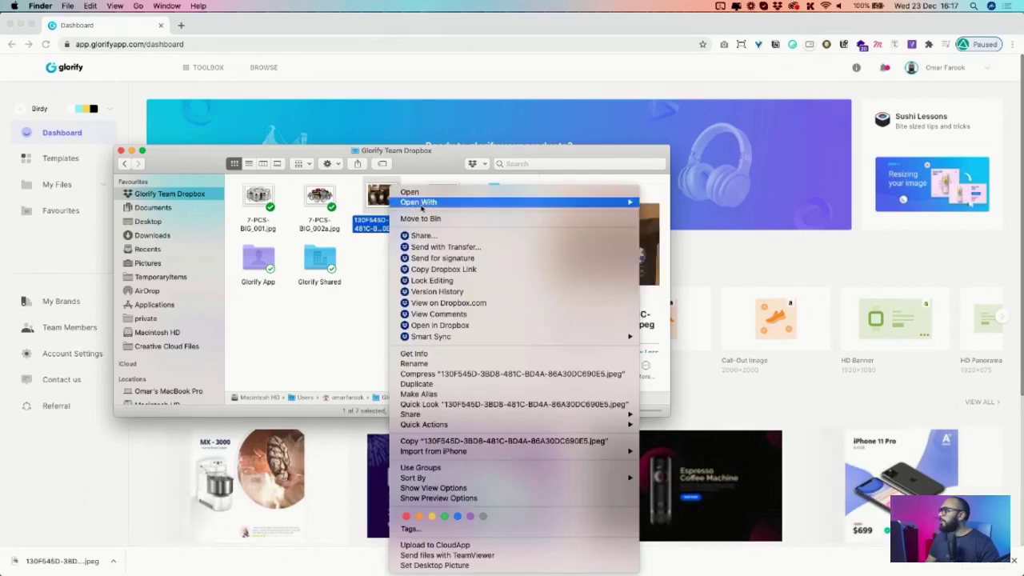
- View the photo of the three black coffee bags at full size, then close the photo and its folder window
{"action": "mouse_move", "coordinate": [424, 202]}
{"action": "left_click", "coordinate": [686, 203]}
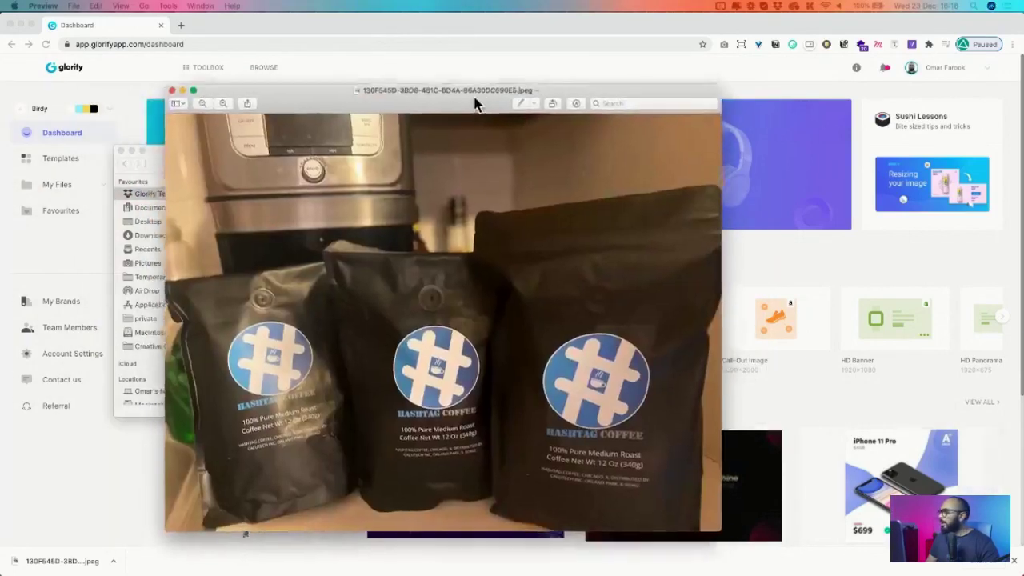
{"action": "left_click_drag", "start_coordinate": [473, 98], "coordinate": [427, 72]}
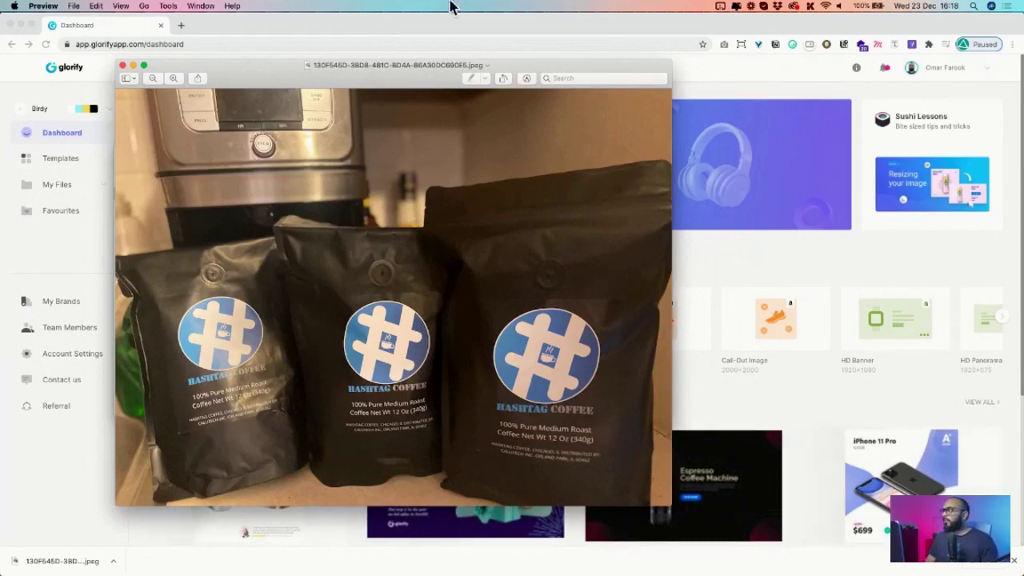
{"action": "left_click", "coordinate": [121, 65]}
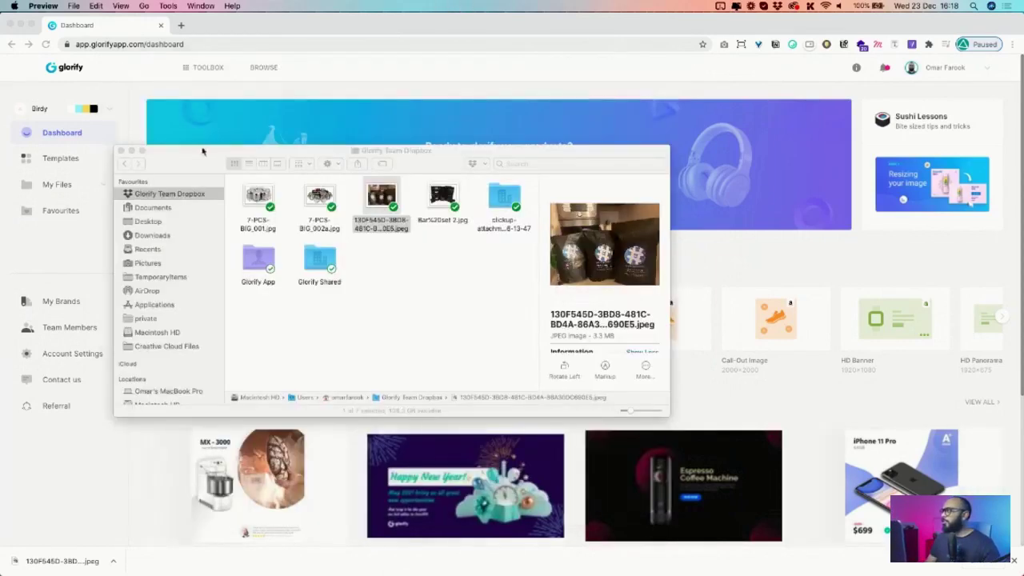
{"action": "key", "text": "super+w"}
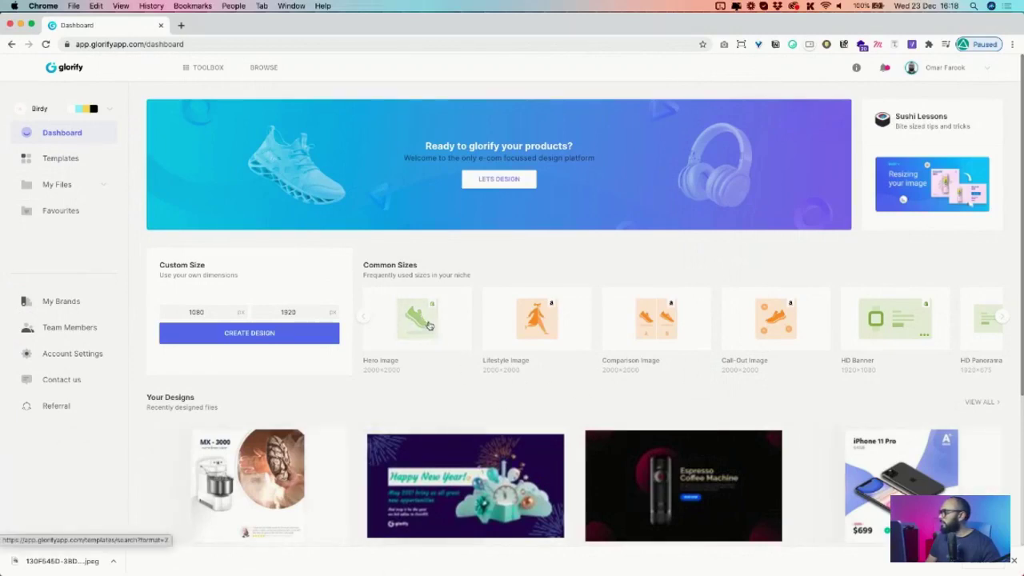
- Show the Hero Image (2000×2000) templates and filter them by the Festive theme
{"action": "left_click", "coordinate": [428, 325]}
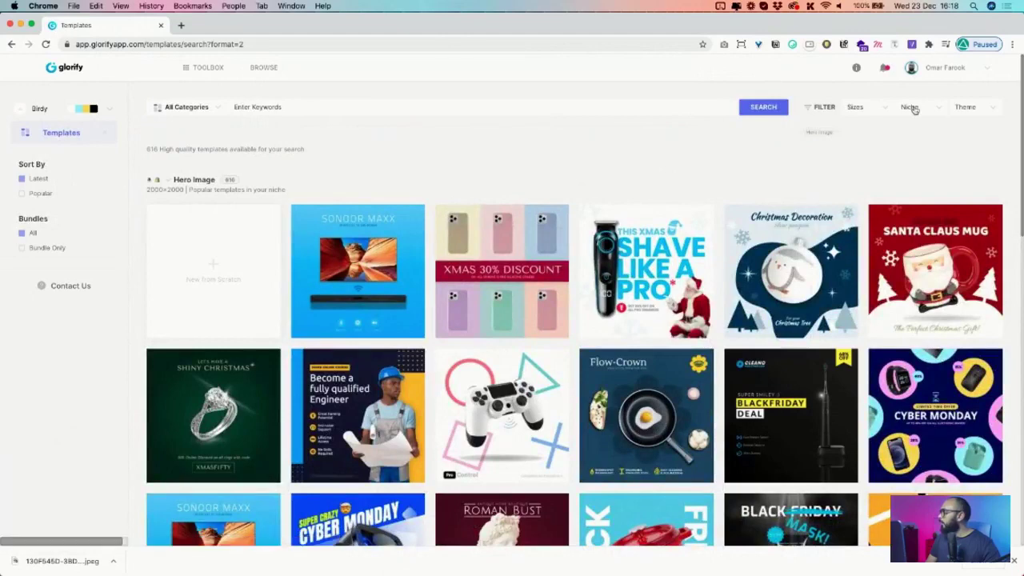
{"action": "left_click", "coordinate": [911, 107]}
{"action": "scroll", "coordinate": [906, 254], "scroll_direction": "down", "scroll_amount": 3}
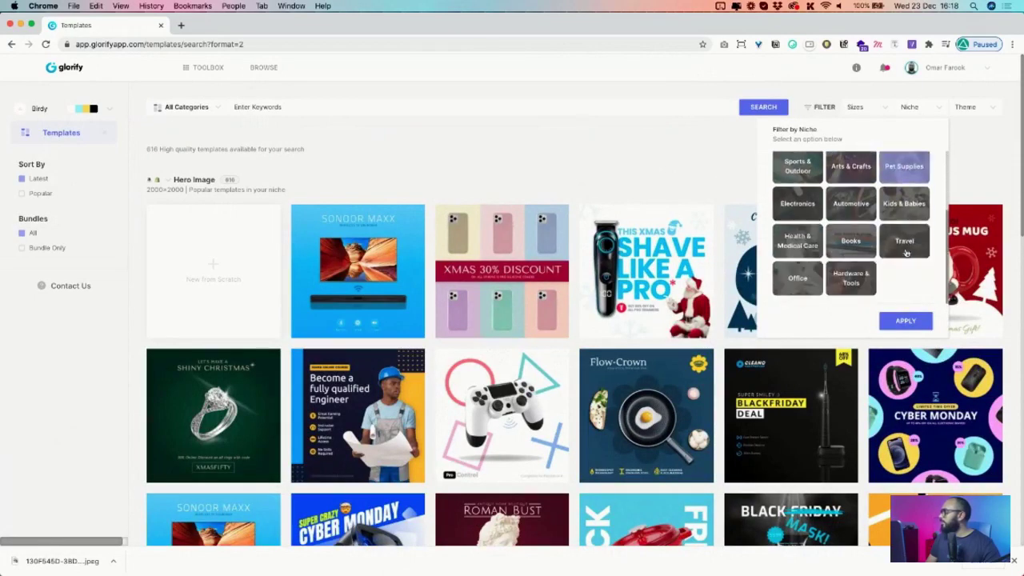
{"action": "left_click", "coordinate": [983, 110]}
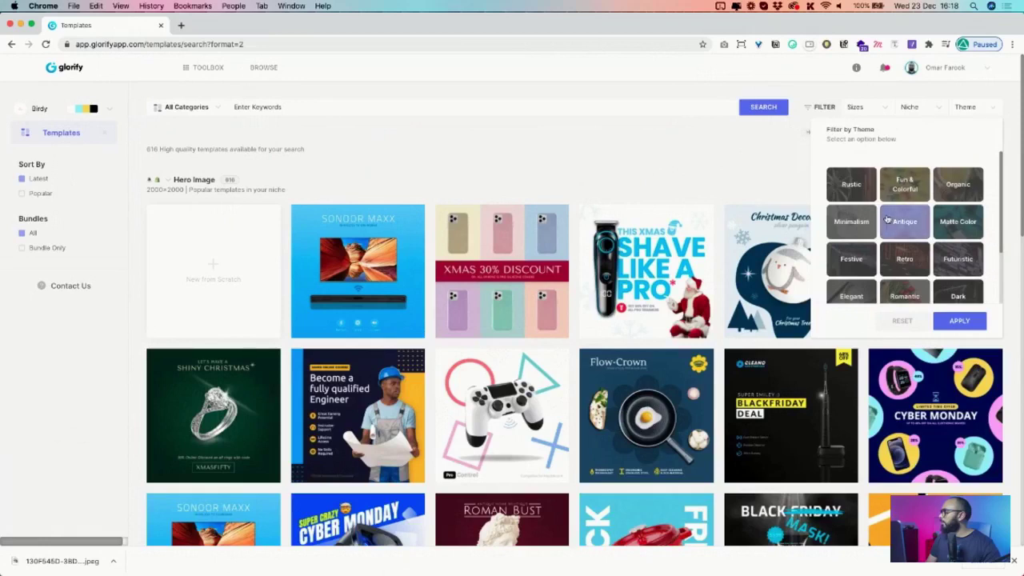
{"action": "scroll", "coordinate": [886, 219], "scroll_direction": "down", "scroll_amount": 2}
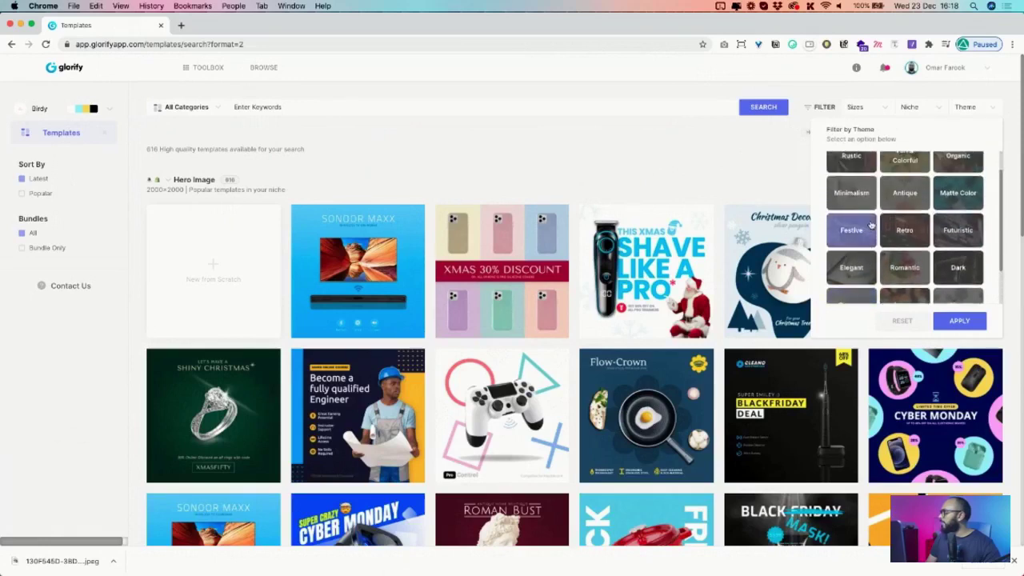
{"action": "scroll", "coordinate": [884, 220], "scroll_direction": "down", "scroll_amount": 2}
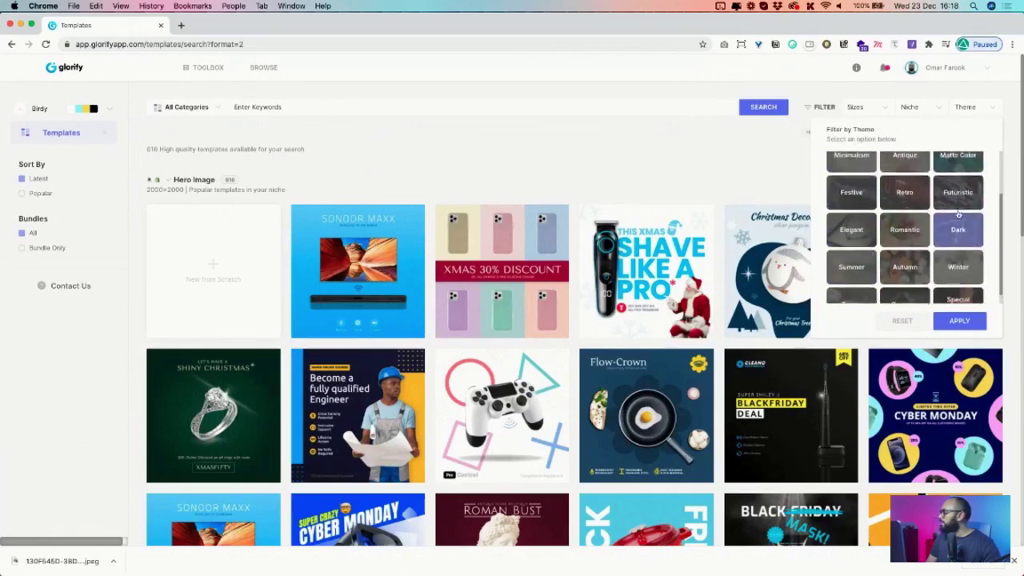
{"action": "scroll", "coordinate": [958, 214], "scroll_direction": "down", "scroll_amount": 1}
{"action": "left_click", "coordinate": [851, 168]}
{"action": "scroll", "coordinate": [920, 240], "scroll_direction": "up", "scroll_amount": 2}
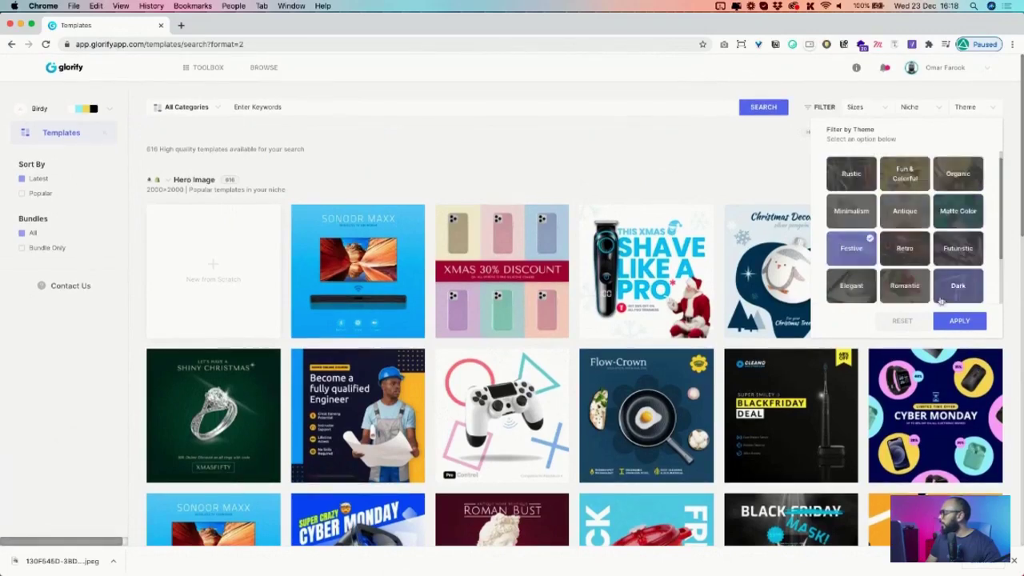
{"action": "left_click", "coordinate": [958, 319]}
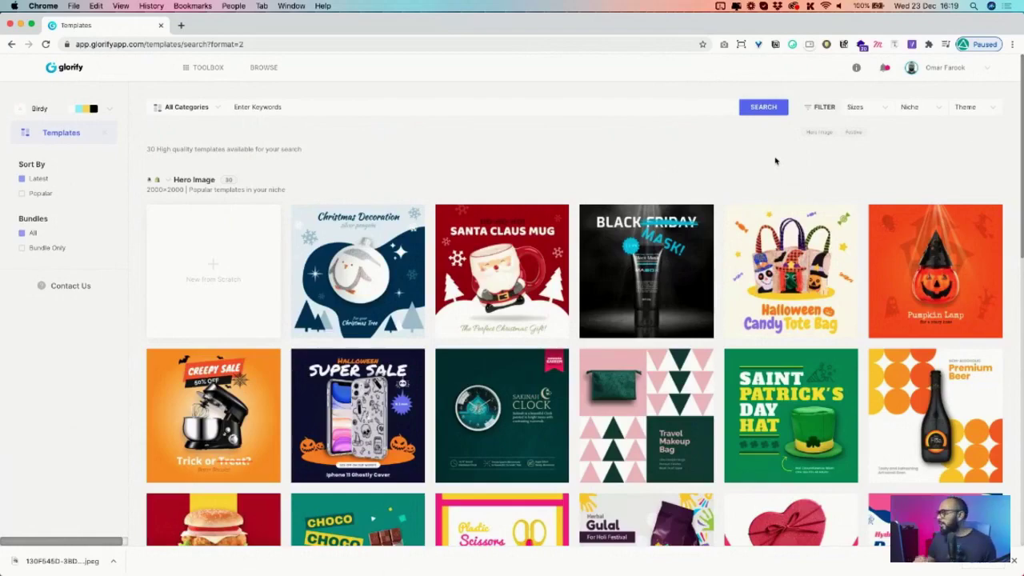
- Start a new design from the Santa Claus Mug hero image template
{"action": "scroll", "coordinate": [775, 161], "scroll_direction": "down", "scroll_amount": 10}
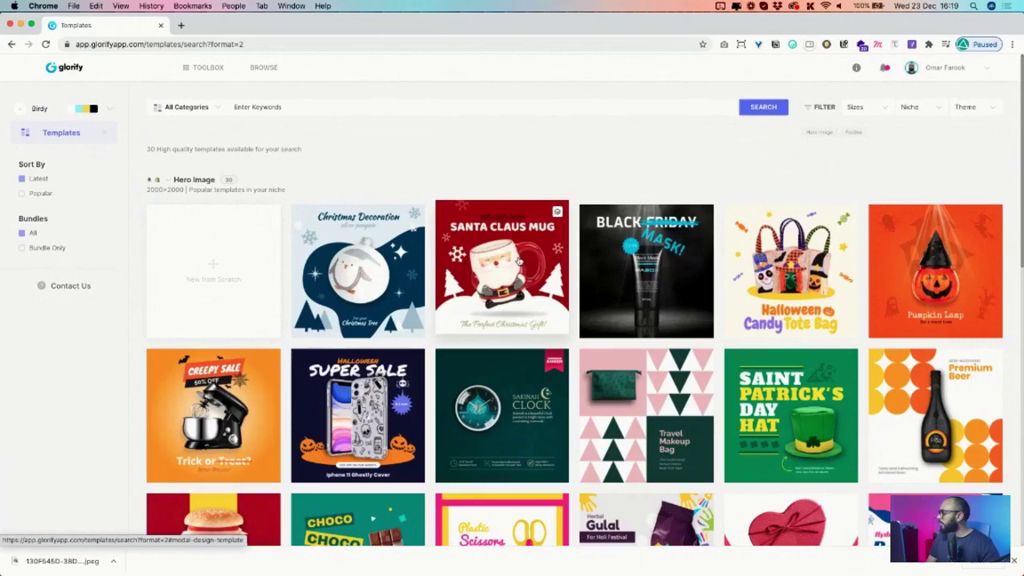
{"action": "left_click", "coordinate": [518, 262]}
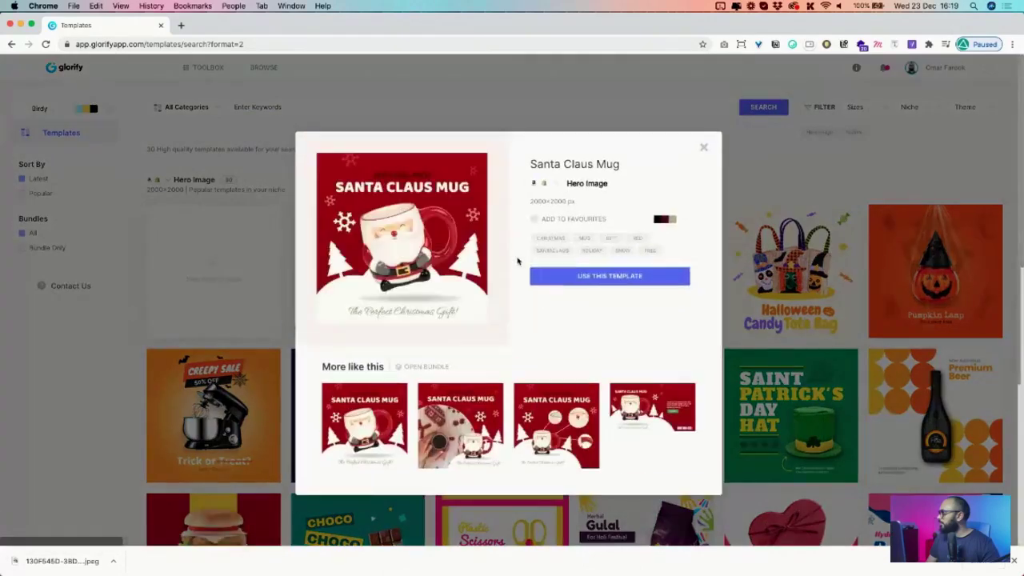
{"action": "left_click", "coordinate": [704, 147]}
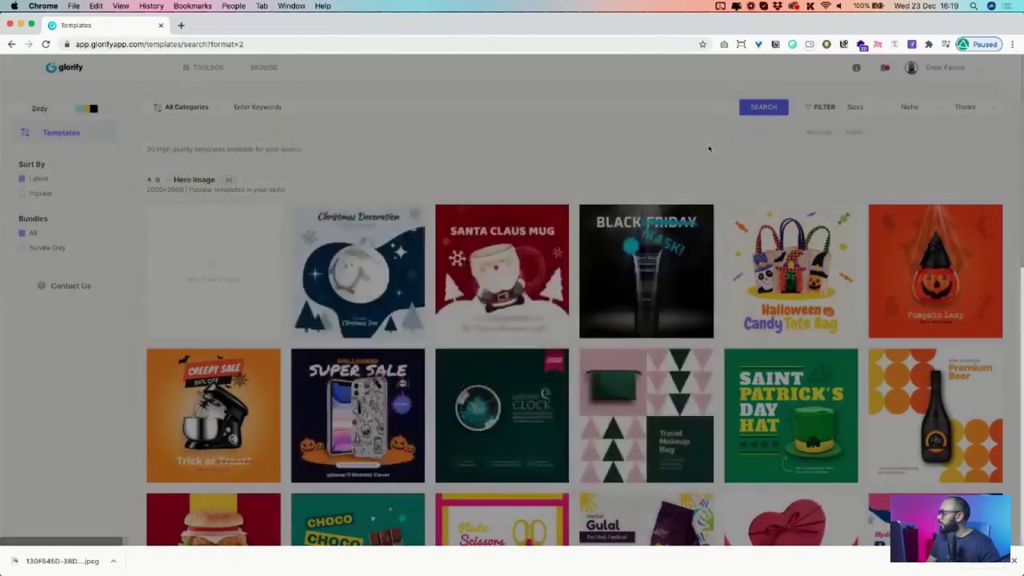
{"action": "left_click", "coordinate": [504, 284]}
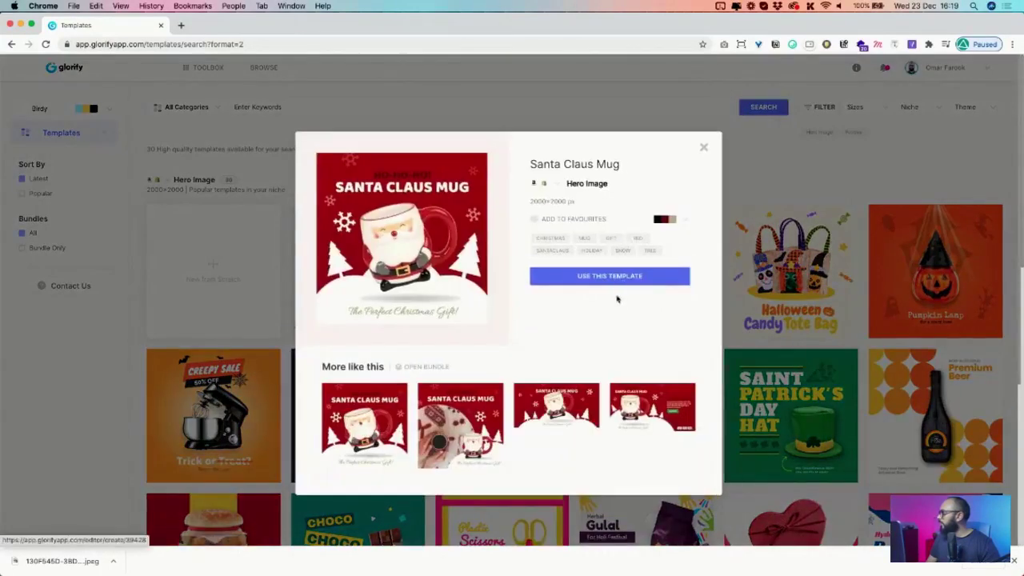
{"action": "left_click", "coordinate": [617, 278]}
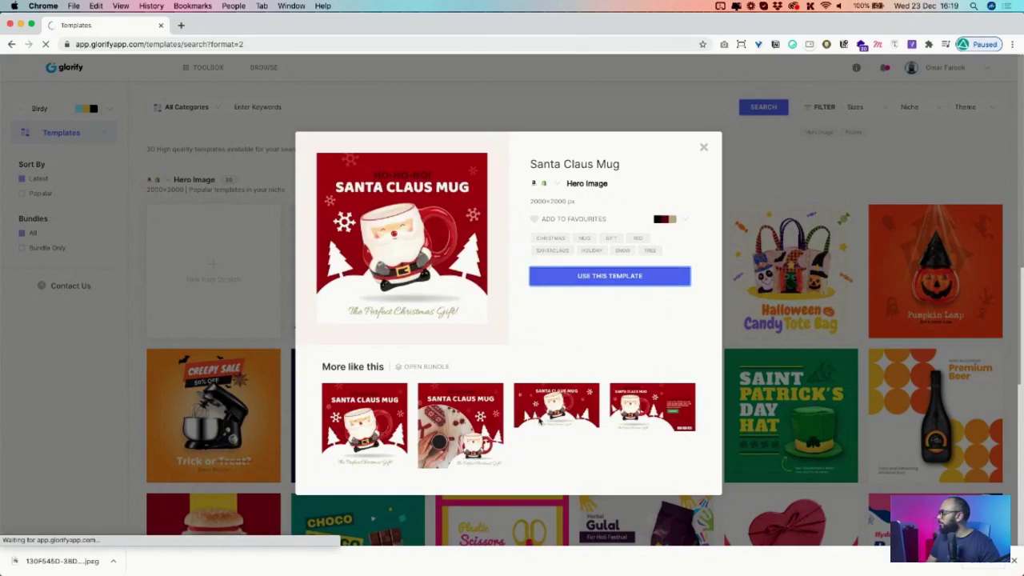
{"action": "left_click", "coordinate": [596, 277]}
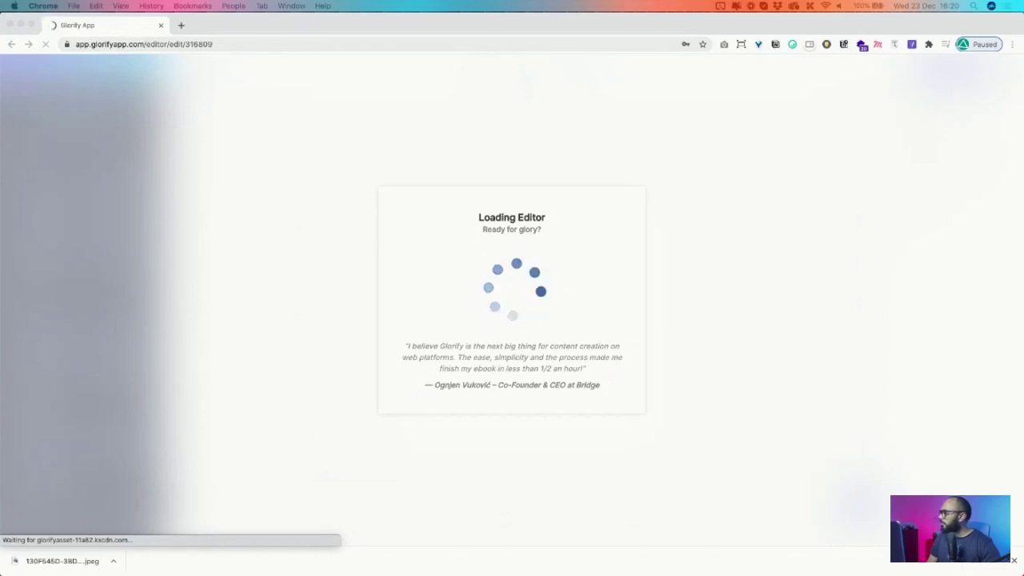
- Close the browser's downloads bar and reload the editor page
{"action": "left_click", "coordinate": [1014, 562]}
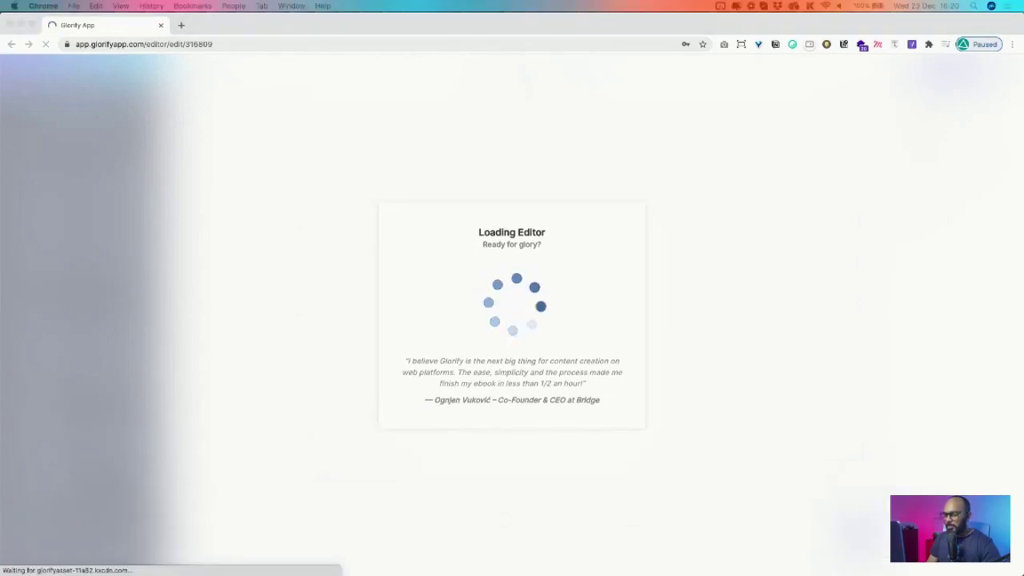
{"action": "left_click", "coordinate": [46, 48]}
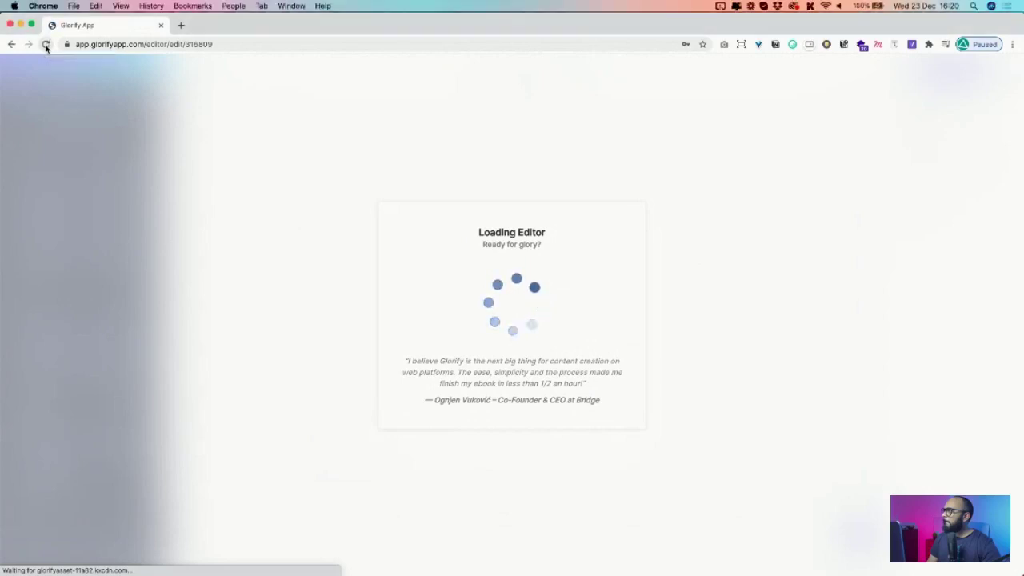
{"action": "left_click", "coordinate": [47, 48]}
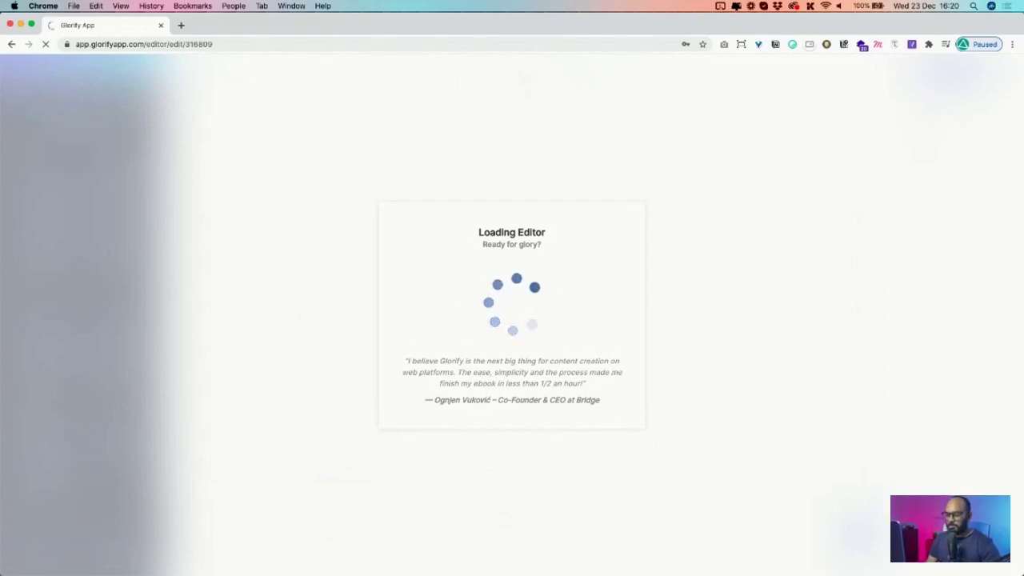
{"action": "key", "text": "super+Tab"}
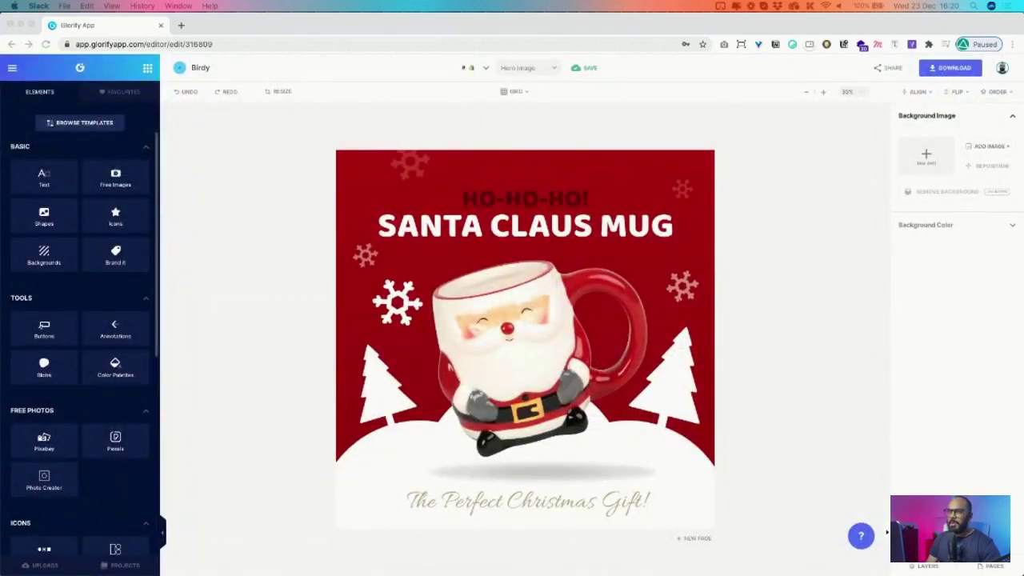
- Show the uploaded images and add the spice jar set photo from the computer onto the design above the Santa mug
{"action": "left_click", "coordinate": [532, 385]}
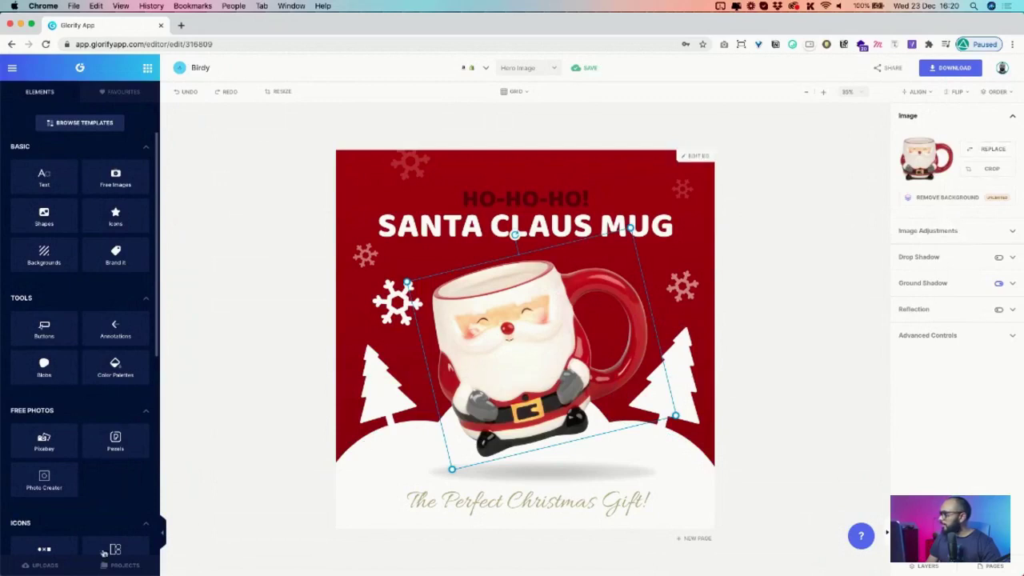
{"action": "left_click", "coordinate": [40, 566]}
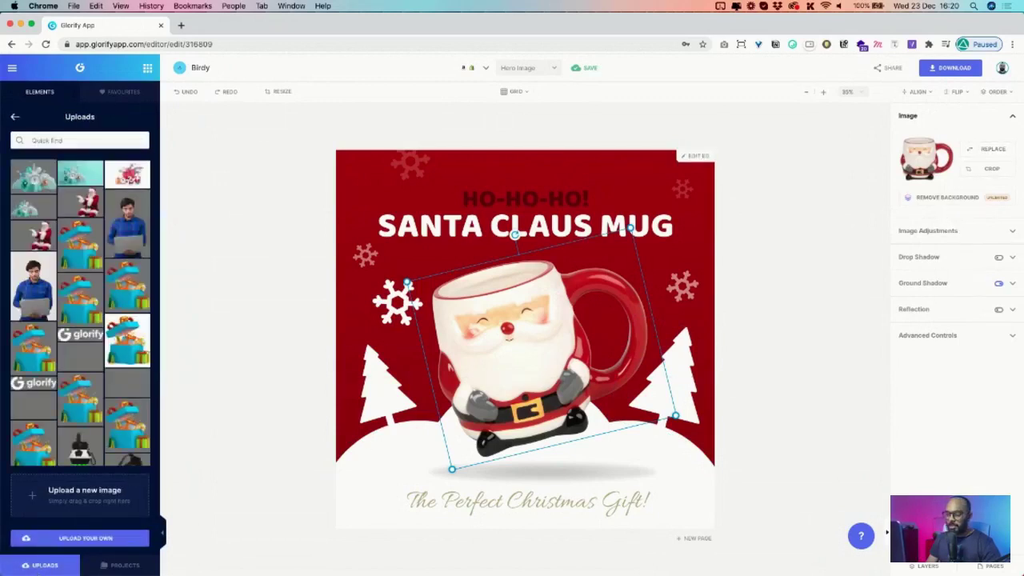
{"action": "key", "text": "super+Tab"}
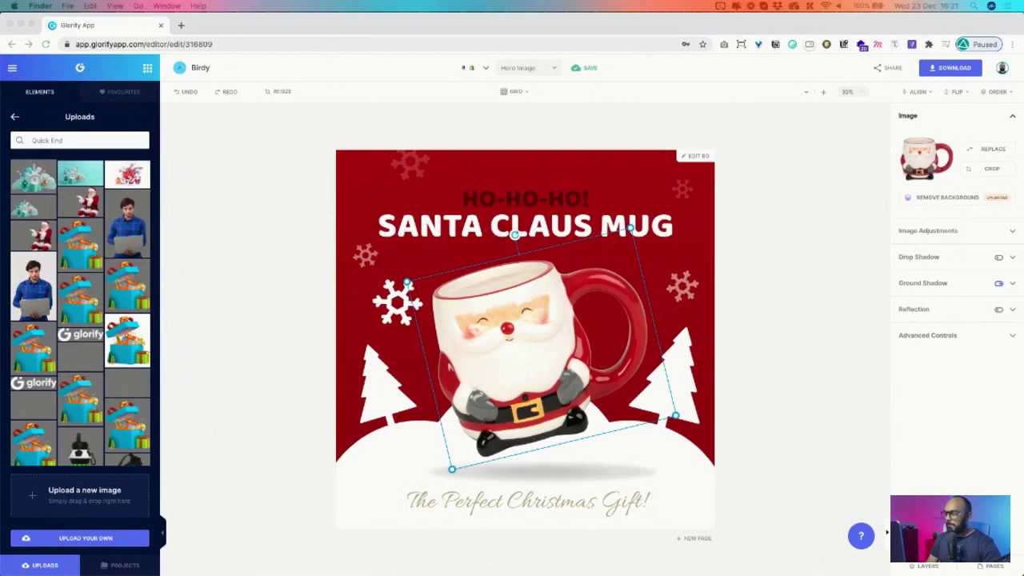
{"action": "left_click_drag", "start_coordinate": [0, 180], "coordinate": [407, 274]}
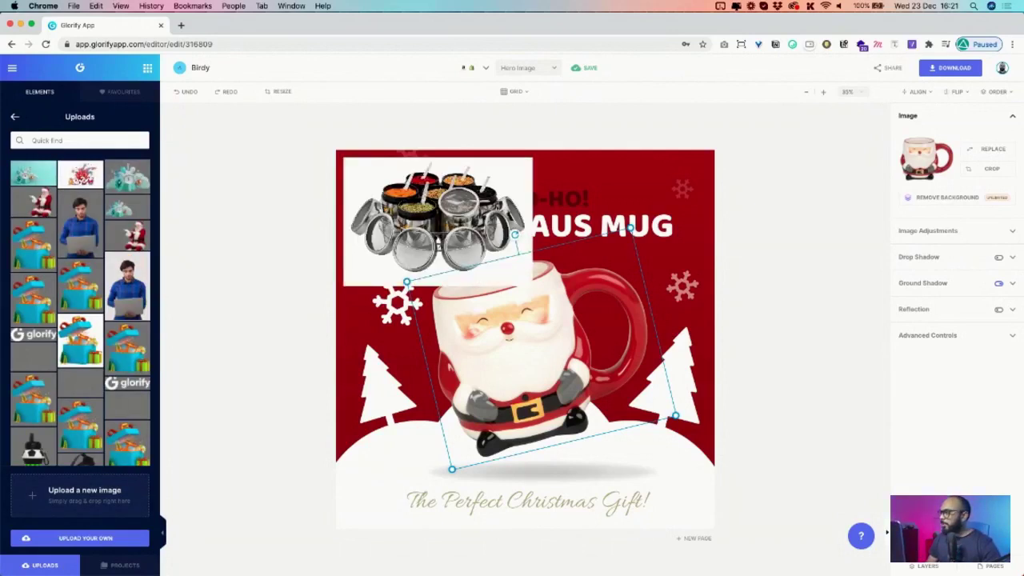
- Look through the uploaded images for the newly added spice jar photo
{"action": "scroll", "coordinate": [102, 286], "scroll_direction": "down", "scroll_amount": 5}
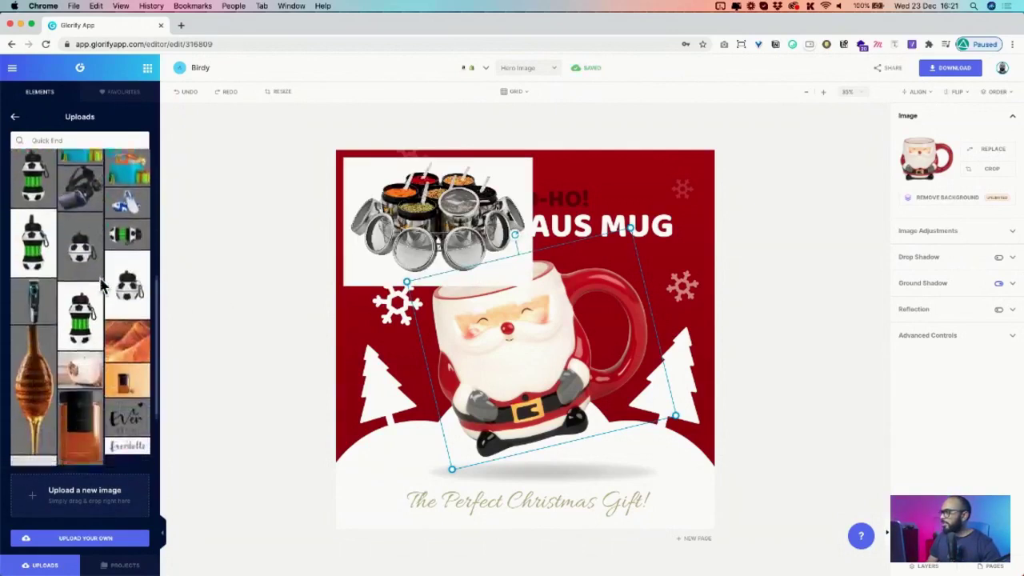
{"action": "scroll", "coordinate": [101, 287], "scroll_direction": "down", "scroll_amount": 3}
{"action": "scroll", "coordinate": [100, 320], "scroll_direction": "up", "scroll_amount": 10}
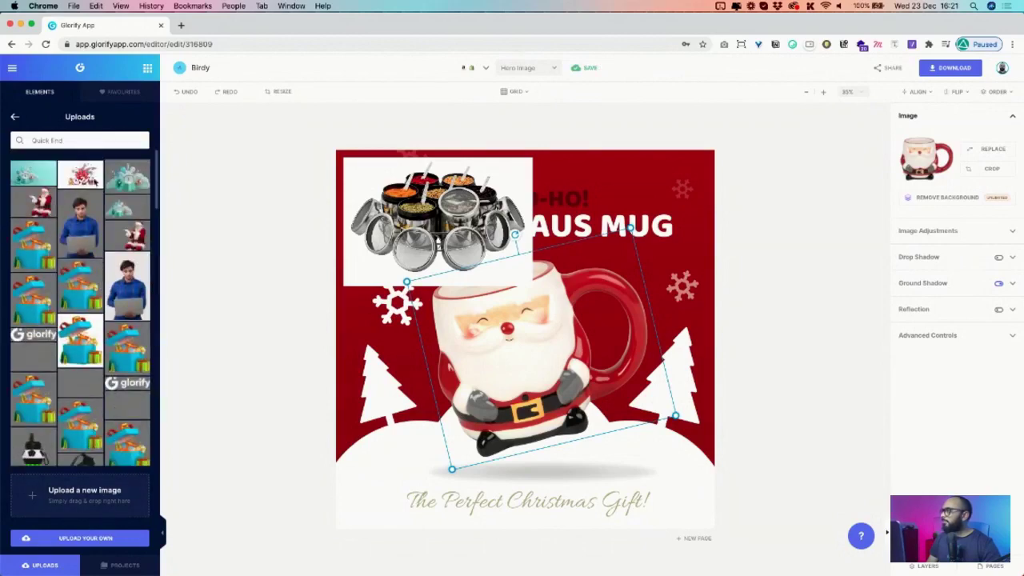
{"action": "left_click", "coordinate": [58, 564]}
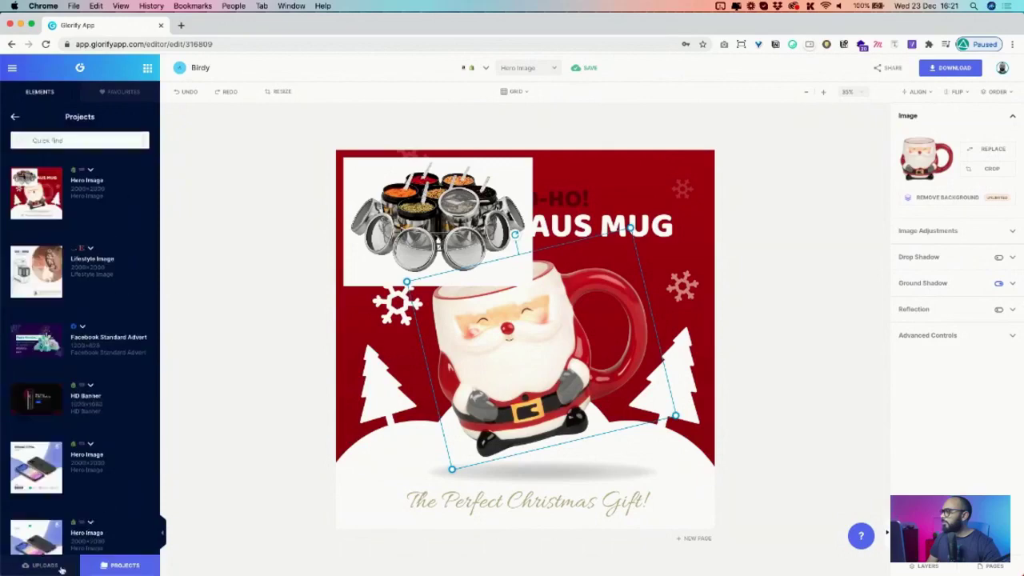
{"action": "left_click", "coordinate": [62, 566]}
{"action": "scroll", "coordinate": [67, 304], "scroll_direction": "down", "scroll_amount": 5}
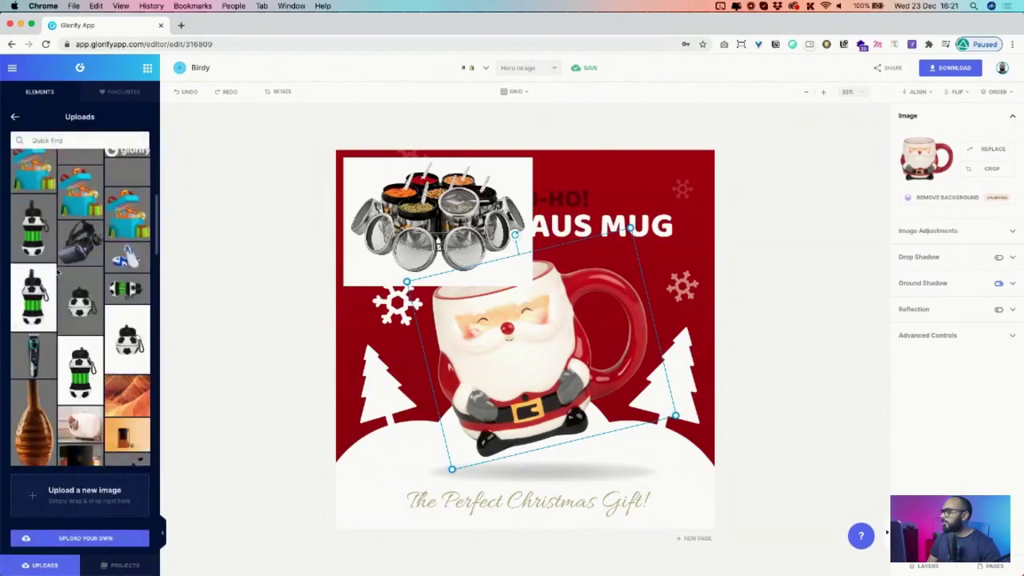
{"action": "scroll", "coordinate": [57, 273], "scroll_direction": "down", "scroll_amount": 15}
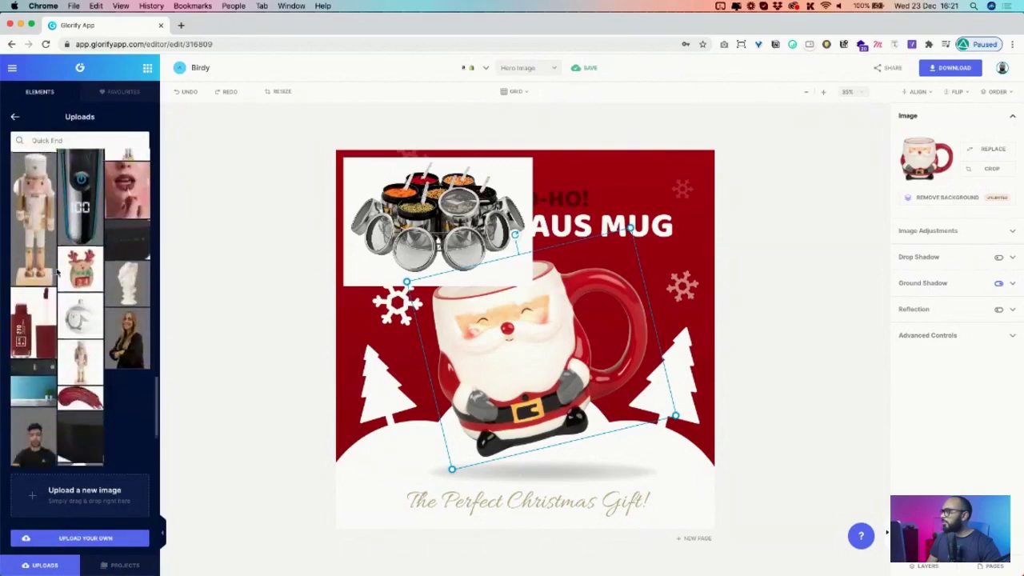
{"action": "scroll", "coordinate": [57, 274], "scroll_direction": "down", "scroll_amount": 5}
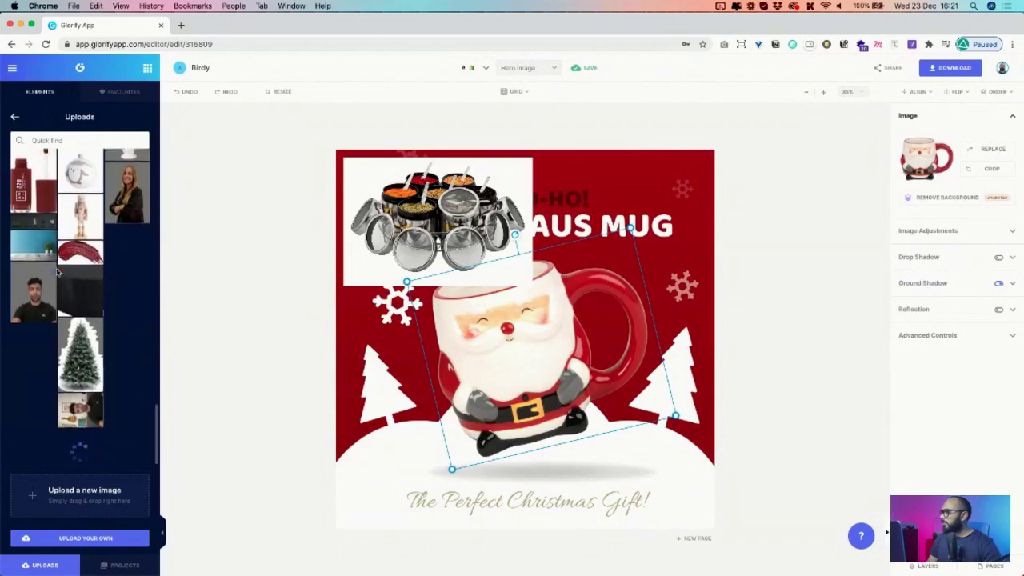
{"action": "scroll", "coordinate": [58, 273], "scroll_direction": "up", "scroll_amount": 15}
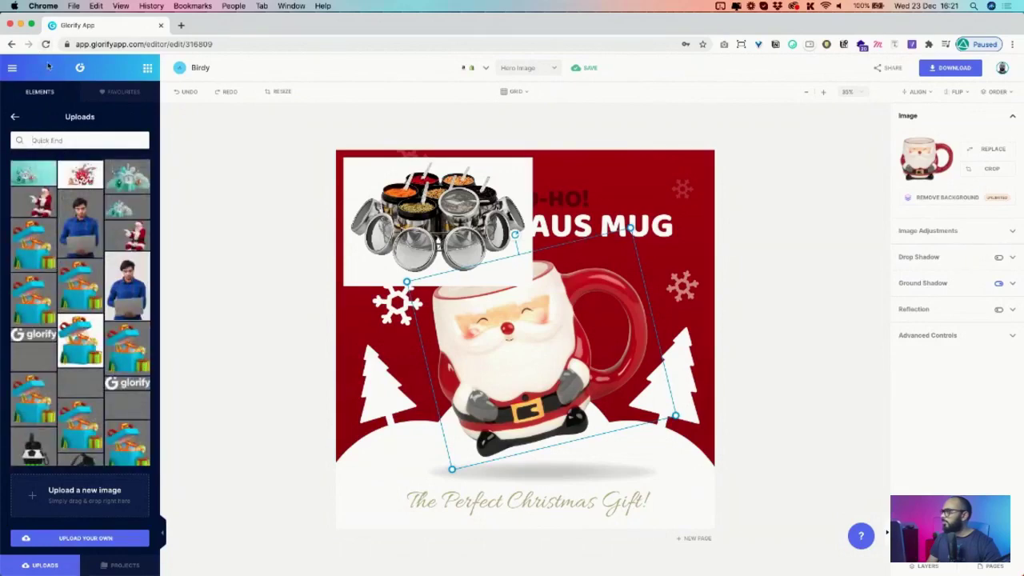
- Check the projects, favourites and elements libraries for the spice jar photo, and reload the editor page
{"action": "left_click", "coordinate": [120, 564]}
{"action": "left_click", "coordinate": [46, 565]}
{"action": "left_click", "coordinate": [97, 90]}
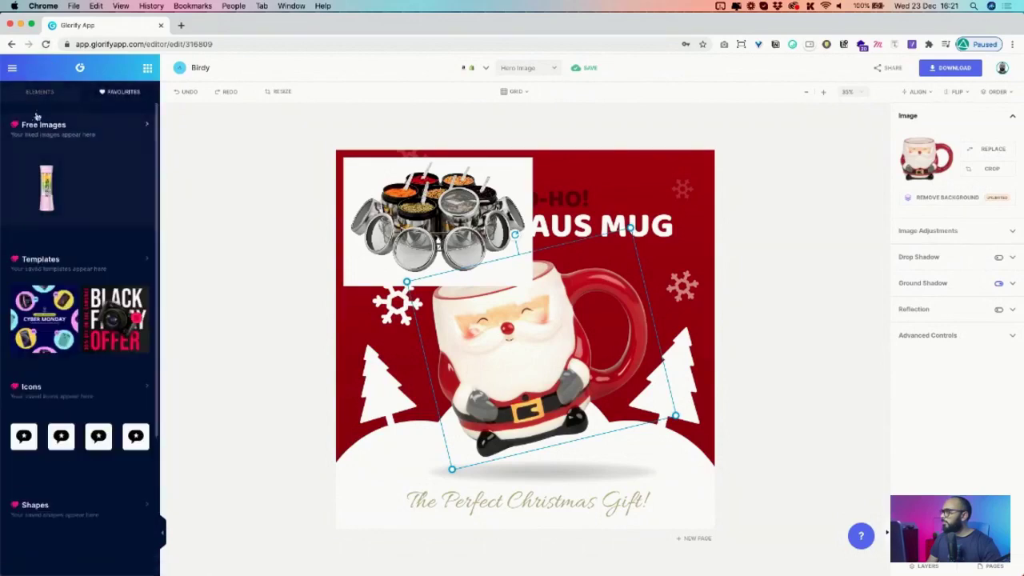
{"action": "left_click", "coordinate": [38, 93]}
{"action": "scroll", "coordinate": [80, 473], "scroll_direction": "down", "scroll_amount": 5}
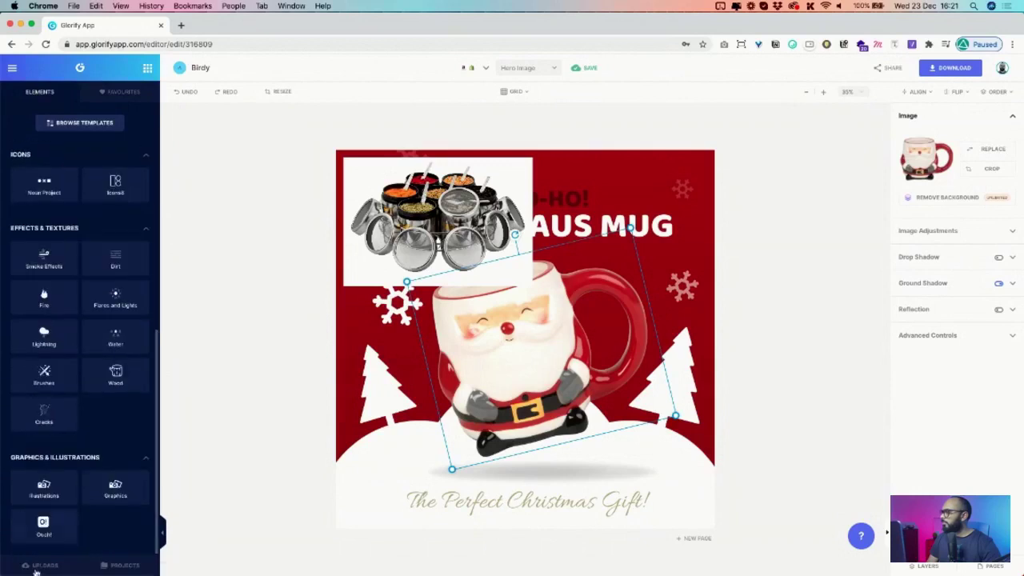
{"action": "left_click", "coordinate": [47, 565]}
{"action": "left_click", "coordinate": [46, 45]}
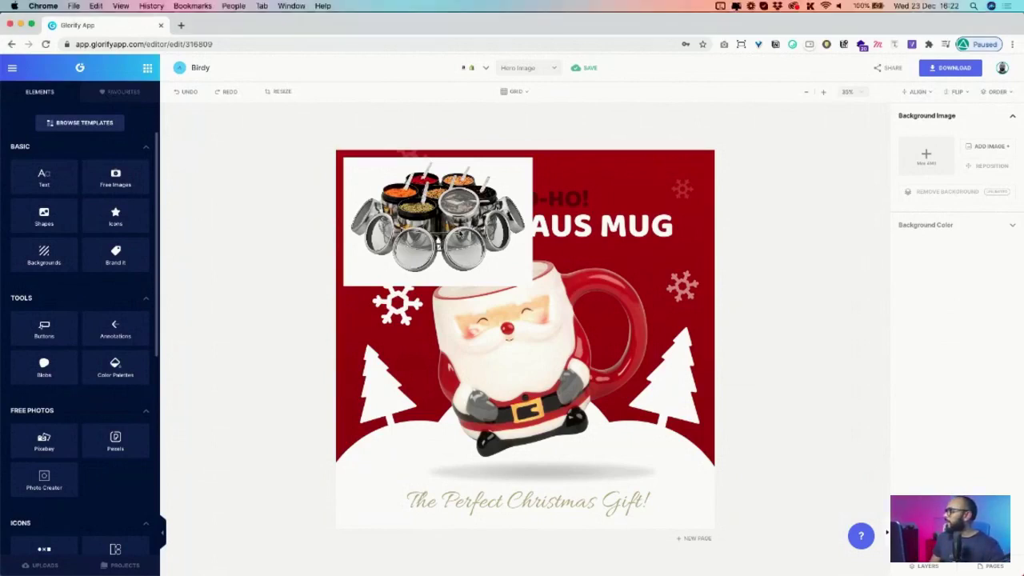
- Delete both spice jar photos lying over the Santa mug on the canvas
{"action": "left_click", "coordinate": [461, 235]}
{"action": "left_click", "coordinate": [37, 568]}
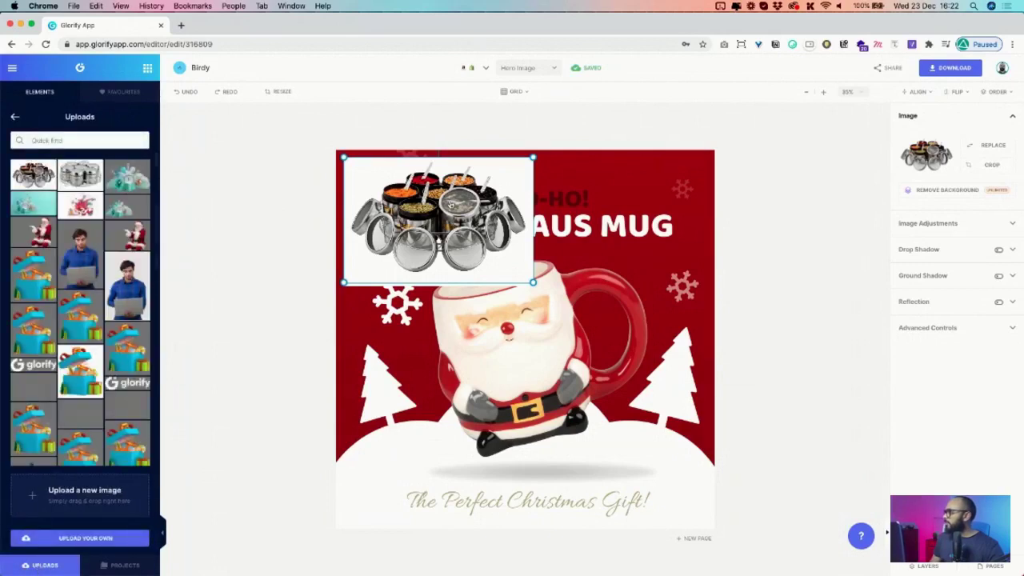
{"action": "left_click_drag", "start_coordinate": [451, 206], "coordinate": [475, 230]}
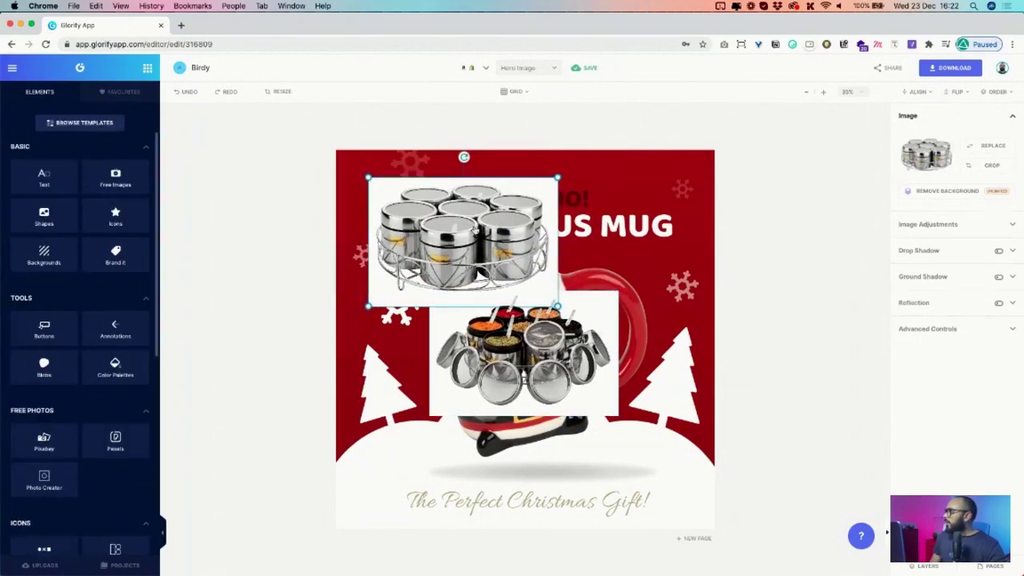
{"action": "key", "text": "BackSpace"}
{"action": "left_click", "coordinate": [537, 343]}
{"action": "key", "text": "BackSpace"}
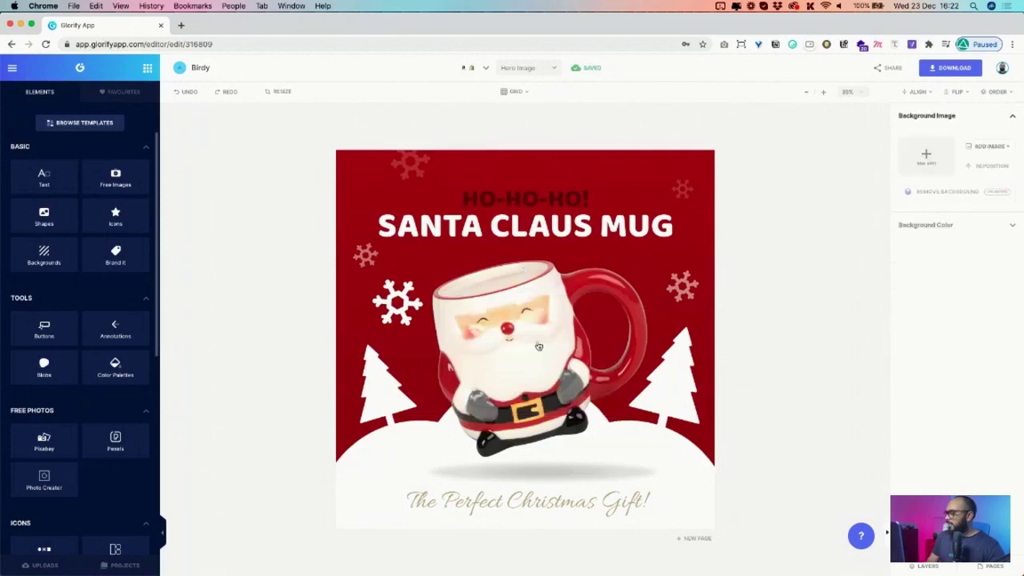
- Replace the Santa mug image with the uploaded photo of the open spice jars
{"action": "left_click", "coordinate": [537, 342]}
{"action": "left_click", "coordinate": [990, 149]}
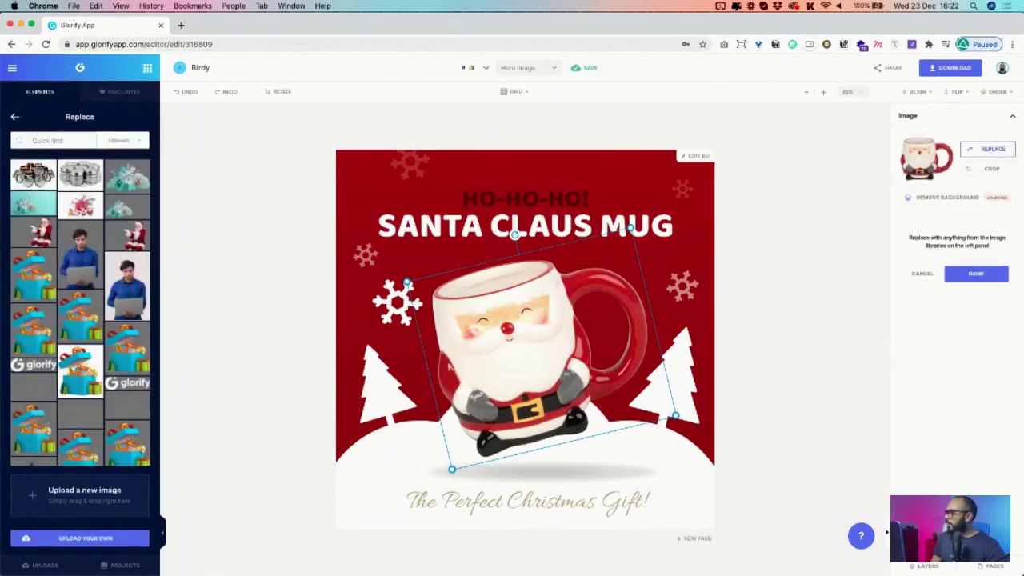
{"action": "left_click", "coordinate": [40, 178]}
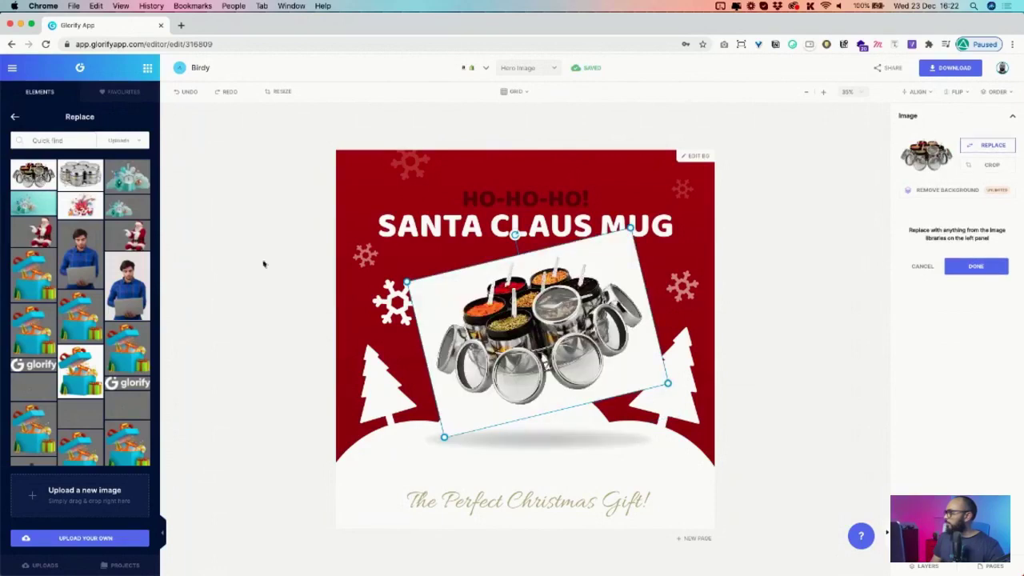
- Rotate the tilted spice jar photo upright and move it down between the two Christmas trees
{"action": "left_click", "coordinate": [518, 239]}
{"action": "left_click", "coordinate": [520, 273]}
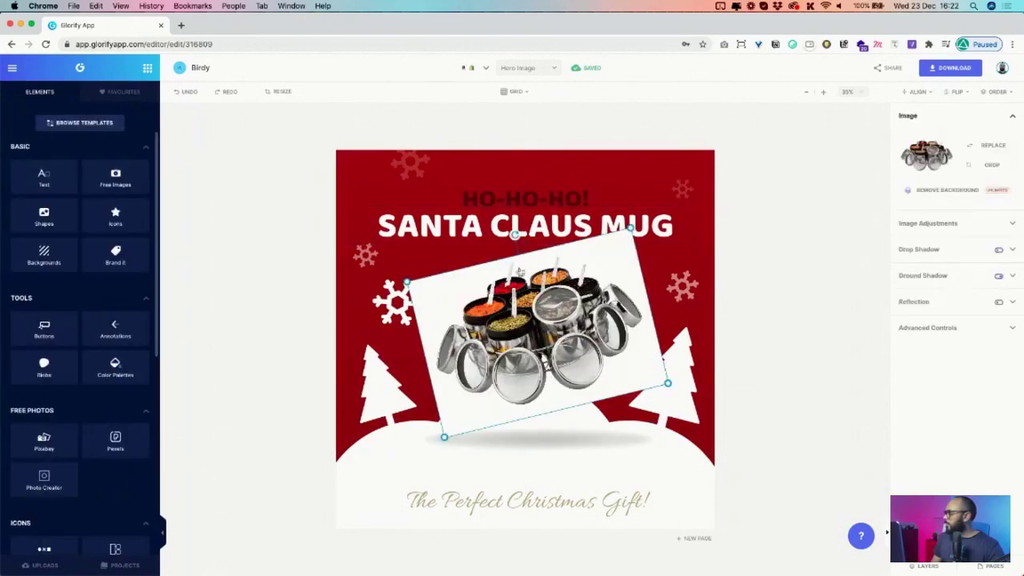
{"action": "left_click_drag", "start_coordinate": [516, 235], "coordinate": [540, 234]}
{"action": "left_click_drag", "start_coordinate": [553, 300], "coordinate": [543, 343]}
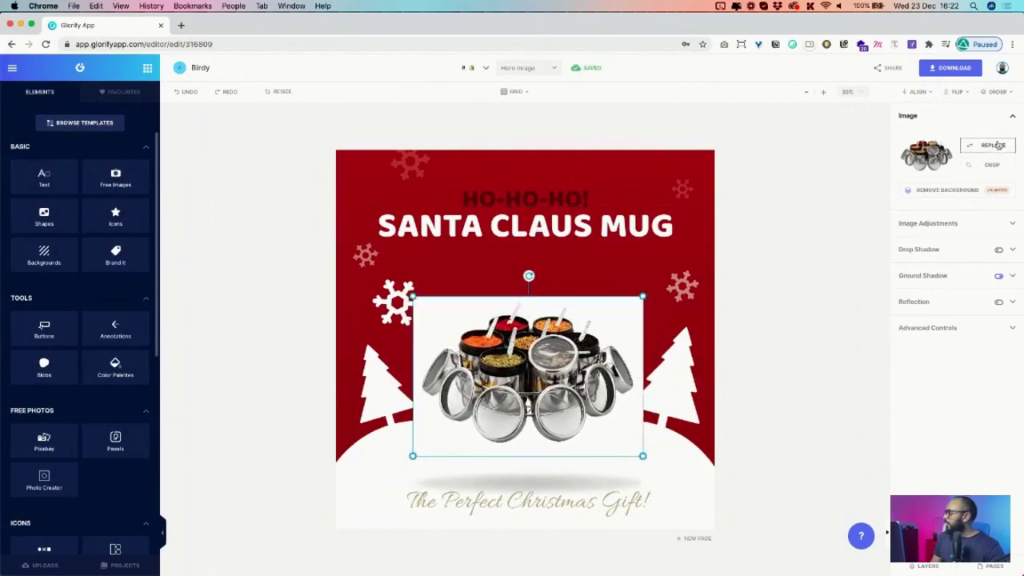
- Start background removal on the spice jar photo and make the browser window full screen
{"action": "left_click", "coordinate": [962, 192]}
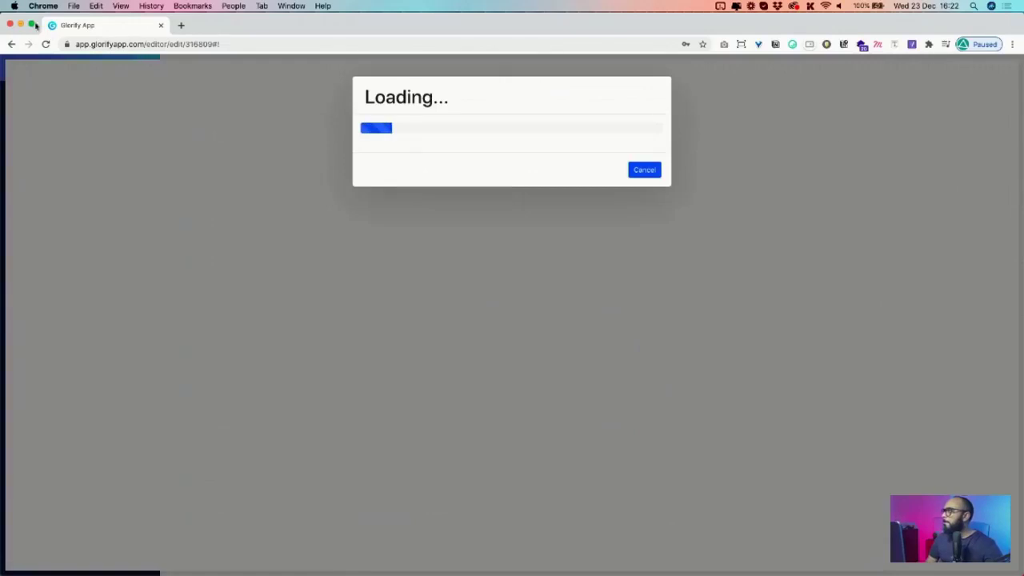
{"action": "left_click", "coordinate": [32, 25]}
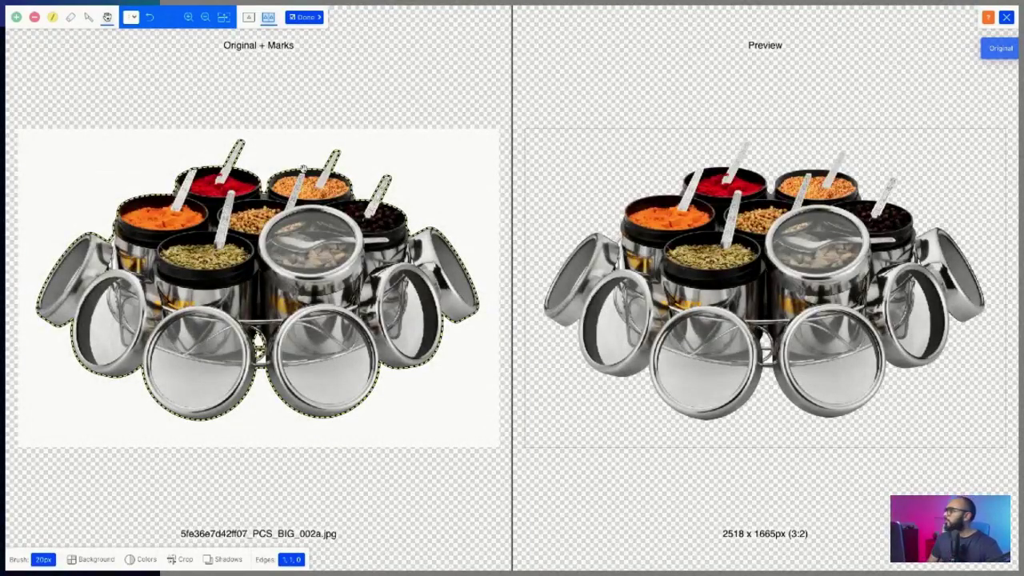
{"action": "mouse_move", "coordinate": [47, 18]}
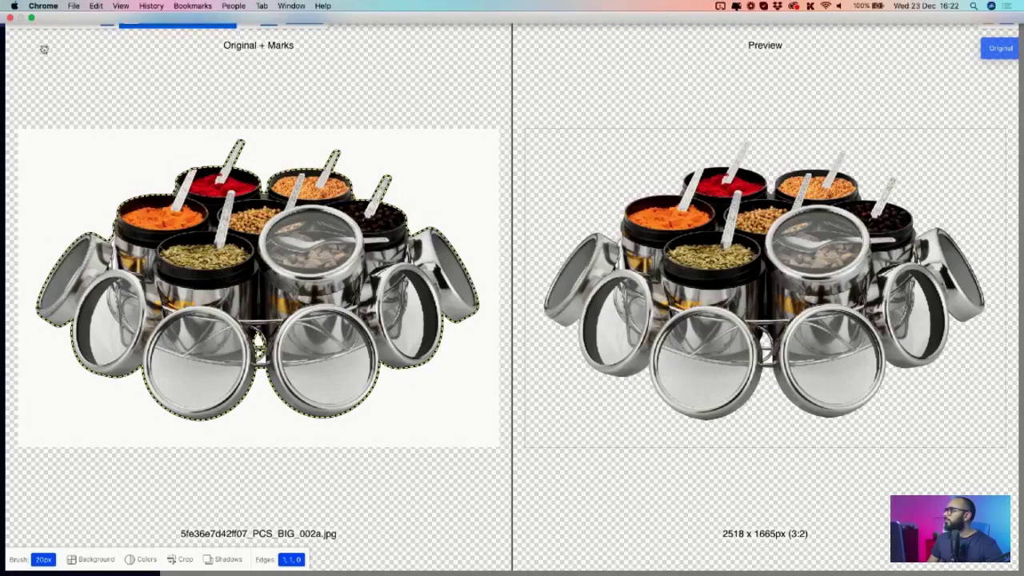
- Mark the leftover white gap in the wire stand between the two front lids for removal with the red background marker
{"action": "key", "text": "r"}
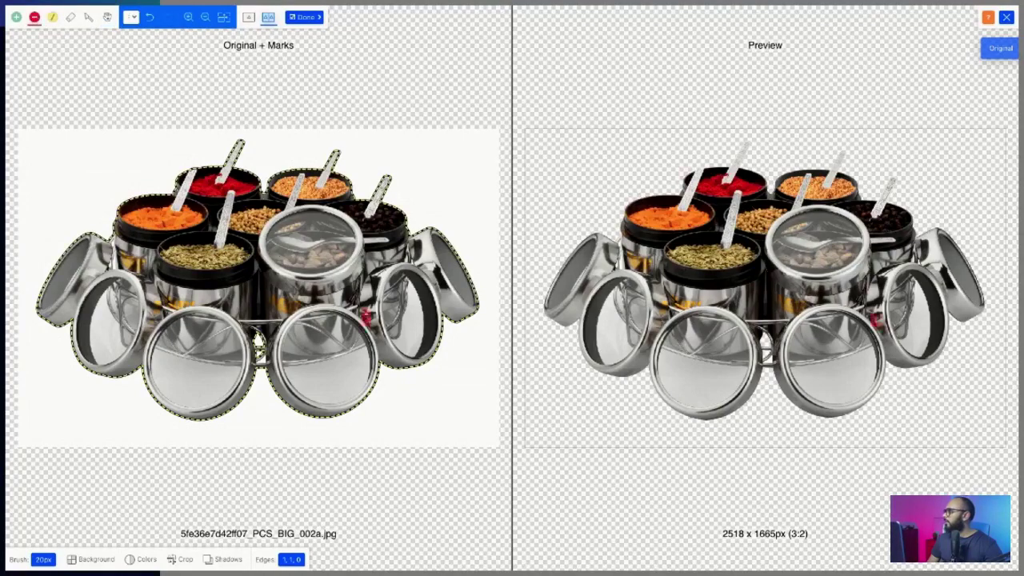
{"action": "scroll", "coordinate": [309, 291], "scroll_direction": "up", "scroll_amount": 5}
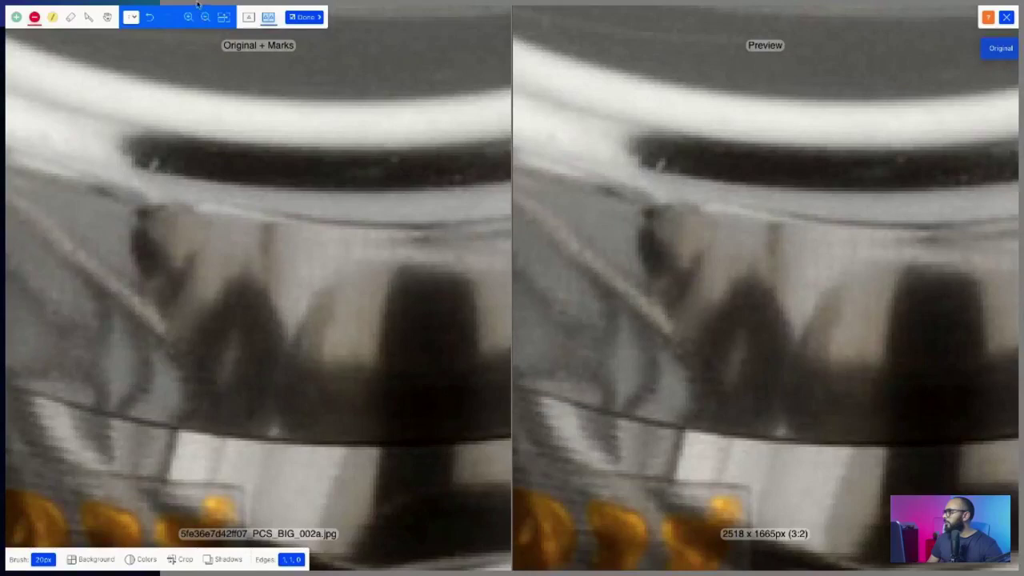
{"action": "left_click", "coordinate": [205, 17]}
{"action": "left_click", "coordinate": [206, 16]}
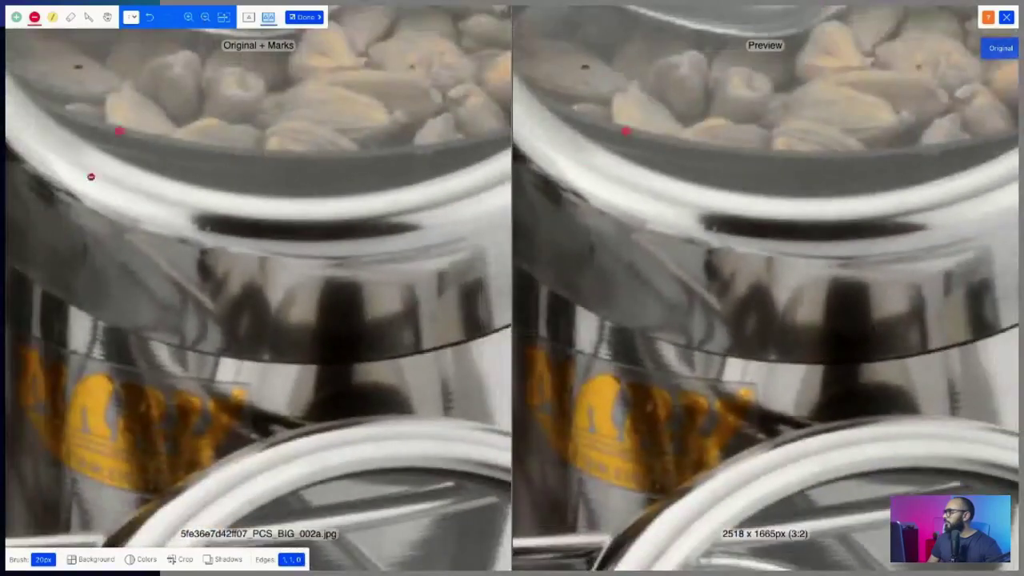
{"action": "left_click", "coordinate": [107, 17]}
{"action": "left_click_drag", "start_coordinate": [126, 276], "coordinate": [151, 35]}
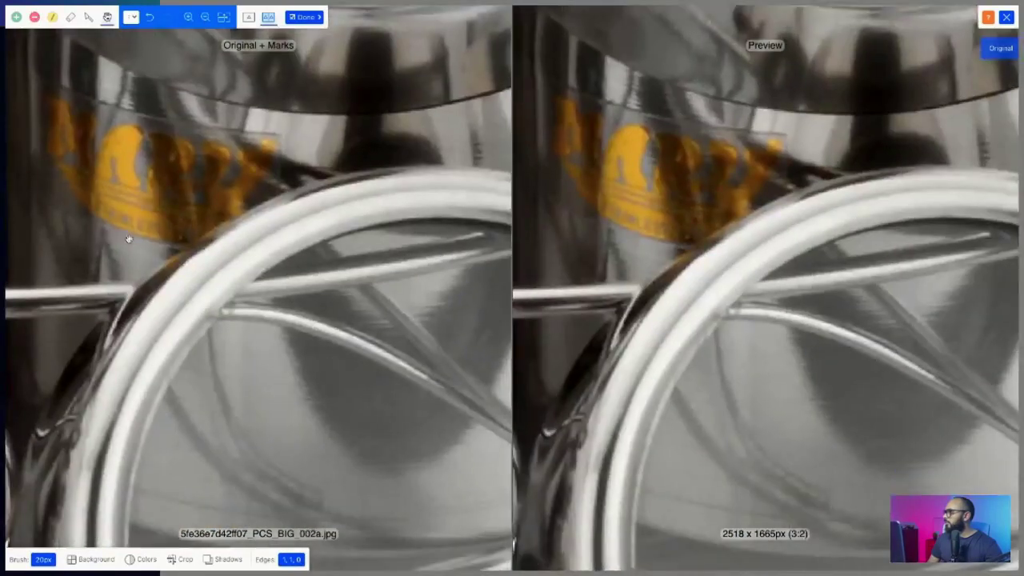
{"action": "left_click_drag", "start_coordinate": [114, 292], "coordinate": [405, 57]}
{"action": "left_click", "coordinate": [34, 17]}
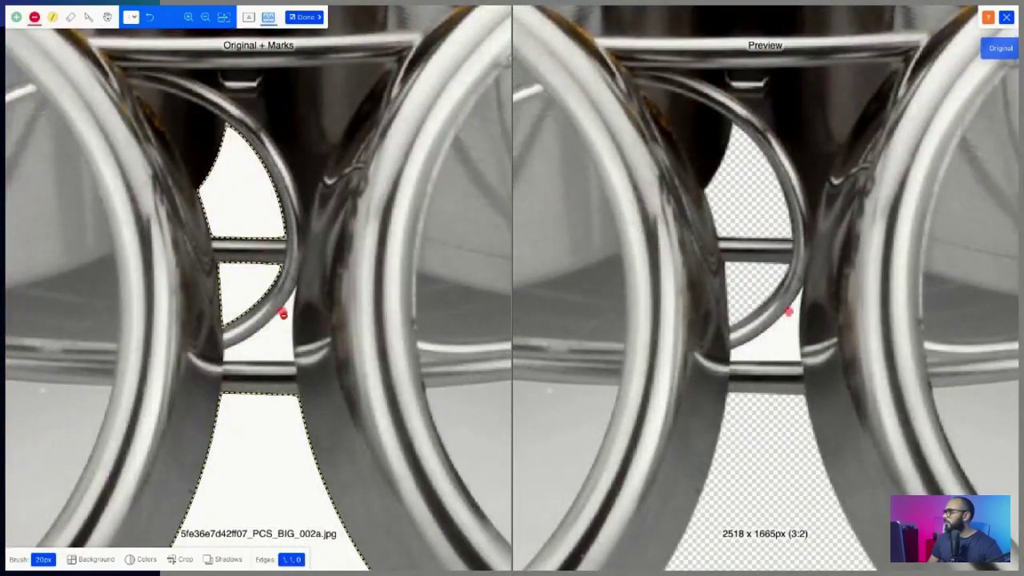
{"action": "left_click", "coordinate": [276, 339]}
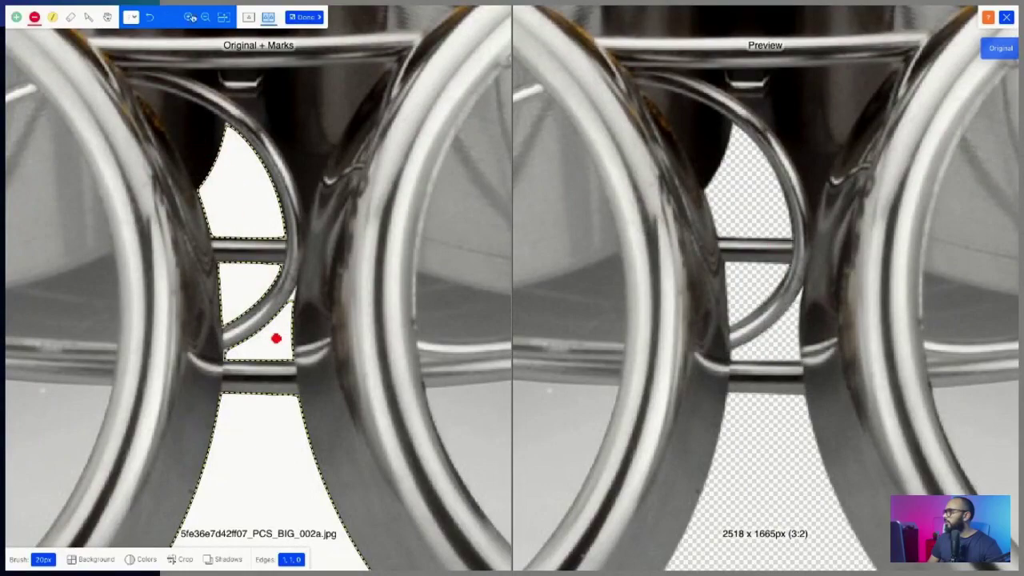
- Set the red background marker's brush to 1px and mark the tiny white gap between the peppercorn jar and its neighbouring lids
{"action": "left_click", "coordinate": [207, 18]}
{"action": "left_click", "coordinate": [208, 17]}
{"action": "left_click", "coordinate": [207, 18]}
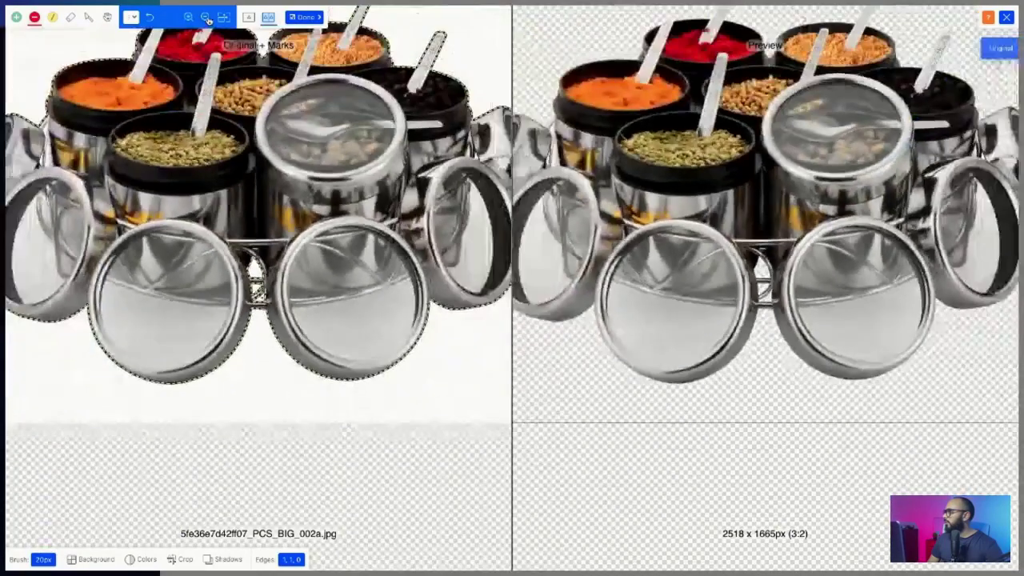
{"action": "left_click", "coordinate": [207, 17]}
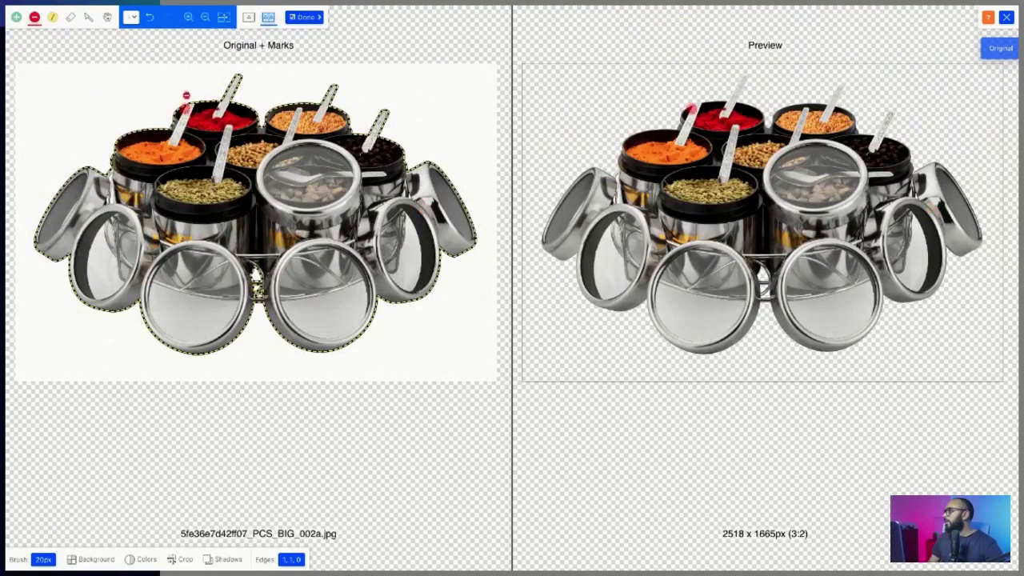
{"action": "left_click", "coordinate": [189, 18]}
{"action": "left_click", "coordinate": [190, 18]}
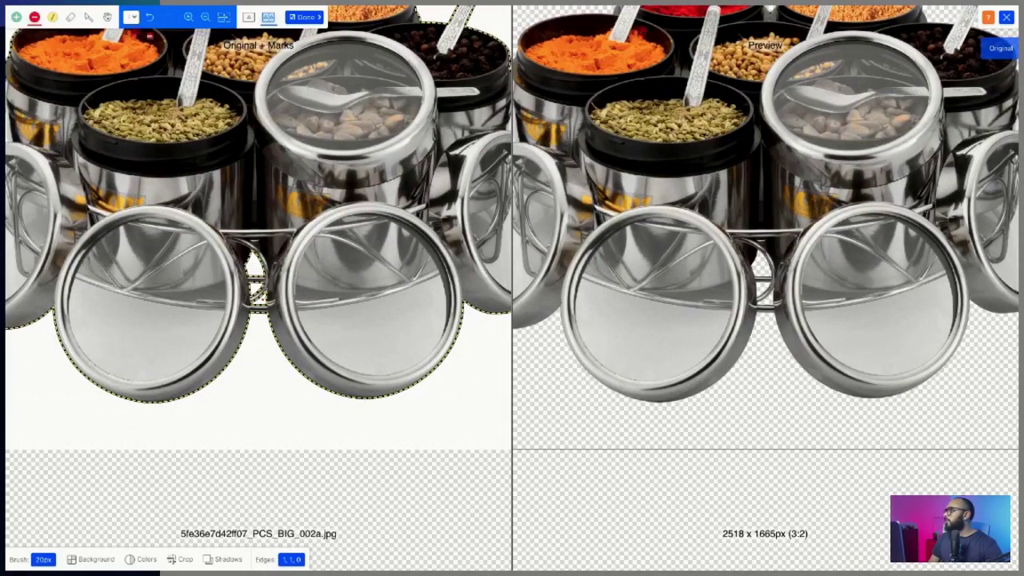
{"action": "left_click", "coordinate": [108, 18]}
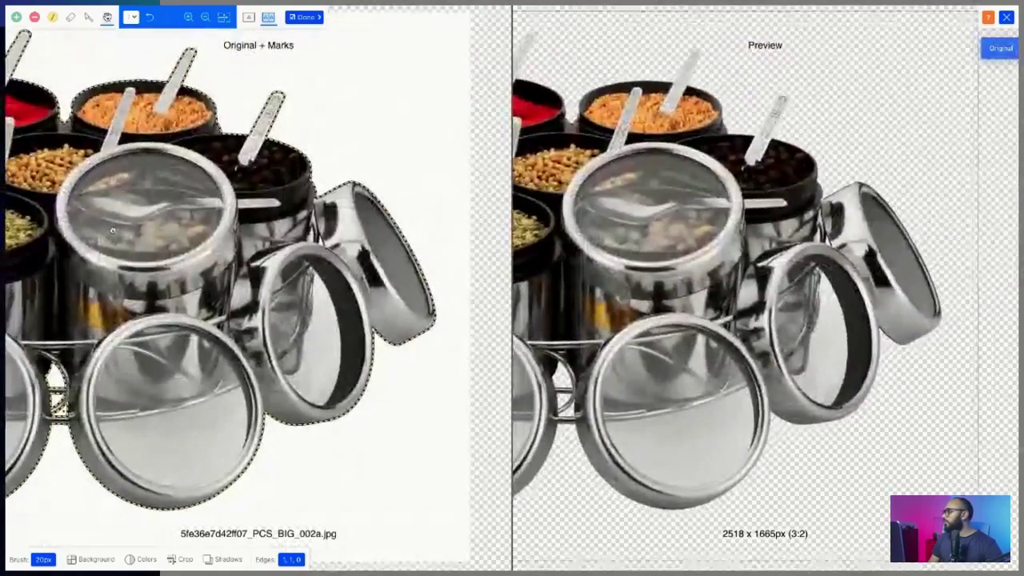
{"action": "left_click_drag", "start_coordinate": [283, 189], "coordinate": [219, 185]}
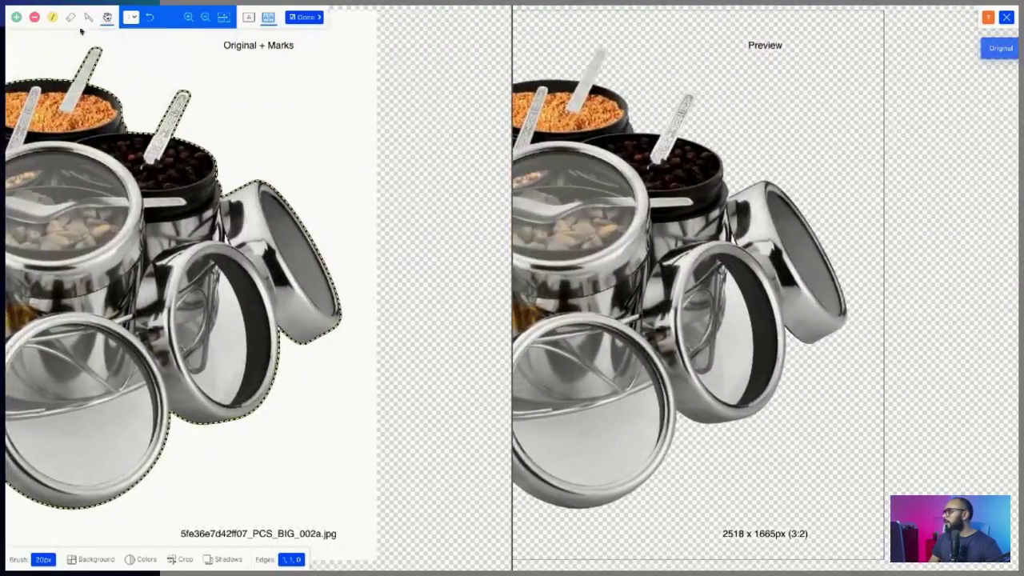
{"action": "left_click", "coordinate": [187, 21]}
{"action": "left_click", "coordinate": [186, 21]}
{"action": "left_click_drag", "start_coordinate": [160, 202], "coordinate": [211, 274]}
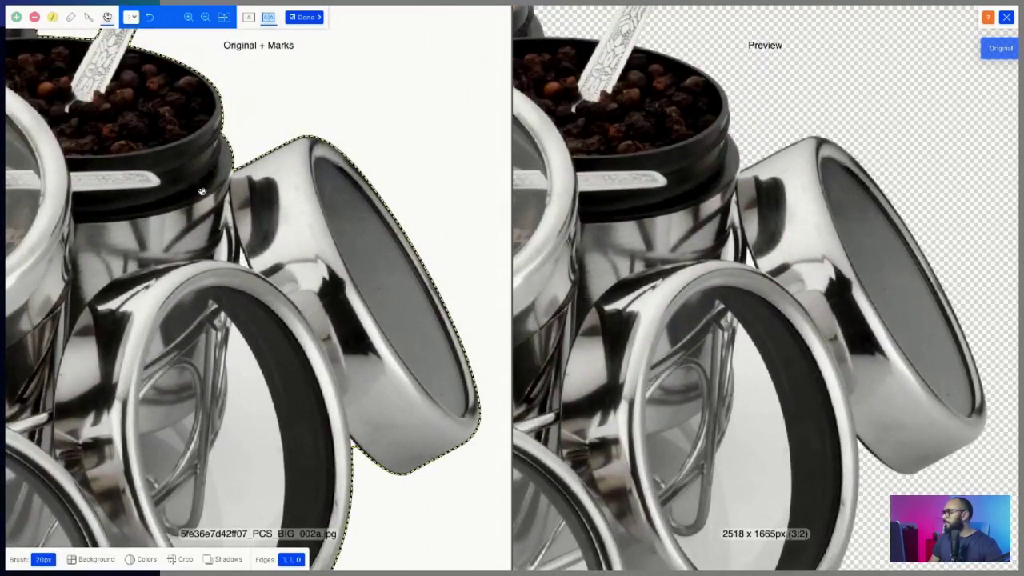
{"action": "left_click", "coordinate": [32, 20]}
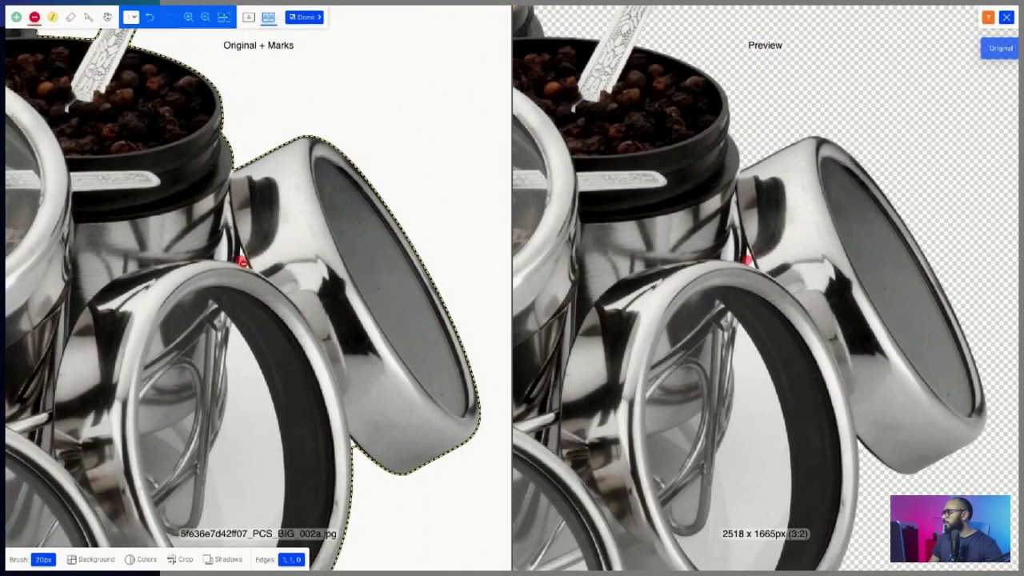
{"action": "left_click", "coordinate": [43, 559]}
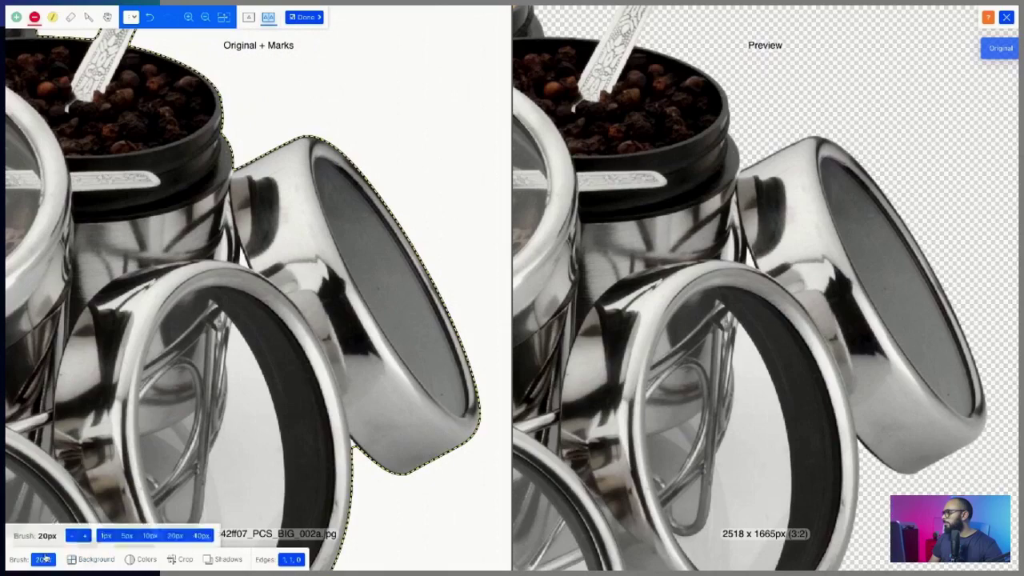
{"action": "left_click", "coordinate": [106, 536]}
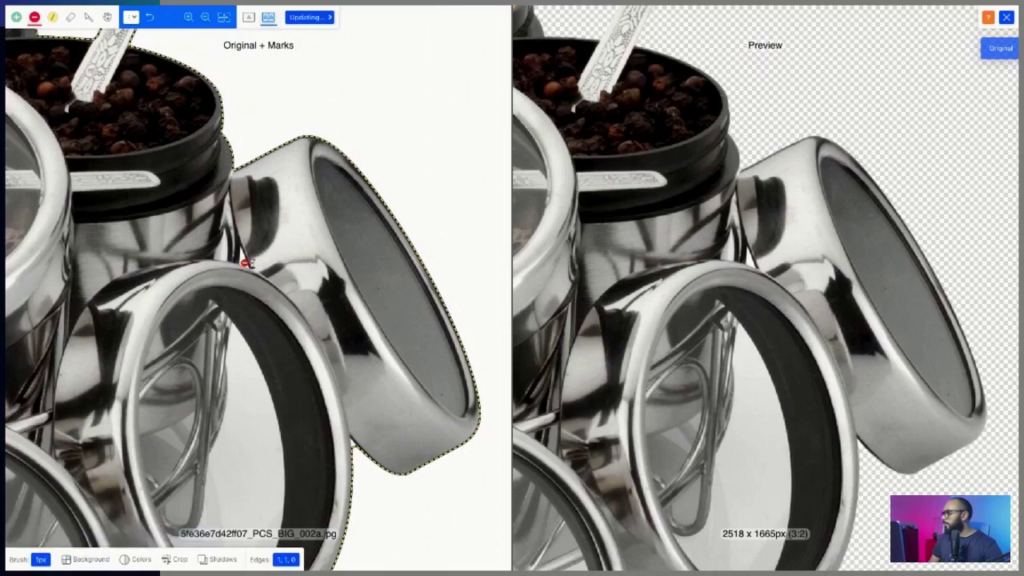
- Mark the narrow white gaps between the orange spice jar and the lids beside it for removal
{"action": "scroll", "coordinate": [206, 275], "scroll_direction": "down", "scroll_amount": 10}
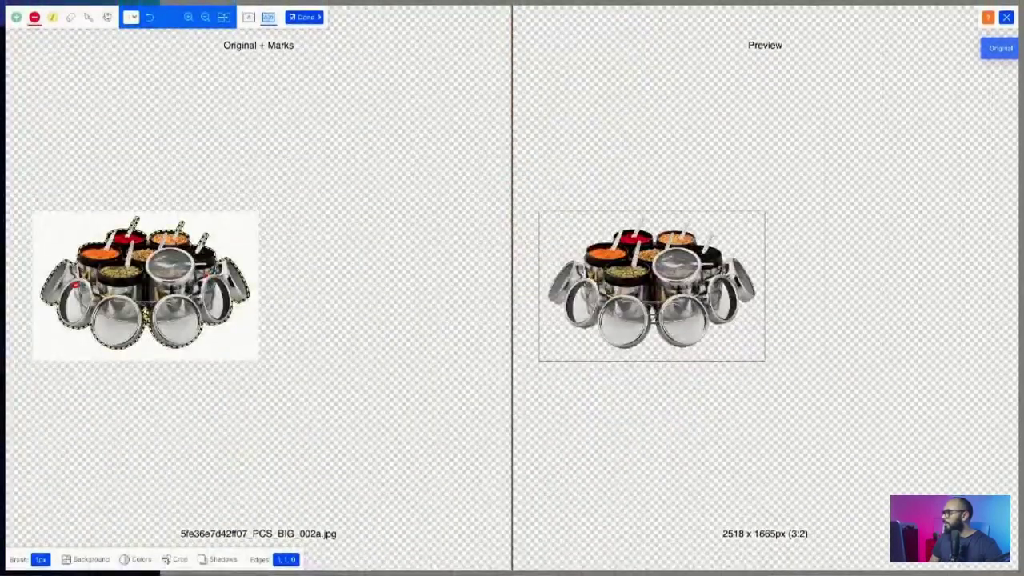
{"action": "scroll", "coordinate": [94, 240], "scroll_direction": "up", "scroll_amount": 6}
{"action": "scroll", "coordinate": [96, 198], "scroll_direction": "up", "scroll_amount": 4}
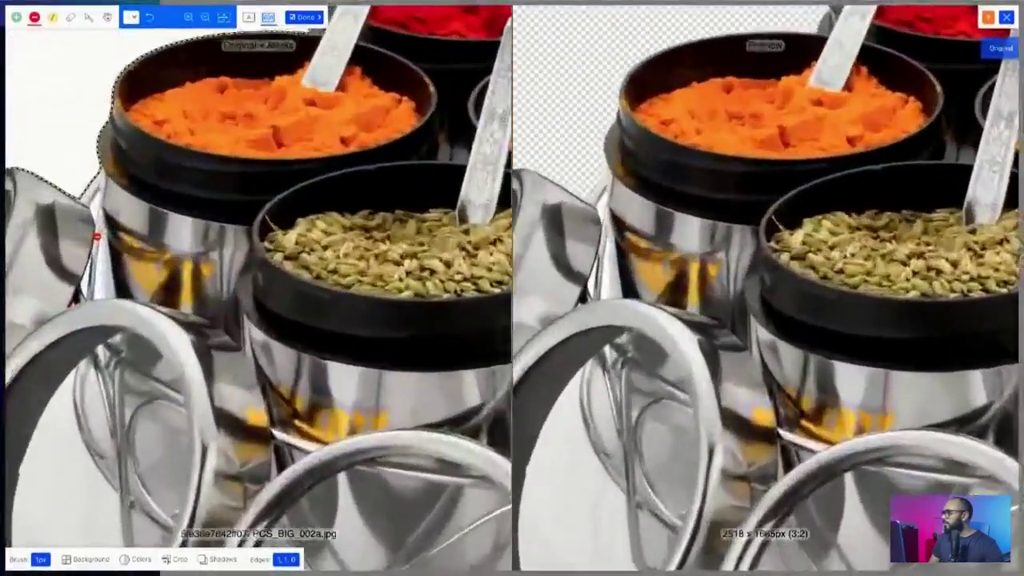
{"action": "left_click", "coordinate": [87, 295]}
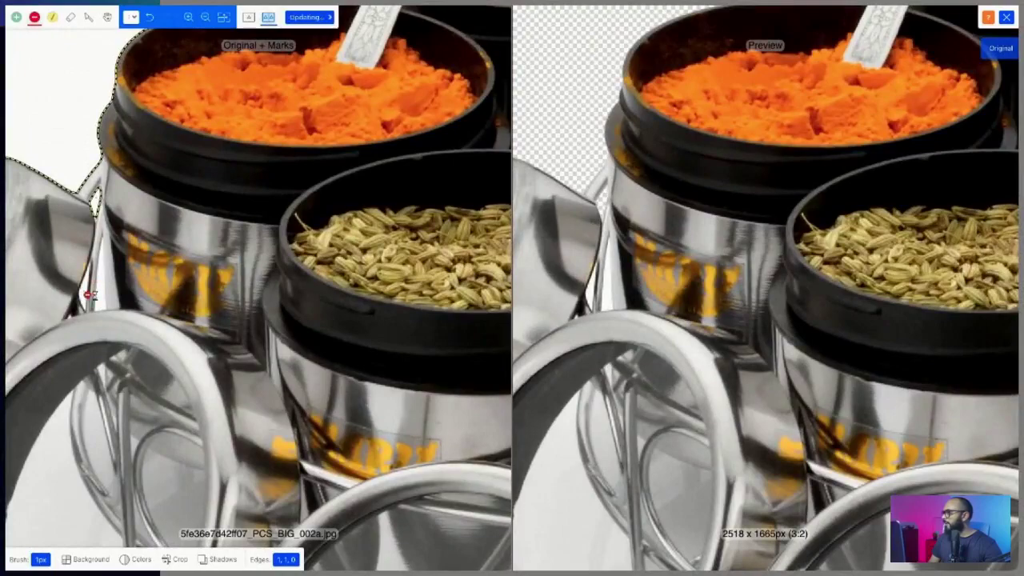
{"action": "left_click", "coordinate": [101, 299]}
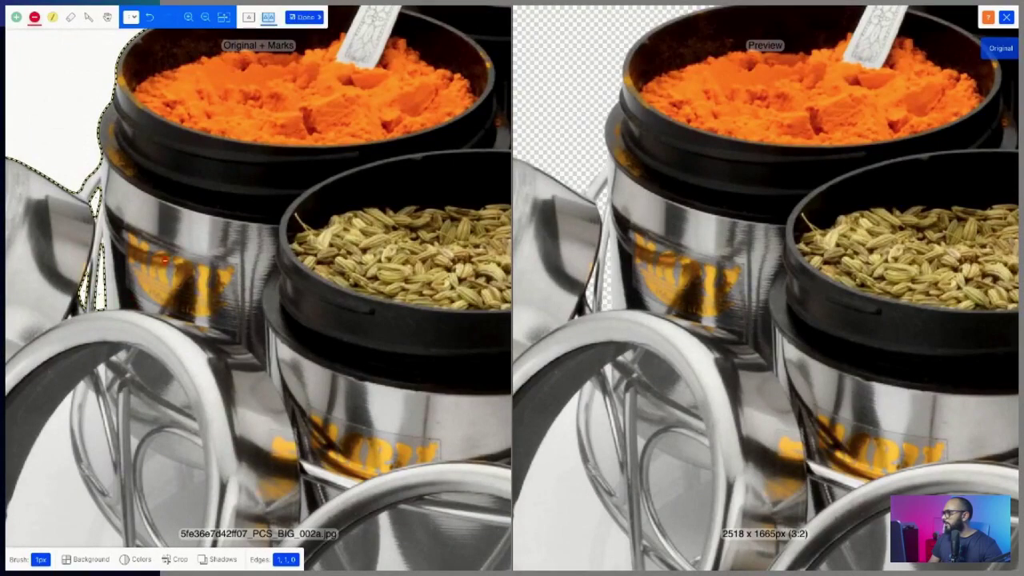
{"action": "scroll", "coordinate": [164, 259], "scroll_direction": "down", "scroll_amount": 10}
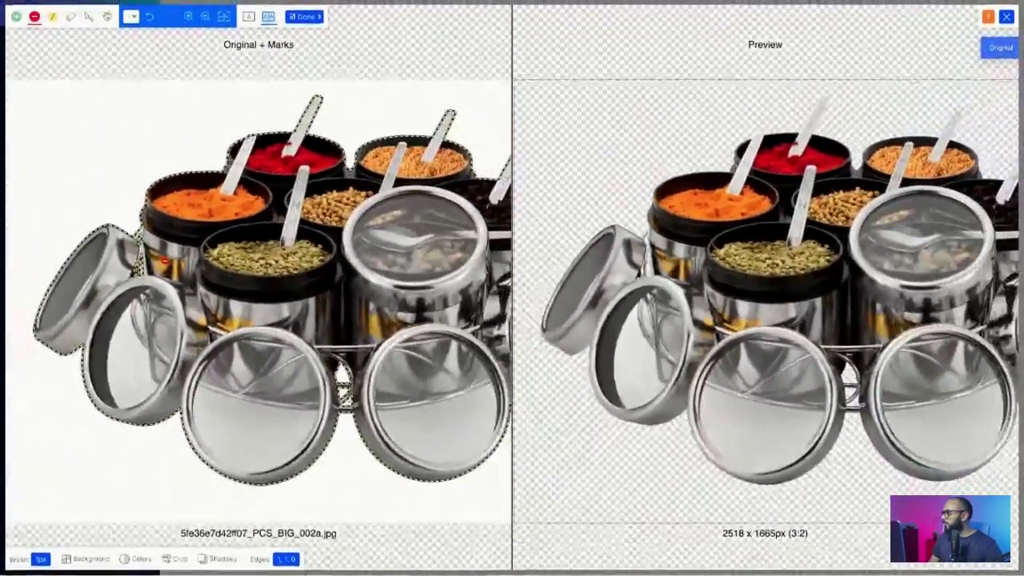
{"action": "scroll", "coordinate": [164, 259], "scroll_direction": "down", "scroll_amount": 4}
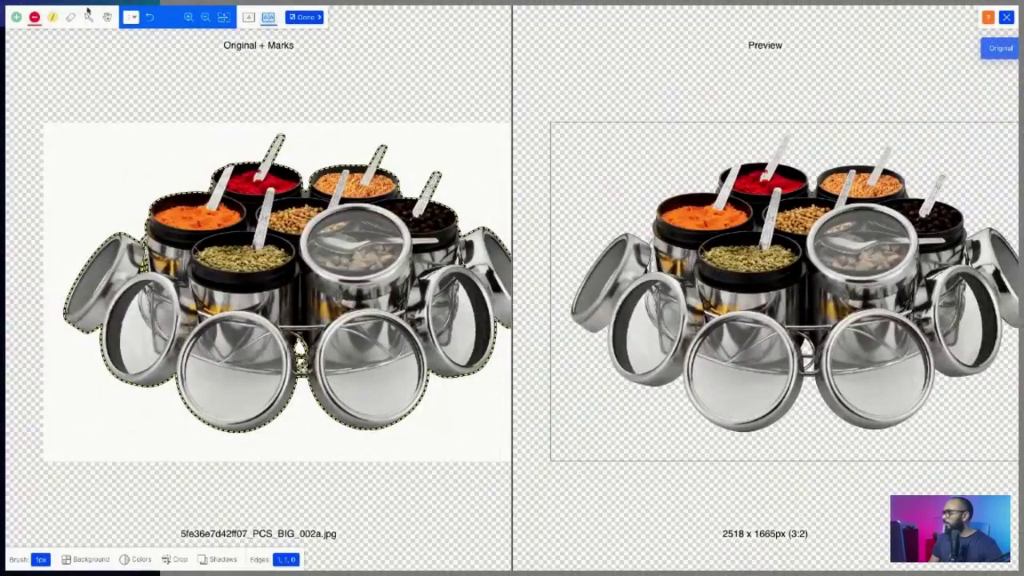
- Set the yellow marker's brush to 40px and mark the see-through glass areas of the four lower lids
{"action": "left_click", "coordinate": [107, 17]}
{"action": "mouse_move", "coordinate": [312, 222]}
{"action": "left_mouse_down"}
{"action": "mouse_move", "coordinate": [243, 219]}
{"action": "mouse_move", "coordinate": [272, 237]}
{"action": "left_mouse_up"}
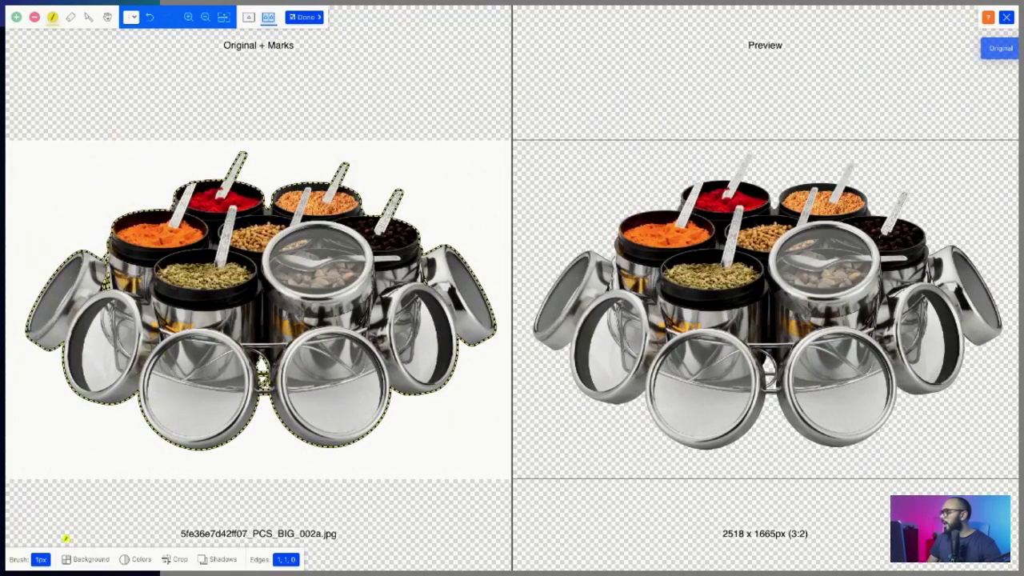
{"action": "left_click", "coordinate": [47, 559]}
{"action": "left_click", "coordinate": [201, 535]}
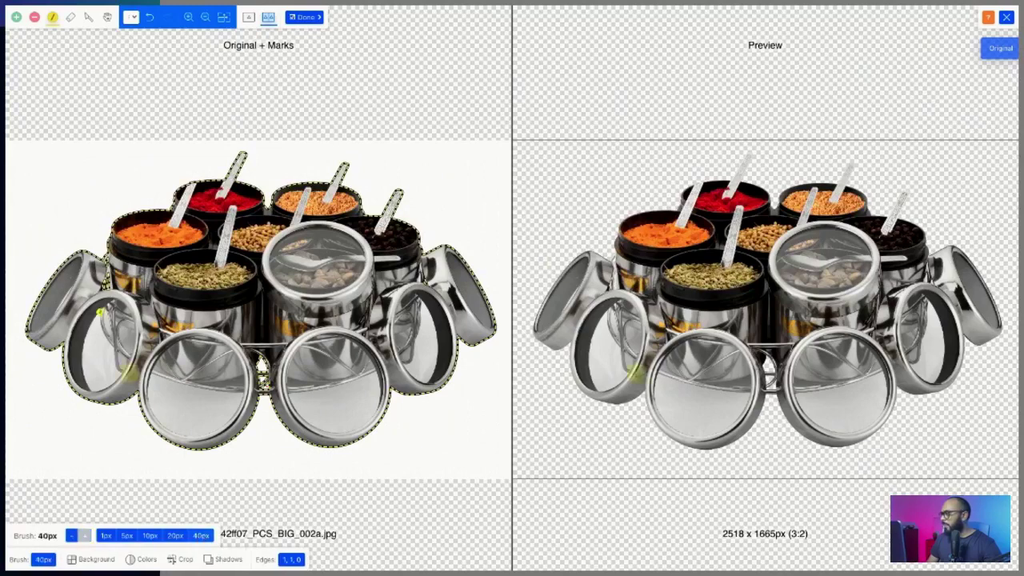
{"action": "mouse_move", "coordinate": [95, 312]}
{"action": "left_mouse_down"}
{"action": "mouse_move", "coordinate": [102, 392]}
{"action": "mouse_move", "coordinate": [126, 374]}
{"action": "mouse_move", "coordinate": [97, 333]}
{"action": "mouse_move", "coordinate": [112, 385]}
{"action": "mouse_move", "coordinate": [117, 354]}
{"action": "mouse_move", "coordinate": [124, 365]}
{"action": "mouse_move", "coordinate": [98, 312]}
{"action": "left_mouse_up"}
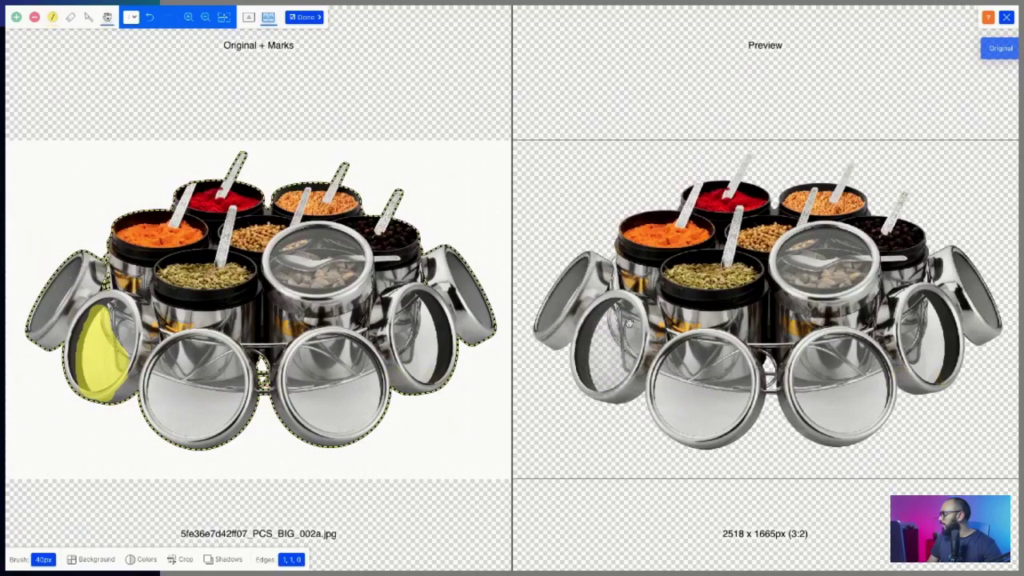
{"action": "mouse_move", "coordinate": [160, 383]}
{"action": "left_mouse_down"}
{"action": "mouse_move", "coordinate": [251, 405]}
{"action": "mouse_move", "coordinate": [208, 433]}
{"action": "mouse_move", "coordinate": [184, 429]}
{"action": "mouse_move", "coordinate": [158, 390]}
{"action": "mouse_move", "coordinate": [194, 415]}
{"action": "left_mouse_up"}
{"action": "mouse_move", "coordinate": [284, 403]}
{"action": "left_mouse_down"}
{"action": "mouse_move", "coordinate": [379, 385]}
{"action": "mouse_move", "coordinate": [355, 426]}
{"action": "mouse_move", "coordinate": [305, 412]}
{"action": "mouse_move", "coordinate": [358, 405]}
{"action": "left_mouse_up"}
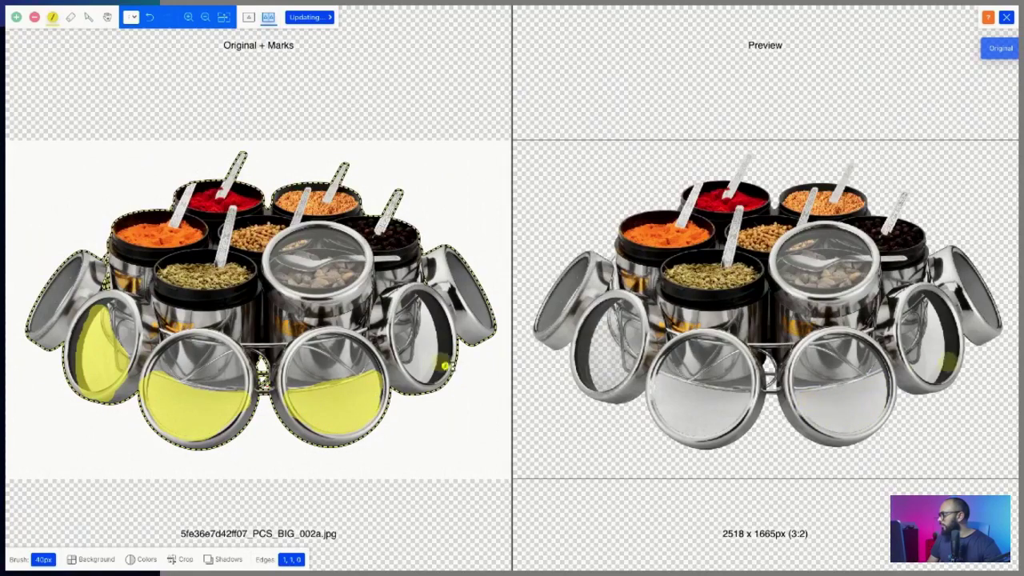
{"action": "mouse_move", "coordinate": [424, 369]}
{"action": "left_mouse_down"}
{"action": "mouse_move", "coordinate": [406, 364]}
{"action": "mouse_move", "coordinate": [437, 379]}
{"action": "mouse_move", "coordinate": [429, 313]}
{"action": "mouse_move", "coordinate": [414, 340]}
{"action": "mouse_move", "coordinate": [443, 330]}
{"action": "left_mouse_up"}
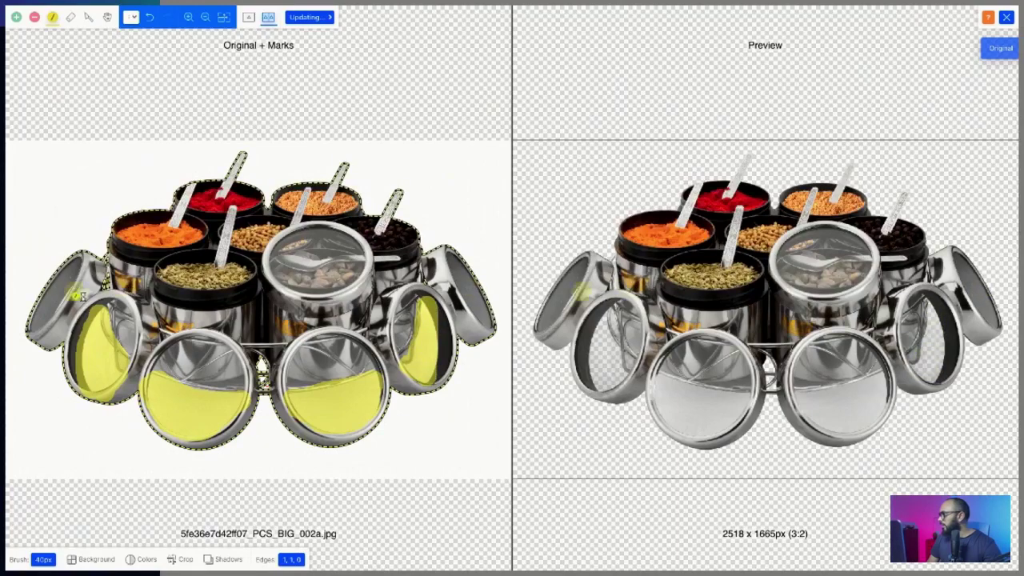
- Mark the thin white sliver inside the tilted lid beside the orange spice jar with the yellow marker
{"action": "scroll", "coordinate": [70, 293], "scroll_direction": "up", "scroll_amount": 1}
{"action": "scroll", "coordinate": [70, 293], "scroll_direction": "up", "scroll_amount": 5}
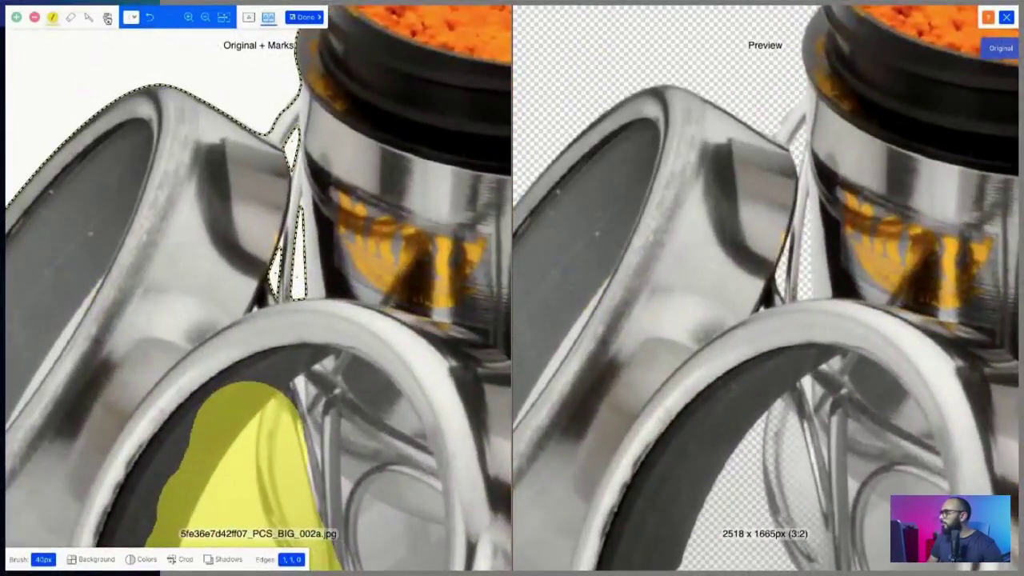
{"action": "left_click", "coordinate": [107, 18]}
{"action": "mouse_move", "coordinate": [124, 268]}
{"action": "left_mouse_down"}
{"action": "mouse_move", "coordinate": [223, 211]}
{"action": "mouse_move", "coordinate": [273, 169]}
{"action": "mouse_move", "coordinate": [254, 225]}
{"action": "mouse_move", "coordinate": [171, 342]}
{"action": "left_mouse_up"}
{"action": "left_click", "coordinate": [54, 18]}
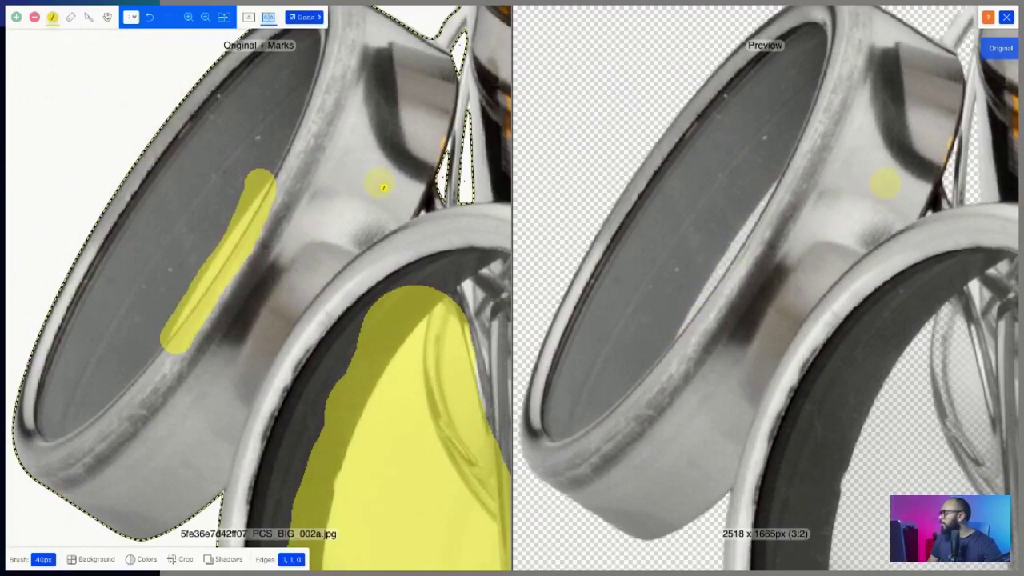
- Set a bright blue solid colour as the cutout's background
{"action": "scroll", "coordinate": [388, 187], "scroll_direction": "down", "scroll_amount": 5}
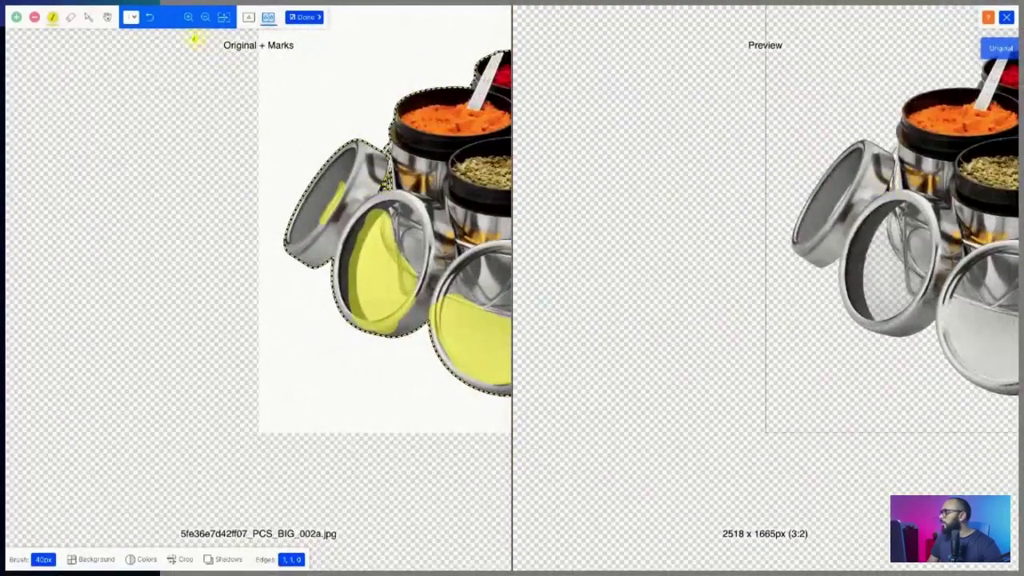
{"action": "left_click", "coordinate": [107, 18]}
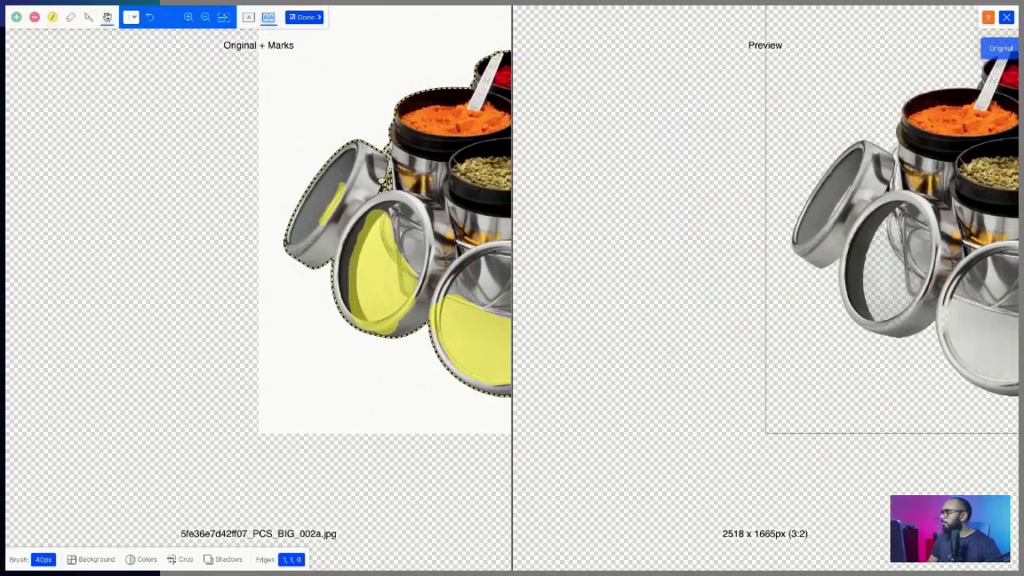
{"action": "left_click_drag", "start_coordinate": [384, 178], "coordinate": [160, 213]}
{"action": "left_click_drag", "start_coordinate": [373, 238], "coordinate": [267, 298]}
{"action": "left_click", "coordinate": [96, 559]}
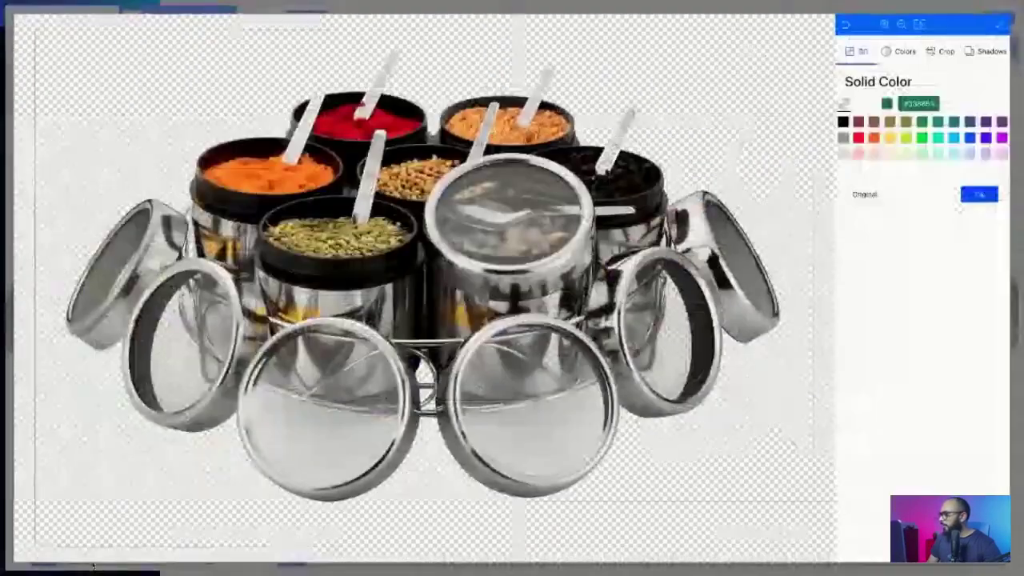
{"action": "left_click", "coordinate": [970, 139]}
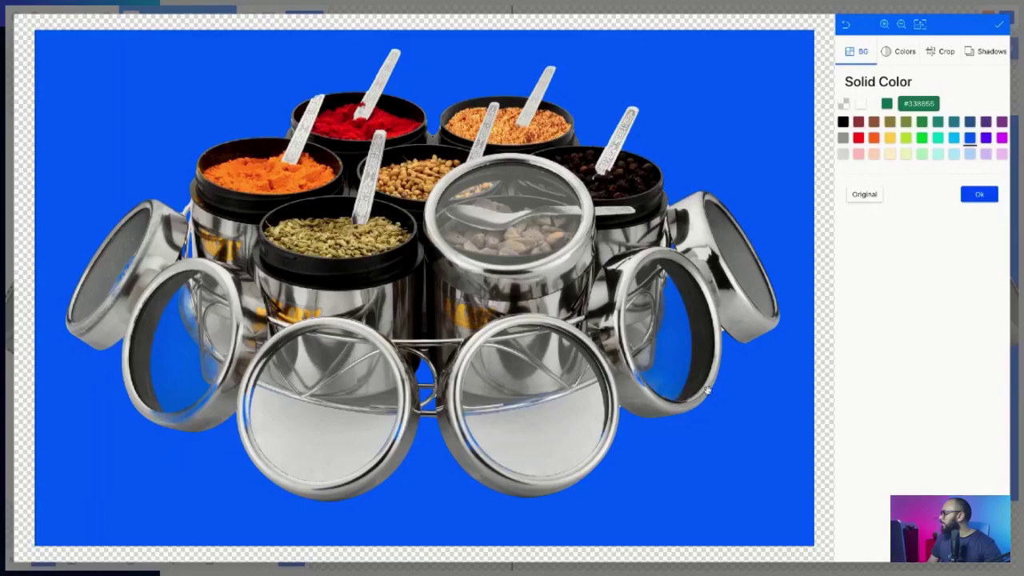
{"action": "left_click_drag", "start_coordinate": [707, 389], "coordinate": [682, 393]}
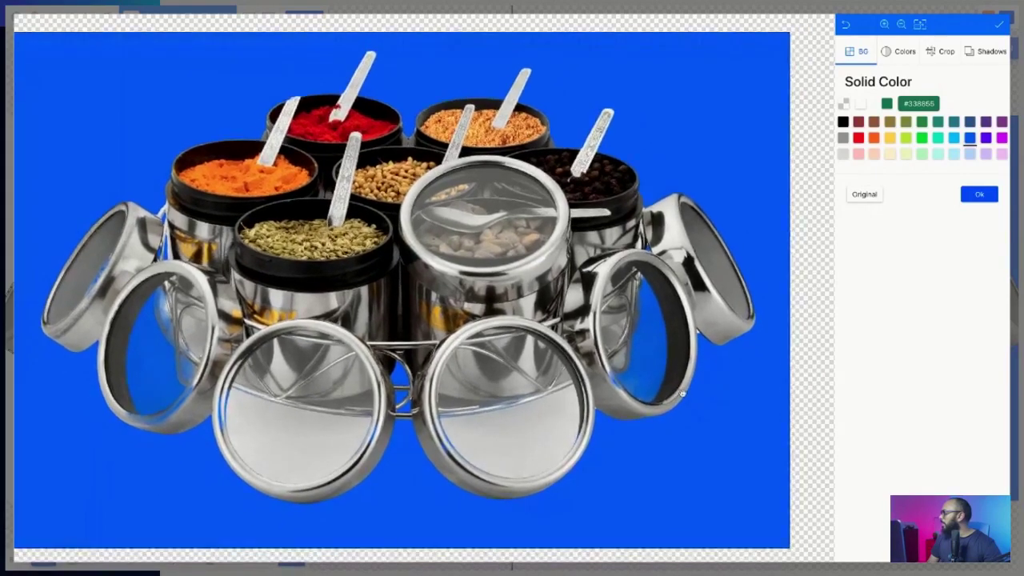
{"action": "left_click", "coordinate": [968, 195]}
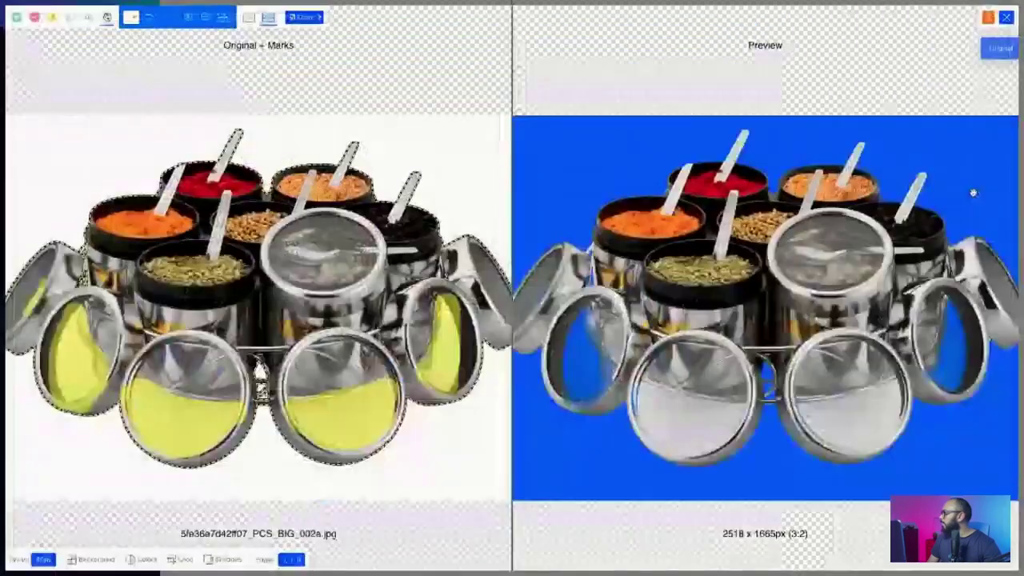
- Extend the yellow marks to the edges of the glass in the two front lids
{"action": "left_click", "coordinate": [53, 19]}
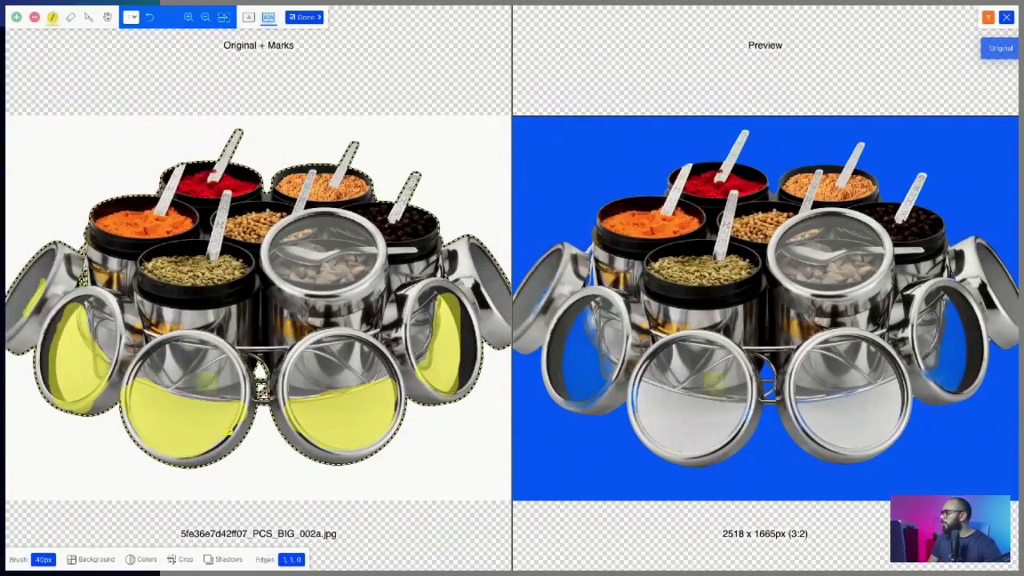
{"action": "mouse_move", "coordinate": [206, 413]}
{"action": "left_mouse_down"}
{"action": "mouse_move", "coordinate": [139, 392]}
{"action": "mouse_move", "coordinate": [242, 411]}
{"action": "mouse_move", "coordinate": [226, 440]}
{"action": "mouse_move", "coordinate": [180, 466]}
{"action": "mouse_move", "coordinate": [140, 403]}
{"action": "left_mouse_up"}
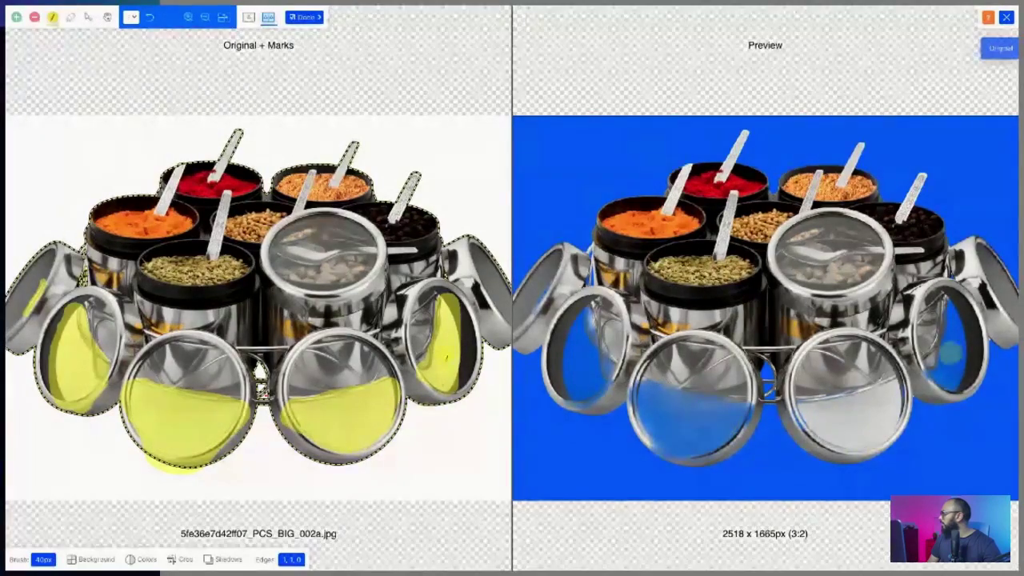
{"action": "left_click_drag", "start_coordinate": [302, 412], "coordinate": [340, 435]}
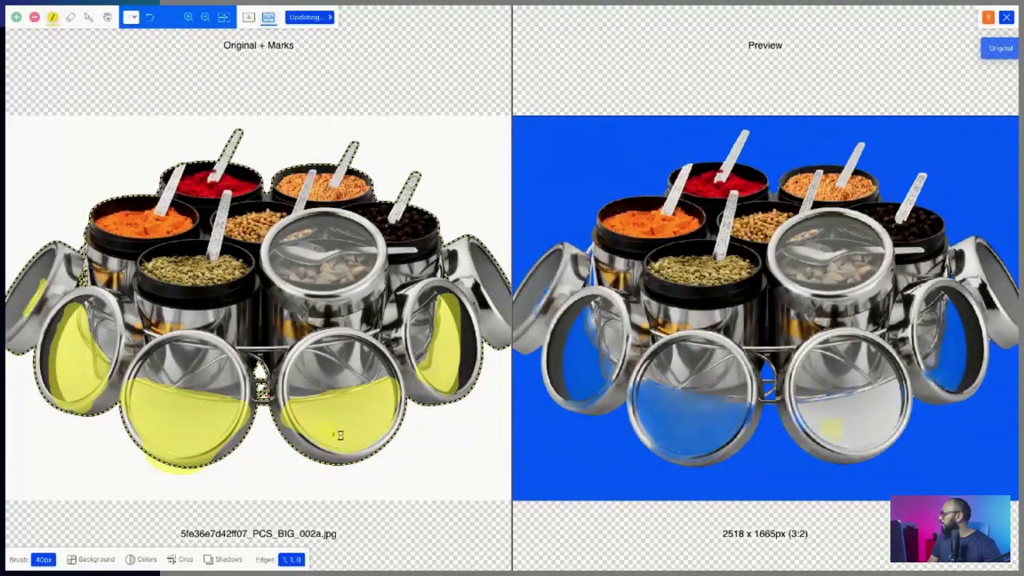
{"action": "mouse_move", "coordinate": [394, 412]}
{"action": "left_mouse_down"}
{"action": "mouse_move", "coordinate": [396, 383]}
{"action": "mouse_move", "coordinate": [361, 404]}
{"action": "mouse_move", "coordinate": [300, 417]}
{"action": "left_mouse_up"}
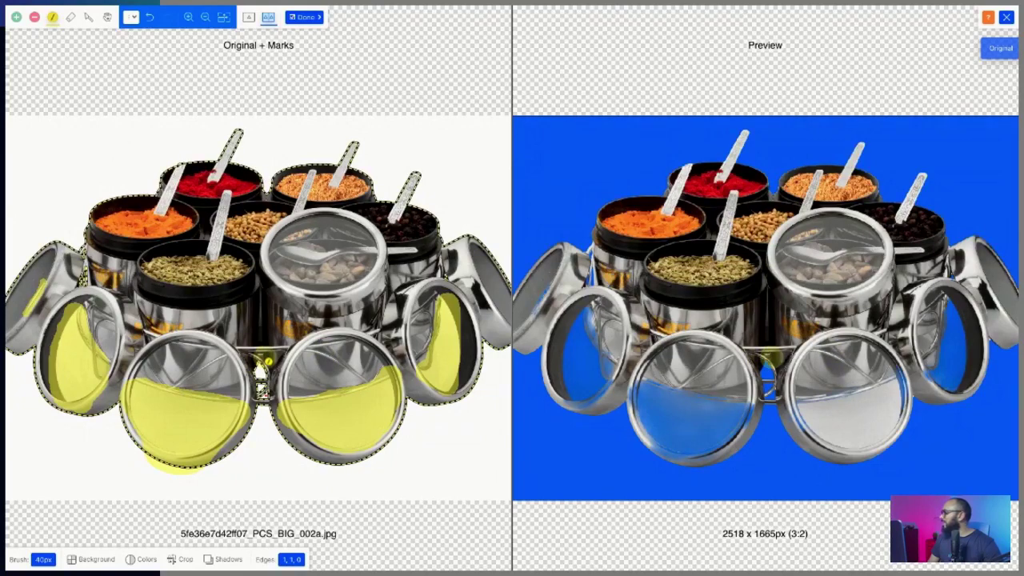
{"action": "left_click", "coordinate": [318, 415]}
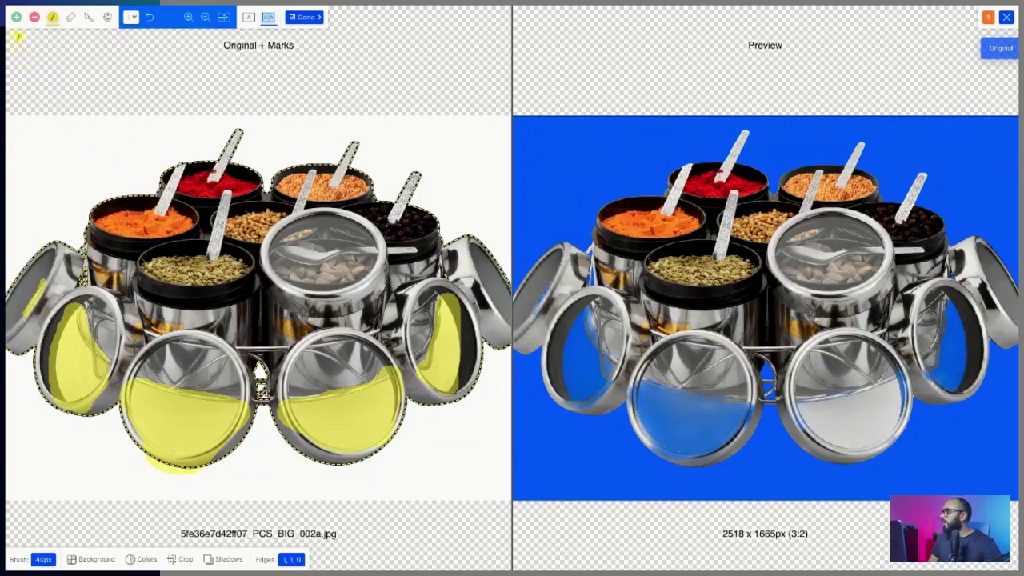
- Erase all the yellow marks from the lids with the eraser
{"action": "left_click", "coordinate": [34, 16]}
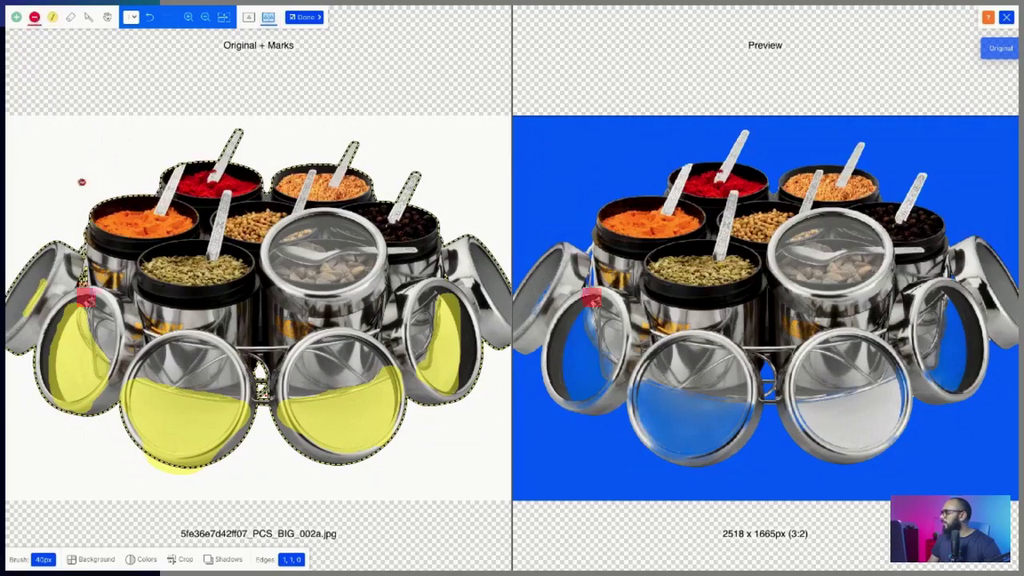
{"action": "left_click", "coordinate": [70, 17]}
{"action": "left_click_drag", "start_coordinate": [139, 457], "coordinate": [189, 478]}
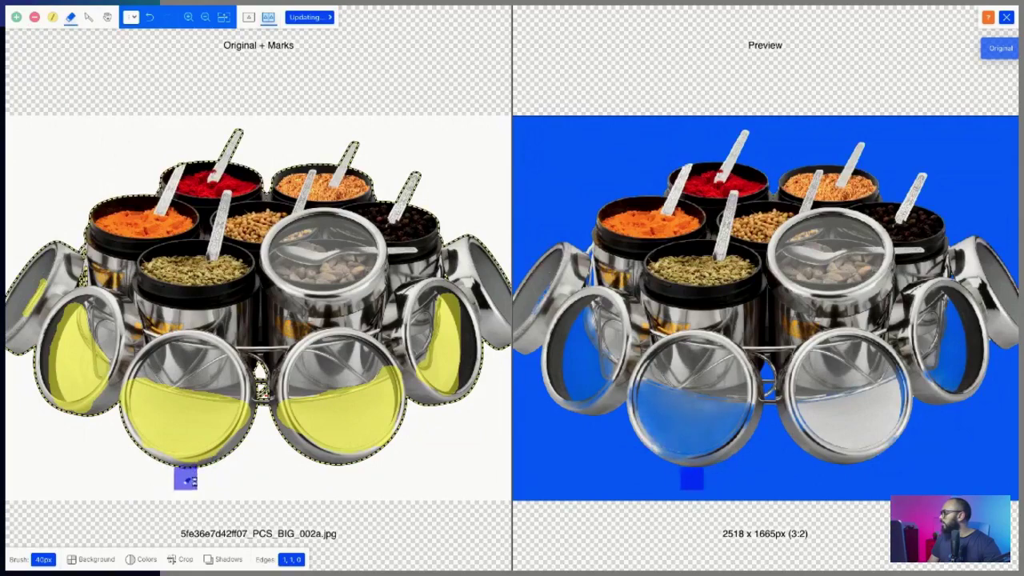
{"action": "mouse_move", "coordinate": [137, 453]}
{"action": "left_mouse_down"}
{"action": "mouse_move", "coordinate": [179, 480]}
{"action": "mouse_move", "coordinate": [216, 468]}
{"action": "mouse_move", "coordinate": [180, 472]}
{"action": "mouse_move", "coordinate": [226, 461]}
{"action": "mouse_move", "coordinate": [256, 434]}
{"action": "mouse_move", "coordinate": [262, 414]}
{"action": "mouse_move", "coordinate": [246, 435]}
{"action": "mouse_move", "coordinate": [258, 410]}
{"action": "mouse_move", "coordinate": [216, 465]}
{"action": "mouse_move", "coordinate": [176, 471]}
{"action": "mouse_move", "coordinate": [227, 458]}
{"action": "mouse_move", "coordinate": [272, 417]}
{"action": "mouse_move", "coordinate": [316, 463]}
{"action": "left_mouse_up"}
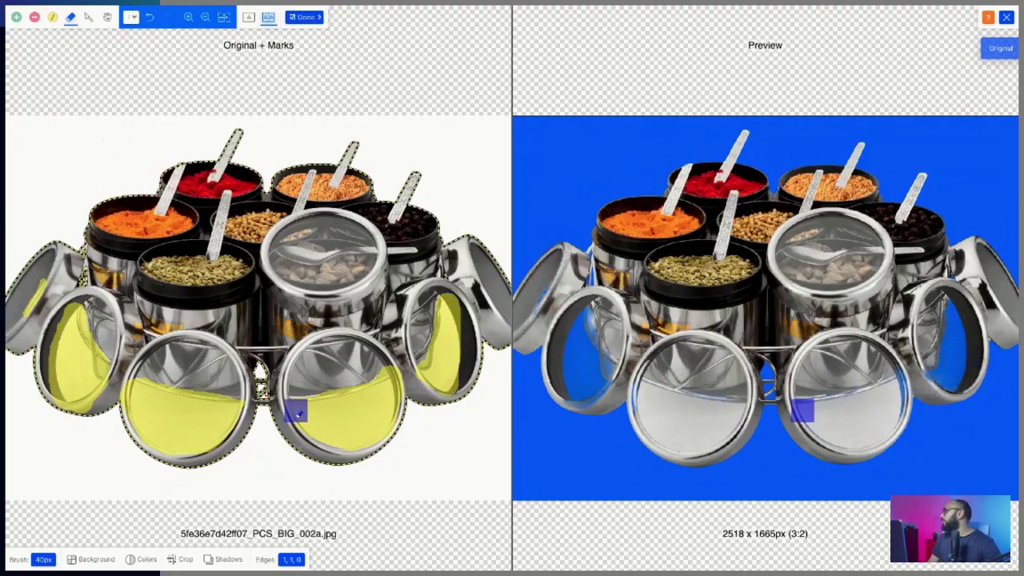
{"action": "mouse_move", "coordinate": [41, 265]}
{"action": "left_mouse_down"}
{"action": "mouse_move", "coordinate": [44, 315]}
{"action": "mouse_move", "coordinate": [28, 303]}
{"action": "mouse_move", "coordinate": [40, 299]}
{"action": "mouse_move", "coordinate": [78, 442]}
{"action": "mouse_move", "coordinate": [45, 306]}
{"action": "mouse_move", "coordinate": [40, 373]}
{"action": "mouse_move", "coordinate": [97, 445]}
{"action": "mouse_move", "coordinate": [92, 339]}
{"action": "mouse_move", "coordinate": [97, 421]}
{"action": "mouse_move", "coordinate": [112, 390]}
{"action": "mouse_move", "coordinate": [144, 390]}
{"action": "mouse_move", "coordinate": [287, 441]}
{"action": "mouse_move", "coordinate": [166, 421]}
{"action": "mouse_move", "coordinate": [133, 462]}
{"action": "mouse_move", "coordinate": [417, 401]}
{"action": "mouse_move", "coordinate": [212, 446]}
{"action": "mouse_move", "coordinate": [350, 407]}
{"action": "mouse_move", "coordinate": [395, 362]}
{"action": "mouse_move", "coordinate": [262, 432]}
{"action": "mouse_move", "coordinate": [321, 477]}
{"action": "mouse_move", "coordinate": [472, 390]}
{"action": "mouse_move", "coordinate": [357, 443]}
{"action": "mouse_move", "coordinate": [434, 294]}
{"action": "mouse_move", "coordinate": [419, 408]}
{"action": "mouse_move", "coordinate": [452, 306]}
{"action": "mouse_move", "coordinate": [467, 395]}
{"action": "mouse_move", "coordinate": [454, 304]}
{"action": "left_mouse_up"}
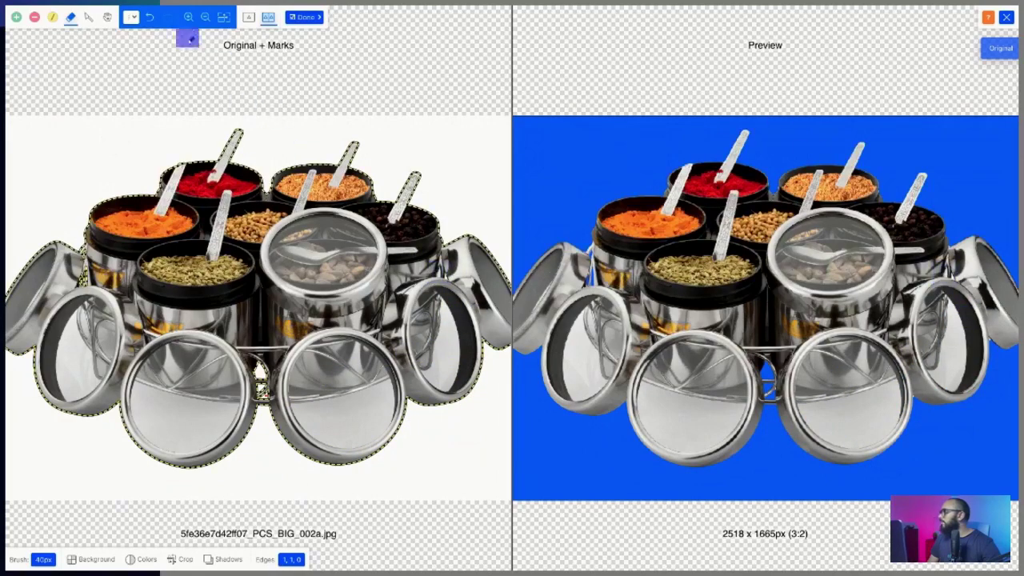
- Set the red background marker's brush to 1px and mark the tiny white gap between the peppercorn jar and its neighbouring lids
{"action": "left_click", "coordinate": [188, 19]}
{"action": "left_click", "coordinate": [188, 18]}
{"action": "left_click", "coordinate": [188, 18]}
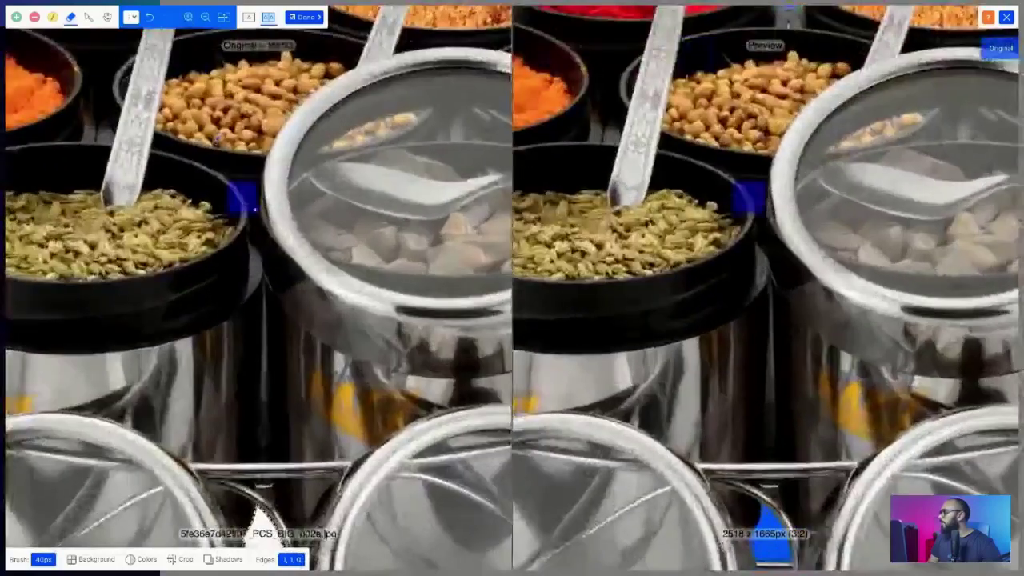
{"action": "scroll", "coordinate": [274, 216], "scroll_direction": "right", "scroll_amount": 1}
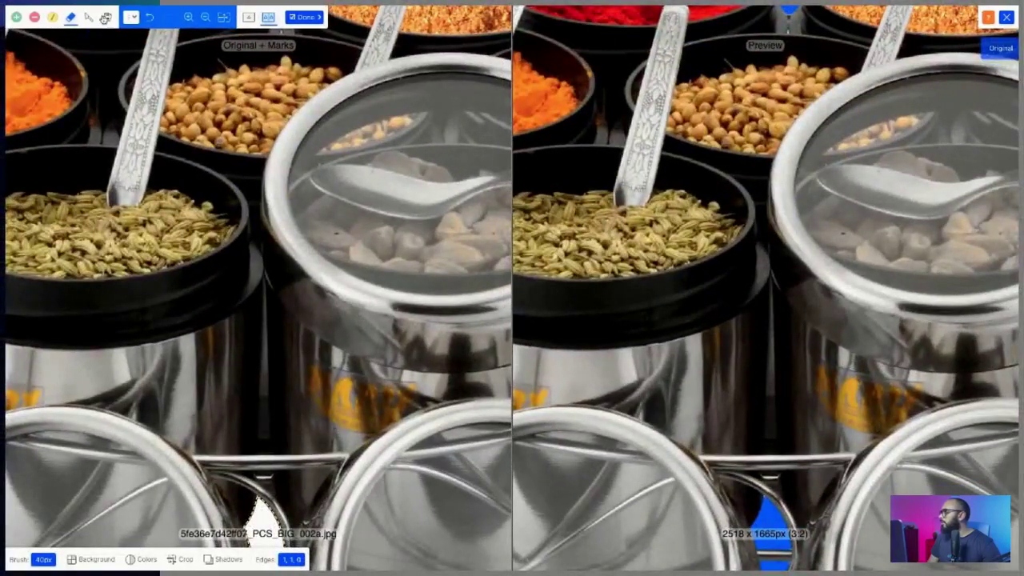
{"action": "left_click_drag", "start_coordinate": [354, 239], "coordinate": [24, 263]}
{"action": "left_click_drag", "start_coordinate": [198, 128], "coordinate": [58, 125]}
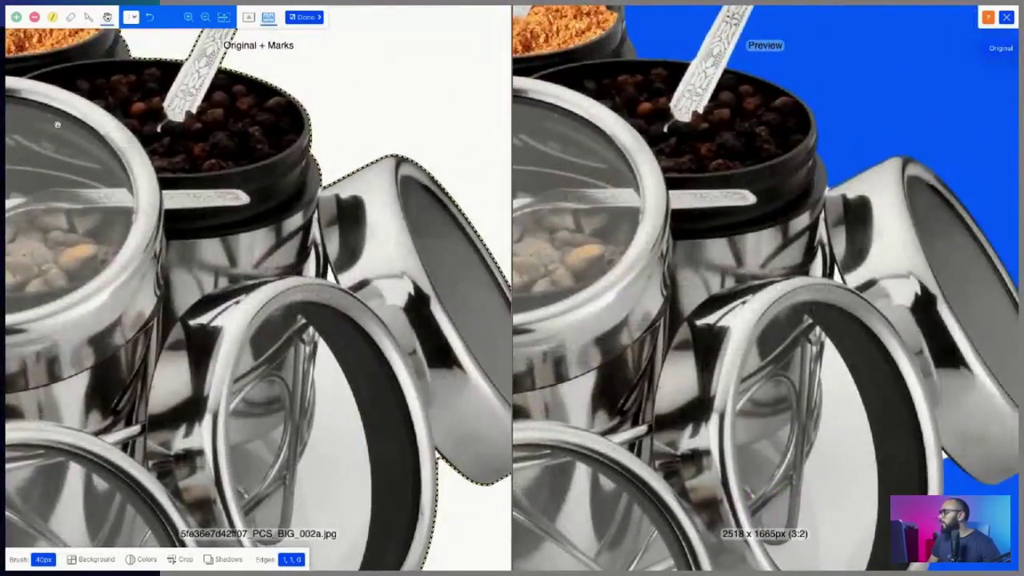
{"action": "left_click", "coordinate": [35, 18]}
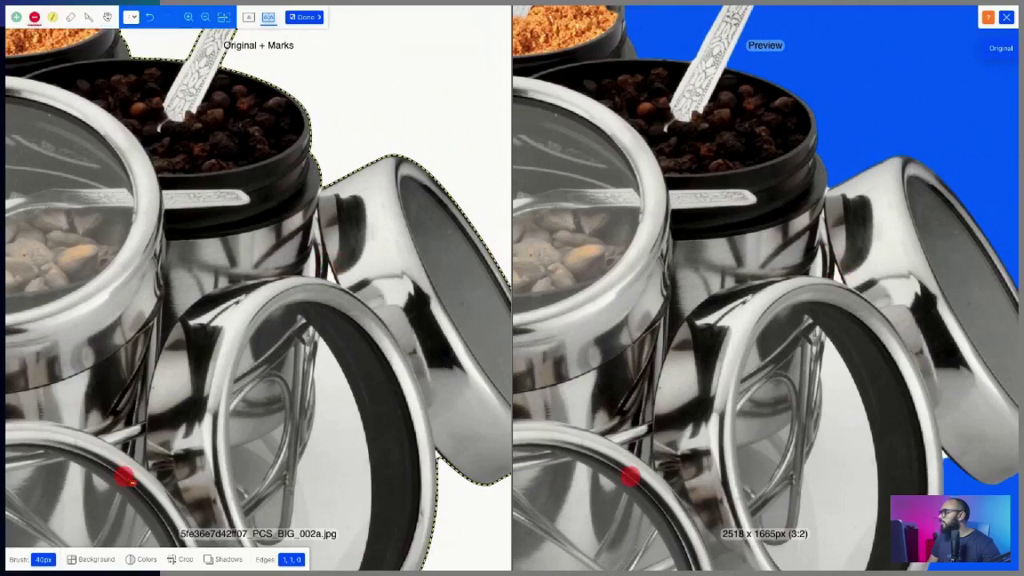
{"action": "left_click", "coordinate": [291, 560]}
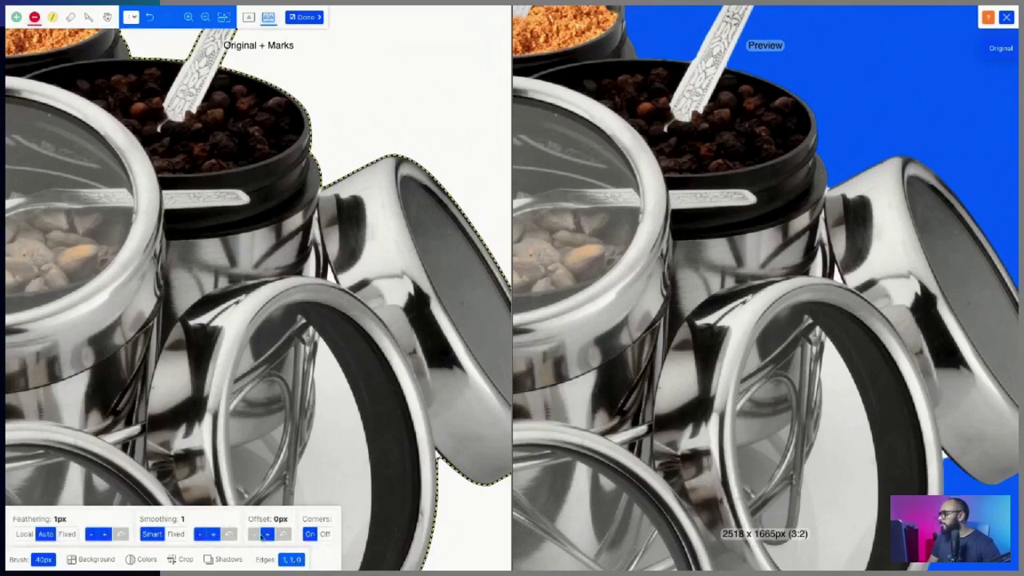
{"action": "left_click", "coordinate": [44, 560]}
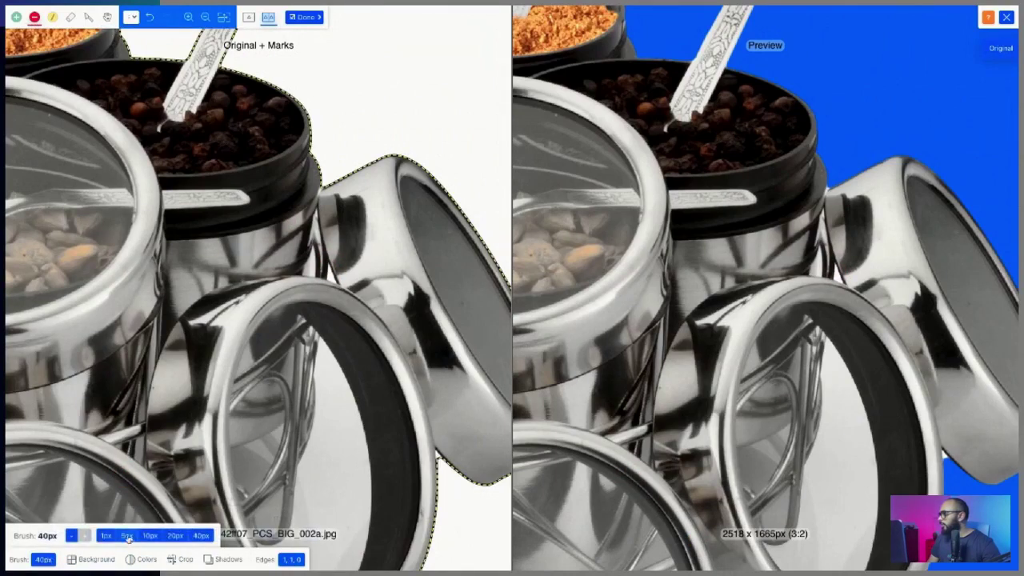
{"action": "left_click", "coordinate": [104, 535]}
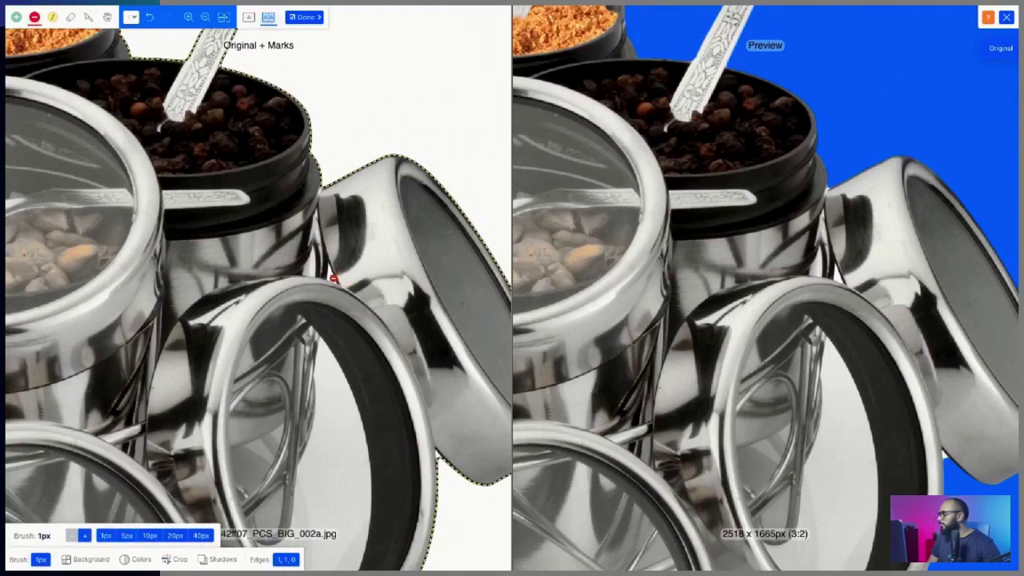
{"action": "left_click_drag", "start_coordinate": [334, 279], "coordinate": [328, 268]}
- Set the red marker's brush to 5px and mark the white glass area of the lower lid beneath the orange spice jar for removal
{"action": "scroll", "coordinate": [224, 301], "scroll_direction": "down", "scroll_amount": 5}
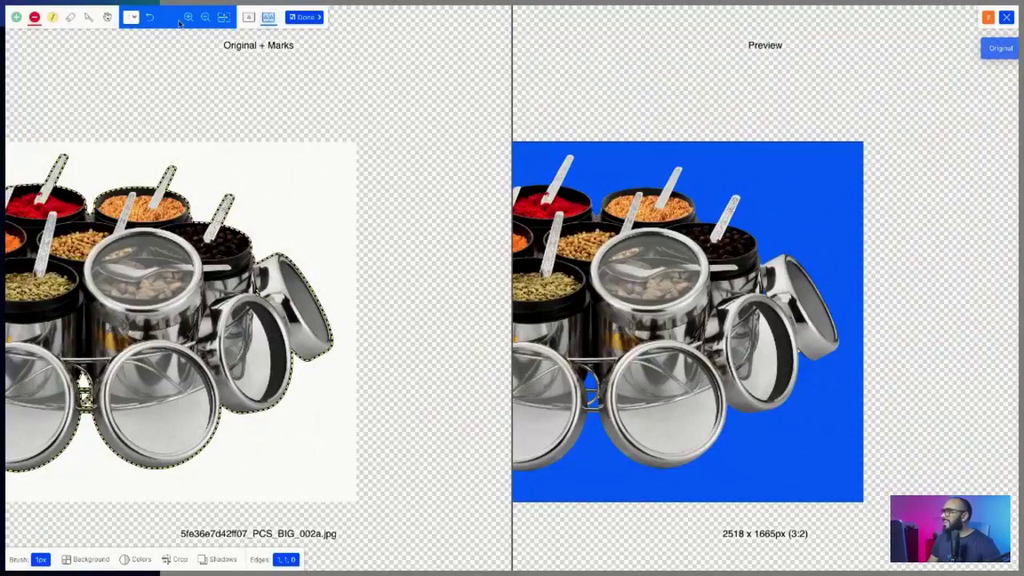
{"action": "left_click", "coordinate": [107, 17]}
{"action": "left_click_drag", "start_coordinate": [107, 152], "coordinate": [248, 231]}
{"action": "left_click_drag", "start_coordinate": [142, 409], "coordinate": [189, 409]}
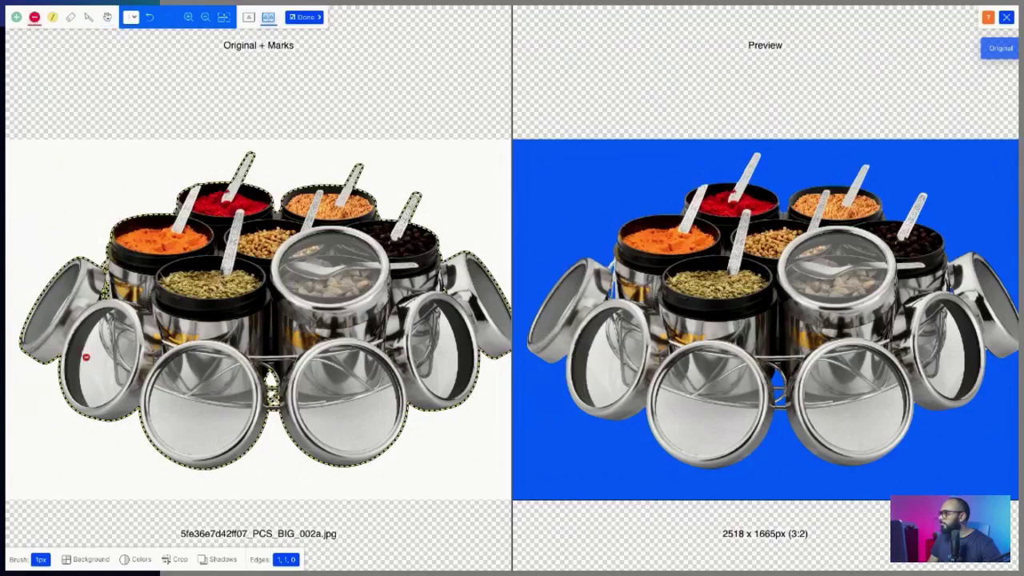
{"action": "left_click", "coordinate": [41, 559]}
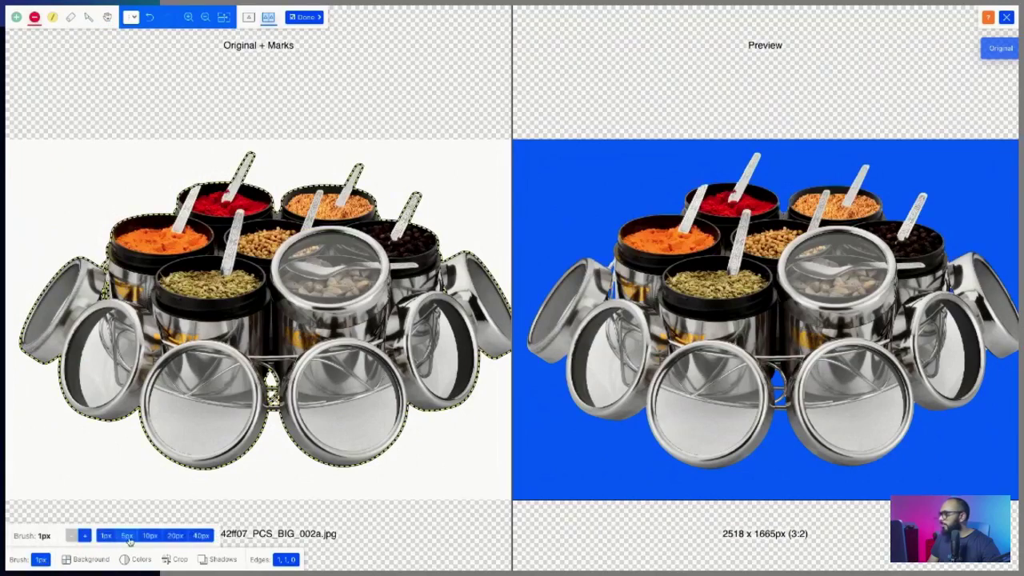
{"action": "left_click", "coordinate": [128, 535]}
{"action": "left_click_drag", "start_coordinate": [92, 352], "coordinate": [101, 380]}
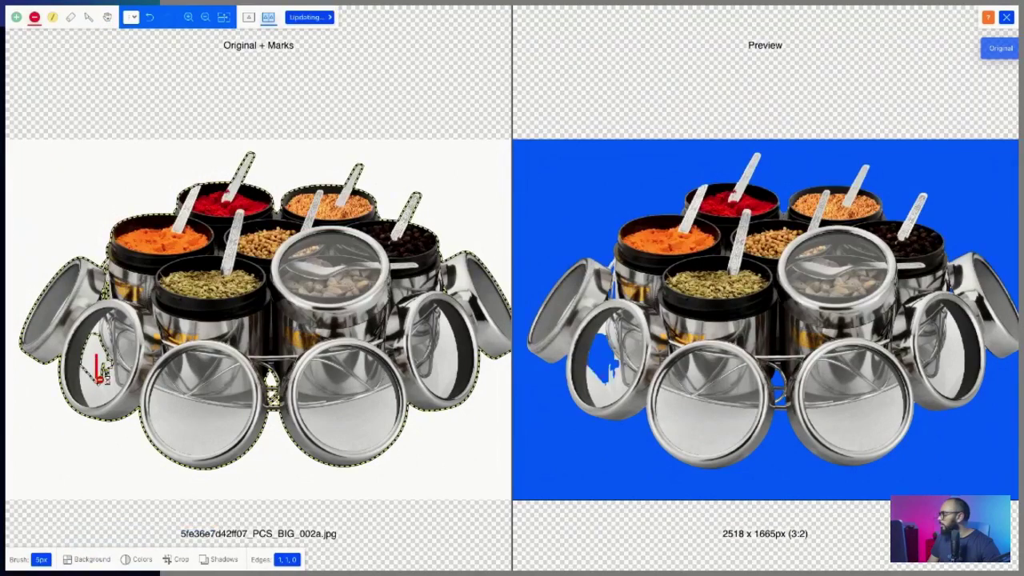
- Enlarge the red marker's brush to 10px and mark the remaining white area lower in the same lid
{"action": "left_click", "coordinate": [41, 560]}
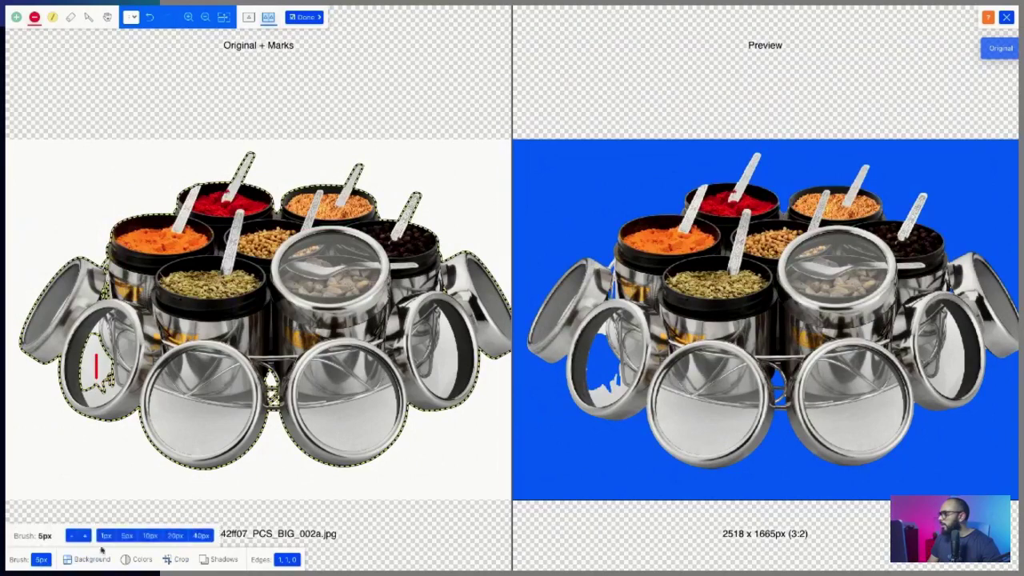
{"action": "left_click", "coordinate": [147, 536]}
{"action": "left_click_drag", "start_coordinate": [105, 379], "coordinate": [102, 395]}
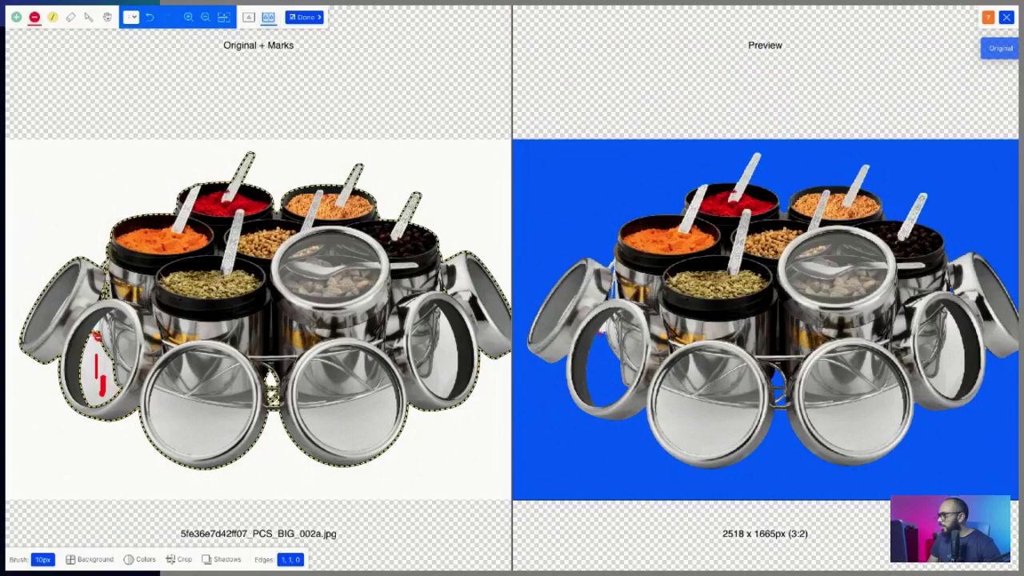
- Mark the white glass areas in the lower halves of the two front lids for removal with the red background marker
{"action": "left_click_drag", "start_coordinate": [176, 428], "coordinate": [234, 432]}
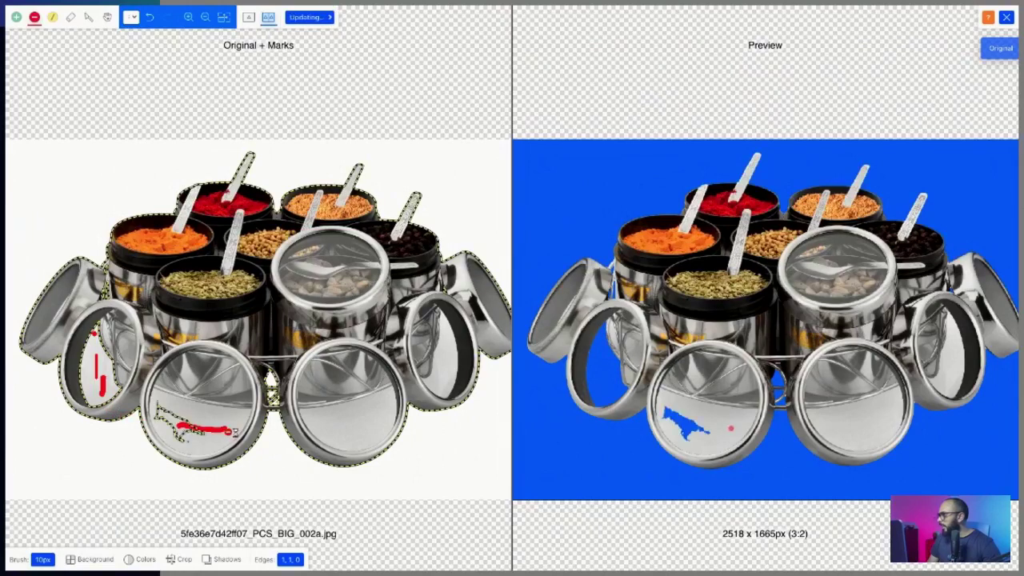
{"action": "left_click_drag", "start_coordinate": [160, 400], "coordinate": [227, 417]}
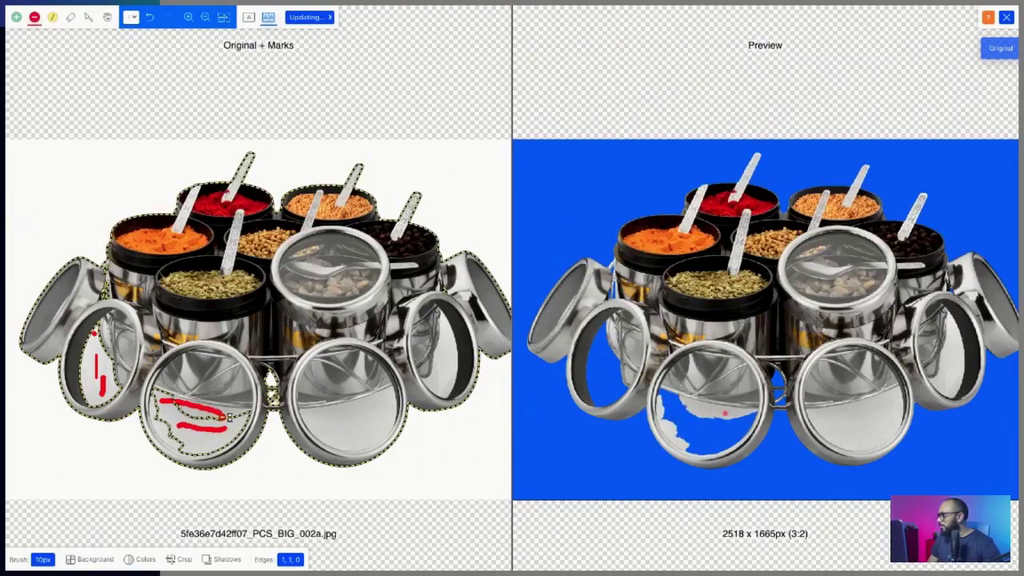
{"action": "mouse_move", "coordinate": [160, 404]}
{"action": "left_mouse_down"}
{"action": "mouse_move", "coordinate": [158, 433]}
{"action": "mouse_move", "coordinate": [189, 445]}
{"action": "left_mouse_up"}
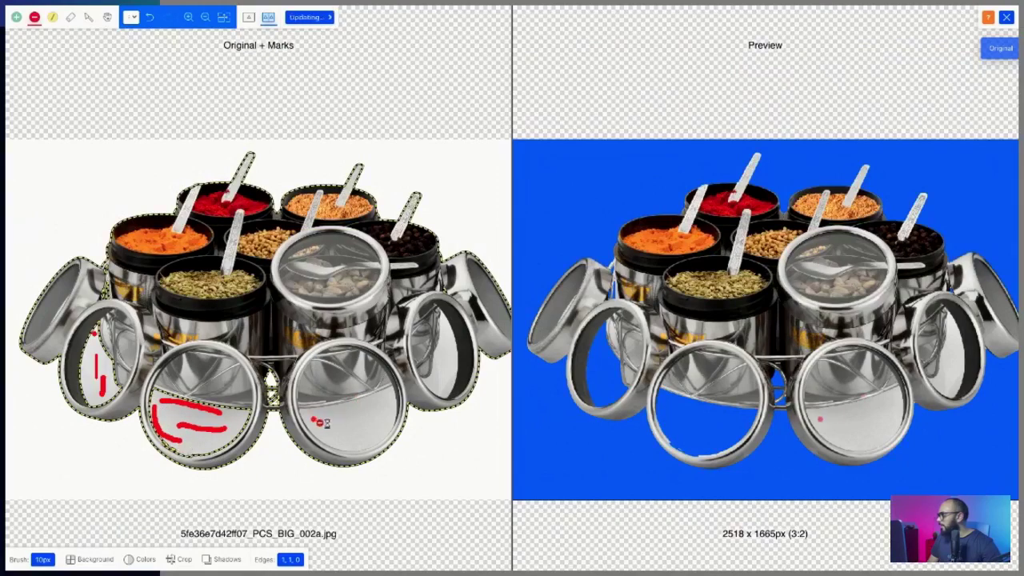
{"action": "mouse_move", "coordinate": [318, 422]}
{"action": "left_mouse_down"}
{"action": "mouse_move", "coordinate": [381, 407]}
{"action": "mouse_move", "coordinate": [366, 428]}
{"action": "mouse_move", "coordinate": [340, 436]}
{"action": "mouse_move", "coordinate": [387, 419]}
{"action": "left_mouse_up"}
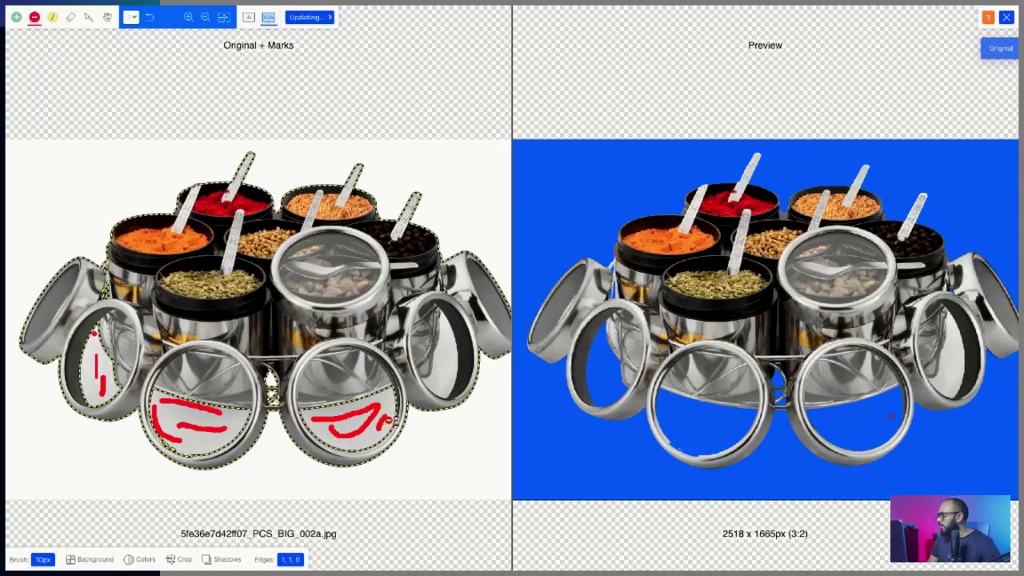
- Mark the white glass in the upright lid below the peppercorn jar for removal, and restore the front-left lid's lower rim with the green marker
{"action": "left_click_drag", "start_coordinate": [449, 341], "coordinate": [445, 375]}
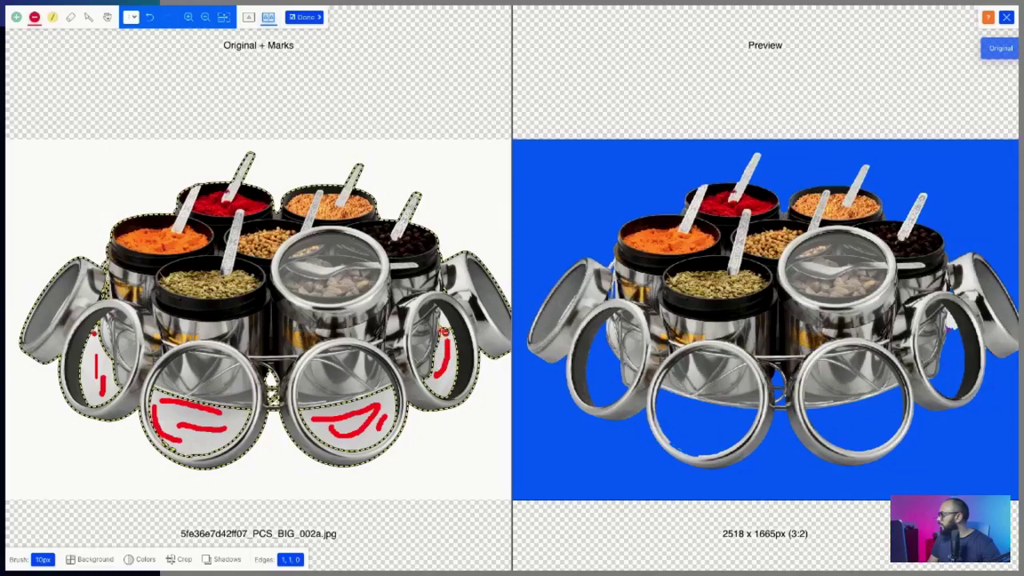
{"action": "left_click_drag", "start_coordinate": [443, 331], "coordinate": [448, 328]}
{"action": "left_click", "coordinate": [16, 17]}
{"action": "left_click_drag", "start_coordinate": [165, 450], "coordinate": [187, 458]}
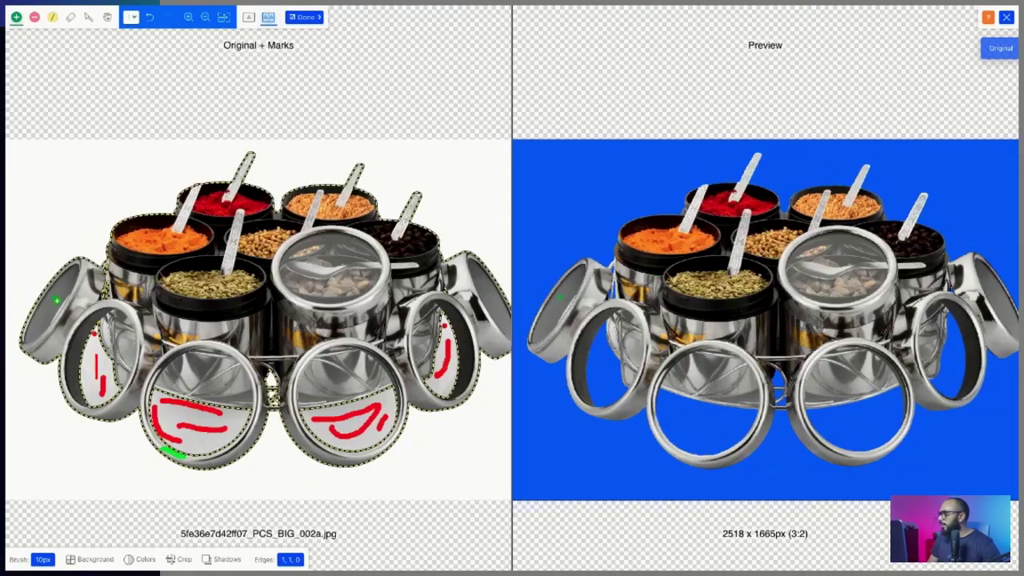
- Mark the thin white sliver inside the far-left lid for removal with the red background marker
{"action": "scroll", "coordinate": [56, 300], "scroll_direction": "up", "scroll_amount": 5}
{"action": "scroll", "coordinate": [56, 300], "scroll_direction": "up", "scroll_amount": 3}
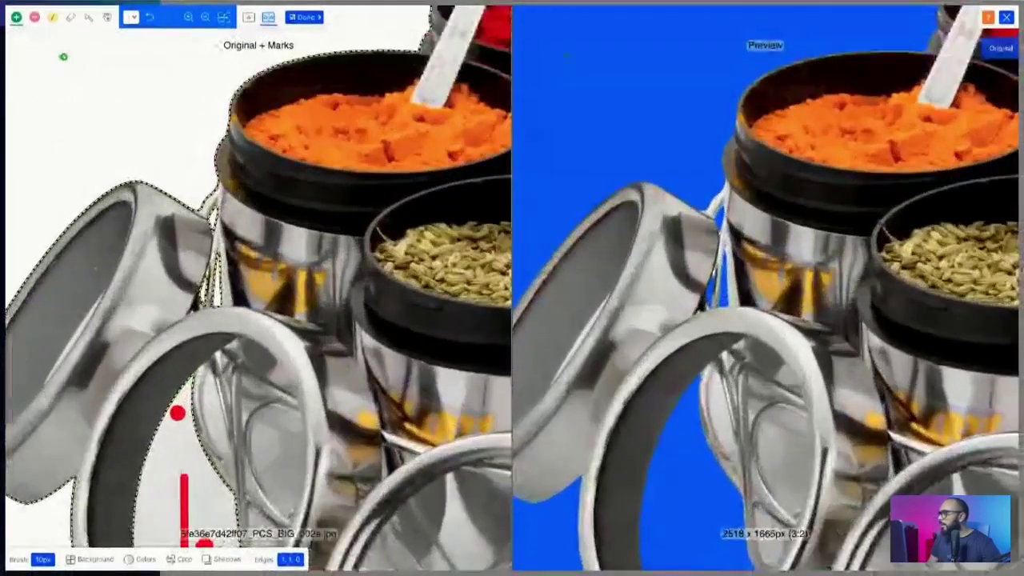
{"action": "left_click", "coordinate": [35, 17]}
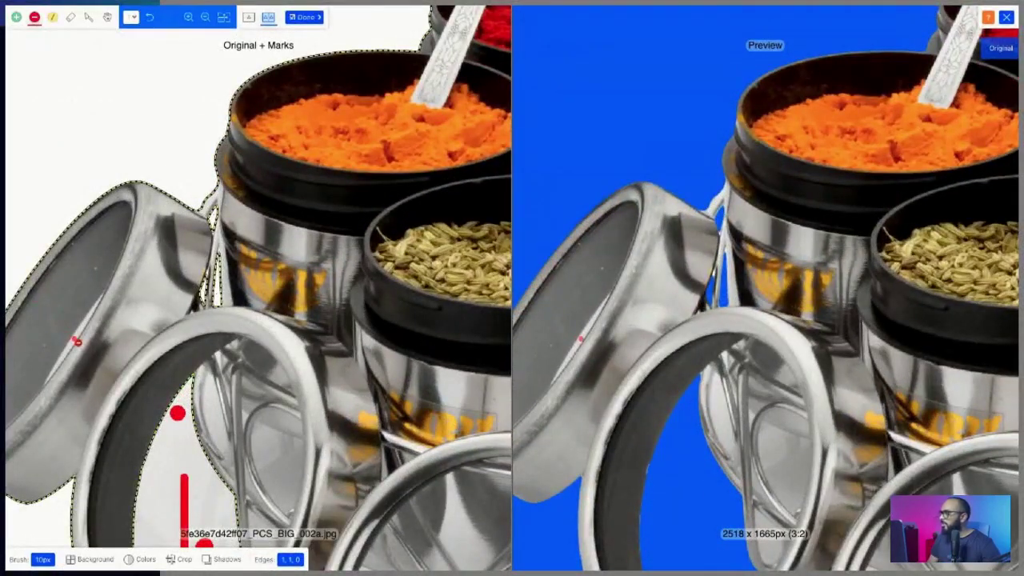
{"action": "left_click", "coordinate": [76, 342]}
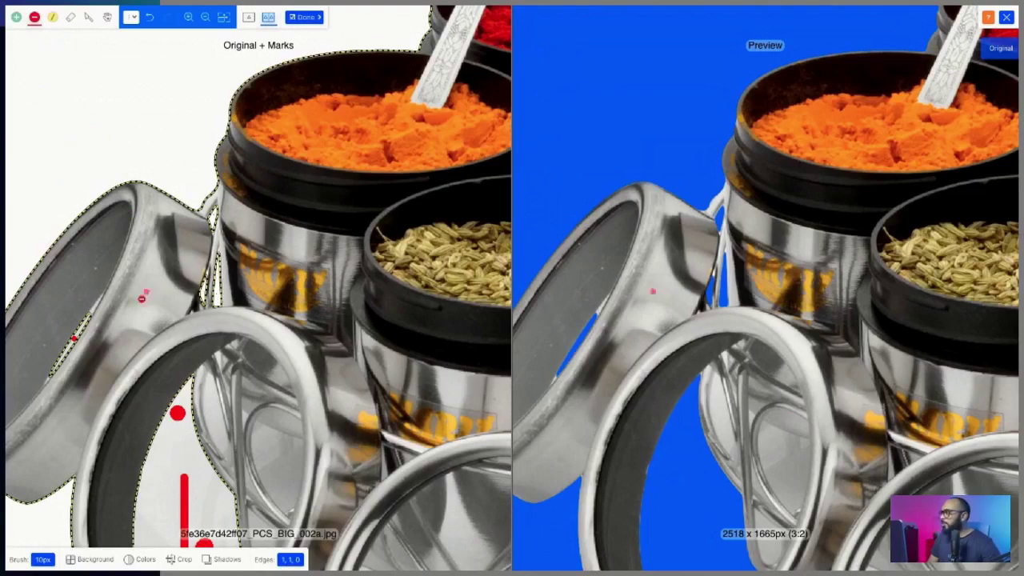
{"action": "left_click_drag", "start_coordinate": [92, 315], "coordinate": [102, 325]}
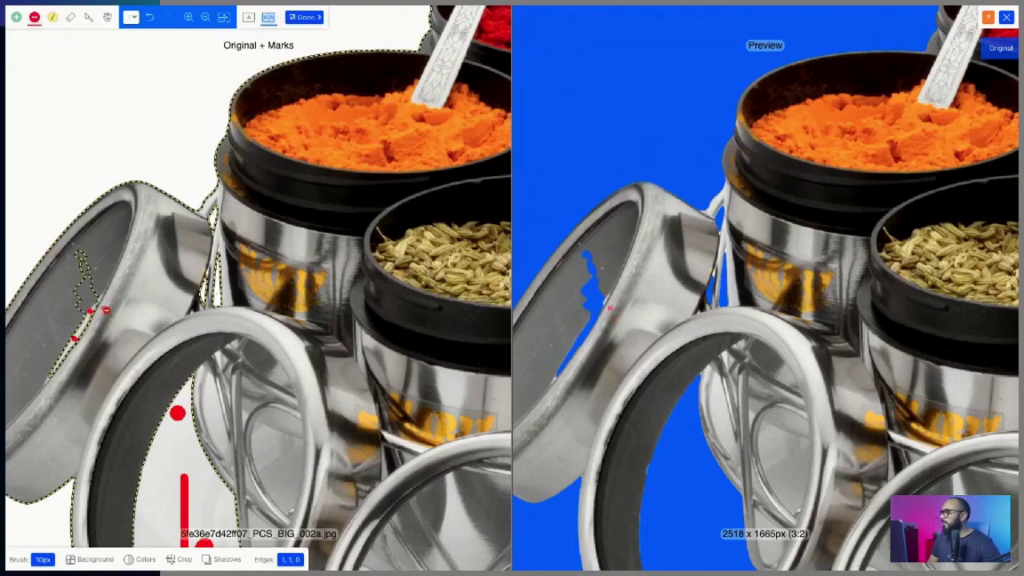
{"action": "key", "text": "ctrl+z"}
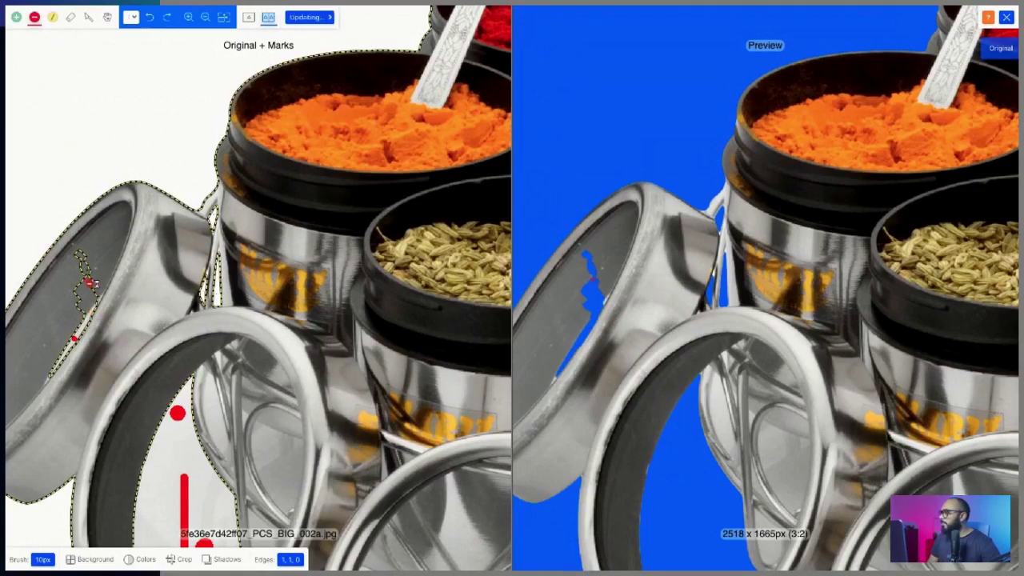
{"action": "scroll", "coordinate": [91, 283], "scroll_direction": "up", "scroll_amount": 2}
{"action": "left_click_drag", "start_coordinate": [96, 320], "coordinate": [99, 333]}
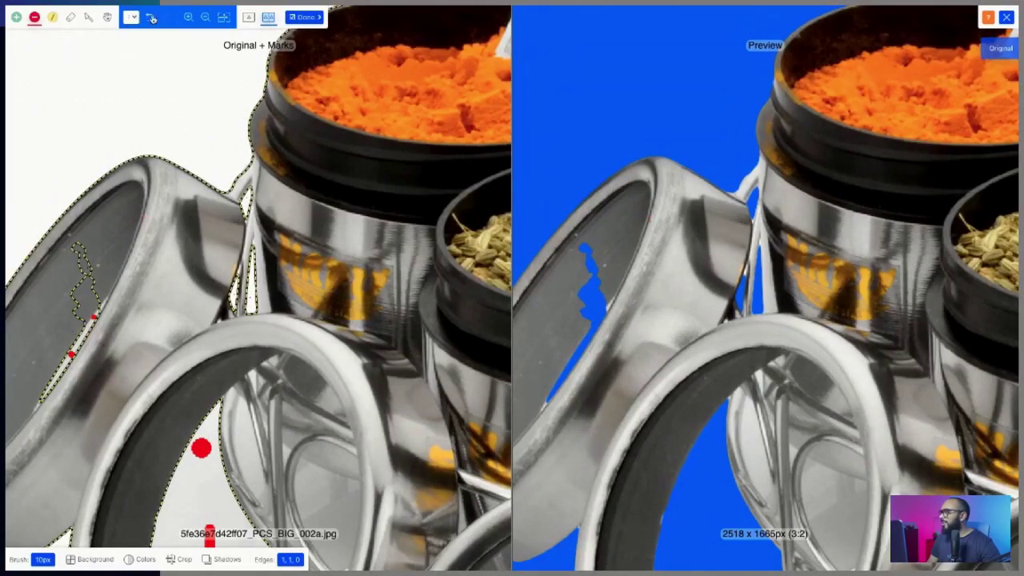
{"action": "left_click", "coordinate": [152, 18]}
- Mark the remaining white tip of the sliver inside the far-left lid for removal with a tiny red mark
{"action": "scroll", "coordinate": [112, 324], "scroll_direction": "up", "scroll_amount": 2}
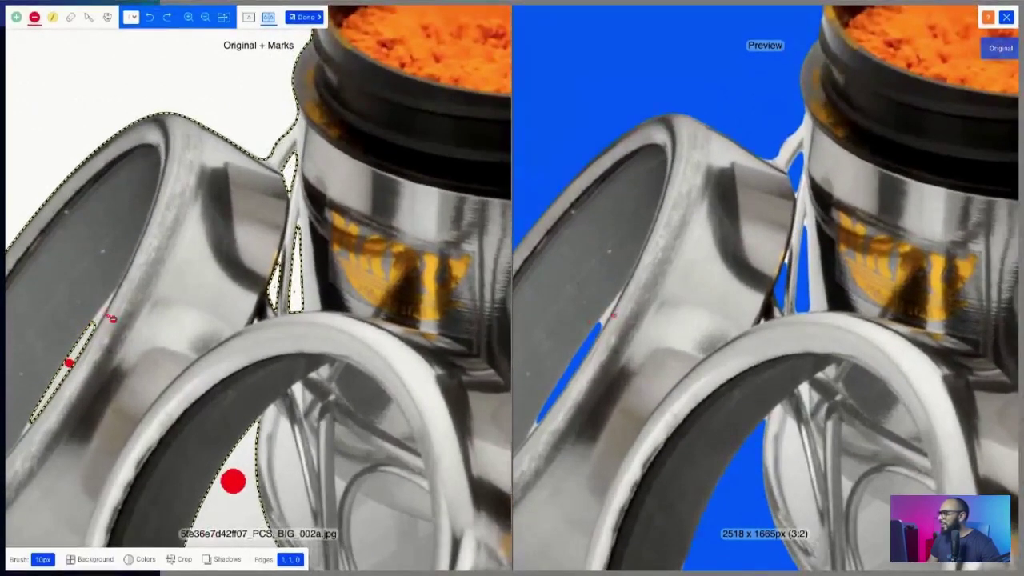
{"action": "left_click_drag", "start_coordinate": [100, 320], "coordinate": [138, 307]}
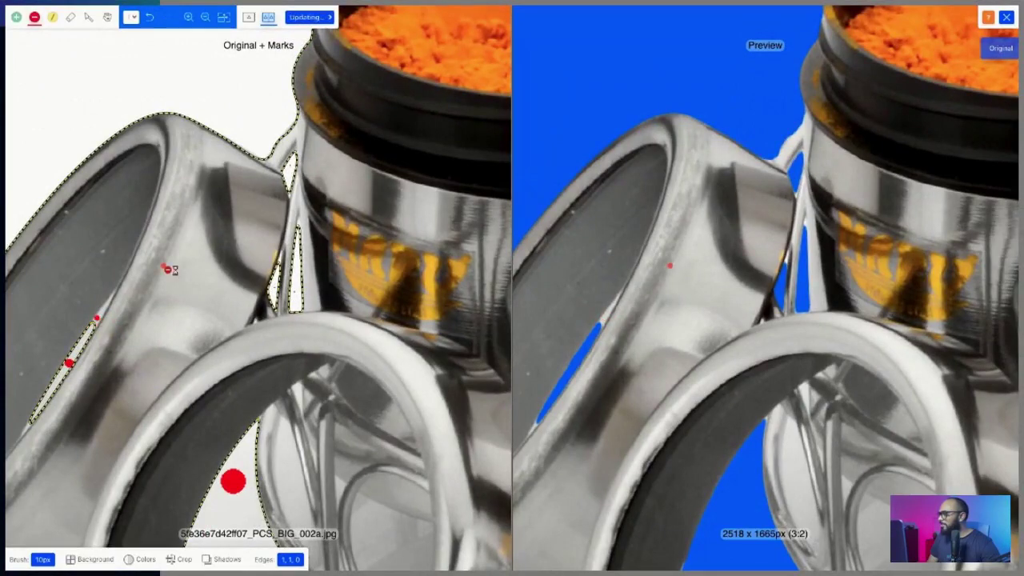
{"action": "scroll", "coordinate": [233, 481], "scroll_direction": "down", "scroll_amount": 5}
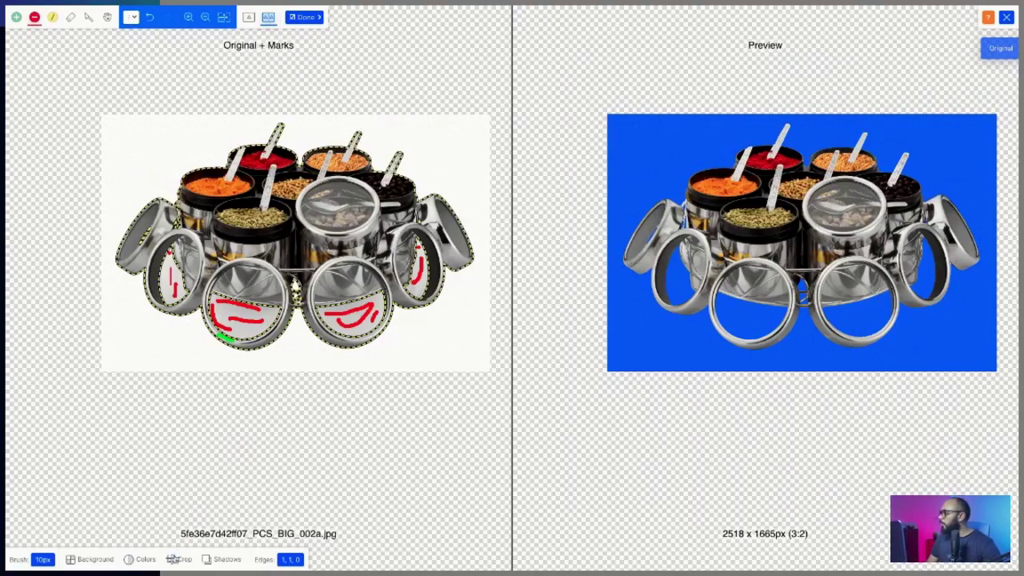
- Make the cut-out's background transparent and finish the background removal to return the spice jar set to the design
{"action": "left_click", "coordinate": [106, 561]}
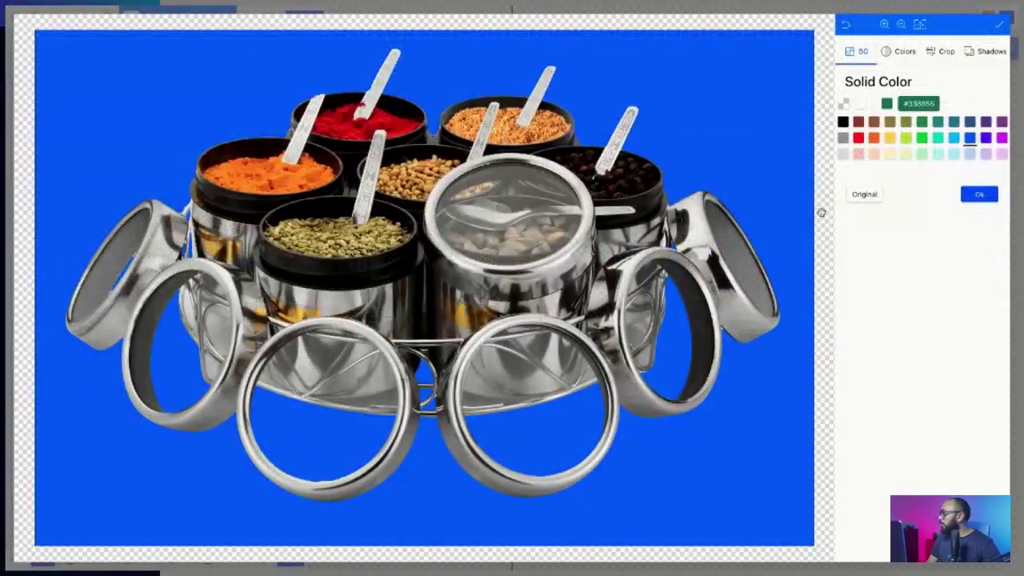
{"action": "left_click", "coordinate": [846, 104]}
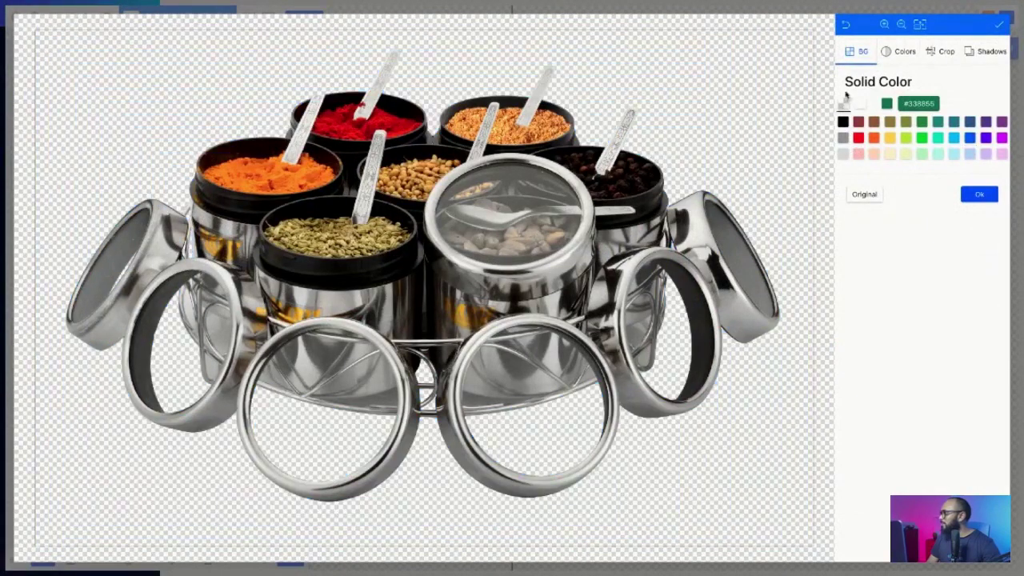
{"action": "left_click", "coordinate": [977, 195]}
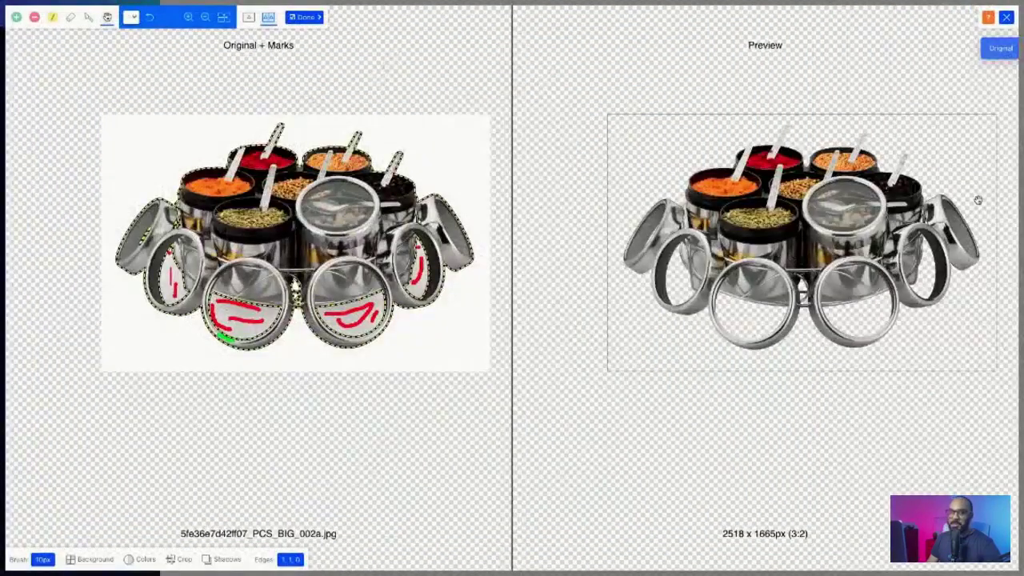
{"action": "left_click", "coordinate": [309, 19]}
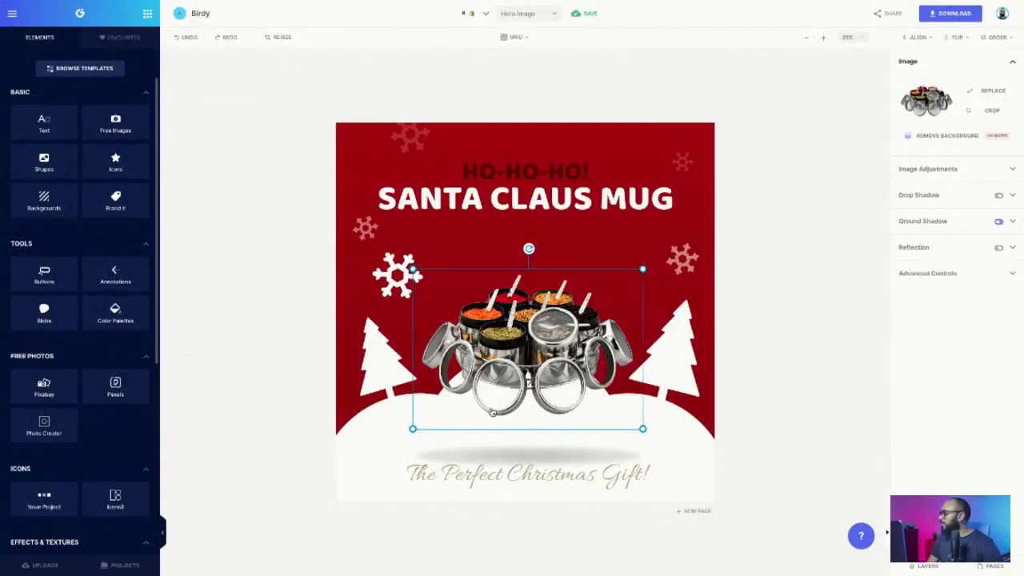
- Move the spice jar cut-out lower and centre it, then duplicate it and align the copy exactly over the original
{"action": "mouse_move", "coordinate": [493, 412]}
{"action": "left_mouse_down"}
{"action": "mouse_move", "coordinate": [494, 394]}
{"action": "mouse_move", "coordinate": [489, 427]}
{"action": "left_mouse_up"}
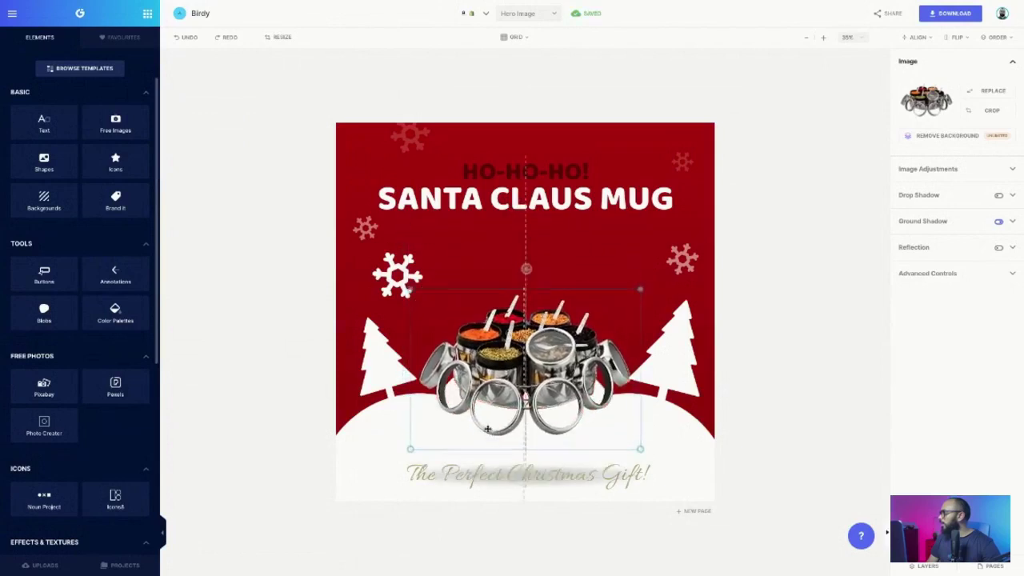
{"action": "right_click", "coordinate": [462, 347]}
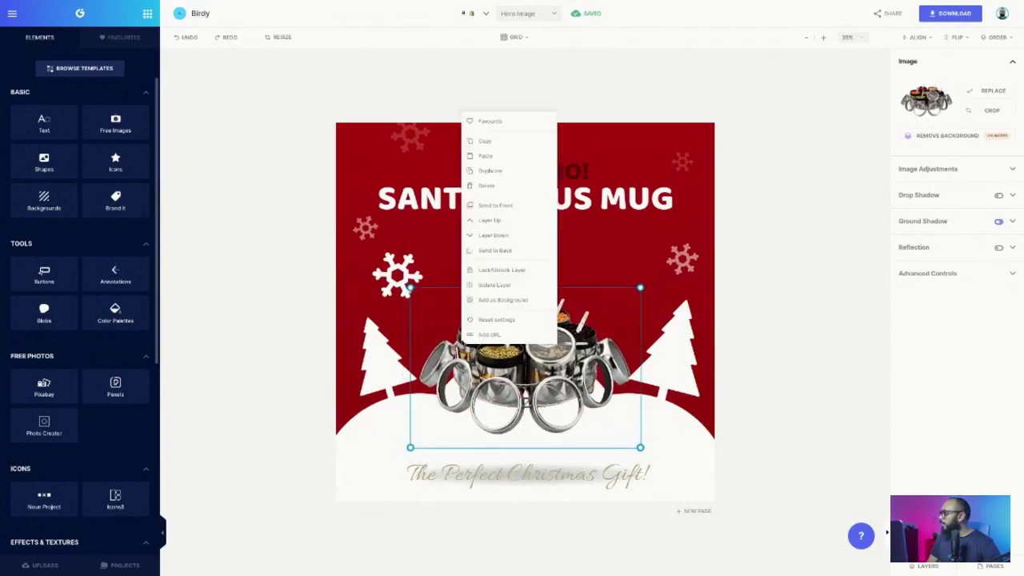
{"action": "left_click", "coordinate": [489, 168]}
{"action": "left_click_drag", "start_coordinate": [563, 386], "coordinate": [558, 375]}
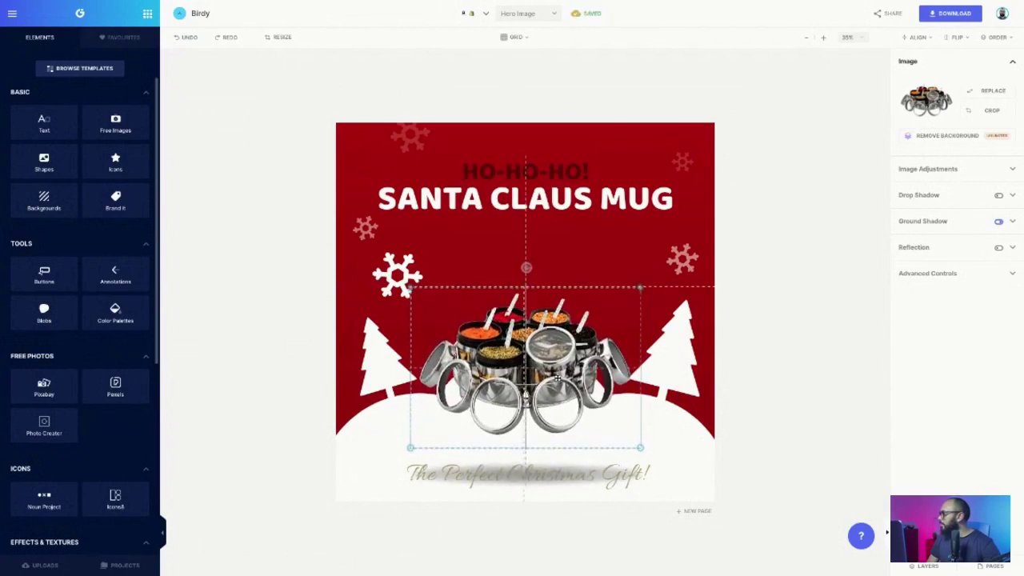
- Replace the duplicate with the original white-background spice jar photo from the uploads and open it for background removal
{"action": "left_click", "coordinate": [991, 93]}
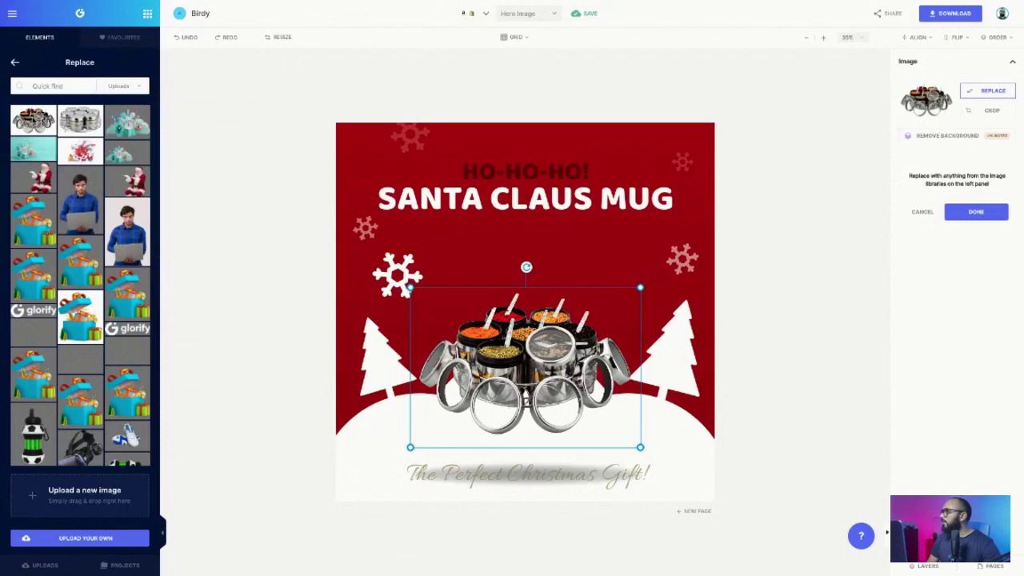
{"action": "left_click", "coordinate": [34, 121]}
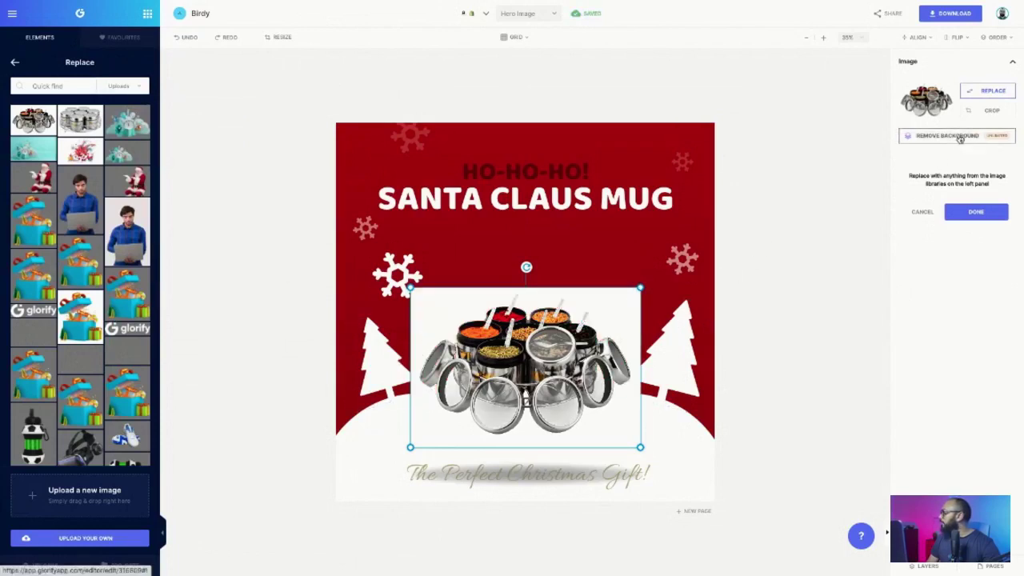
{"action": "left_click", "coordinate": [975, 211]}
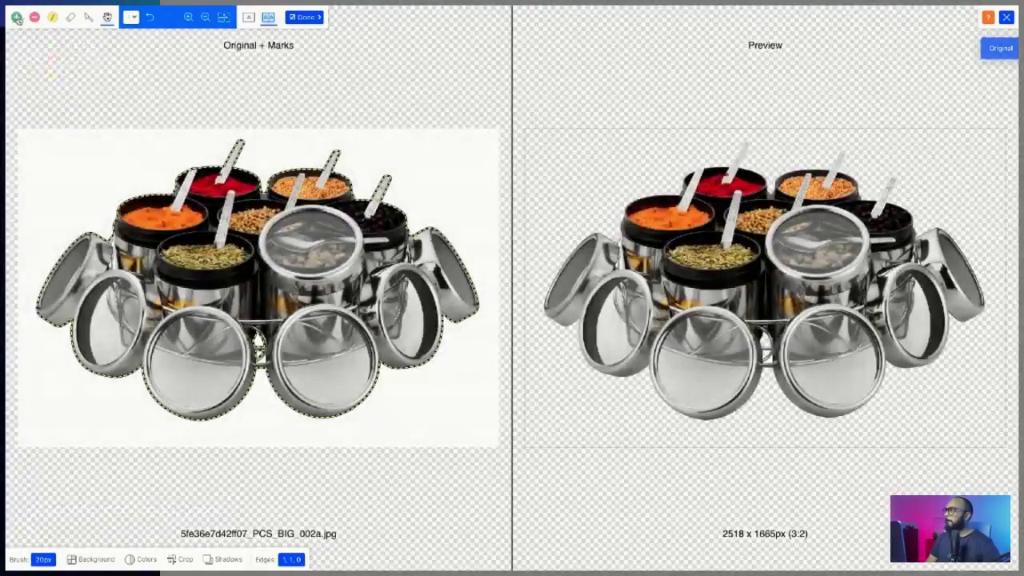
- Mark the small white gaps between the jars and lids, including beside the orange spice jar, for removal with the red marker at 20px
{"action": "left_click", "coordinate": [16, 17]}
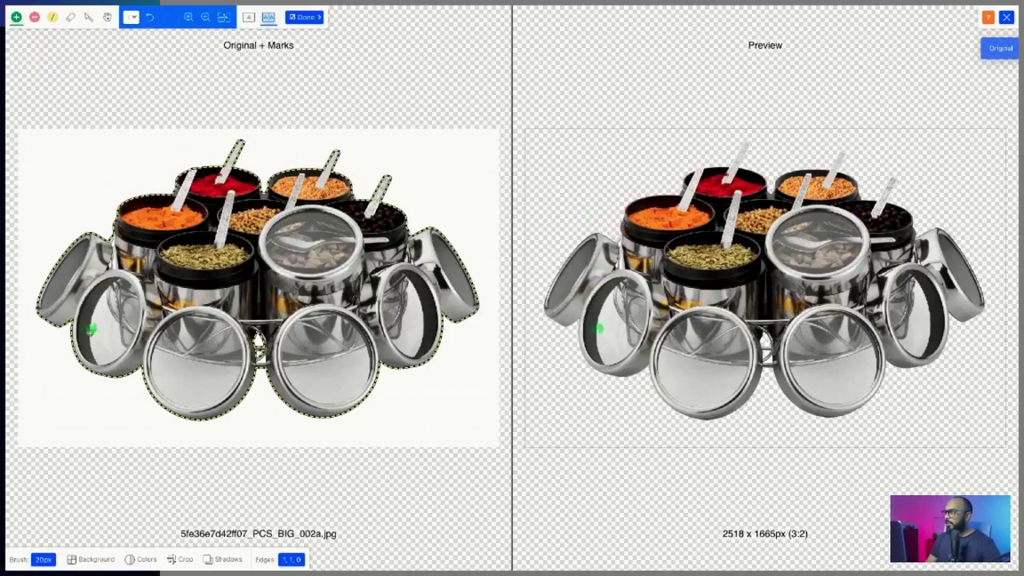
{"action": "scroll", "coordinate": [263, 364], "scroll_direction": "up", "scroll_amount": 5}
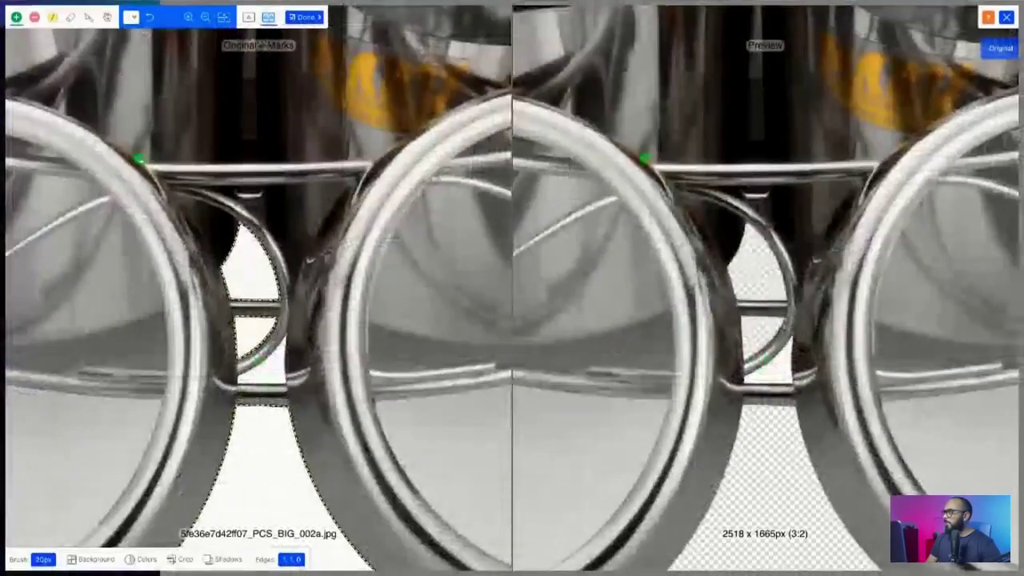
{"action": "left_click", "coordinate": [34, 16]}
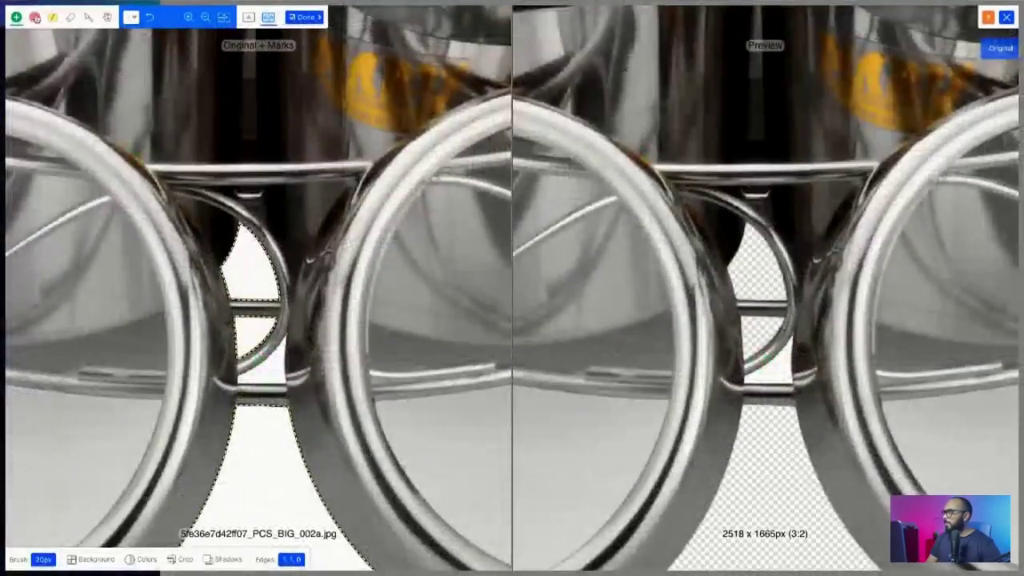
{"action": "scroll", "coordinate": [268, 363], "scroll_direction": "down", "scroll_amount": 10}
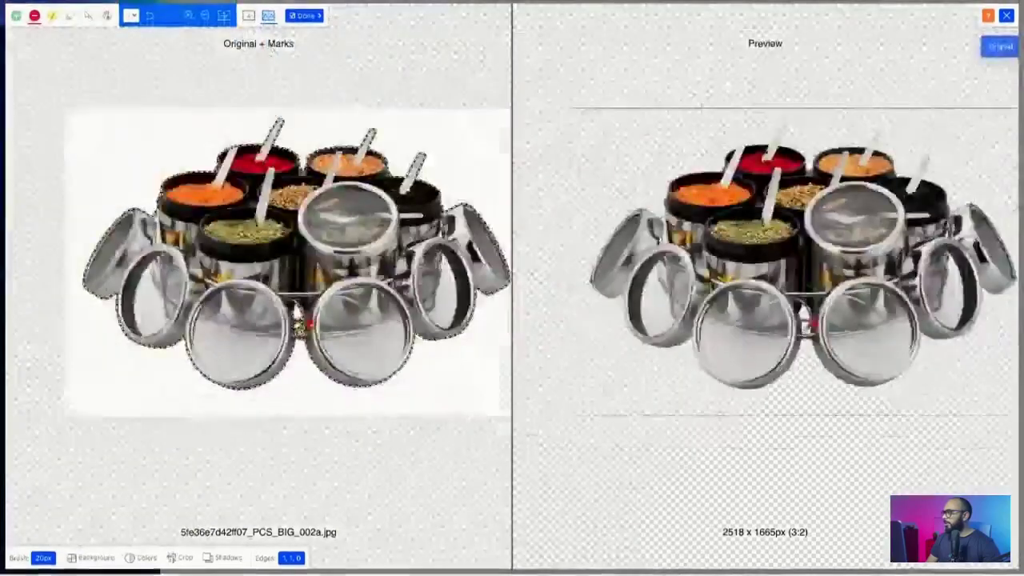
{"action": "scroll", "coordinate": [388, 280], "scroll_direction": "up", "scroll_amount": 10}
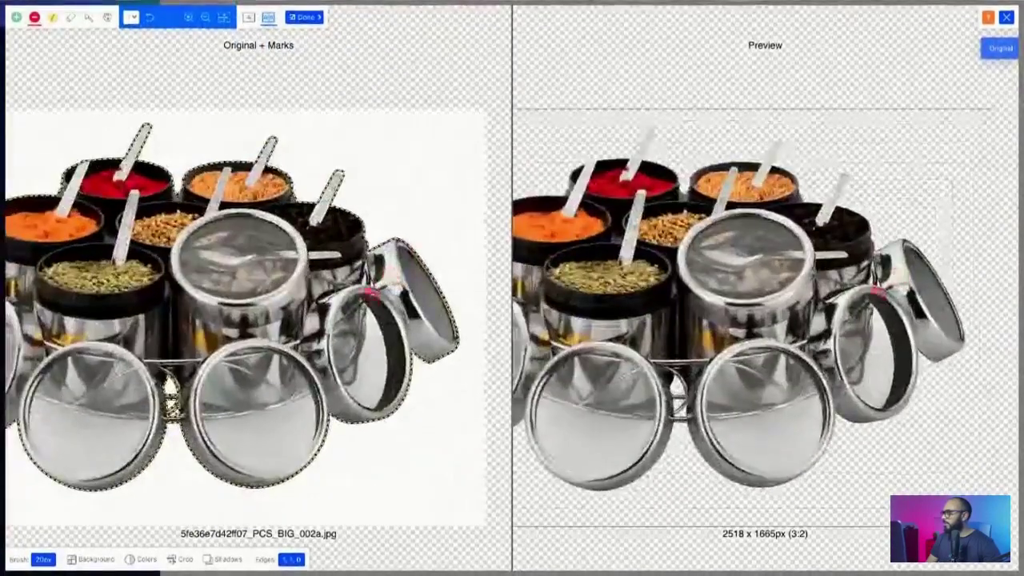
{"action": "scroll", "coordinate": [372, 284], "scroll_direction": "up", "scroll_amount": 3}
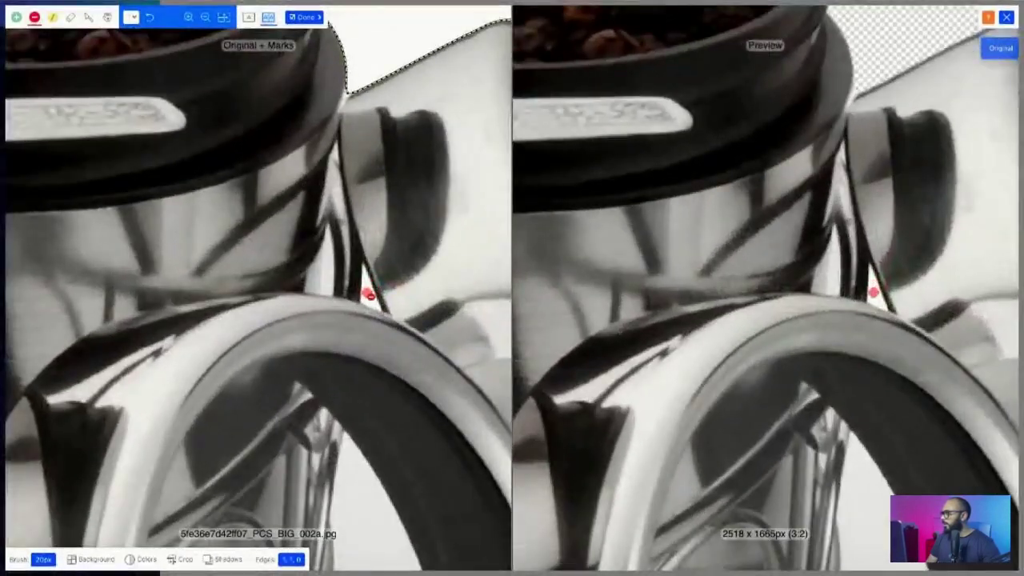
{"action": "scroll", "coordinate": [260, 235], "scroll_direction": "down", "scroll_amount": 10}
{"action": "scroll", "coordinate": [261, 235], "scroll_direction": "down", "scroll_amount": 2}
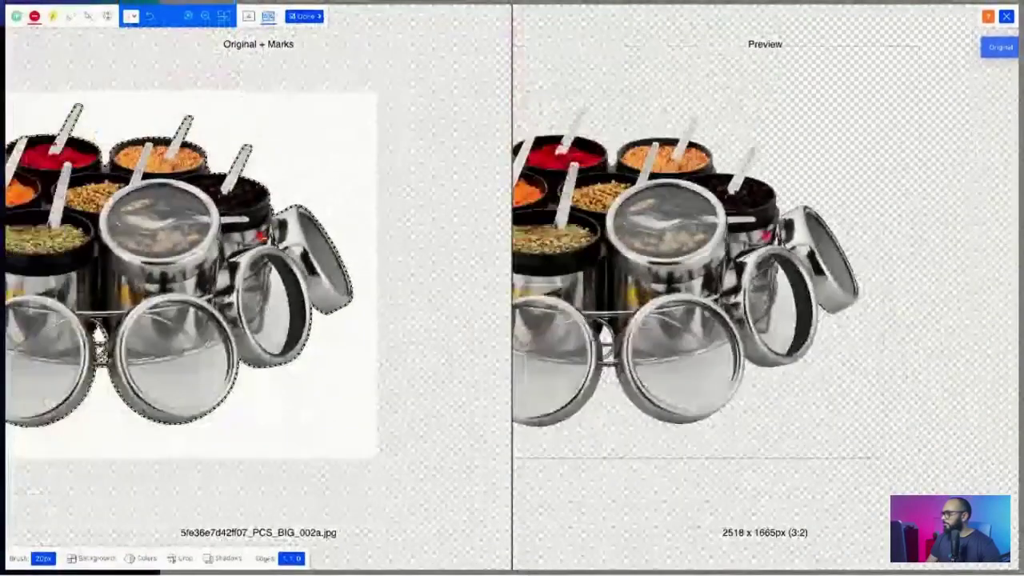
{"action": "scroll", "coordinate": [261, 236], "scroll_direction": "down", "scroll_amount": 2}
{"action": "scroll", "coordinate": [48, 254], "scroll_direction": "up", "scroll_amount": 10}
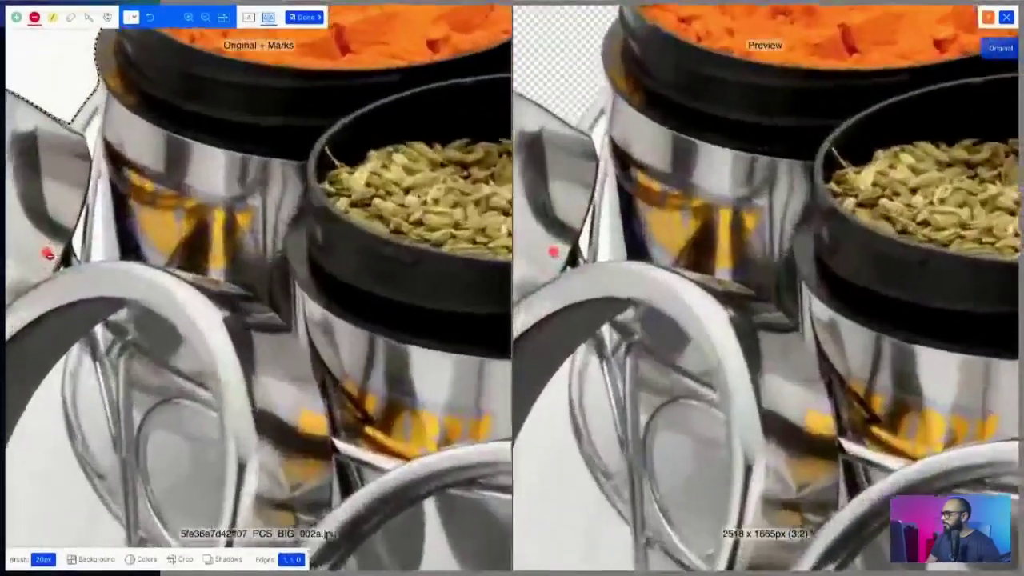
{"action": "scroll", "coordinate": [48, 253], "scroll_direction": "up", "scroll_amount": 3}
{"action": "left_click", "coordinate": [93, 233]}
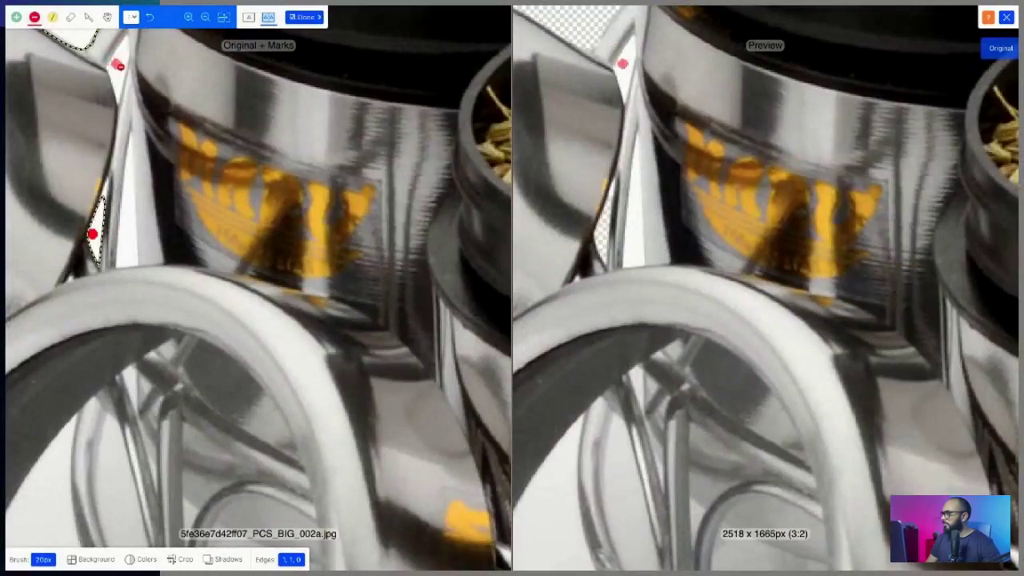
{"action": "scroll", "coordinate": [175, 167], "scroll_direction": "down", "scroll_amount": 10}
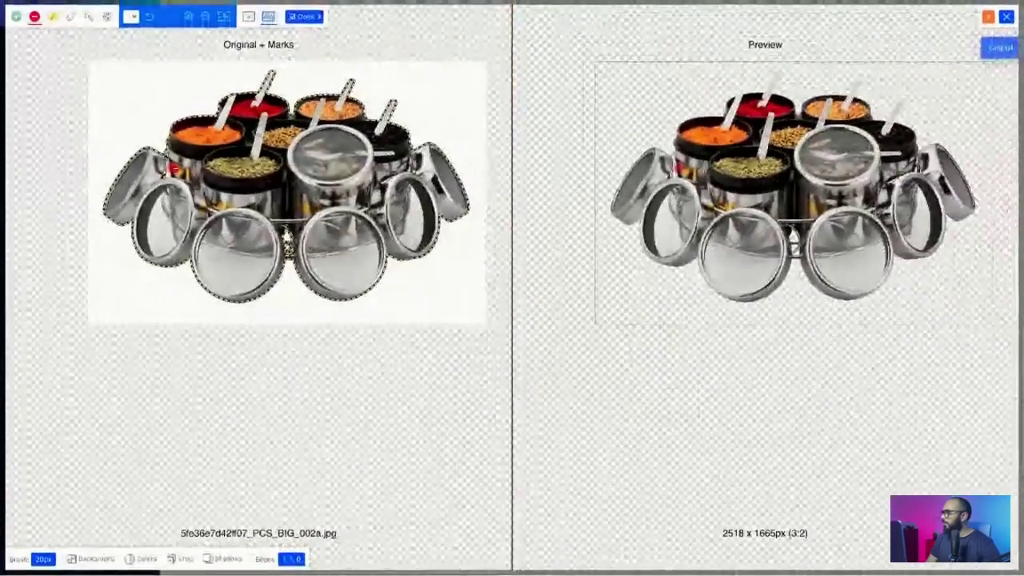
- Finish the background removal and set the returned spice jar cut-out's image transparency to 0.57
{"action": "left_click", "coordinate": [304, 16]}
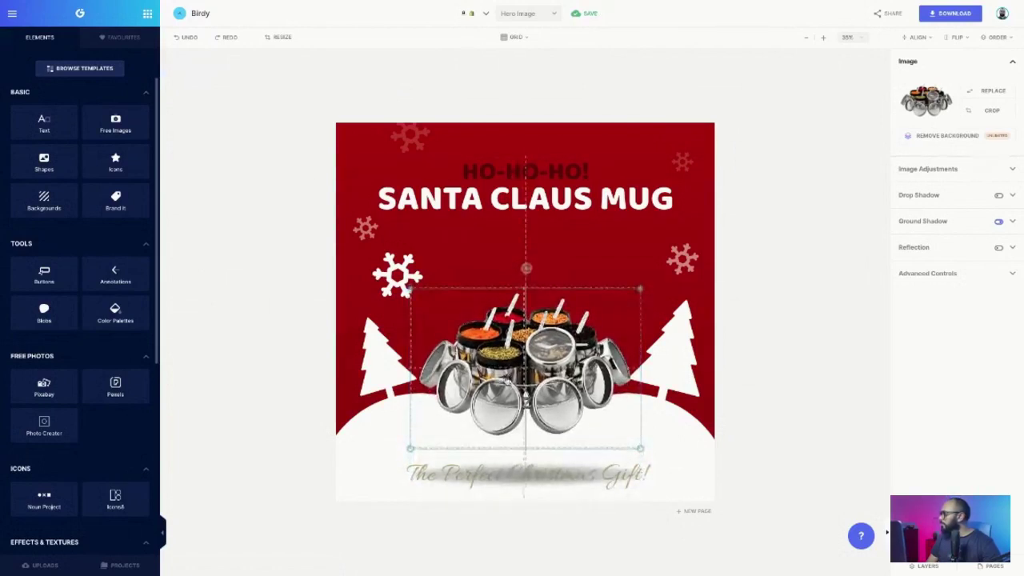
{"action": "left_click", "coordinate": [927, 171]}
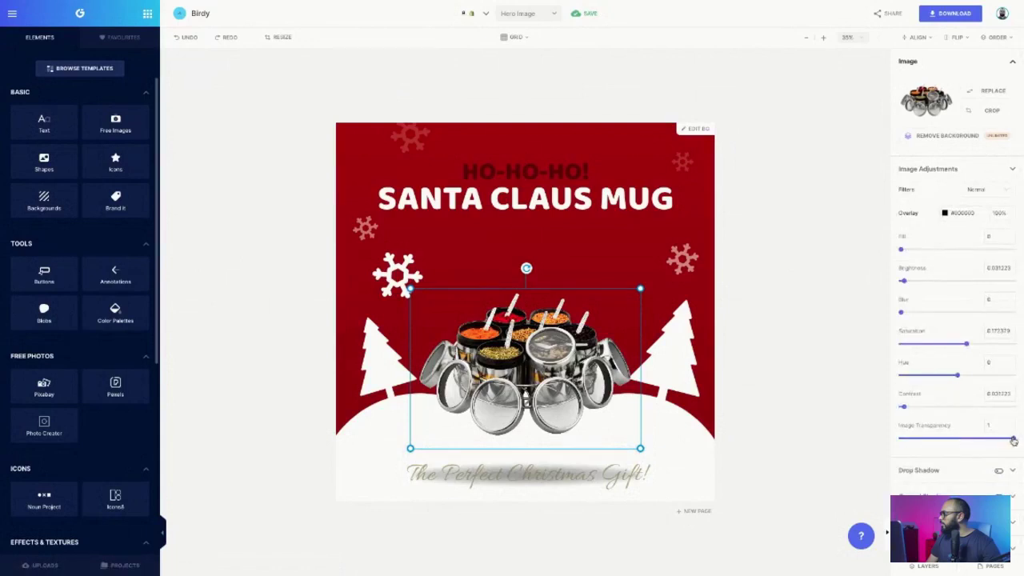
{"action": "left_click_drag", "start_coordinate": [1013, 440], "coordinate": [954, 451]}
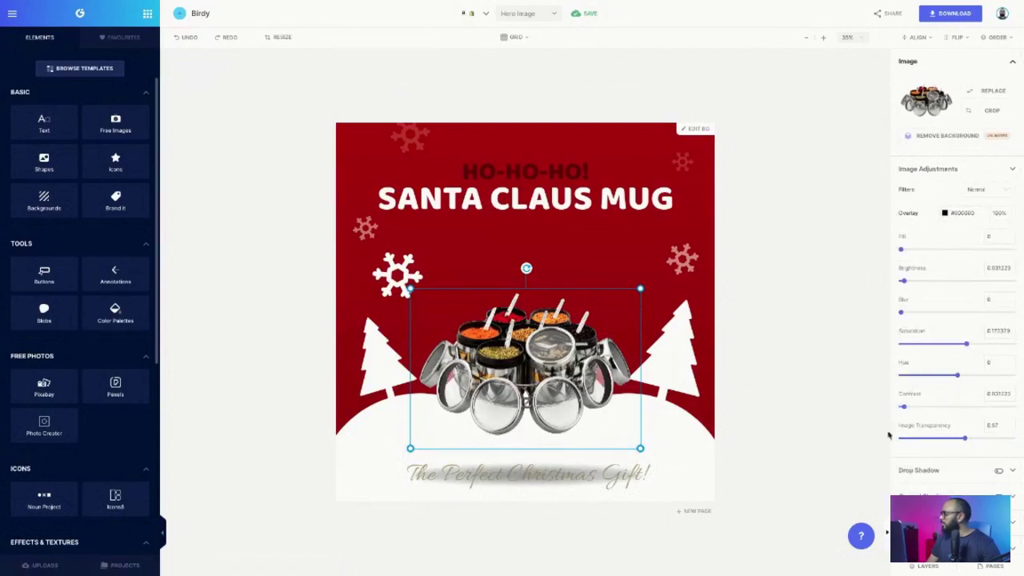
- Send the opaque spice jar cut-out to the front and move it over the semi-transparent copy near the canvas's lower left corner
{"action": "right_click", "coordinate": [555, 399]}
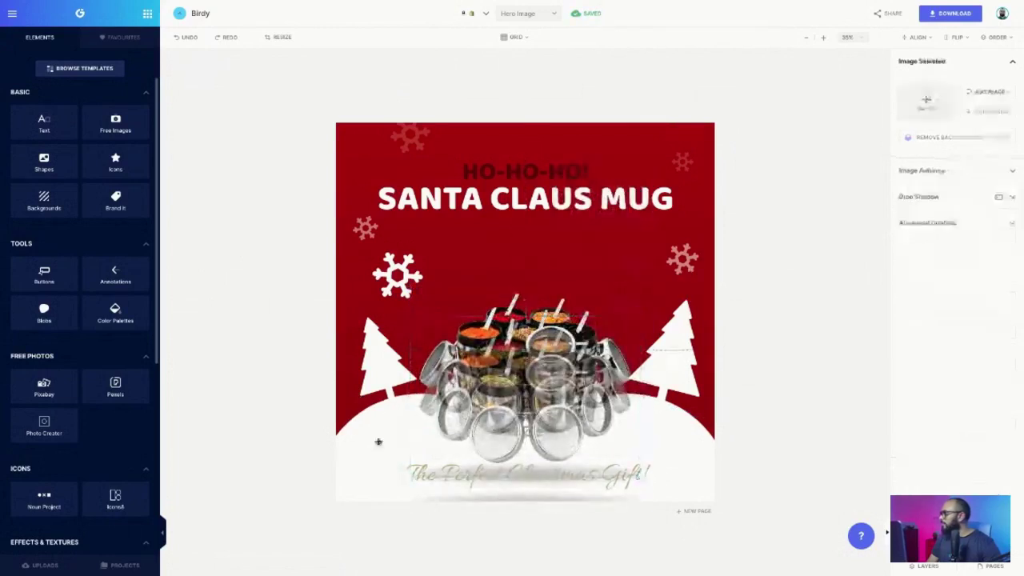
{"action": "left_click", "coordinate": [504, 324]}
{"action": "left_click_drag", "start_coordinate": [504, 323], "coordinate": [484, 234]}
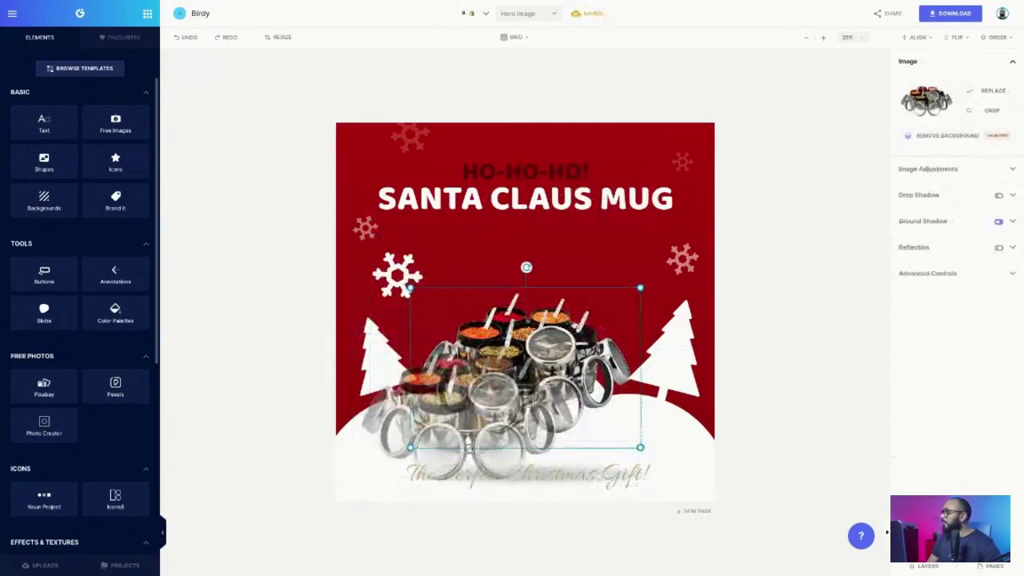
{"action": "right_click", "coordinate": [573, 322]}
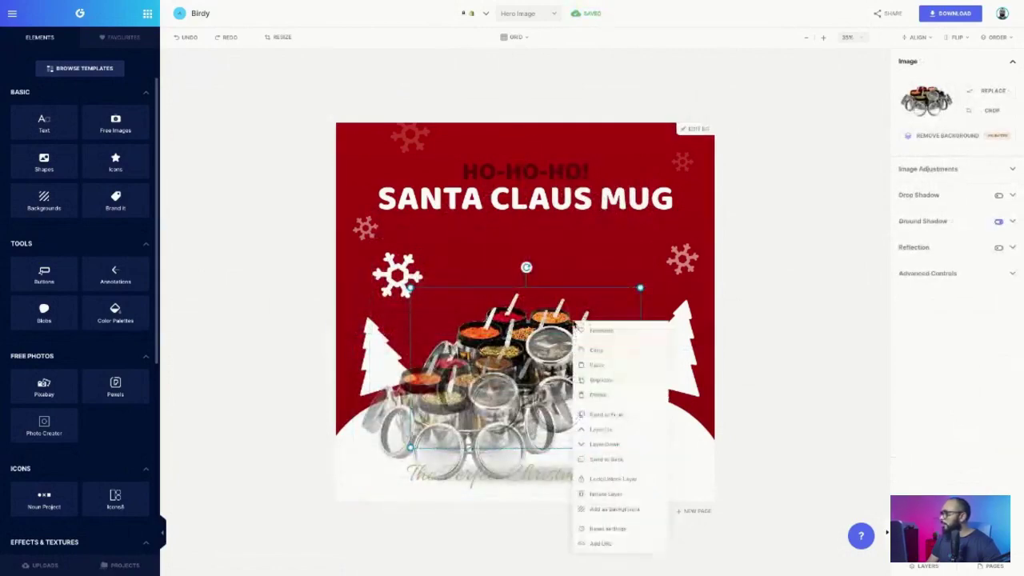
{"action": "left_click", "coordinate": [612, 414]}
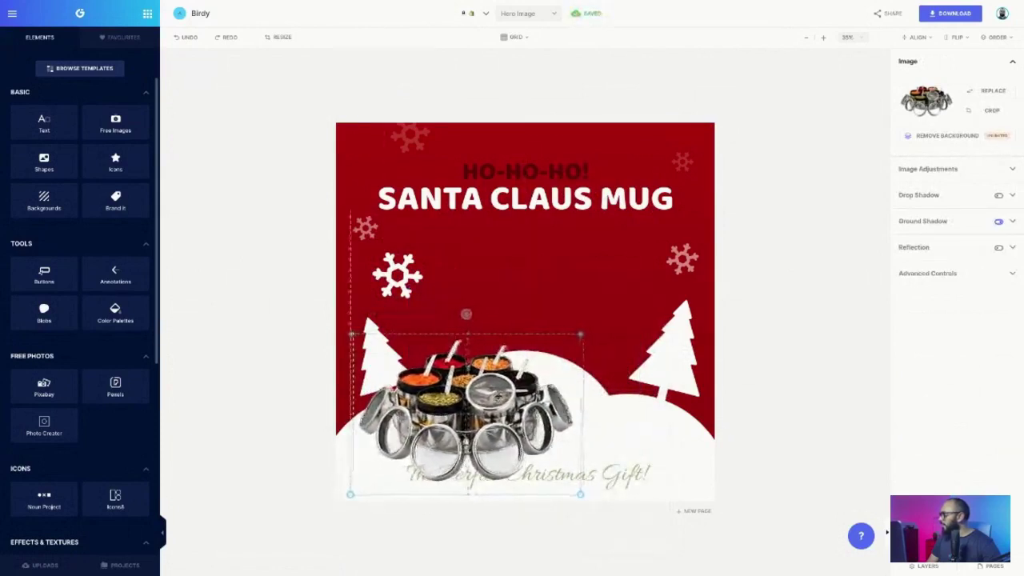
{"action": "left_click_drag", "start_coordinate": [498, 396], "coordinate": [500, 395]}
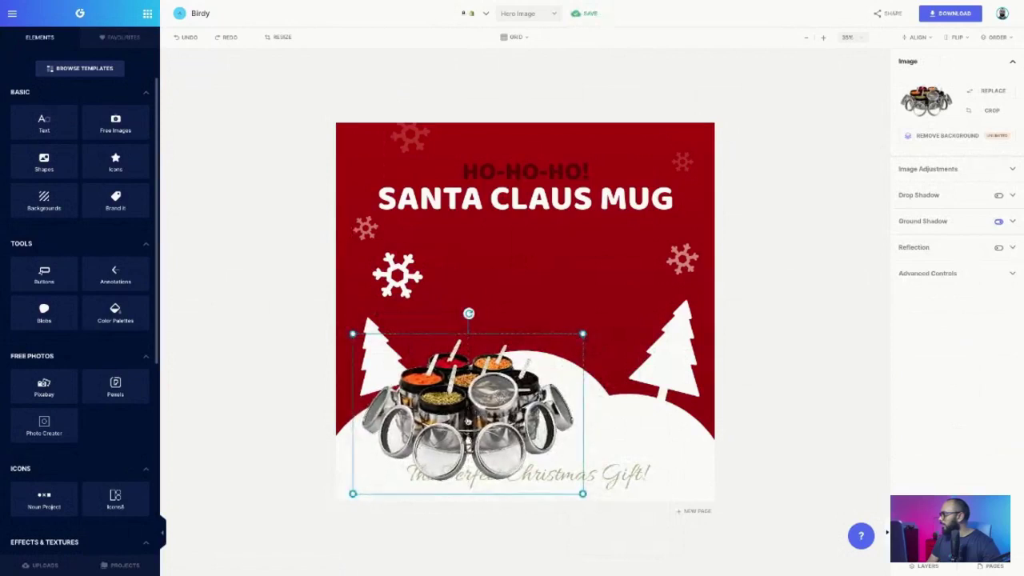
- Align both spice jar cut-outs to the centre and middle of the canvas so they overlap exactly
{"action": "left_click", "coordinate": [593, 405]}
{"action": "left_click", "coordinate": [489, 390]}
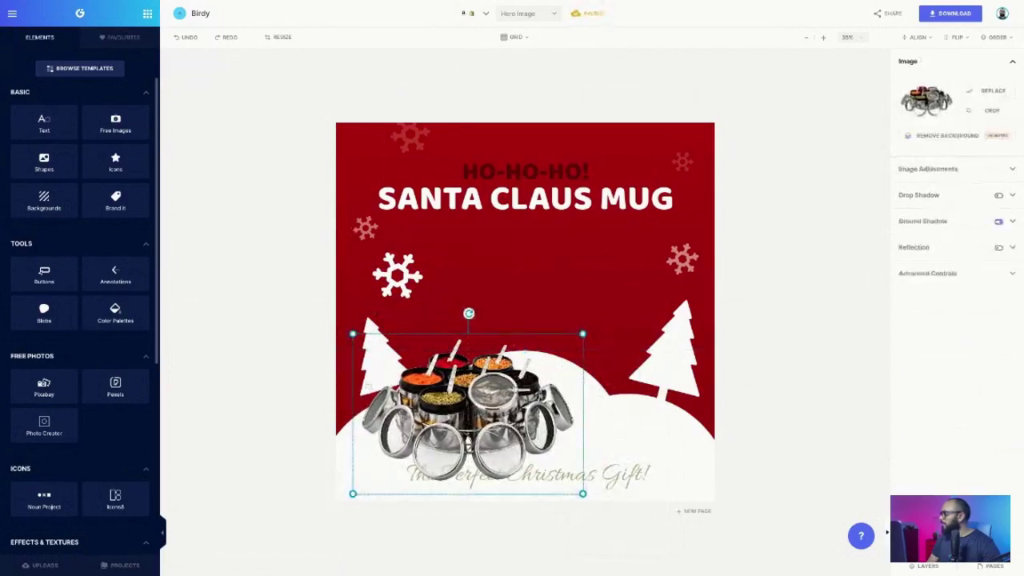
{"action": "left_click", "coordinate": [932, 566]}
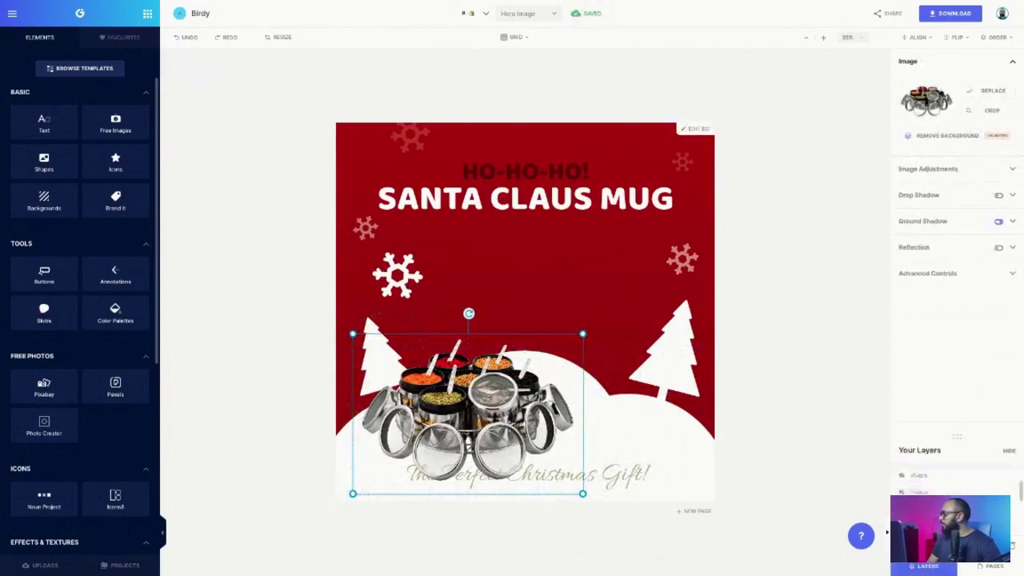
{"action": "scroll", "coordinate": [932, 491], "scroll_direction": "up", "scroll_amount": 1}
{"action": "scroll", "coordinate": [932, 492], "scroll_direction": "down", "scroll_amount": 1}
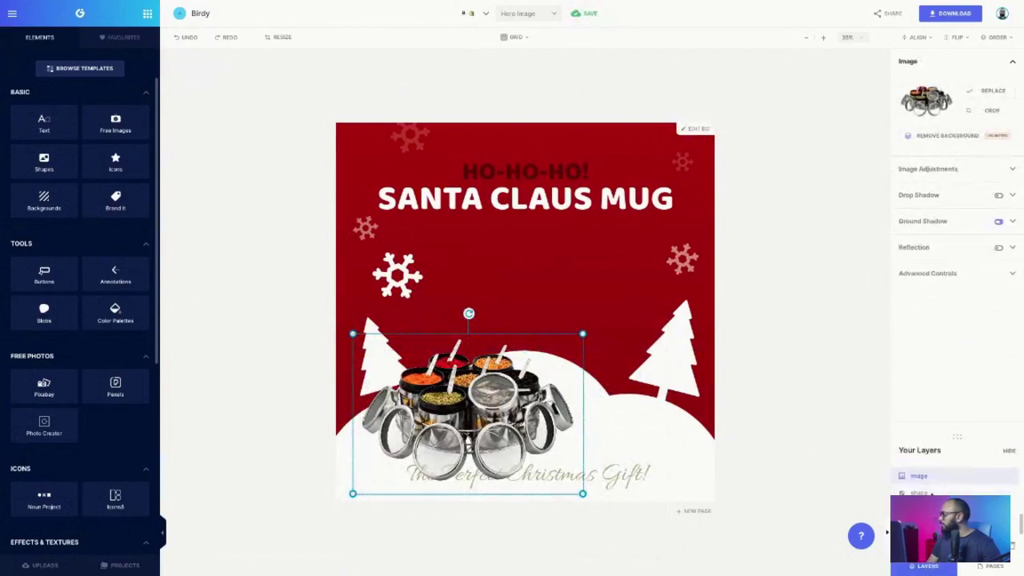
{"action": "scroll", "coordinate": [932, 493], "scroll_direction": "up", "scroll_amount": 2}
{"action": "scroll", "coordinate": [930, 492], "scroll_direction": "up", "scroll_amount": 3}
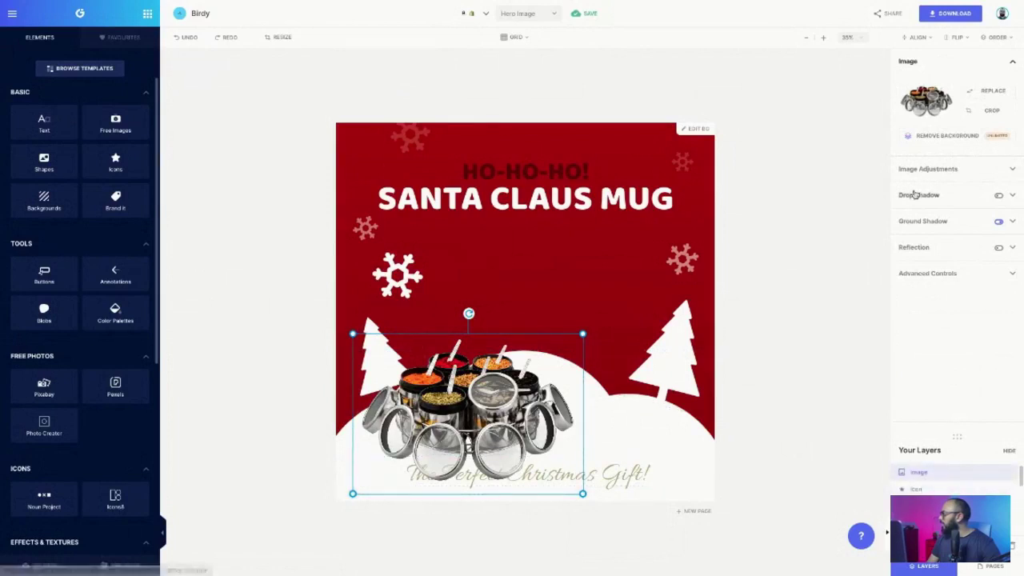
{"action": "left_click", "coordinate": [916, 38]}
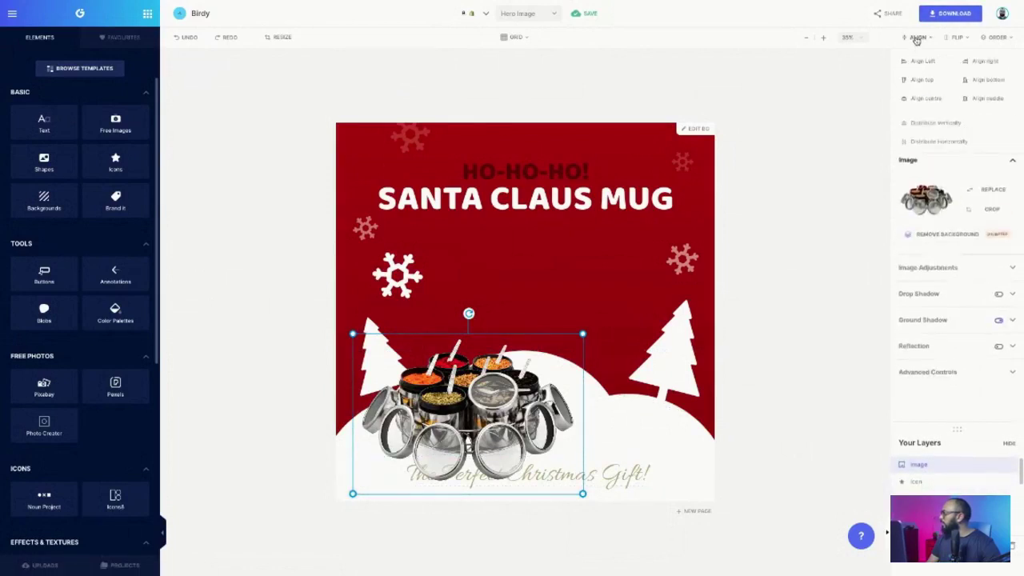
{"action": "left_click", "coordinate": [934, 102]}
{"action": "left_click", "coordinate": [984, 99]}
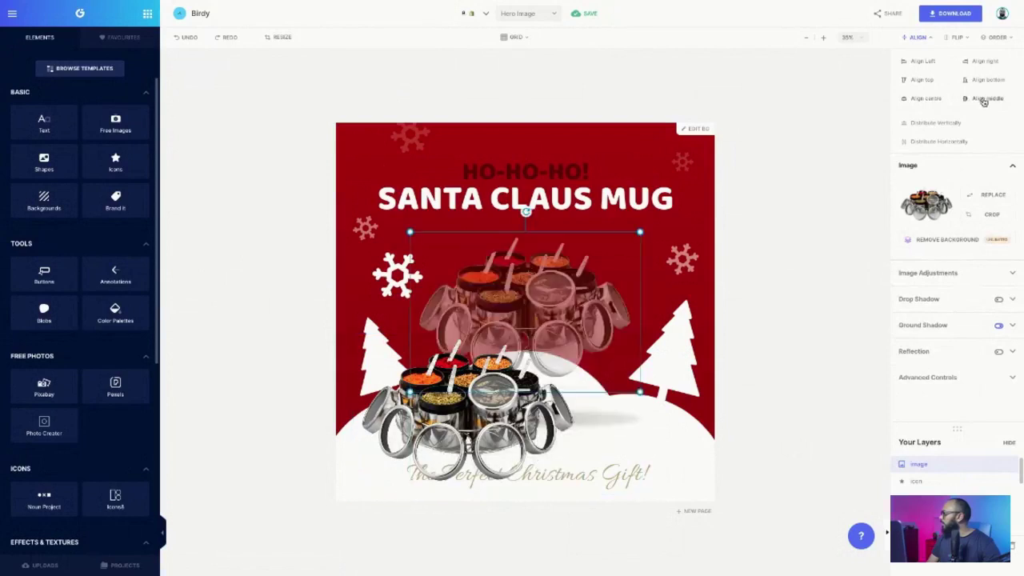
{"action": "left_click", "coordinate": [553, 390]}
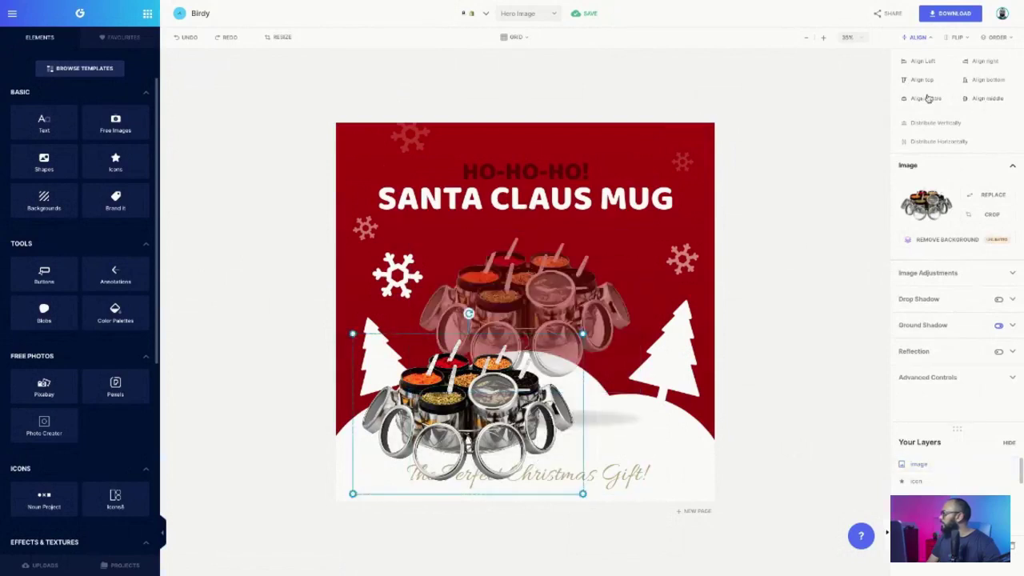
{"action": "left_click", "coordinate": [987, 98]}
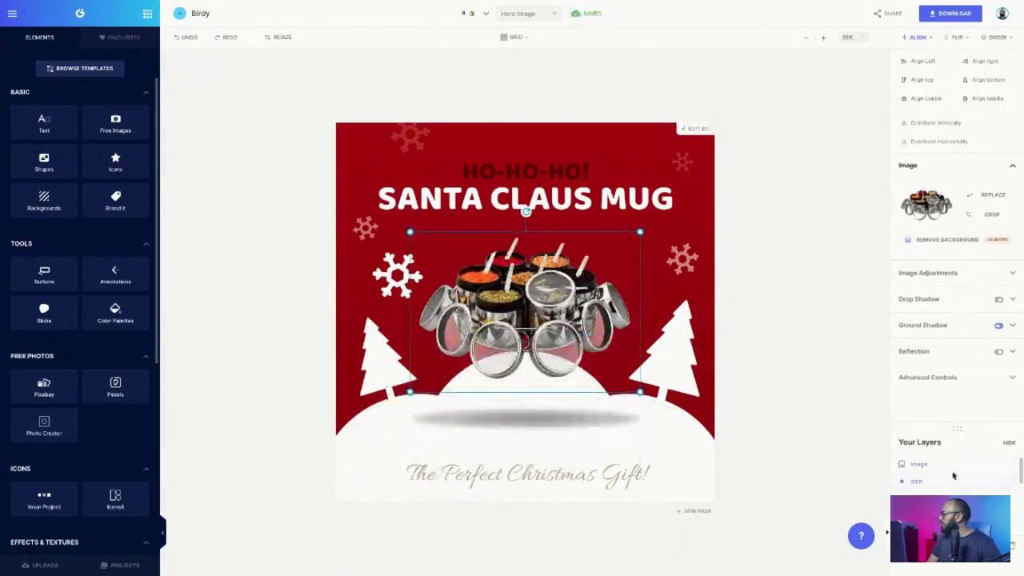
- Select both stacked spice jar cut-outs together and group them
{"action": "scroll", "coordinate": [919, 471], "scroll_direction": "down", "scroll_amount": 3}
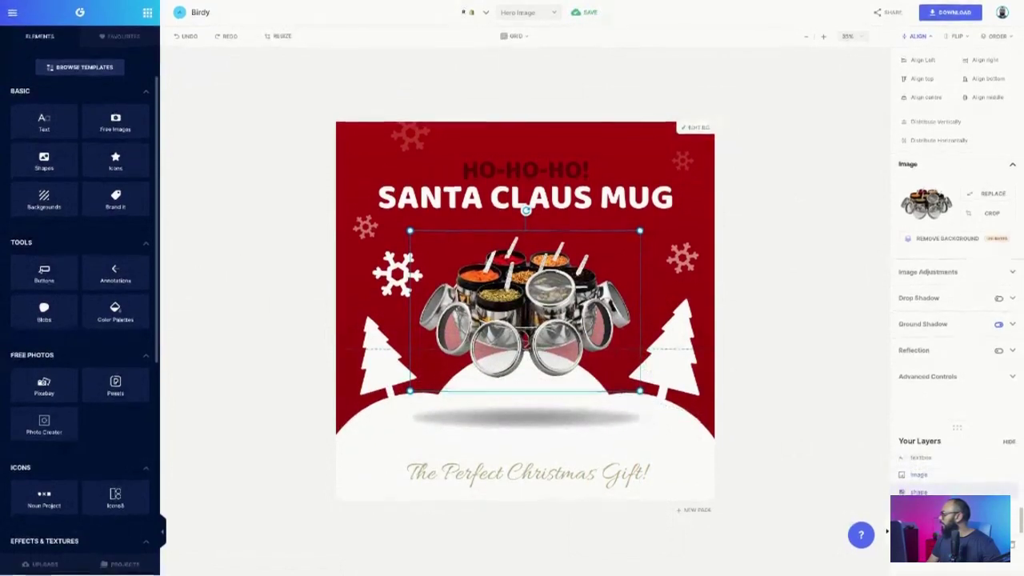
{"action": "left_click", "coordinate": [568, 380]}
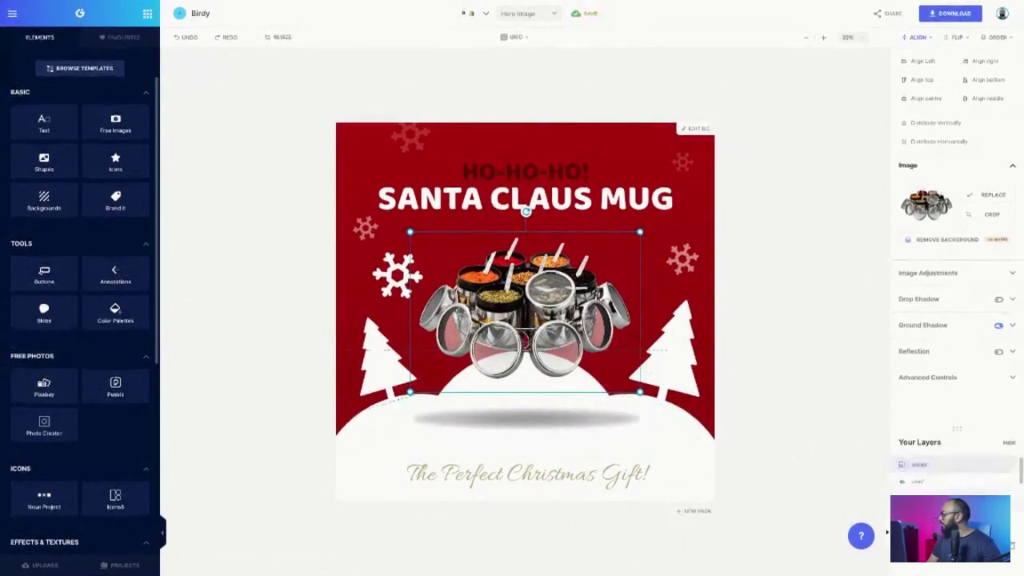
{"action": "left_click", "coordinate": [553, 413]}
{"action": "left_click", "coordinate": [552, 365]}
{"action": "left_click", "coordinate": [659, 283]}
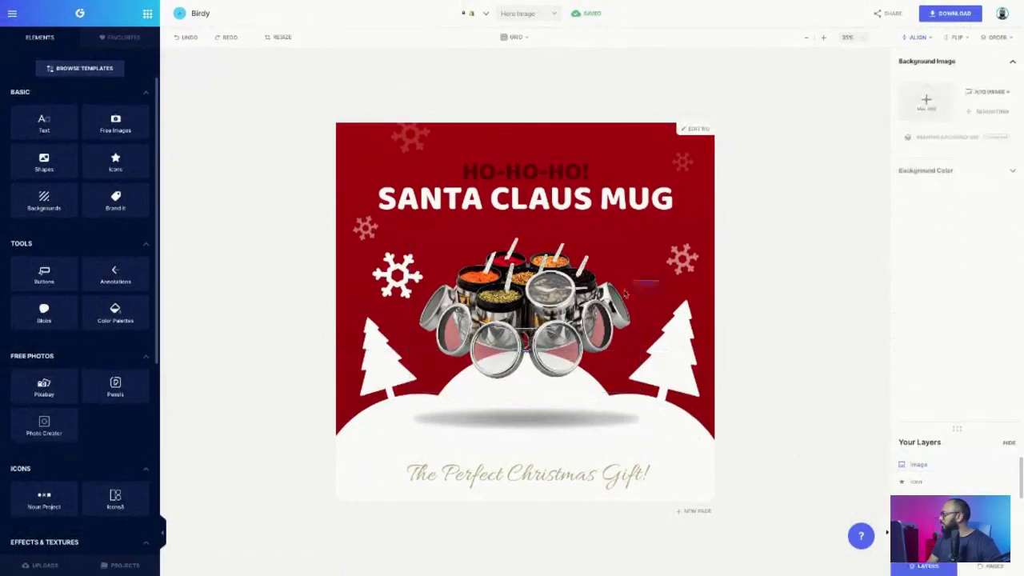
{"action": "left_click", "coordinate": [529, 327]}
{"action": "left_click", "coordinate": [677, 331]}
{"action": "left_click", "coordinate": [653, 277]}
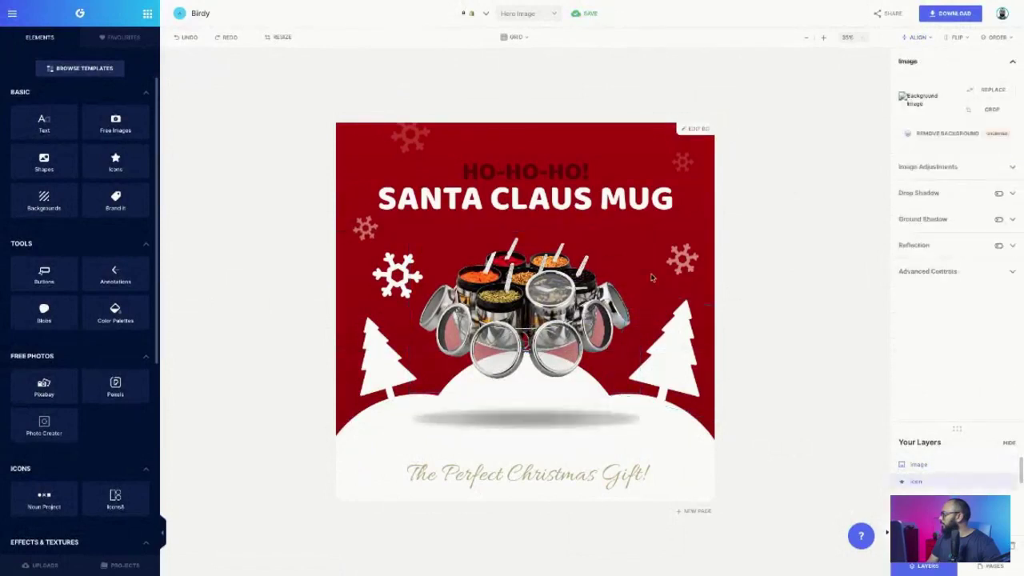
{"action": "left_click", "coordinate": [566, 272]}
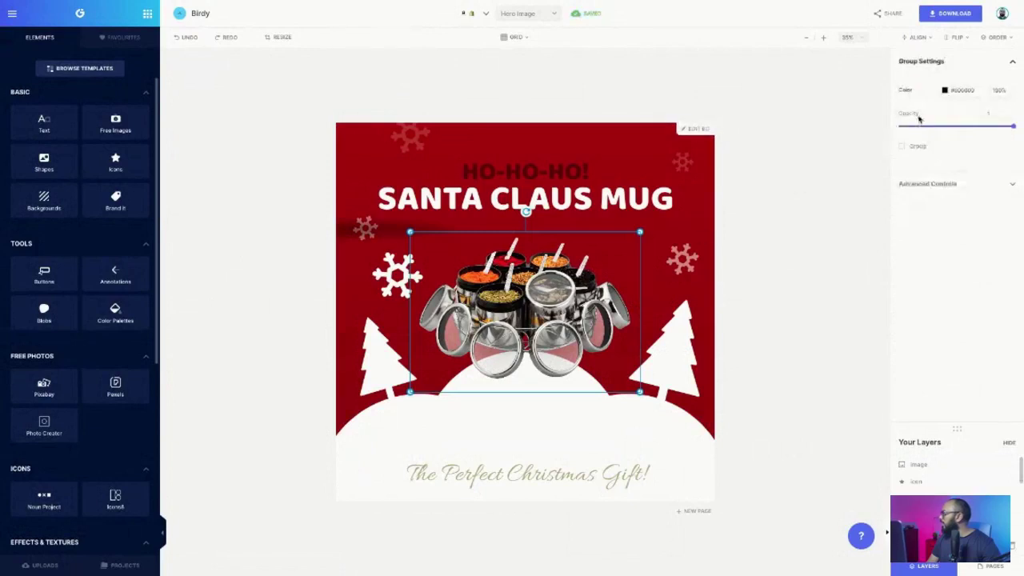
{"action": "left_click", "coordinate": [902, 148]}
{"action": "left_click", "coordinate": [425, 189]}
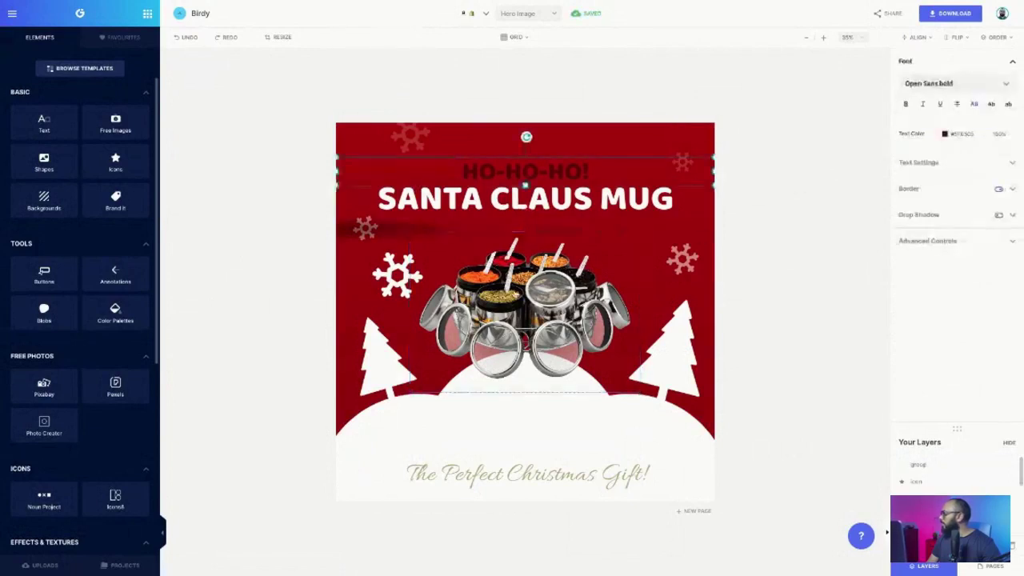
- Enlarge the spice jar group and place it lower over the snow, between the two trees and just above the tagline
{"action": "left_click_drag", "start_coordinate": [517, 288], "coordinate": [516, 360]}
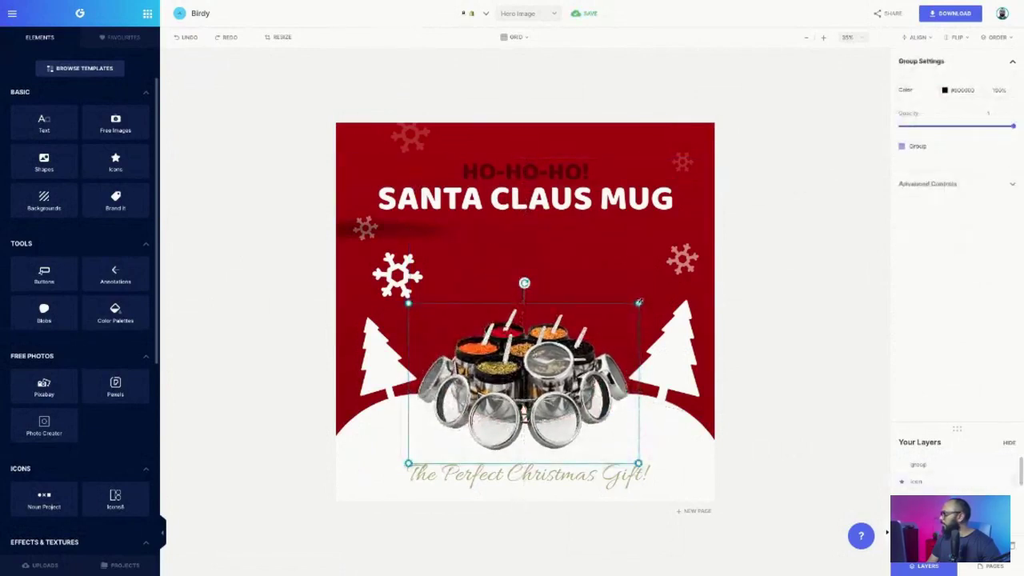
{"action": "left_click_drag", "start_coordinate": [639, 303], "coordinate": [687, 270]}
{"action": "left_click_drag", "start_coordinate": [569, 361], "coordinate": [572, 336]}
{"action": "left_click_drag", "start_coordinate": [692, 247], "coordinate": [674, 258]}
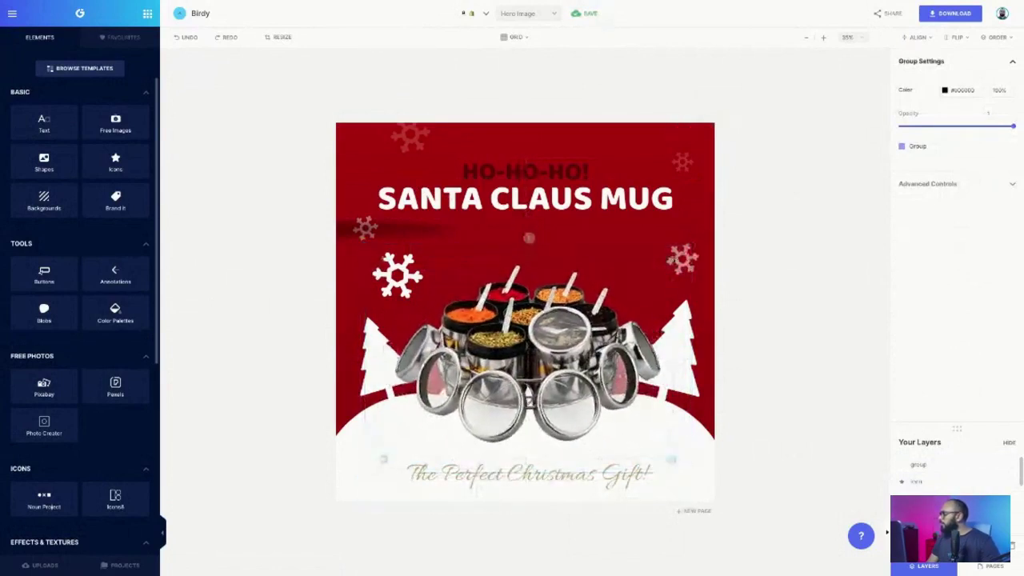
{"action": "mouse_move", "coordinate": [582, 345]}
{"action": "left_mouse_down"}
{"action": "mouse_move", "coordinate": [582, 298]}
{"action": "mouse_move", "coordinate": [582, 339]}
{"action": "left_mouse_up"}
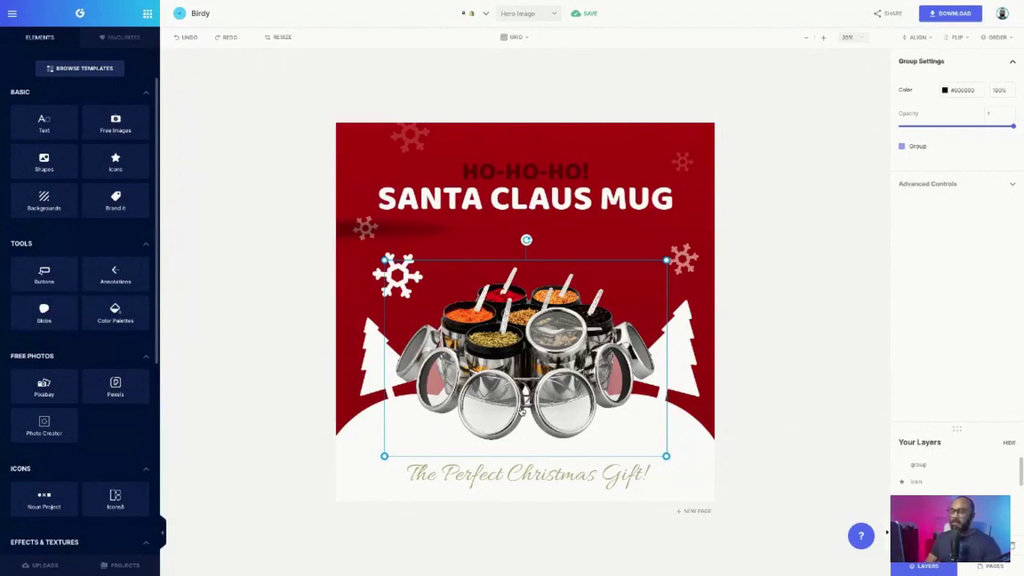
{"action": "left_click", "coordinate": [916, 481]}
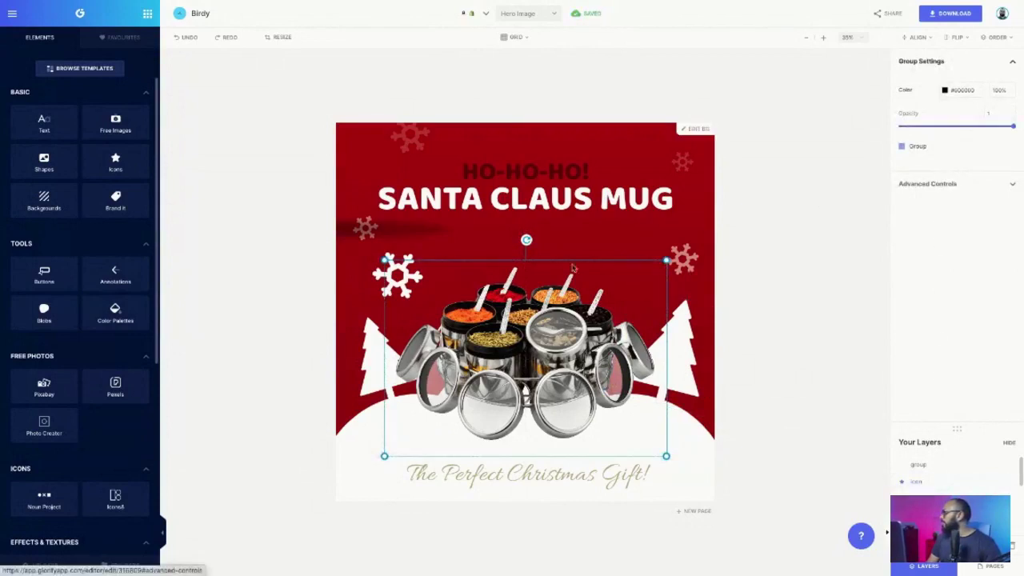
{"action": "mouse_move", "coordinate": [516, 355]}
{"action": "left_mouse_down"}
{"action": "mouse_move", "coordinate": [523, 416]}
{"action": "mouse_move", "coordinate": [538, 349]}
{"action": "mouse_move", "coordinate": [473, 366]}
{"action": "mouse_move", "coordinate": [499, 356]}
{"action": "left_mouse_up"}
{"action": "left_click", "coordinate": [391, 226]}
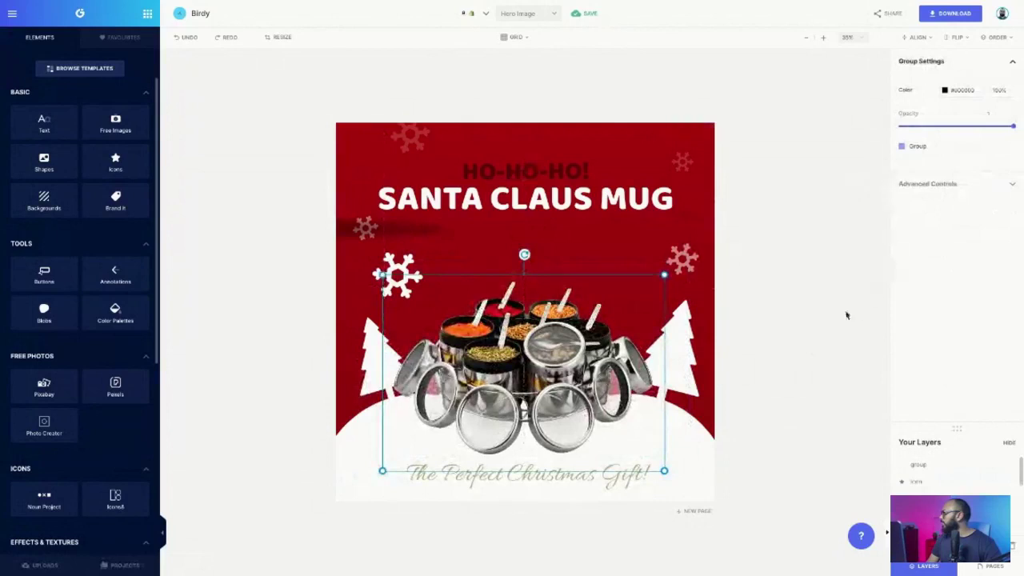
- Duplicate the Santa Claus mug design page and return to editing the canvas
{"action": "left_click", "coordinate": [993, 568]}
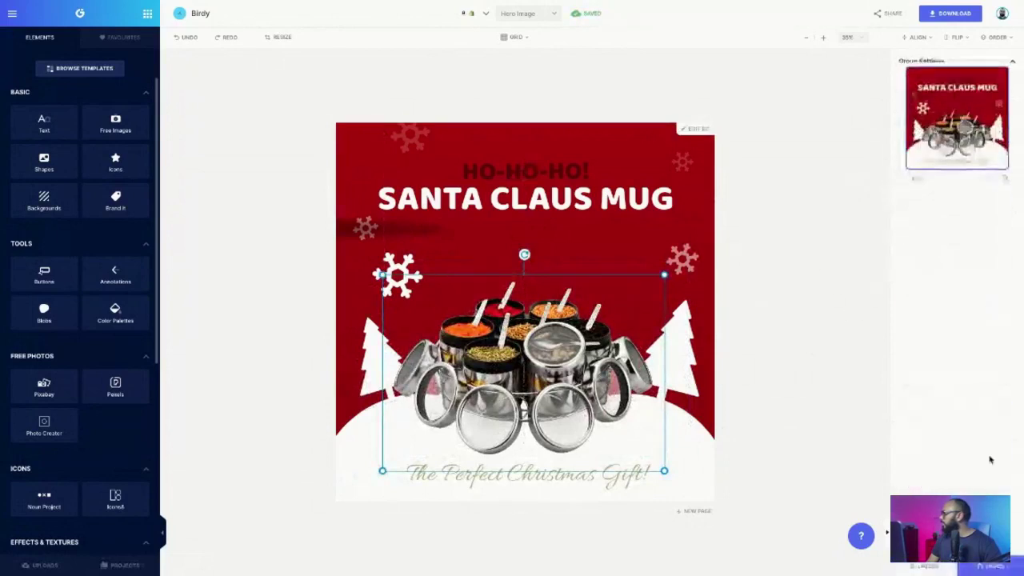
{"action": "left_click", "coordinate": [993, 172]}
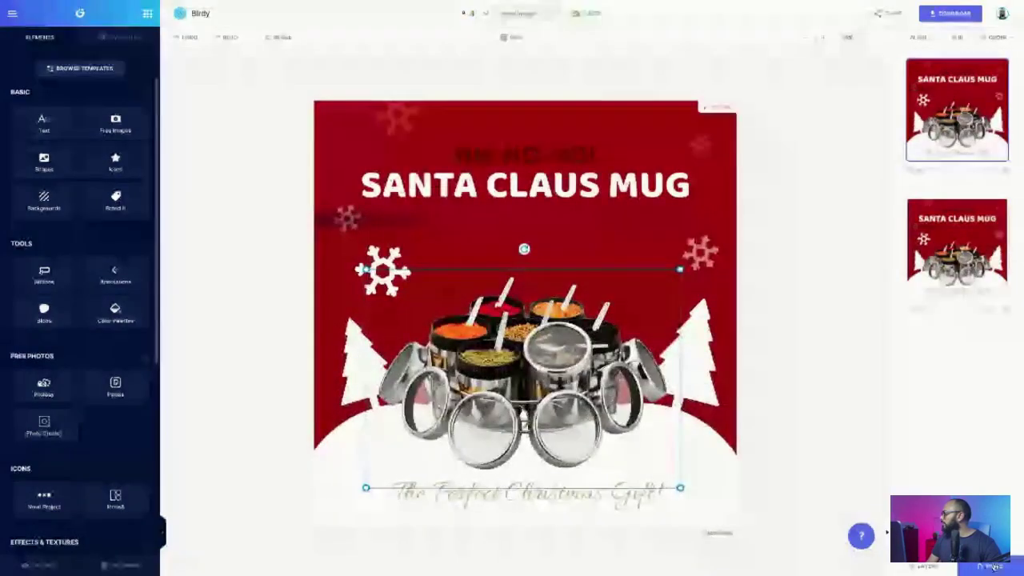
{"action": "left_click", "coordinate": [994, 567]}
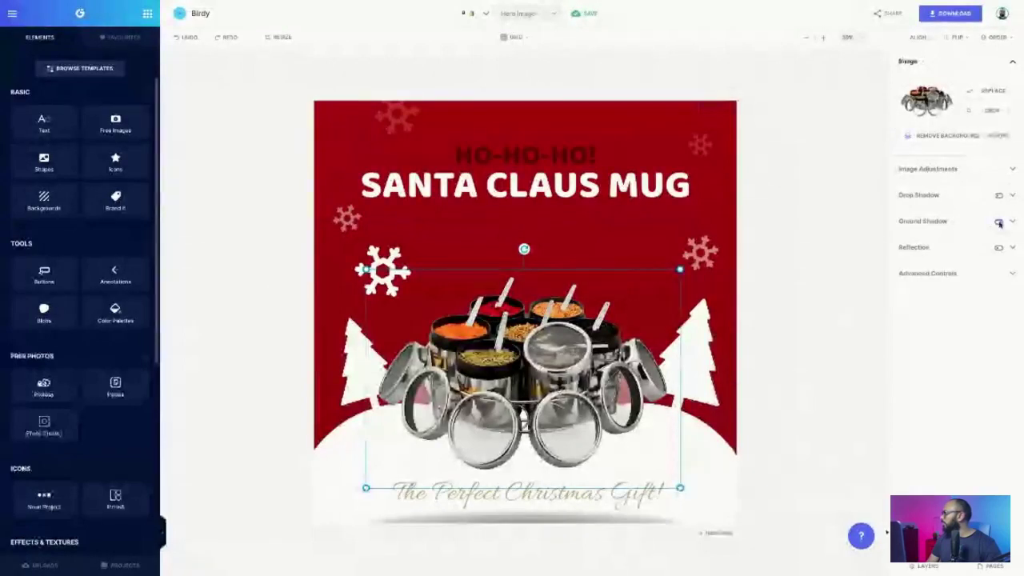
- Turn off the ground shadow on both spice jar cut-outs and line them up exactly again
{"action": "left_click", "coordinate": [611, 249]}
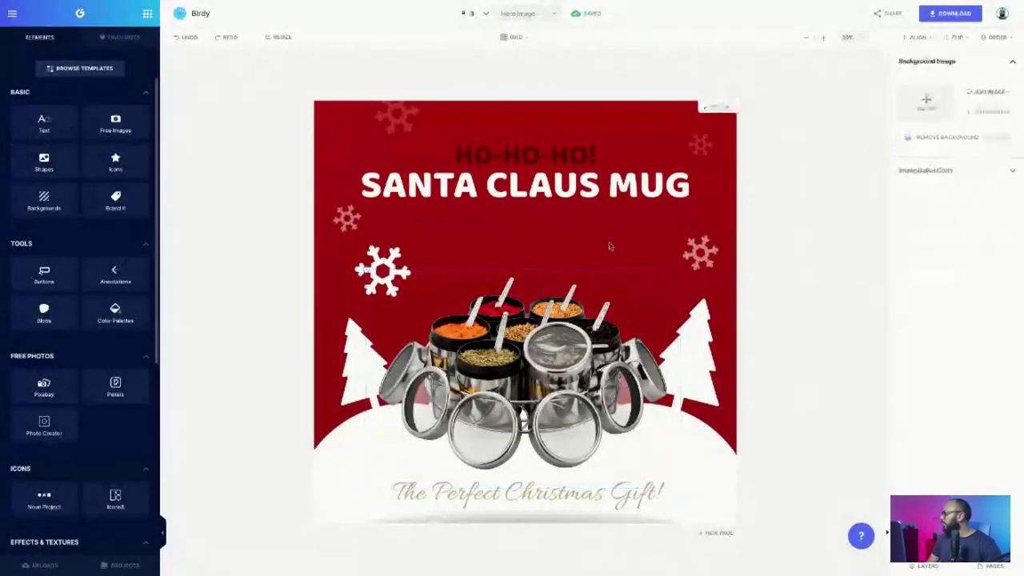
{"action": "left_click", "coordinate": [605, 327]}
{"action": "left_click", "coordinate": [632, 240]}
{"action": "left_click_drag", "start_coordinate": [605, 326], "coordinate": [606, 339]}
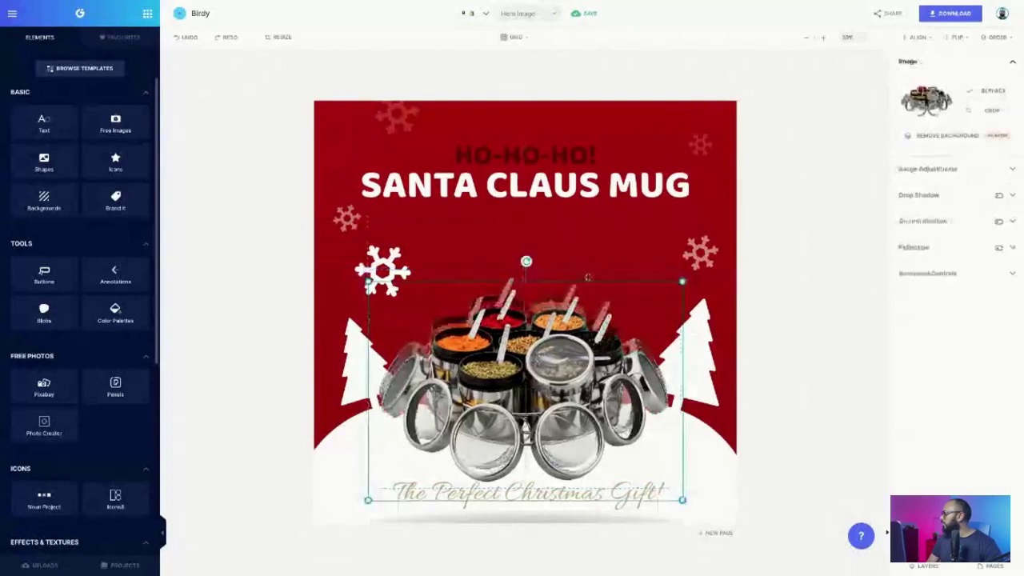
{"action": "left_click", "coordinate": [999, 221]}
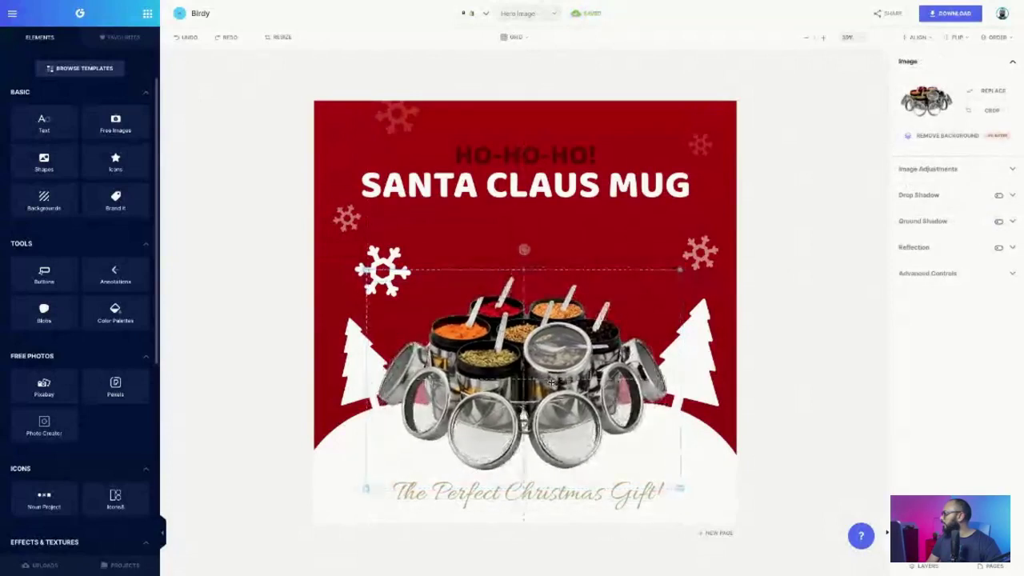
- Group the two shadowless spice jar cut-outs and move the group up, clear of the tagline
{"action": "left_click", "coordinate": [563, 254]}
{"action": "left_click", "coordinate": [539, 320]}
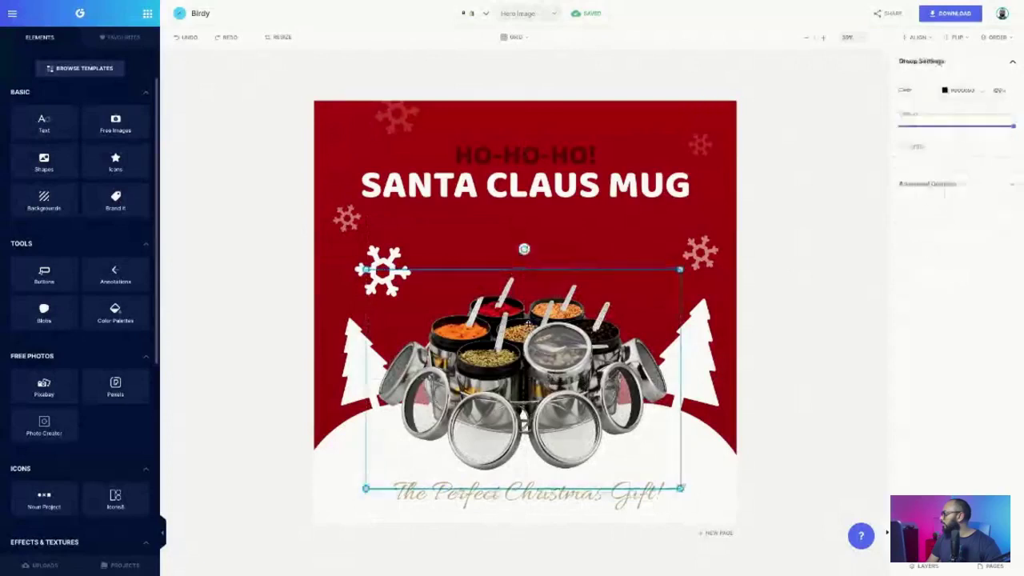
{"action": "left_click", "coordinate": [902, 148]}
{"action": "left_click_drag", "start_coordinate": [574, 392], "coordinate": [574, 362]}
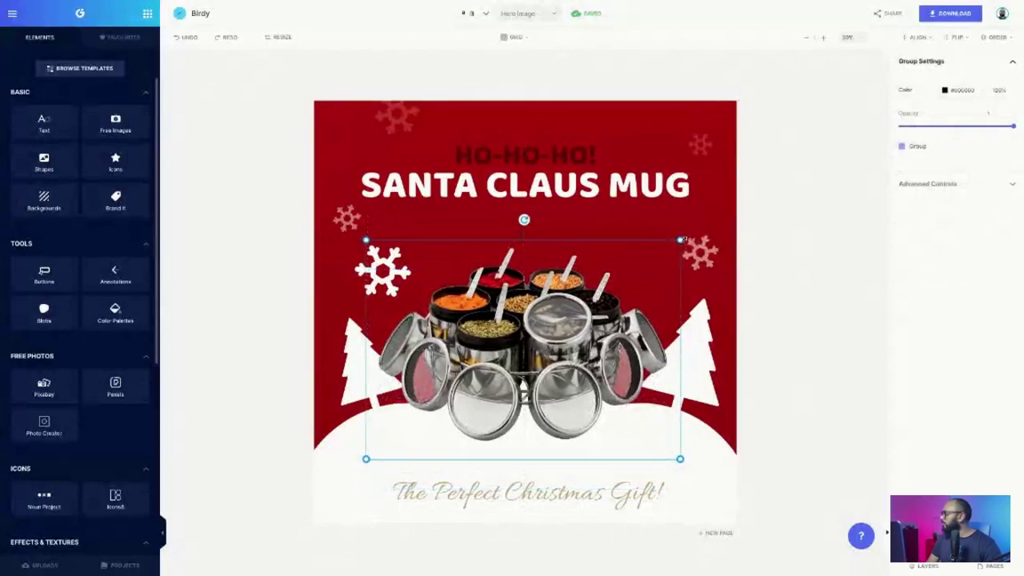
- Enlarge the spice jar group and lower it to just above the tagline, and raise the snow hill and the right tree
{"action": "mouse_move", "coordinate": [681, 239]}
{"action": "left_mouse_down"}
{"action": "mouse_move", "coordinate": [667, 251]}
{"action": "mouse_move", "coordinate": [692, 231]}
{"action": "left_mouse_up"}
{"action": "left_click_drag", "start_coordinate": [580, 293], "coordinate": [580, 320]}
{"action": "left_click", "coordinate": [712, 458]}
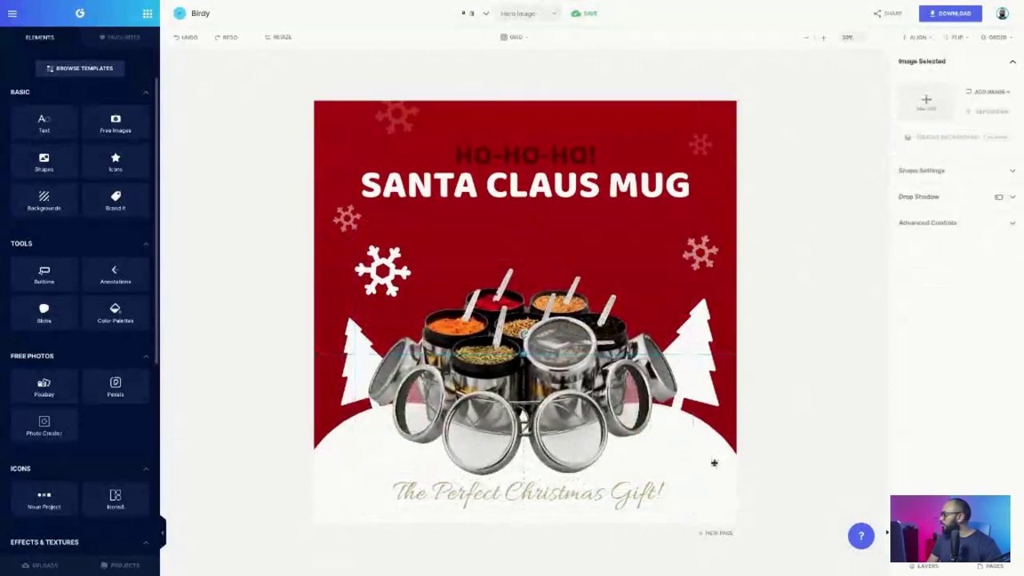
{"action": "left_click_drag", "start_coordinate": [710, 428], "coordinate": [708, 396]}
{"action": "mouse_move", "coordinate": [698, 456]}
{"action": "left_mouse_down"}
{"action": "mouse_move", "coordinate": [700, 498]}
{"action": "mouse_move", "coordinate": [692, 461]}
{"action": "left_mouse_up"}
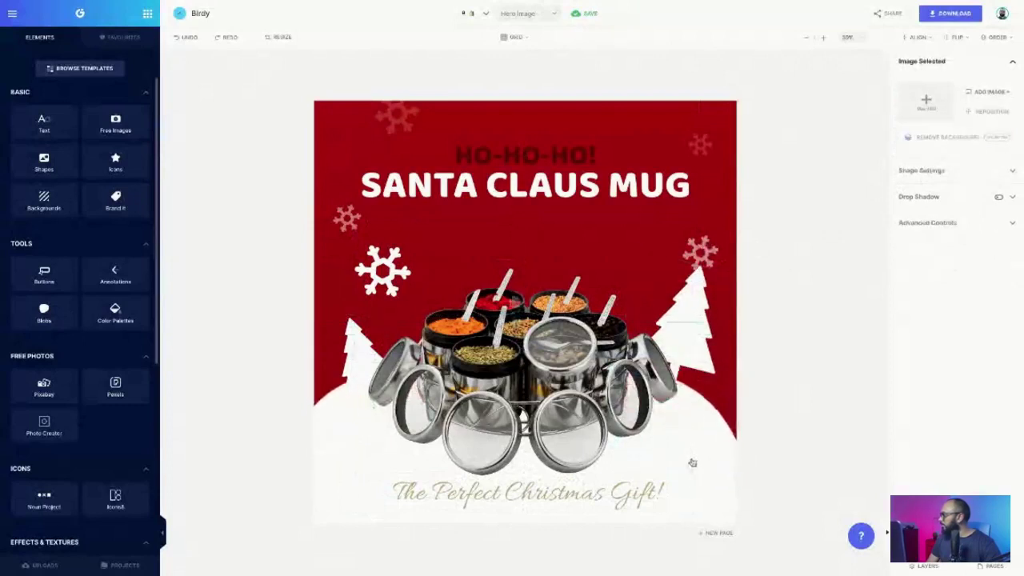
- Move the spice jar group up slightly, clear of the tagline, and align it to the horizontal centre of the page
{"action": "left_click_drag", "start_coordinate": [597, 405], "coordinate": [596, 381]}
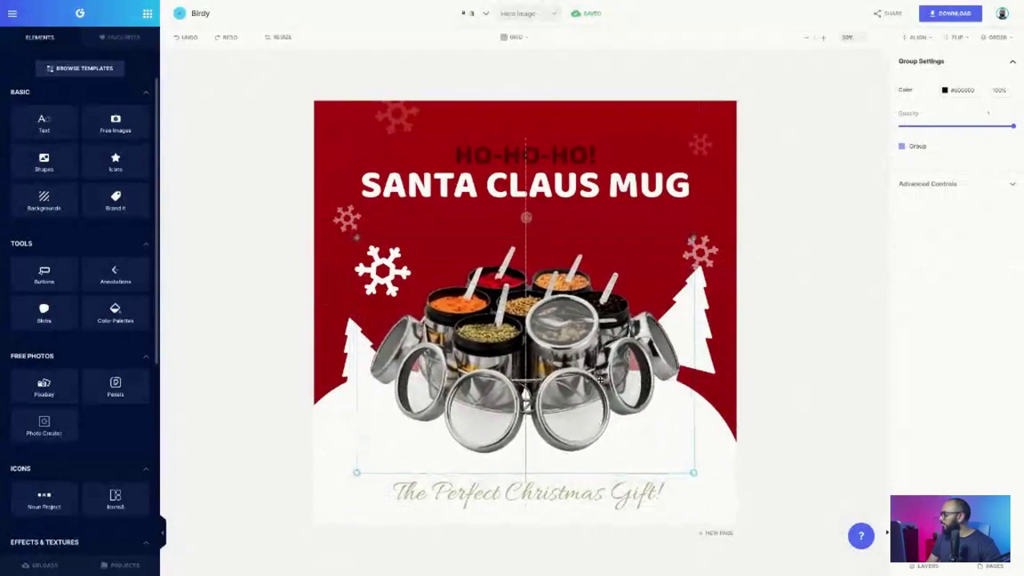
{"action": "left_click_drag", "start_coordinate": [598, 348], "coordinate": [599, 394]}
{"action": "left_click_drag", "start_coordinate": [600, 378], "coordinate": [600, 381]}
{"action": "left_click", "coordinate": [919, 37]}
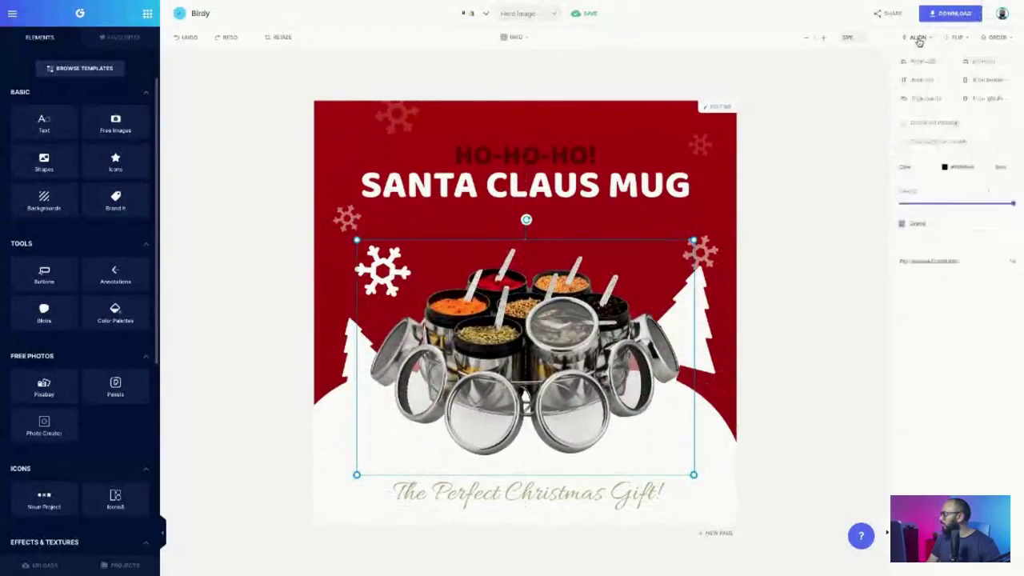
{"action": "left_click", "coordinate": [923, 103]}
{"action": "left_click", "coordinate": [770, 347]}
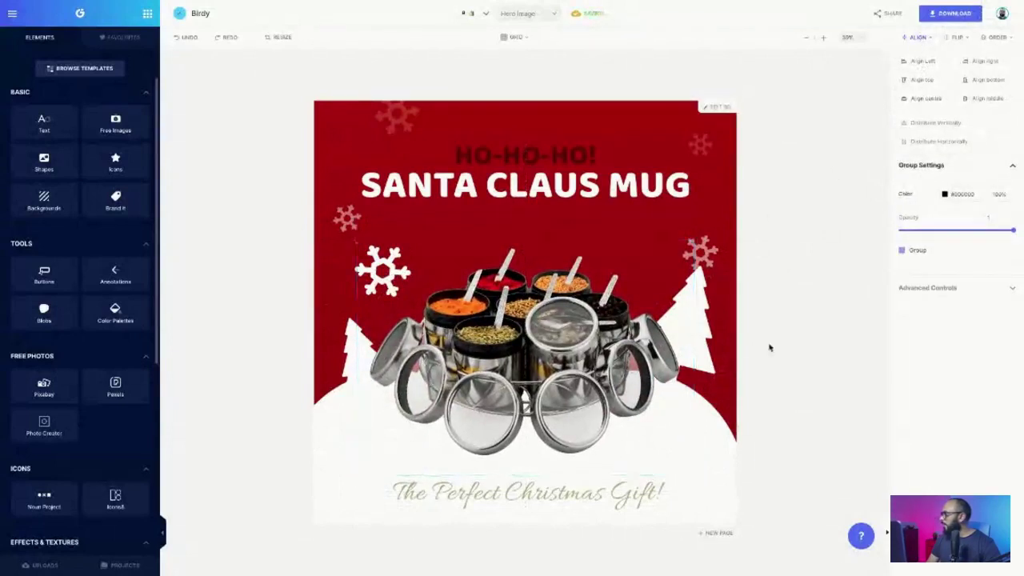
- Raise the snow hill further and move both trees outward and up, close to the side edges of the design
{"action": "left_click", "coordinate": [714, 416]}
{"action": "left_click_drag", "start_coordinate": [698, 430], "coordinate": [705, 416]}
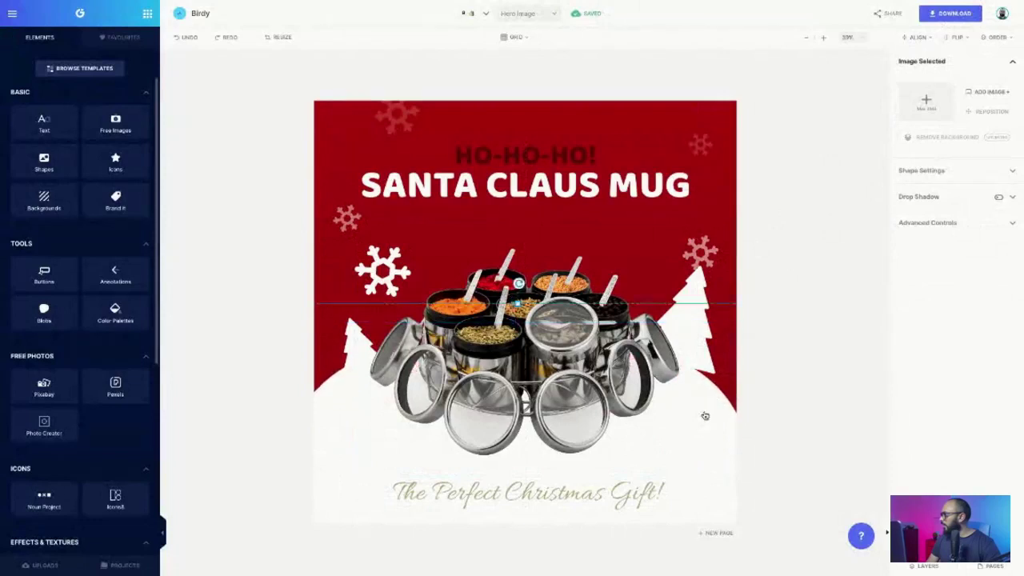
{"action": "left_click_drag", "start_coordinate": [695, 295], "coordinate": [717, 290]}
{"action": "left_click_drag", "start_coordinate": [346, 356], "coordinate": [324, 316]}
- Move the spice jar group slightly lower and to the left over the snow, and deselect it
{"action": "left_click", "coordinate": [484, 315]}
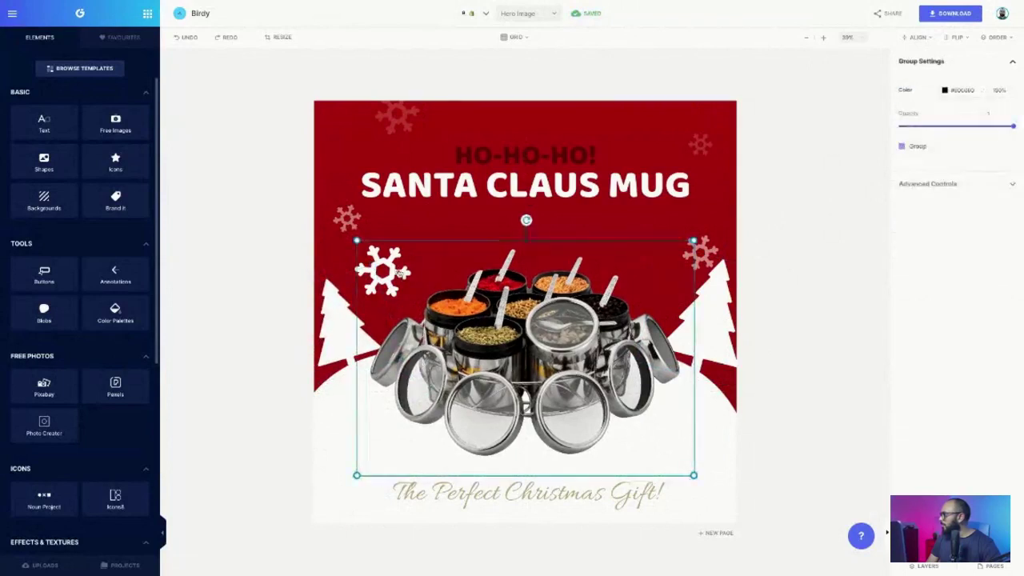
{"action": "left_click_drag", "start_coordinate": [485, 314], "coordinate": [478, 330]}
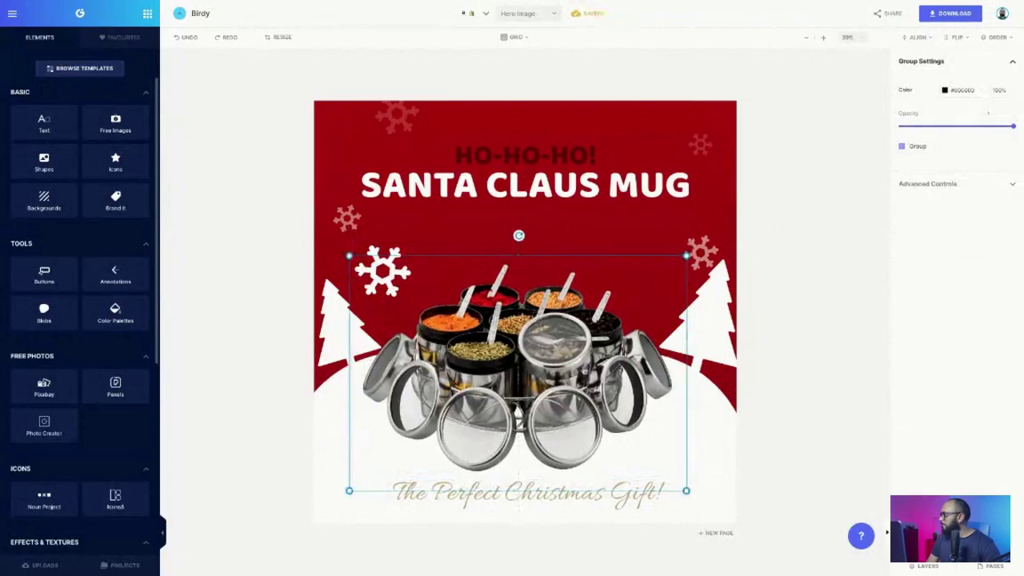
{"action": "left_click", "coordinate": [583, 247]}
- Try to replace the SANTA CLAUS MUG heading with text starting with "Indian"
{"action": "left_click", "coordinate": [550, 191]}
{"action": "double_click", "coordinate": [549, 192]}
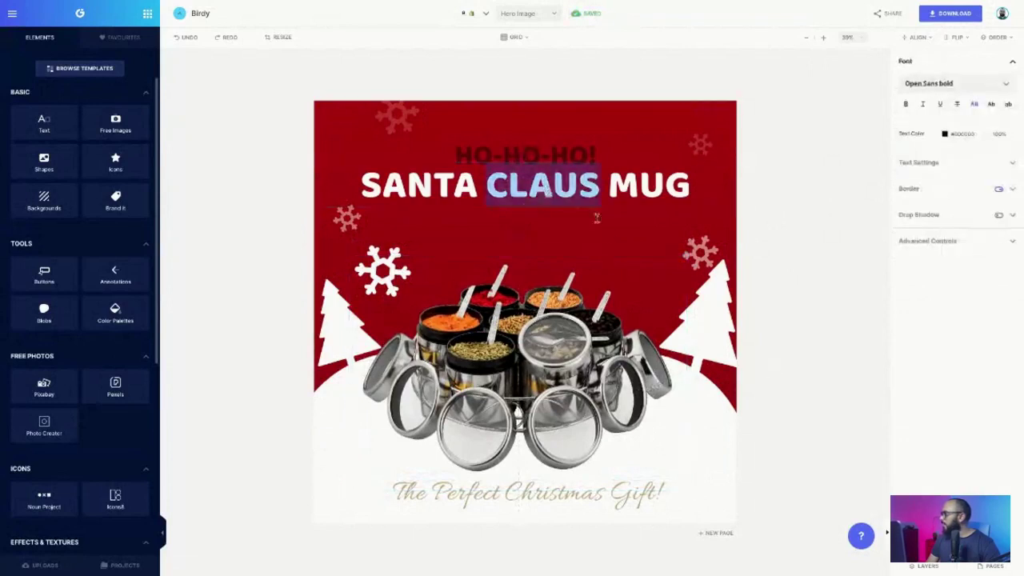
{"action": "type", "text": "åå"}
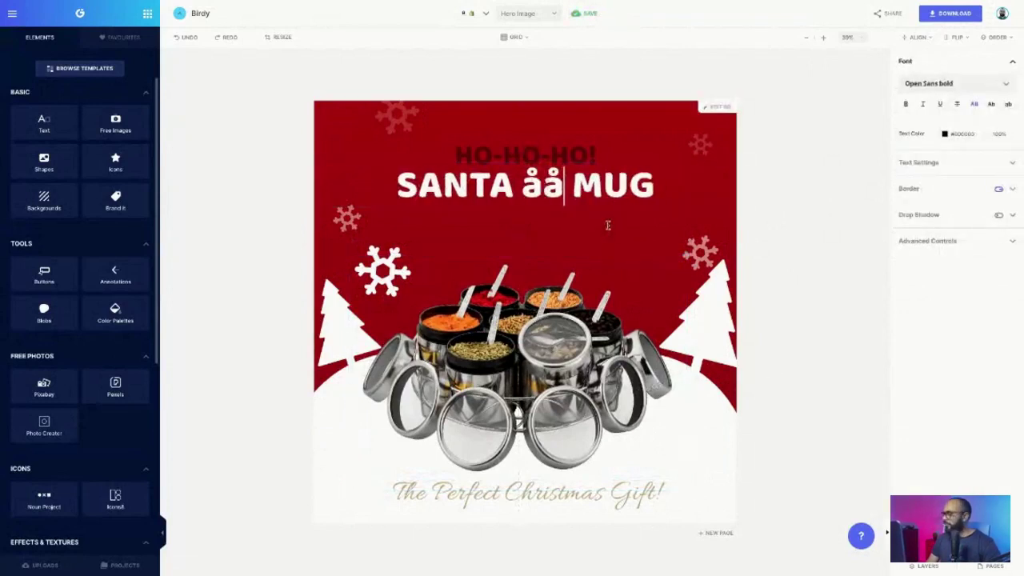
{"action": "key", "text": "ctrl+a"}
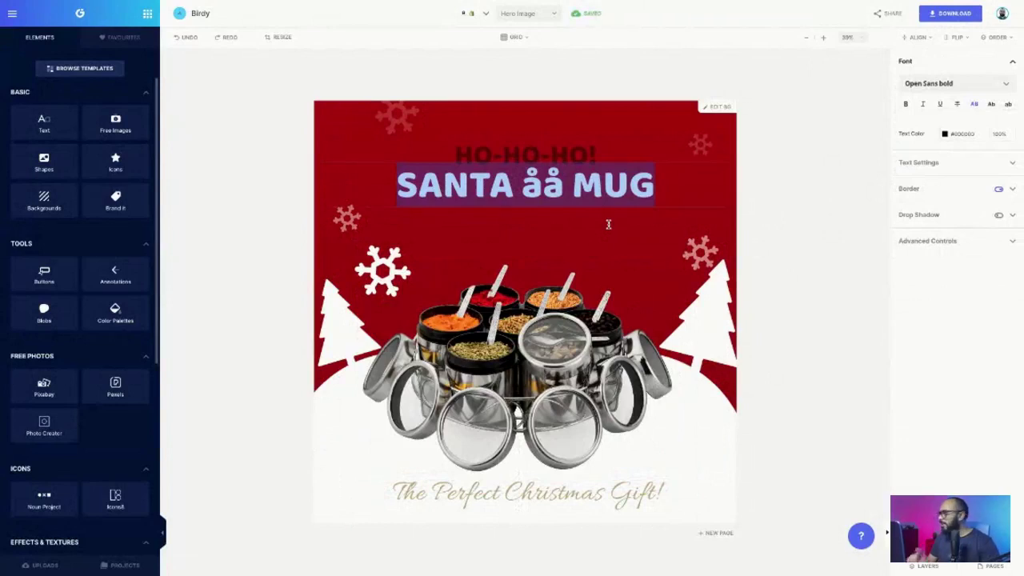
{"action": "type", "text": "Indian"}
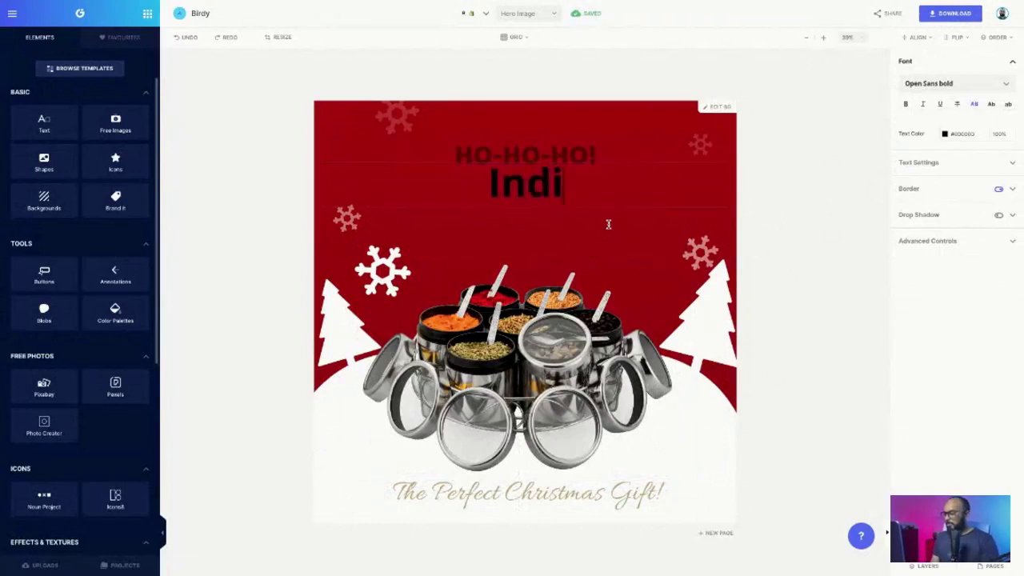
{"action": "key", "text": "ctrl+z"}
{"action": "key", "text": "ctrl+z"}
{"action": "key", "text": "ctrl+z"}
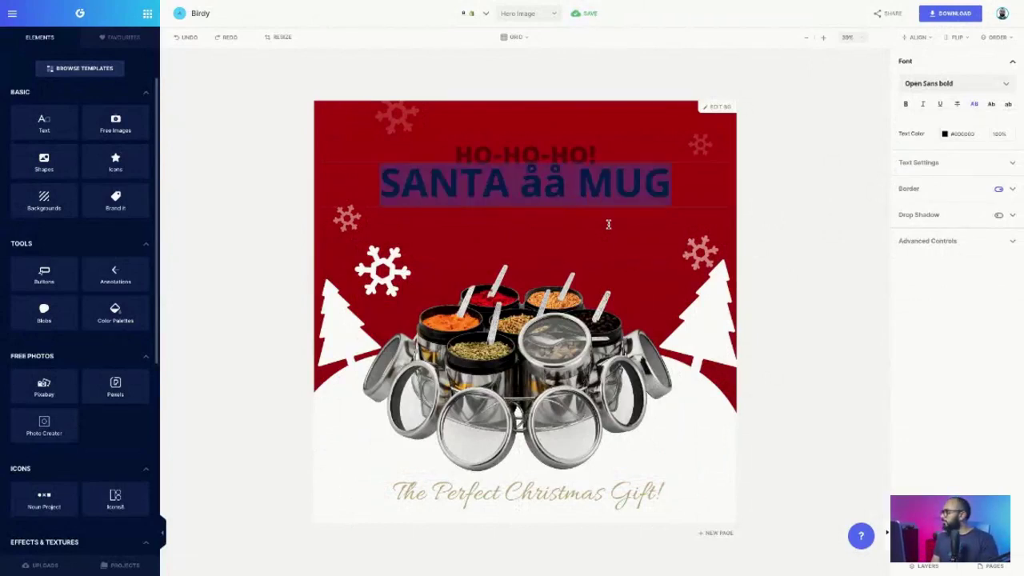
{"action": "key", "text": "ctrl+a"}
{"action": "type", "text": "In"}
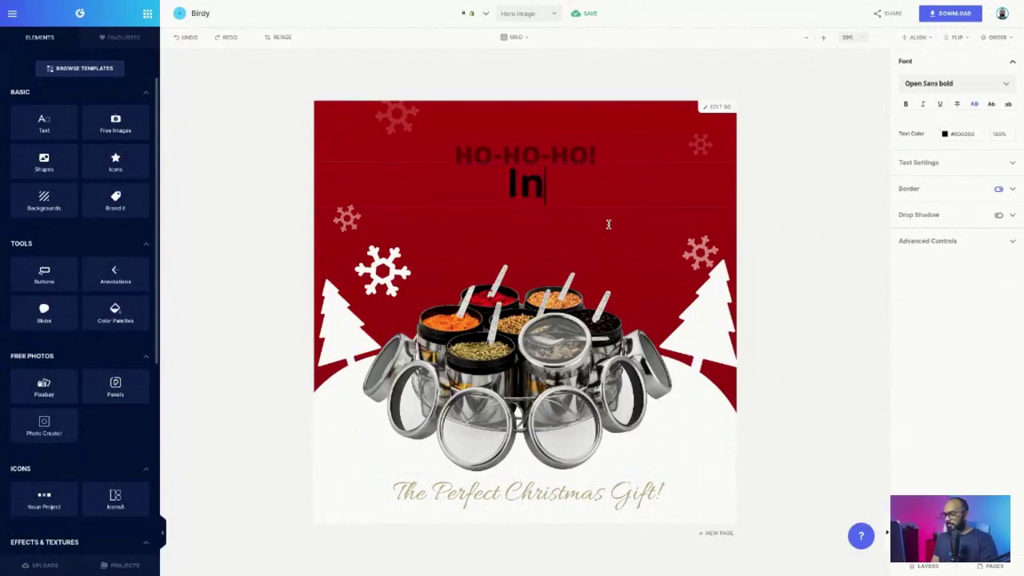
{"action": "type", "text": "dian"}
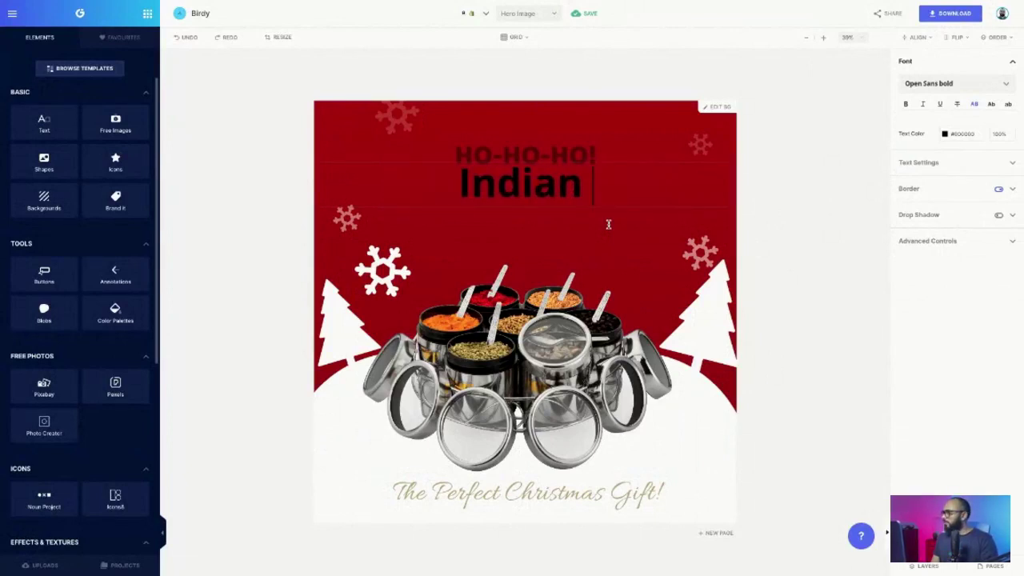
- Replace the heading text with "South-Eastern Spice Container Set"
{"action": "key", "text": "ctrl+a"}
{"action": "type", "text": "South"}
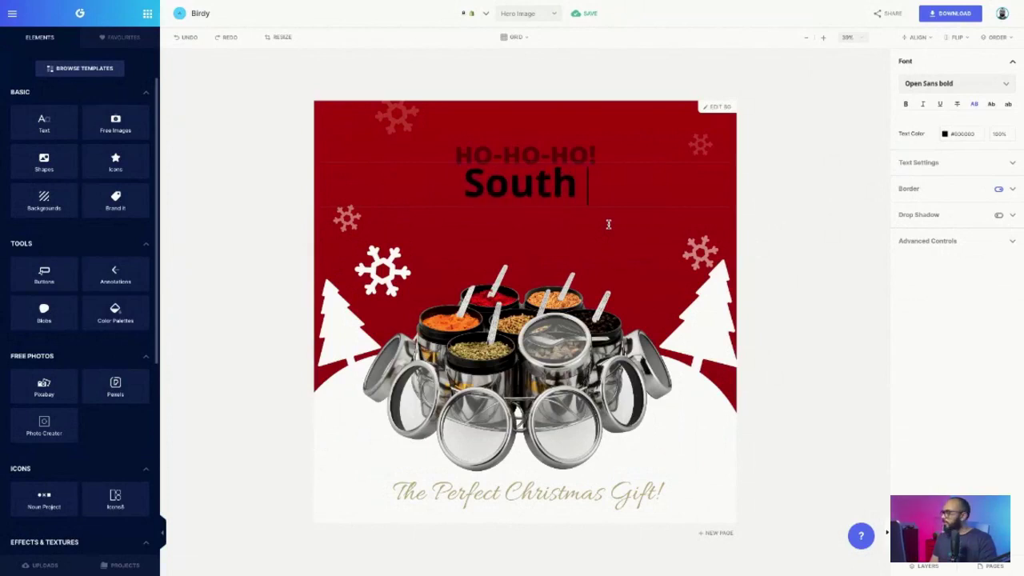
{"action": "key", "text": "BackSpace"}
{"action": "type", "text": "-Eastre"}
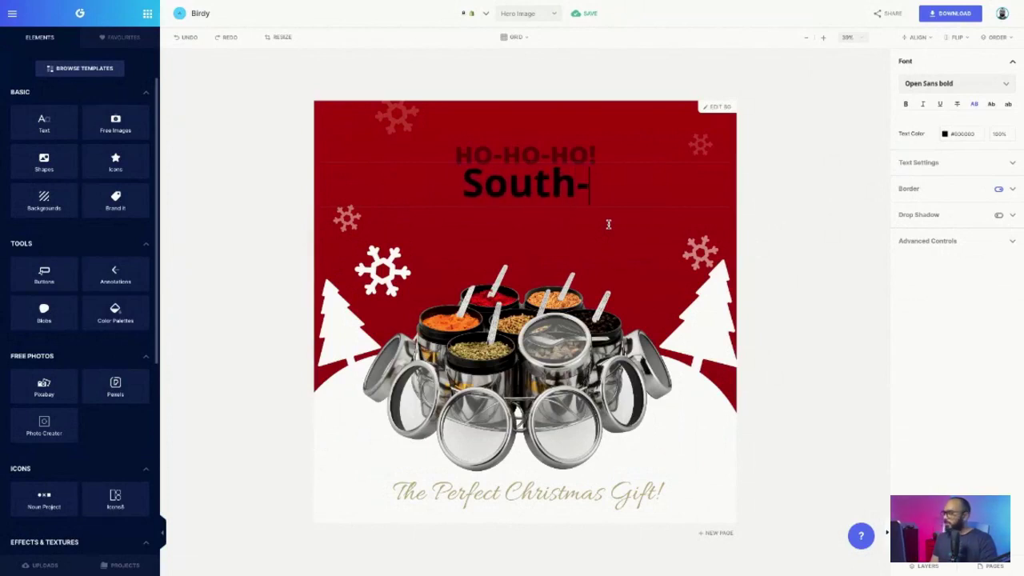
{"action": "key", "text": "BackSpace"}
{"action": "key", "text": "BackSpace"}
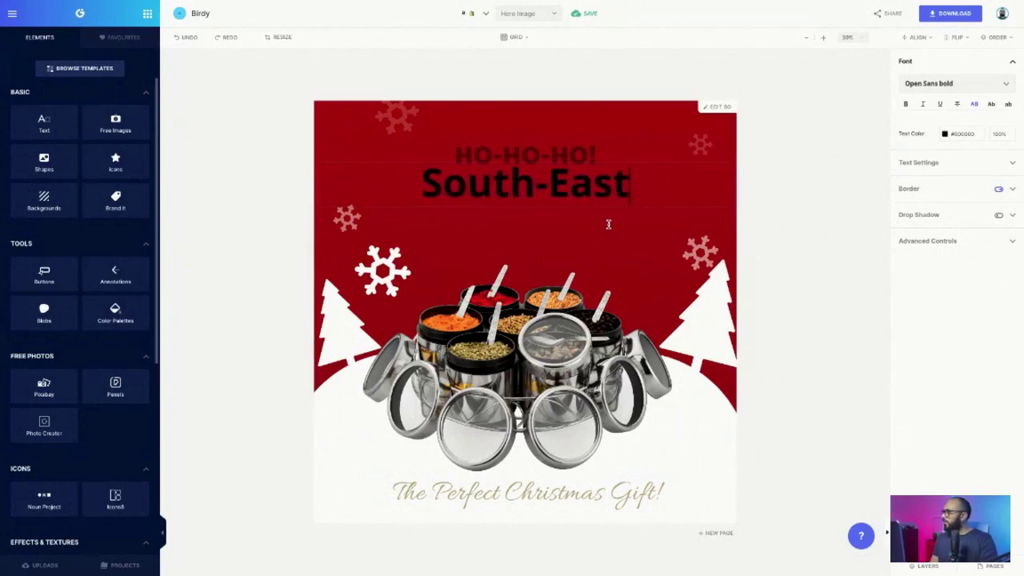
{"action": "type", "text": "ern"}
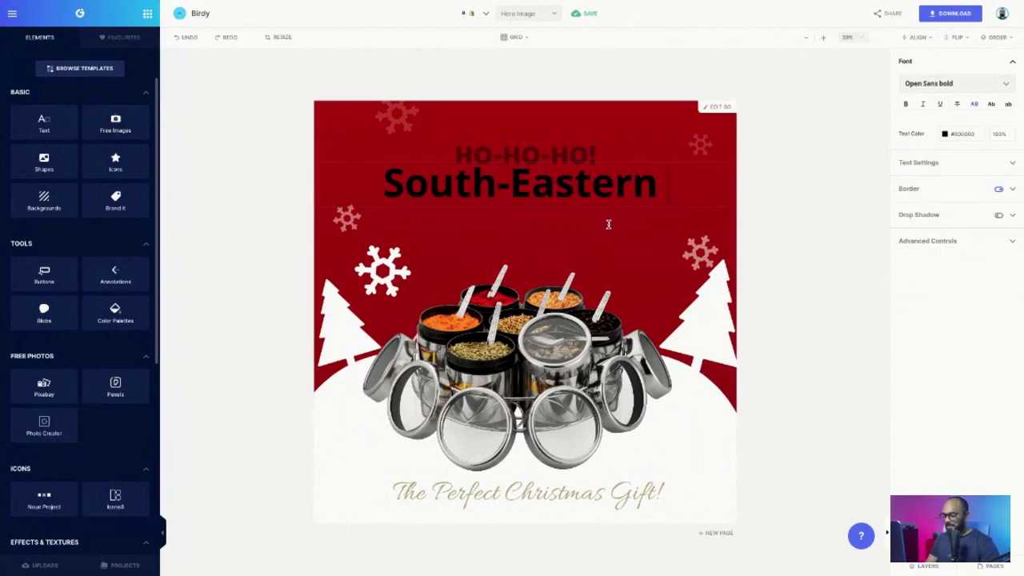
{"action": "type", "text": "Spice Contai"}
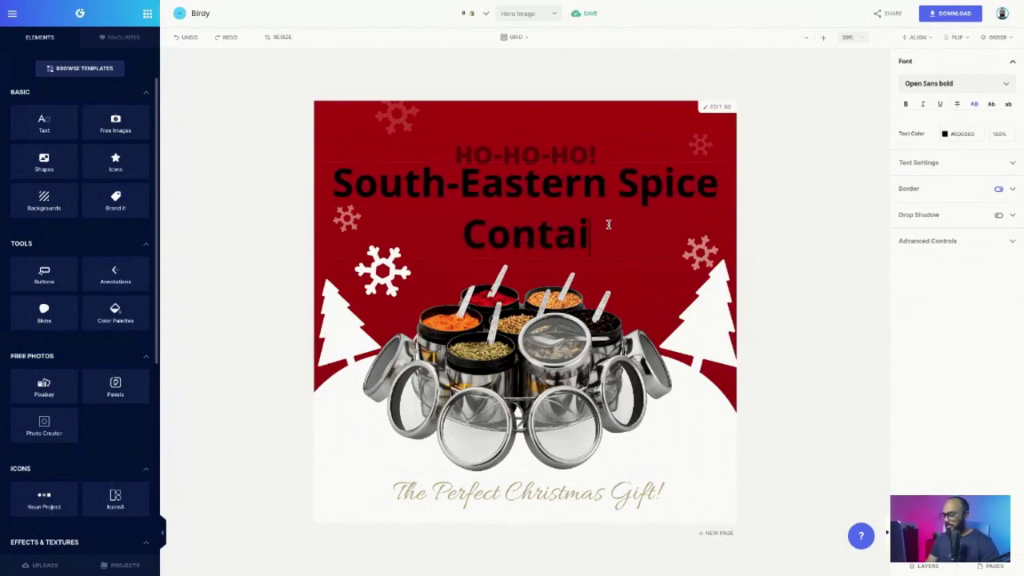
{"action": "type", "text": "ners Se"}
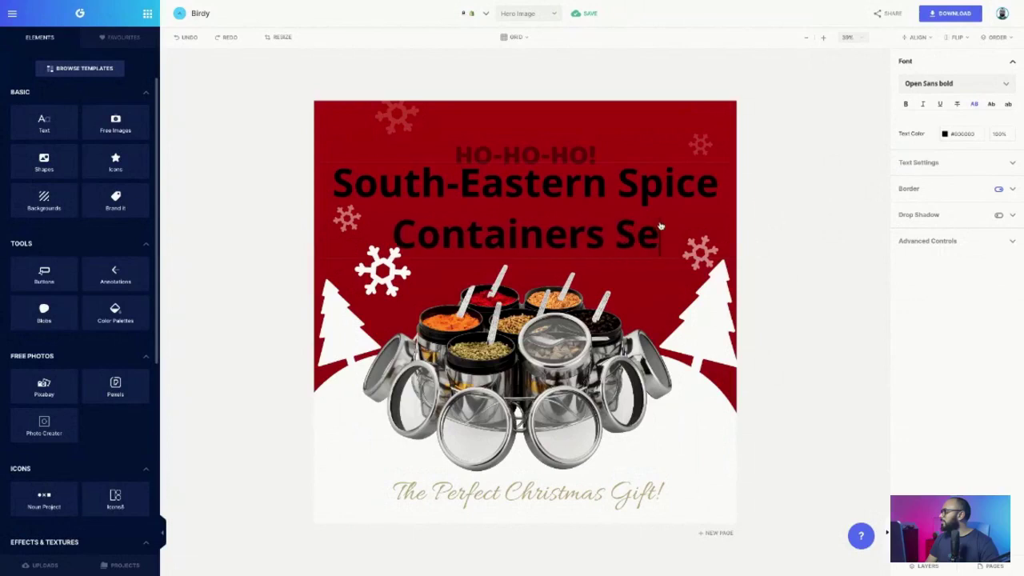
{"action": "type", "text": "t"}
{"action": "key", "text": "BackSpace"}
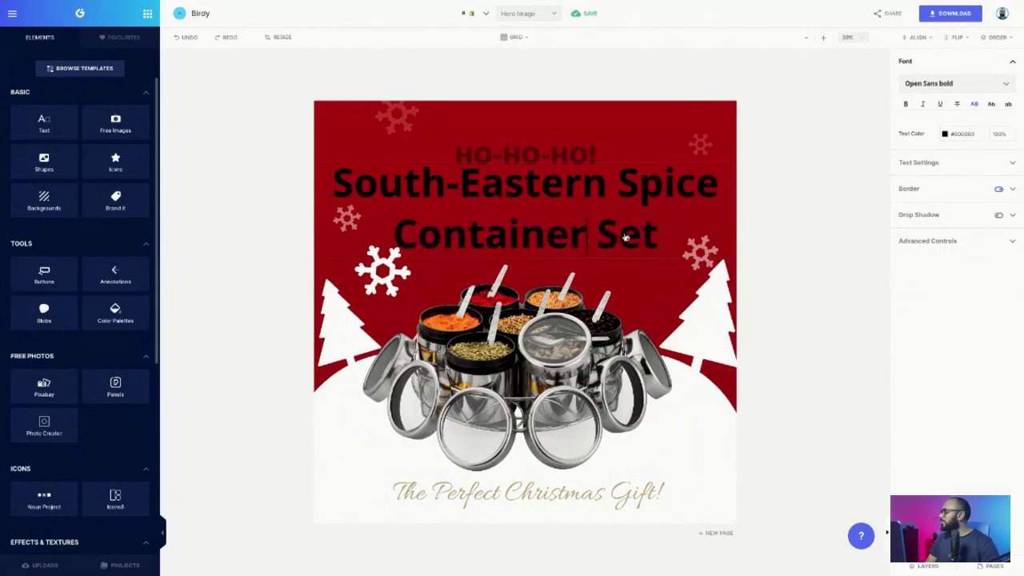
- Try to tighten the heading's line height while its text is selected for editing
{"action": "key", "text": "ctrl+a"}
{"action": "left_click", "coordinate": [949, 162]}
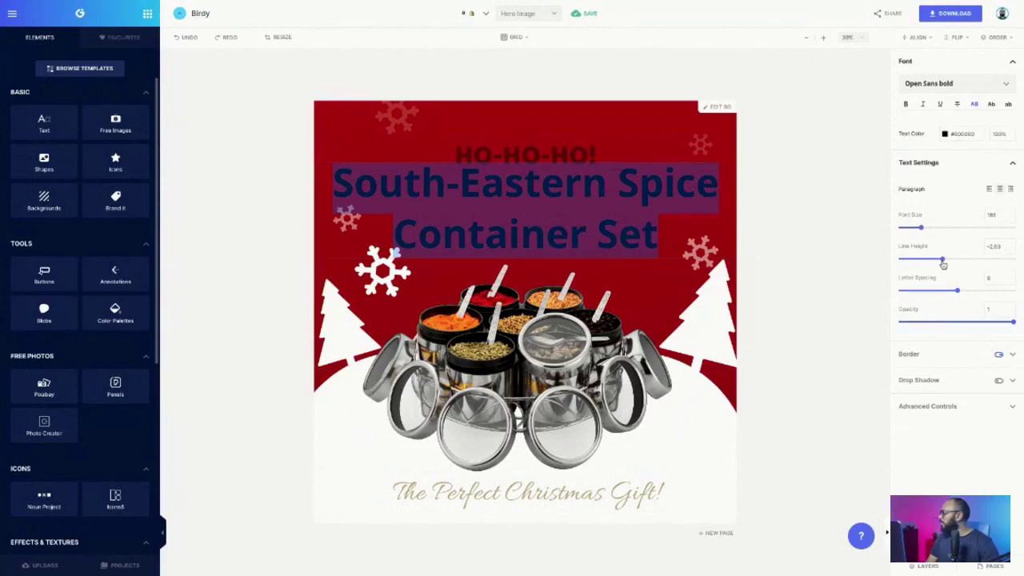
{"action": "left_click_drag", "start_coordinate": [943, 264], "coordinate": [839, 260]}
{"action": "left_click", "coordinate": [520, 249]}
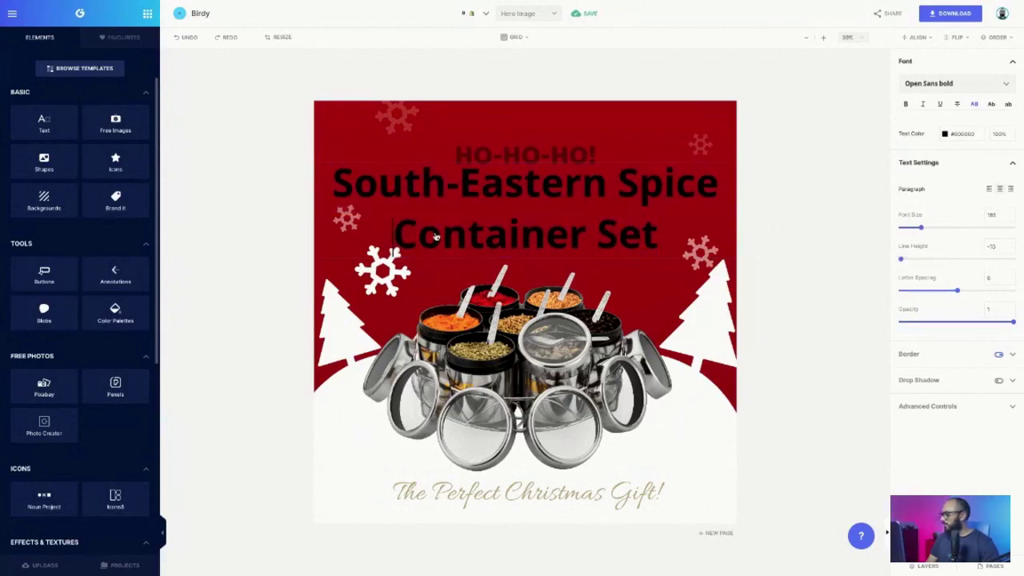
{"action": "key", "text": "BackSpace"}
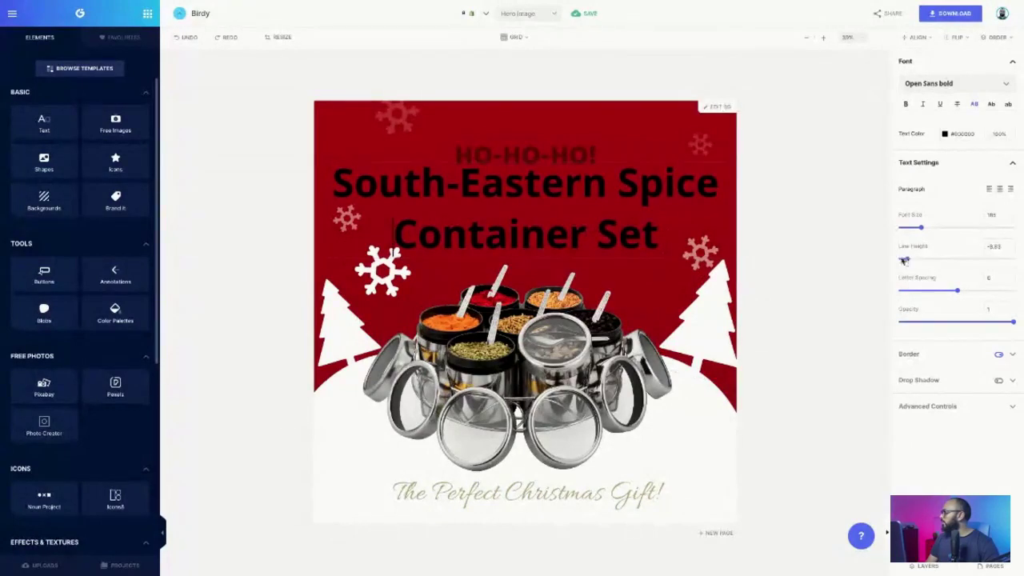
- Set the line height of the whole two-line heading to 0.78
{"action": "left_click", "coordinate": [614, 320]}
{"action": "left_click", "coordinate": [649, 206]}
{"action": "mouse_move", "coordinate": [959, 257]}
{"action": "left_mouse_down"}
{"action": "mouse_move", "coordinate": [954, 267]}
{"action": "mouse_move", "coordinate": [962, 262]}
{"action": "left_mouse_up"}
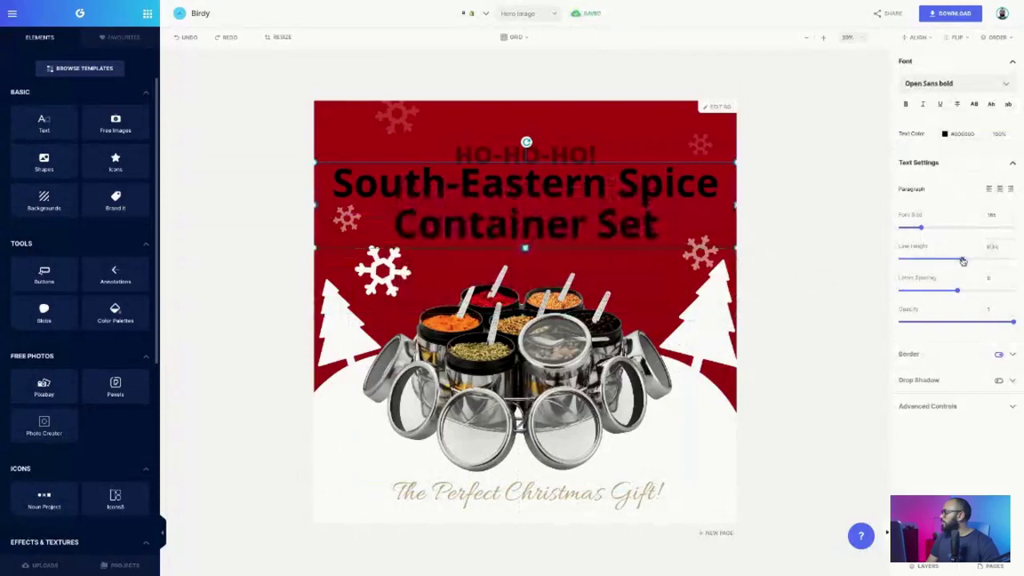
{"action": "double_click", "coordinate": [621, 215]}
{"action": "left_click", "coordinate": [654, 220]}
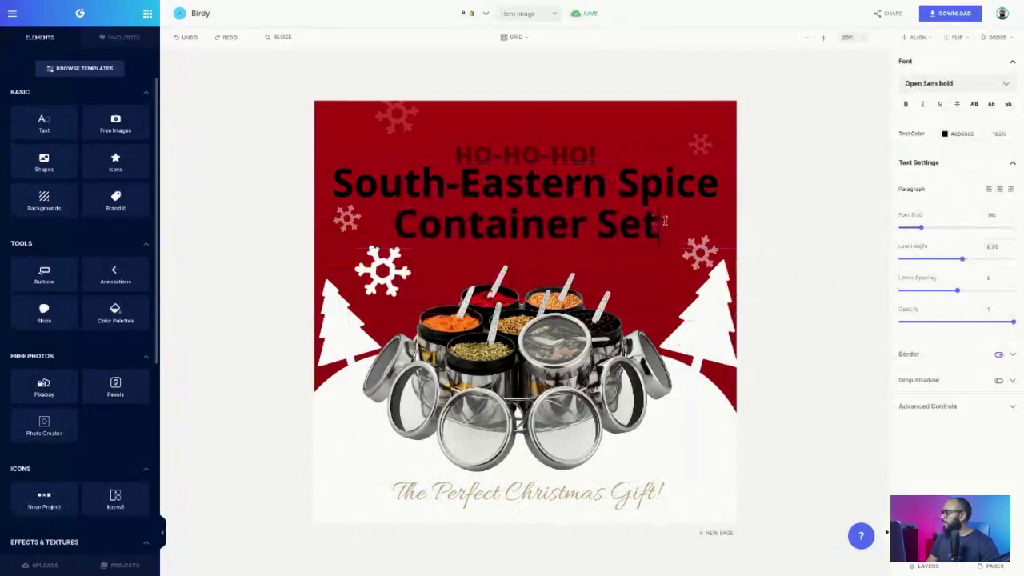
{"action": "left_click_drag", "start_coordinate": [655, 219], "coordinate": [594, 221]}
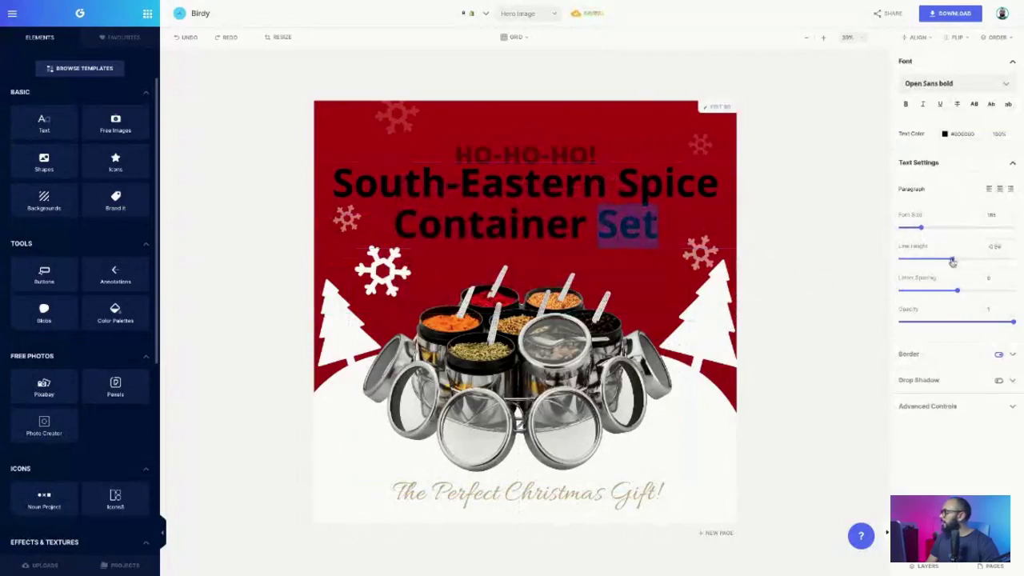
{"action": "left_click", "coordinate": [630, 277]}
{"action": "left_click", "coordinate": [614, 225]}
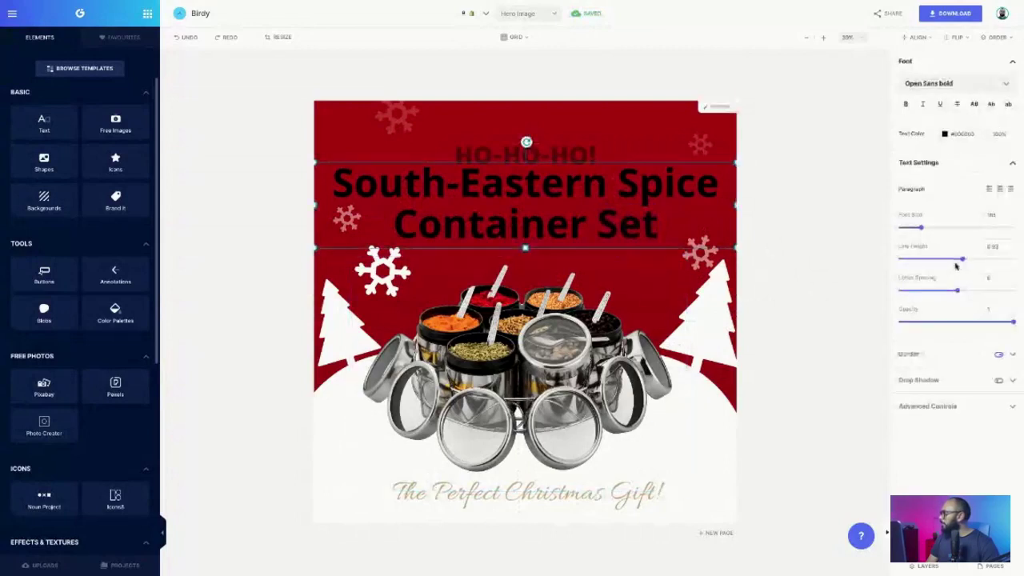
{"action": "left_click_drag", "start_coordinate": [965, 262], "coordinate": [962, 262]}
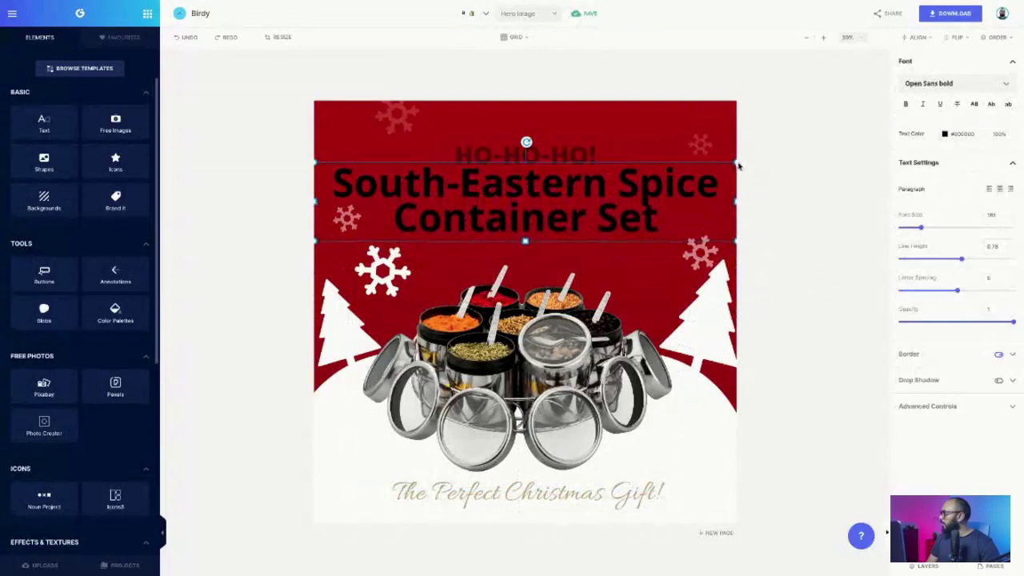
- Shrink the heading and the HO-HO-HO! line, centre both horizontally, and place the heading closely beneath the HO-HO-HO! line
{"action": "left_click_drag", "start_coordinate": [737, 165], "coordinate": [663, 176]}
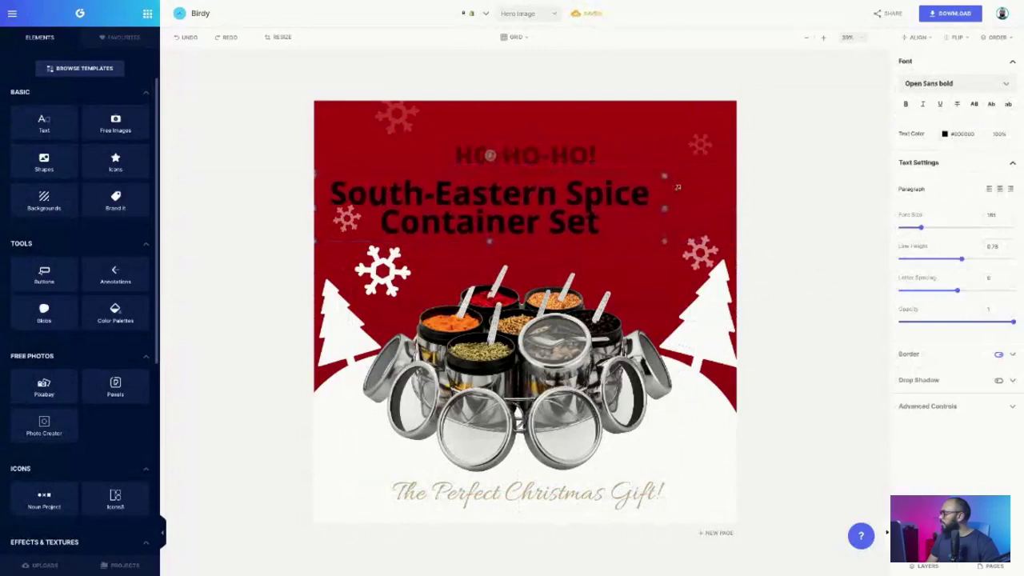
{"action": "left_click_drag", "start_coordinate": [588, 205], "coordinate": [625, 206]}
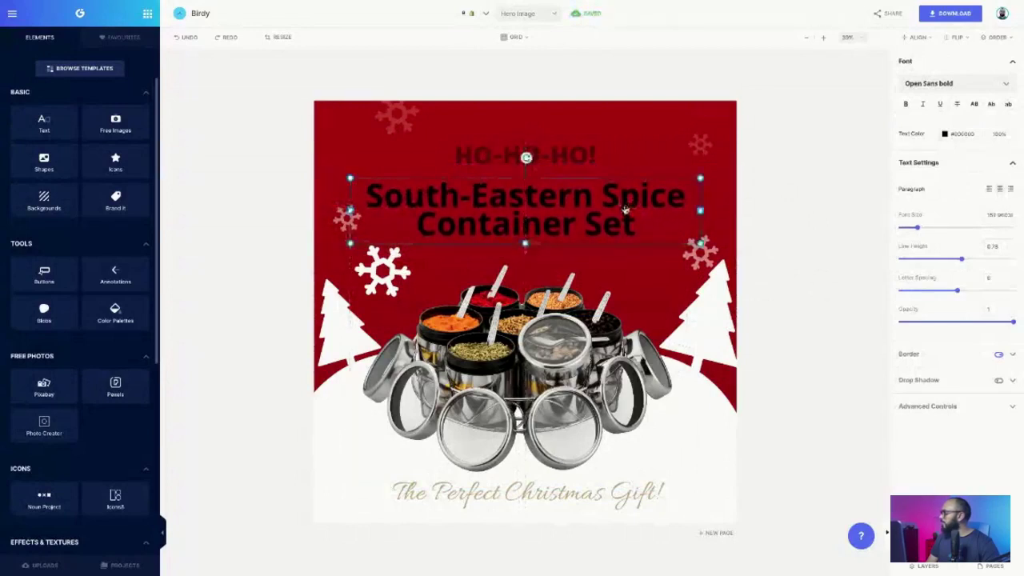
{"action": "left_click", "coordinate": [578, 159]}
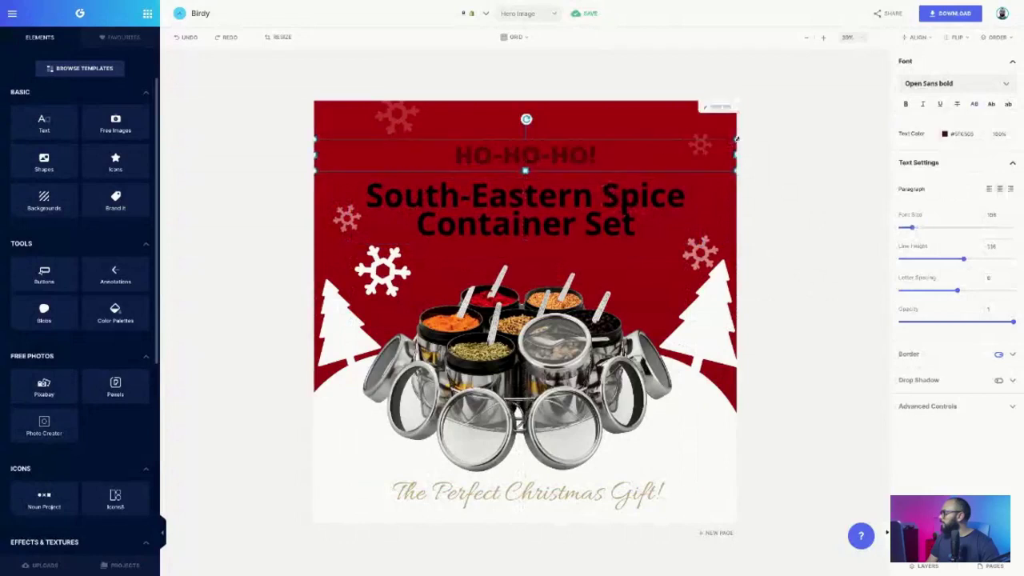
{"action": "left_click_drag", "start_coordinate": [736, 139], "coordinate": [645, 147]}
{"action": "left_click_drag", "start_coordinate": [519, 163], "coordinate": [564, 160]}
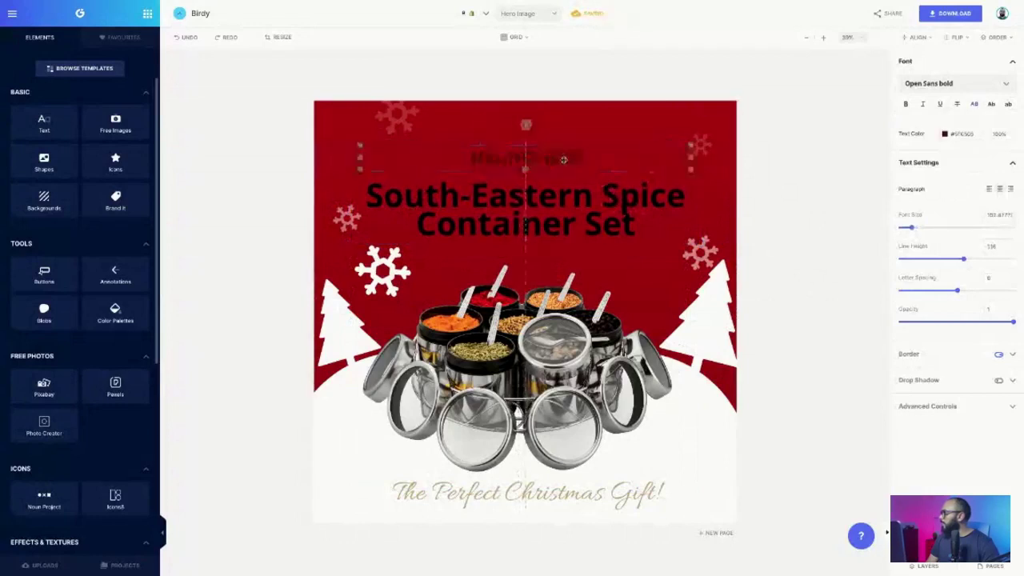
{"action": "left_click_drag", "start_coordinate": [551, 218], "coordinate": [551, 209]}
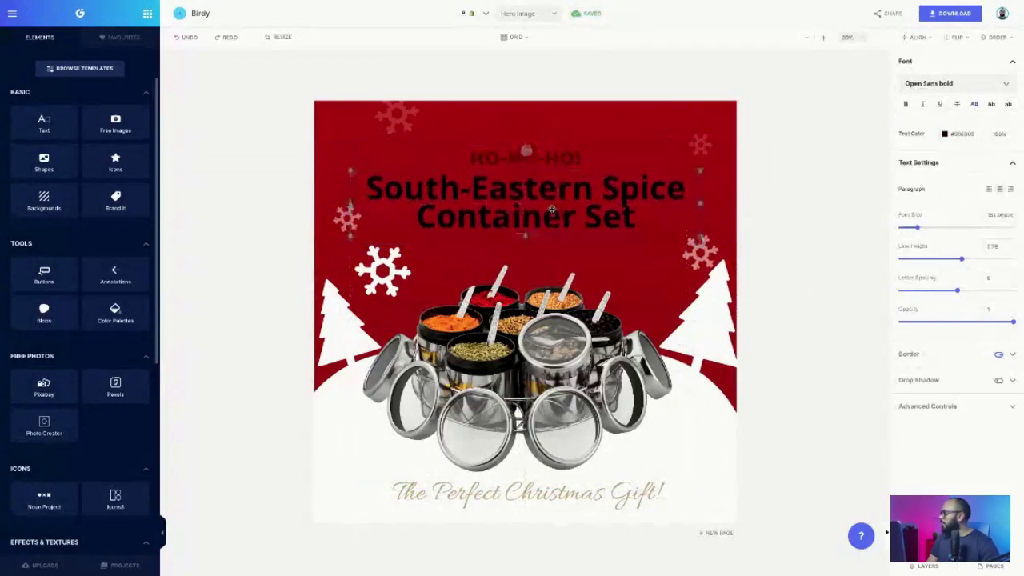
- Move the HO-HO-HO! line slightly higher above the heading and deselect it
{"action": "left_click_drag", "start_coordinate": [552, 154], "coordinate": [564, 132]}
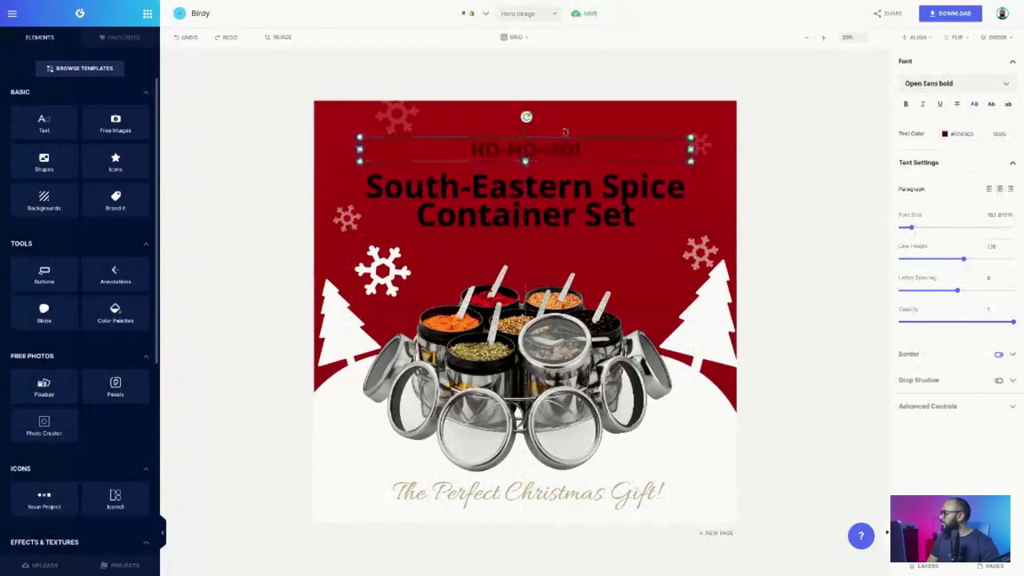
{"action": "left_click", "coordinate": [565, 132]}
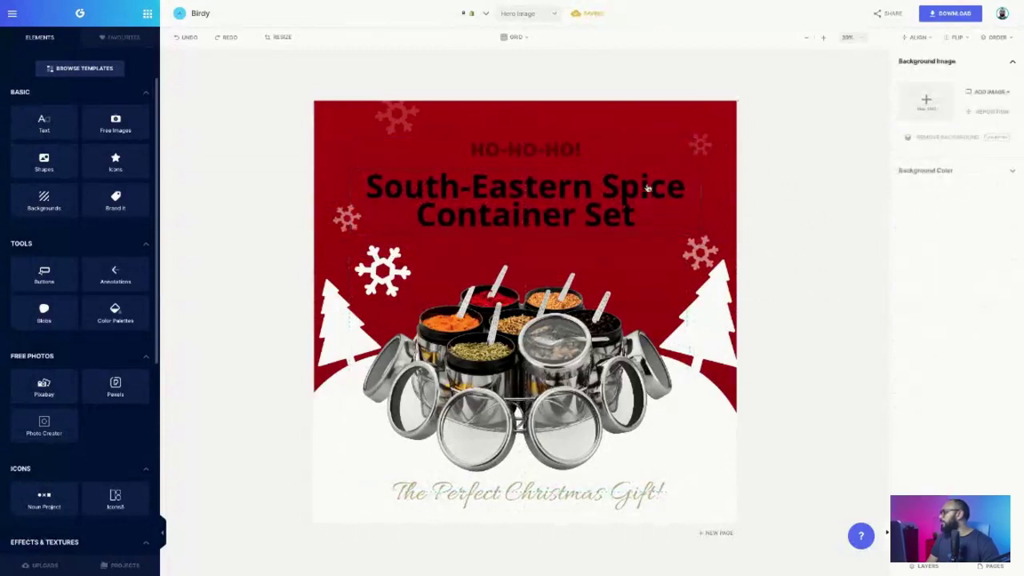
{"action": "left_click", "coordinate": [635, 145]}
{"action": "left_click", "coordinate": [642, 126]}
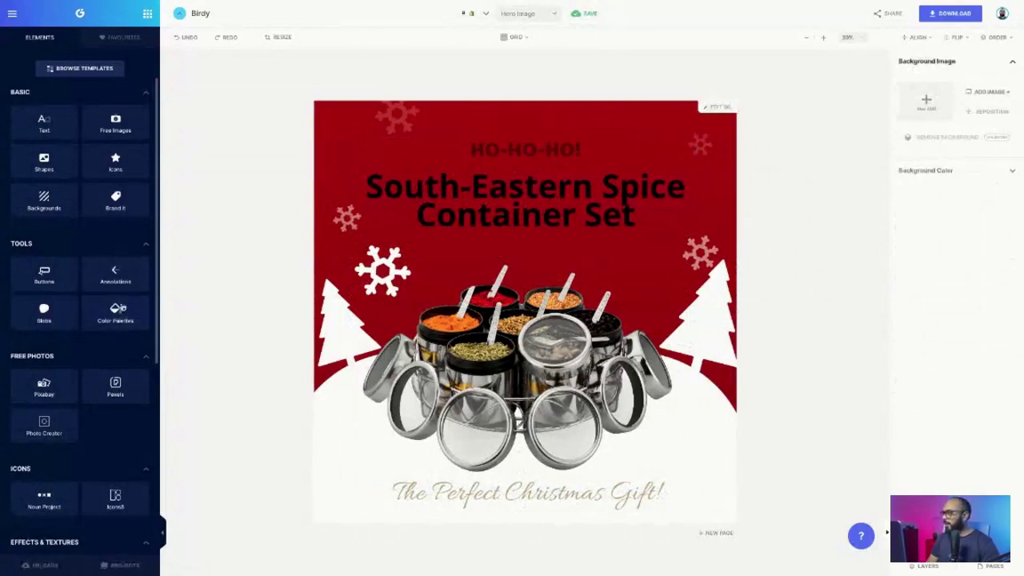
- Browse the colour palette categories, including Retro, Elegant, Corporate, Double Colour, Tech Palette and Green
{"action": "left_click", "coordinate": [118, 312]}
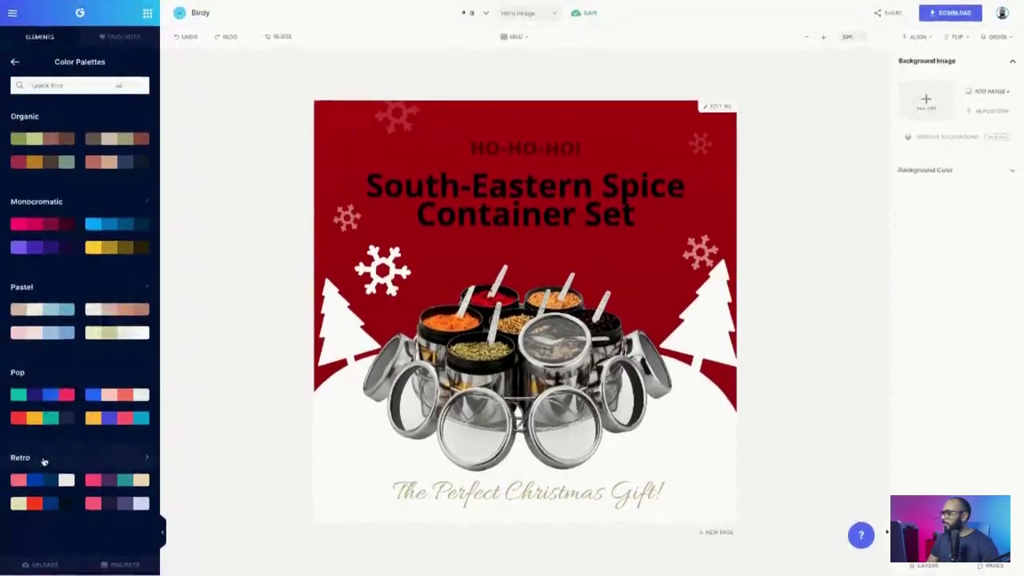
{"action": "left_click", "coordinate": [42, 457]}
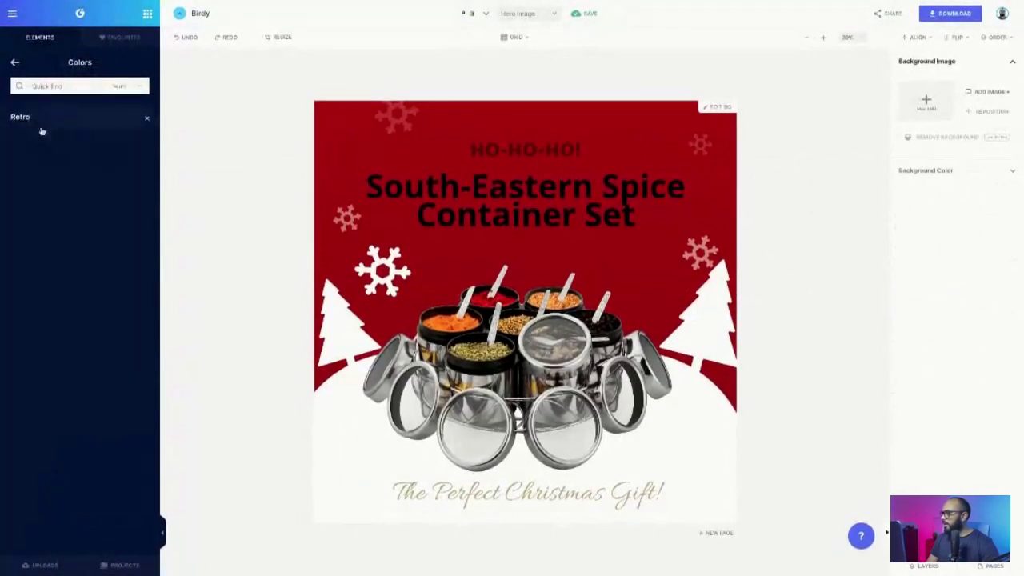
{"action": "left_click", "coordinate": [15, 62]}
{"action": "scroll", "coordinate": [60, 312], "scroll_direction": "down", "scroll_amount": 5}
{"action": "scroll", "coordinate": [60, 313], "scroll_direction": "up", "scroll_amount": 1}
{"action": "scroll", "coordinate": [60, 313], "scroll_direction": "down", "scroll_amount": 1}
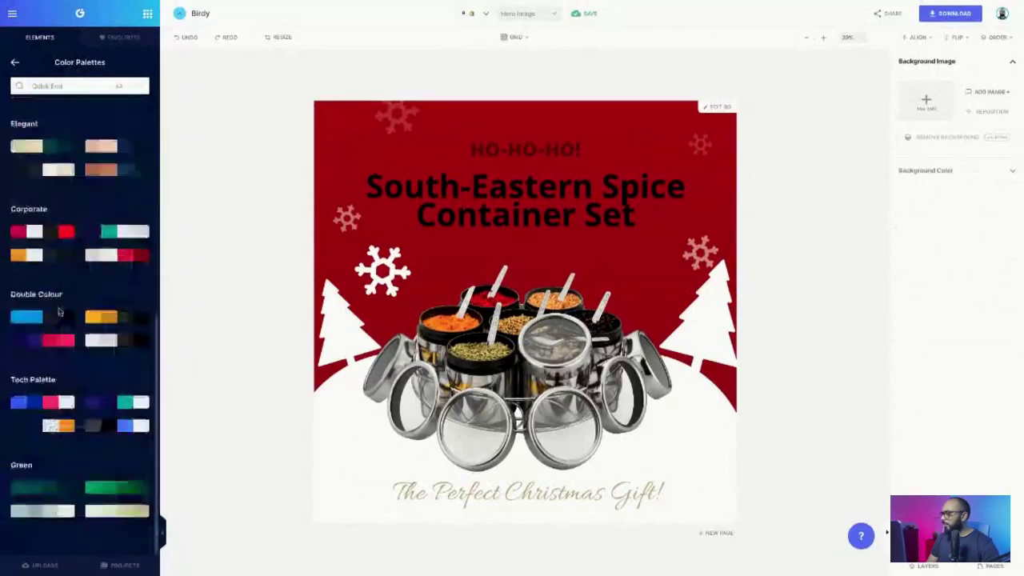
{"action": "scroll", "coordinate": [56, 345], "scroll_direction": "up", "scroll_amount": 2}
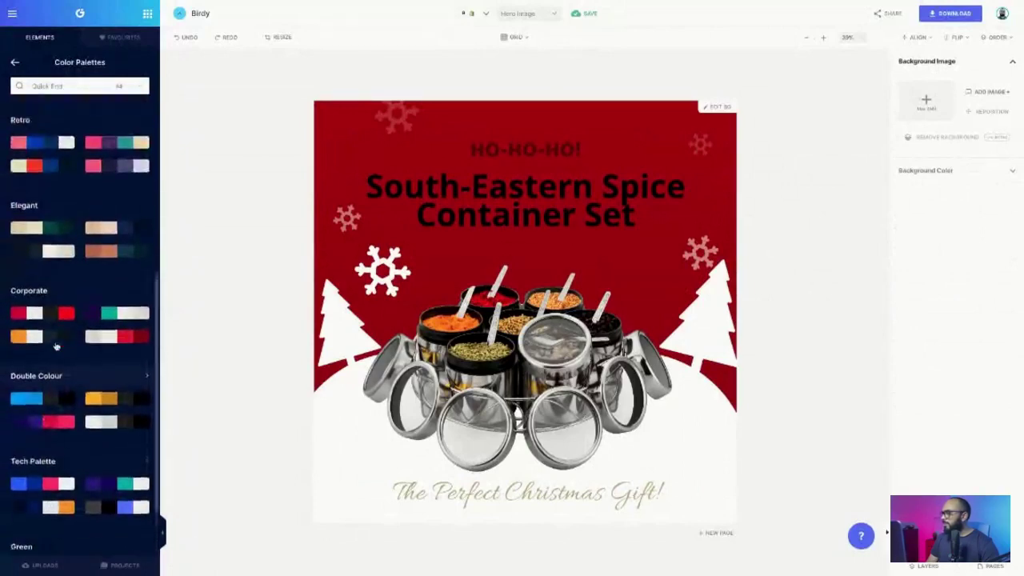
{"action": "scroll", "coordinate": [56, 346], "scroll_direction": "up", "scroll_amount": 6}
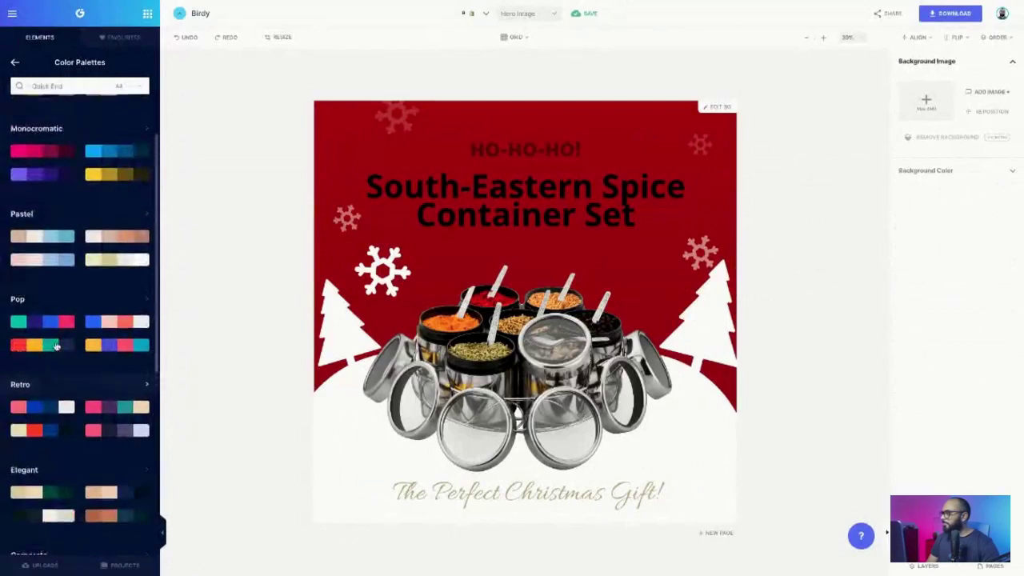
{"action": "scroll", "coordinate": [56, 345], "scroll_direction": "up", "scroll_amount": 2}
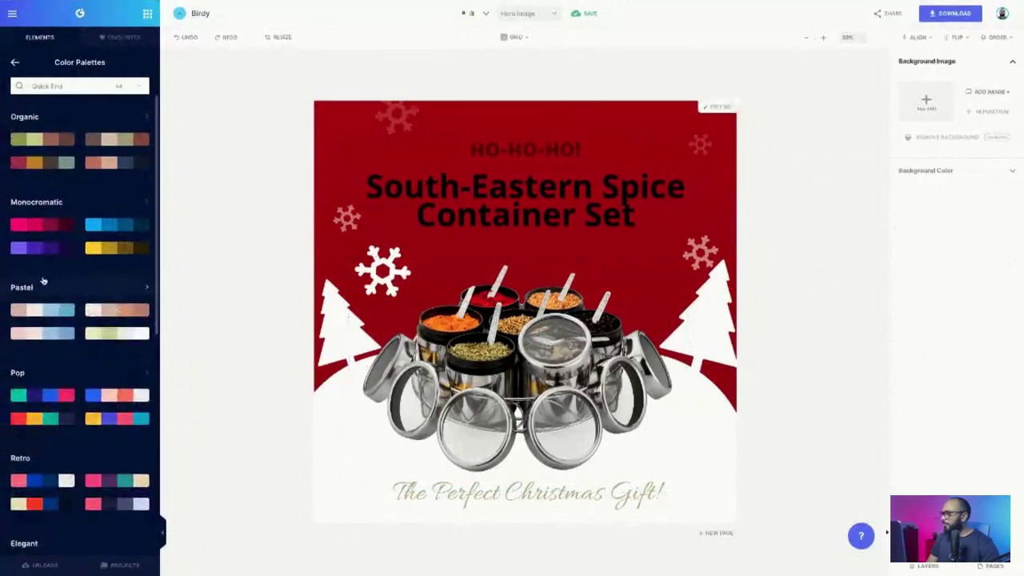
{"action": "scroll", "coordinate": [41, 280], "scroll_direction": "down", "scroll_amount": 4}
{"action": "scroll", "coordinate": [41, 280], "scroll_direction": "up", "scroll_amount": 1}
- Try the Pop palette of red, green, orange and blue on the design, cycling through its colour arrangements
{"action": "left_click", "coordinate": [19, 240]}
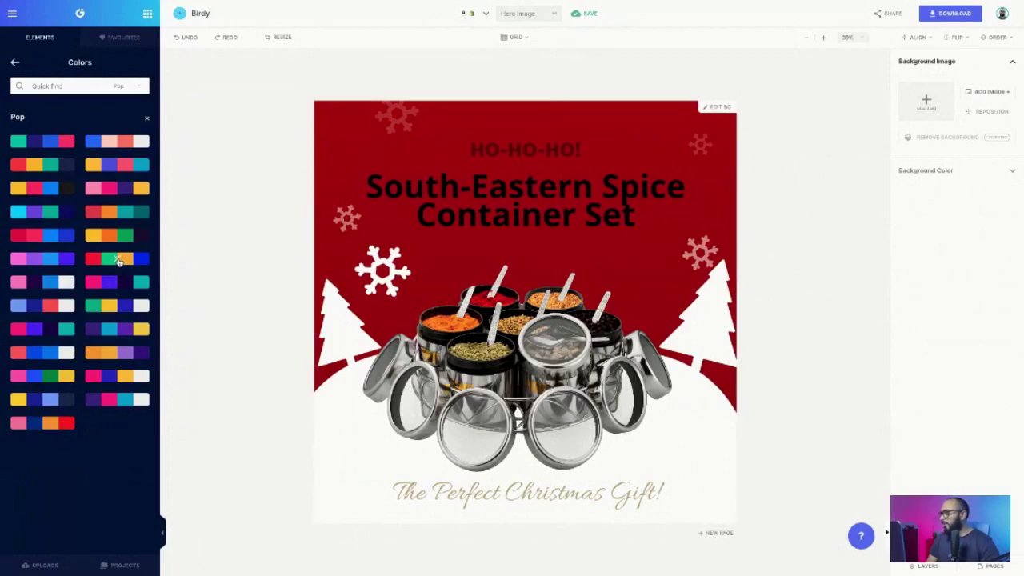
{"action": "left_click", "coordinate": [117, 259]}
{"action": "left_click", "coordinate": [117, 260]}
{"action": "left_click", "coordinate": [118, 259]}
{"action": "left_click", "coordinate": [117, 260]}
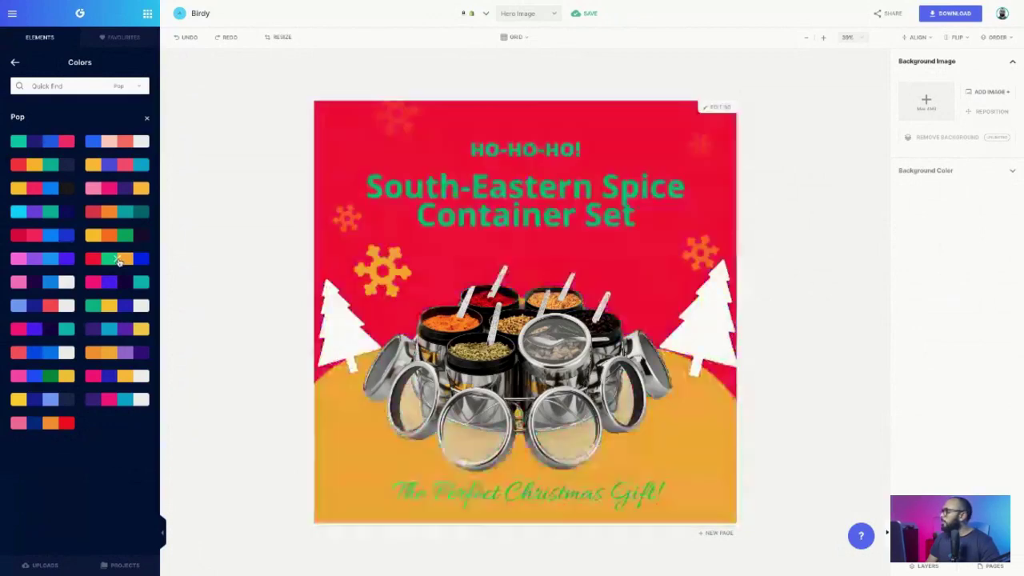
{"action": "left_click", "coordinate": [117, 259]}
{"action": "left_click", "coordinate": [117, 259]}
{"action": "left_click", "coordinate": [118, 260]}
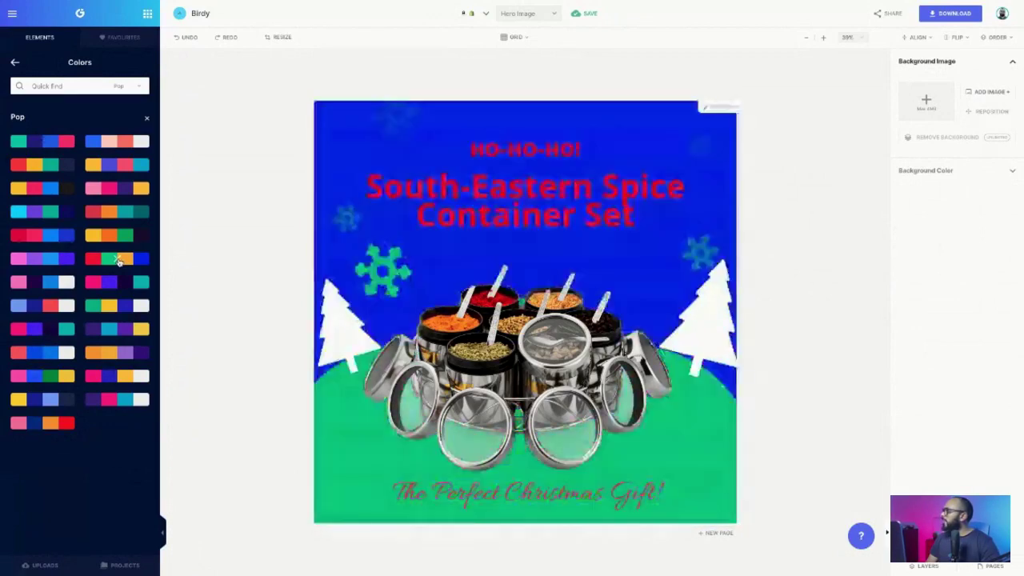
{"action": "left_click", "coordinate": [117, 259]}
{"action": "left_click", "coordinate": [118, 259]}
{"action": "left_click", "coordinate": [118, 259]}
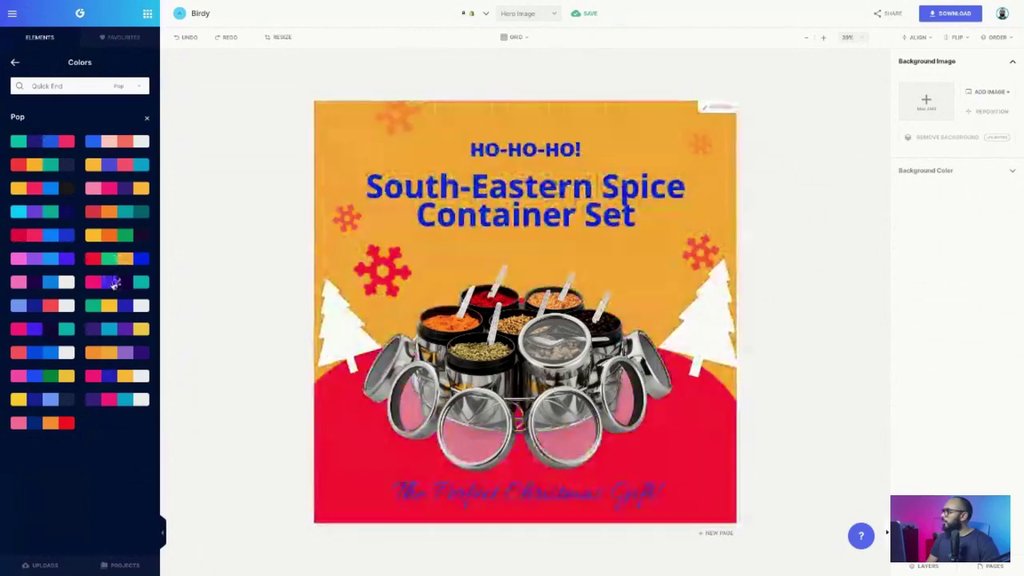
- Try the Pop palettes of pink, violet, navy and teal and of light blue, navy, red and white
{"action": "left_click", "coordinate": [114, 282]}
{"action": "left_click", "coordinate": [114, 282]}
{"action": "left_click", "coordinate": [115, 282]}
{"action": "left_click", "coordinate": [36, 311]}
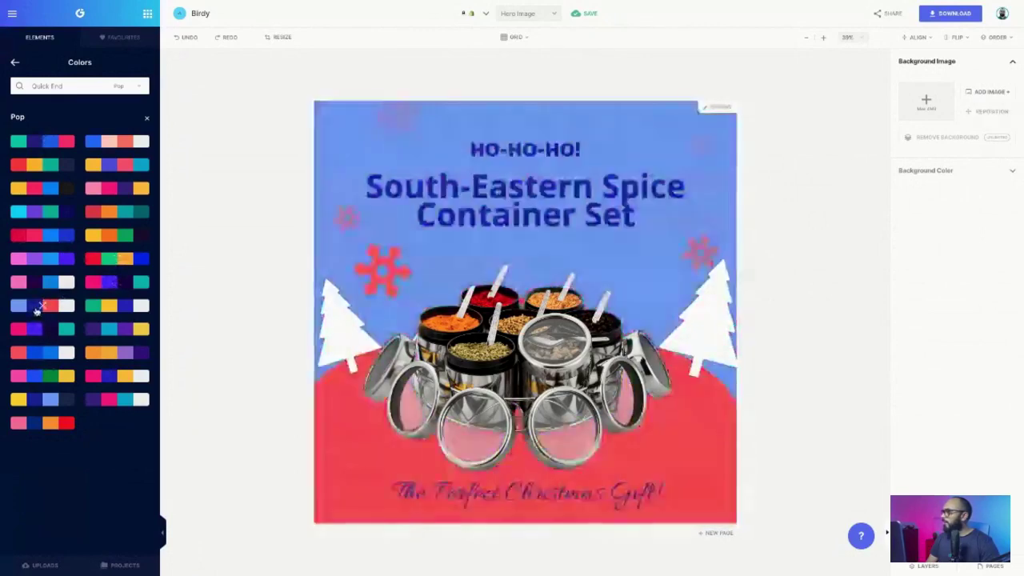
- Try the Pop palette of red, orange and two teals, cycling through its colour arrangements on the design
{"action": "left_click", "coordinate": [116, 212]}
{"action": "left_click", "coordinate": [117, 213]}
{"action": "left_click", "coordinate": [118, 214]}
{"action": "left_click", "coordinate": [117, 214]}
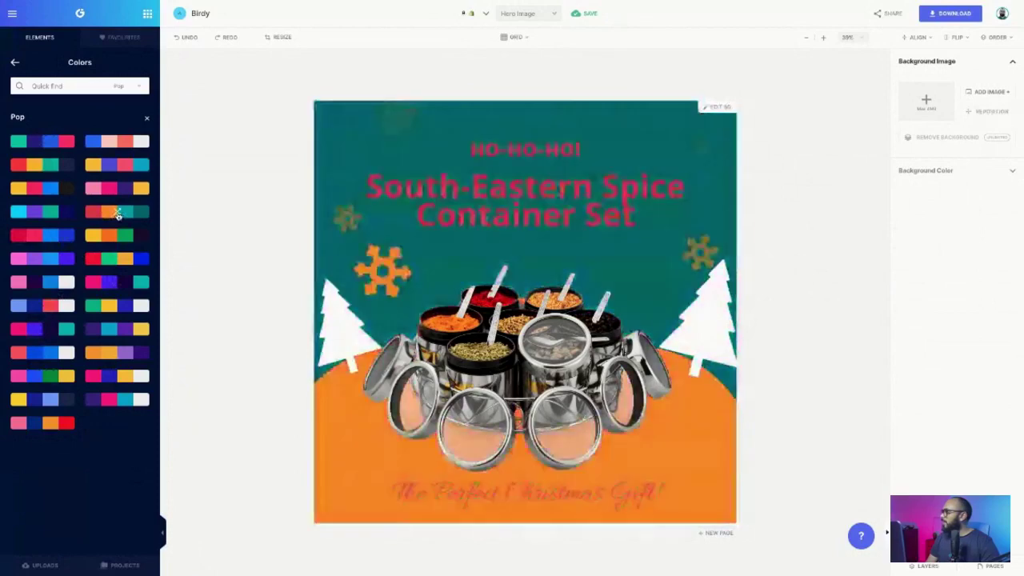
{"action": "left_click", "coordinate": [118, 215]}
{"action": "left_click", "coordinate": [118, 214]}
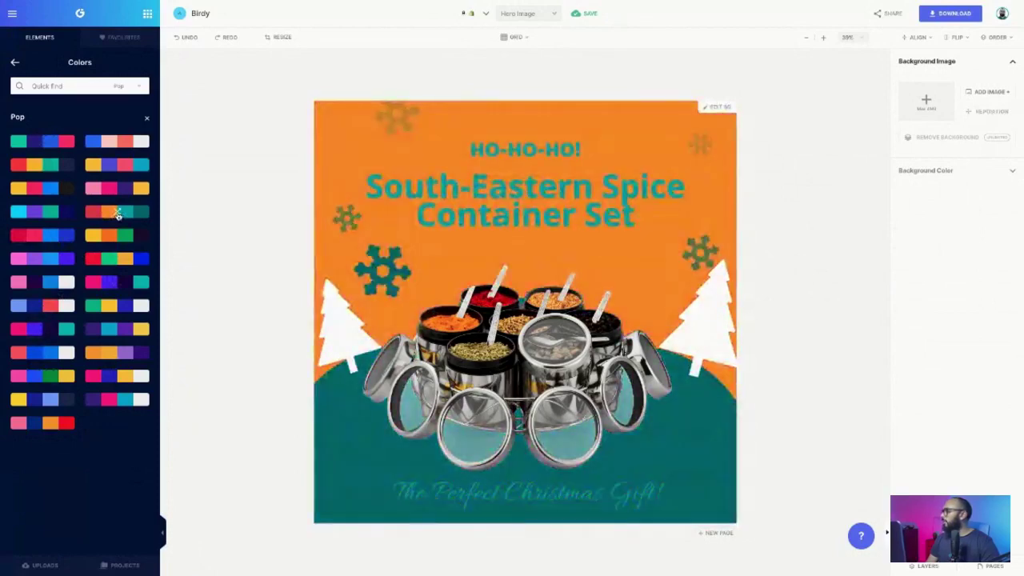
{"action": "left_click", "coordinate": [117, 214]}
{"action": "left_click", "coordinate": [118, 214]}
{"action": "left_click", "coordinate": [118, 214]}
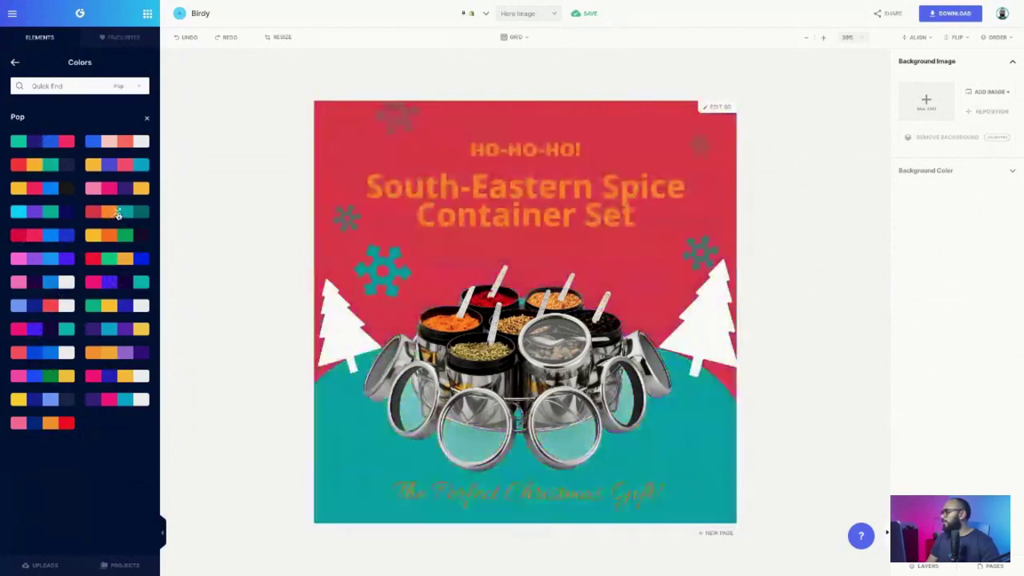
{"action": "left_click", "coordinate": [117, 215]}
{"action": "left_click", "coordinate": [117, 214]}
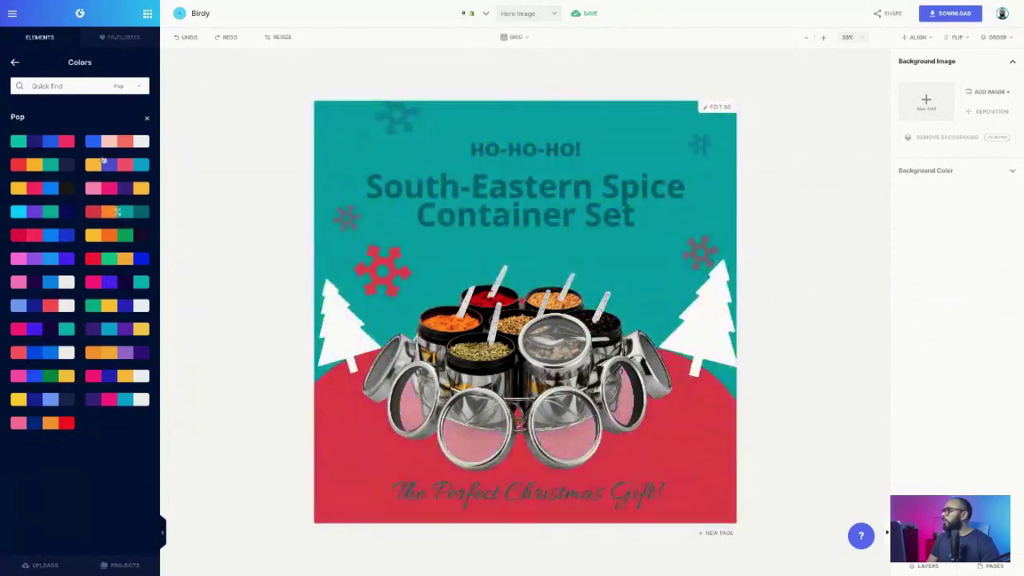
- Try the Pop palette of blue, light pink, coral and white, shuffling how its colours are distributed
{"action": "left_click", "coordinate": [110, 144]}
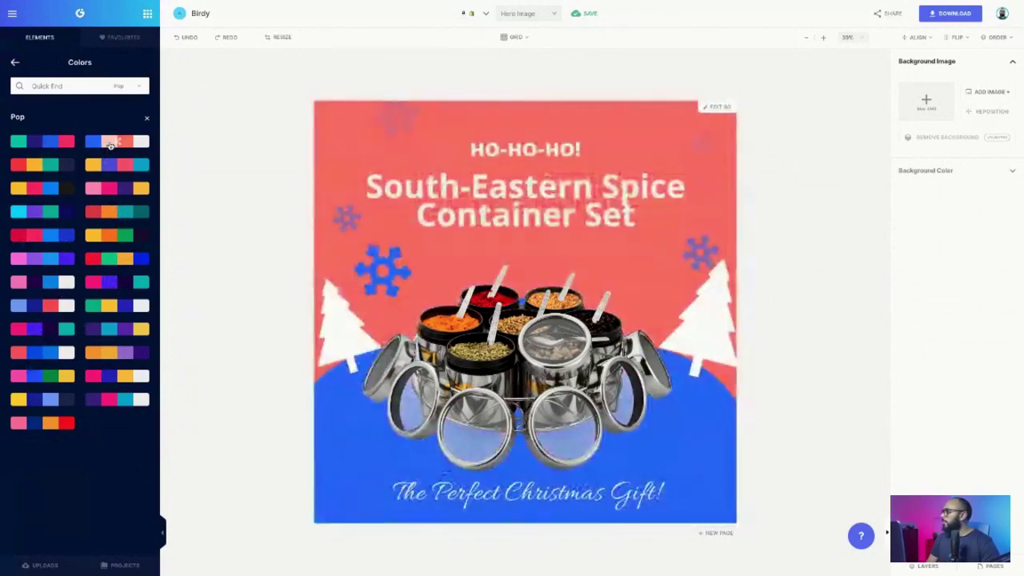
{"action": "left_click", "coordinate": [111, 145]}
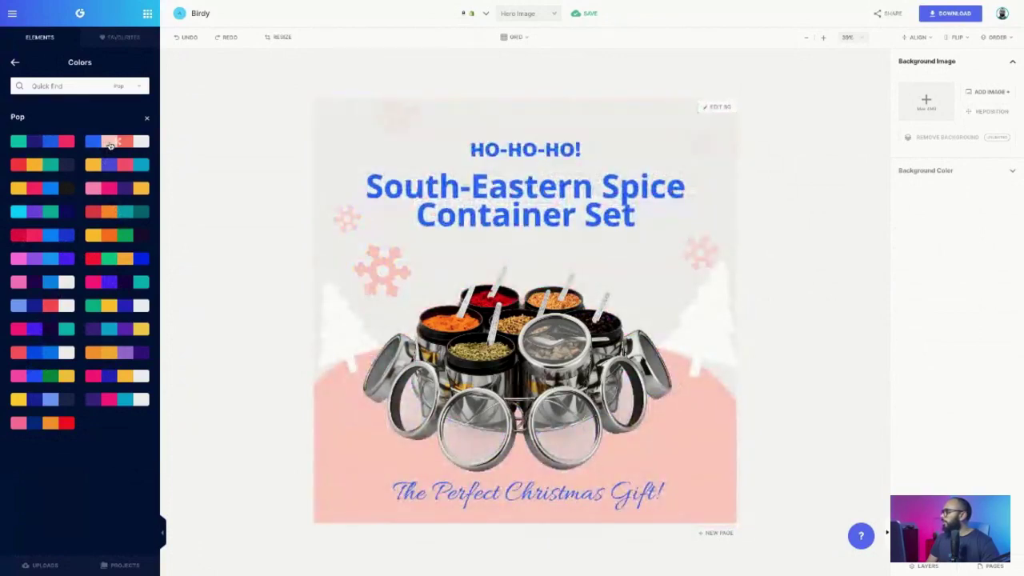
{"action": "left_click", "coordinate": [110, 145]}
{"action": "left_click", "coordinate": [111, 145]}
{"action": "left_click", "coordinate": [111, 144]}
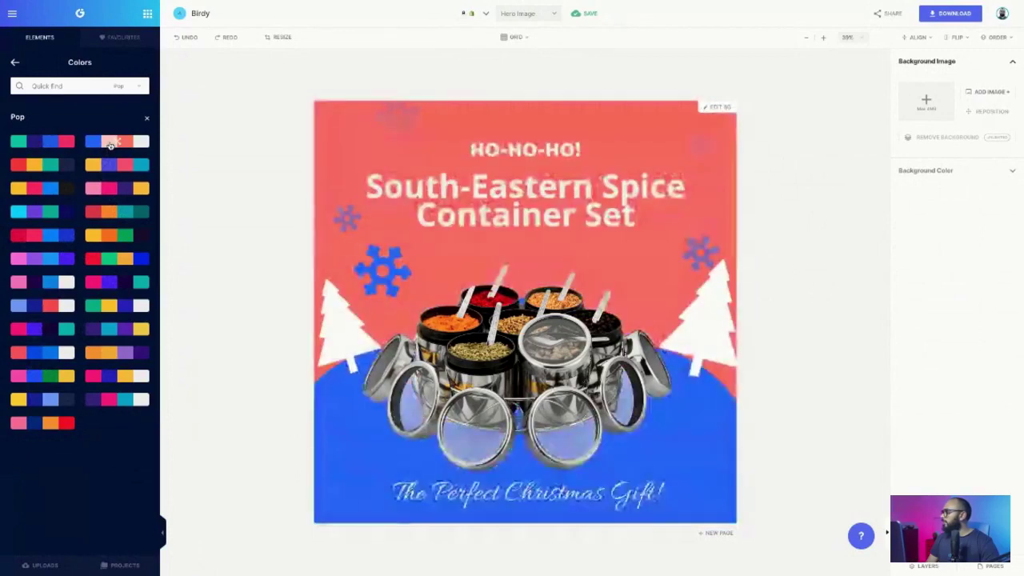
{"action": "left_click", "coordinate": [110, 145]}
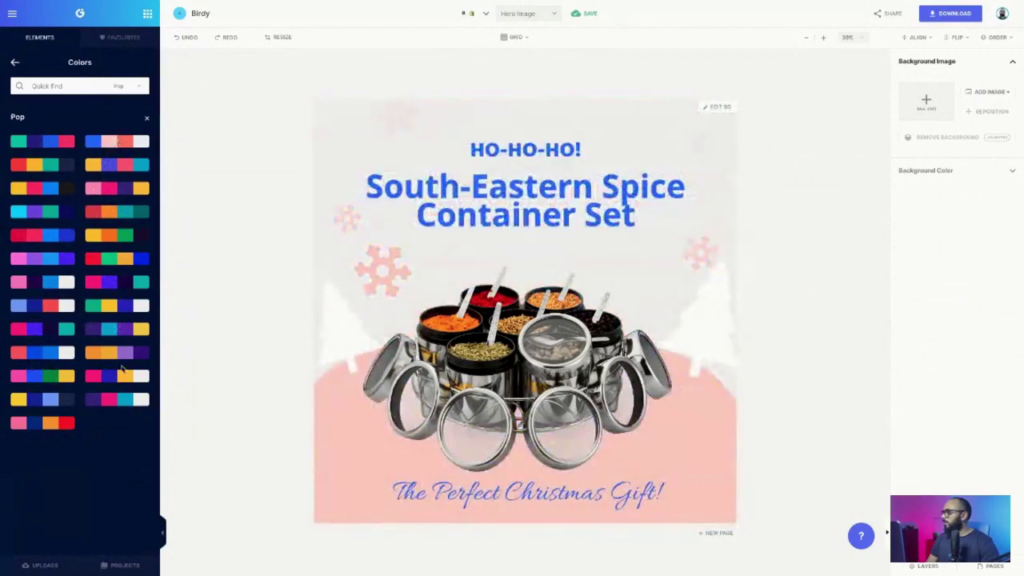
- Try the Pop palette of two oranges and two purples in different colour arrangements
{"action": "left_click", "coordinate": [114, 354]}
{"action": "left_click", "coordinate": [115, 353]}
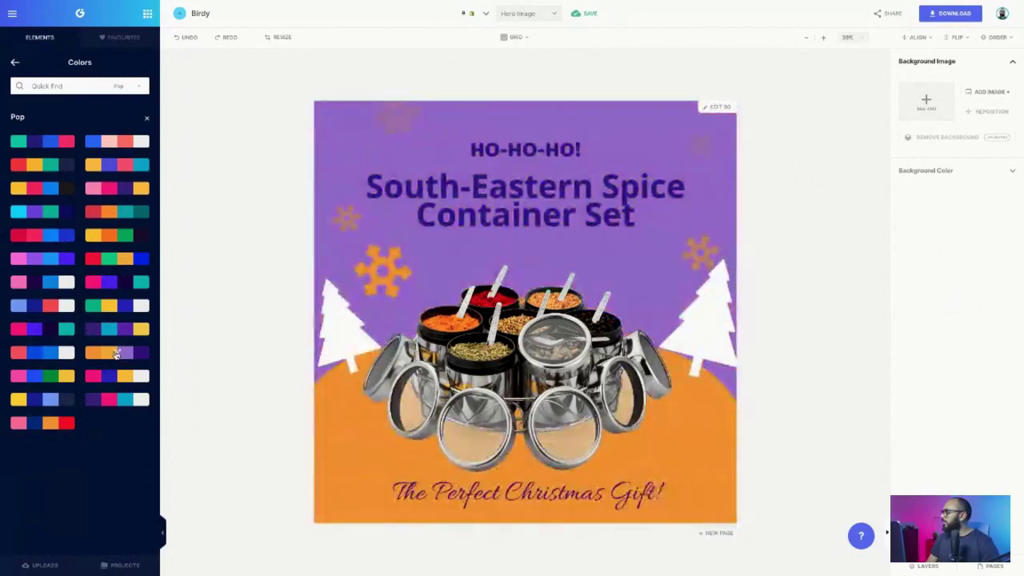
{"action": "left_click", "coordinate": [115, 354]}
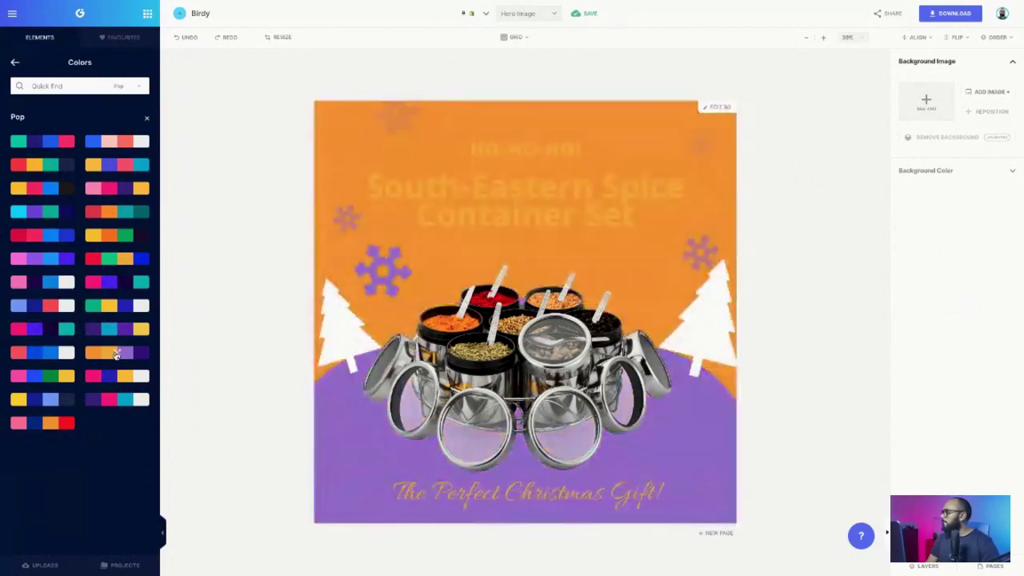
- Try the Pop palette of dark purple, pink, turquoise and white, cycling its colours across the design
{"action": "left_click", "coordinate": [103, 402]}
{"action": "left_click", "coordinate": [104, 402]}
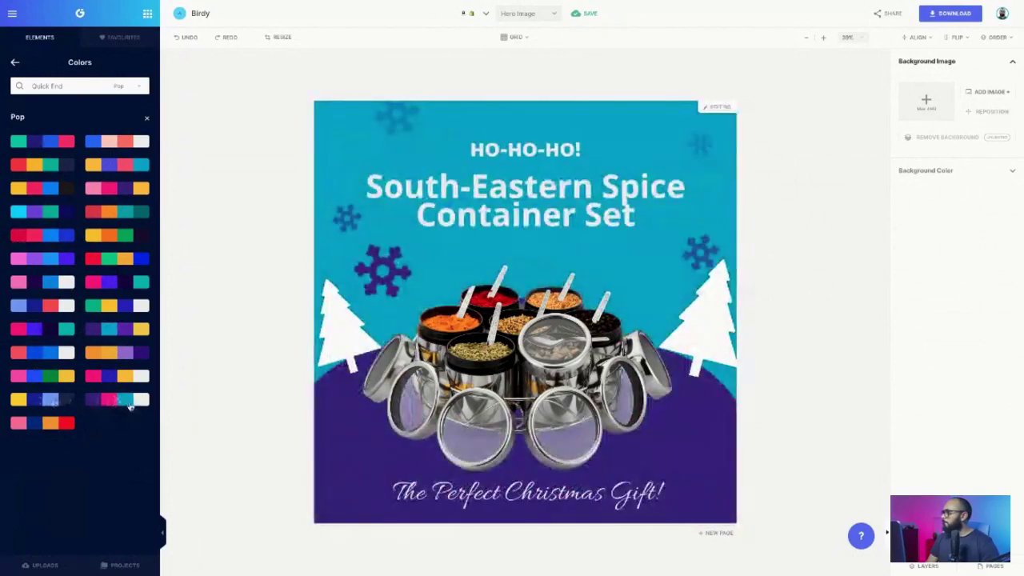
{"action": "left_click", "coordinate": [116, 402]}
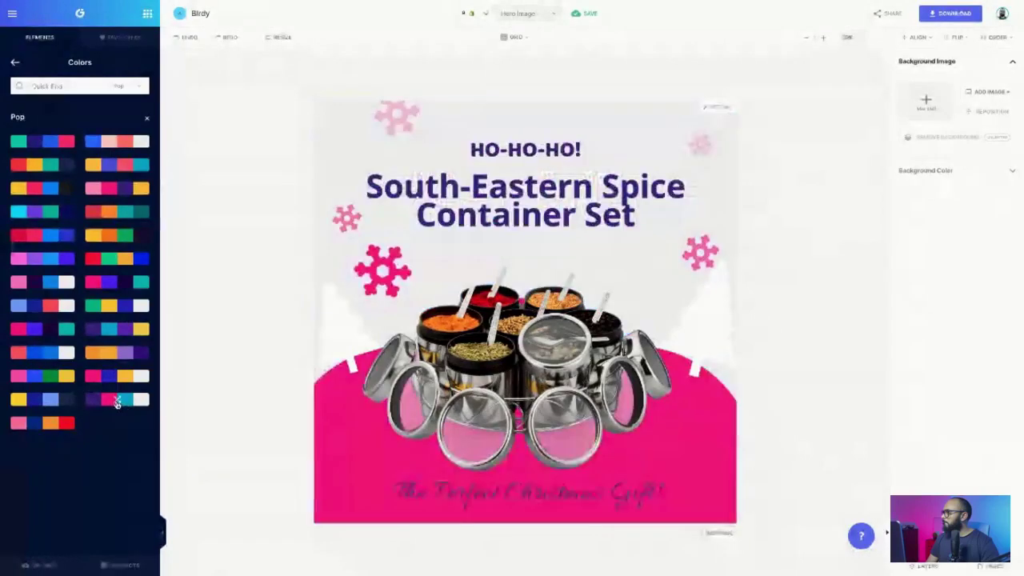
{"action": "left_click", "coordinate": [116, 402]}
{"action": "left_click", "coordinate": [116, 402]}
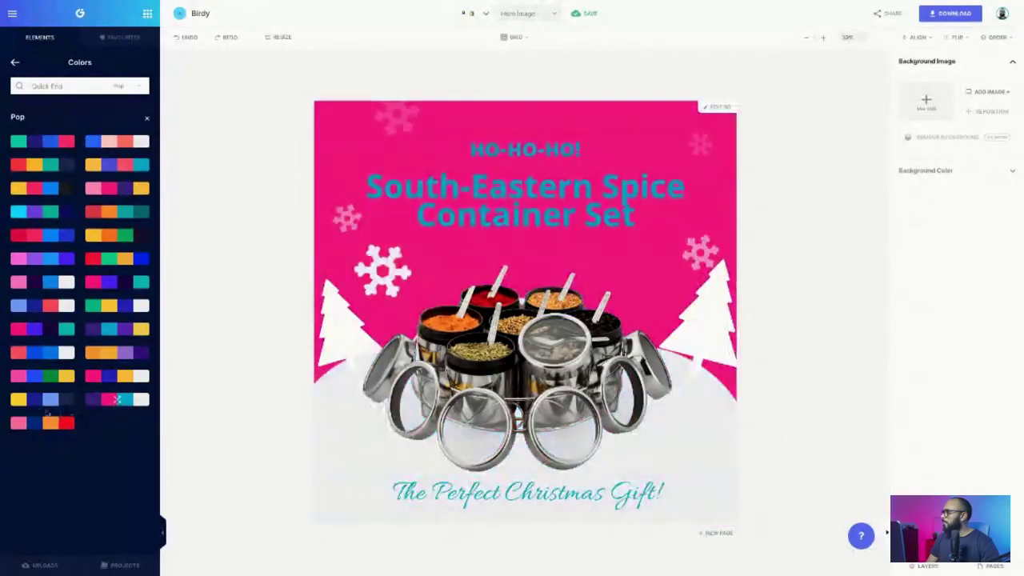
- Try the Pop palette of yellow, dark blue, light blue and navy in different colour arrangements
{"action": "left_click", "coordinate": [38, 403]}
{"action": "left_click", "coordinate": [40, 402]}
{"action": "left_click", "coordinate": [40, 401]}
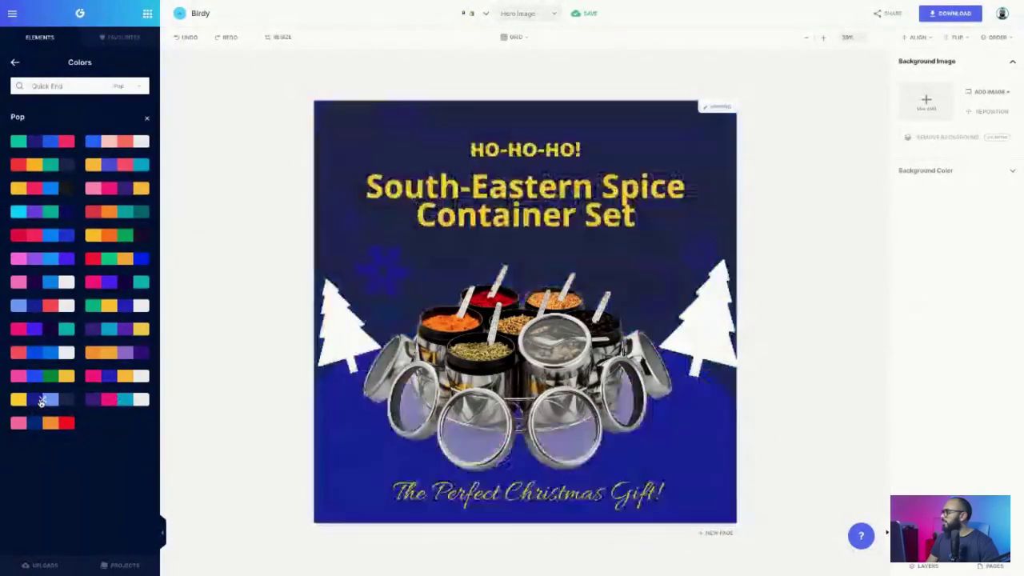
{"action": "left_click", "coordinate": [42, 401]}
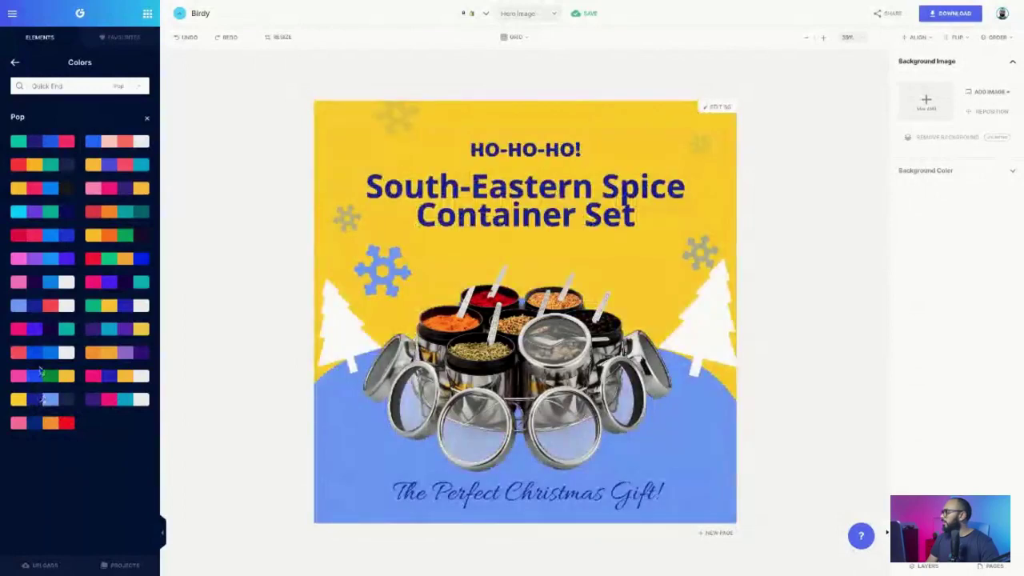
- Try the Pop palette of pink, blue, green and yellow, shuffling its colours across the design
{"action": "left_click", "coordinate": [41, 373]}
{"action": "left_click", "coordinate": [41, 374]}
{"action": "left_click", "coordinate": [40, 373]}
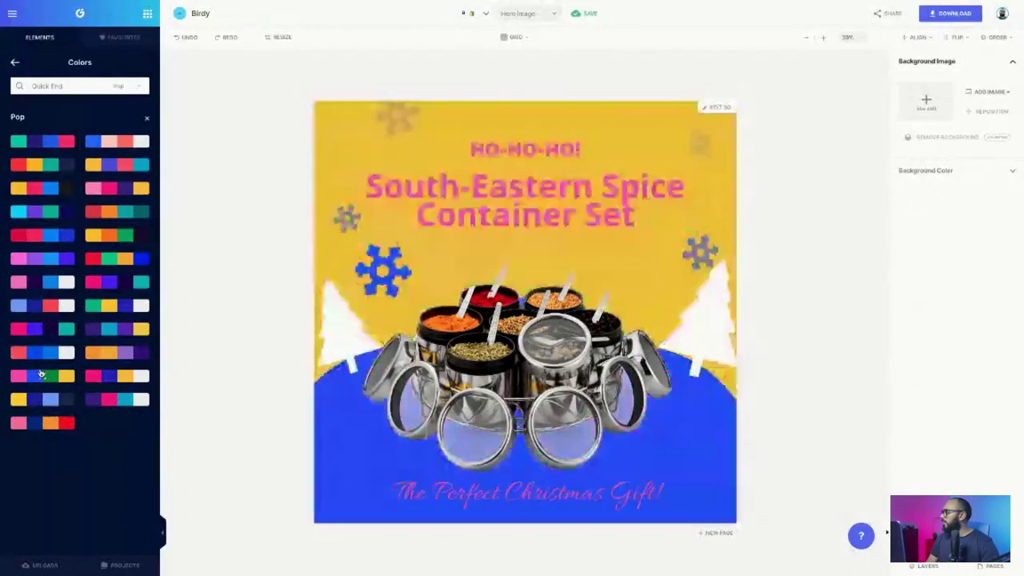
{"action": "left_click", "coordinate": [41, 375]}
{"action": "left_click", "coordinate": [41, 374]}
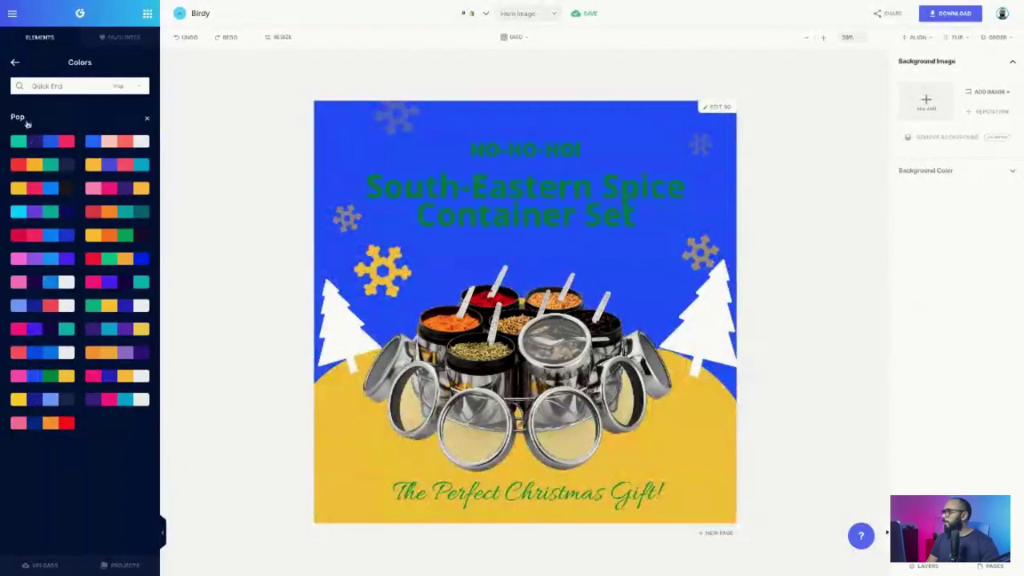
- Return to the palette categories and try the Pastel palette running from off-white to brown
{"action": "left_click", "coordinate": [14, 63]}
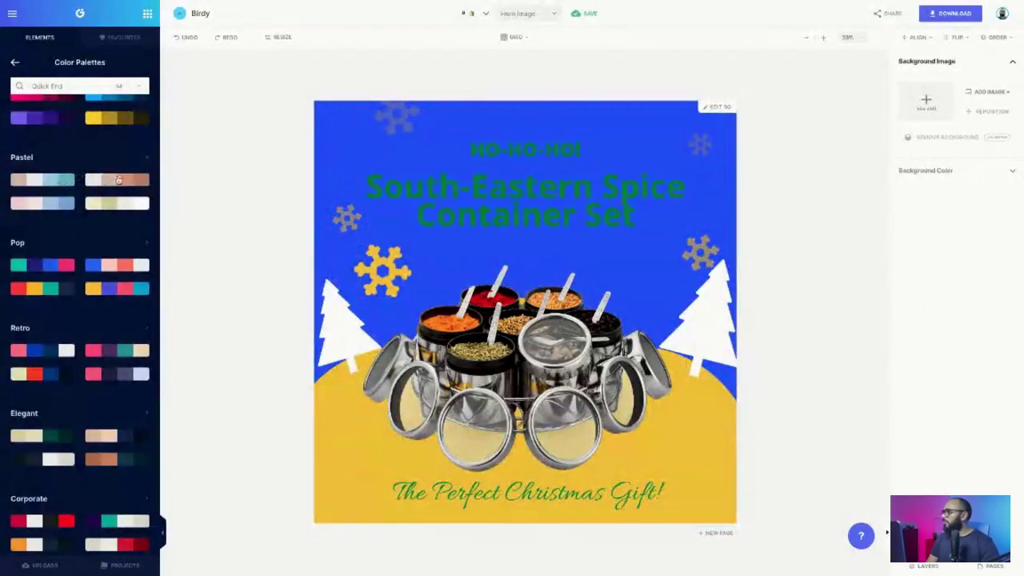
{"action": "left_click", "coordinate": [118, 179]}
{"action": "left_click", "coordinate": [118, 179]}
{"action": "left_click", "coordinate": [118, 180]}
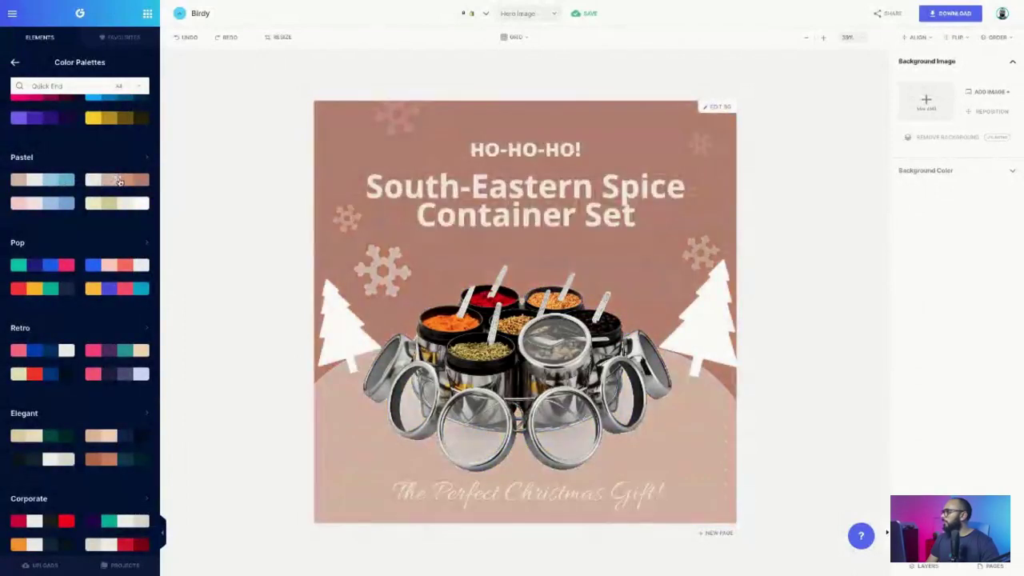
{"action": "left_click", "coordinate": [117, 181]}
- Show all Pastel palettes and apply the turquoise and pink one to the design
{"action": "left_click", "coordinate": [23, 158]}
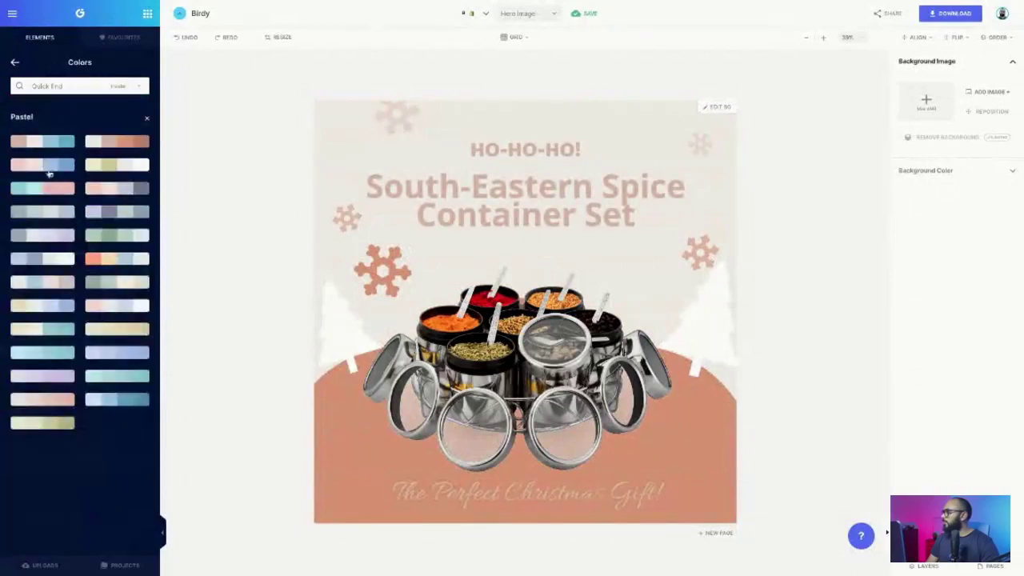
{"action": "left_click", "coordinate": [41, 189]}
{"action": "left_click", "coordinate": [41, 189]}
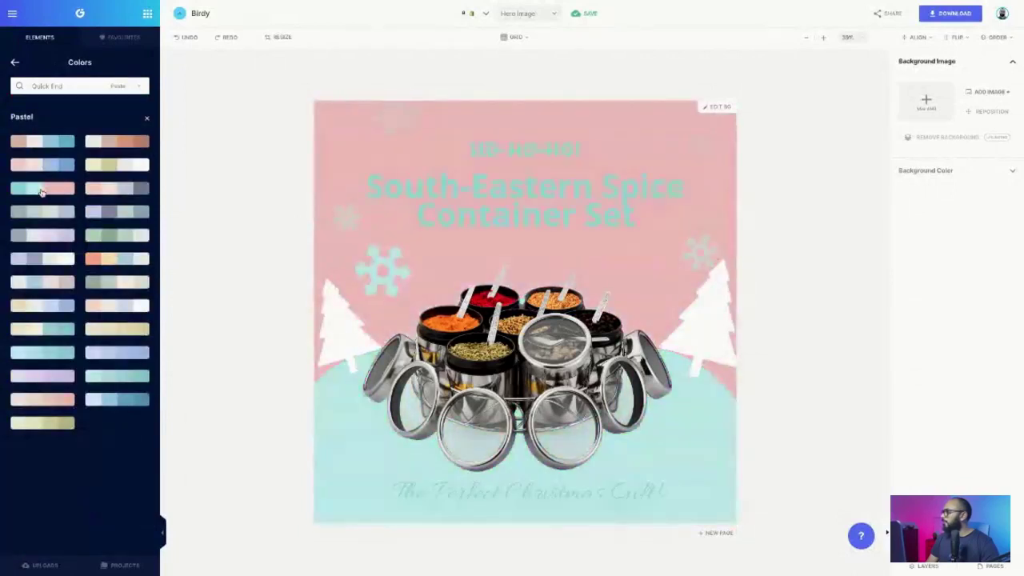
- Rearrange the turquoise and pink palette's colours, and try the Pastel palette of orange, yellow, light blue and off-white
{"action": "left_click", "coordinate": [42, 190]}
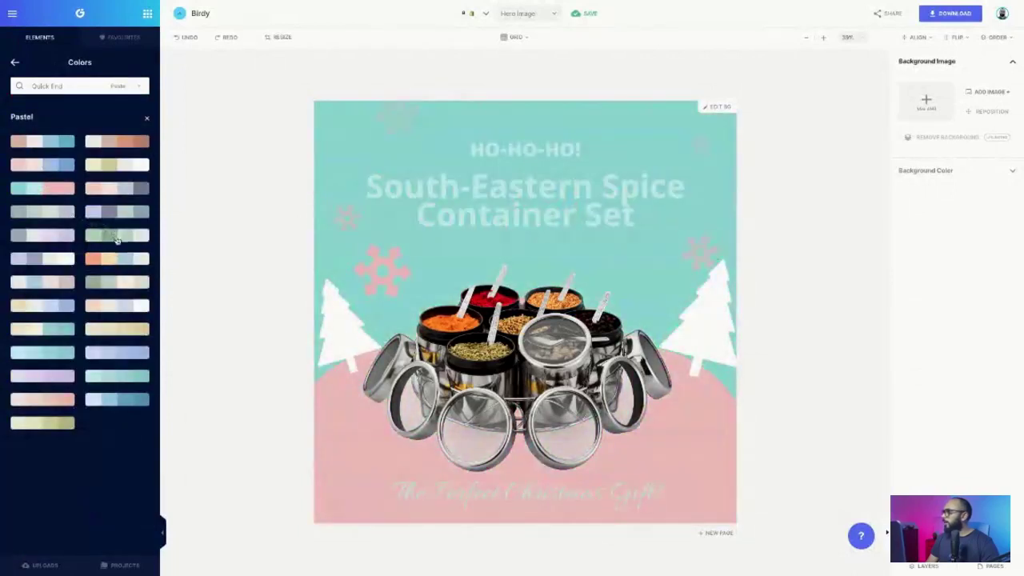
{"action": "left_click", "coordinate": [118, 259]}
{"action": "left_click", "coordinate": [118, 258]}
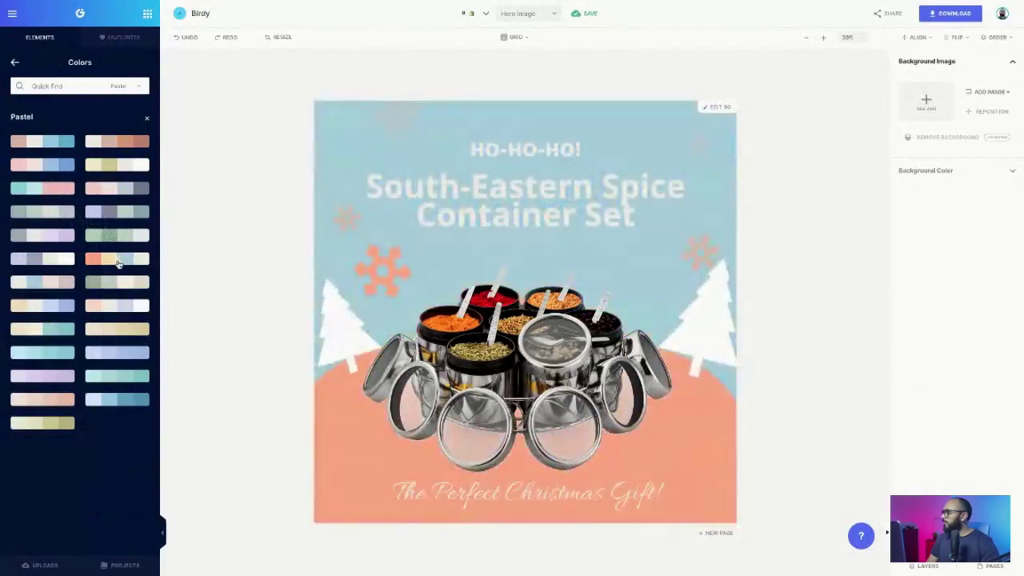
{"action": "left_click", "coordinate": [118, 258]}
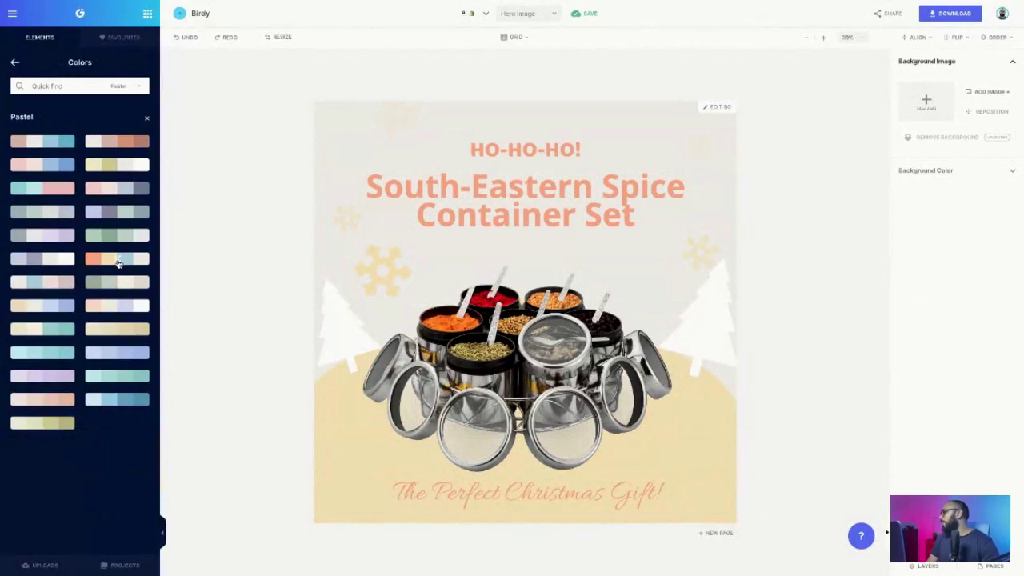
- Try the Pastel palette of peach, cream, lavender and white, shuffling its colours across the design
{"action": "left_click", "coordinate": [123, 305]}
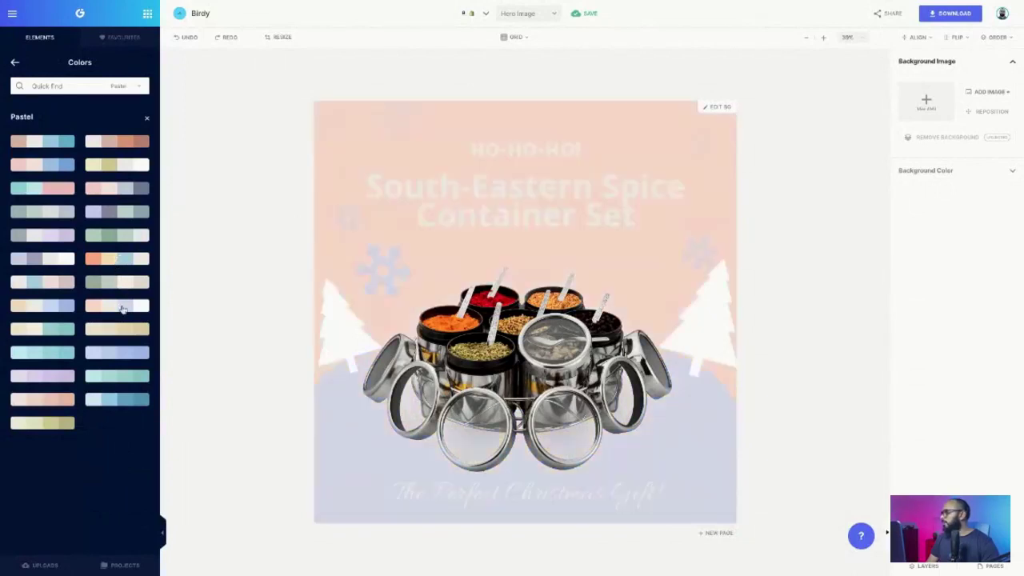
{"action": "left_click", "coordinate": [122, 308]}
{"action": "left_click", "coordinate": [123, 308]}
{"action": "left_click", "coordinate": [122, 308]}
{"action": "left_click", "coordinate": [122, 308]}
{"action": "left_click", "coordinate": [122, 308]}
{"action": "left_click", "coordinate": [122, 308]}
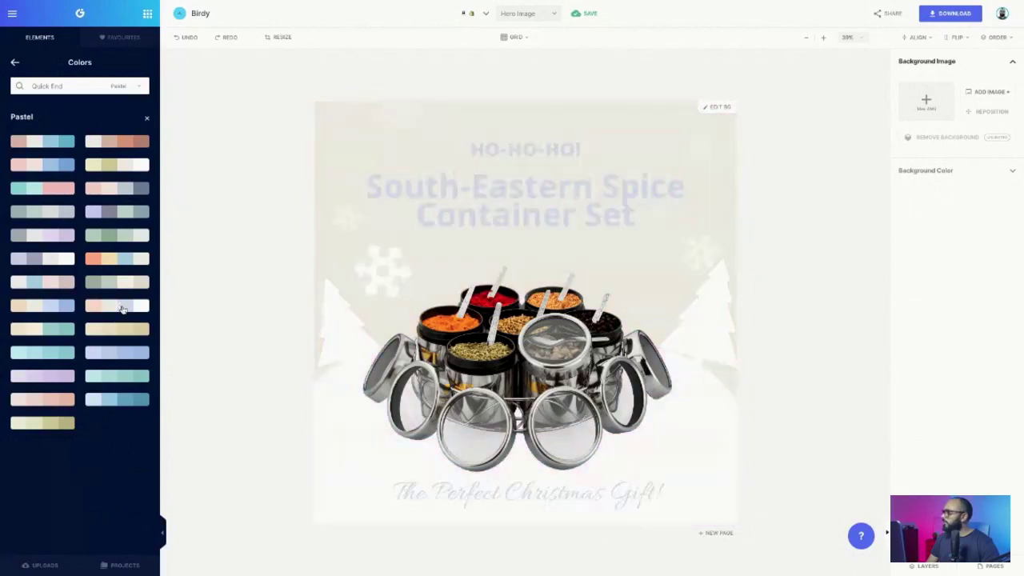
{"action": "left_click", "coordinate": [122, 308]}
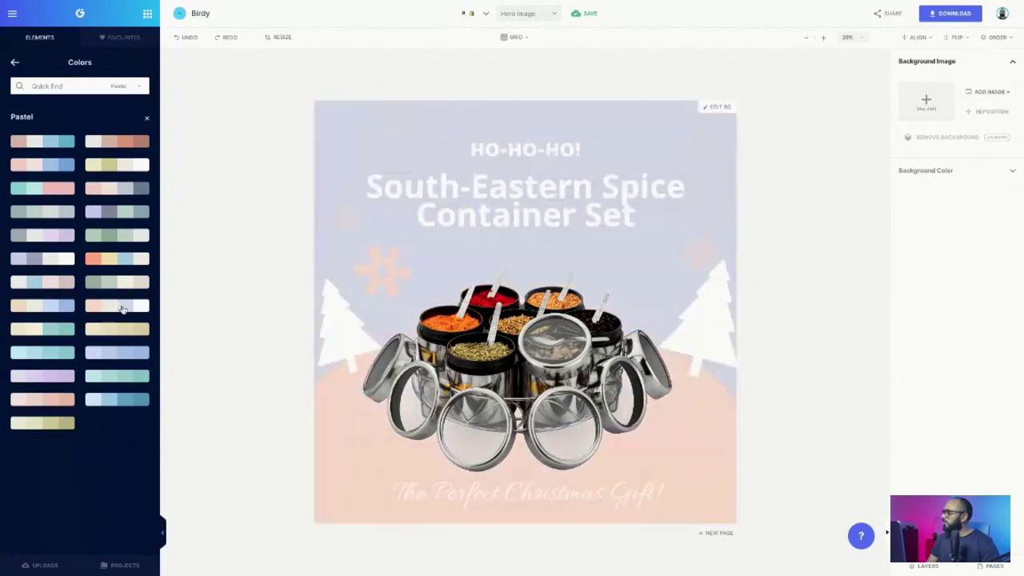
- Apply the Pastel palette of beige, cream, light blue and blue, shuffling to a cream background with blue hill and snowflakes
{"action": "left_click", "coordinate": [32, 307]}
{"action": "left_click", "coordinate": [32, 307]}
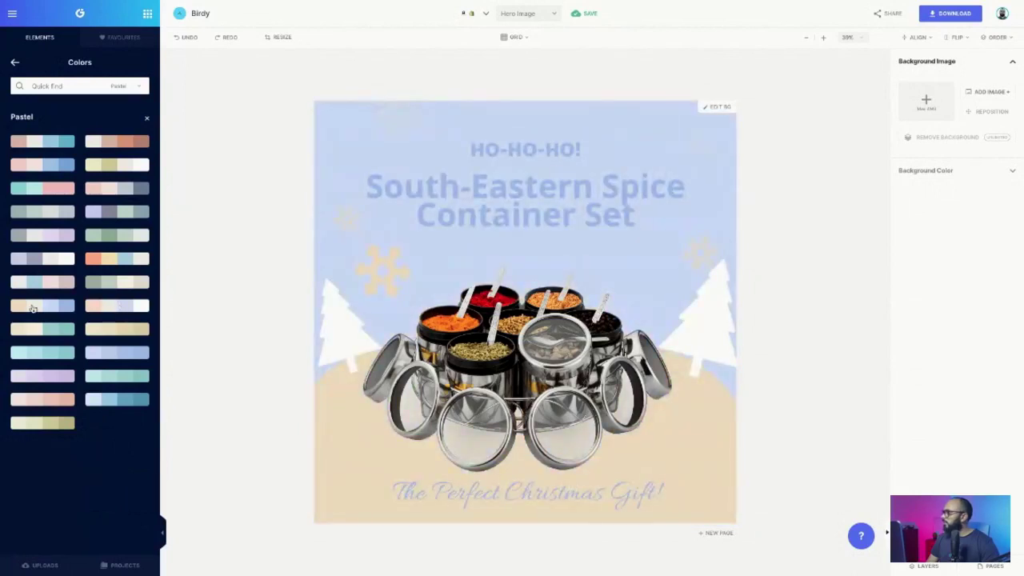
{"action": "left_click", "coordinate": [32, 307]}
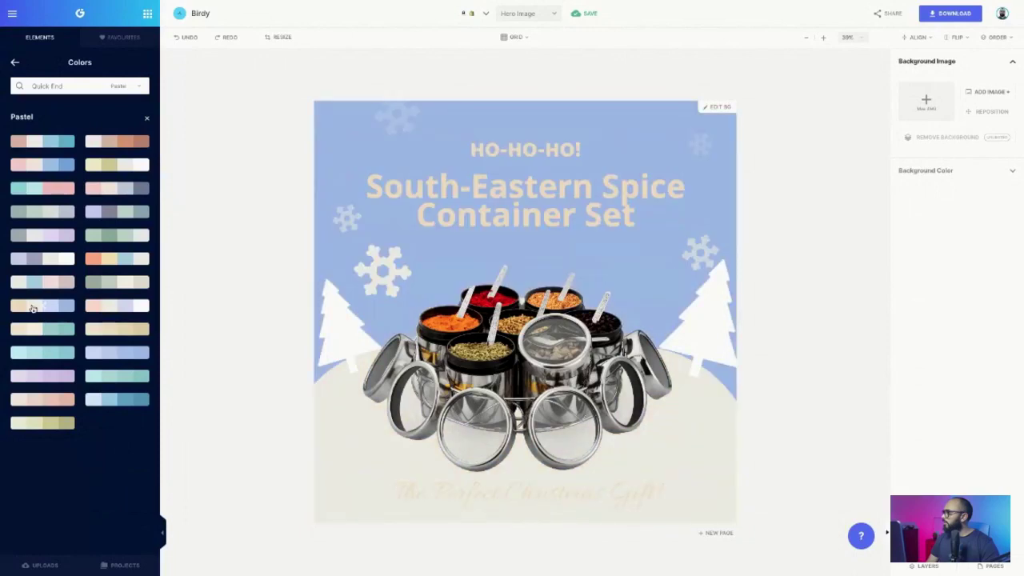
{"action": "left_click", "coordinate": [32, 307]}
{"action": "left_click", "coordinate": [32, 307]}
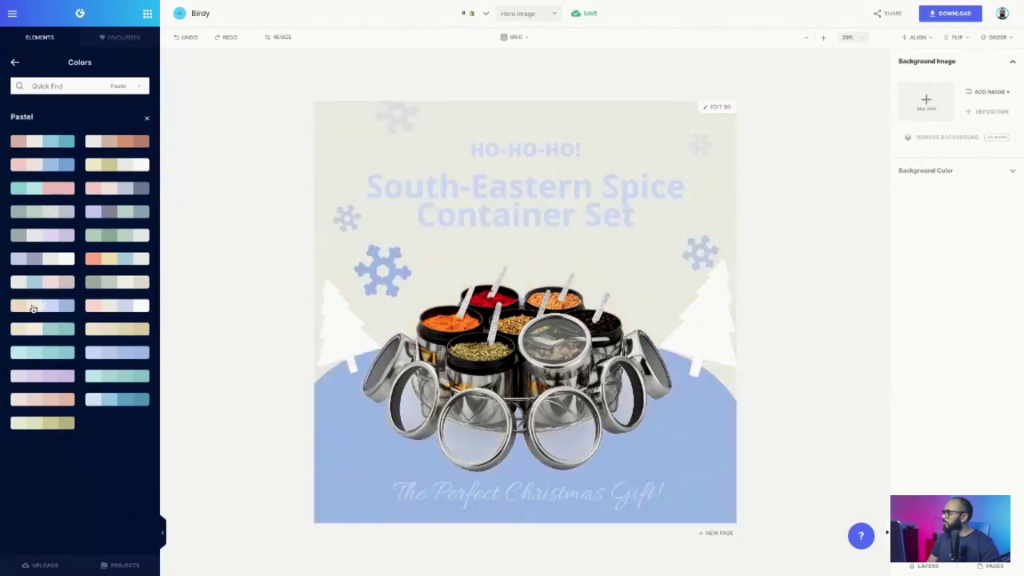
{"action": "left_click", "coordinate": [32, 307]}
{"action": "left_click", "coordinate": [32, 307]}
{"action": "left_click", "coordinate": [32, 307]}
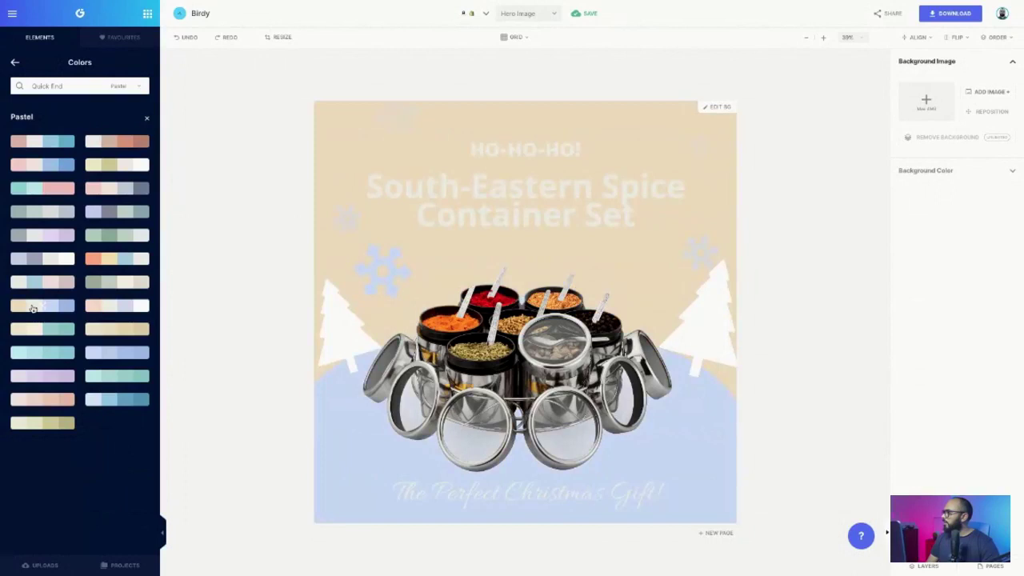
{"action": "left_click", "coordinate": [32, 307]}
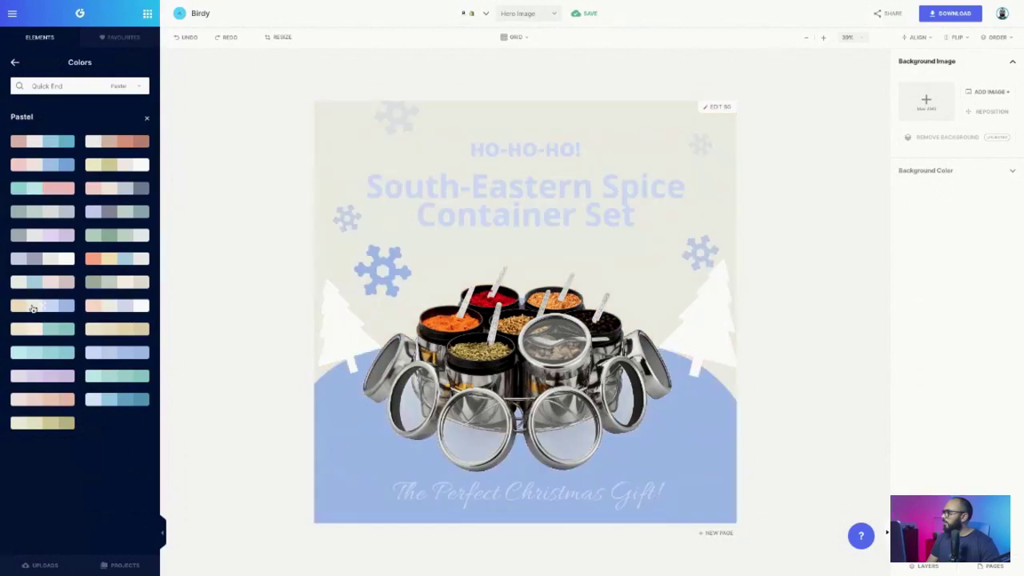
- Close the Pastel palettes and return to the main list of design elements
{"action": "left_click", "coordinate": [148, 119]}
{"action": "scroll", "coordinate": [48, 154], "scroll_direction": "up", "scroll_amount": 2}
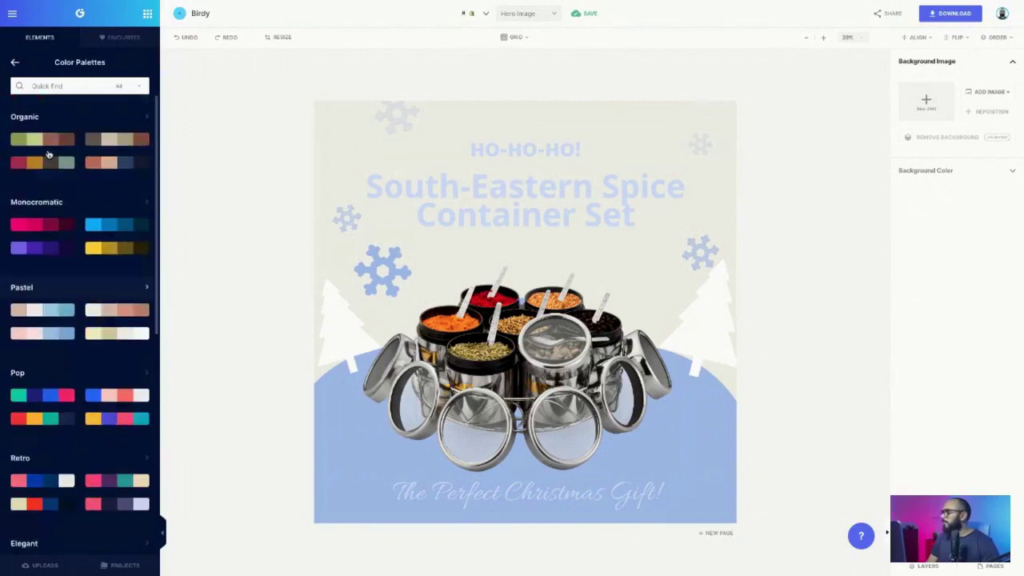
{"action": "left_click", "coordinate": [15, 62]}
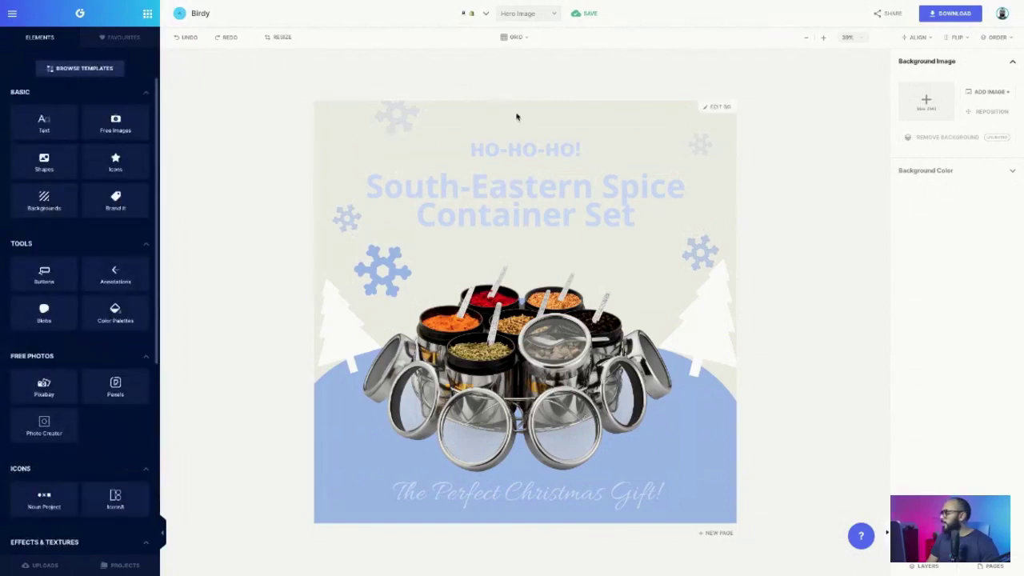
- Try black as the design's background colour
{"action": "left_click", "coordinate": [934, 172]}
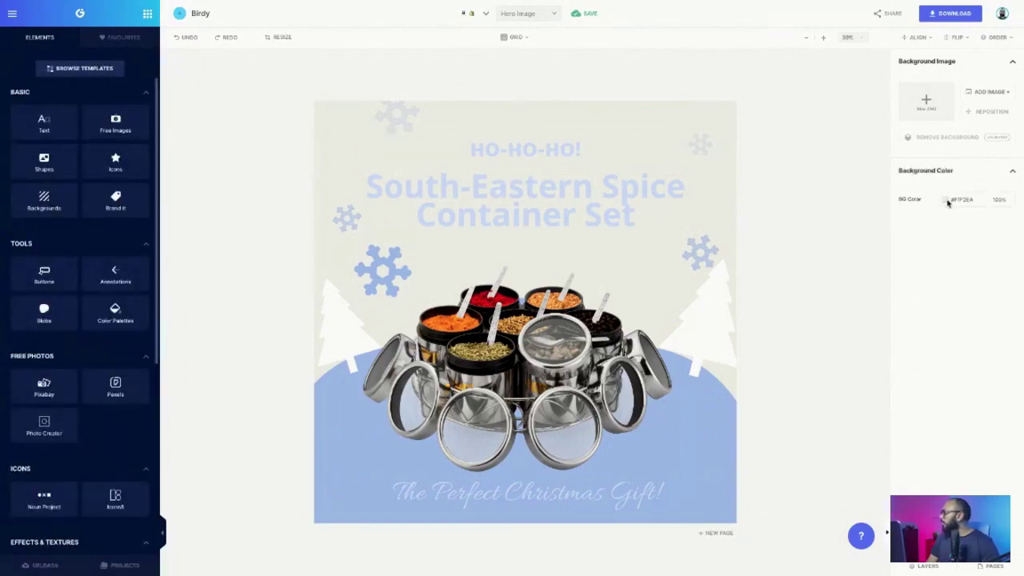
{"action": "left_click", "coordinate": [946, 200]}
{"action": "left_click", "coordinate": [233, 180]}
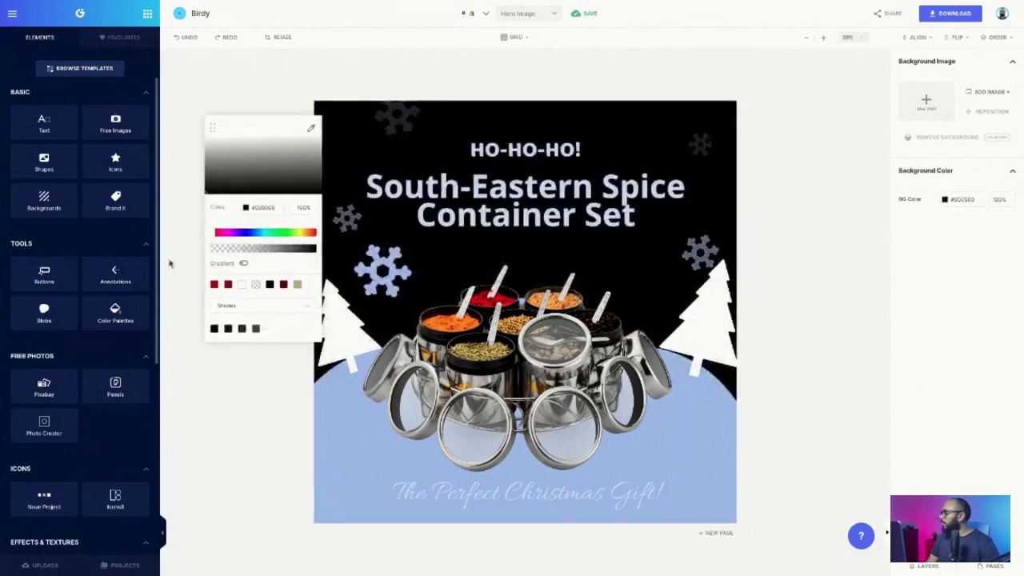
{"action": "left_click_drag", "start_coordinate": [229, 168], "coordinate": [195, 296]}
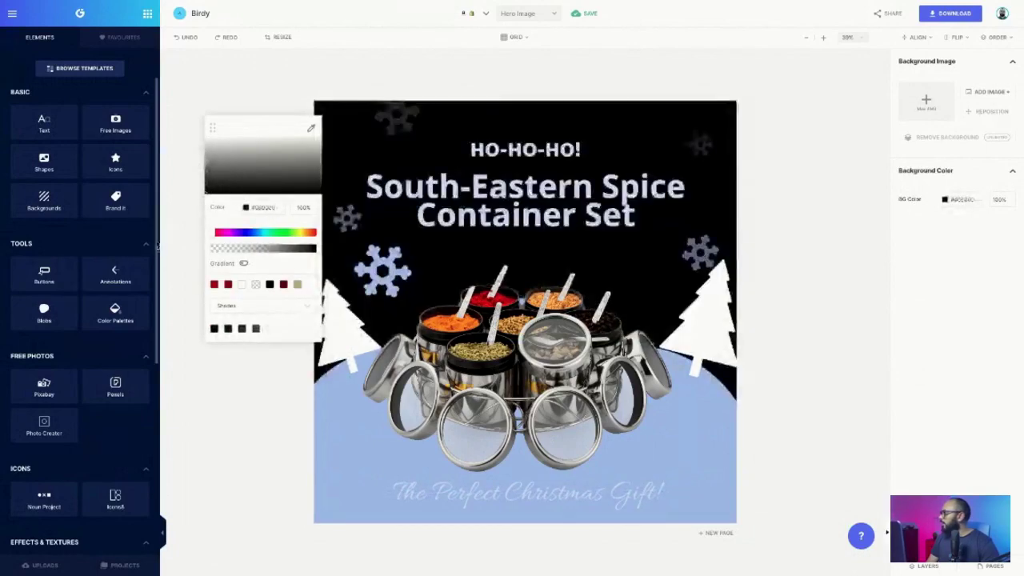
- Try a dark grey fill, #343434, on the hill shape beneath the spice containers
{"action": "left_click", "coordinate": [323, 422]}
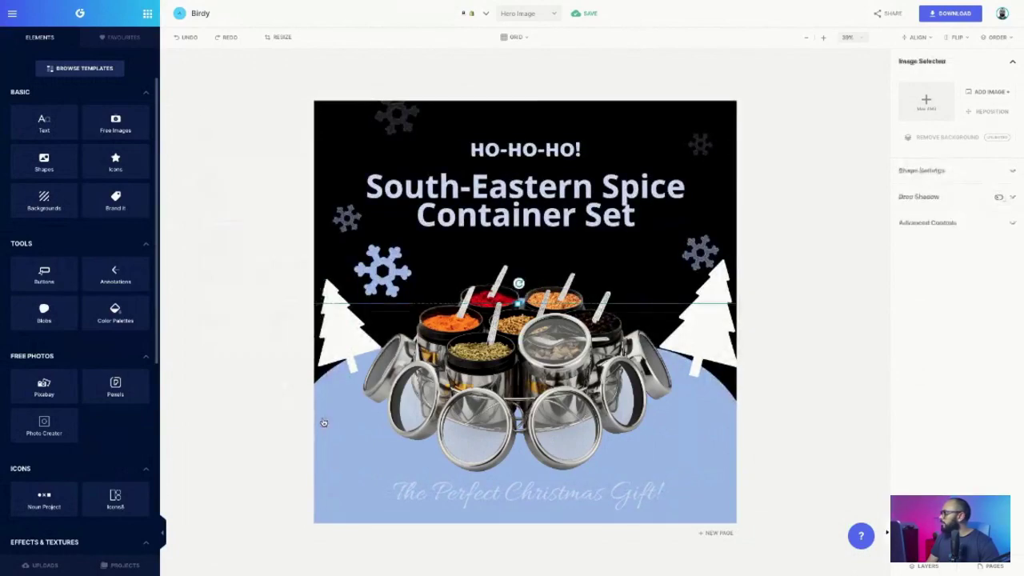
{"action": "left_click", "coordinate": [930, 172]}
{"action": "left_click", "coordinate": [945, 191]}
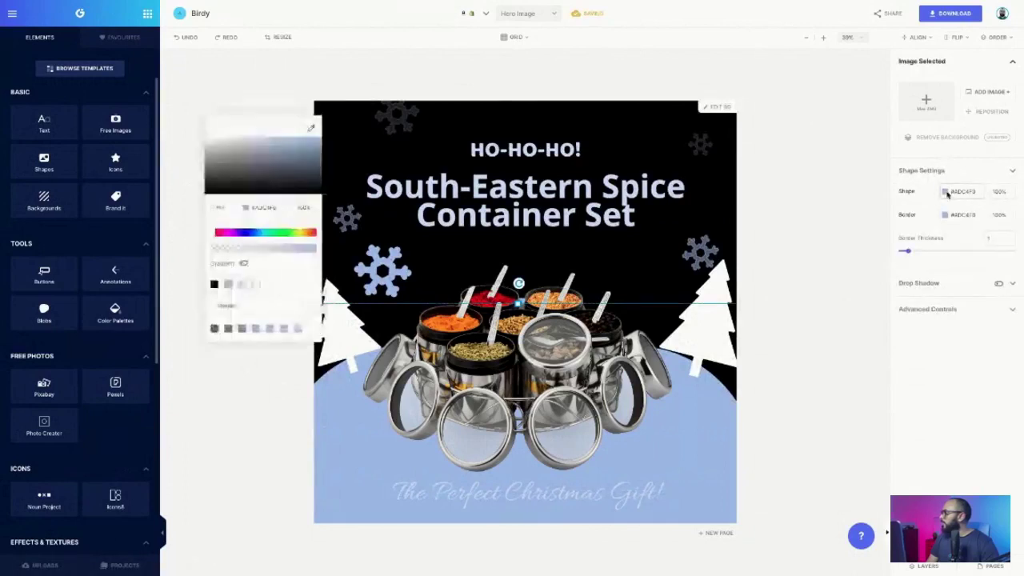
{"action": "left_click_drag", "start_coordinate": [241, 176], "coordinate": [167, 186]}
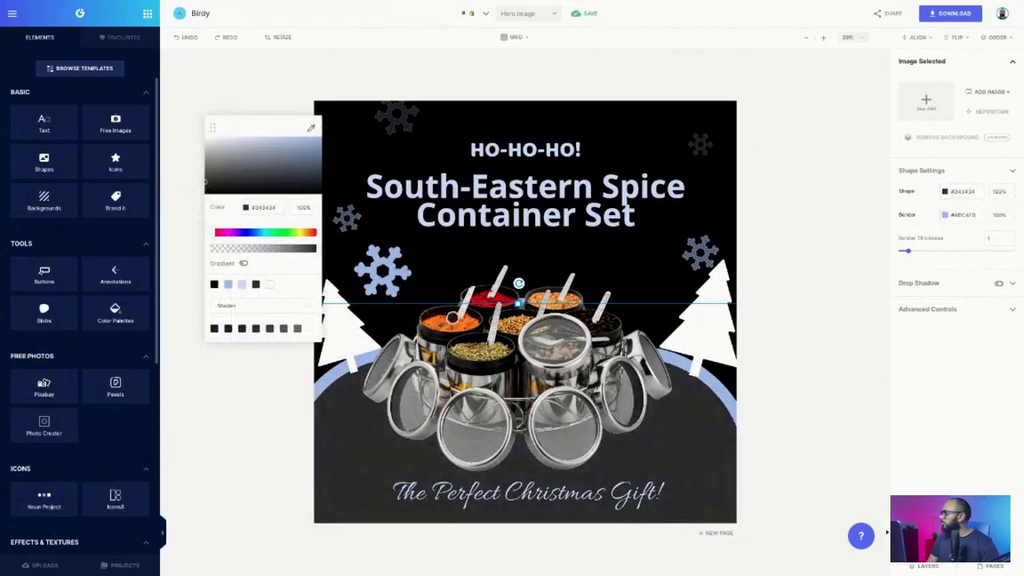
- Try orange sampled from the spices and light grey sampled from the metal containers as the hill's fill
{"action": "left_click", "coordinate": [451, 317]}
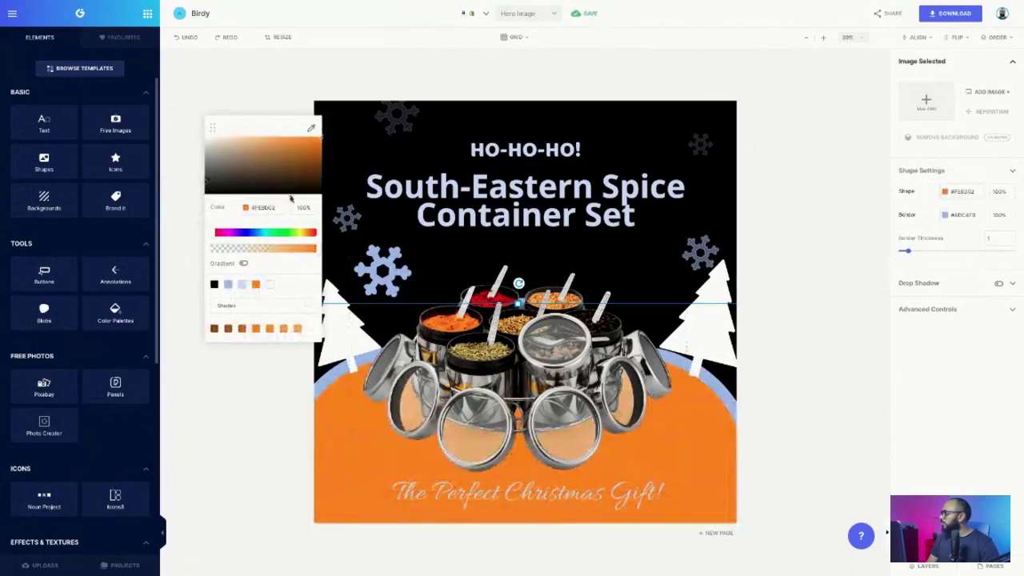
{"action": "left_click", "coordinate": [311, 129]}
{"action": "left_click", "coordinate": [406, 380]}
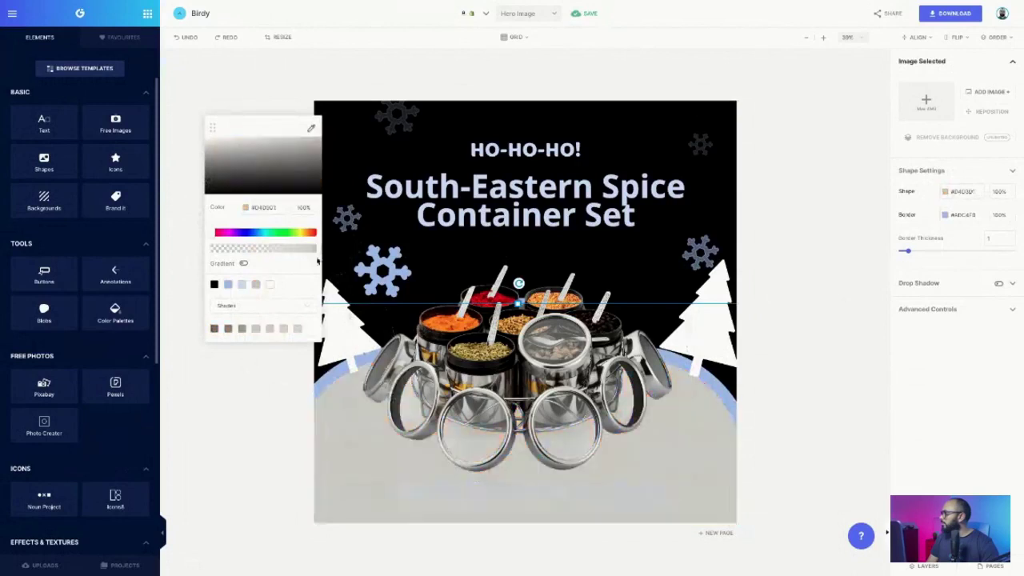
{"action": "left_click", "coordinate": [389, 145]}
{"action": "left_click", "coordinate": [245, 210]}
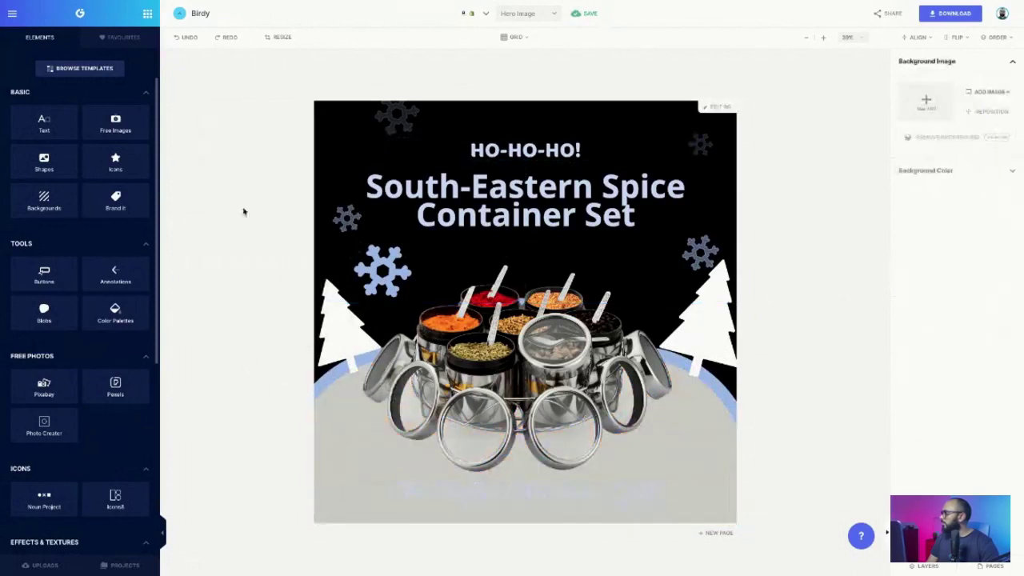
- Change the design's background colour to white
{"action": "left_click", "coordinate": [923, 172]}
{"action": "left_click", "coordinate": [944, 199]}
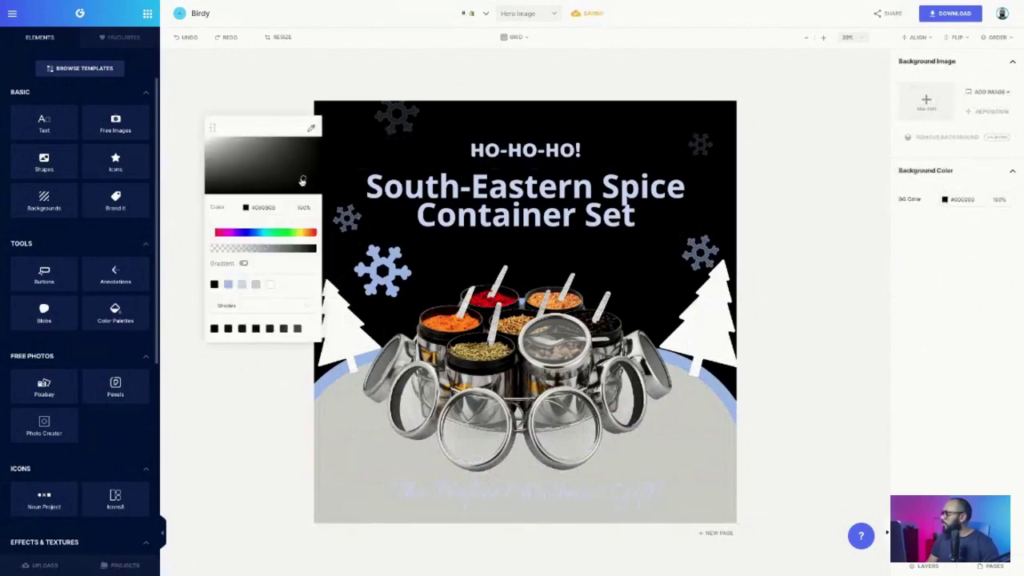
{"action": "left_click_drag", "start_coordinate": [302, 181], "coordinate": [87, 120]}
{"action": "left_click", "coordinate": [470, 395]}
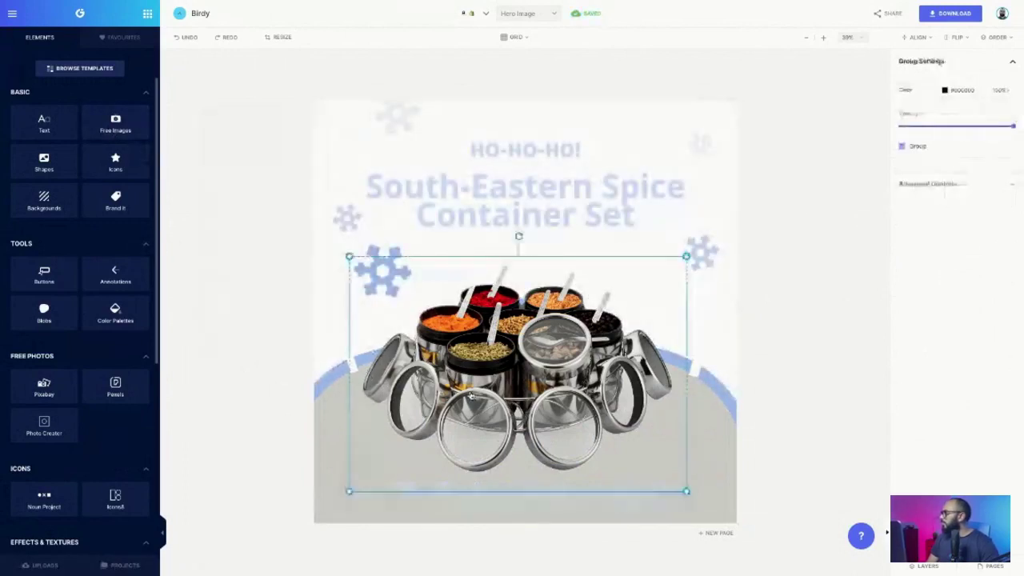
- Fill the hill shape with the design's blue so that it matches the shape's border
{"action": "left_click", "coordinate": [347, 466]}
{"action": "left_click", "coordinate": [926, 172]}
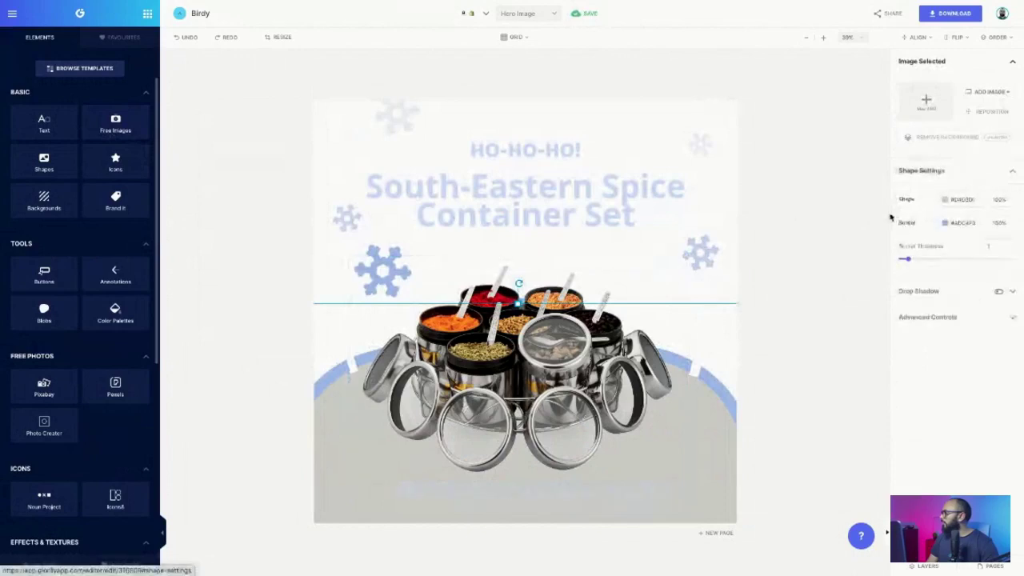
{"action": "left_click", "coordinate": [945, 199]}
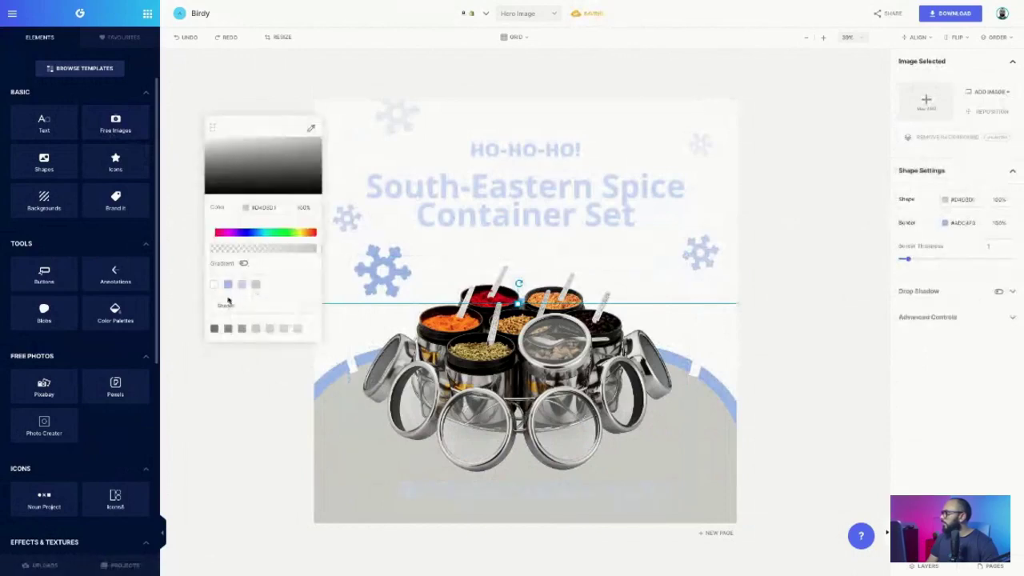
{"action": "left_click", "coordinate": [230, 285]}
{"action": "left_click", "coordinate": [250, 391]}
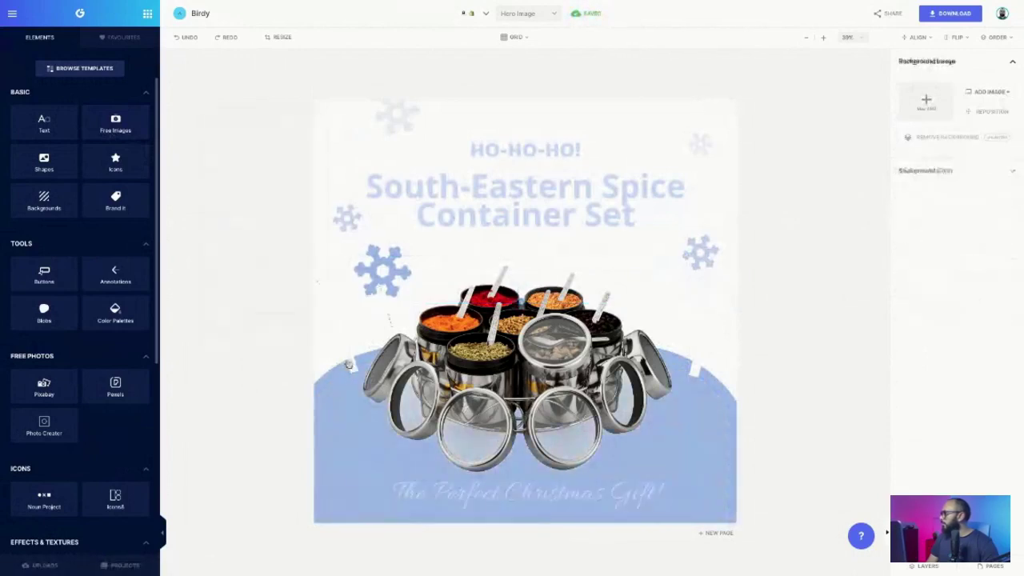
- Show the image adjustments of the white tree left of the spice containers and shift the tree slightly right
{"action": "left_click", "coordinate": [488, 340]}
{"action": "left_click", "coordinate": [915, 184]}
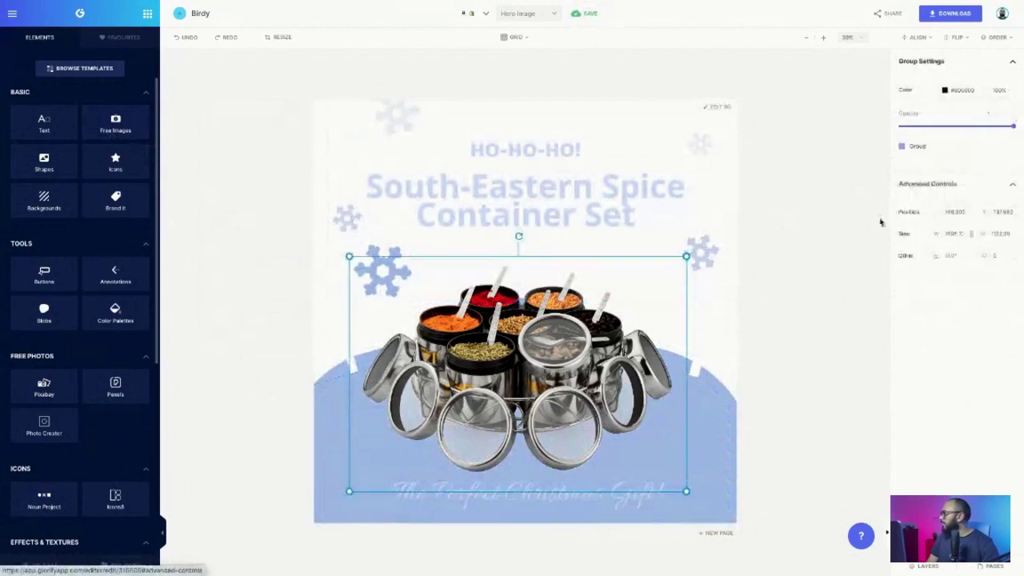
{"action": "left_click", "coordinate": [336, 316]}
{"action": "left_click", "coordinate": [937, 166]}
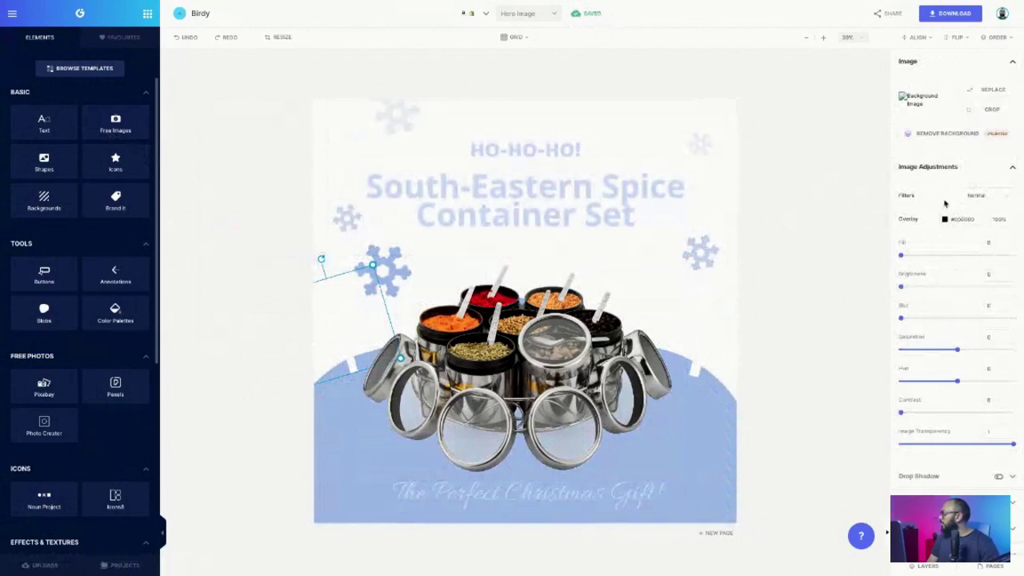
{"action": "left_click_drag", "start_coordinate": [347, 345], "coordinate": [349, 339]}
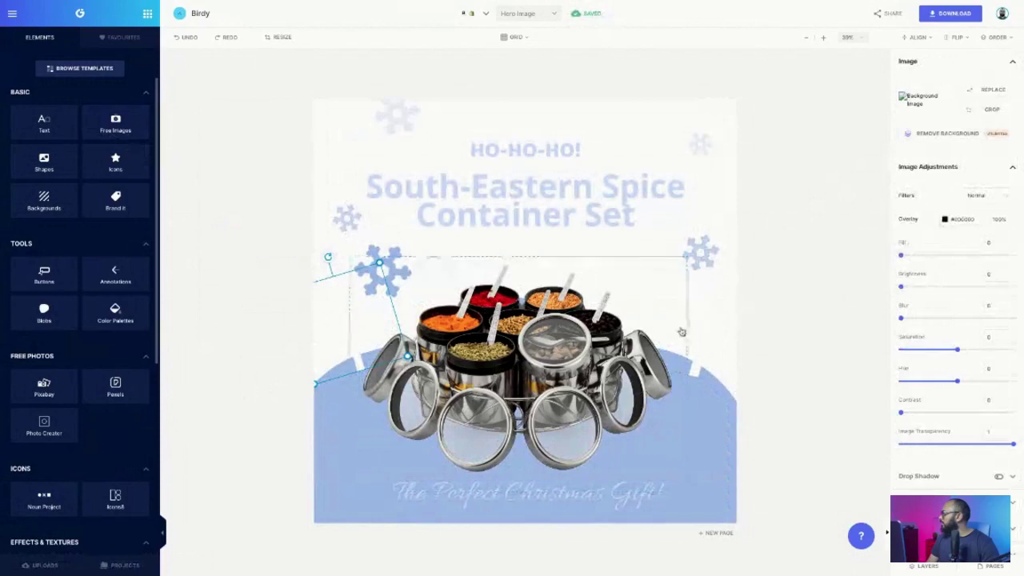
- Set the right tree's overlay colour to the design's blue and raise the overlay fill to its maximum
{"action": "left_click", "coordinate": [682, 331]}
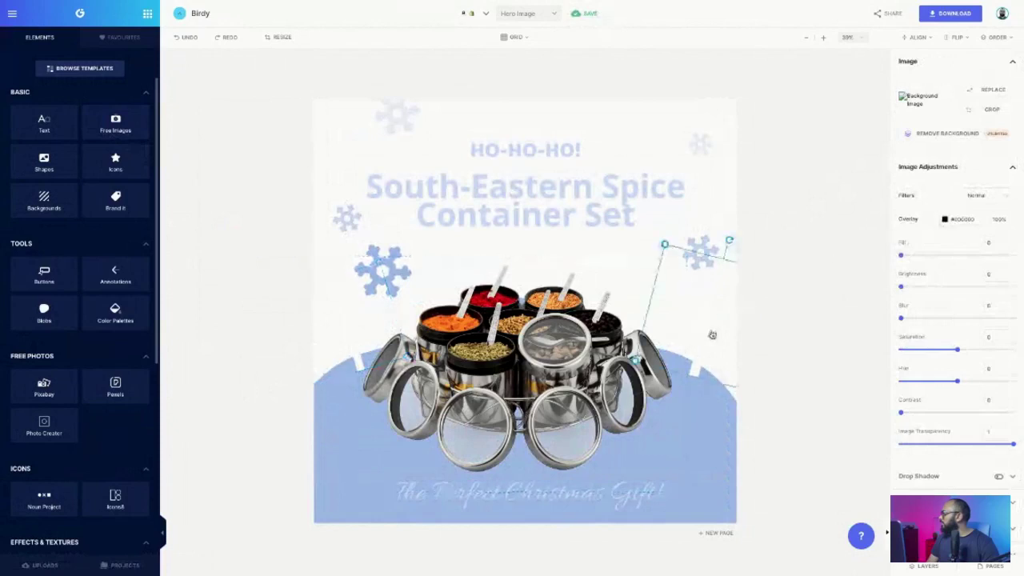
{"action": "left_click", "coordinate": [944, 219]}
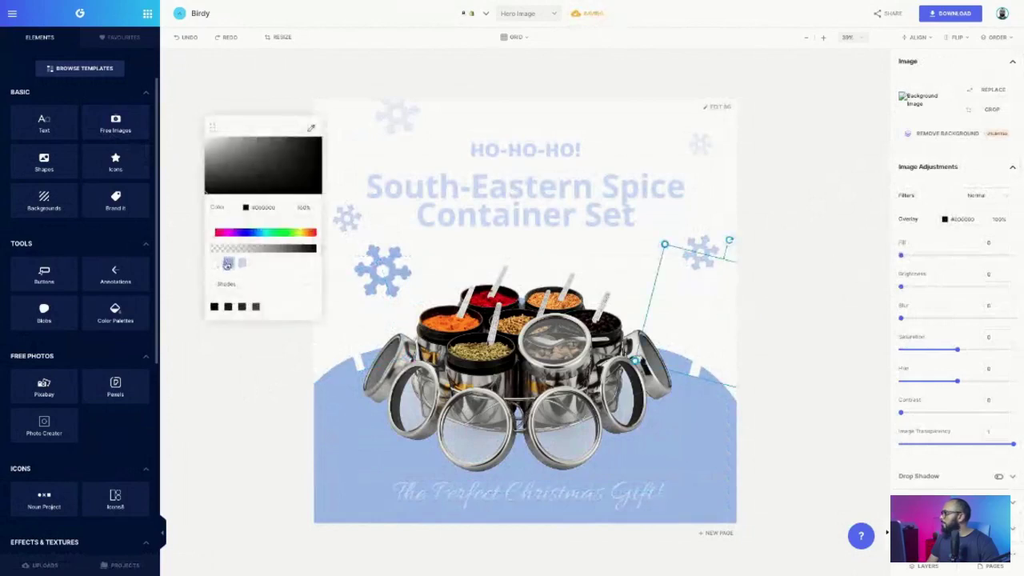
{"action": "left_click", "coordinate": [227, 264]}
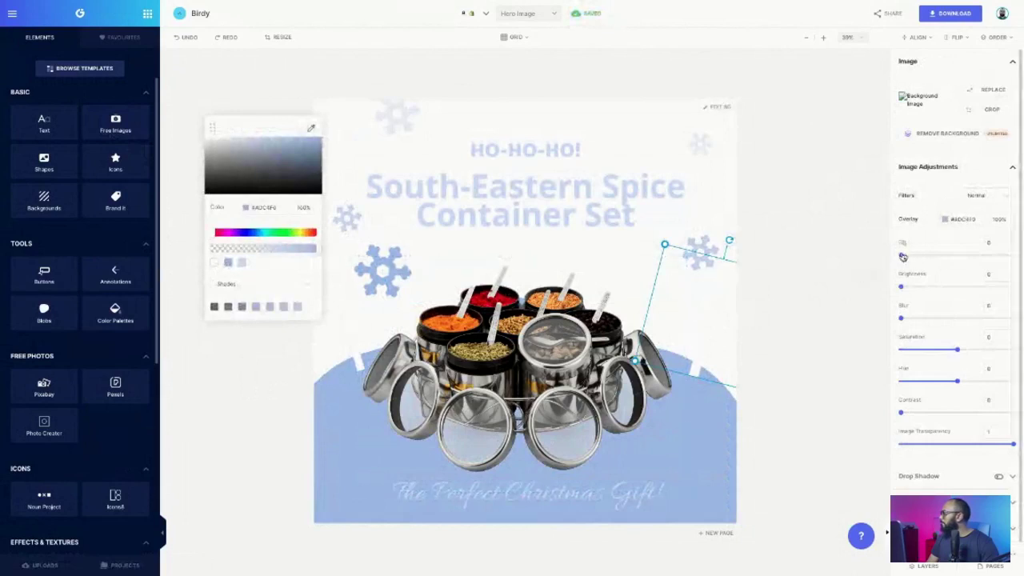
{"action": "left_click_drag", "start_coordinate": [902, 256], "coordinate": [1013, 255]}
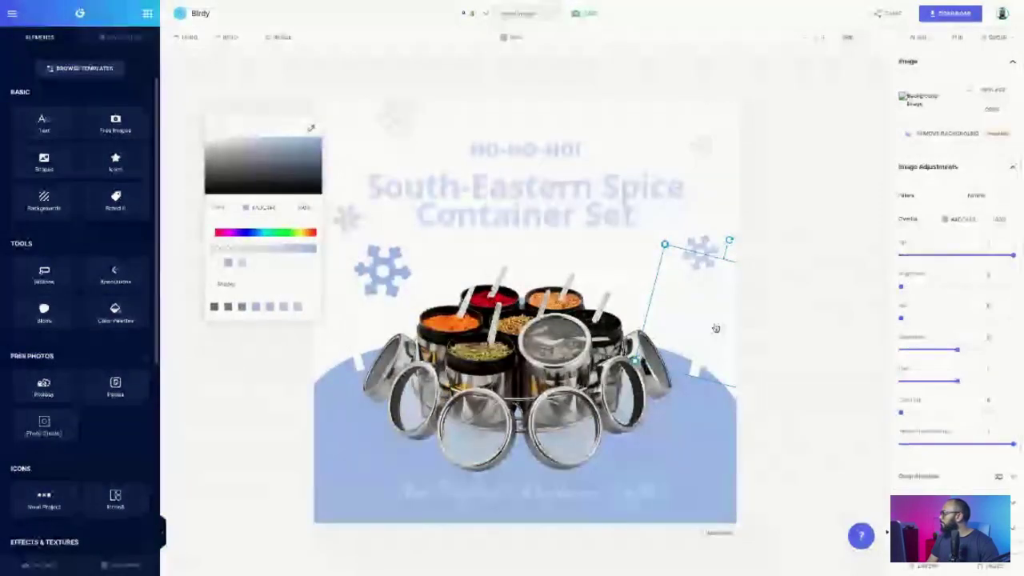
{"action": "left_click", "coordinate": [715, 327]}
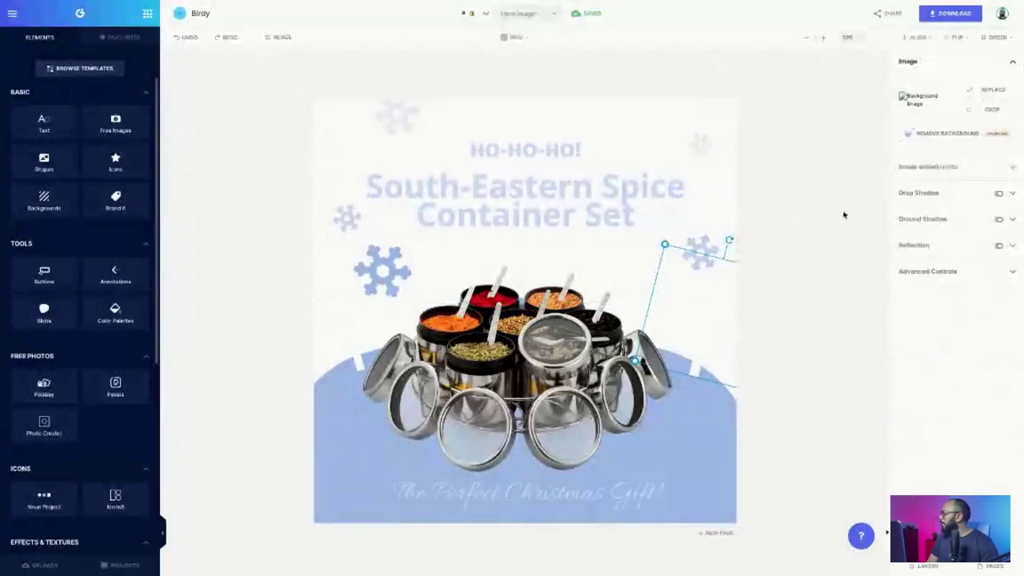
- Delete the trees on both sides of the spice containers
{"action": "left_click", "coordinate": [925, 167]}
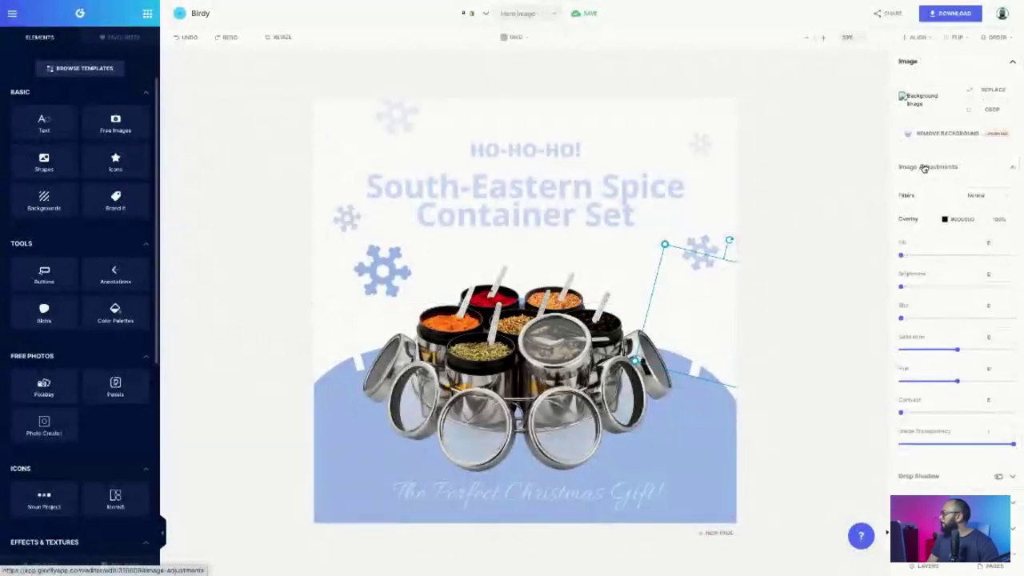
{"action": "left_click", "coordinate": [925, 167]}
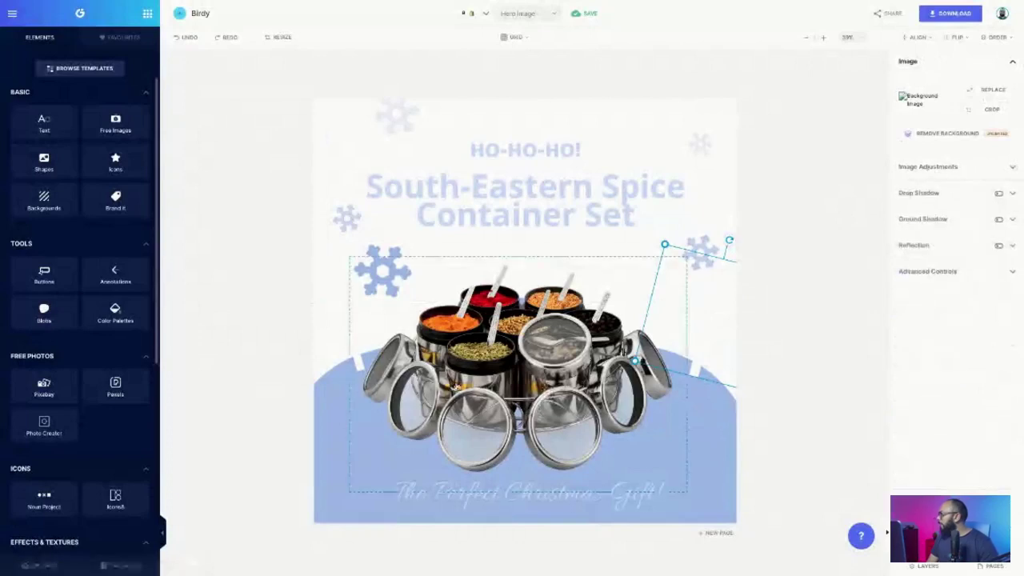
{"action": "left_click", "coordinate": [331, 346]}
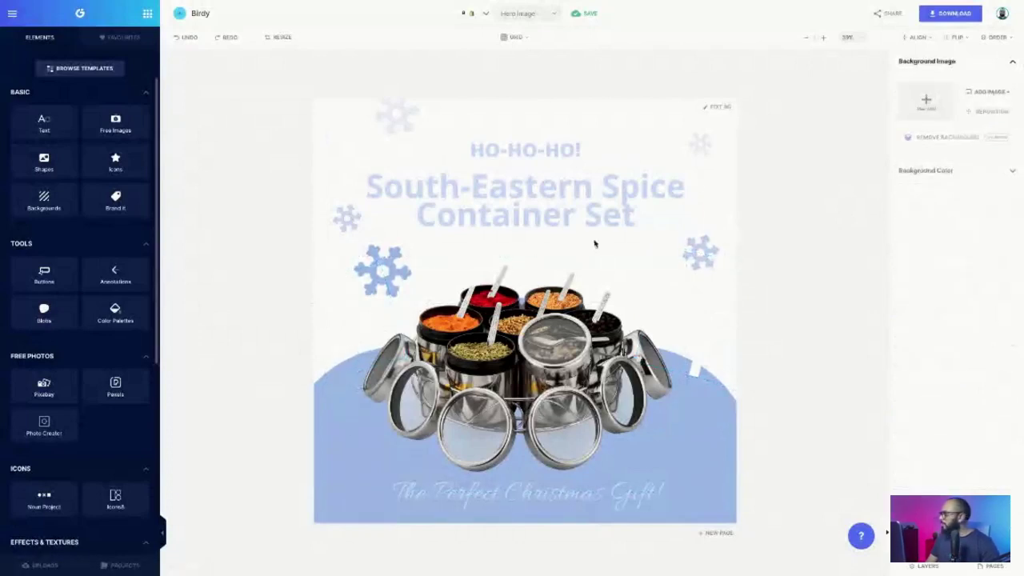
{"action": "left_click", "coordinate": [717, 345]}
{"action": "key", "text": "Delete"}
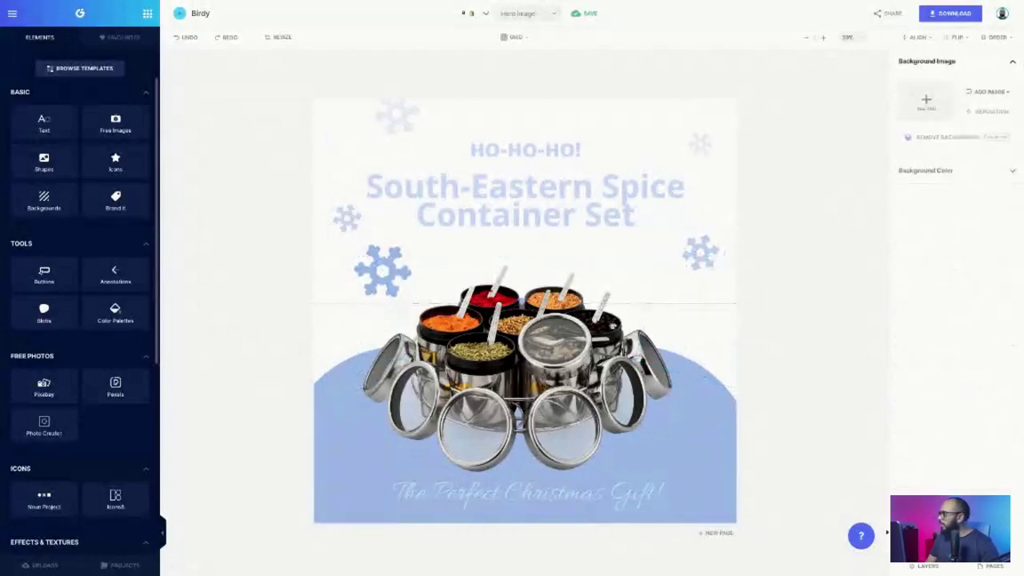
- Duplicate the large snowflake above the spice containers' left side and place the copy just below the original
{"action": "left_click", "coordinate": [385, 273]}
{"action": "left_click", "coordinate": [379, 269]}
{"action": "right_click", "coordinate": [387, 257]}
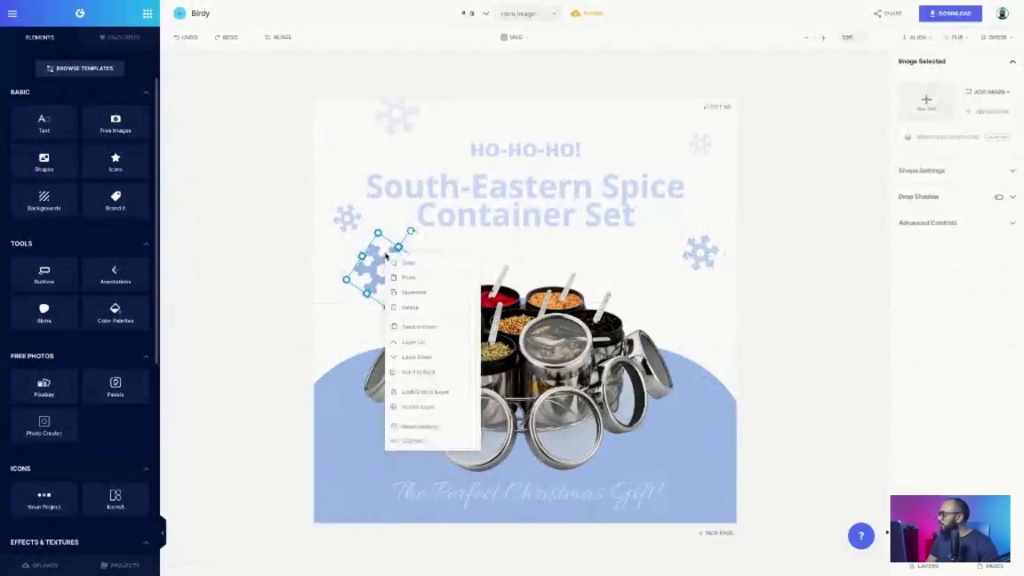
{"action": "left_click", "coordinate": [411, 294]}
{"action": "left_click_drag", "start_coordinate": [399, 273], "coordinate": [363, 324]}
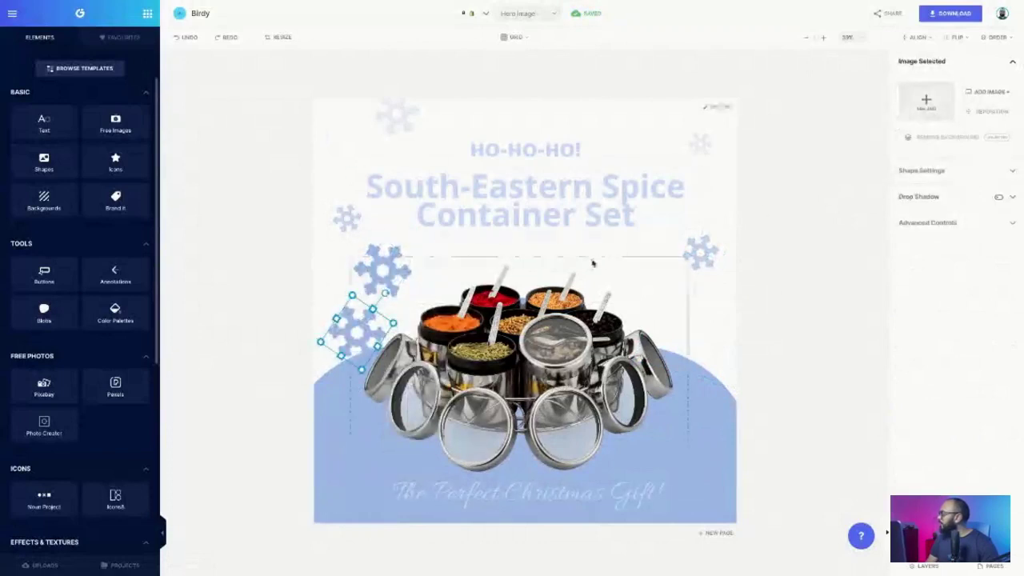
- Show the duplicated snowflake's shape settings and delete the duplicate
{"action": "left_click", "coordinate": [721, 107]}
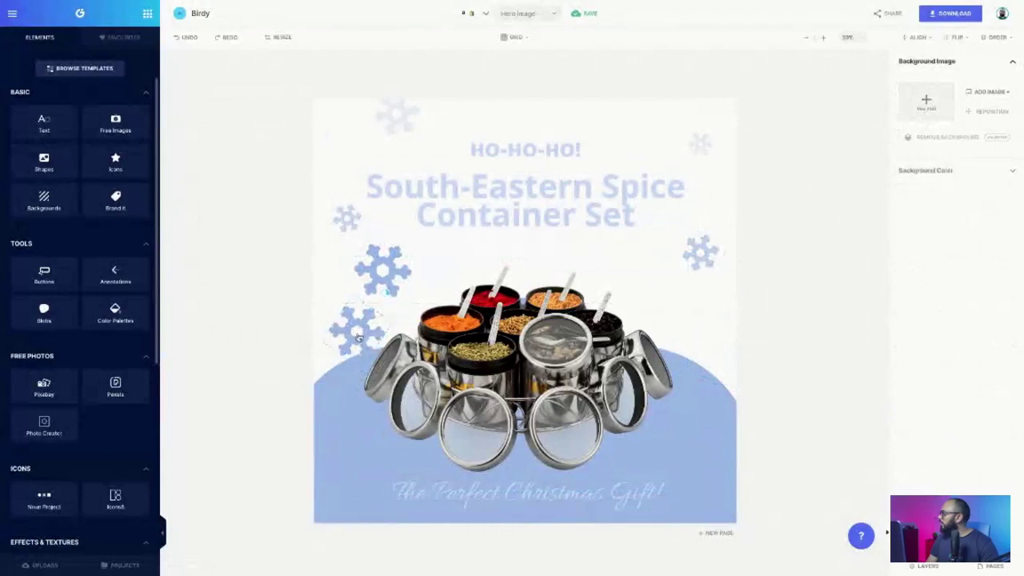
{"action": "left_click", "coordinate": [357, 336]}
{"action": "left_click", "coordinate": [918, 171]}
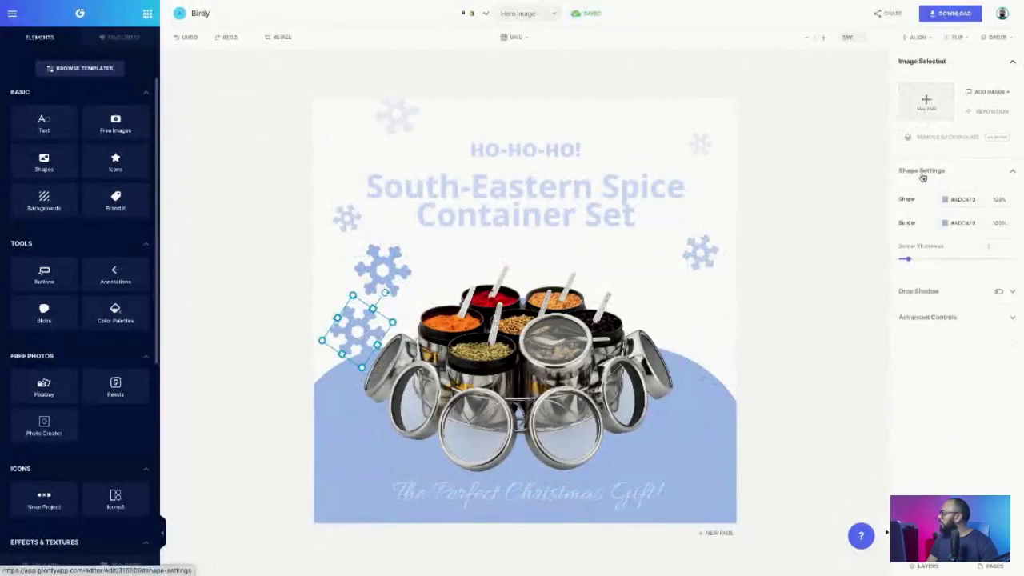
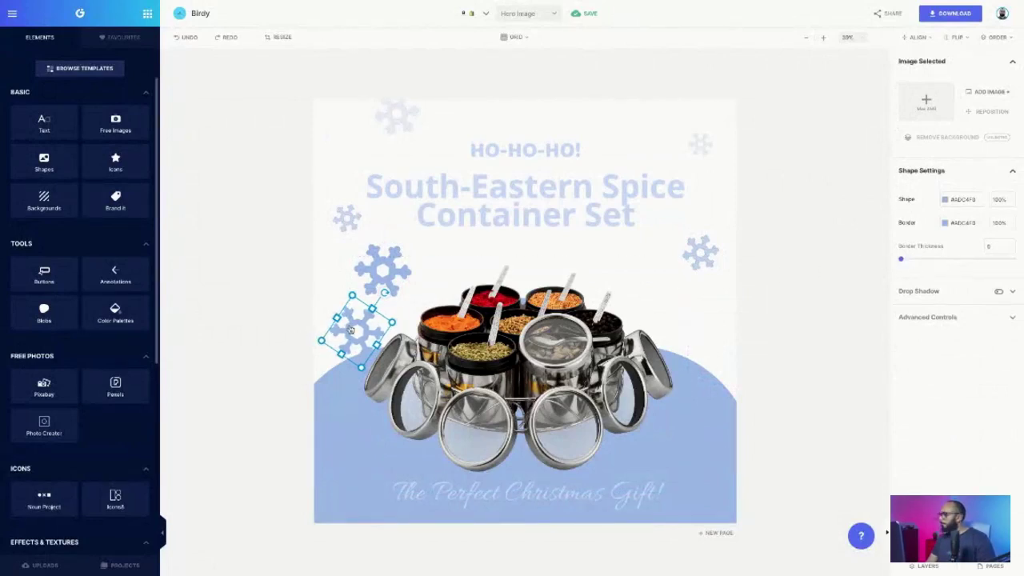
{"action": "key", "text": "Delete"}
- Move the spice container group and the "The Perfect Christmas Gift!" tagline slightly up
{"action": "left_click_drag", "start_coordinate": [565, 356], "coordinate": [566, 344]}
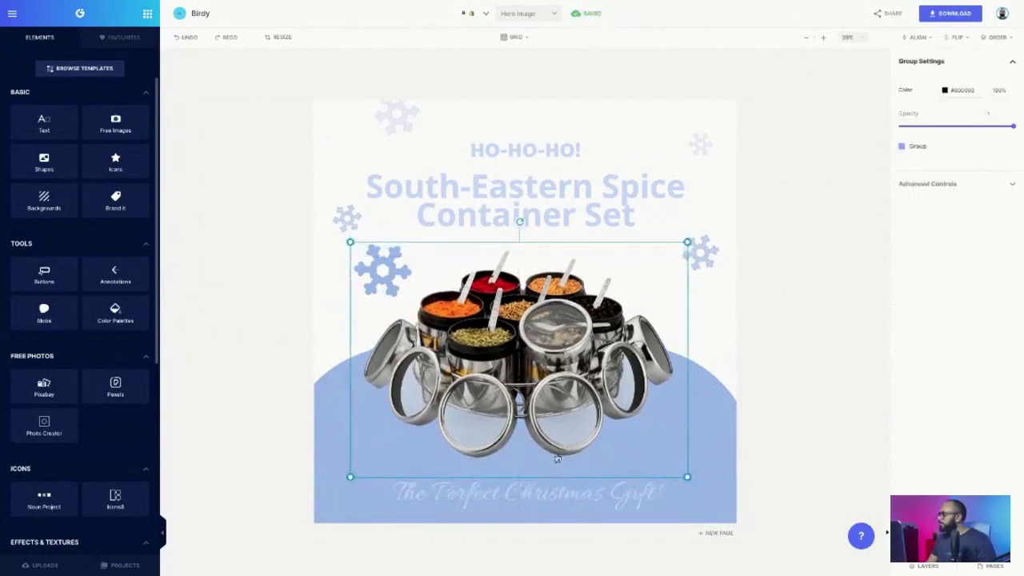
{"action": "left_click_drag", "start_coordinate": [554, 502], "coordinate": [552, 491]}
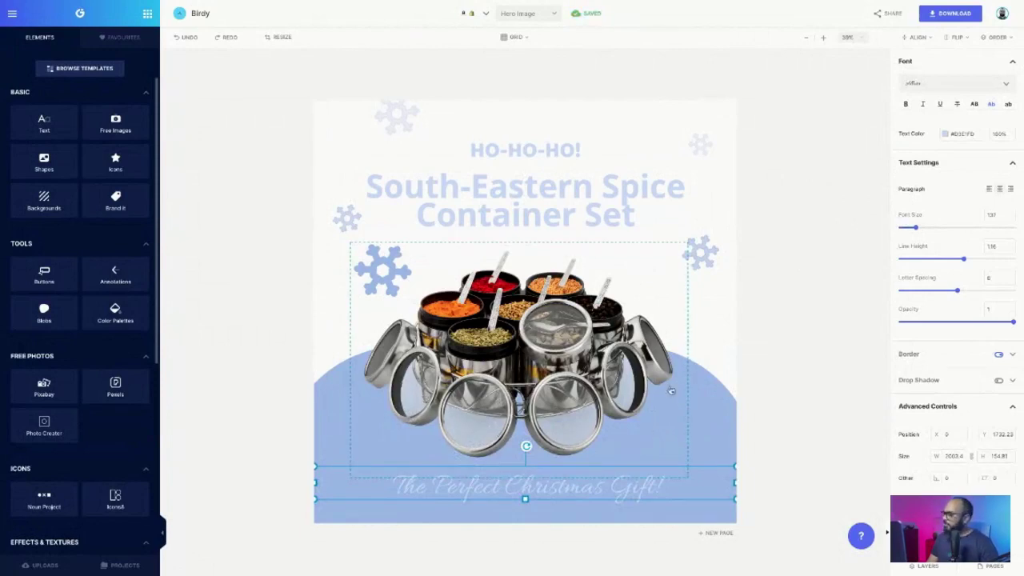
{"action": "left_click", "coordinate": [499, 507]}
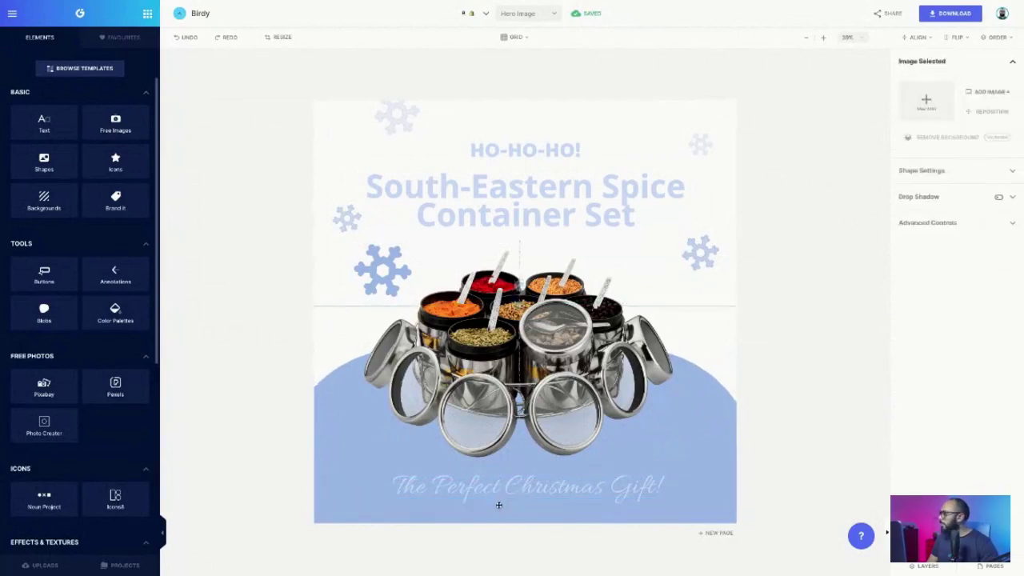
{"action": "left_click", "coordinate": [520, 480]}
{"action": "left_click", "coordinate": [519, 480]}
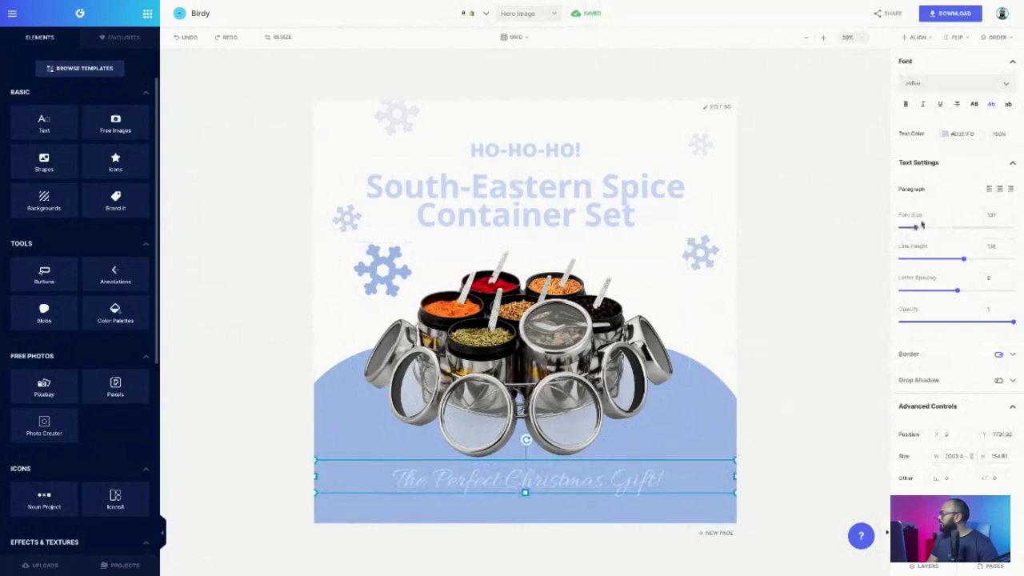
- Change the tagline's text colour to white
{"action": "left_click", "coordinate": [945, 134]}
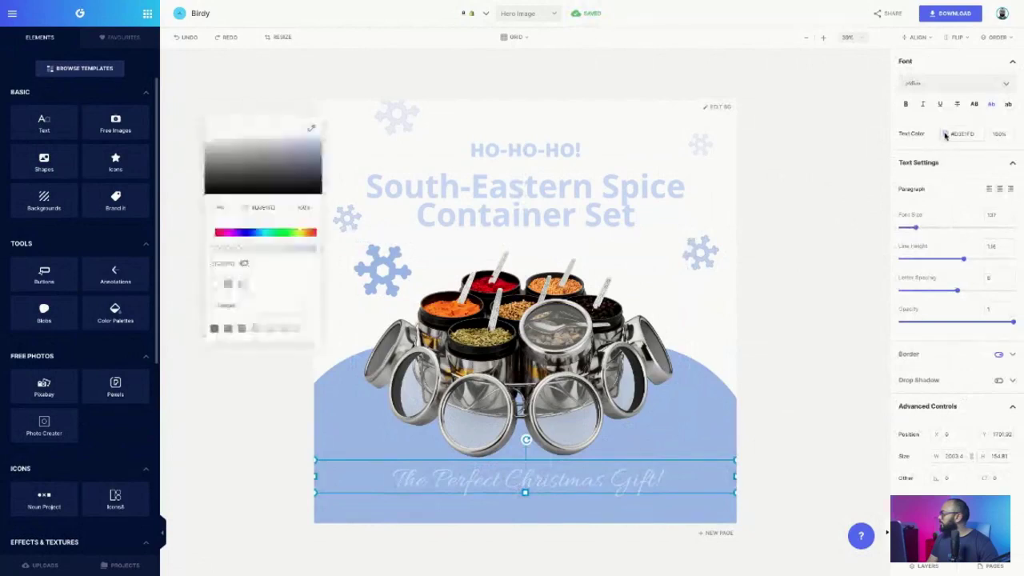
{"action": "left_click_drag", "start_coordinate": [247, 195], "coordinate": [148, 98]}
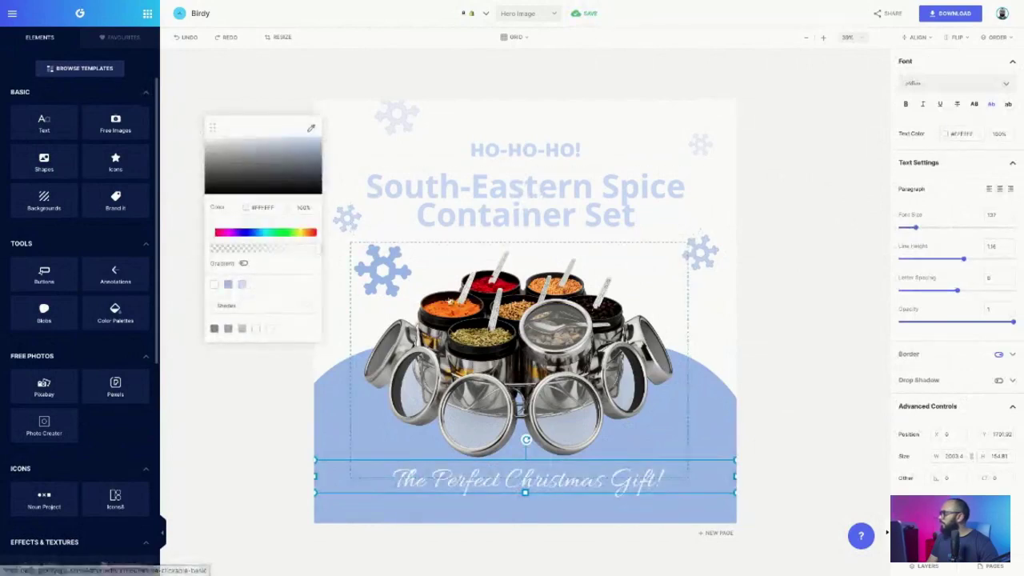
{"action": "left_click", "coordinate": [330, 348]}
- Try the containers' black as the "South-Eastern Spice Container Set" heading colour and replace it with red sampled from the red spice
{"action": "left_click", "coordinate": [510, 205]}
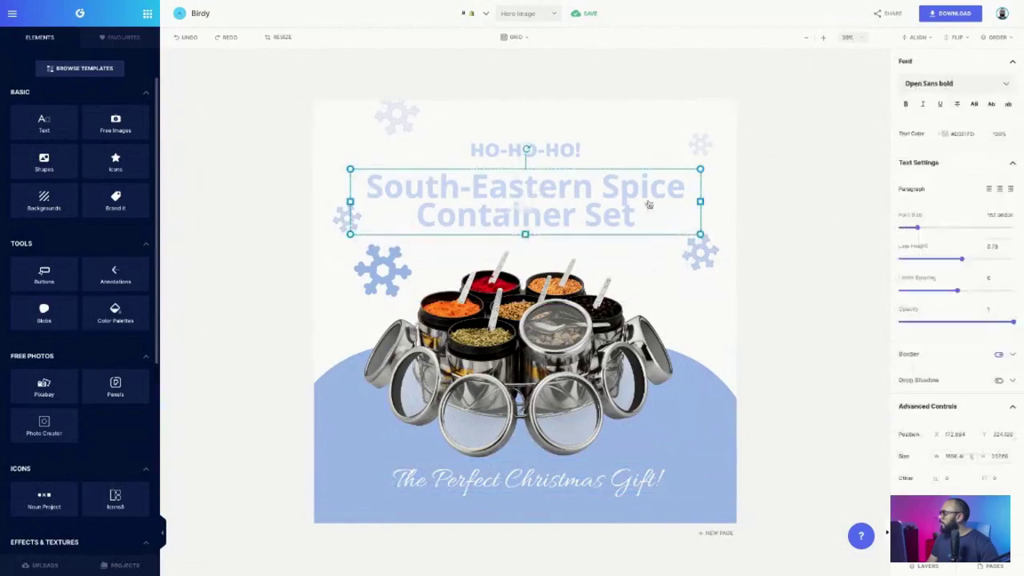
{"action": "left_click", "coordinate": [946, 134]}
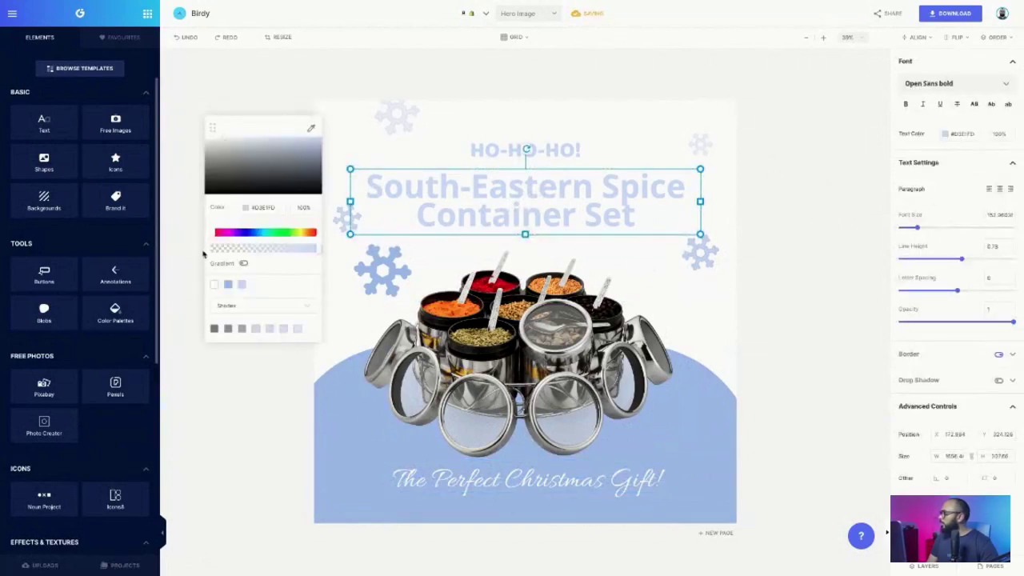
{"action": "left_click", "coordinate": [311, 129]}
{"action": "left_click", "coordinate": [434, 323]}
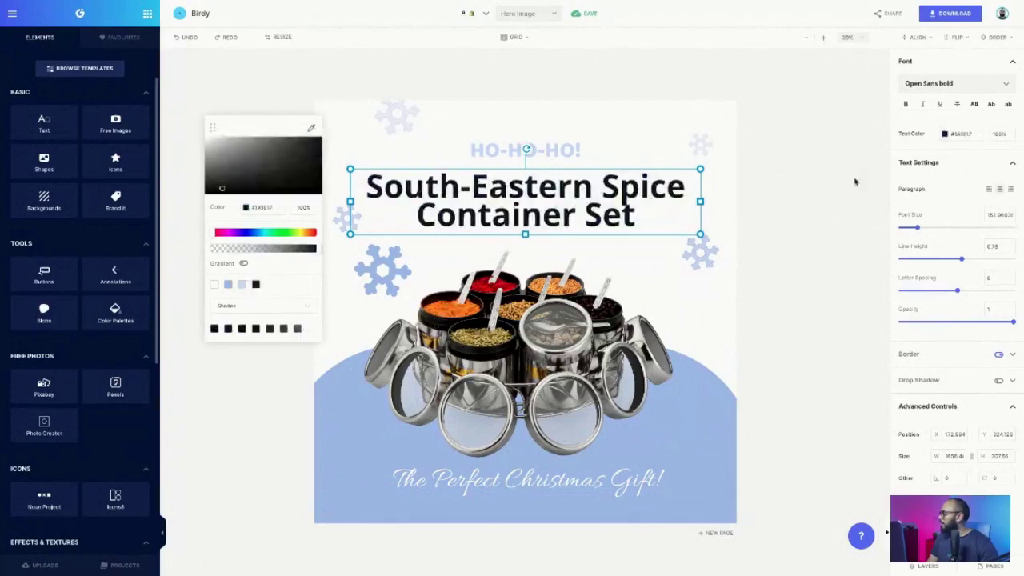
{"action": "left_click", "coordinate": [312, 130]}
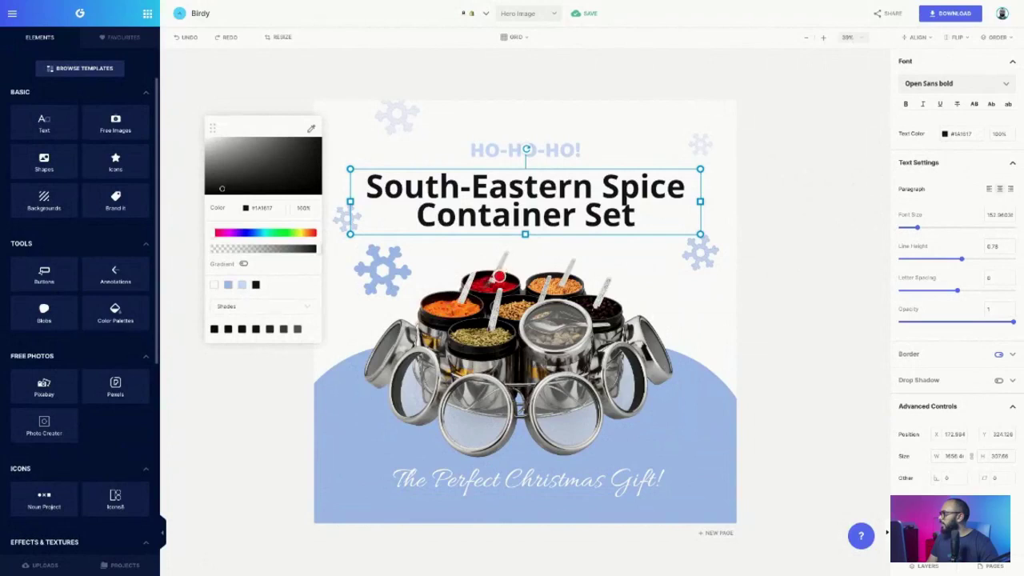
{"action": "left_click", "coordinate": [483, 292]}
- Recolour only the word "Spice" in the heading with orange sampled from the orange spice
{"action": "double_click", "coordinate": [546, 203]}
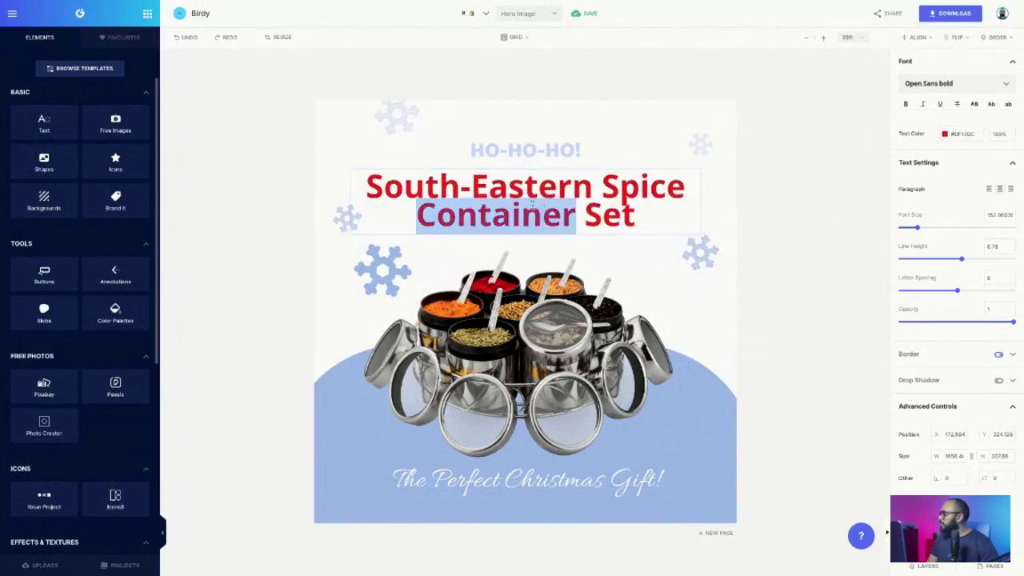
{"action": "left_click", "coordinate": [541, 210]}
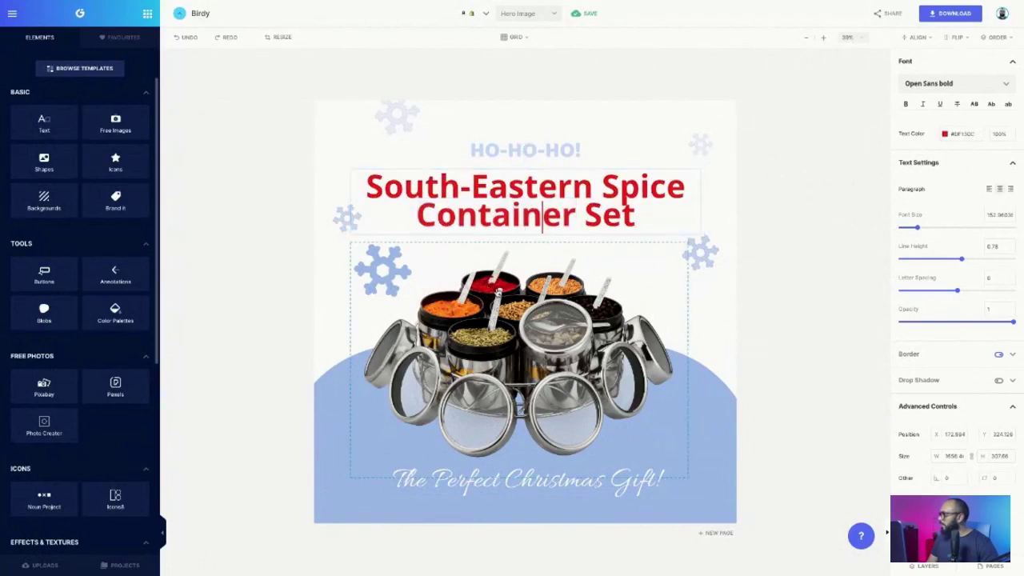
{"action": "left_click_drag", "start_coordinate": [602, 194], "coordinate": [689, 199]}
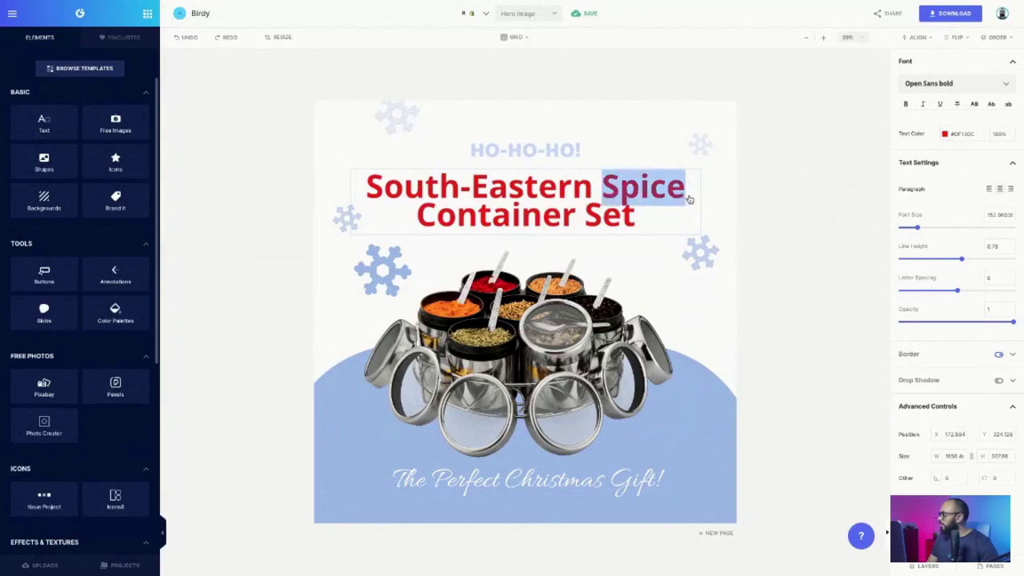
{"action": "left_click", "coordinate": [945, 134]}
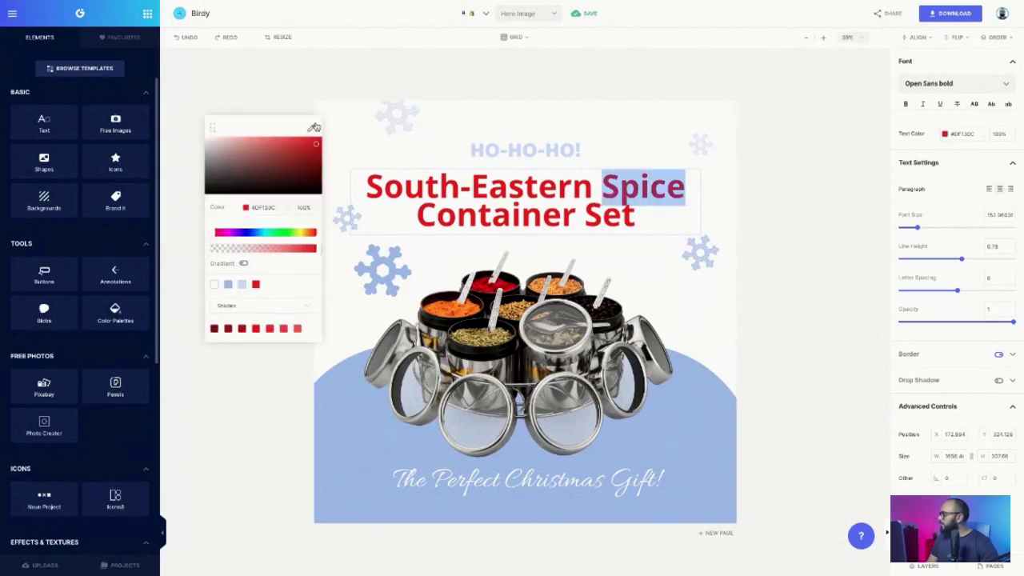
{"action": "left_click", "coordinate": [460, 308]}
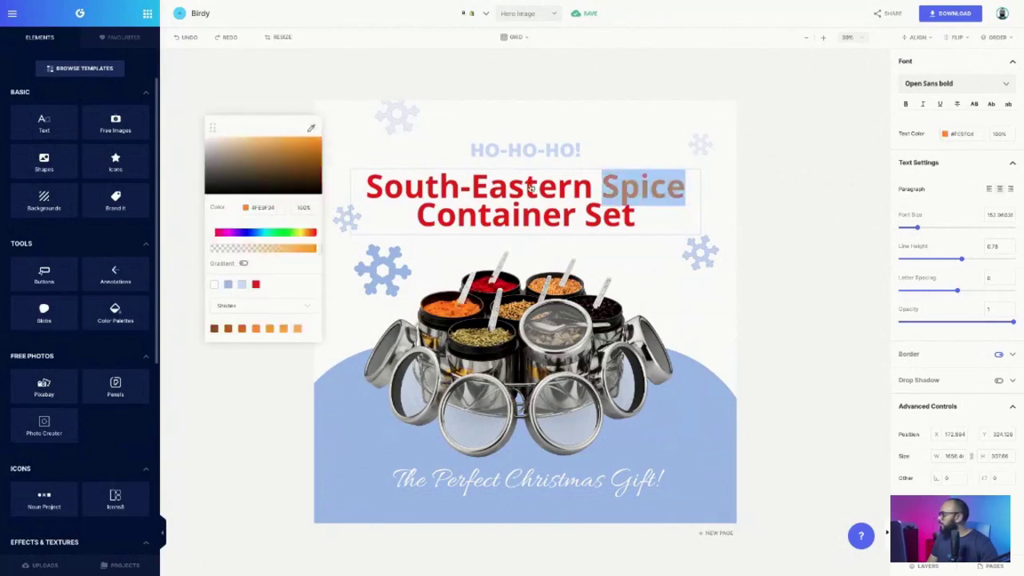
{"action": "left_click", "coordinate": [520, 199]}
- Reduce the font size of "Container Set" and try the design's blue and a light grey sampled from the product image
{"action": "left_click_drag", "start_coordinate": [417, 216], "coordinate": [640, 224]}
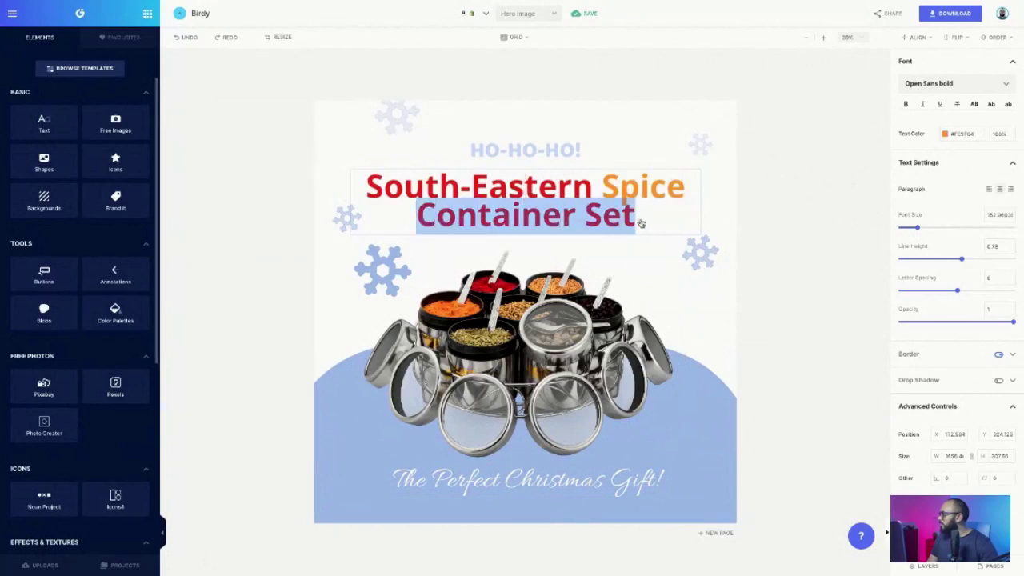
{"action": "left_click_drag", "start_coordinate": [917, 231], "coordinate": [911, 230]}
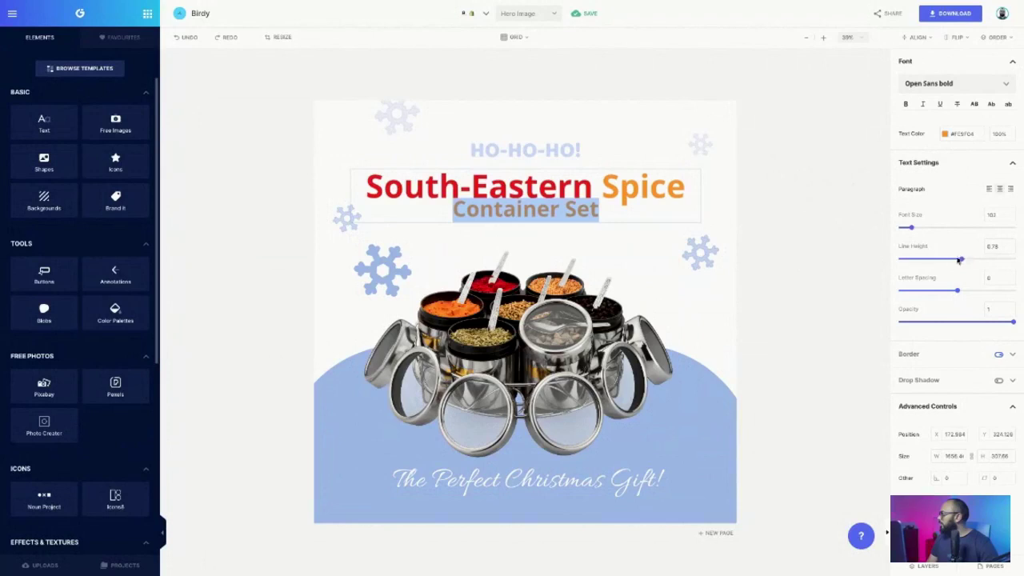
{"action": "left_click", "coordinate": [946, 134]}
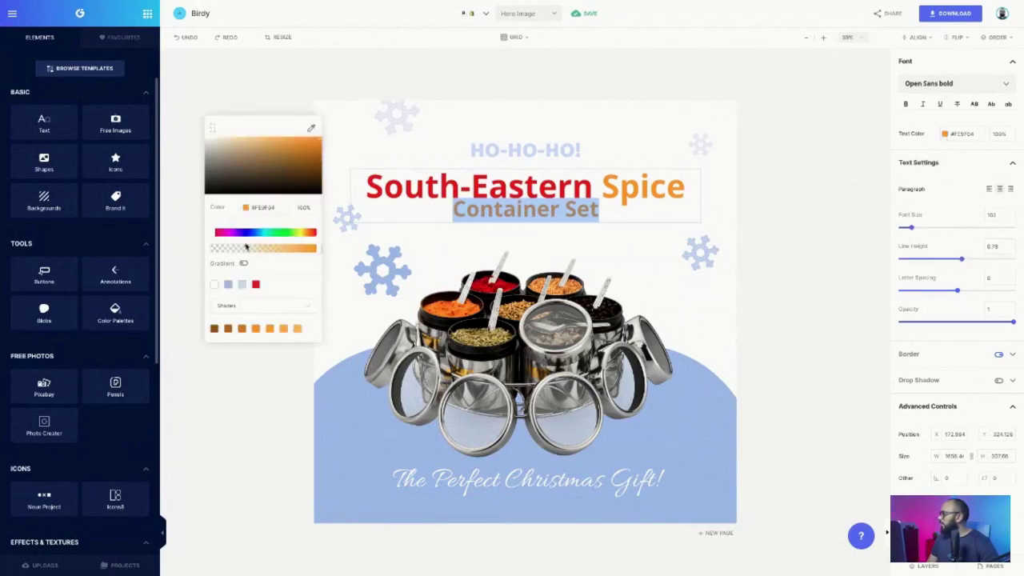
{"action": "left_click", "coordinate": [228, 284]}
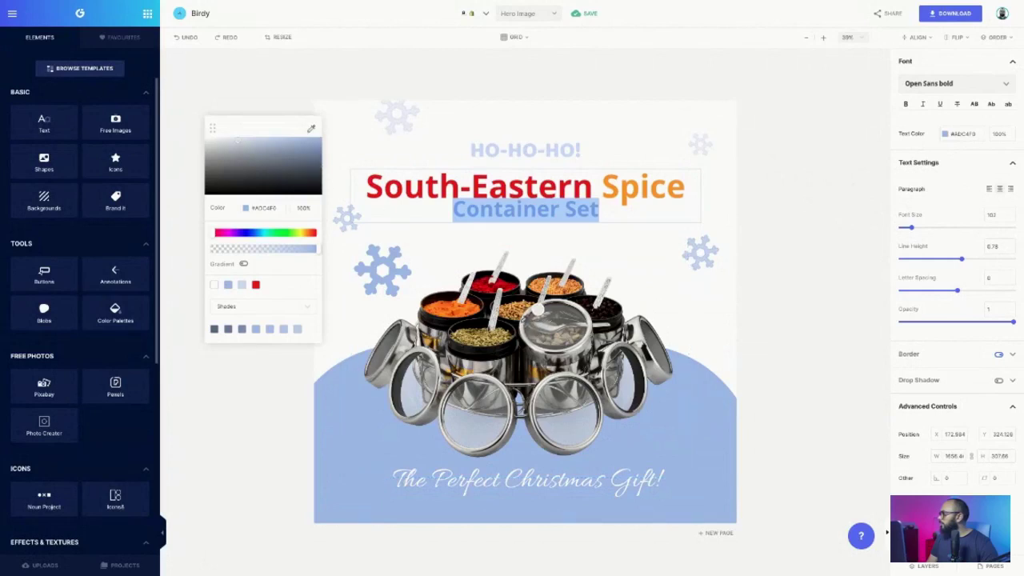
{"action": "left_click", "coordinate": [508, 293]}
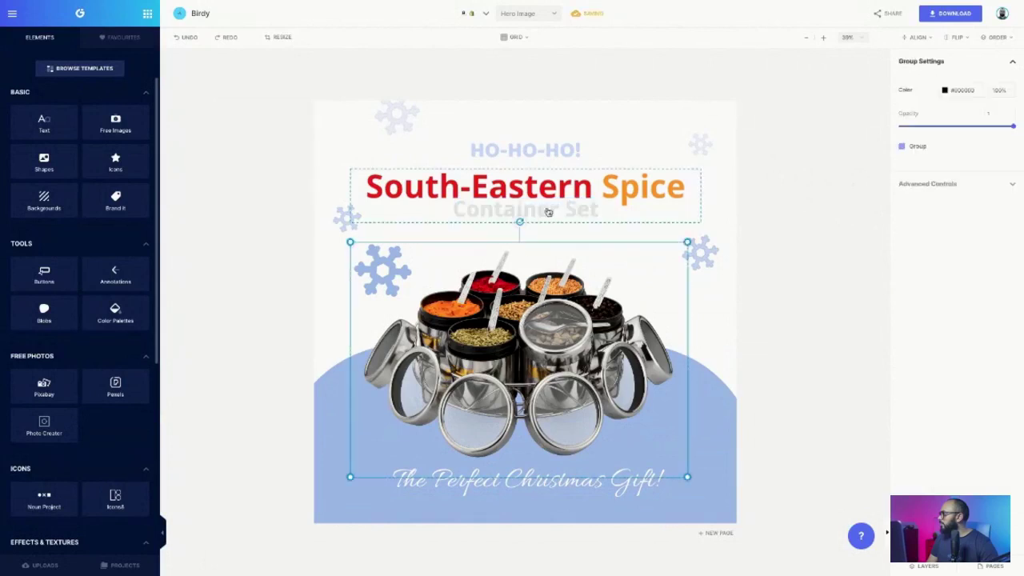
- Recolour the words "Container Set" in the heading with the design's blue
{"action": "left_click", "coordinate": [548, 212]}
{"action": "left_click", "coordinate": [608, 209]}
{"action": "left_click_drag", "start_coordinate": [607, 208], "coordinate": [406, 206]}
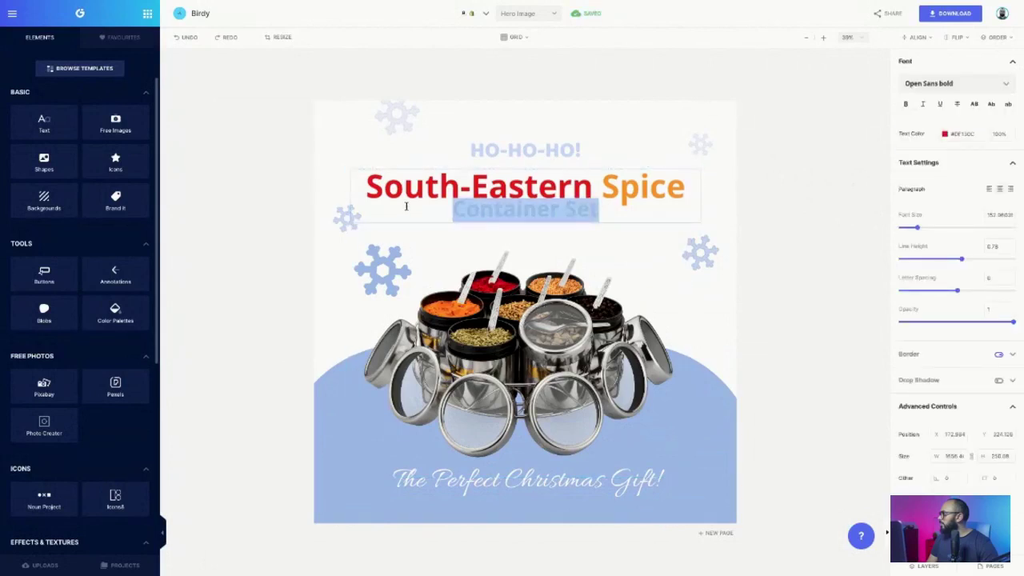
{"action": "left_click", "coordinate": [947, 134]}
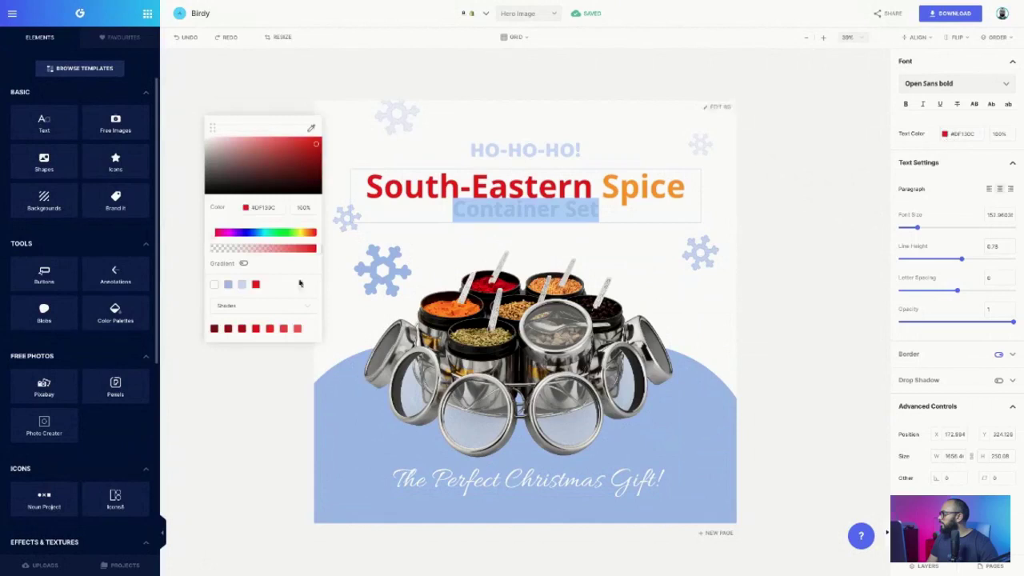
{"action": "left_click", "coordinate": [228, 286]}
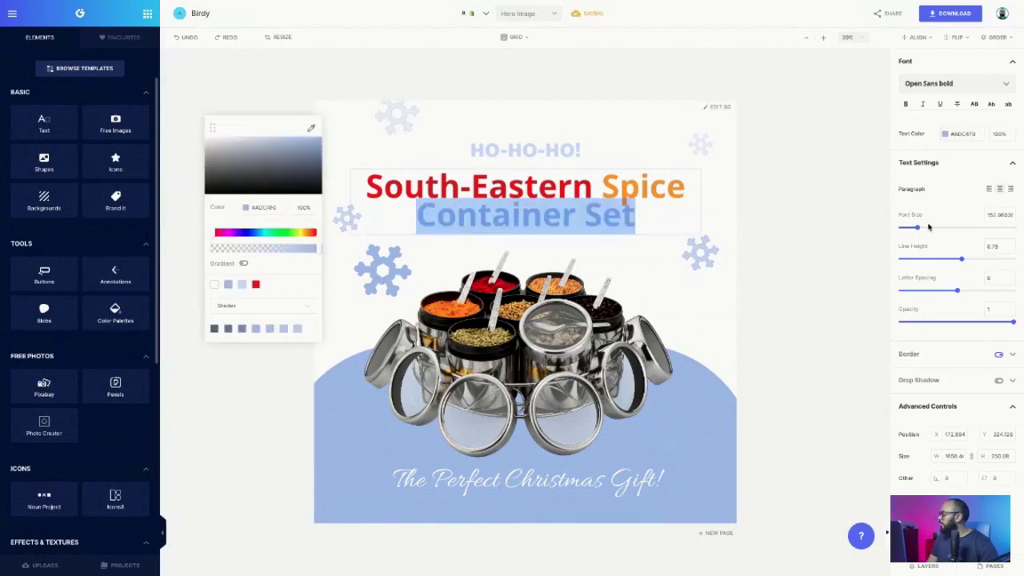
- Reduce the font size of "Container Set" and slightly increase the title text's line height
{"action": "left_click_drag", "start_coordinate": [917, 230], "coordinate": [906, 231]}
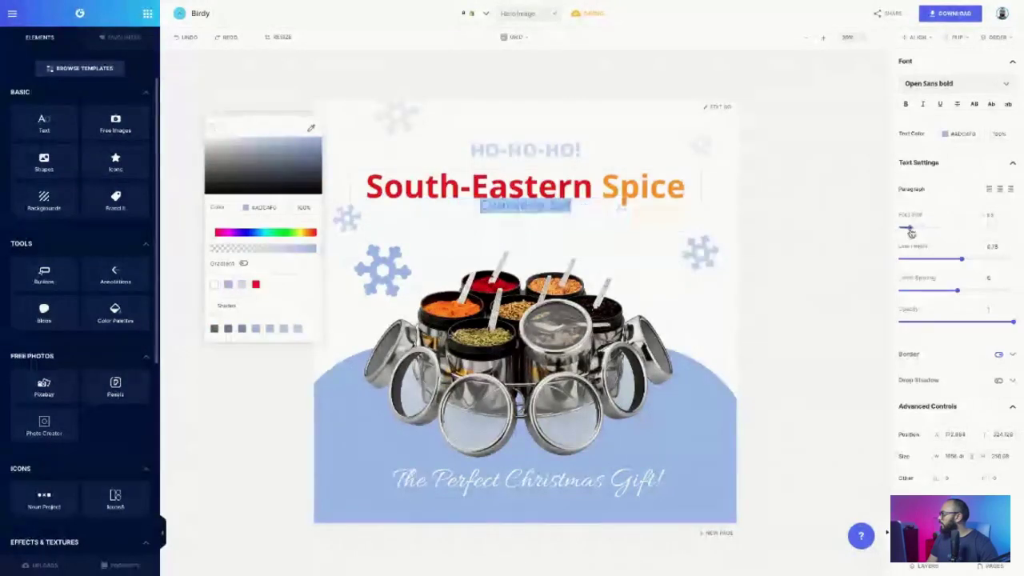
{"action": "left_click", "coordinate": [635, 236]}
{"action": "left_click", "coordinate": [635, 209]}
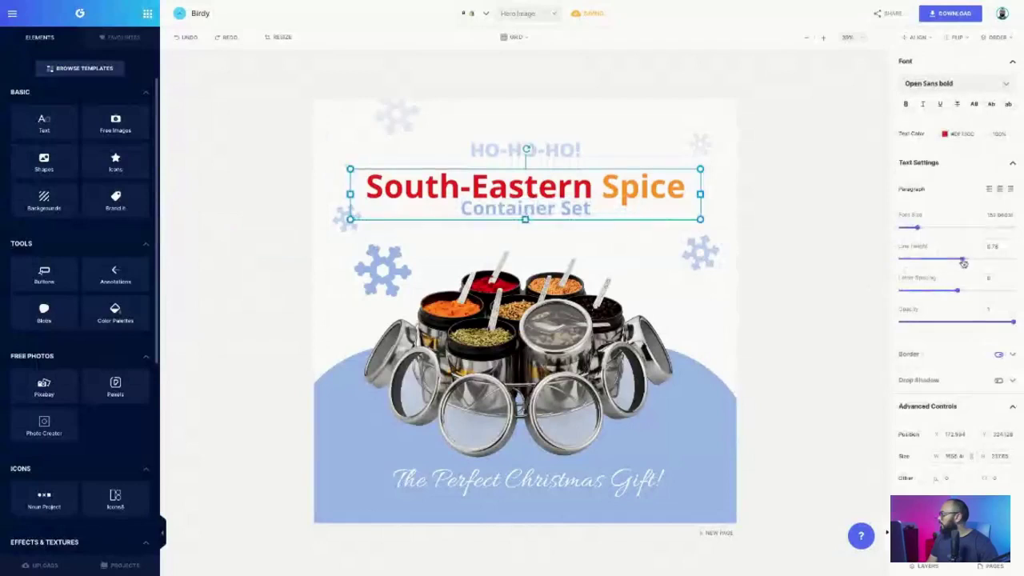
{"action": "left_click_drag", "start_coordinate": [963, 263], "coordinate": [963, 263]}
{"action": "left_click", "coordinate": [656, 212]}
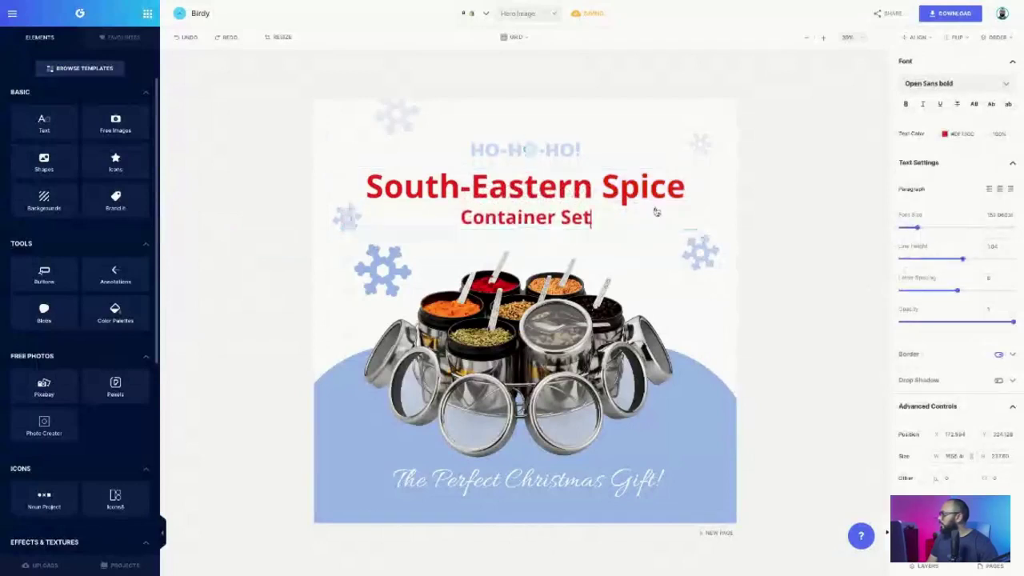
{"action": "left_click", "coordinate": [767, 195]}
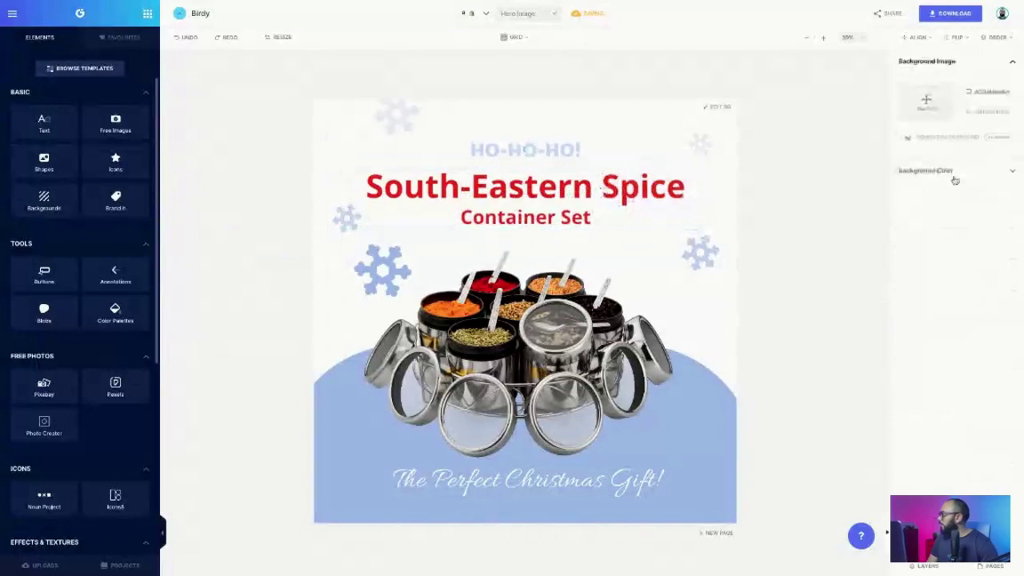
- Recolor the word "Spice" with an orange sampled from the orange spice jar in the product photo
{"action": "left_click", "coordinate": [639, 186]}
{"action": "left_click_drag", "start_coordinate": [601, 185], "coordinate": [698, 186]}
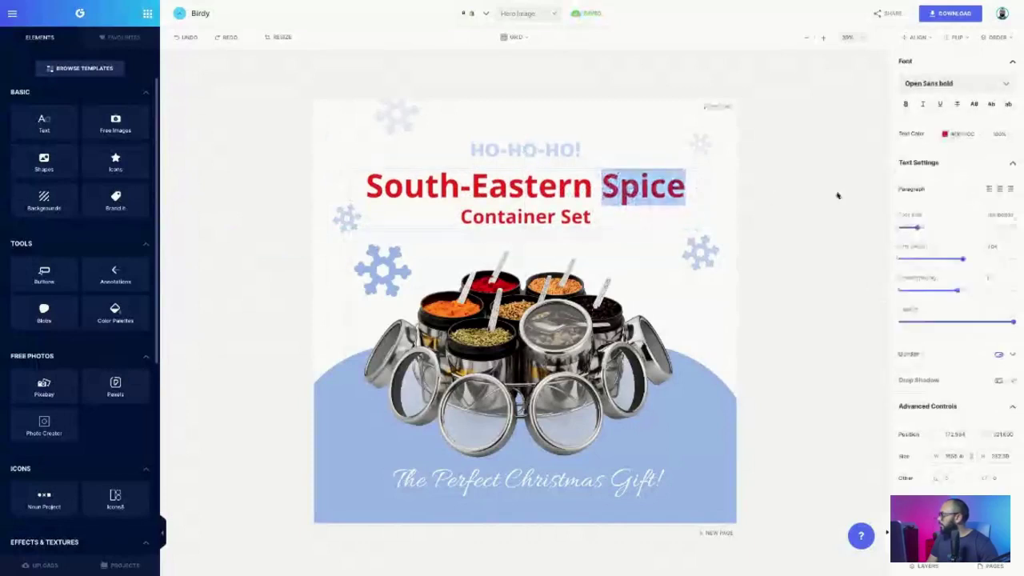
{"action": "left_click", "coordinate": [945, 134]}
{"action": "left_click", "coordinate": [255, 284]}
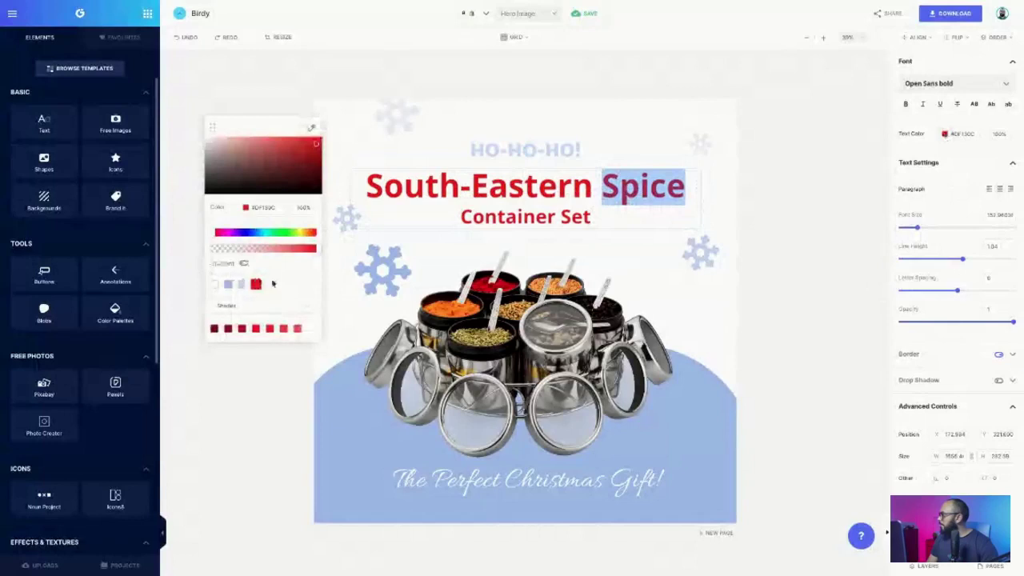
{"action": "left_click", "coordinate": [310, 130]}
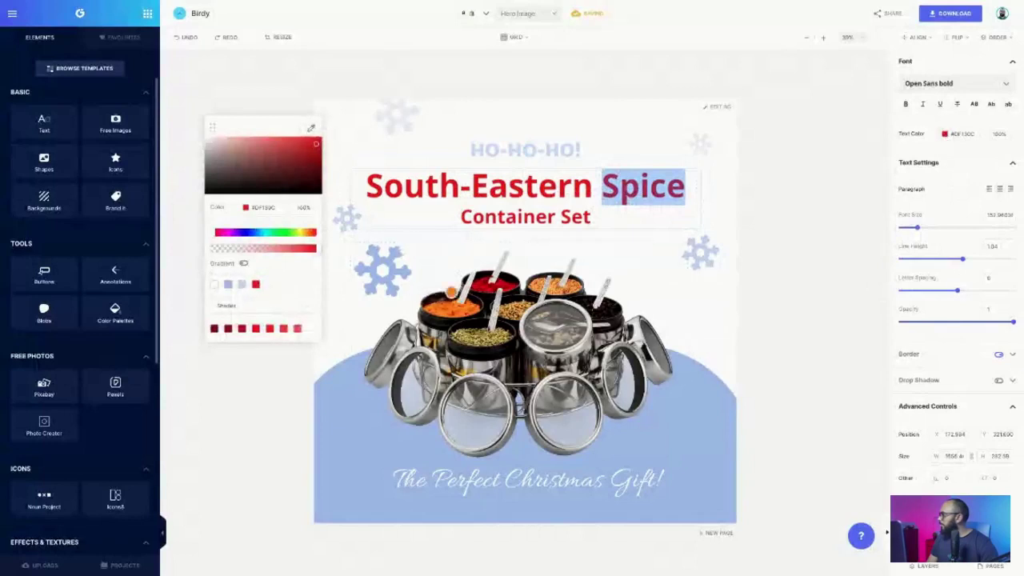
{"action": "left_click", "coordinate": [452, 300]}
- Apply the light blue document color to the "Container Set" line of the title
{"action": "left_click", "coordinate": [470, 216]}
{"action": "left_click_drag", "start_coordinate": [470, 216], "coordinate": [619, 221]}
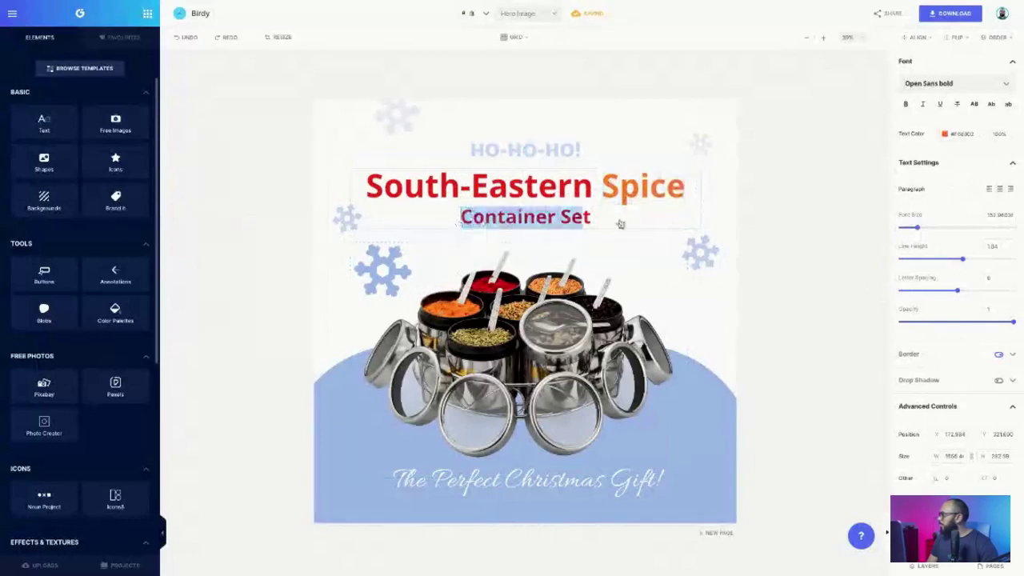
{"action": "left_click", "coordinate": [945, 133]}
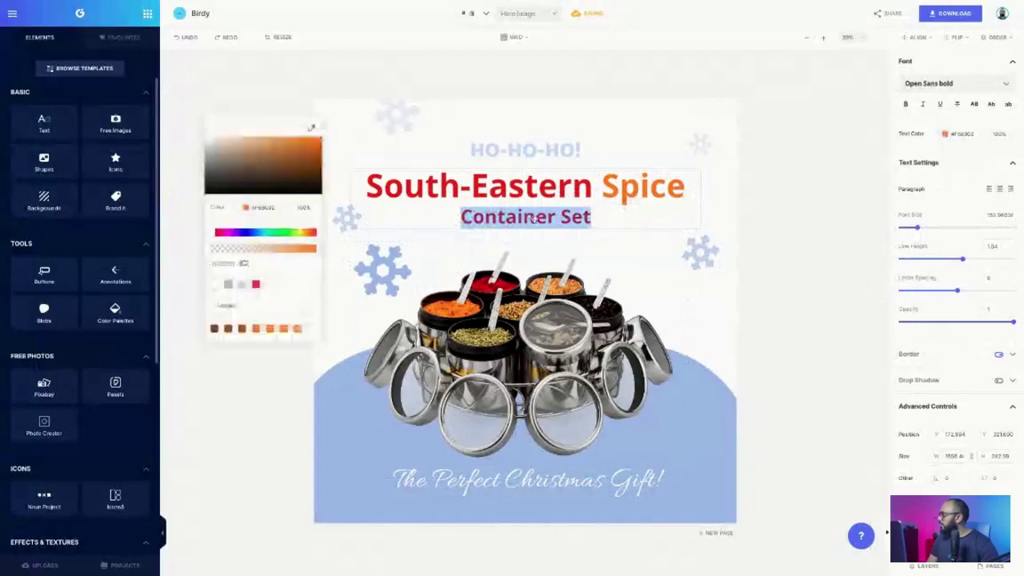
{"action": "left_click", "coordinate": [228, 284]}
{"action": "left_click", "coordinate": [594, 195]}
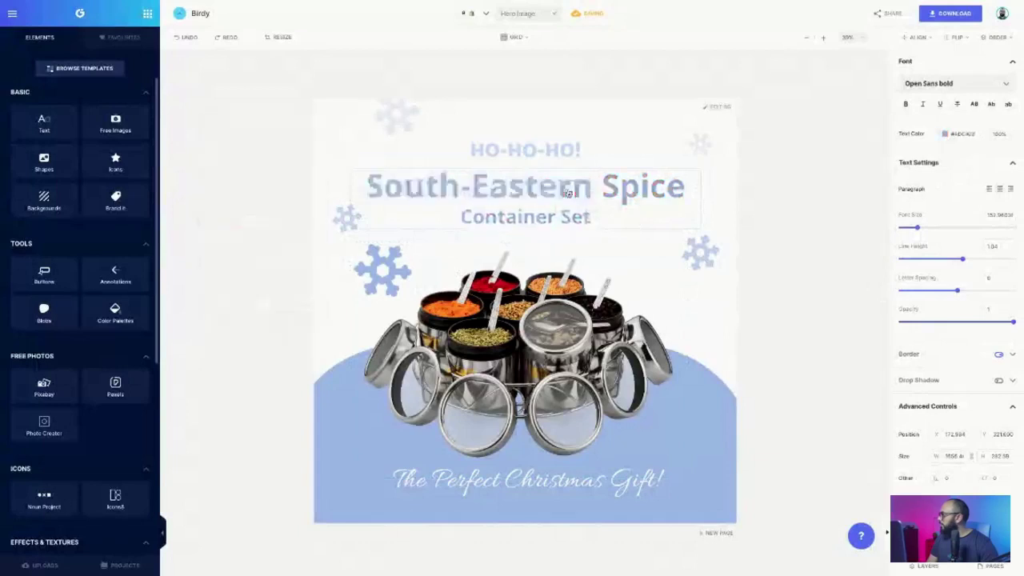
- Recolor the word "Spice" with a red sampled from the red spice jar in the product photo
{"action": "double_click", "coordinate": [566, 193]}
{"action": "left_click", "coordinate": [586, 194]}
{"action": "left_click_drag", "start_coordinate": [611, 193], "coordinate": [722, 194]}
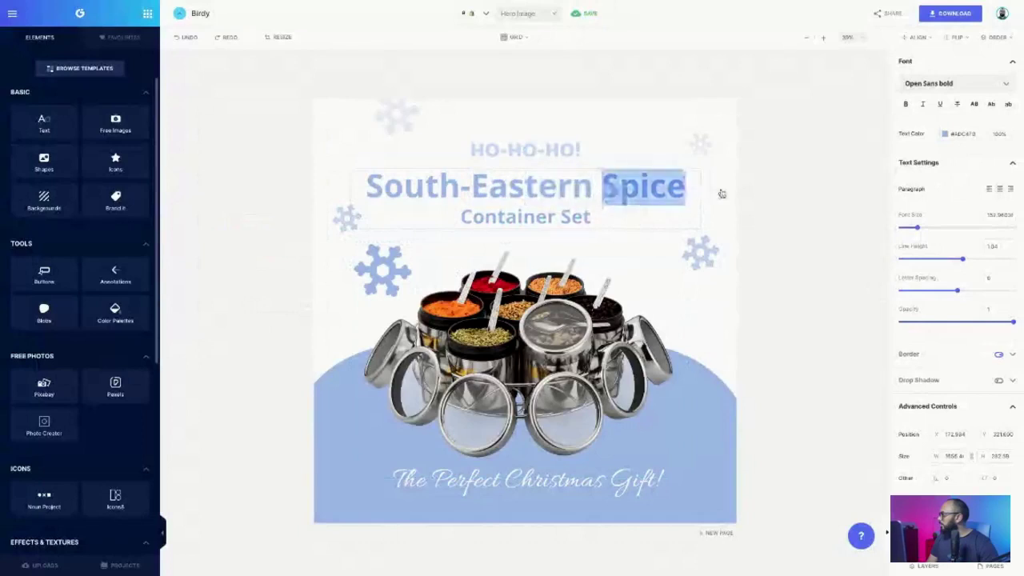
{"action": "left_click", "coordinate": [945, 134]}
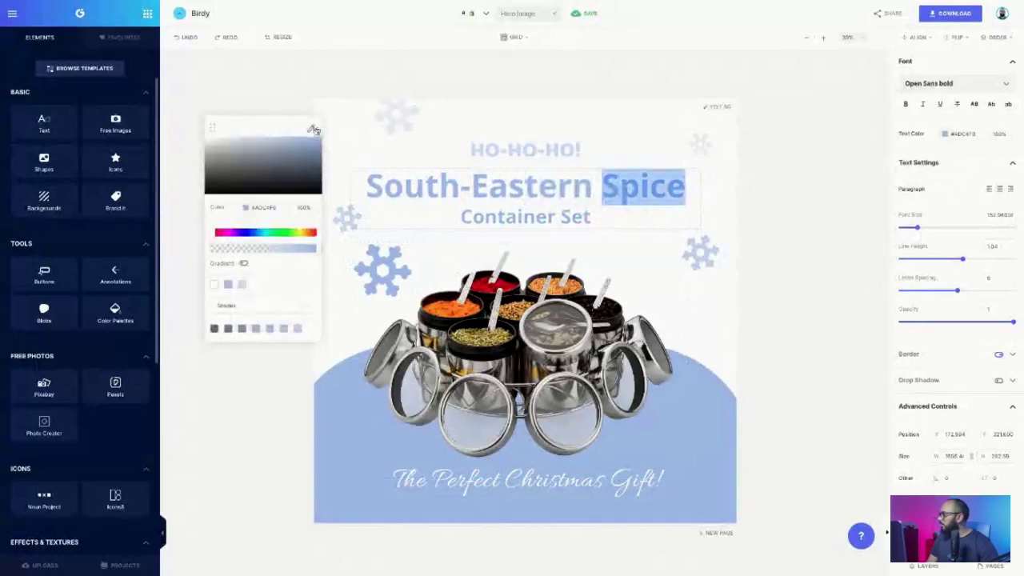
{"action": "left_click", "coordinate": [314, 130]}
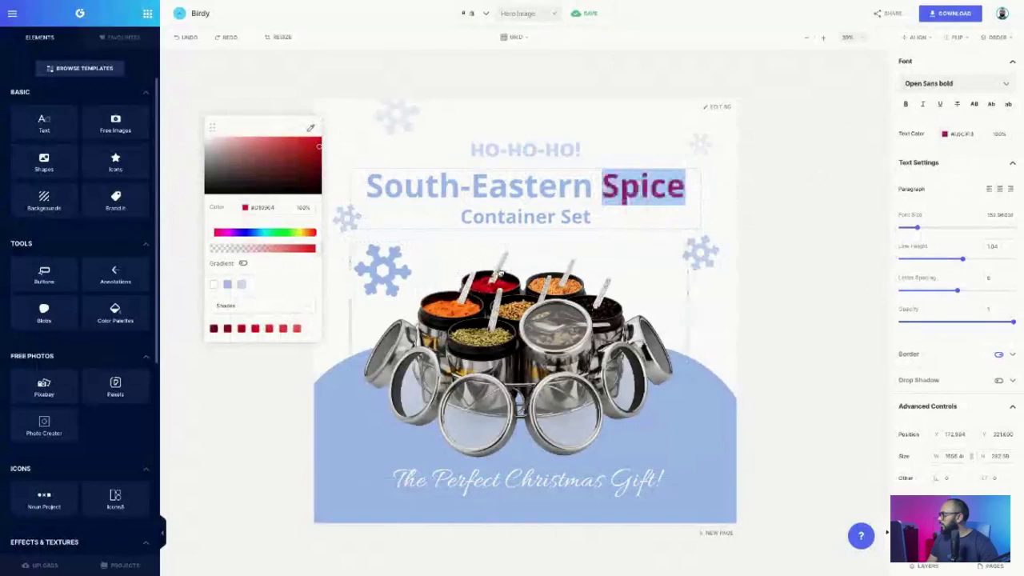
- Recolor "South-Eastern" with an orange sampled from the orange spice jar in the product photo
{"action": "left_click", "coordinate": [564, 201]}
{"action": "mouse_move", "coordinate": [593, 194]}
{"action": "left_mouse_down"}
{"action": "mouse_move", "coordinate": [400, 206]}
{"action": "mouse_move", "coordinate": [376, 196]}
{"action": "mouse_move", "coordinate": [592, 199]}
{"action": "left_mouse_up"}
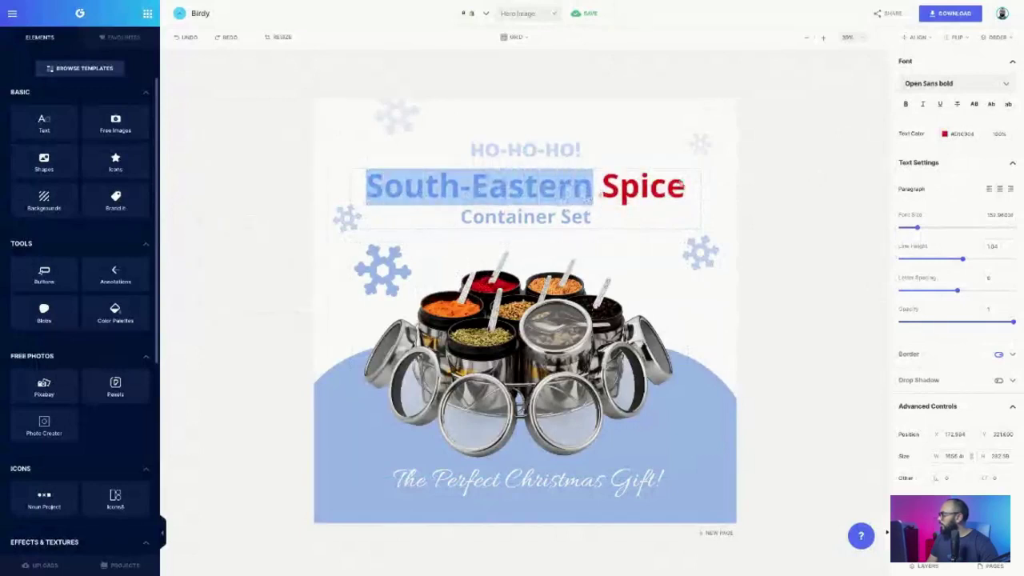
{"action": "left_click", "coordinate": [945, 133]}
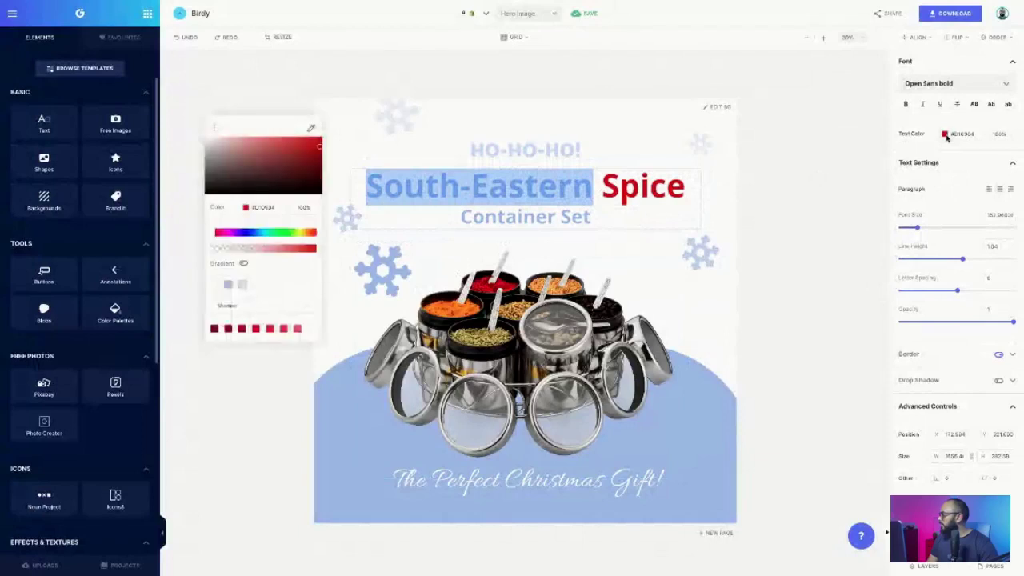
{"action": "left_click", "coordinate": [312, 129]}
{"action": "left_click", "coordinate": [456, 296]}
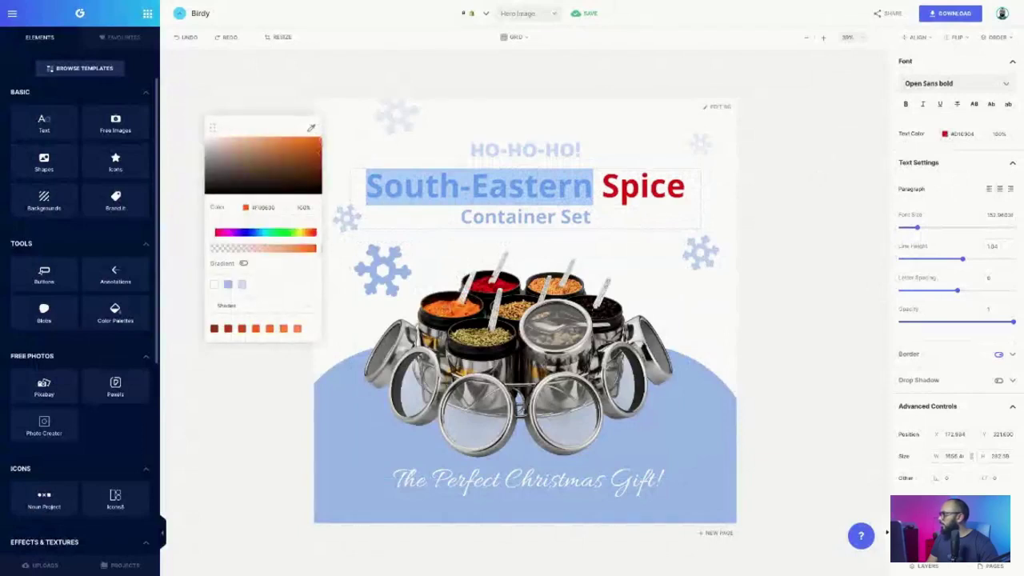
{"action": "left_click", "coordinate": [342, 331]}
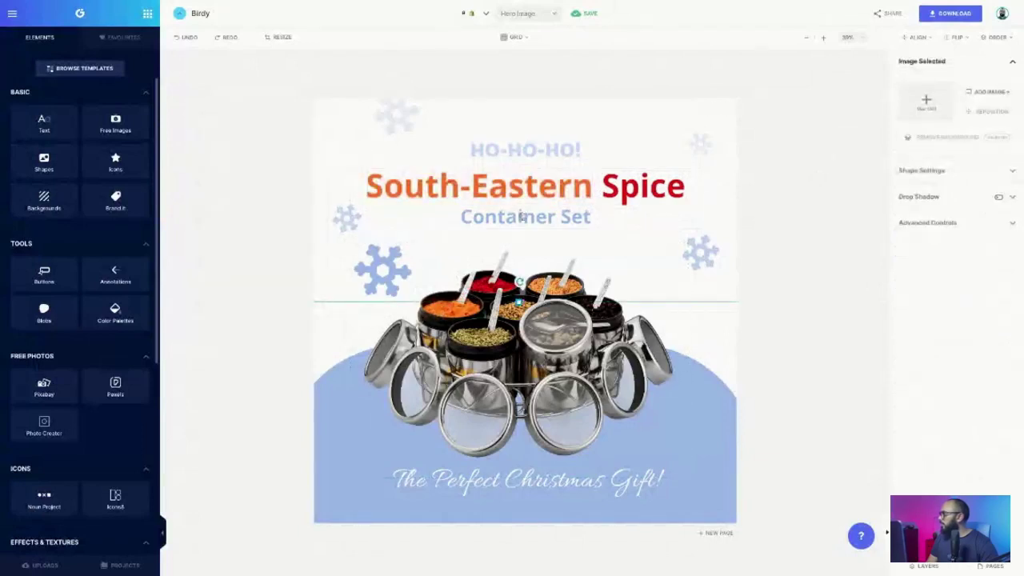
{"action": "left_click", "coordinate": [648, 242]}
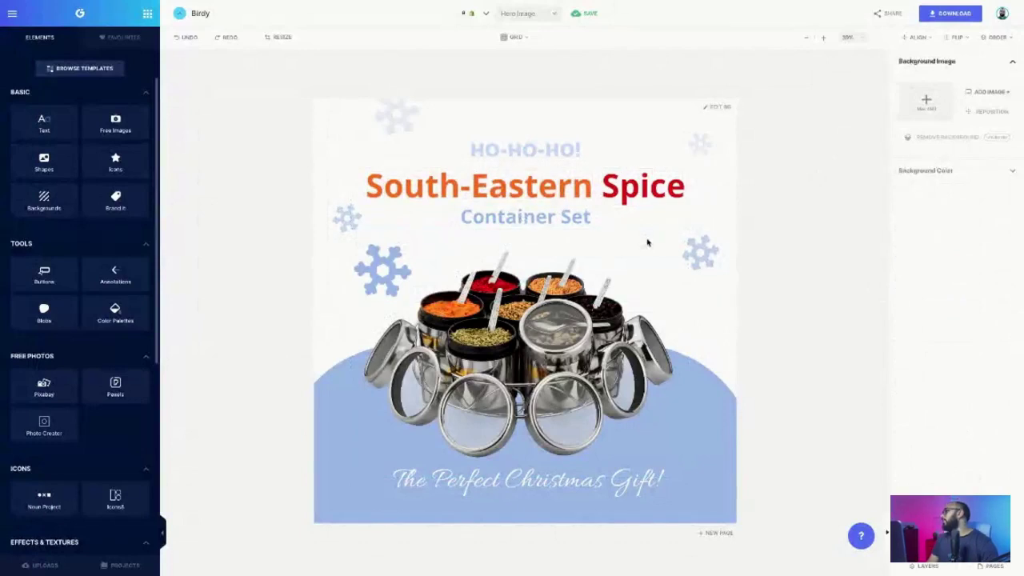
{"action": "left_click", "coordinate": [624, 192]}
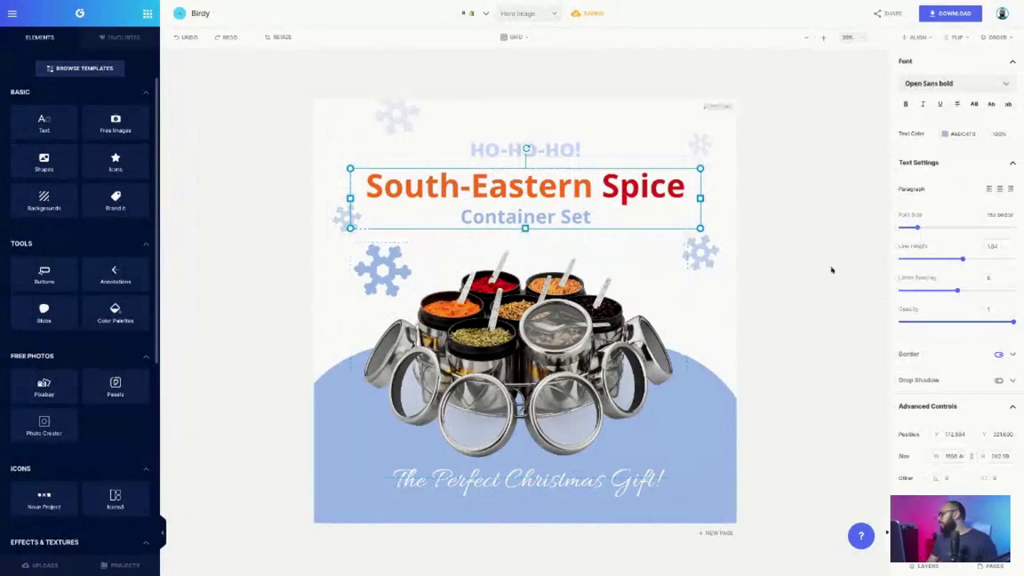
{"action": "left_click", "coordinate": [745, 317]}
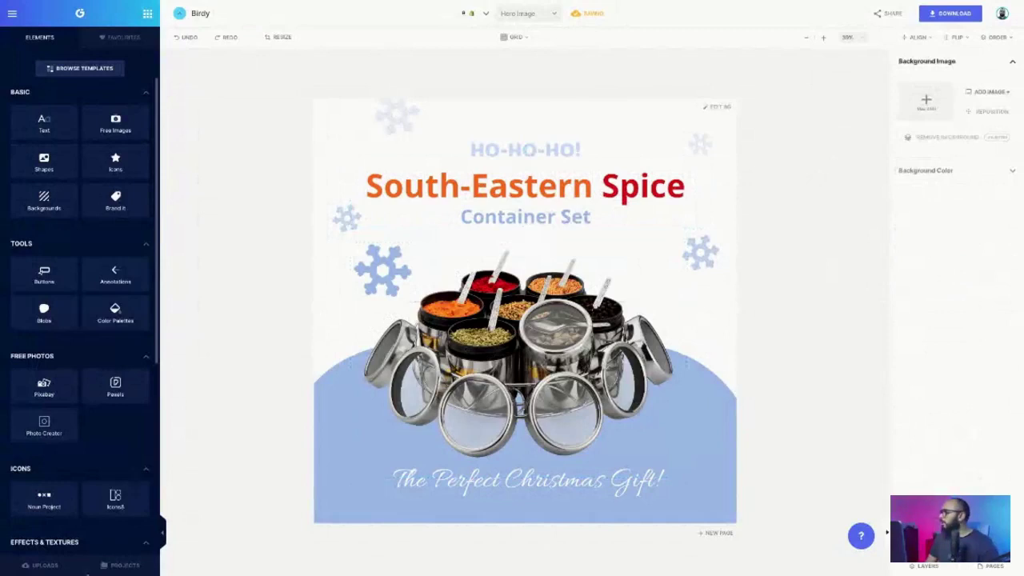
{"action": "left_click", "coordinate": [41, 566]}
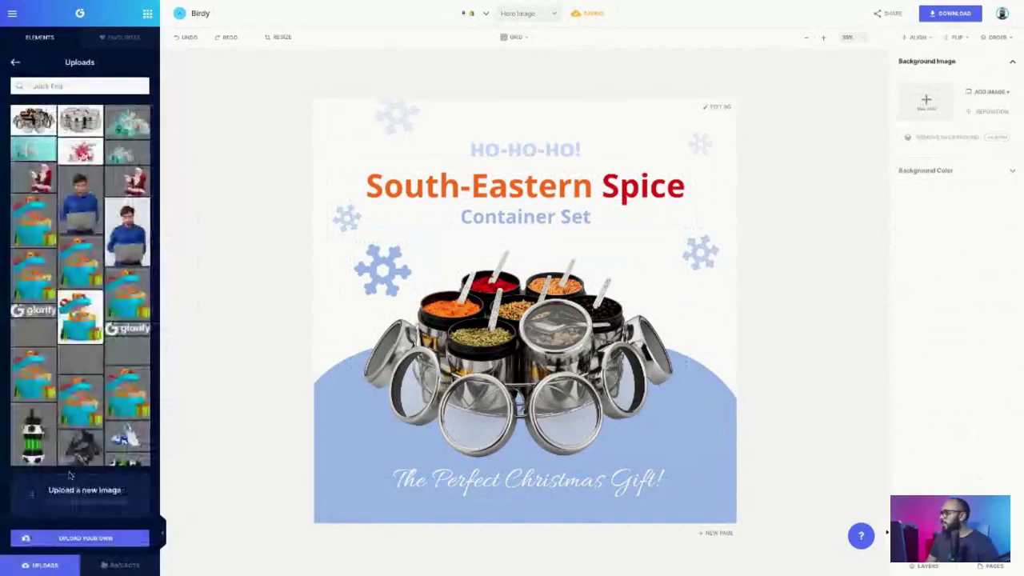
{"action": "left_click", "coordinate": [48, 566]}
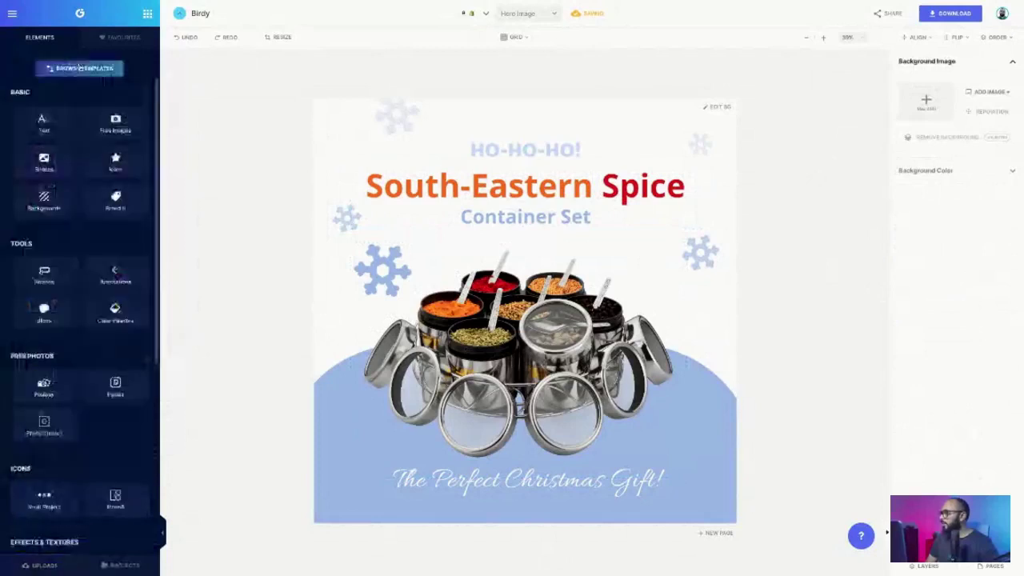
- Add the Lifestyle Image template from the Santa Claus Mug hero image bundle to the design as a new page
{"action": "left_click", "coordinate": [80, 67]}
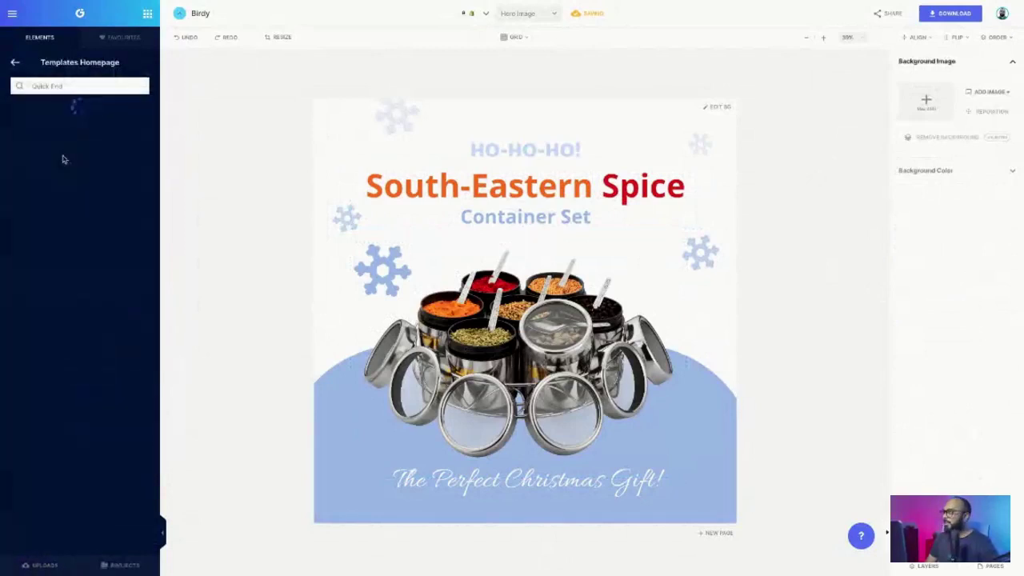
{"action": "left_click", "coordinate": [71, 117]}
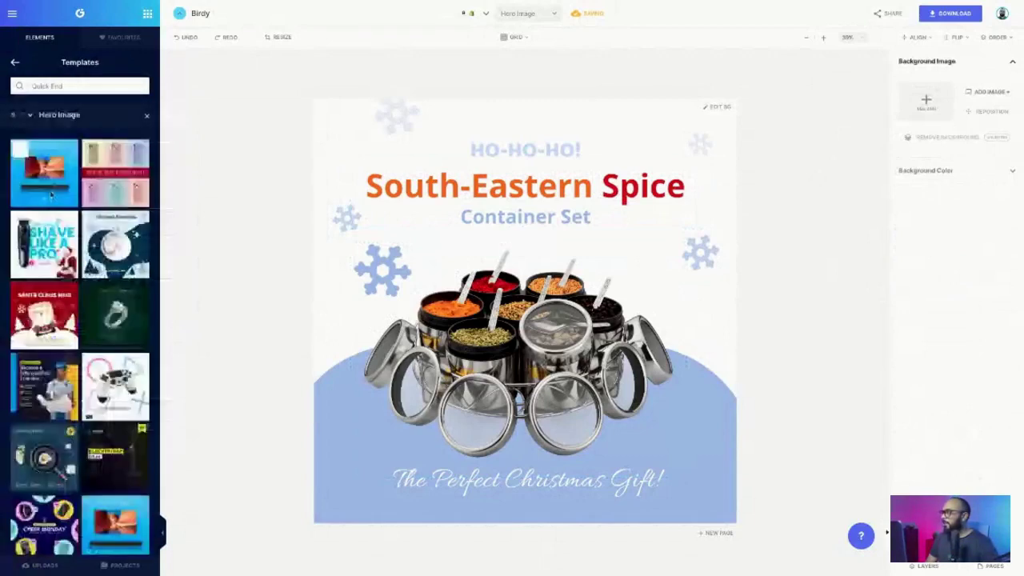
{"action": "left_click", "coordinate": [44, 316]}
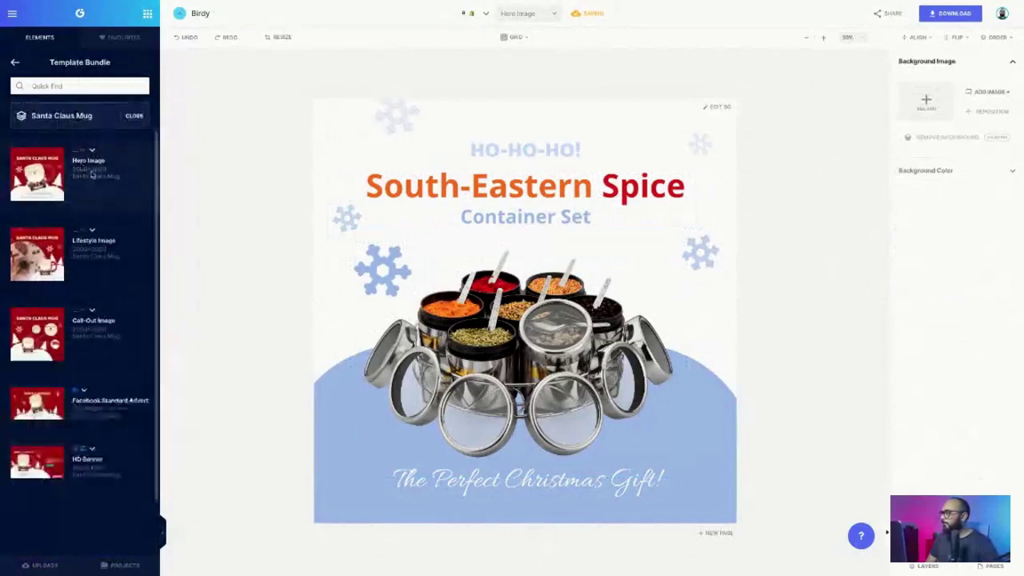
{"action": "scroll", "coordinate": [92, 184], "scroll_direction": "down", "scroll_amount": 1}
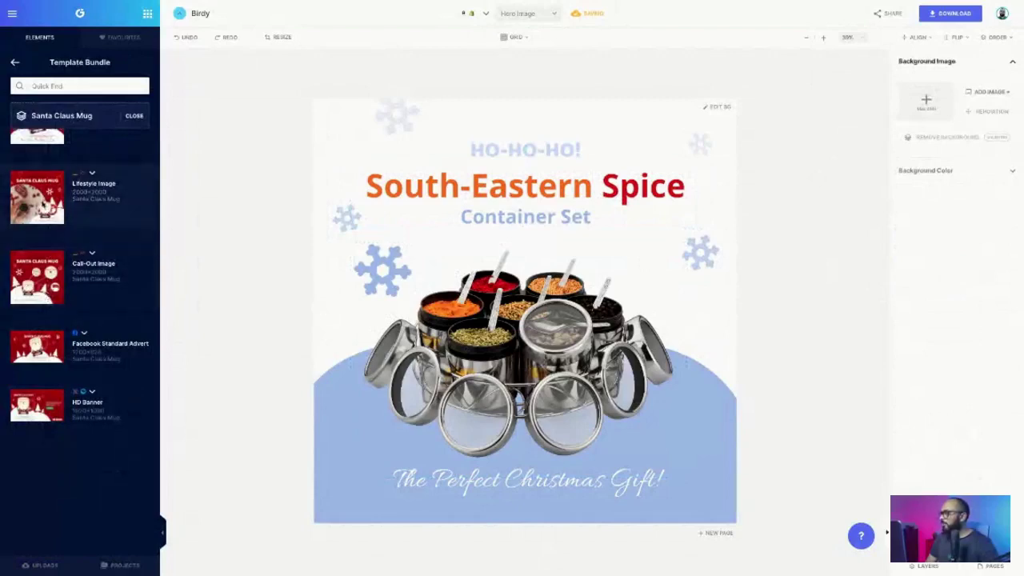
{"action": "left_click", "coordinate": [37, 198]}
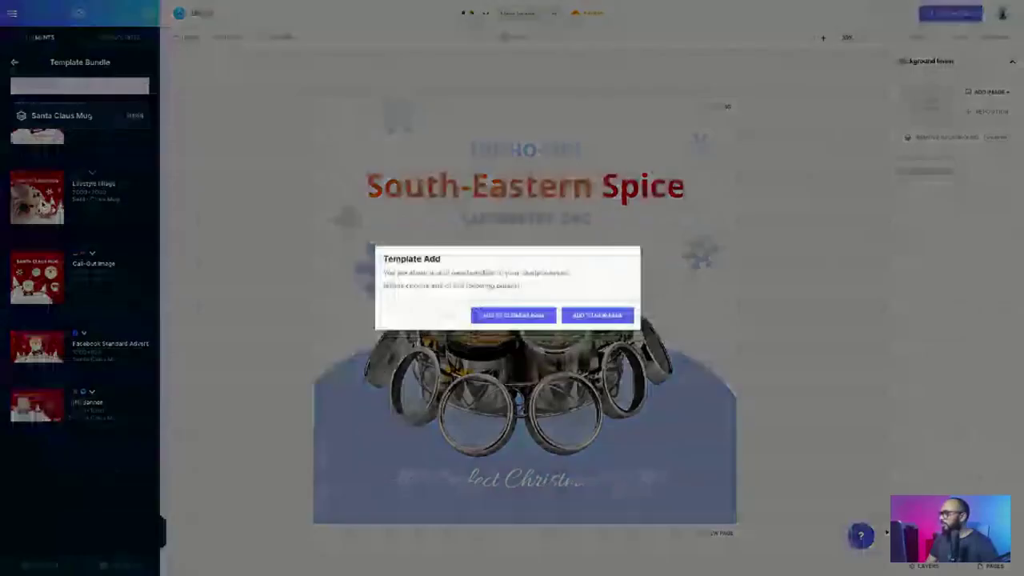
{"action": "left_click", "coordinate": [597, 316]}
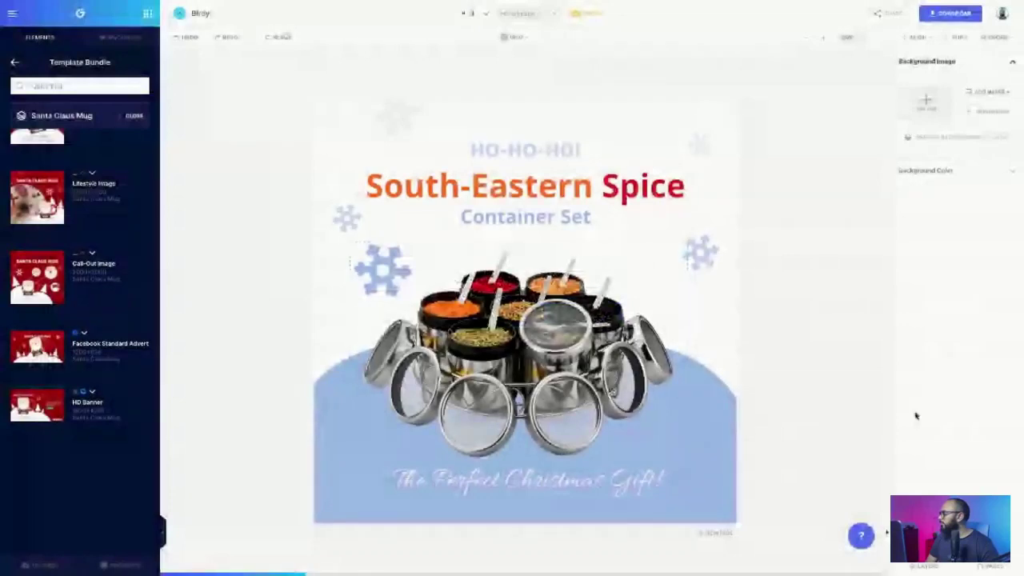
- Reload the editor and delete the Santa Claus Mug page from the design
{"action": "left_click", "coordinate": [998, 565]}
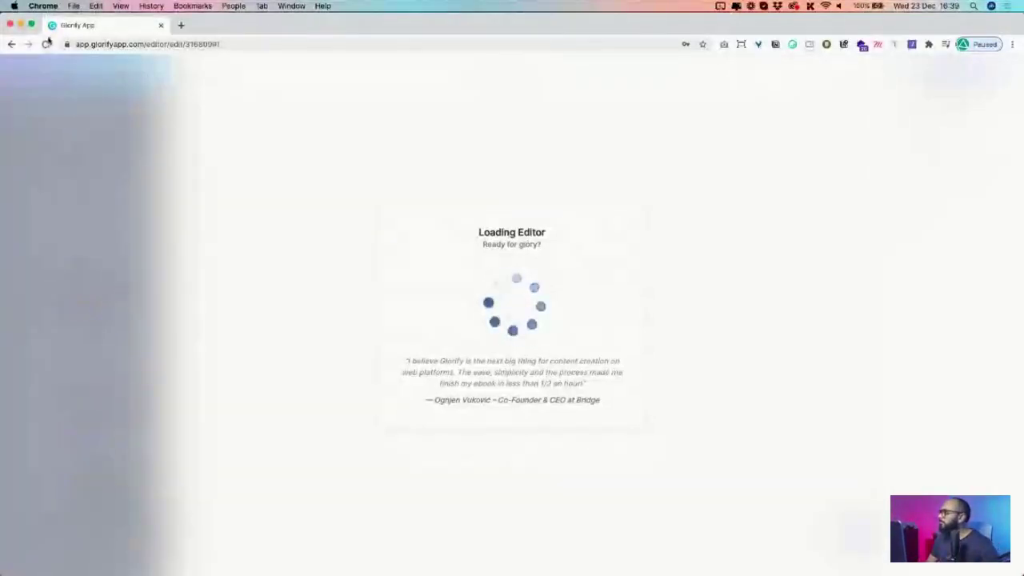
{"action": "mouse_move", "coordinate": [32, 26]}
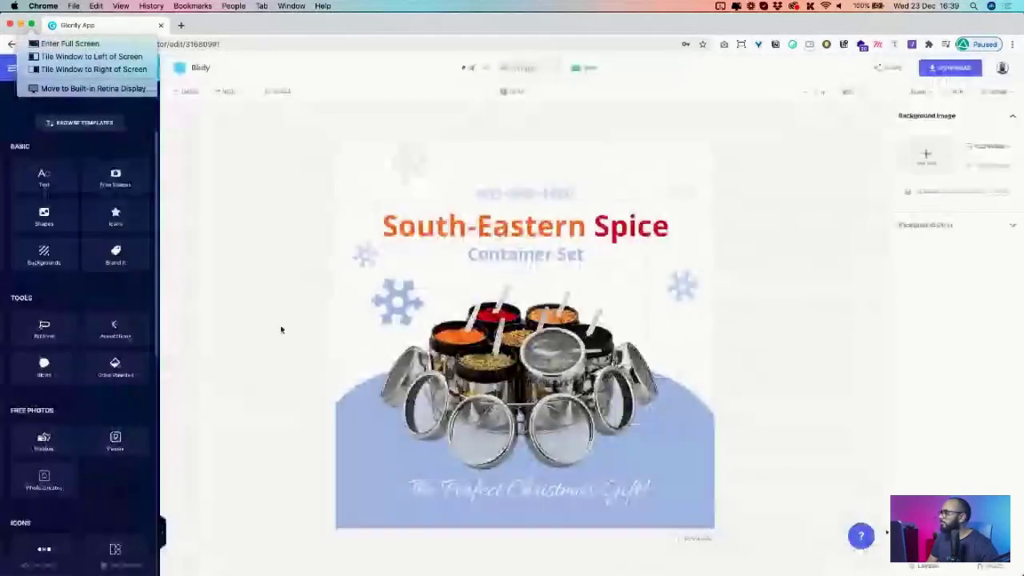
{"action": "left_click", "coordinate": [227, 325]}
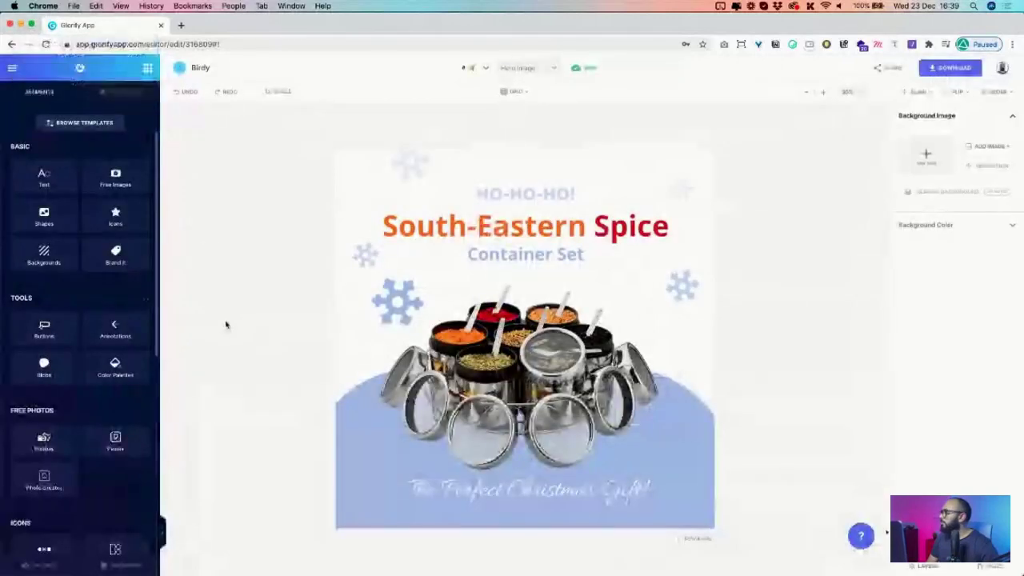
{"action": "left_click", "coordinate": [995, 565]}
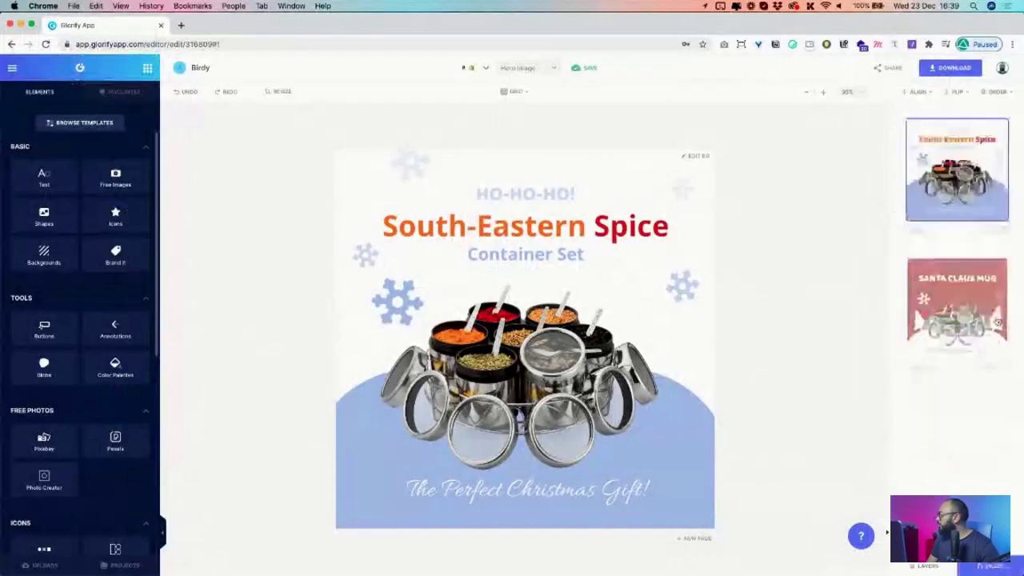
{"action": "left_click", "coordinate": [1004, 370]}
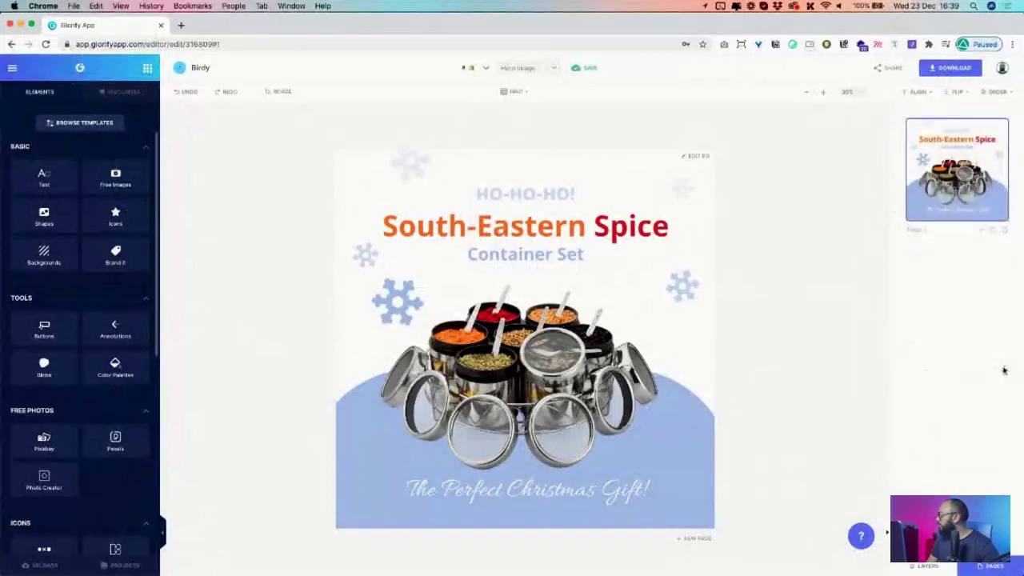
- Try to add the Lifestyle Image template from the Santa Claus Mug hero image bundle as a new page
{"action": "left_click", "coordinate": [80, 122]}
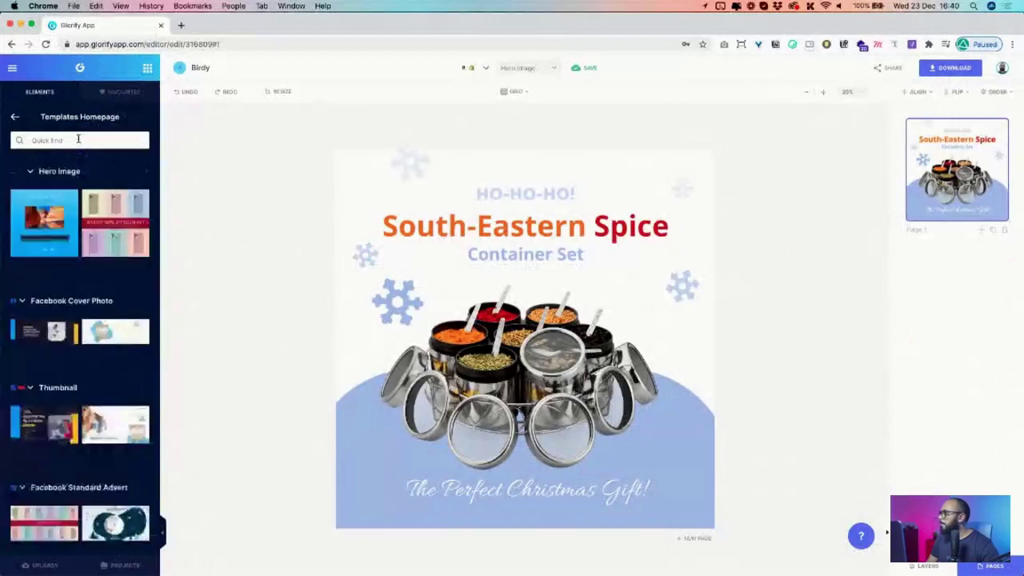
{"action": "left_click", "coordinate": [55, 169]}
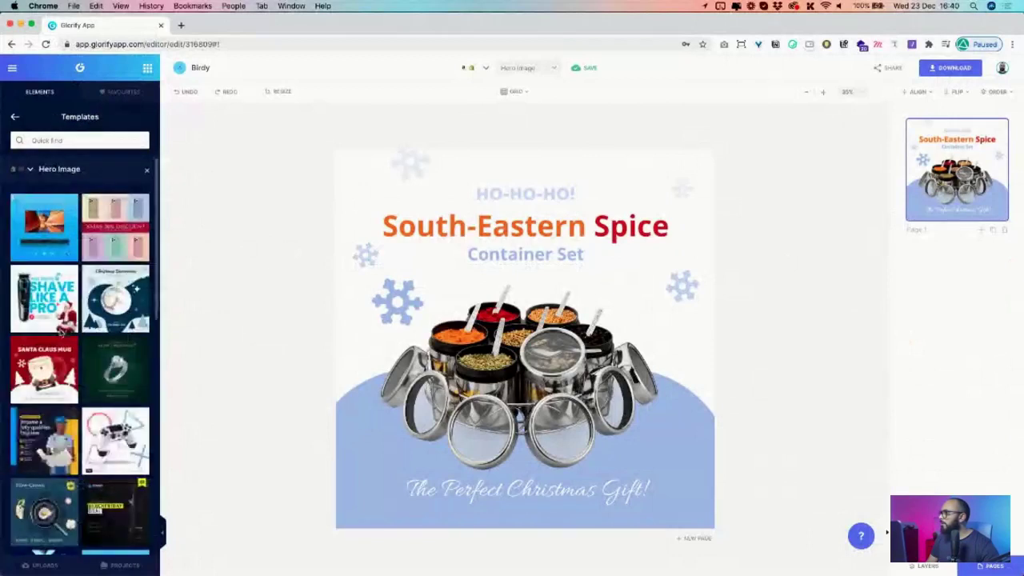
{"action": "left_click", "coordinate": [32, 352]}
{"action": "left_click", "coordinate": [57, 313]}
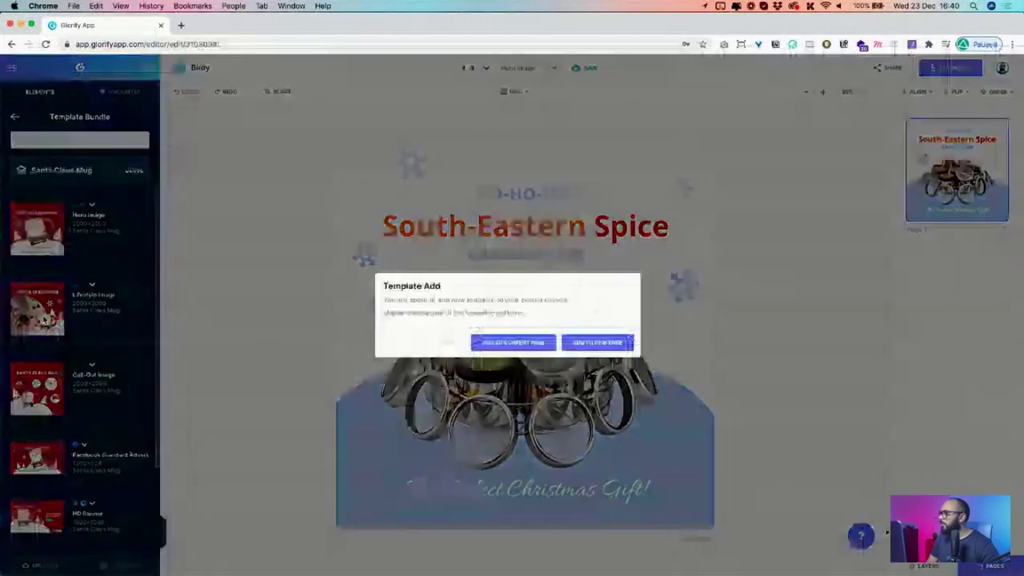
{"action": "left_click", "coordinate": [588, 347]}
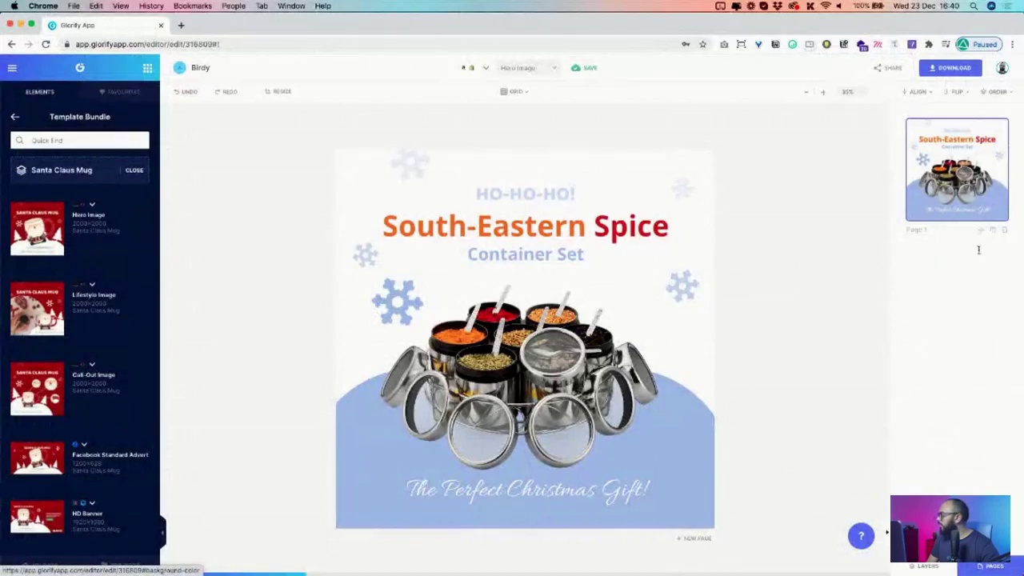
- Reload the editor and replace the Santa Claus Mug page with a blank page after the spice hero image
{"action": "left_click", "coordinate": [46, 45]}
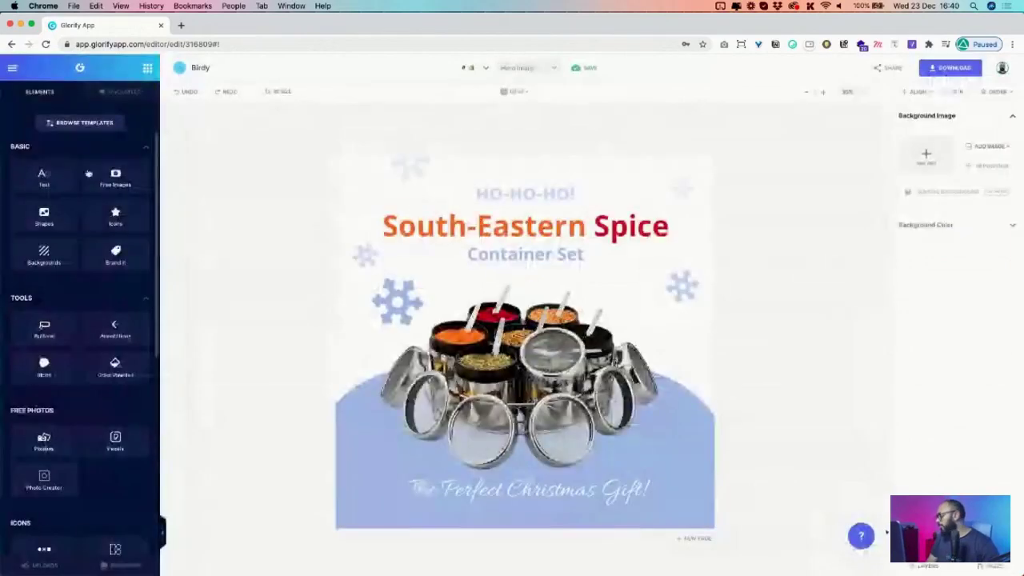
{"action": "left_click", "coordinate": [991, 566]}
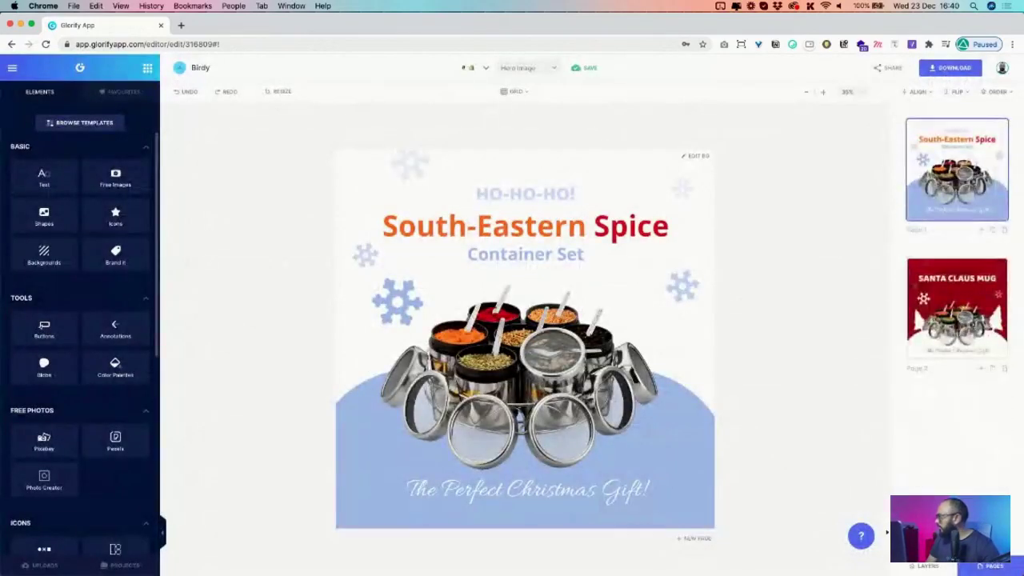
{"action": "left_click", "coordinate": [1004, 368]}
{"action": "left_click", "coordinate": [981, 230]}
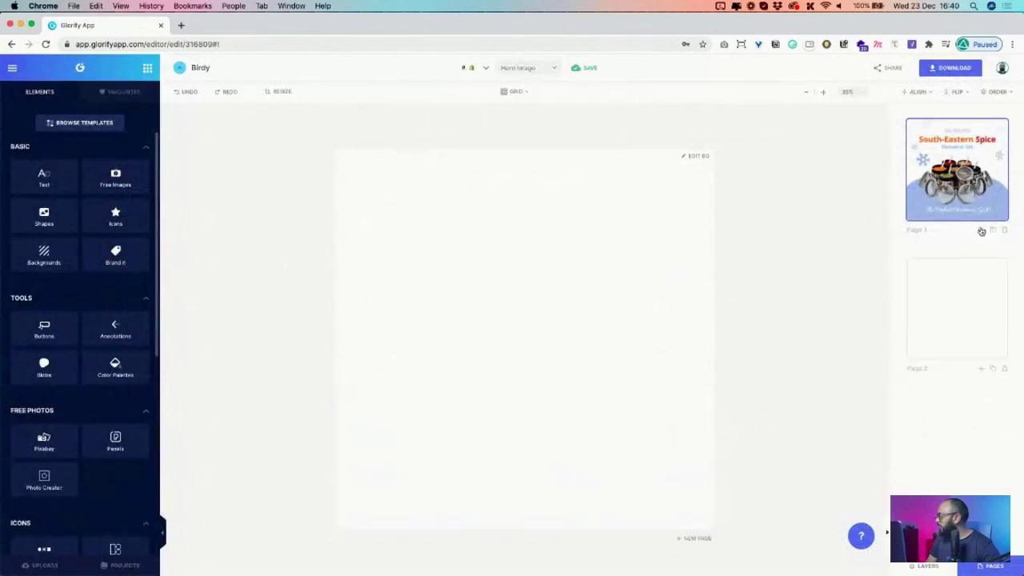
- Try to add the Santa Claus Mug bundle's Lifestyle Image template to the current page
{"action": "left_click", "coordinate": [80, 122]}
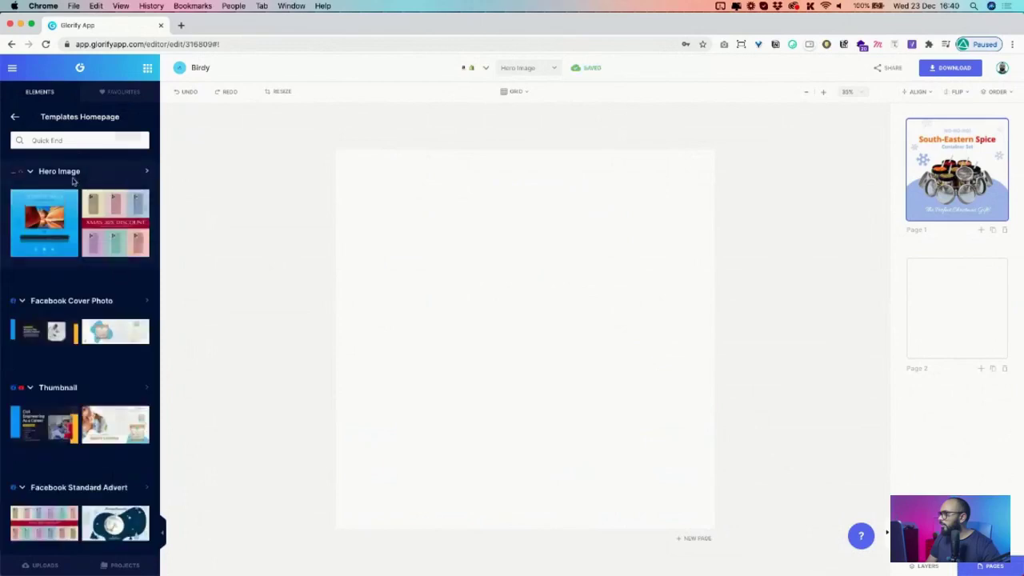
{"action": "left_click", "coordinate": [73, 173]}
{"action": "left_click", "coordinate": [24, 349]}
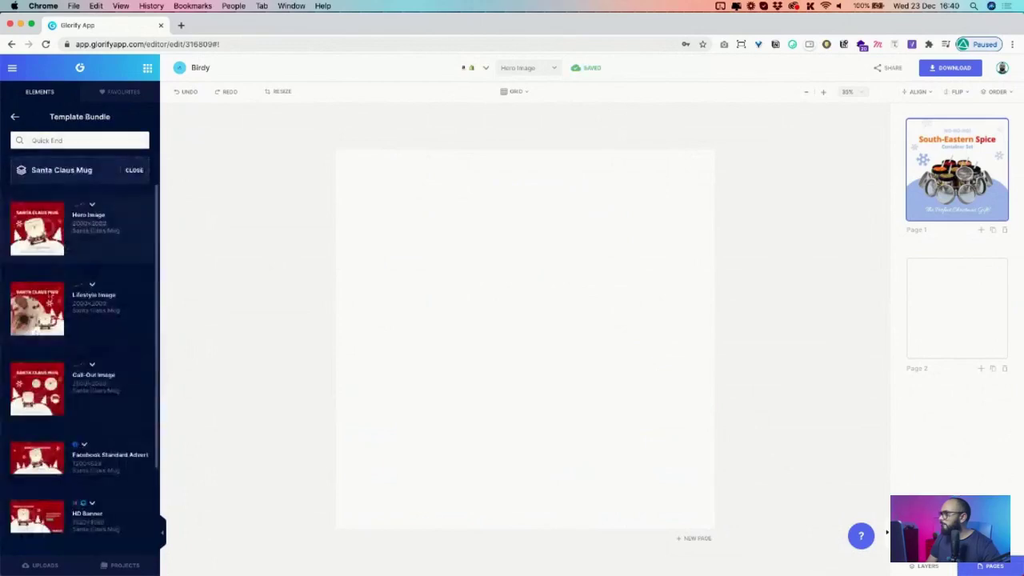
{"action": "left_click", "coordinate": [38, 314]}
{"action": "left_click", "coordinate": [507, 342]}
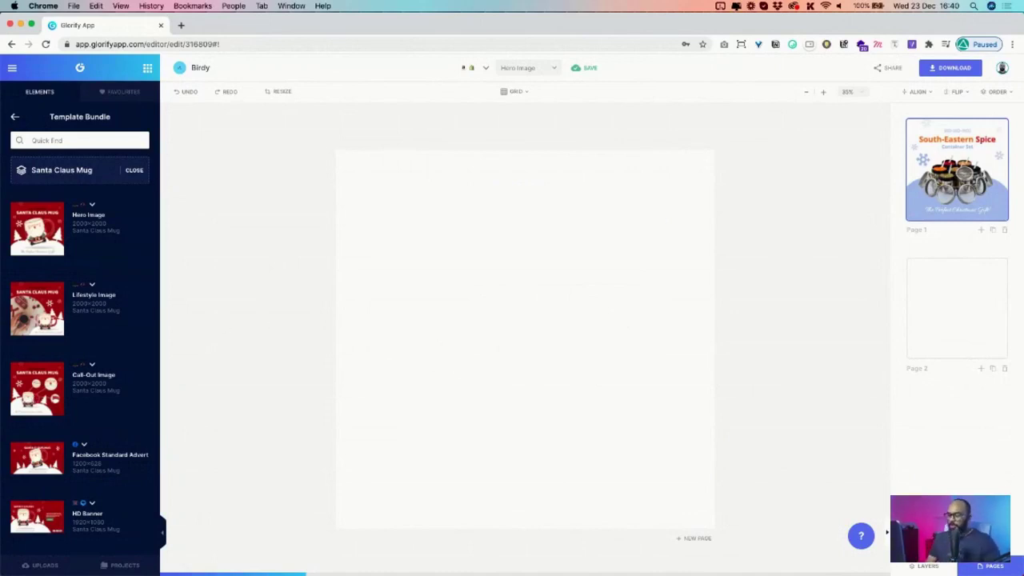
- Take a partial screenshot of the editor, close the Santa Claus Mug bundle and reload the page
{"action": "key", "text": "super+shift+4"}
{"action": "left_click_drag", "start_coordinate": [179, 267], "coordinate": [0, 355]}
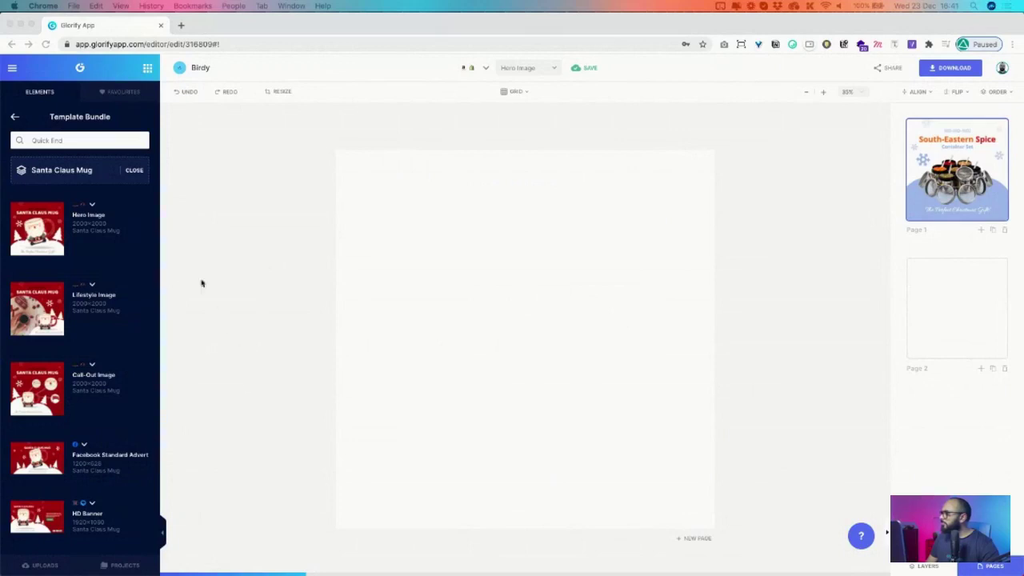
{"action": "left_click", "coordinate": [30, 530]}
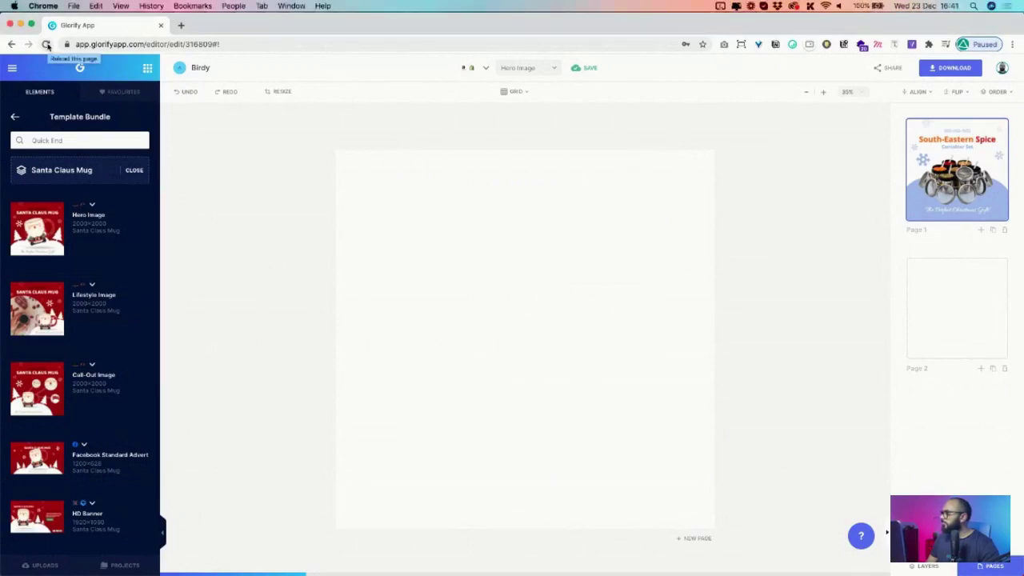
{"action": "left_click", "coordinate": [133, 170]}
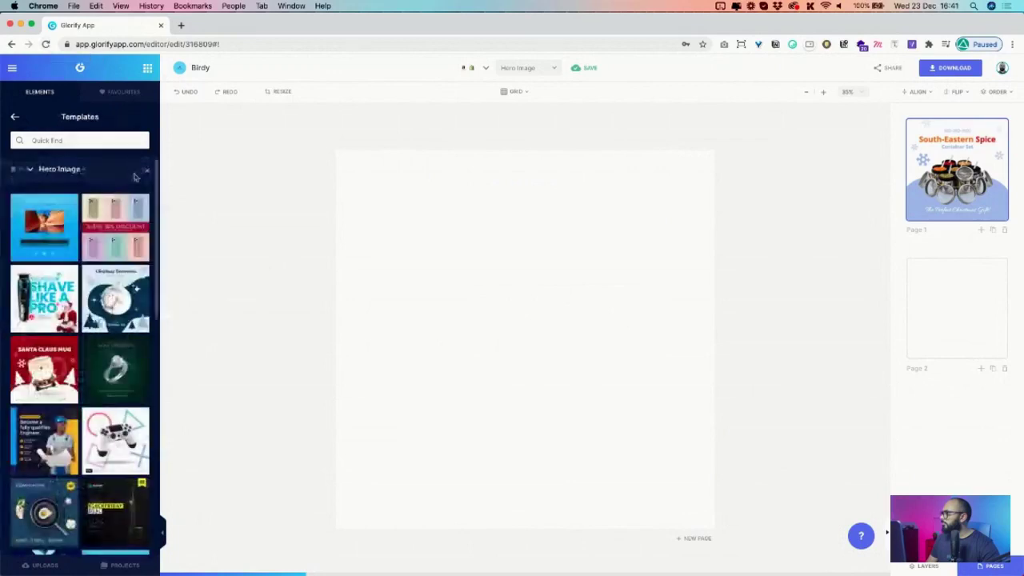
{"action": "left_click", "coordinate": [45, 44]}
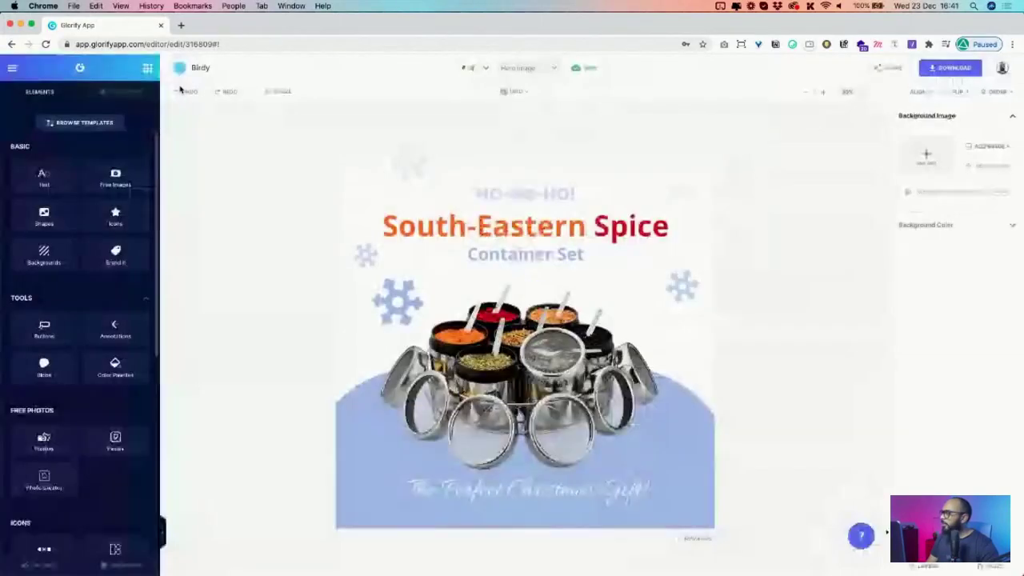
- Try to add a template from the Christmas Ball hero image bundle to the design as a new page
{"action": "left_click", "coordinate": [90, 123]}
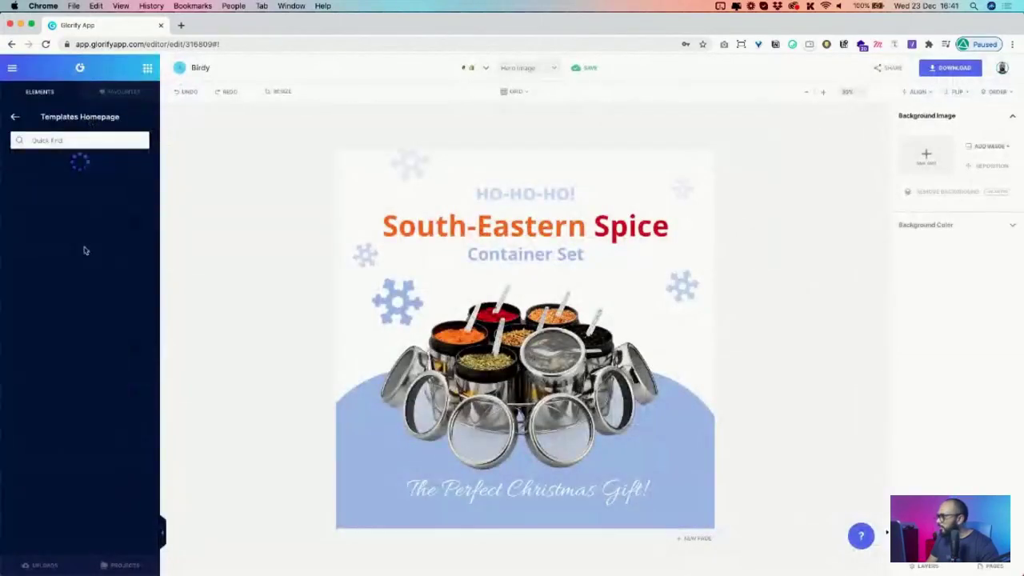
{"action": "left_click", "coordinate": [91, 170]}
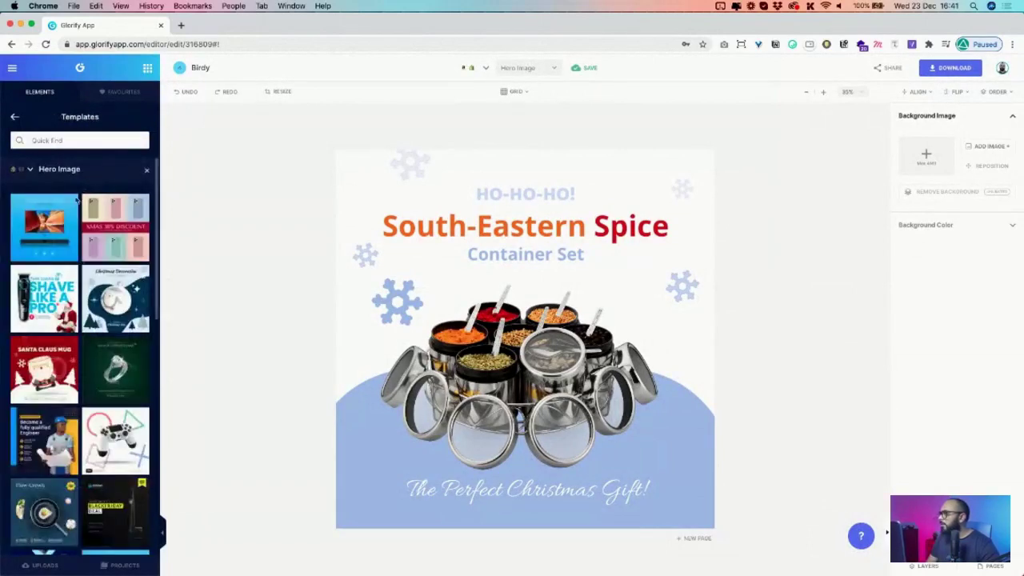
{"action": "left_click", "coordinate": [94, 279]}
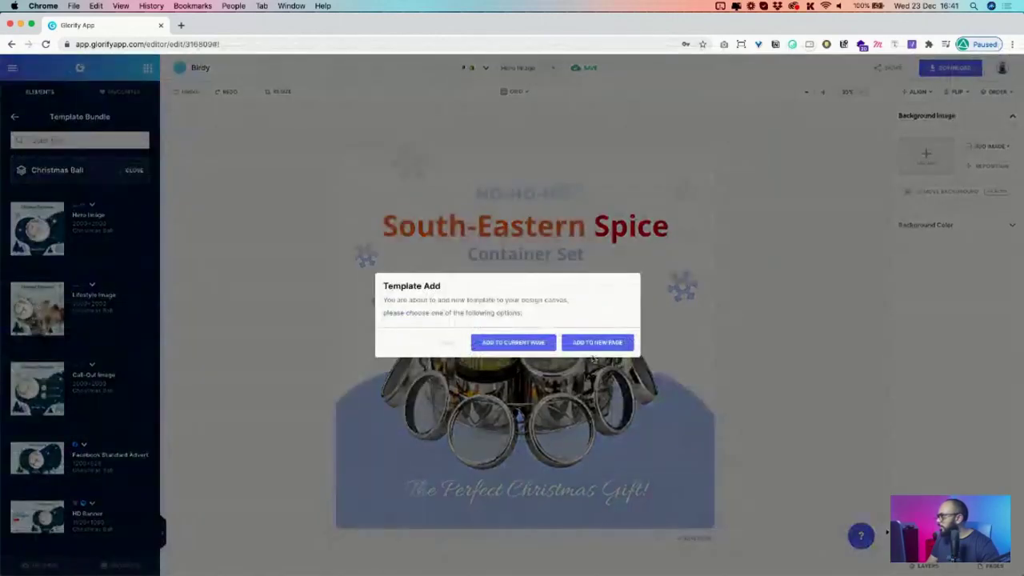
{"action": "left_click", "coordinate": [596, 342]}
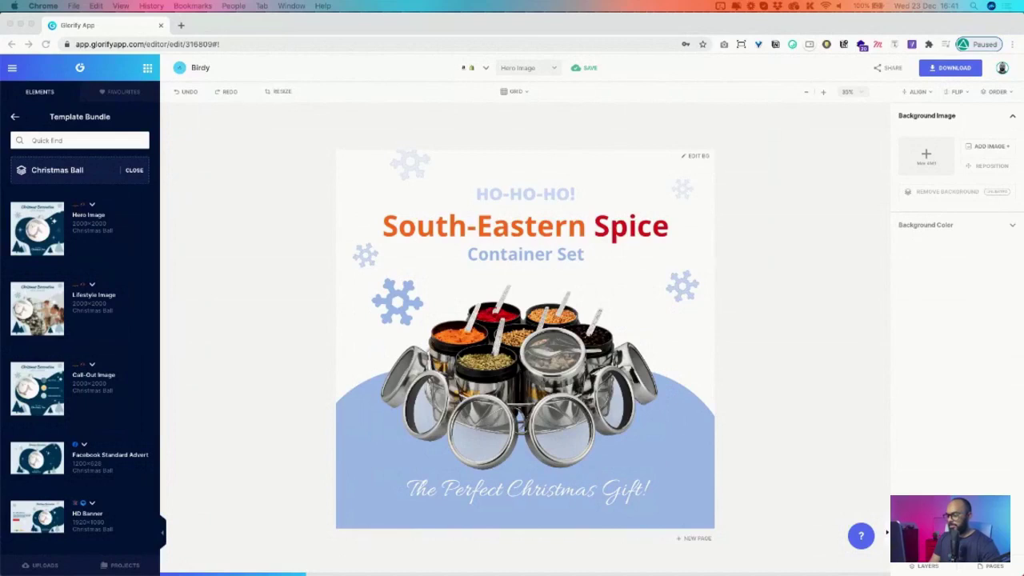
{"action": "left_click", "coordinate": [247, 163]}
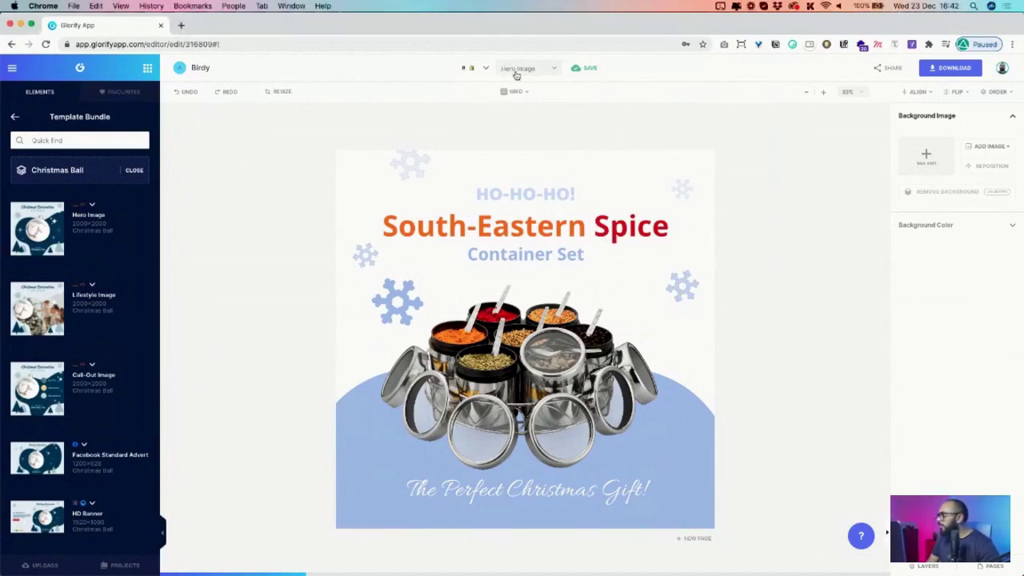
- Rename the design as "Holiday Theme Design" and exit the editor to the dashboard
{"action": "left_click", "coordinate": [516, 72]}
{"action": "triple_click", "coordinate": [493, 103]}
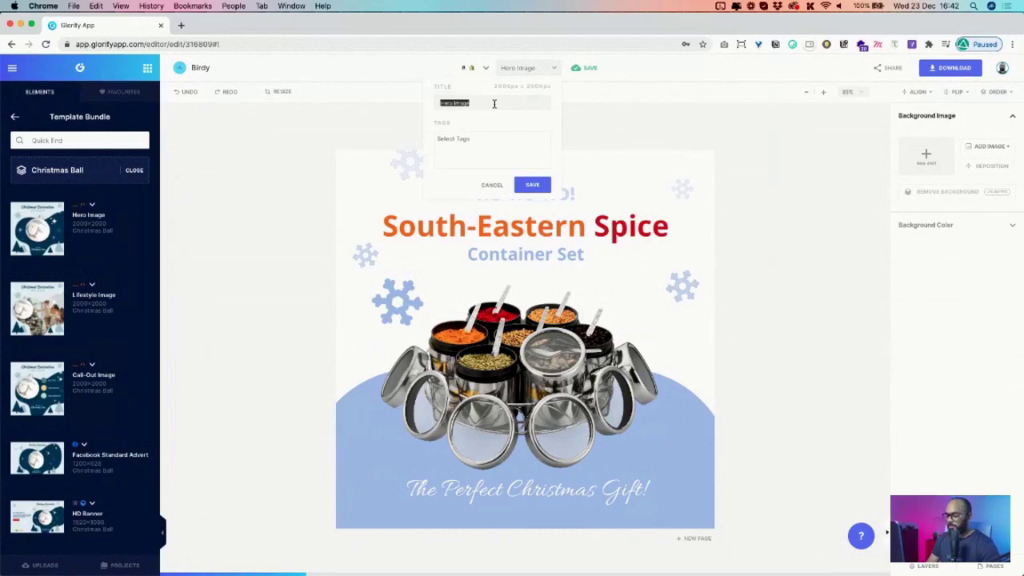
{"action": "type", "text": "Holiday Theme Design"}
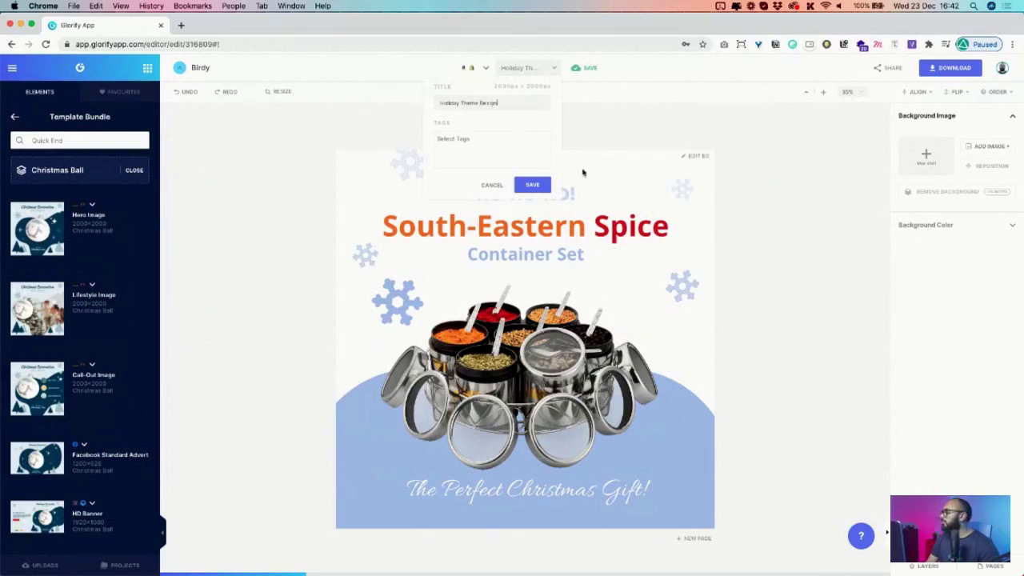
{"action": "left_click", "coordinate": [533, 184]}
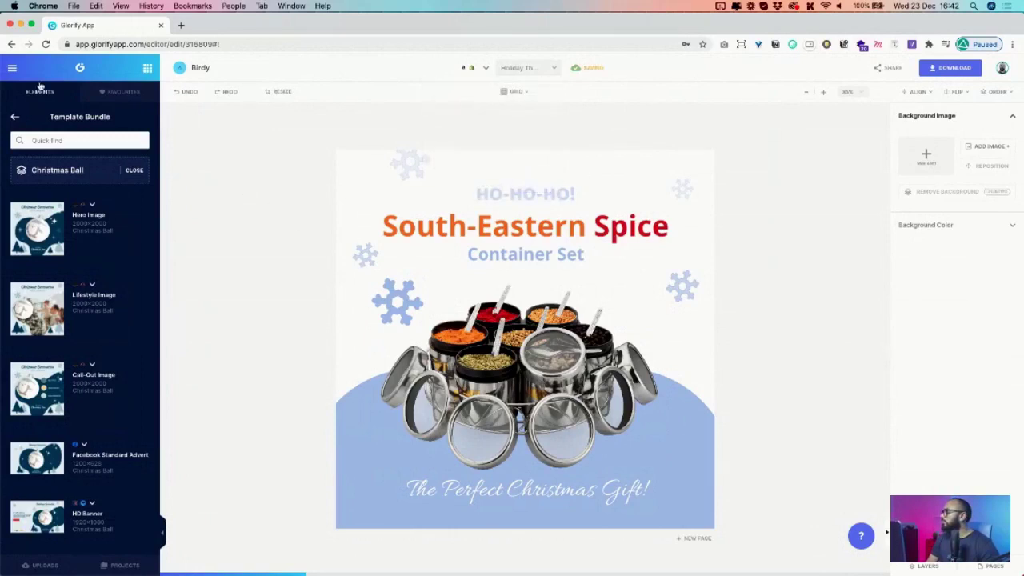
{"action": "left_click", "coordinate": [12, 69]}
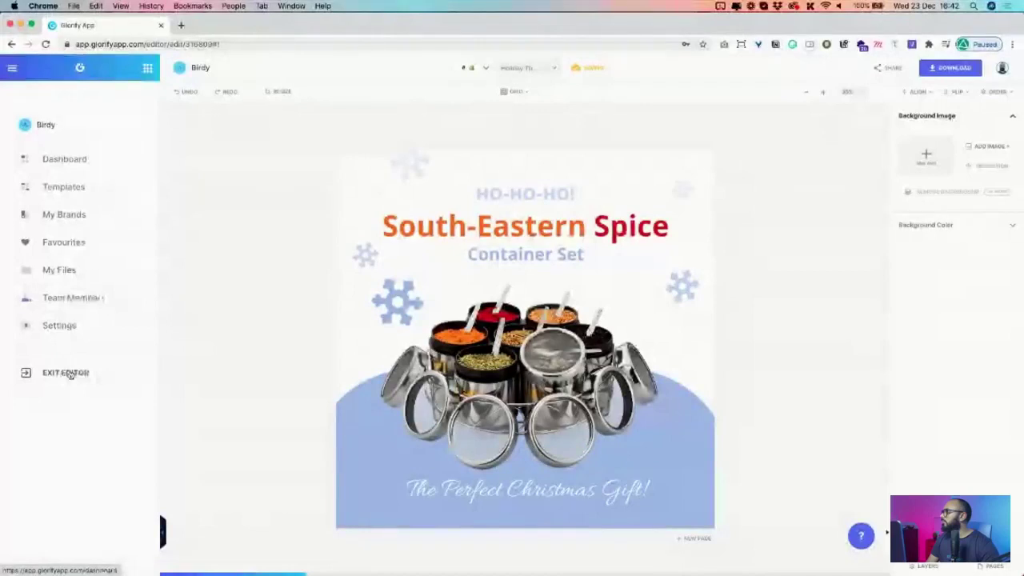
{"action": "left_click", "coordinate": [70, 375]}
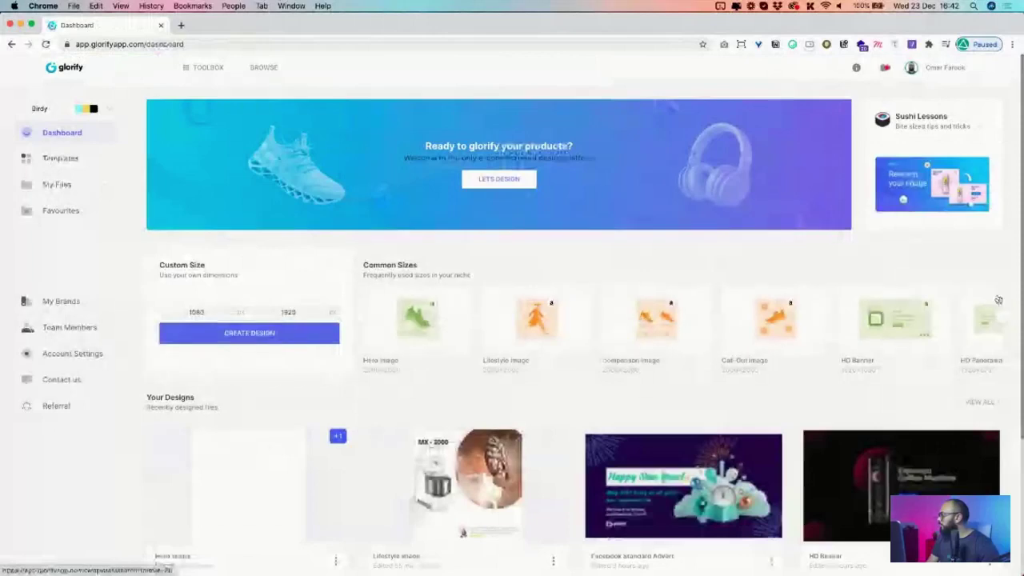
- Create a new design from the Lifestyle Image template in the Santa Claus Mug bundle of the hero image templates
{"action": "left_click", "coordinate": [409, 322]}
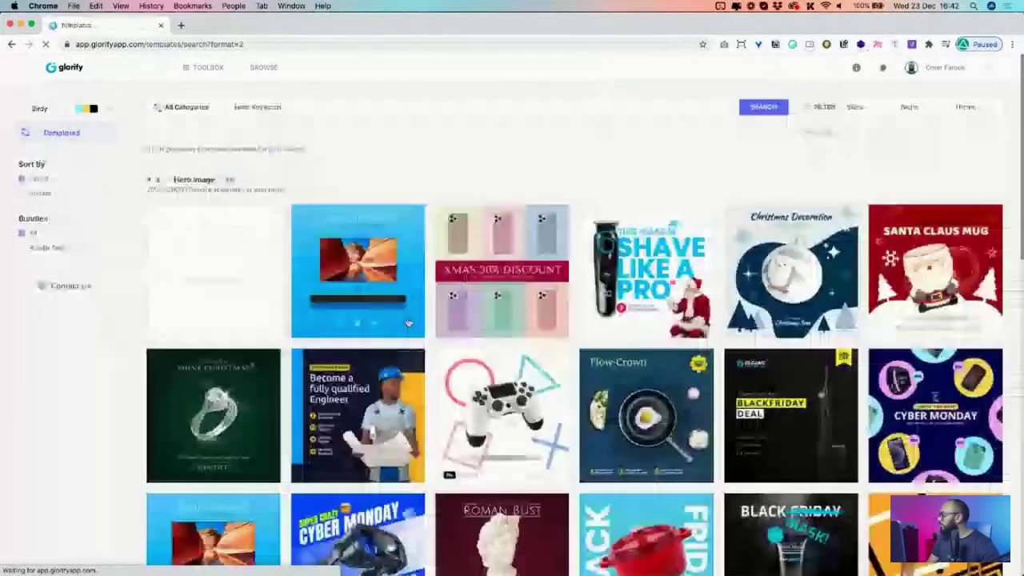
{"action": "left_click", "coordinate": [934, 280]}
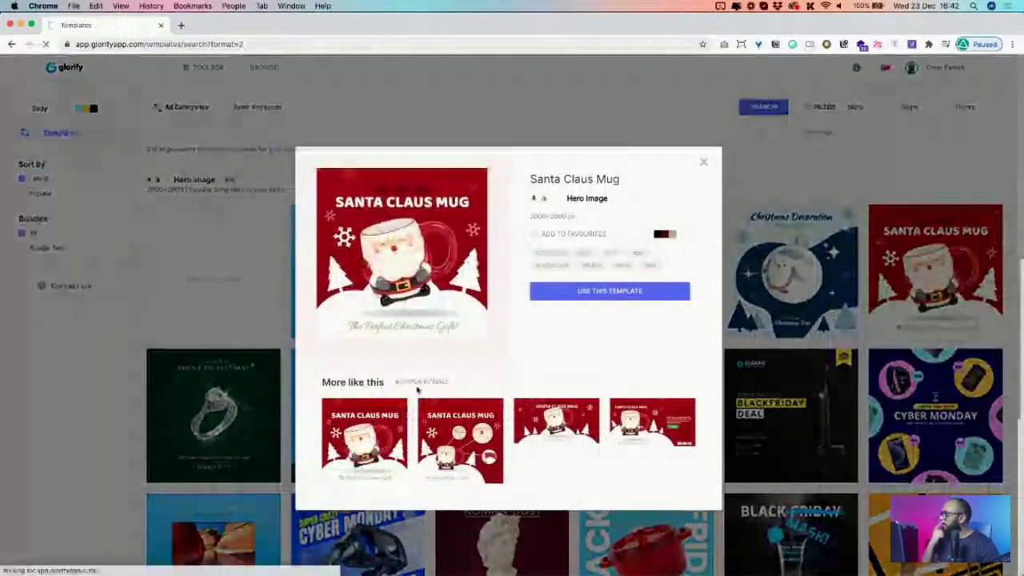
{"action": "scroll", "coordinate": [417, 390], "scroll_direction": "down", "scroll_amount": 4}
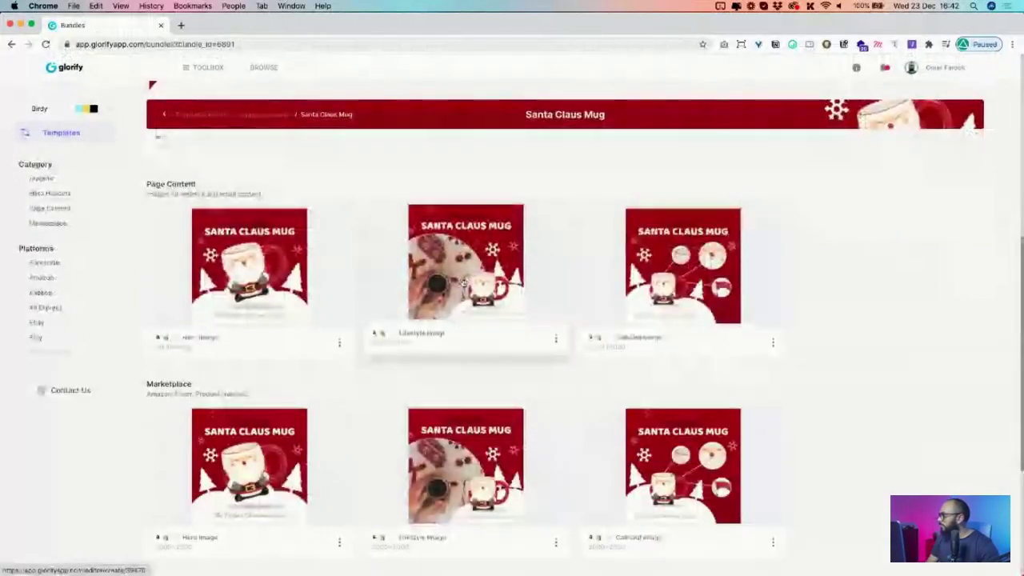
{"action": "left_click", "coordinate": [467, 297]}
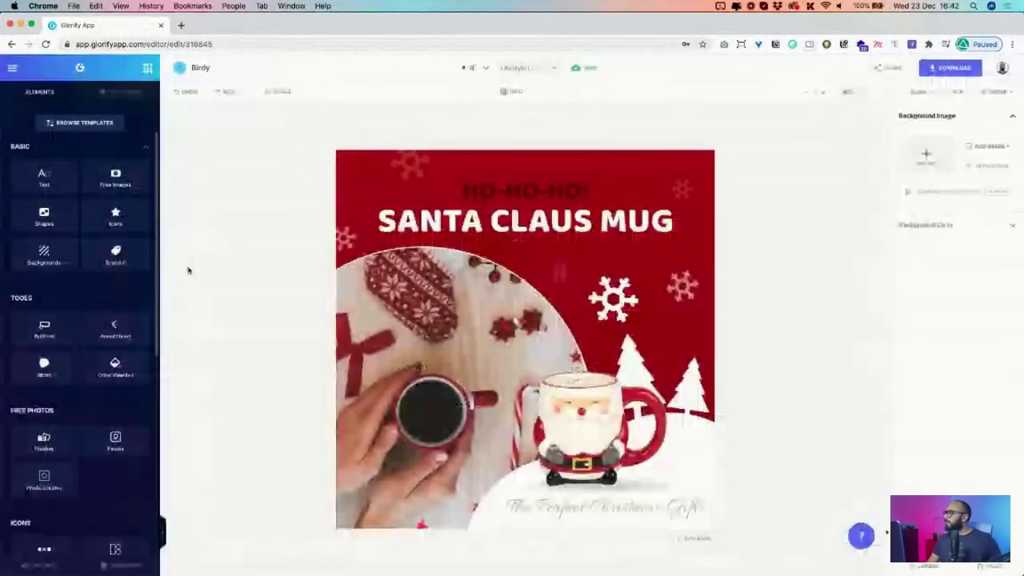
- Open the image replacement options for the coffee mug photo and add a blank second page to the design
{"action": "left_click", "coordinate": [458, 404]}
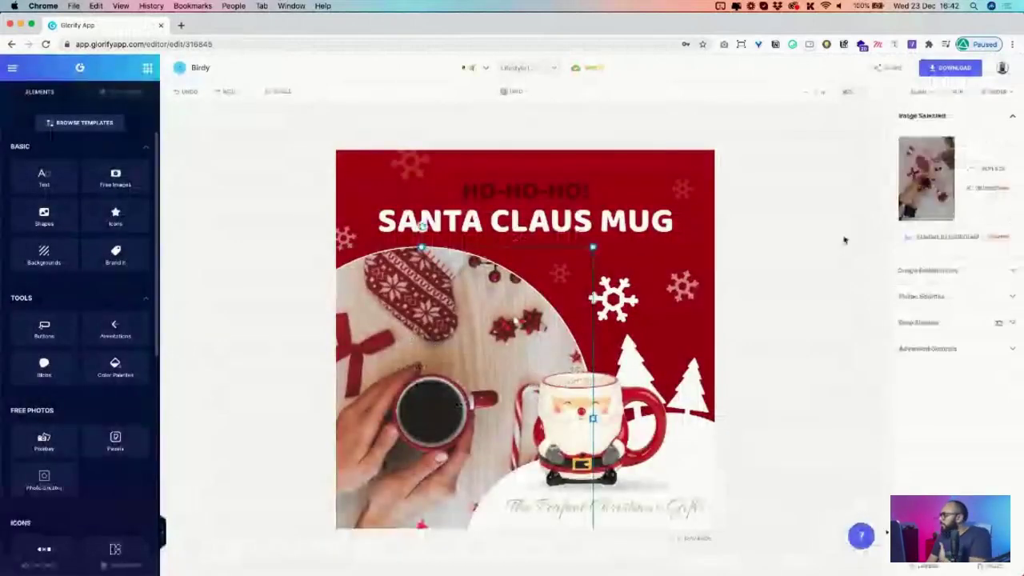
{"action": "left_click", "coordinate": [989, 170]}
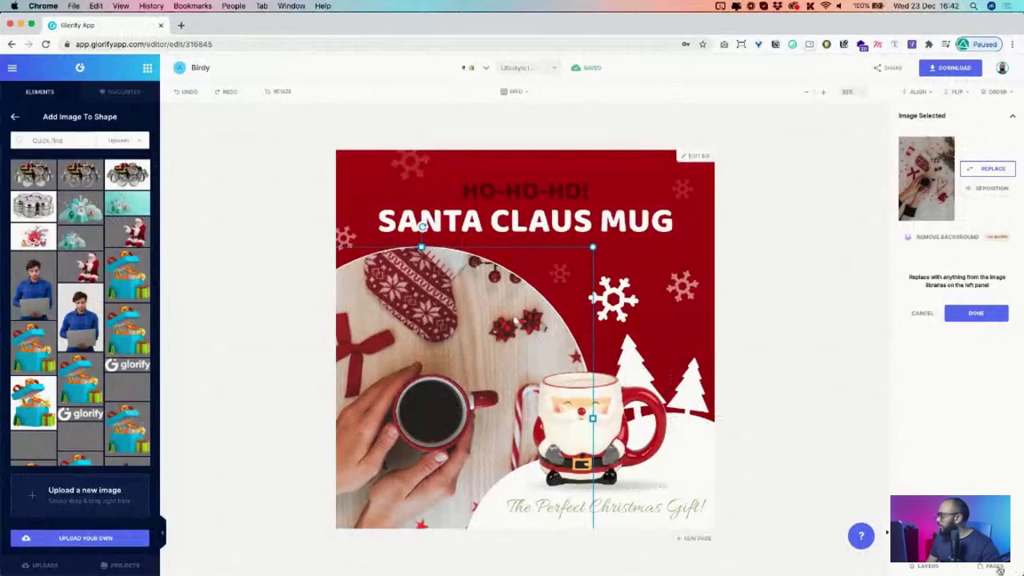
{"action": "left_click", "coordinate": [980, 566]}
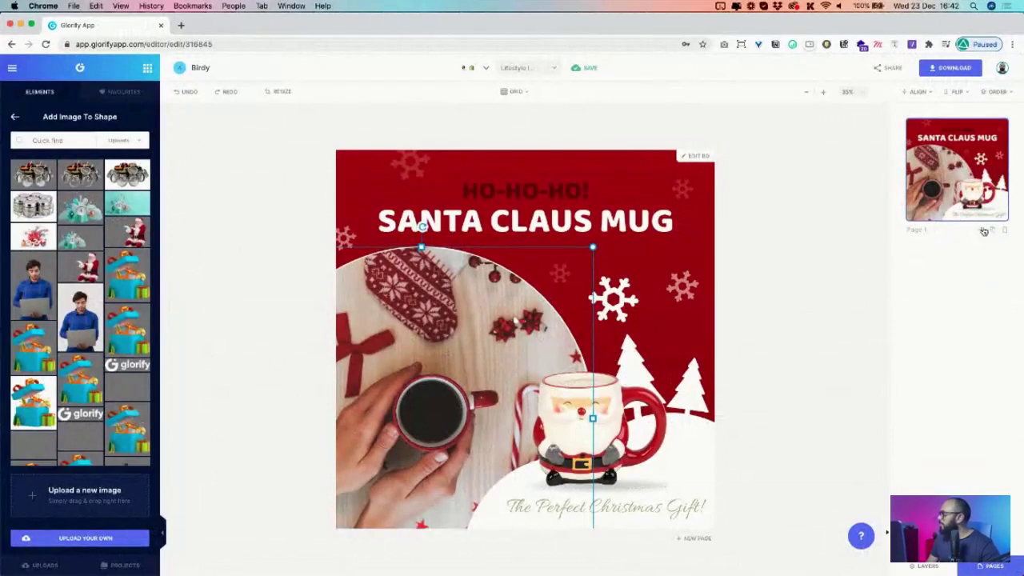
{"action": "left_click", "coordinate": [982, 230]}
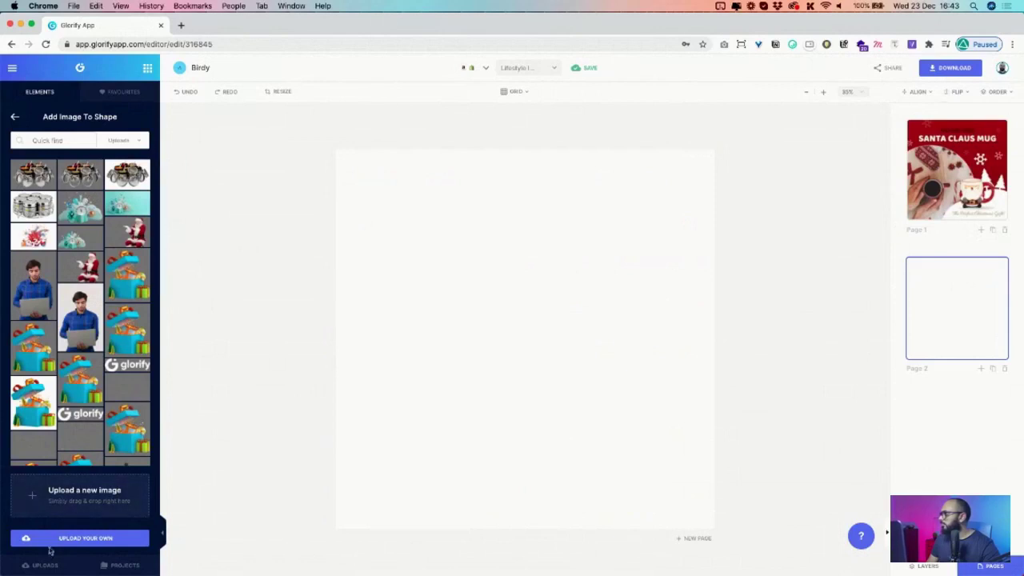
- Place the uploaded cut-out spice container photo on the blank page, enlarge it and centre it on the canvas
{"action": "left_click", "coordinate": [45, 565]}
{"action": "left_click", "coordinate": [35, 175]}
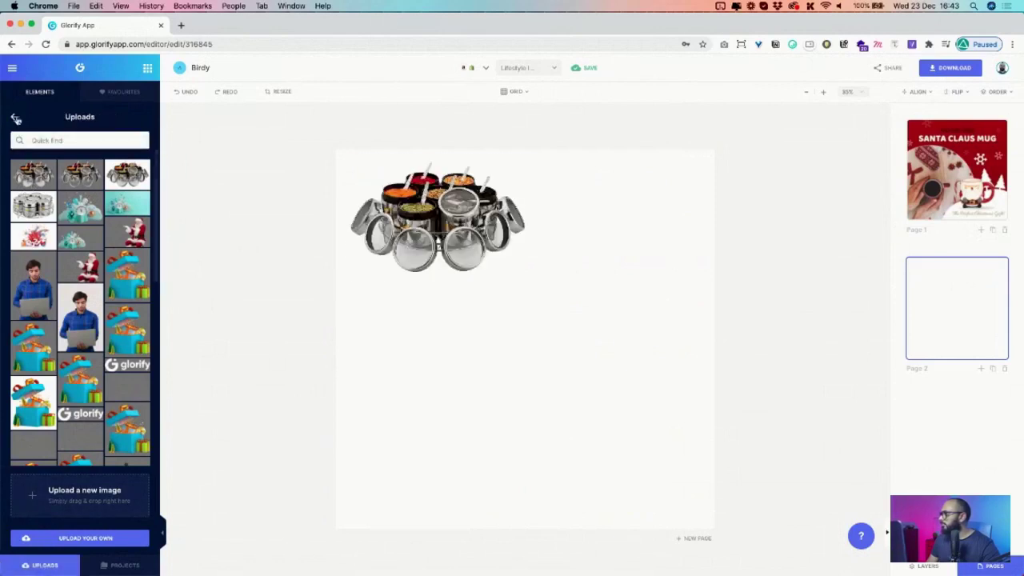
{"action": "left_click", "coordinate": [14, 117]}
{"action": "left_click_drag", "start_coordinate": [448, 220], "coordinate": [496, 487]}
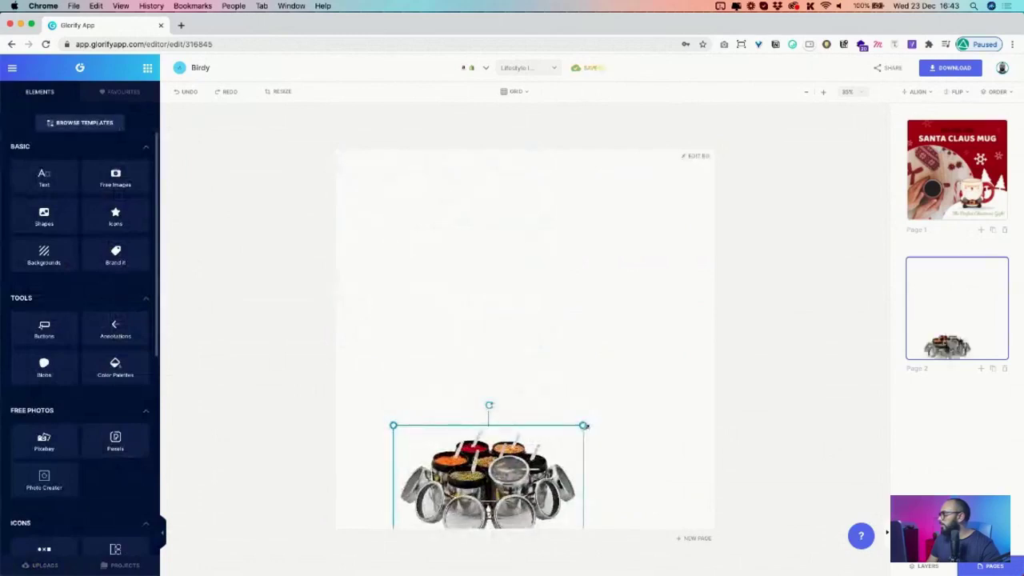
{"action": "left_click_drag", "start_coordinate": [583, 425], "coordinate": [557, 324]}
{"action": "left_click", "coordinate": [521, 232]}
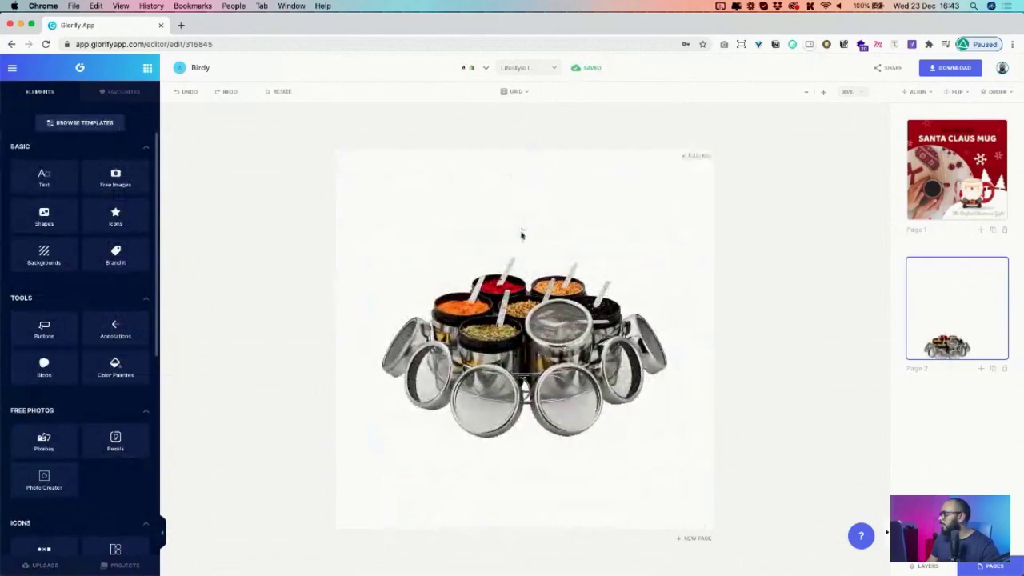
- Open the Backgrounds collection of the Photo Creator and look through its photos for a suitable home setting
{"action": "left_click", "coordinate": [44, 255]}
{"action": "left_click", "coordinate": [15, 118]}
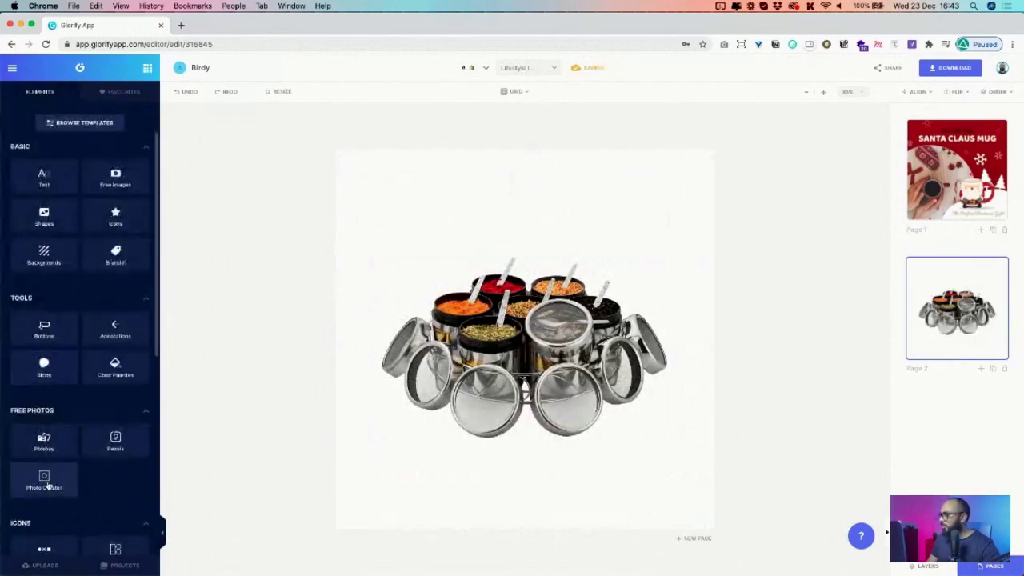
{"action": "left_click", "coordinate": [48, 486]}
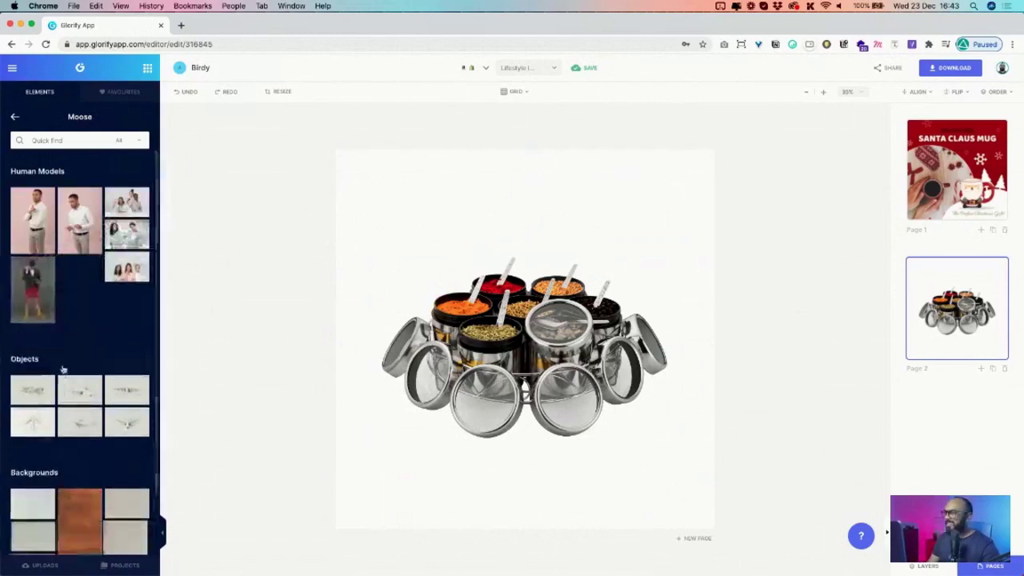
{"action": "scroll", "coordinate": [44, 416], "scroll_direction": "down", "scroll_amount": 2}
{"action": "left_click", "coordinate": [41, 402]}
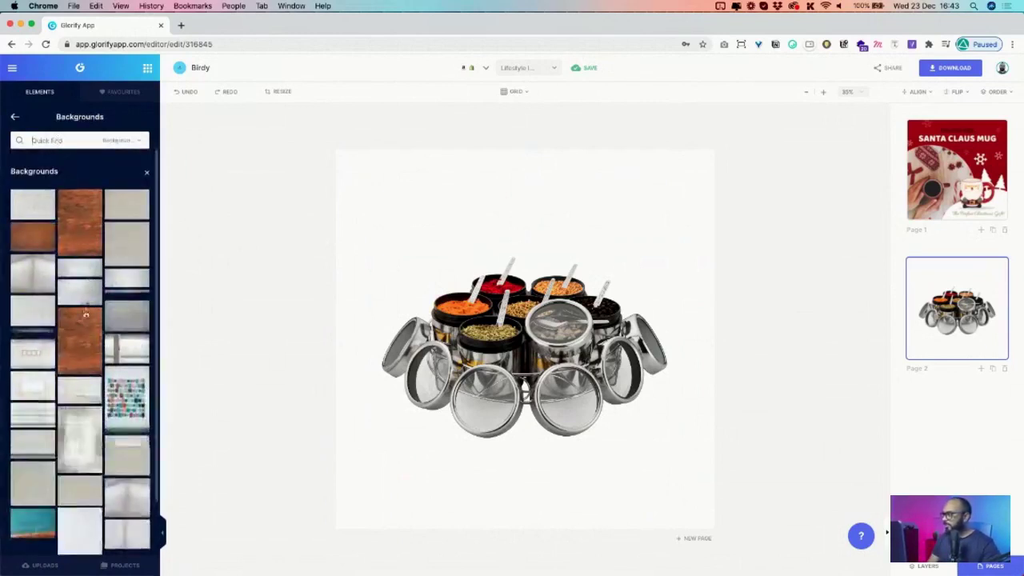
{"action": "scroll", "coordinate": [74, 297], "scroll_direction": "down", "scroll_amount": 1}
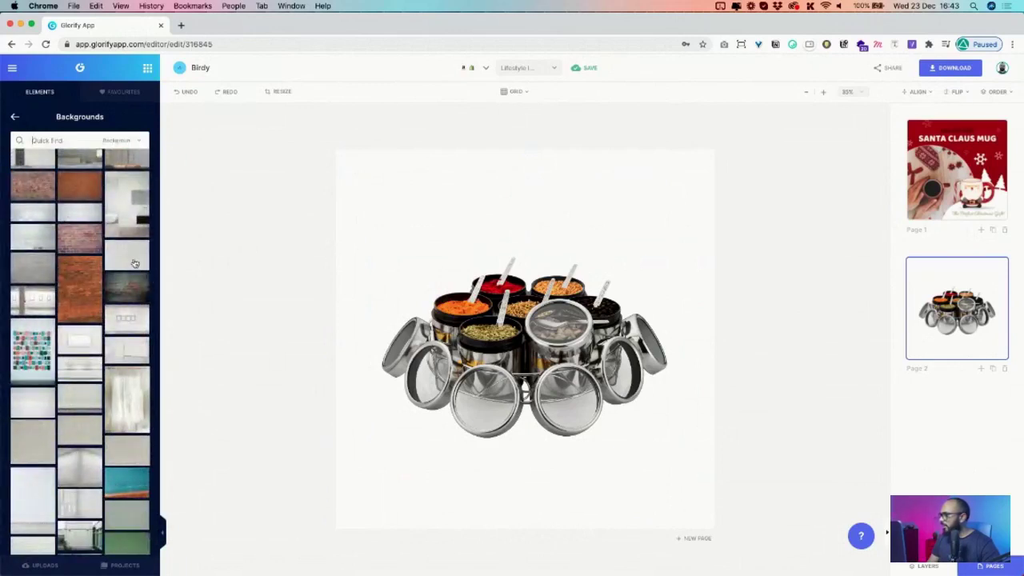
{"action": "scroll", "coordinate": [103, 414], "scroll_direction": "down", "scroll_amount": 4}
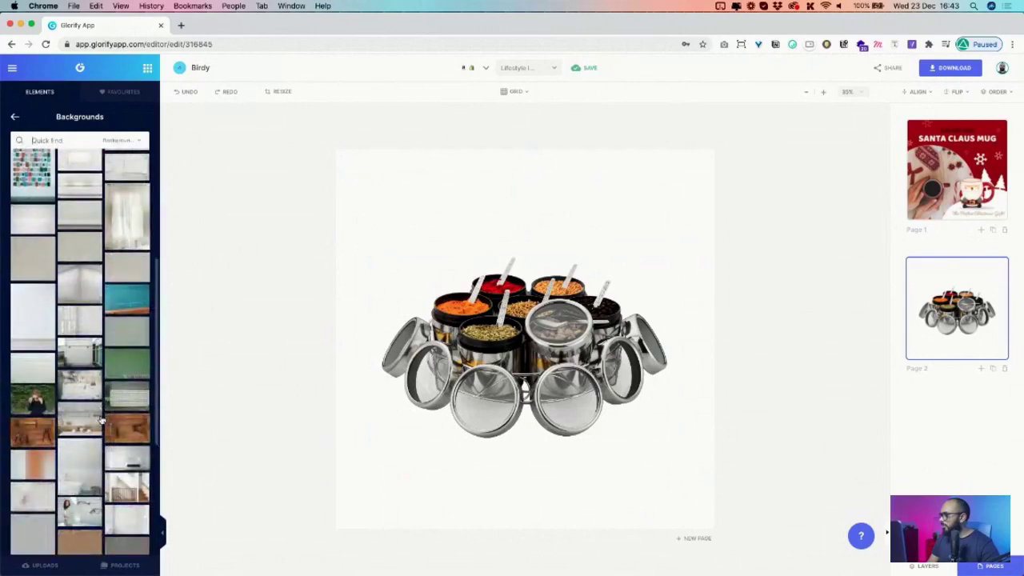
{"action": "scroll", "coordinate": [102, 419], "scroll_direction": "up", "scroll_amount": 5}
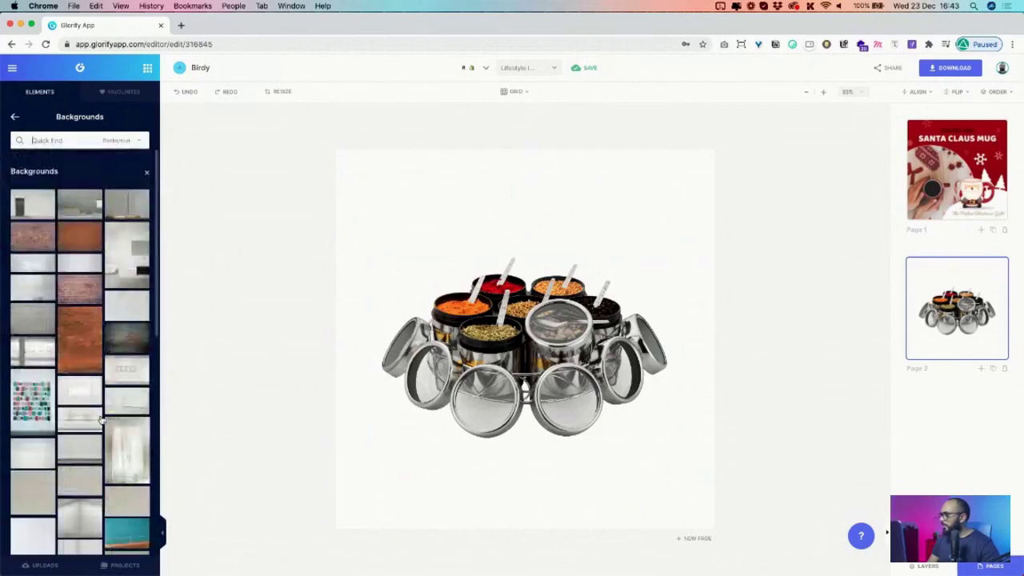
- Search the Photo Creator backgrounds for "home" and place the potted-branch vase at the canvas's left edge beside the spice containers
{"action": "left_click", "coordinate": [42, 138]}
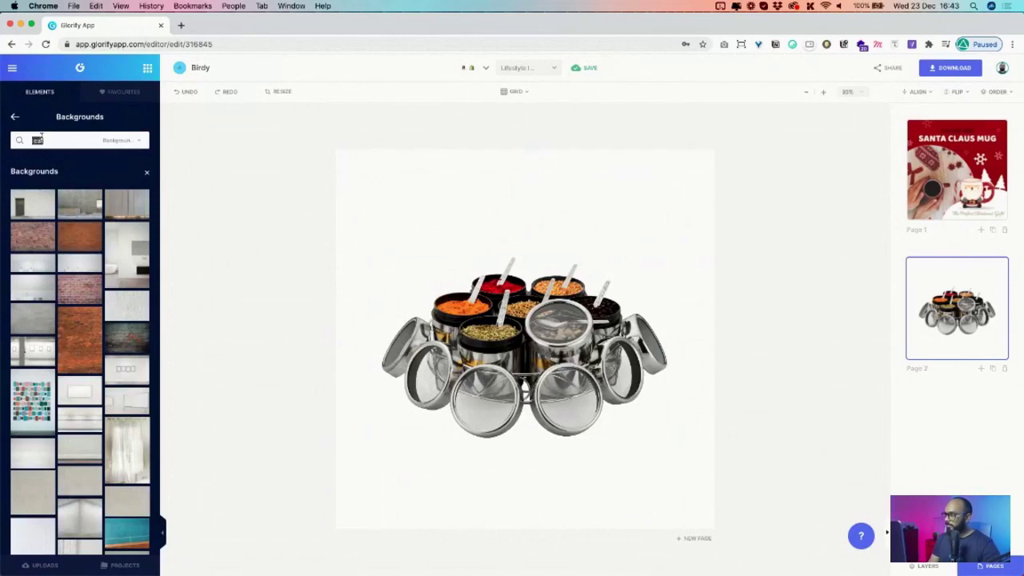
{"action": "key", "text": "Return"}
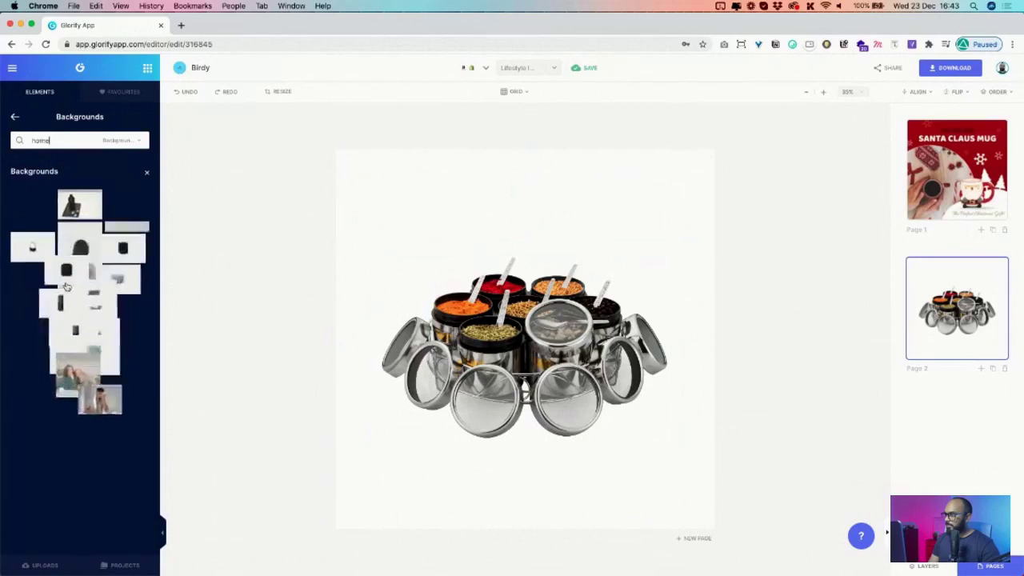
{"action": "scroll", "coordinate": [71, 294], "scroll_direction": "down", "scroll_amount": 3}
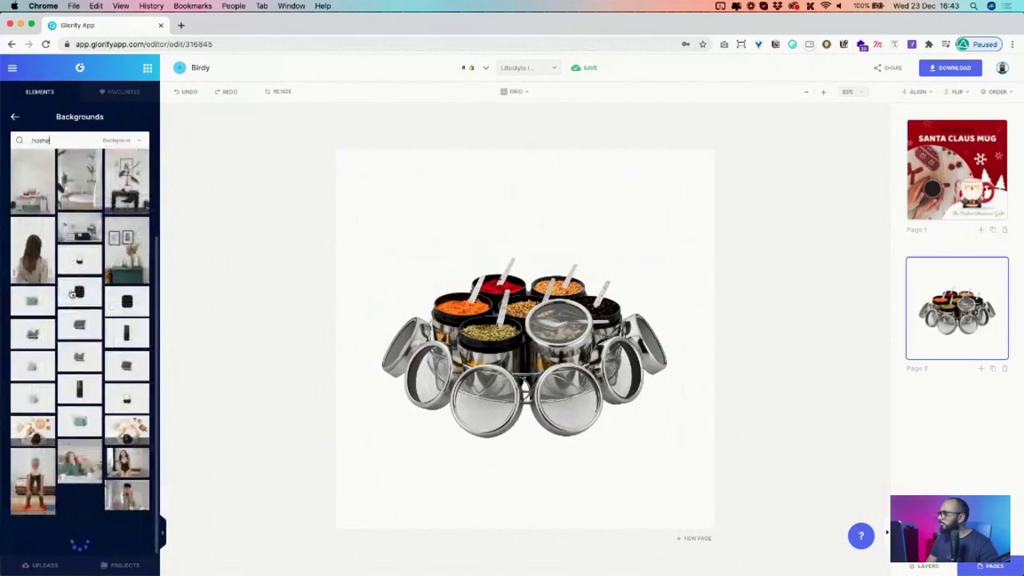
{"action": "scroll", "coordinate": [71, 294], "scroll_direction": "down", "scroll_amount": 5}
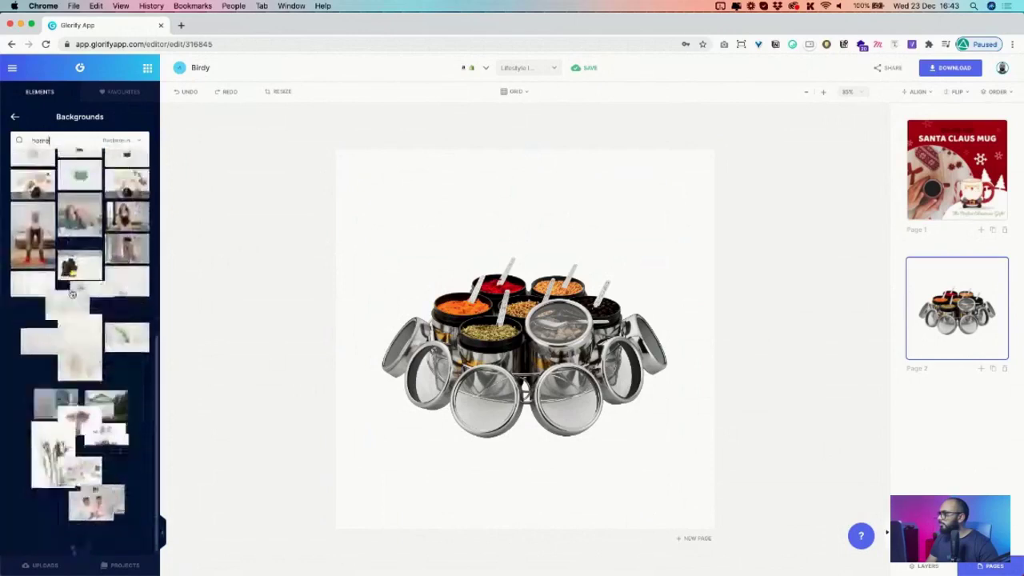
{"action": "scroll", "coordinate": [72, 294], "scroll_direction": "down", "scroll_amount": 1}
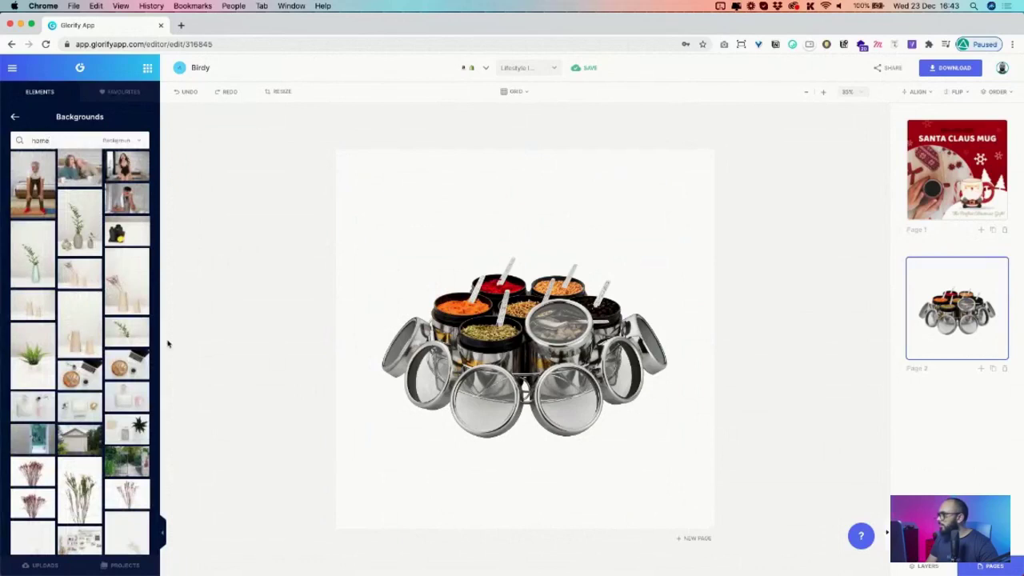
{"action": "left_click", "coordinate": [78, 240]}
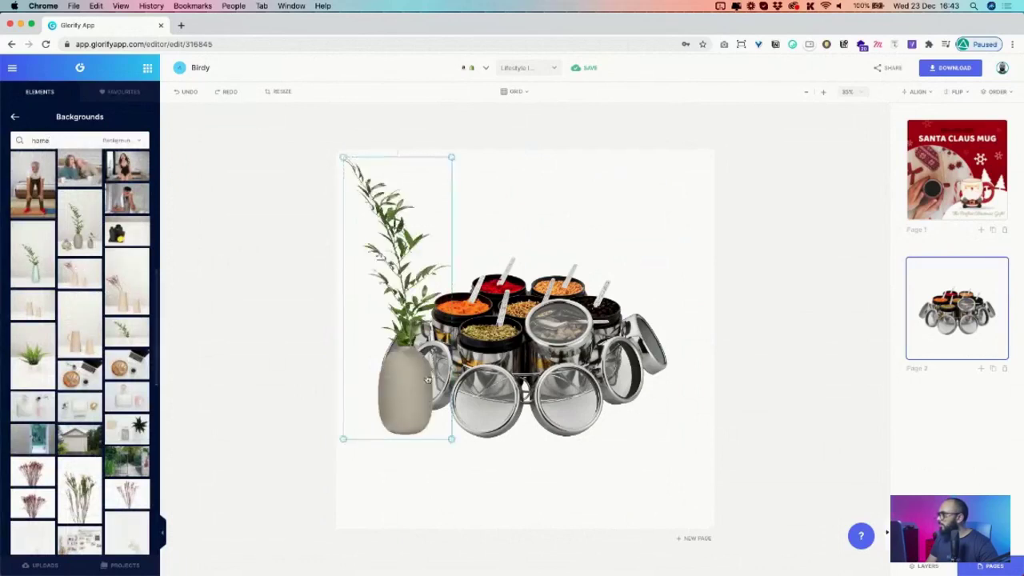
{"action": "left_click_drag", "start_coordinate": [429, 374], "coordinate": [411, 398]}
- Search the Photo Creator backgrounds for "living room" and add the photo of the room with a fireplace to the page
{"action": "left_click", "coordinate": [44, 254]}
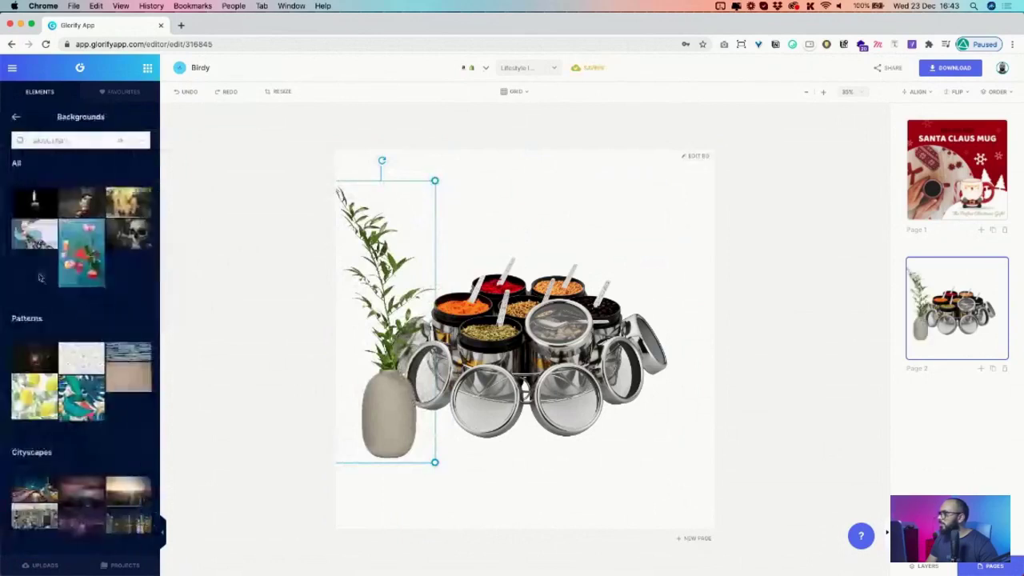
{"action": "left_click", "coordinate": [15, 116]}
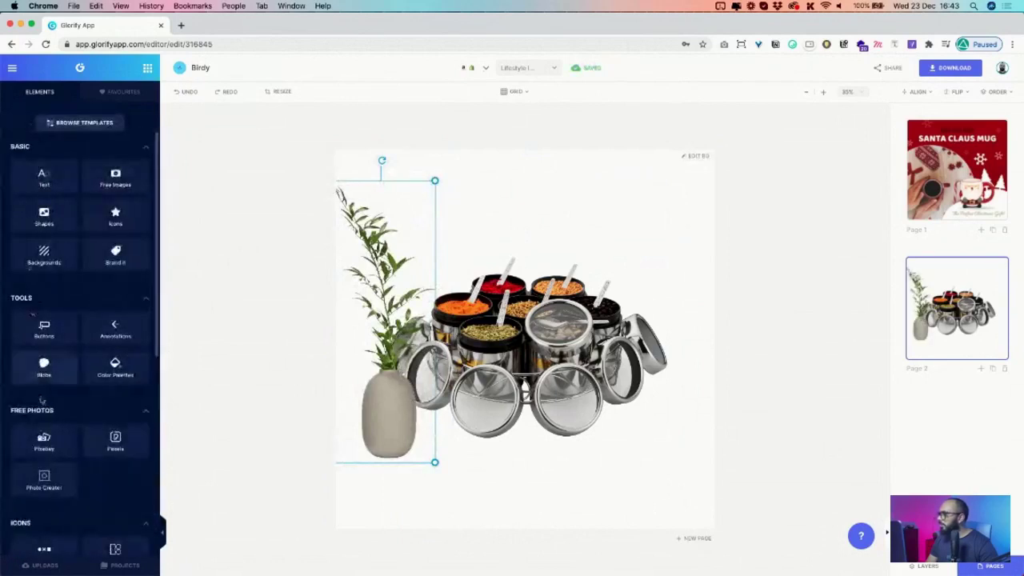
{"action": "left_click", "coordinate": [46, 487]}
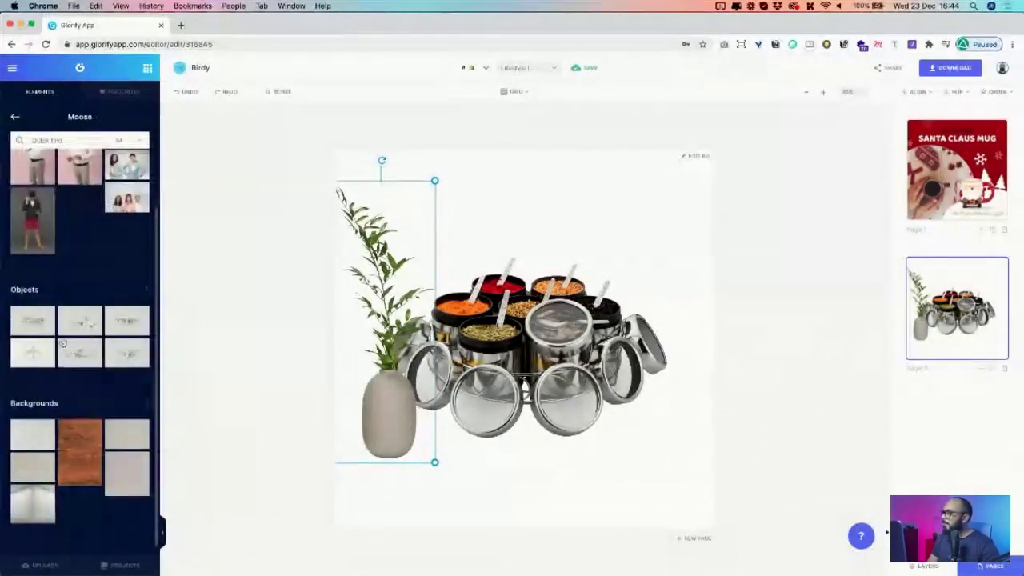
{"action": "left_click", "coordinate": [33, 403]}
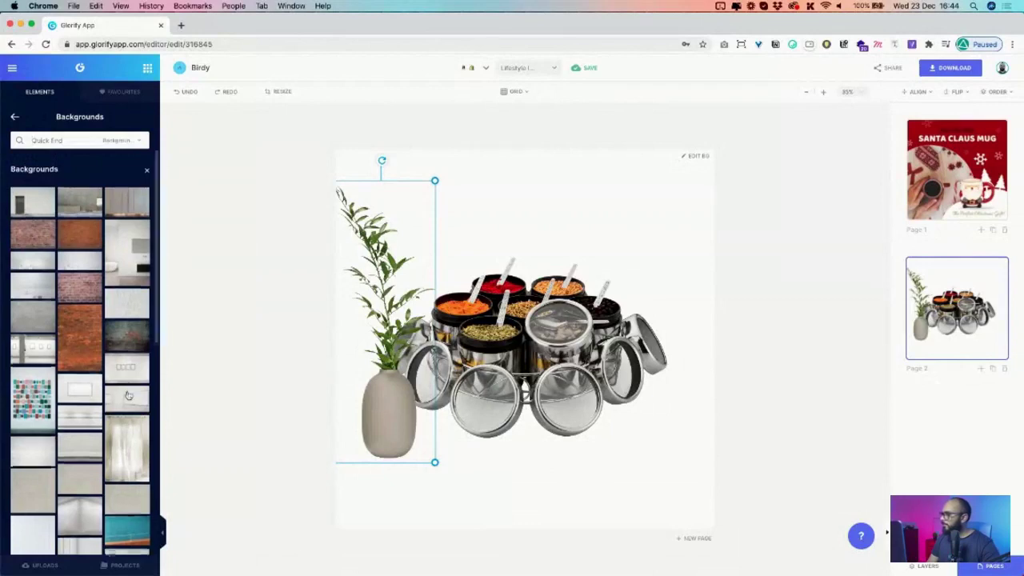
{"action": "scroll", "coordinate": [126, 391], "scroll_direction": "down", "scroll_amount": 3}
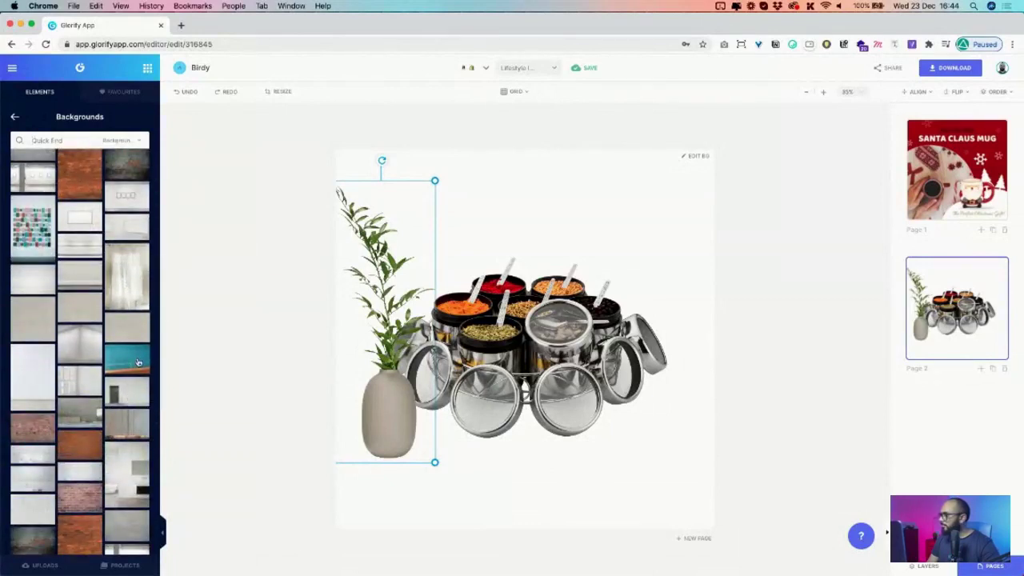
{"action": "scroll", "coordinate": [131, 368], "scroll_direction": "down", "scroll_amount": 3}
{"action": "scroll", "coordinate": [124, 372], "scroll_direction": "up", "scroll_amount": 6}
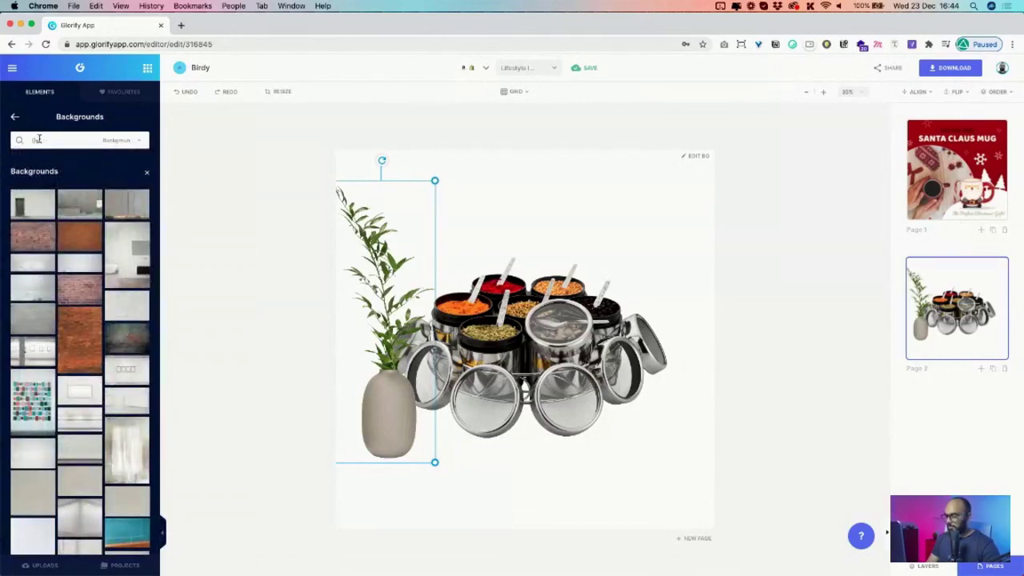
{"action": "key", "text": "Return"}
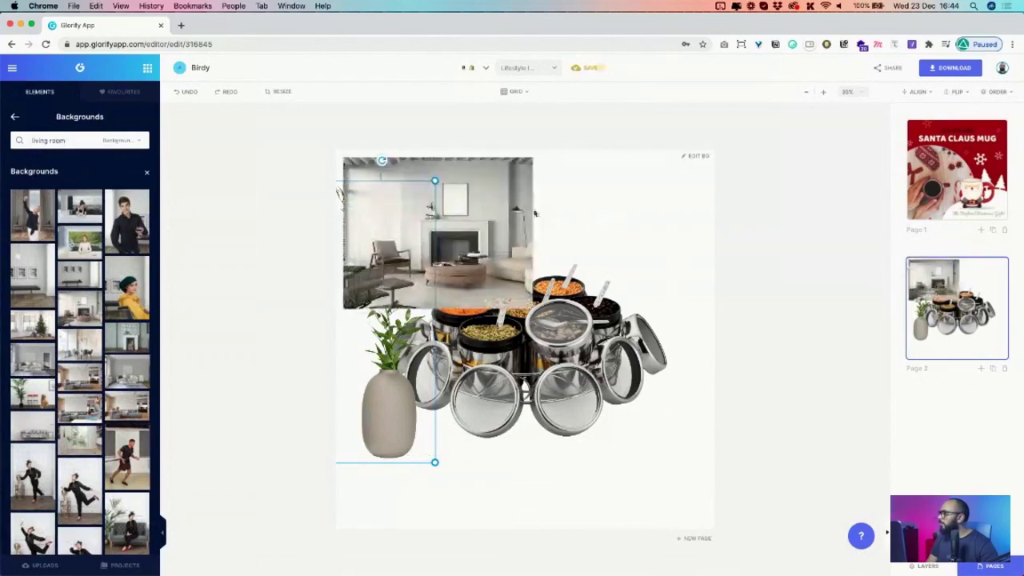
- Enlarge the living room photo and set it as the page's background image
{"action": "left_click", "coordinate": [499, 220]}
{"action": "left_click_drag", "start_coordinate": [532, 308], "coordinate": [614, 374]}
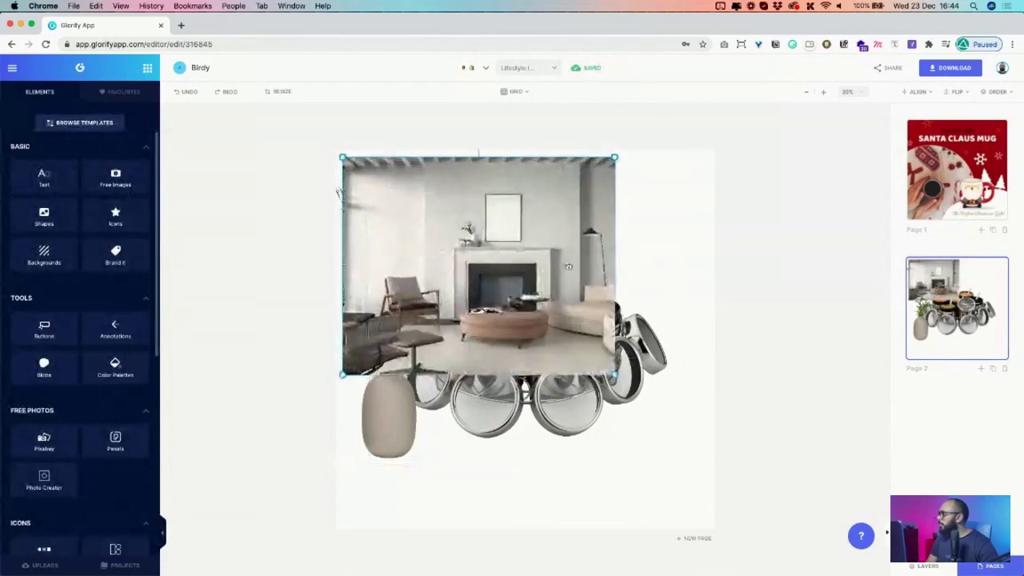
{"action": "right_click", "coordinate": [557, 245]}
{"action": "left_click", "coordinate": [615, 434]}
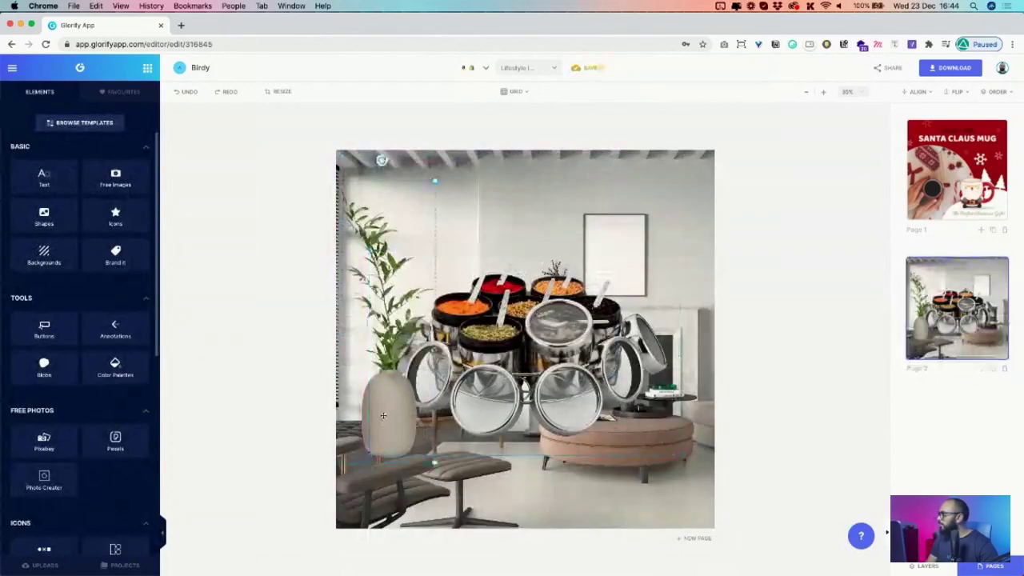
- Move the spice containers lower on the canvas and shift the plant vase up beside them along the left edge
{"action": "left_click_drag", "start_coordinate": [496, 367], "coordinate": [505, 430]}
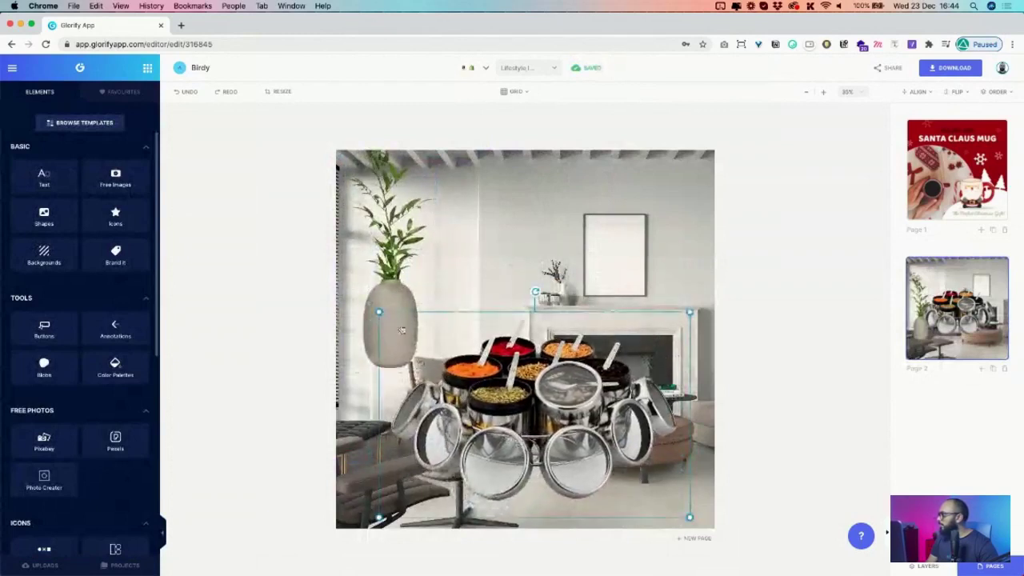
{"action": "left_click_drag", "start_coordinate": [393, 305], "coordinate": [393, 348]}
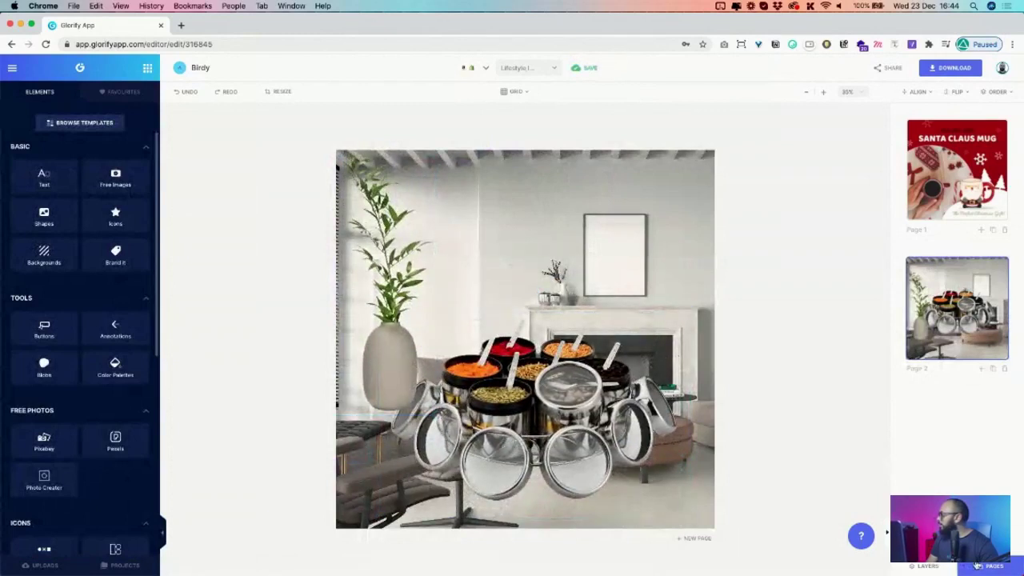
- Blur the living room background image slightly and select the spice container photo
{"action": "left_click", "coordinate": [926, 568]}
{"action": "left_click", "coordinate": [940, 230]}
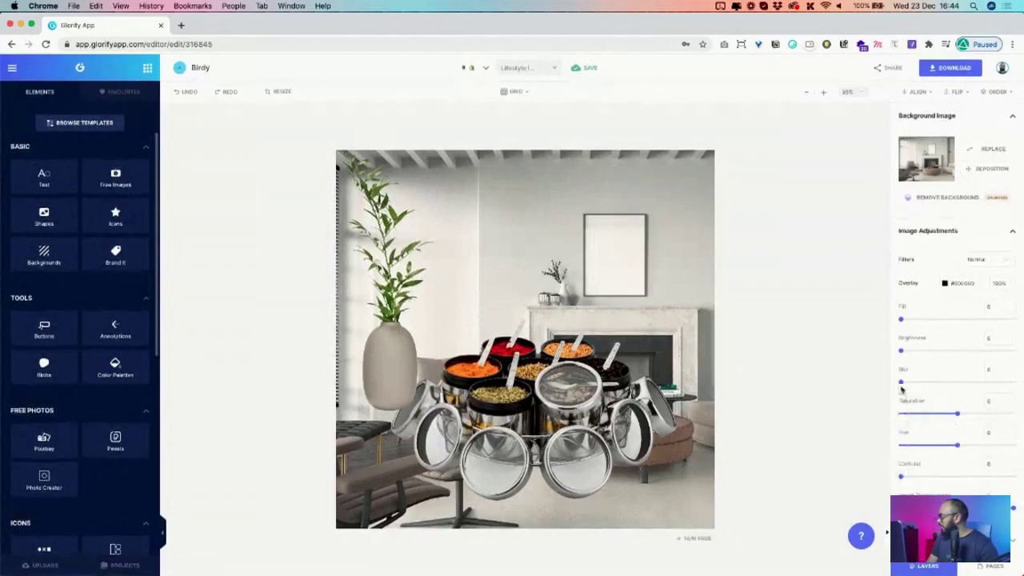
{"action": "mouse_move", "coordinate": [909, 385]}
{"action": "left_mouse_down"}
{"action": "mouse_move", "coordinate": [934, 383]}
{"action": "mouse_move", "coordinate": [908, 386]}
{"action": "left_mouse_up"}
{"action": "left_click", "coordinate": [509, 417]}
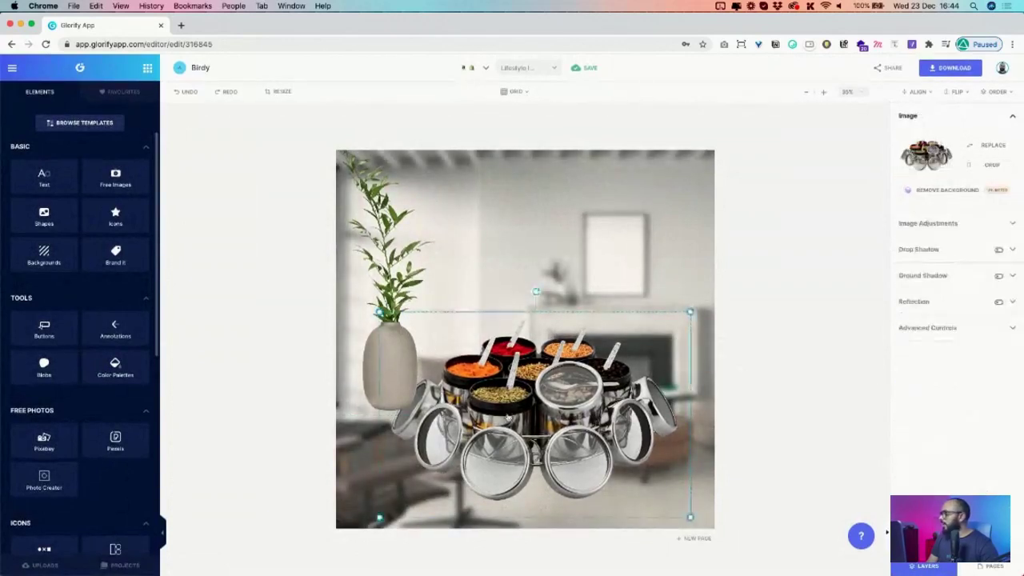
- Search the Photo Creator backgrounds for "table", look through the photos for a suitable tabletop and clear the search
{"action": "left_click", "coordinate": [48, 479]}
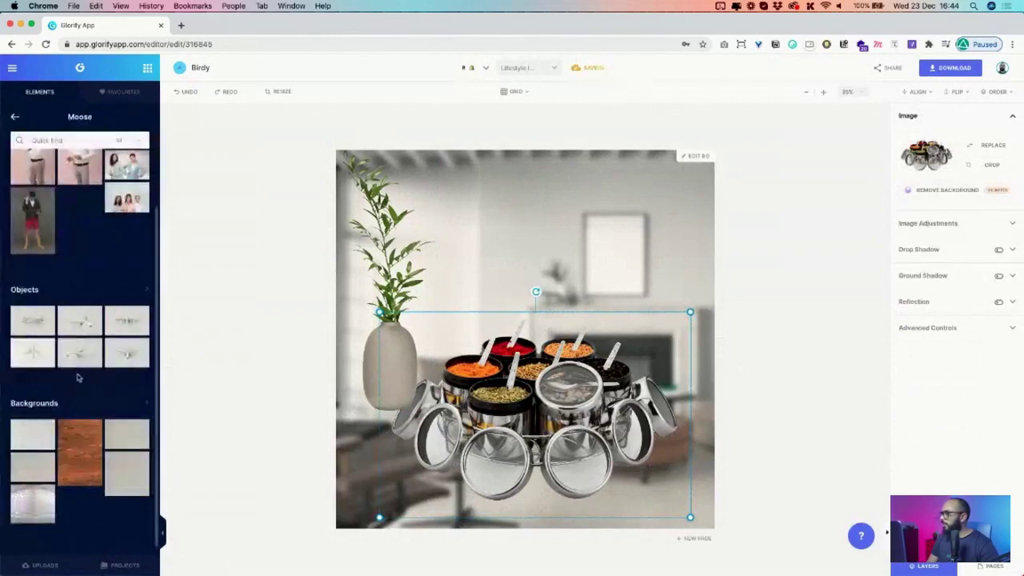
{"action": "left_click", "coordinate": [34, 403]}
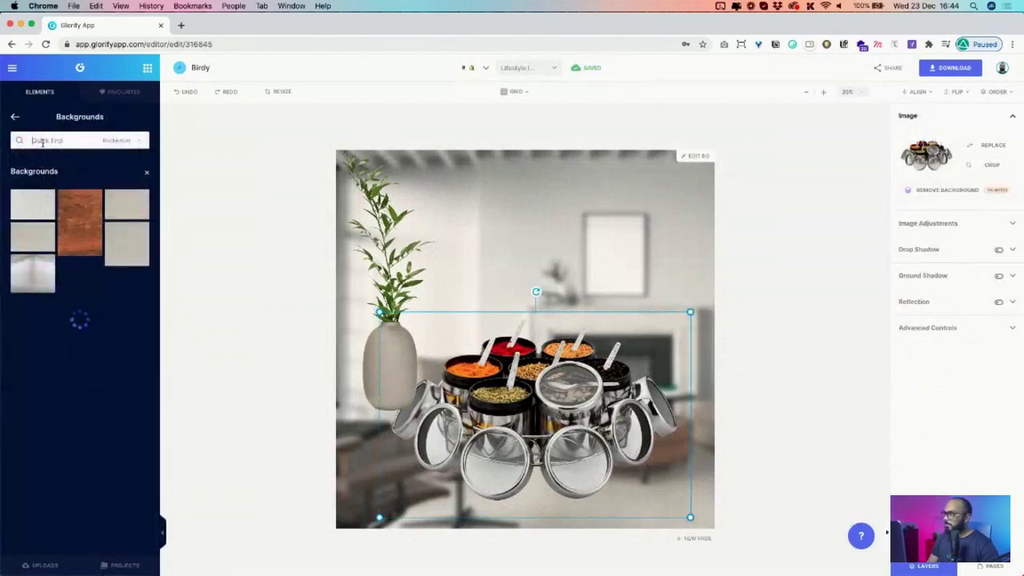
{"action": "type", "text": "table"}
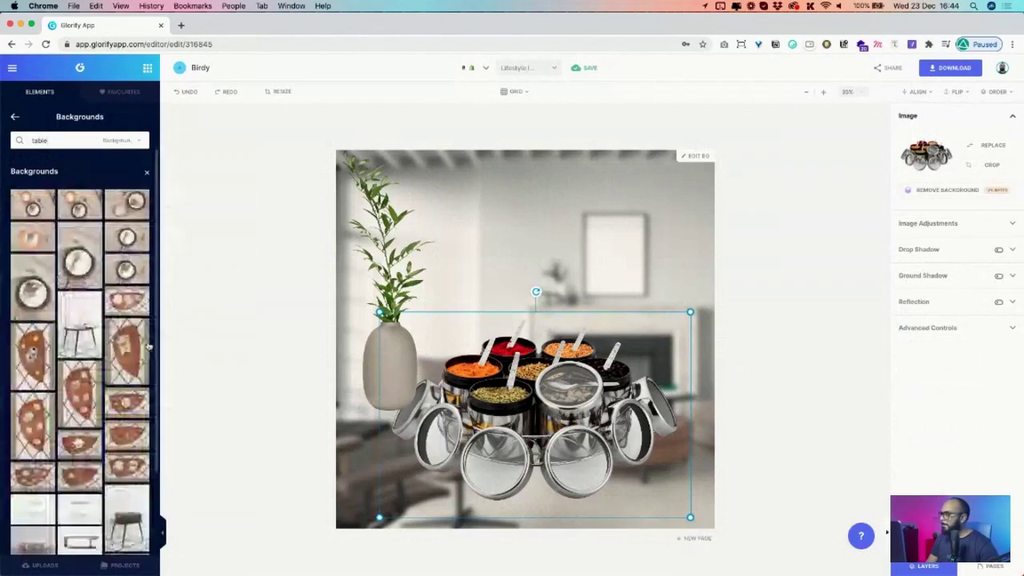
{"action": "scroll", "coordinate": [80, 328], "scroll_direction": "down", "scroll_amount": 3}
{"action": "scroll", "coordinate": [103, 322], "scroll_direction": "down", "scroll_amount": 1}
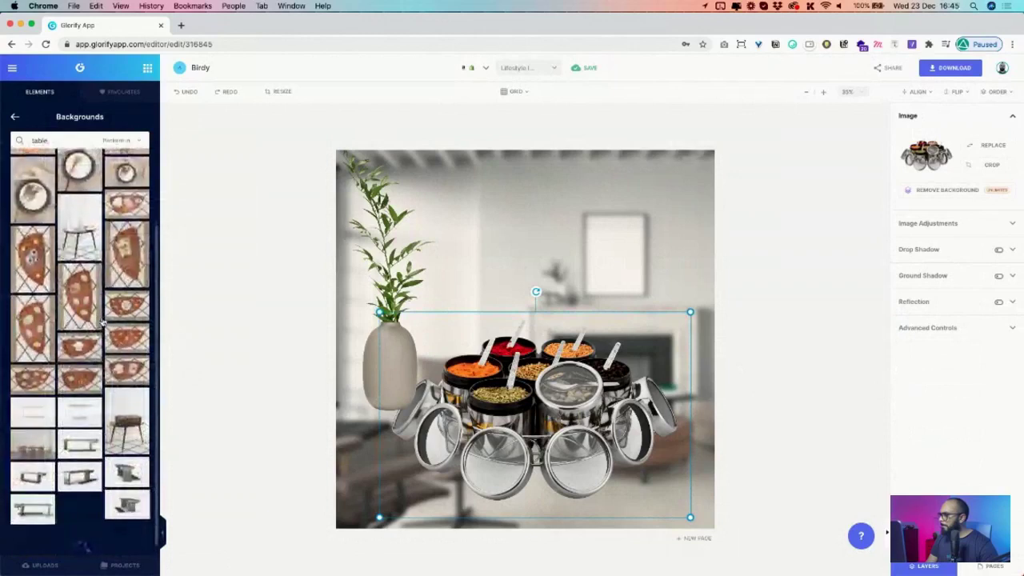
{"action": "scroll", "coordinate": [103, 322], "scroll_direction": "down", "scroll_amount": 5}
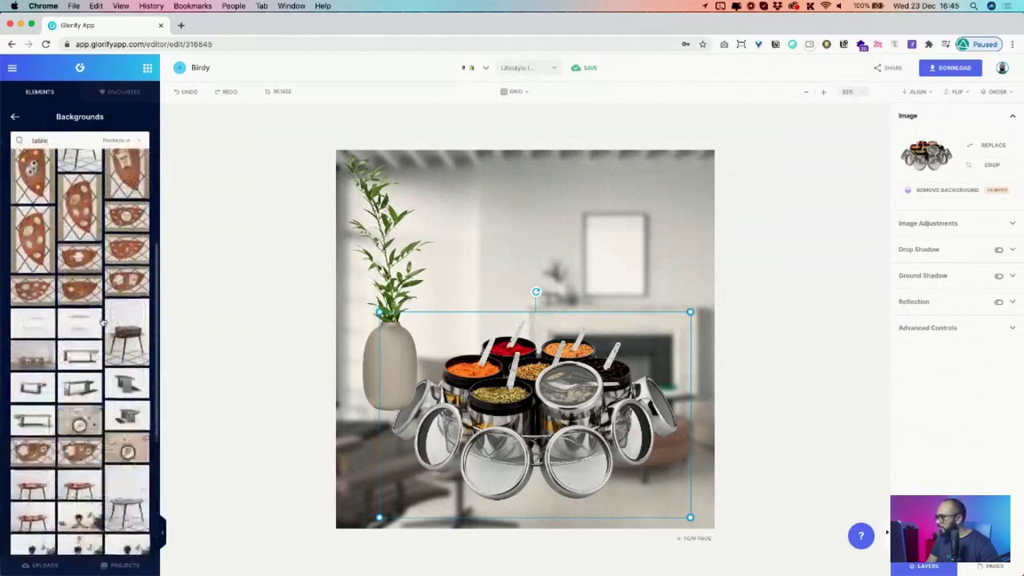
{"action": "scroll", "coordinate": [102, 322], "scroll_direction": "down", "scroll_amount": 3}
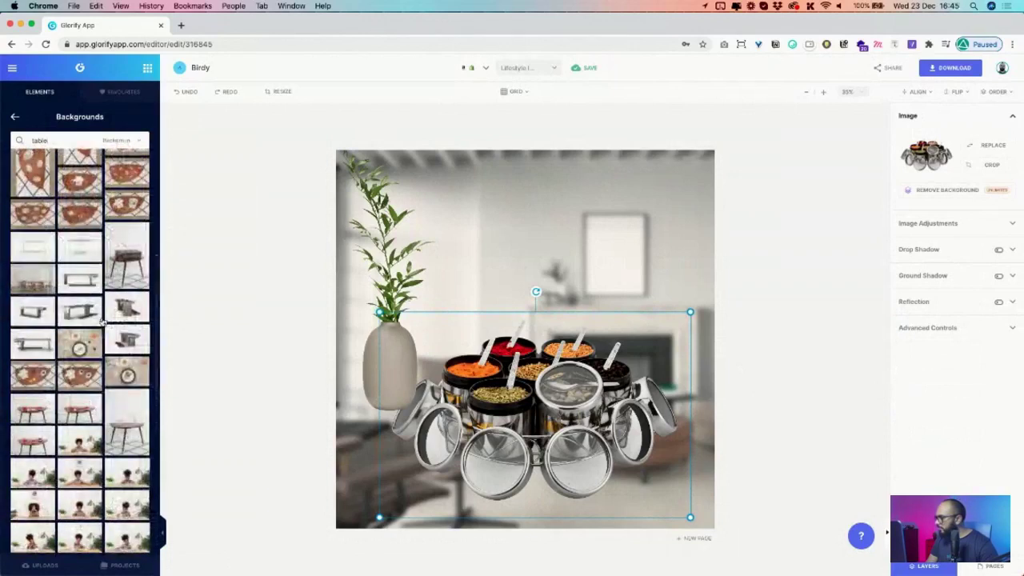
{"action": "scroll", "coordinate": [102, 322], "scroll_direction": "down", "scroll_amount": 14}
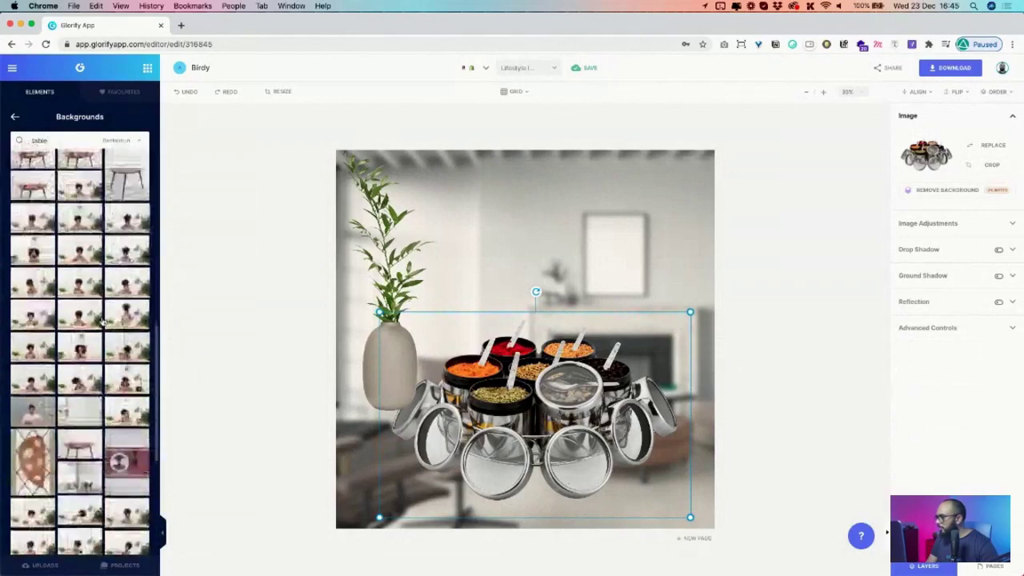
{"action": "scroll", "coordinate": [103, 322], "scroll_direction": "down", "scroll_amount": 12}
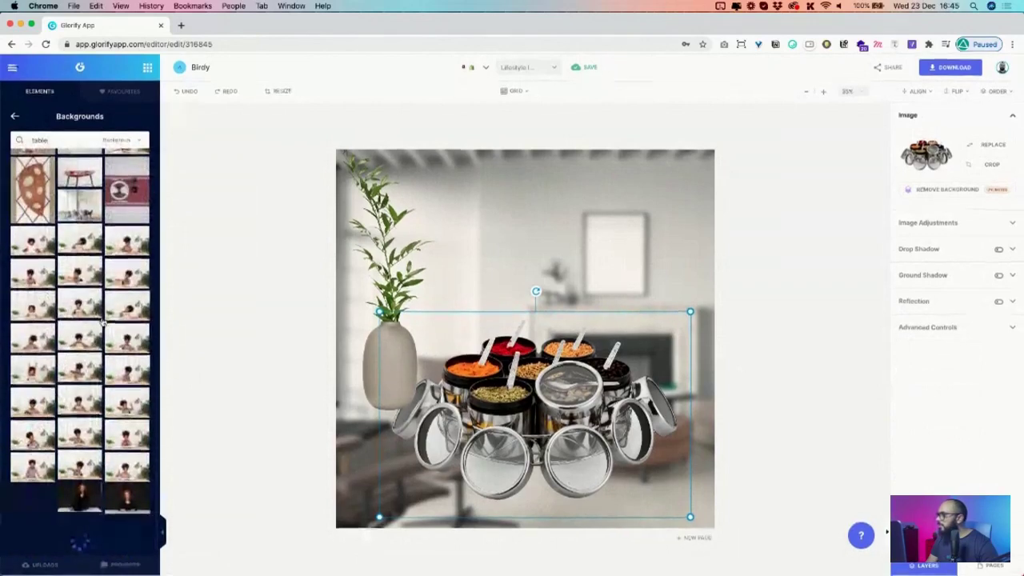
{"action": "scroll", "coordinate": [103, 323], "scroll_direction": "up", "scroll_amount": 10}
{"action": "scroll", "coordinate": [103, 322], "scroll_direction": "up", "scroll_amount": 3}
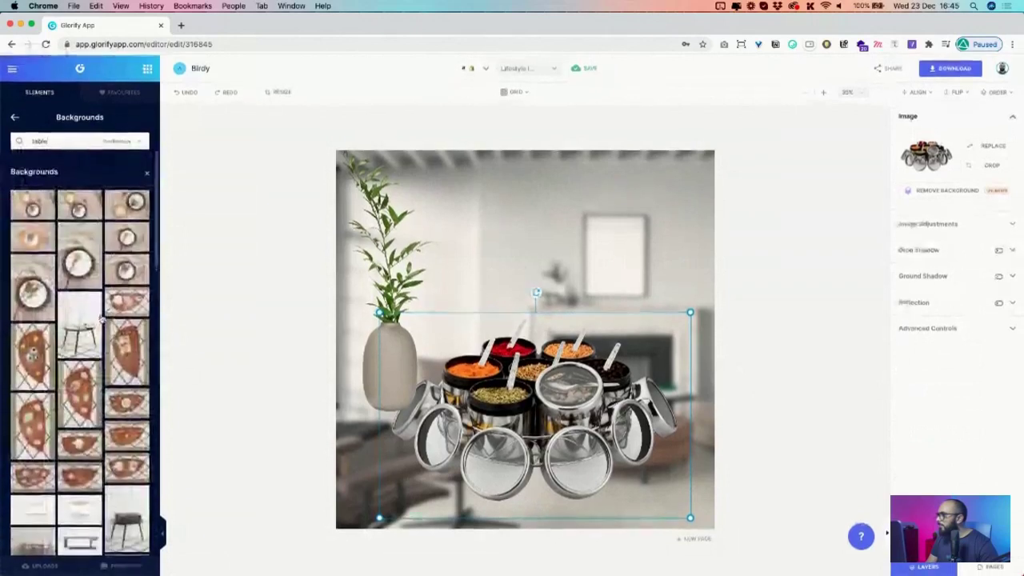
{"action": "key", "text": "BackSpace"}
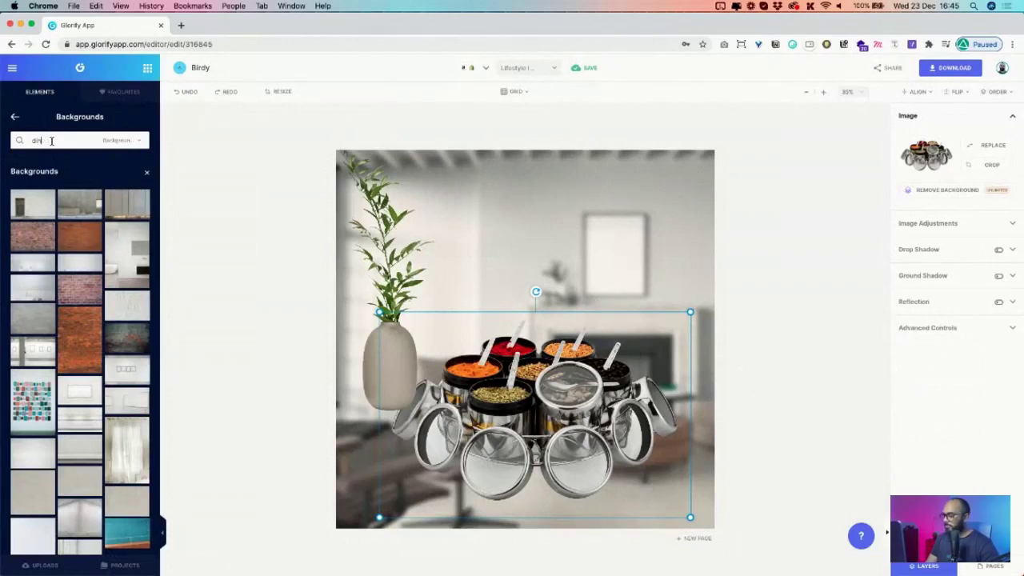
- Search the Photo Creator backgrounds for "dining" and look through the photos for a suitable tabletop
{"action": "type", "text": "dining"}
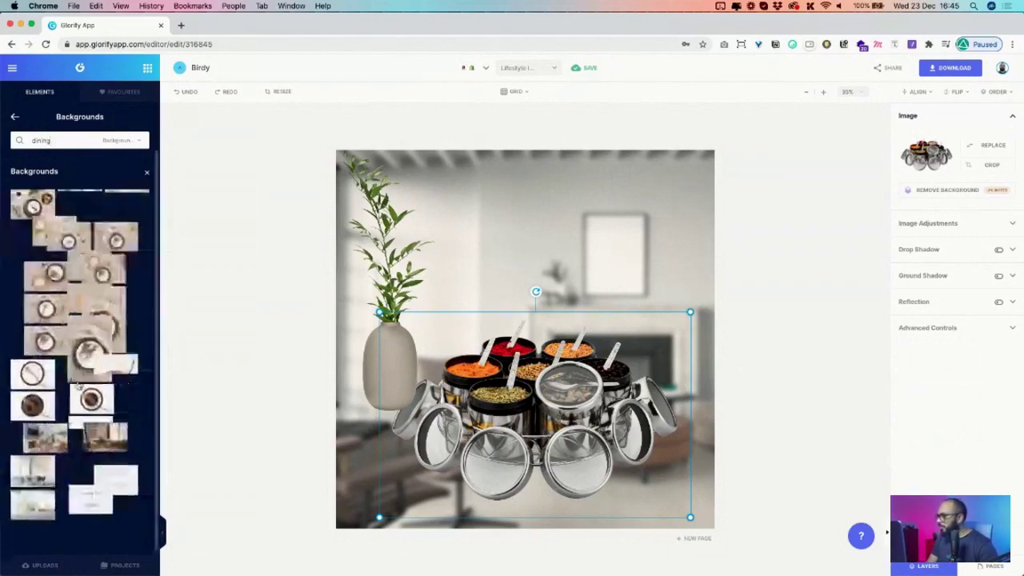
{"action": "scroll", "coordinate": [72, 544], "scroll_direction": "down", "scroll_amount": 1}
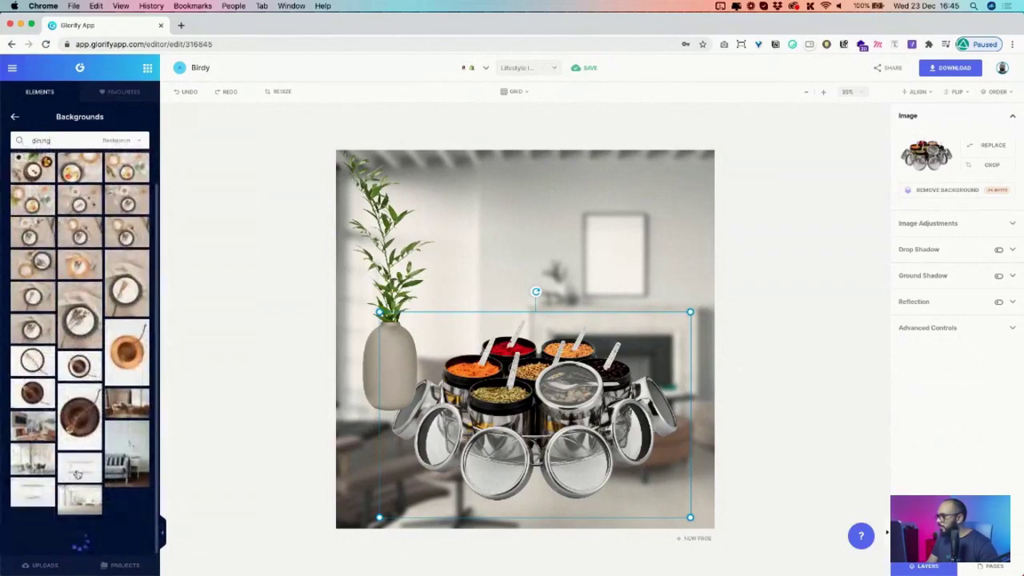
{"action": "scroll", "coordinate": [83, 442], "scroll_direction": "down", "scroll_amount": 2}
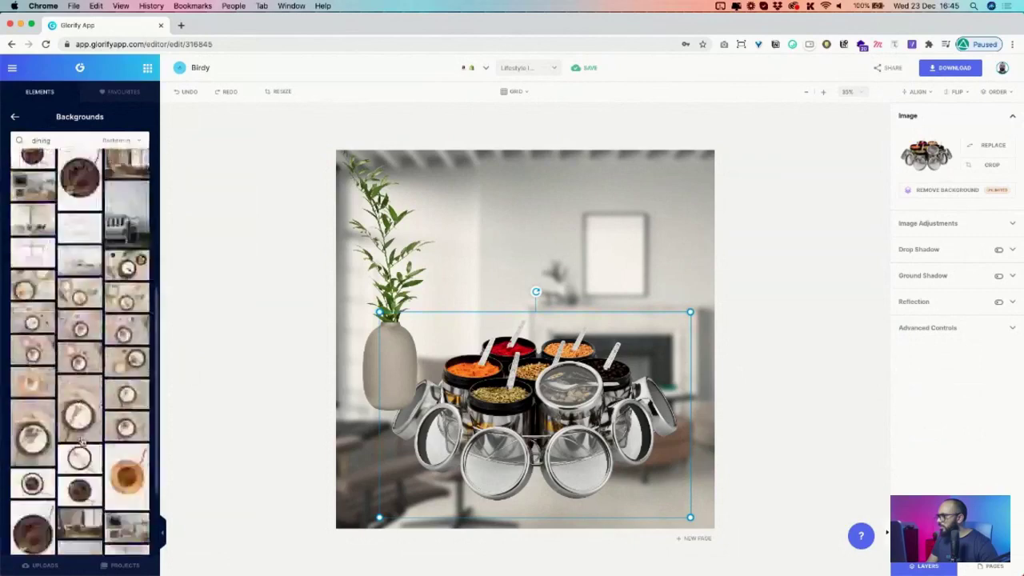
- Try a white shelf photo from the dining results as the surface in the living room scene and delete it
{"action": "left_click", "coordinate": [22, 475]}
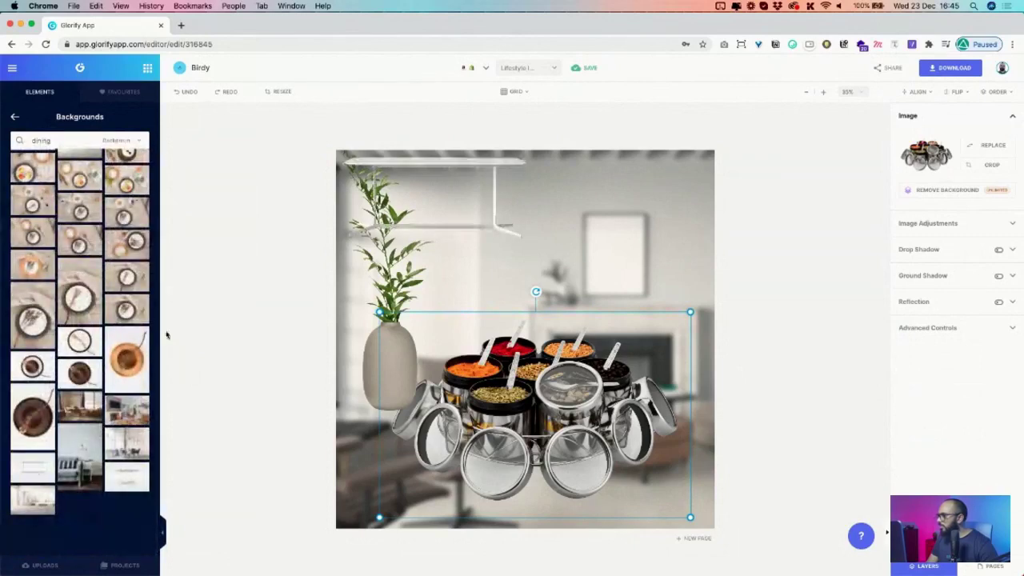
{"action": "left_click_drag", "start_coordinate": [520, 186], "coordinate": [945, 250]}
{"action": "left_click_drag", "start_coordinate": [450, 196], "coordinate": [469, 391]}
{"action": "left_click_drag", "start_coordinate": [684, 369], "coordinate": [976, 150]}
{"action": "left_click_drag", "start_coordinate": [559, 275], "coordinate": [631, 506]}
{"action": "key", "text": "Delete"}
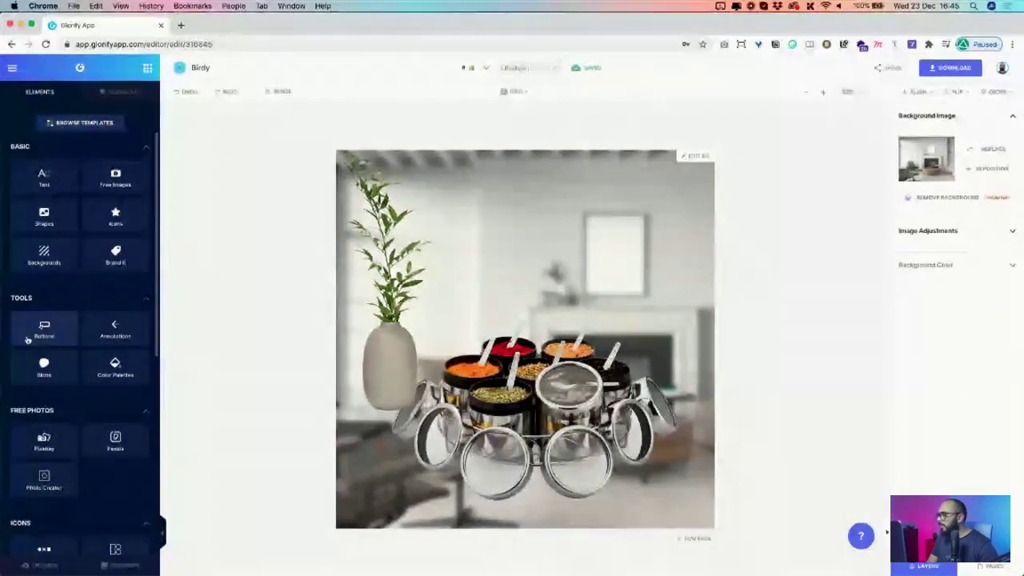
- Search the Photo Creator library for "wood" and look through its background textures for a tabletop surface
{"action": "left_click", "coordinate": [46, 480]}
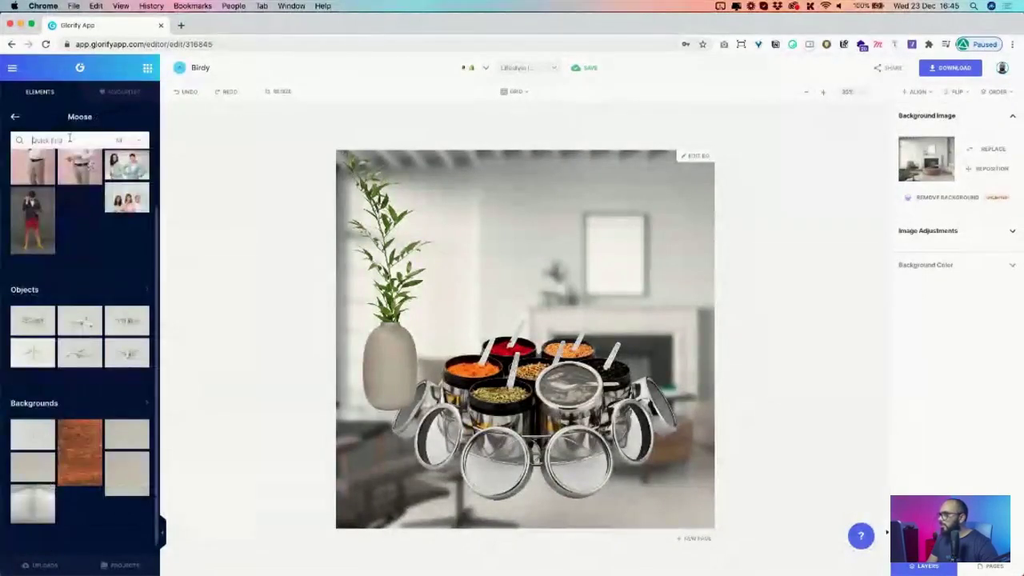
{"action": "key", "text": "Return"}
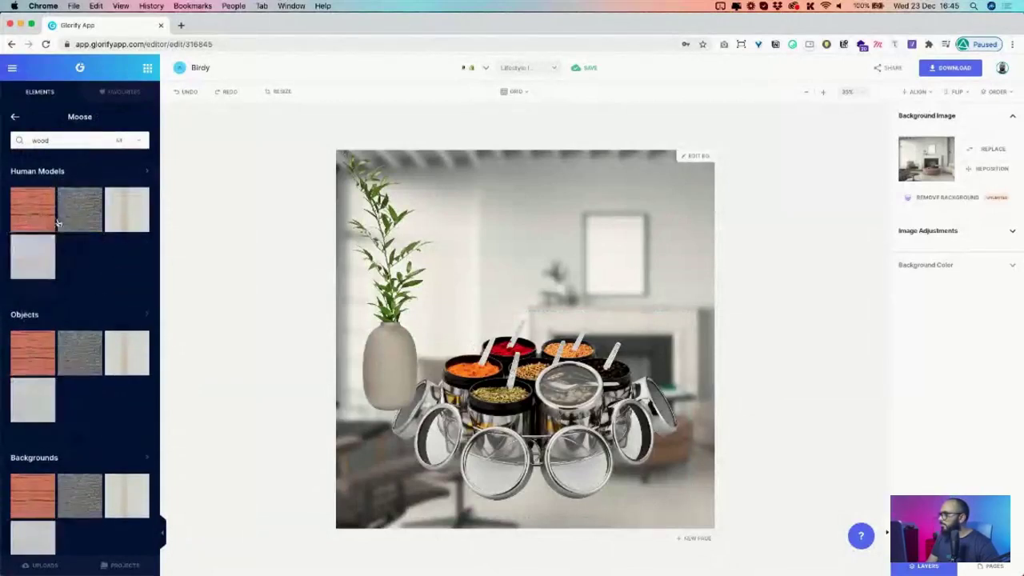
{"action": "left_click", "coordinate": [41, 458]}
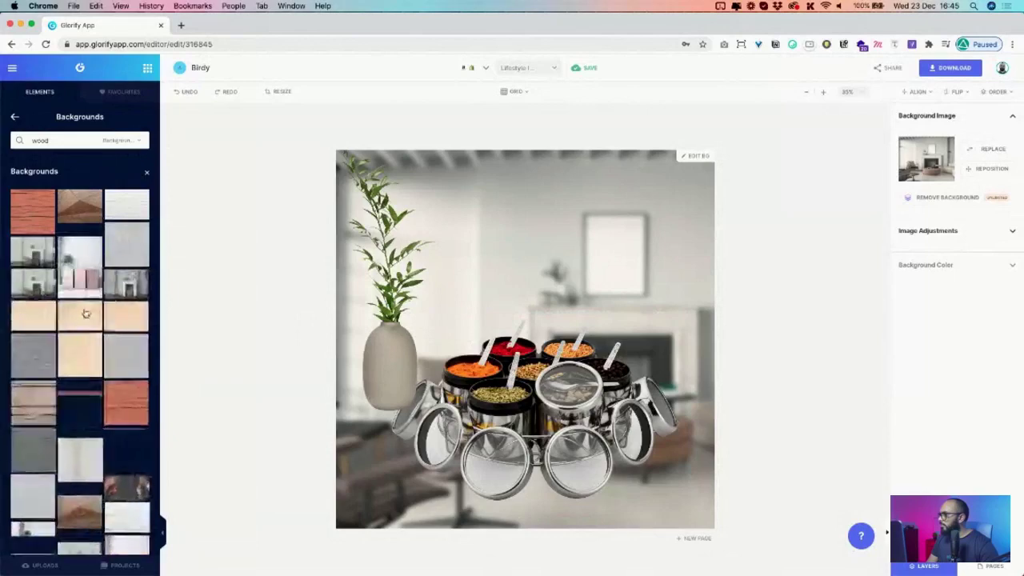
{"action": "scroll", "coordinate": [86, 312], "scroll_direction": "down", "scroll_amount": 5}
{"action": "scroll", "coordinate": [86, 312], "scroll_direction": "down", "scroll_amount": 5}
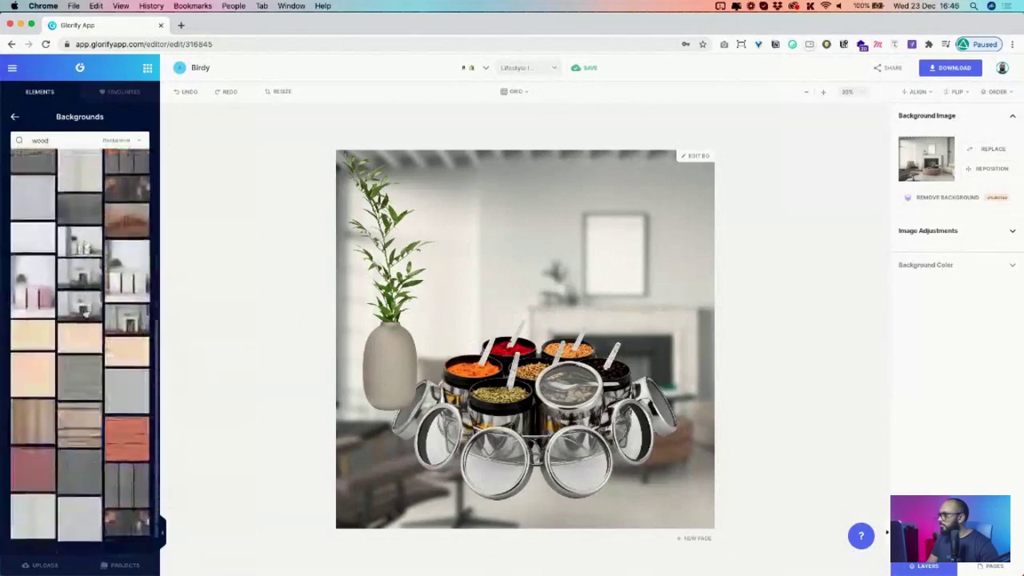
{"action": "scroll", "coordinate": [86, 312], "scroll_direction": "down", "scroll_amount": 3}
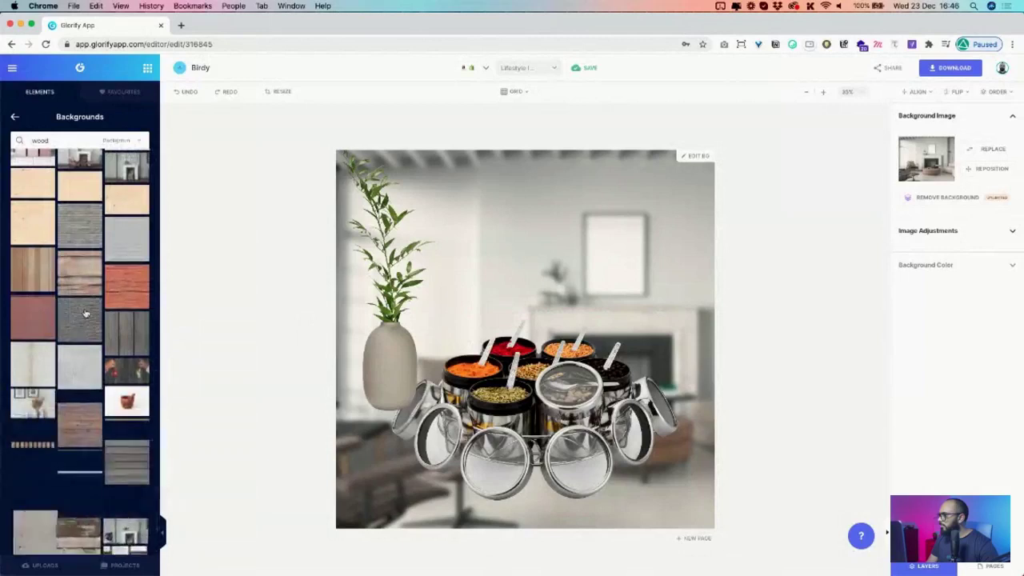
{"action": "scroll", "coordinate": [86, 312], "scroll_direction": "down", "scroll_amount": 3}
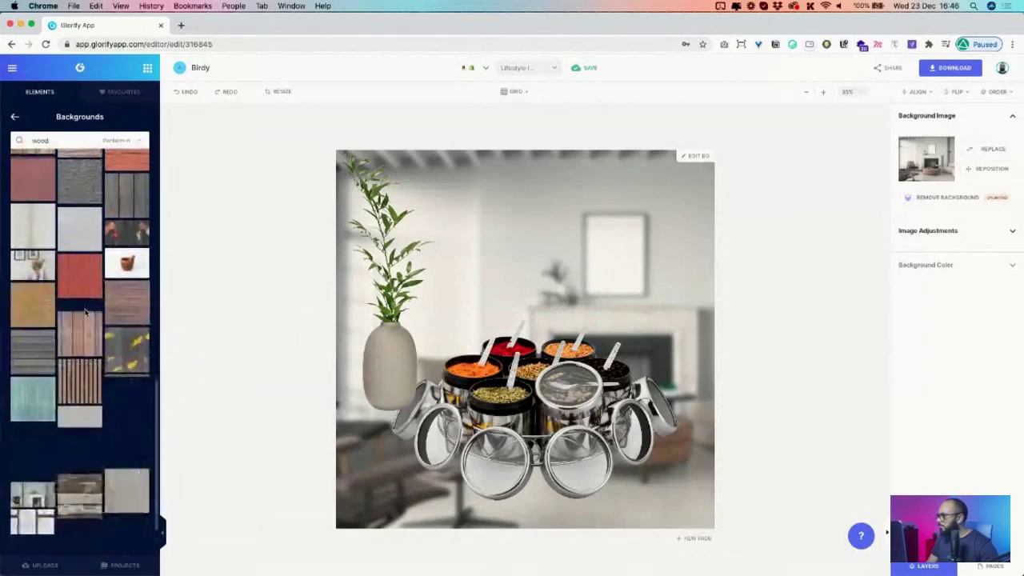
{"action": "scroll", "coordinate": [86, 312], "scroll_direction": "down", "scroll_amount": 2}
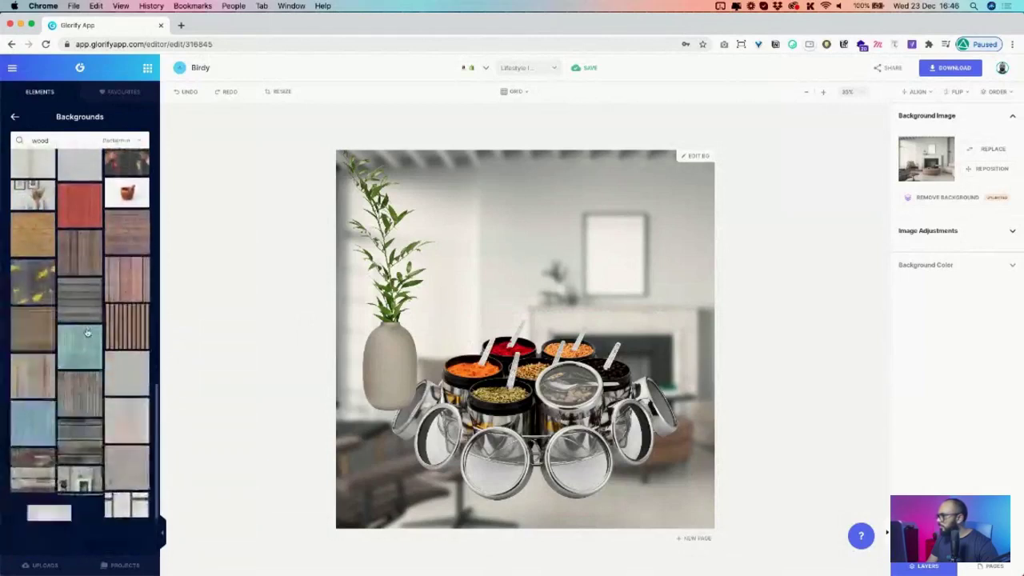
{"action": "scroll", "coordinate": [88, 334], "scroll_direction": "up", "scroll_amount": 15}
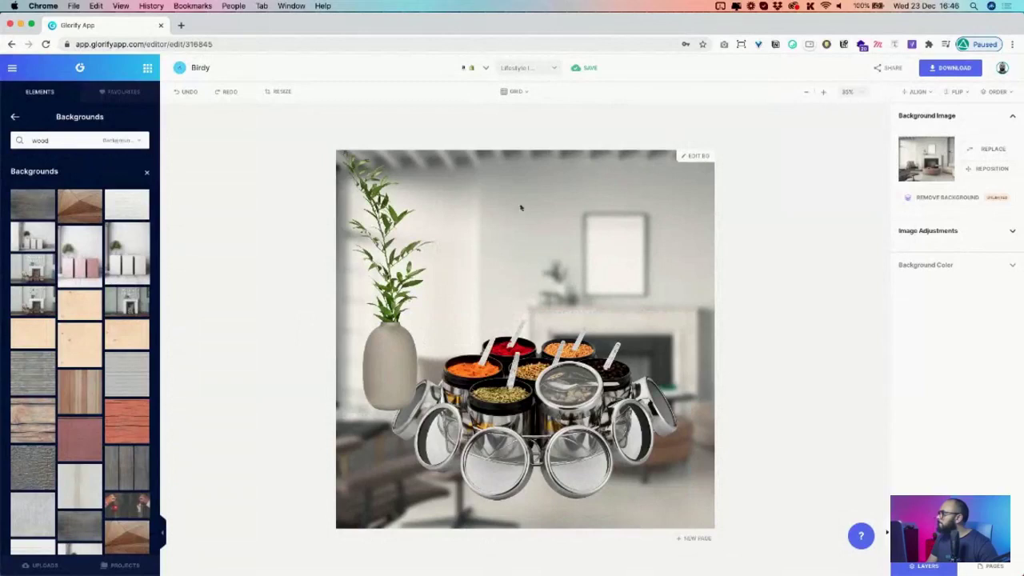
- Add the dark grey wood texture and enlarge it to span the full width of the canvas's lower part
{"action": "left_click", "coordinate": [37, 212]}
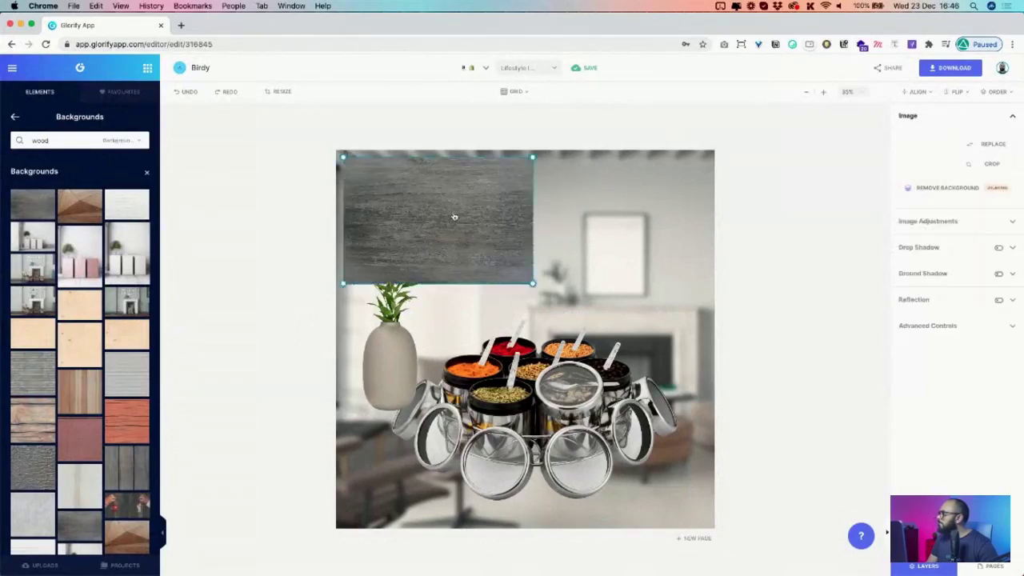
{"action": "left_click_drag", "start_coordinate": [453, 216], "coordinate": [447, 484]}
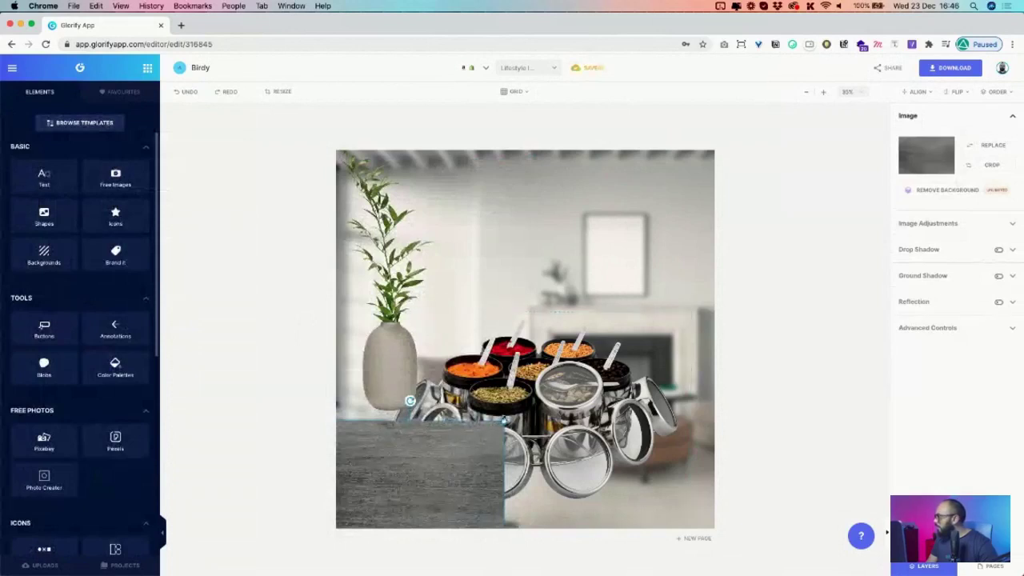
{"action": "left_click_drag", "start_coordinate": [504, 419], "coordinate": [827, 344]}
{"action": "left_click", "coordinate": [816, 347]}
{"action": "left_click_drag", "start_coordinate": [612, 368], "coordinate": [607, 498]}
- Send the wood texture behind the spice containers and vase, and nudge the wood and the containers slightly upward
{"action": "right_click", "coordinate": [602, 477]}
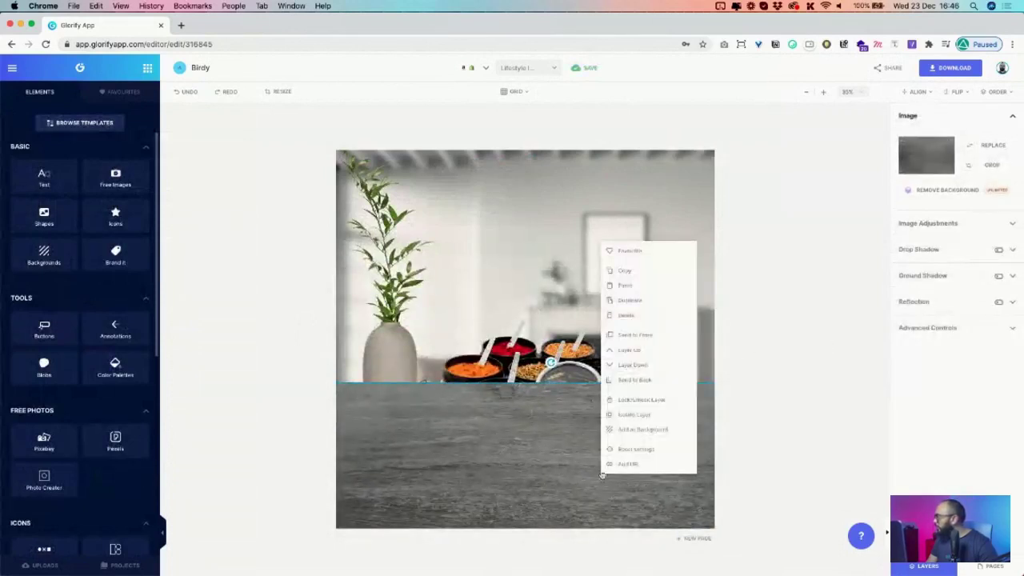
{"action": "left_click", "coordinate": [650, 379]}
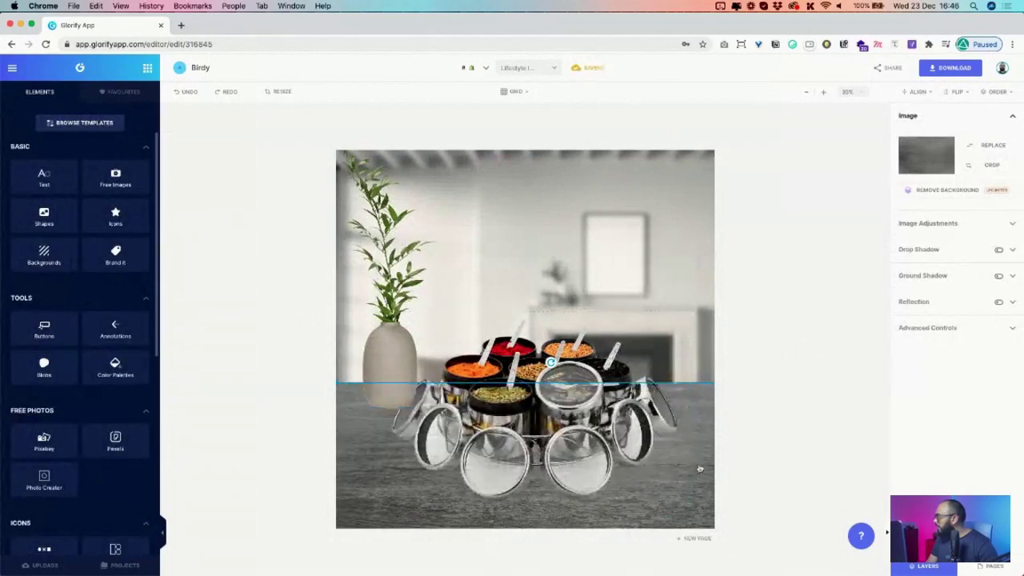
{"action": "left_click_drag", "start_coordinate": [699, 472], "coordinate": [698, 453]}
{"action": "left_click_drag", "start_coordinate": [581, 435], "coordinate": [580, 430]}
{"action": "left_click", "coordinate": [657, 276]}
- Replace the open spice container image with the closed-lid container set photo and bring it into the background removal editor
{"action": "left_click", "coordinate": [601, 396]}
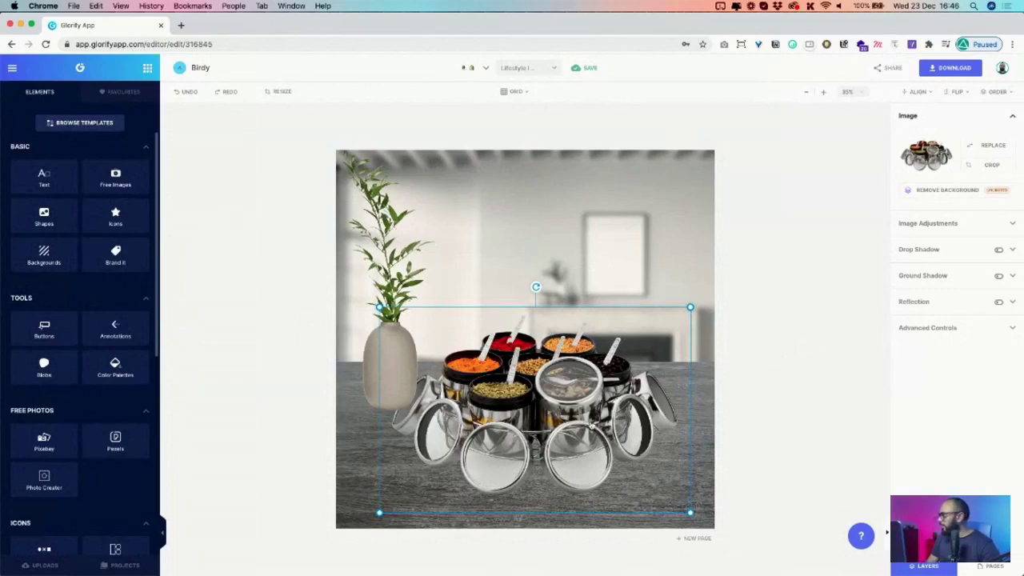
{"action": "left_click", "coordinate": [990, 146]}
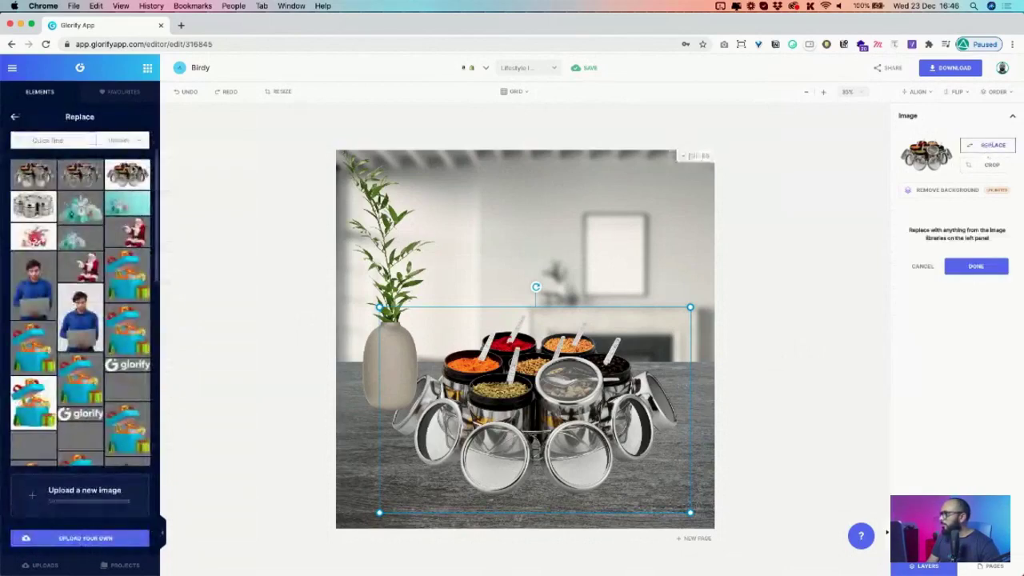
{"action": "left_click", "coordinate": [35, 208]}
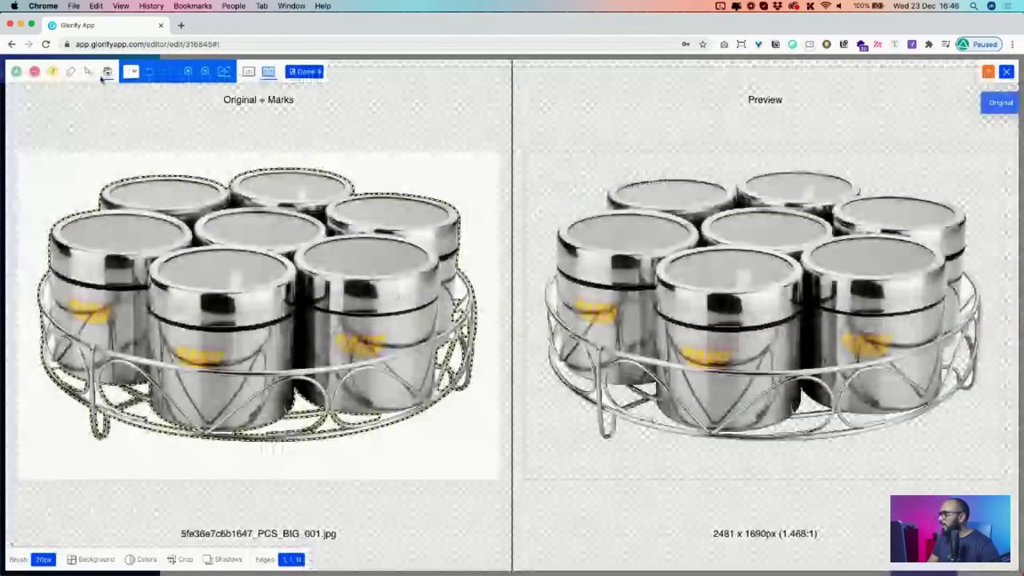
- Mark the white gaps between the wires on the right side of the container rack for removal
{"action": "scroll", "coordinate": [395, 302], "scroll_direction": "up", "scroll_amount": 5}
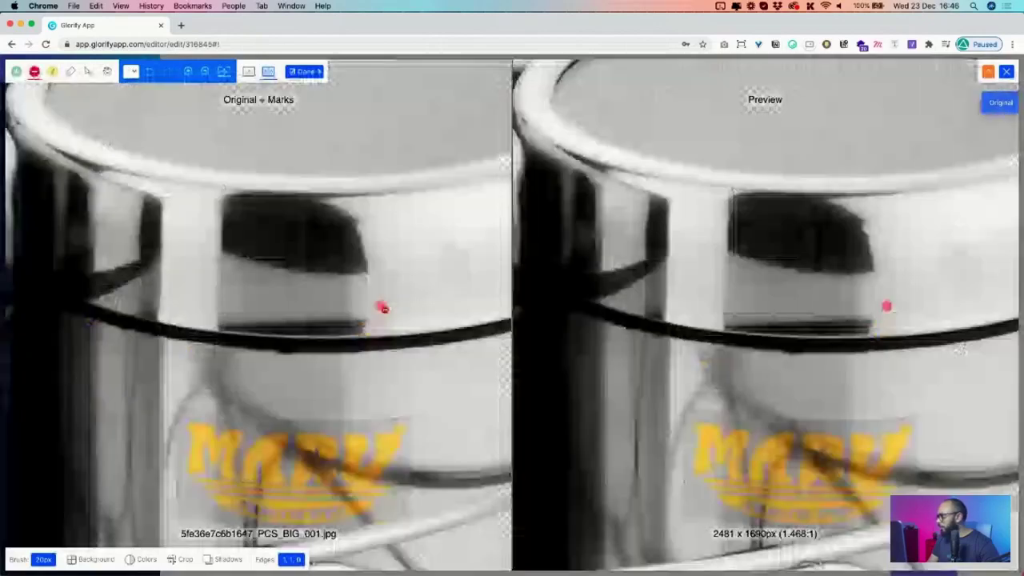
{"action": "scroll", "coordinate": [383, 307], "scroll_direction": "down", "scroll_amount": 5}
{"action": "scroll", "coordinate": [378, 306], "scroll_direction": "up", "scroll_amount": 10}
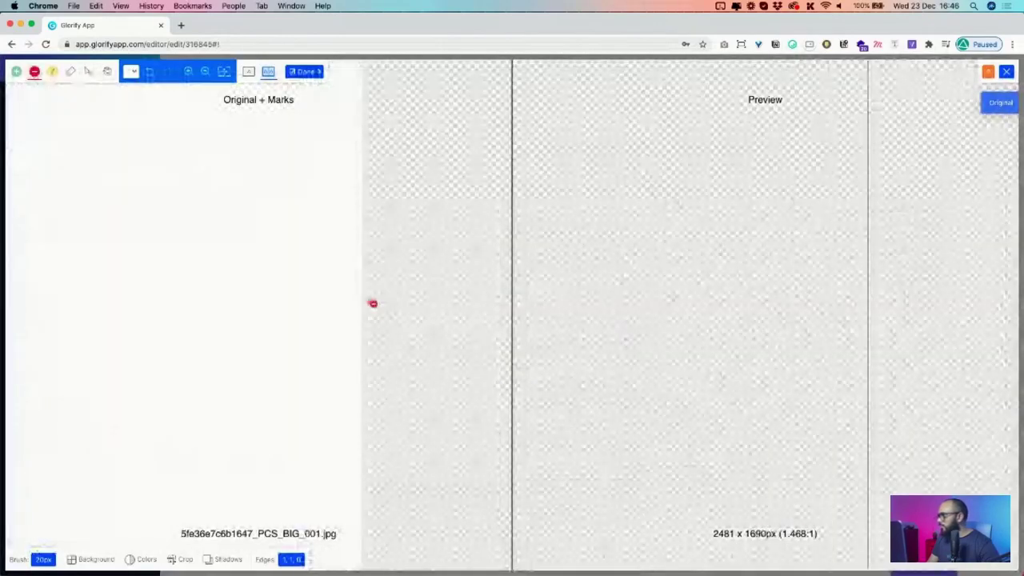
{"action": "scroll", "coordinate": [369, 301], "scroll_direction": "down", "scroll_amount": 5}
{"action": "left_click", "coordinate": [211, 243]}
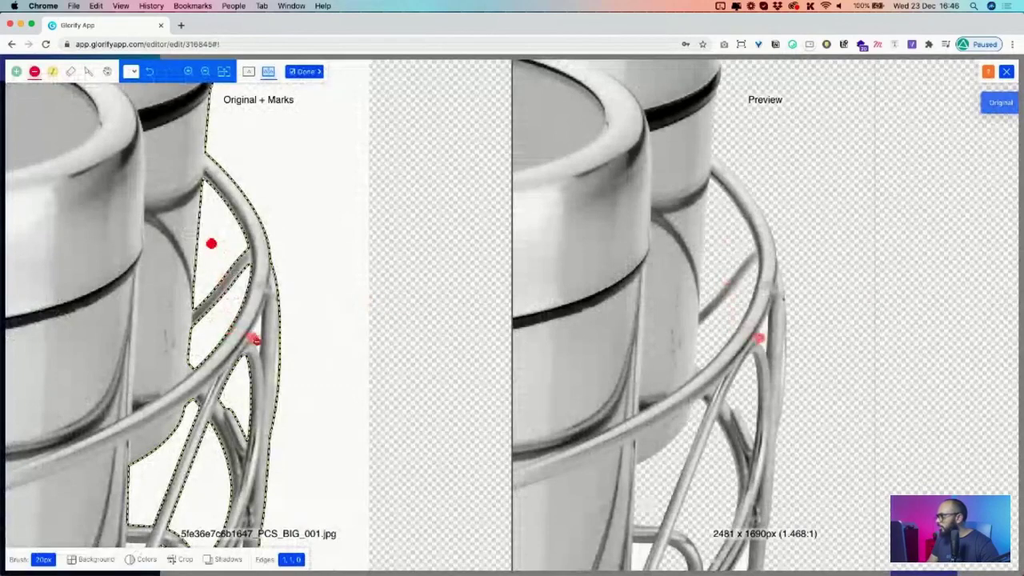
{"action": "scroll", "coordinate": [253, 339], "scroll_direction": "up", "scroll_amount": 5}
{"action": "scroll", "coordinate": [253, 339], "scroll_direction": "down", "scroll_amount": 7}
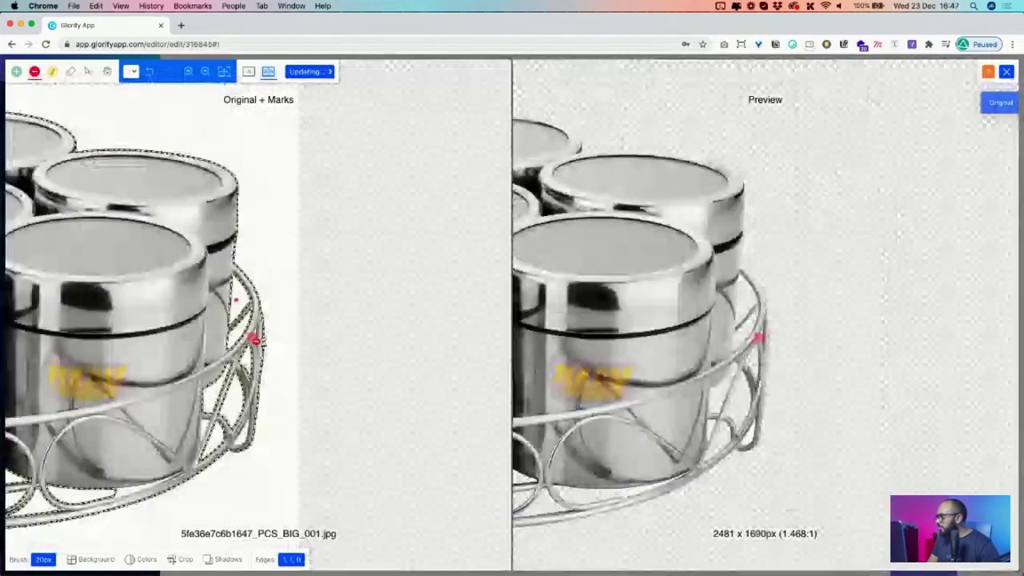
{"action": "scroll", "coordinate": [243, 454], "scroll_direction": "up", "scroll_amount": 3}
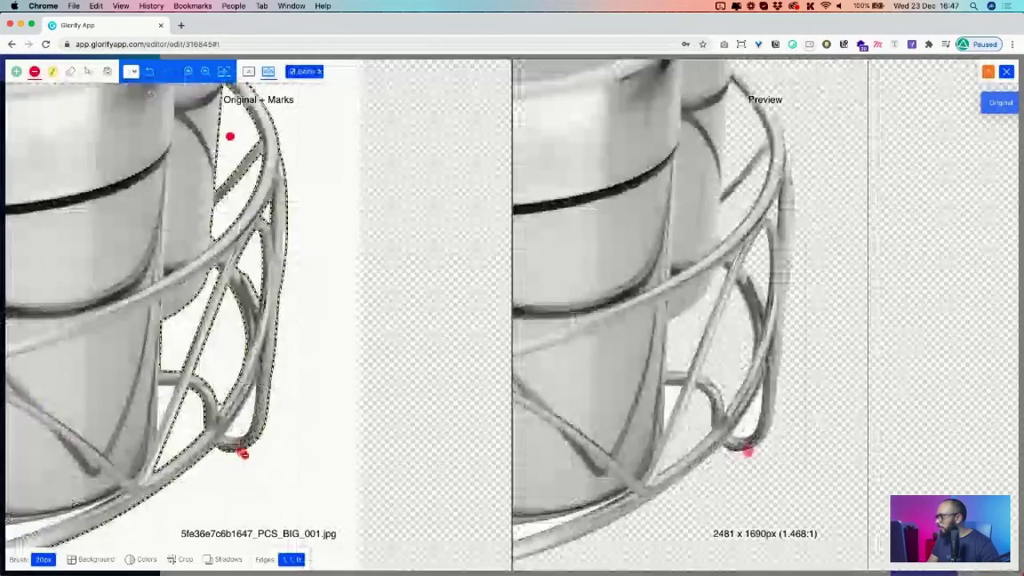
{"action": "scroll", "coordinate": [243, 453], "scroll_direction": "down", "scroll_amount": 3}
{"action": "scroll", "coordinate": [243, 453], "scroll_direction": "up", "scroll_amount": 3}
{"action": "left_click", "coordinate": [239, 424]}
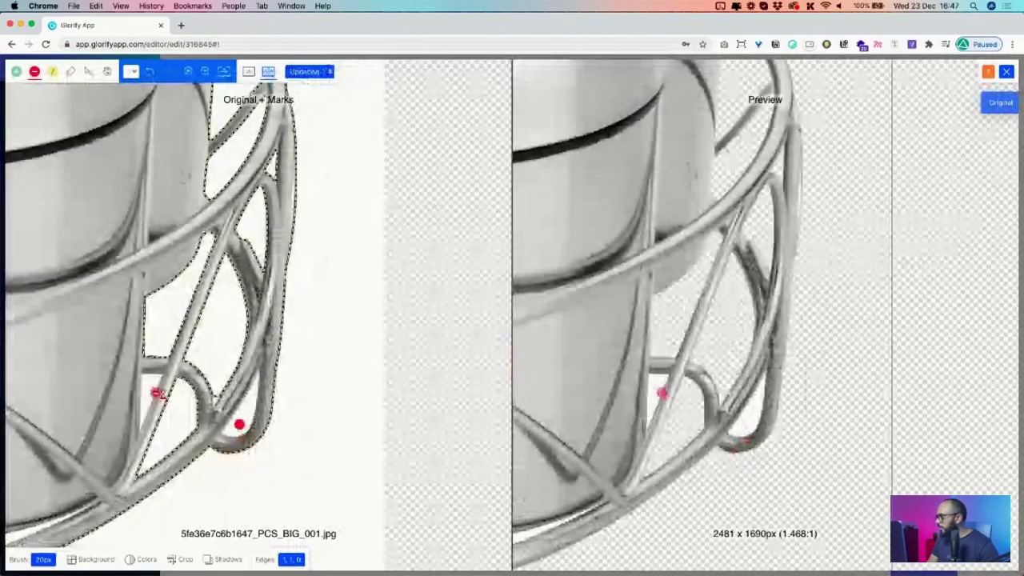
{"action": "left_click", "coordinate": [146, 382]}
{"action": "scroll", "coordinate": [149, 414], "scroll_direction": "down", "scroll_amount": 5}
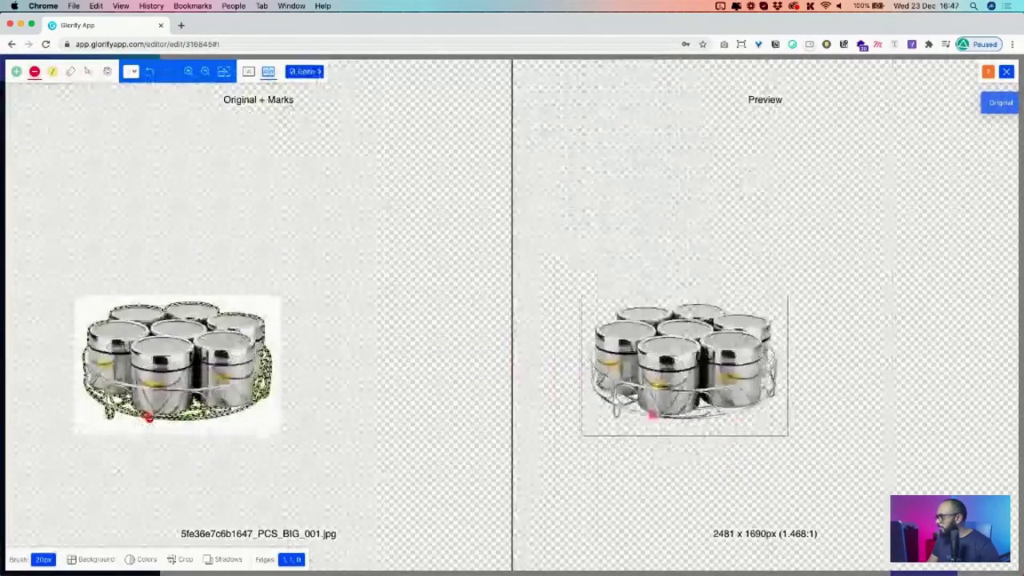
- Mark the white gaps between the wires beneath the front-left containers for removal
{"action": "scroll", "coordinate": [123, 398], "scroll_direction": "up", "scroll_amount": 5}
{"action": "left_click", "coordinate": [48, 421]}
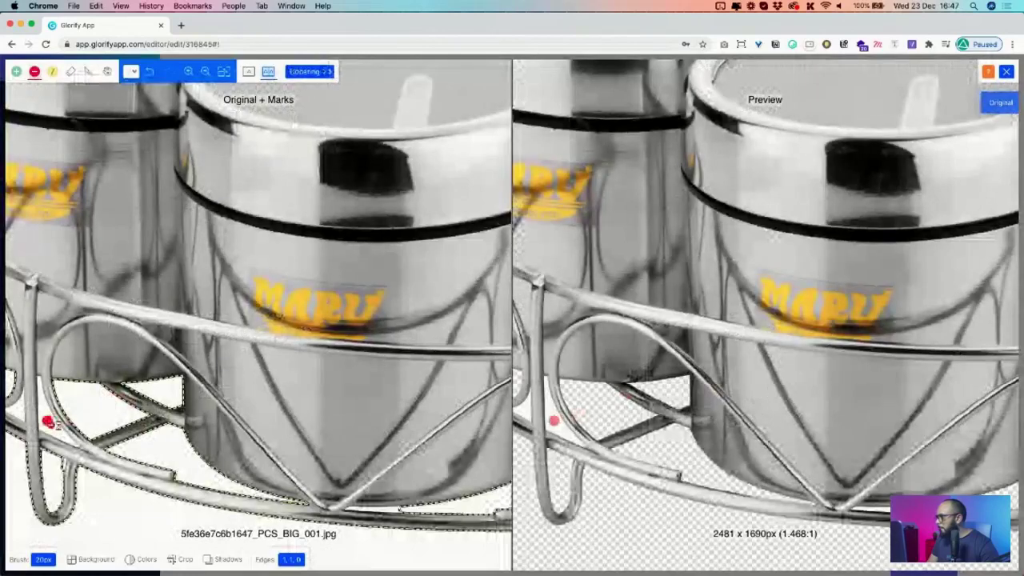
{"action": "scroll", "coordinate": [46, 420], "scroll_direction": "up", "scroll_amount": 4}
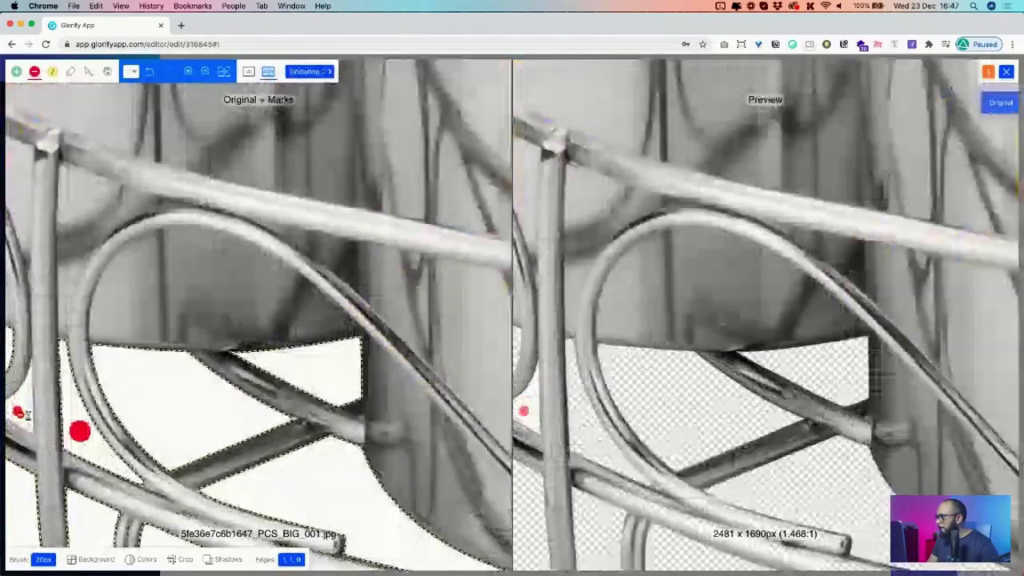
{"action": "scroll", "coordinate": [17, 411], "scroll_direction": "down", "scroll_amount": 10}
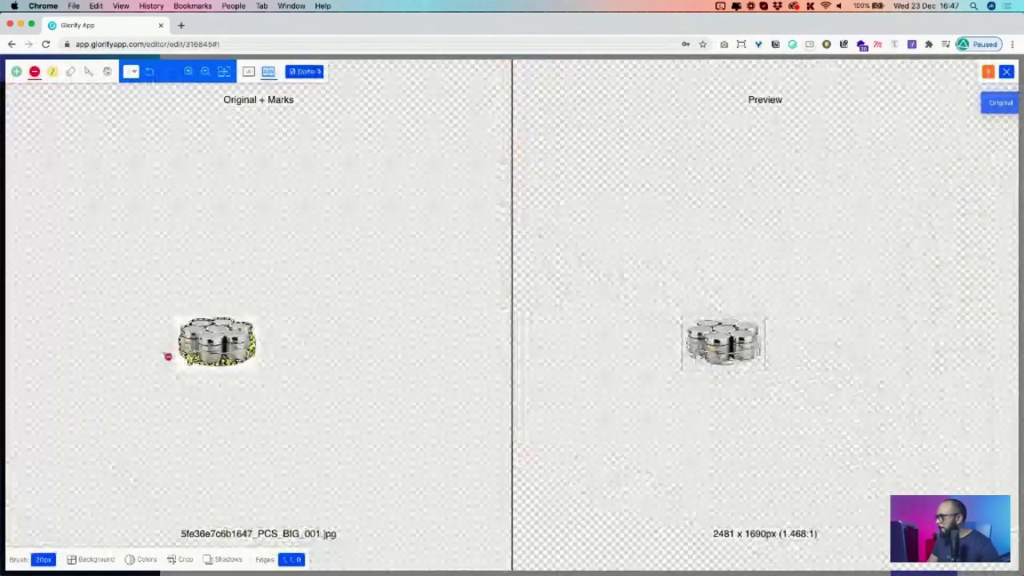
- Mark the white gaps between the wires on the left side of the container rack for removal
{"action": "scroll", "coordinate": [176, 347], "scroll_direction": "up", "scroll_amount": 10}
{"action": "left_click", "coordinate": [343, 335]}
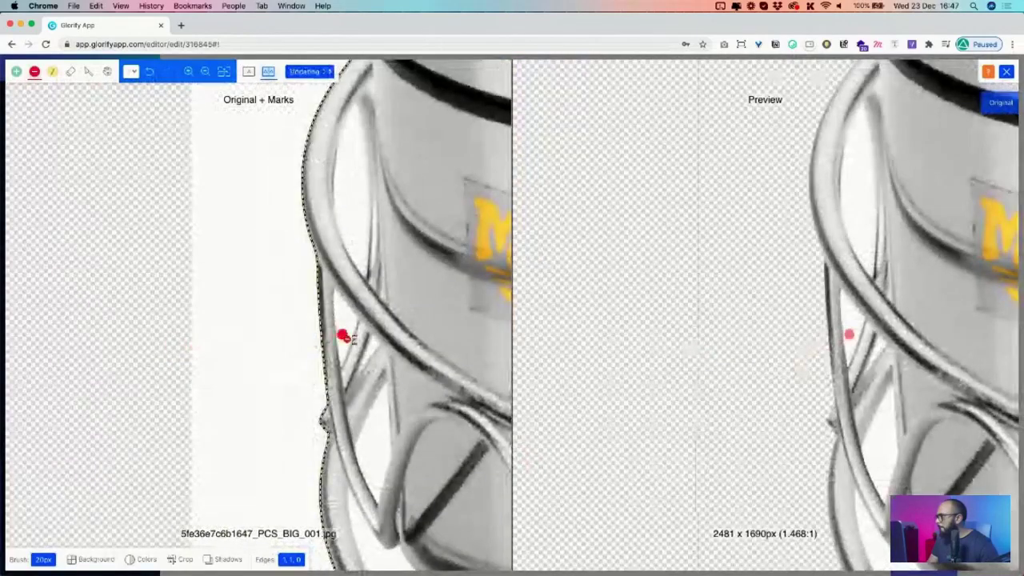
{"action": "left_click", "coordinate": [350, 200]}
{"action": "left_click", "coordinate": [368, 443]}
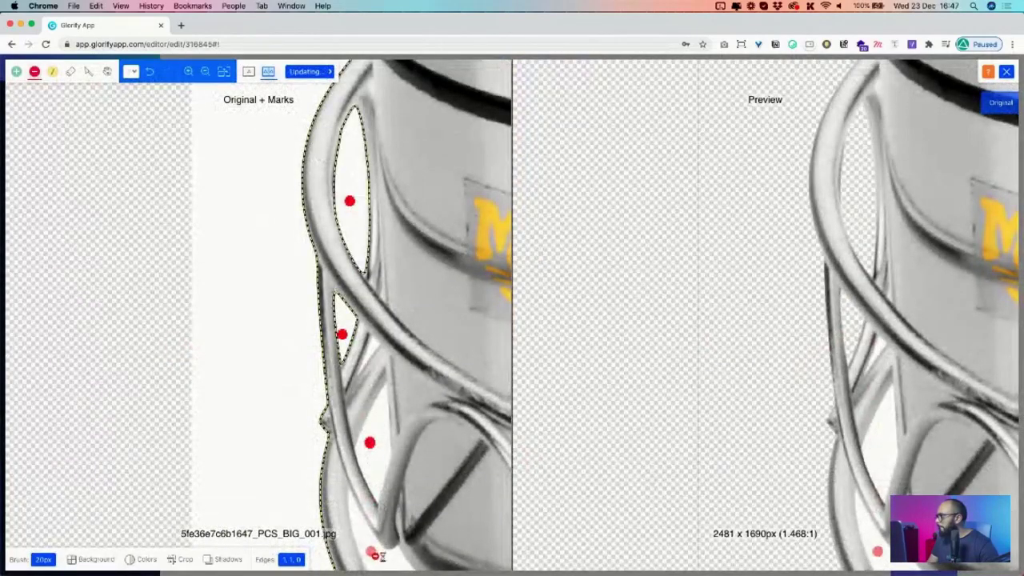
{"action": "scroll", "coordinate": [369, 353], "scroll_direction": "up", "scroll_amount": 10}
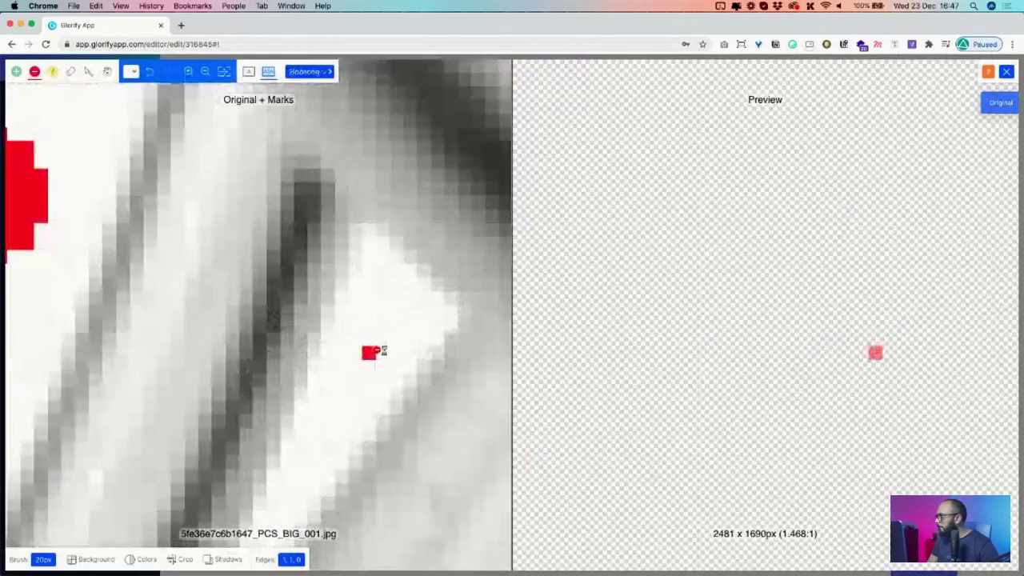
- Mark the containers to be kept with a loop-shaped stroke across the front and middle lids
{"action": "scroll", "coordinate": [377, 350], "scroll_direction": "down", "scroll_amount": 15}
{"action": "scroll", "coordinate": [375, 350], "scroll_direction": "up", "scroll_amount": 10}
{"action": "scroll", "coordinate": [372, 350], "scroll_direction": "down", "scroll_amount": 10}
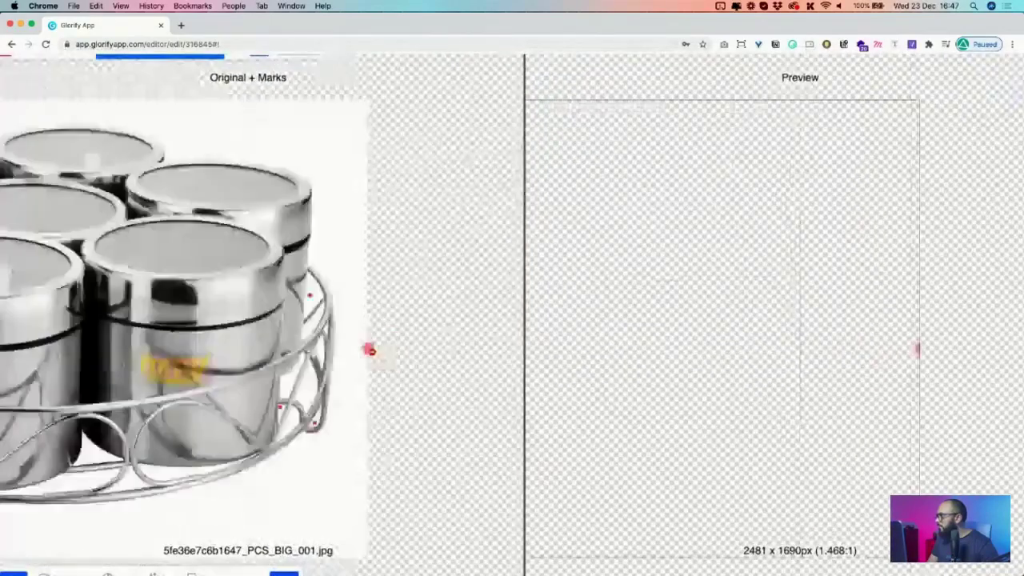
{"action": "scroll", "coordinate": [370, 349], "scroll_direction": "down", "scroll_amount": 5}
{"action": "scroll", "coordinate": [146, 104], "scroll_direction": "down", "scroll_amount": 3}
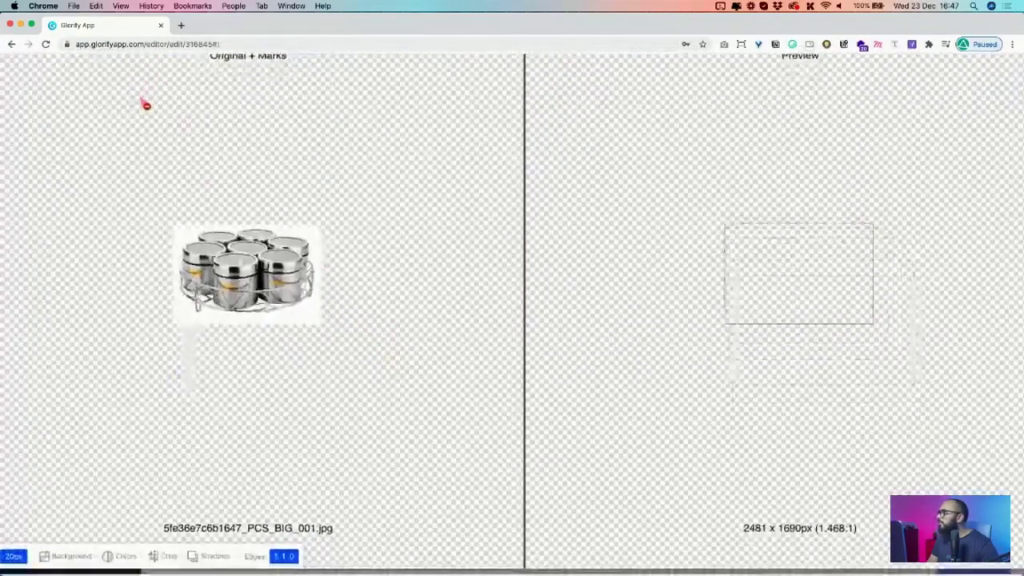
{"action": "scroll", "coordinate": [145, 103], "scroll_direction": "up", "scroll_amount": 6}
{"action": "scroll", "coordinate": [143, 102], "scroll_direction": "down", "scroll_amount": 2}
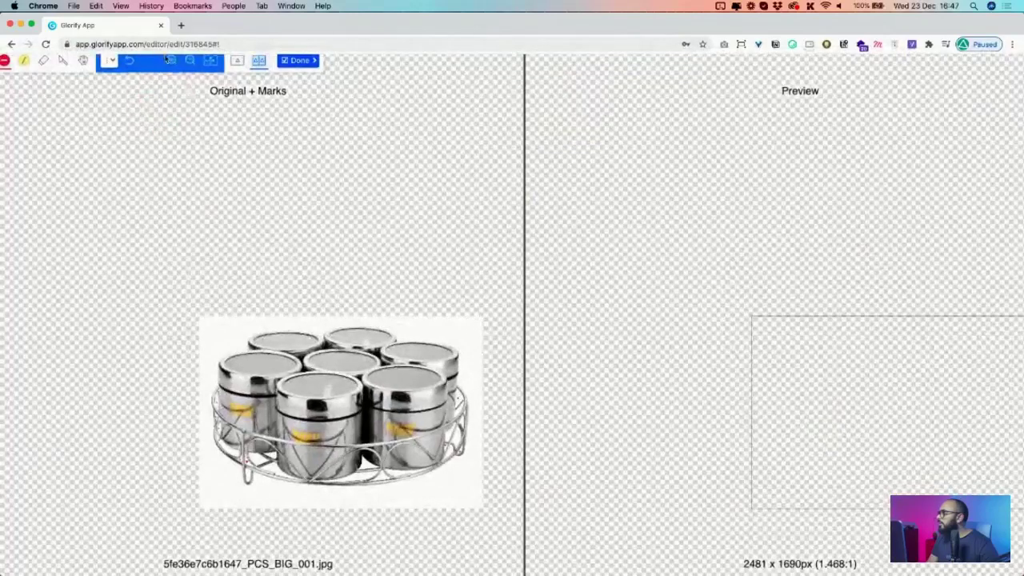
{"action": "left_click", "coordinate": [168, 60]}
{"action": "left_click", "coordinate": [169, 60]}
{"action": "scroll", "coordinate": [183, 129], "scroll_direction": "down", "scroll_amount": 10}
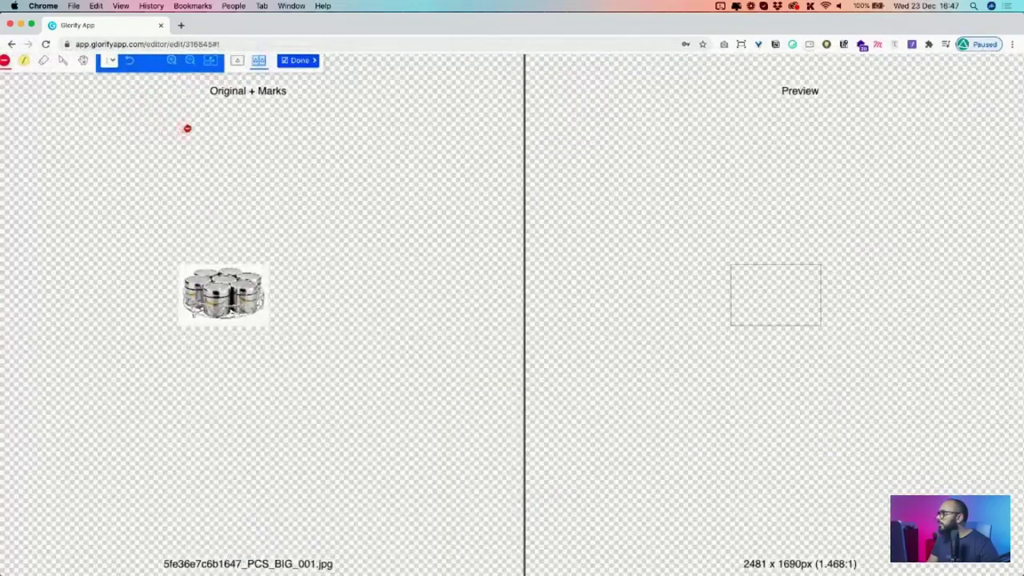
{"action": "scroll", "coordinate": [186, 129], "scroll_direction": "down", "scroll_amount": 3}
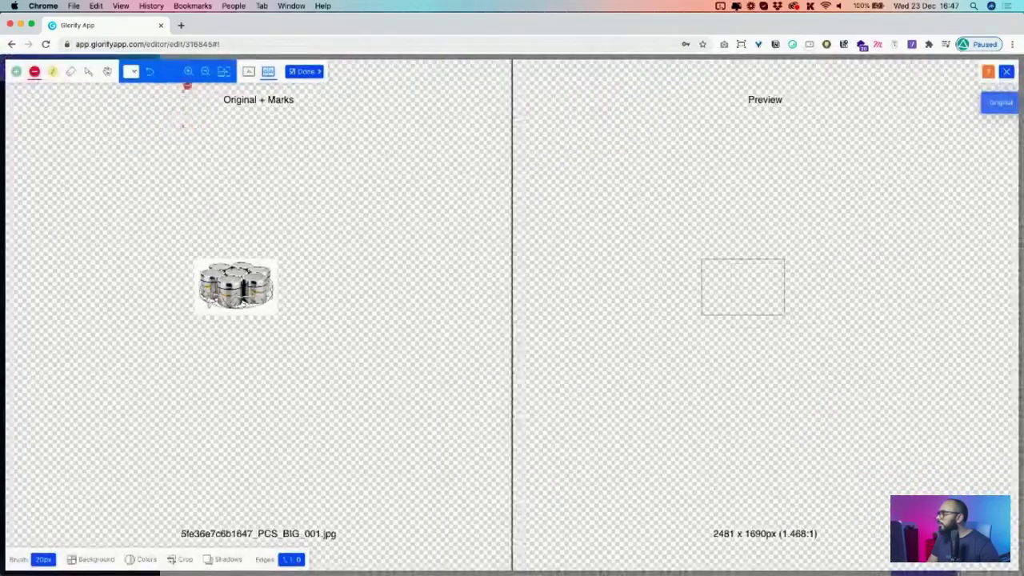
{"action": "left_click", "coordinate": [188, 72]}
{"action": "left_click", "coordinate": [188, 72]}
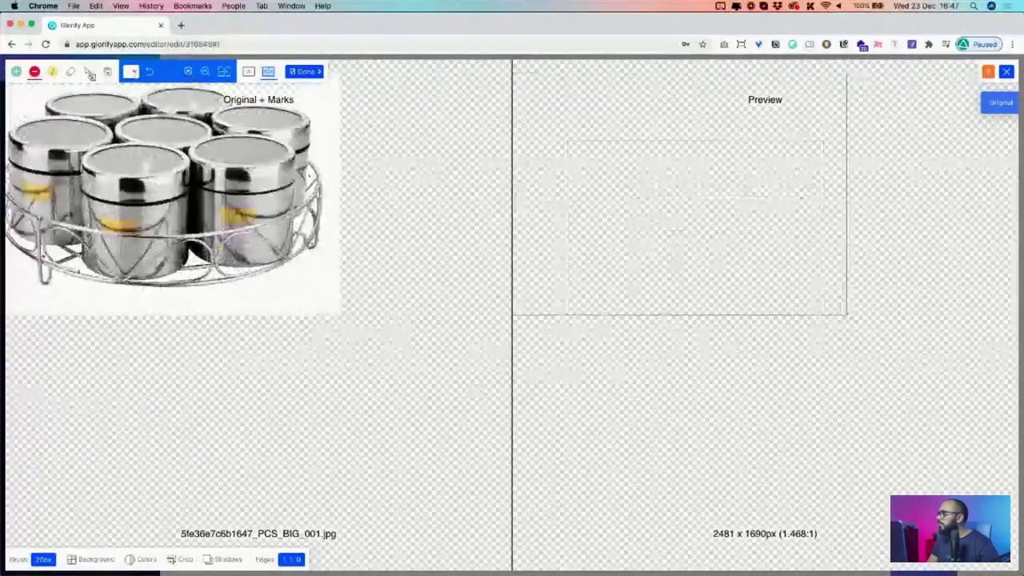
{"action": "mouse_move", "coordinate": [114, 171]}
{"action": "left_mouse_down"}
{"action": "mouse_move", "coordinate": [148, 238]}
{"action": "mouse_move", "coordinate": [104, 233]}
{"action": "mouse_move", "coordinate": [183, 265]}
{"action": "mouse_move", "coordinate": [282, 234]}
{"action": "mouse_move", "coordinate": [273, 203]}
{"action": "mouse_move", "coordinate": [149, 219]}
{"action": "left_mouse_up"}
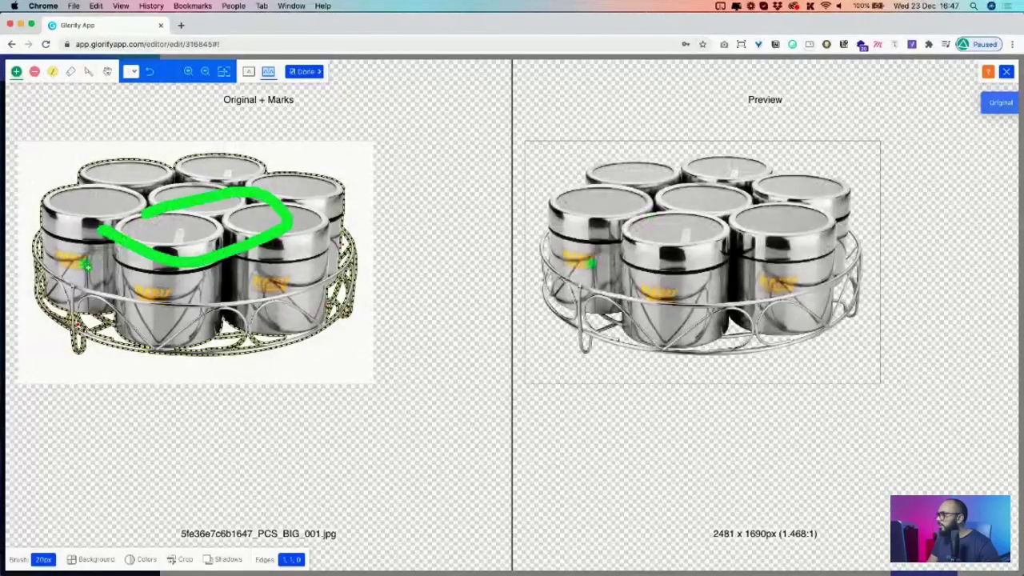
- Mark the thin white gap between the rack wires beneath the front-centre container for removal
{"action": "left_click", "coordinate": [188, 71]}
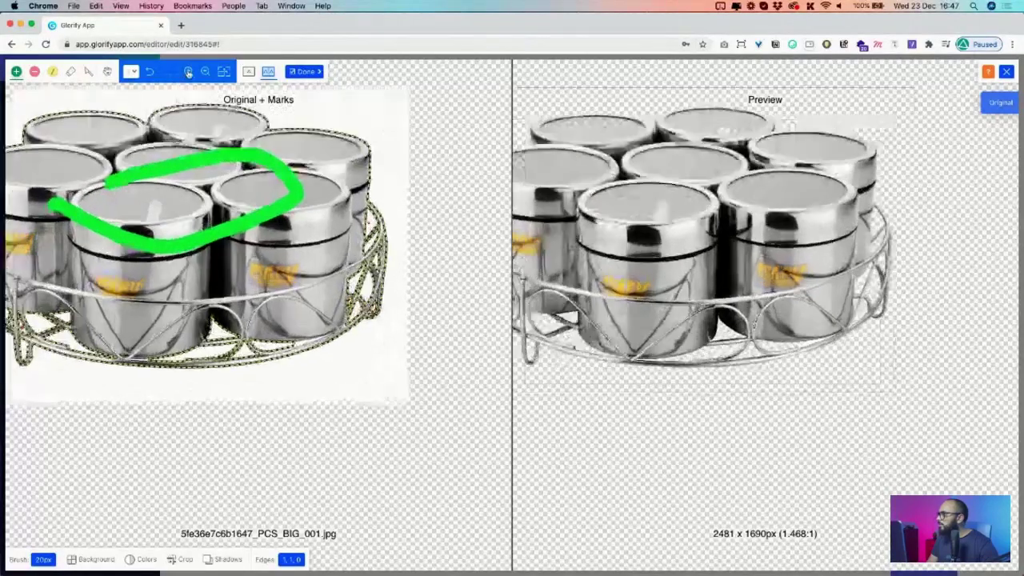
{"action": "left_click", "coordinate": [188, 71]}
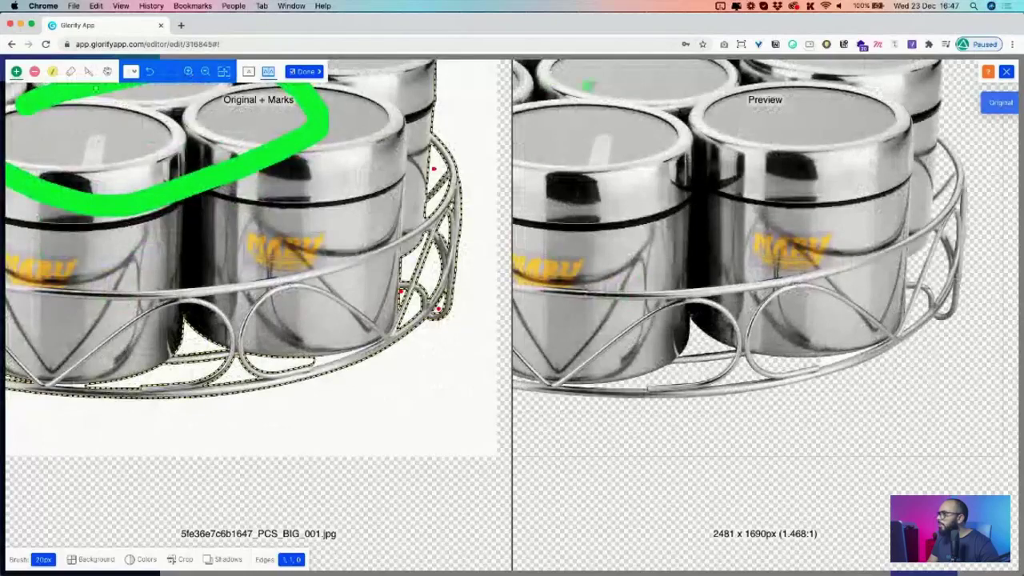
{"action": "left_click", "coordinate": [108, 73]}
{"action": "left_click_drag", "start_coordinate": [121, 180], "coordinate": [262, 207]}
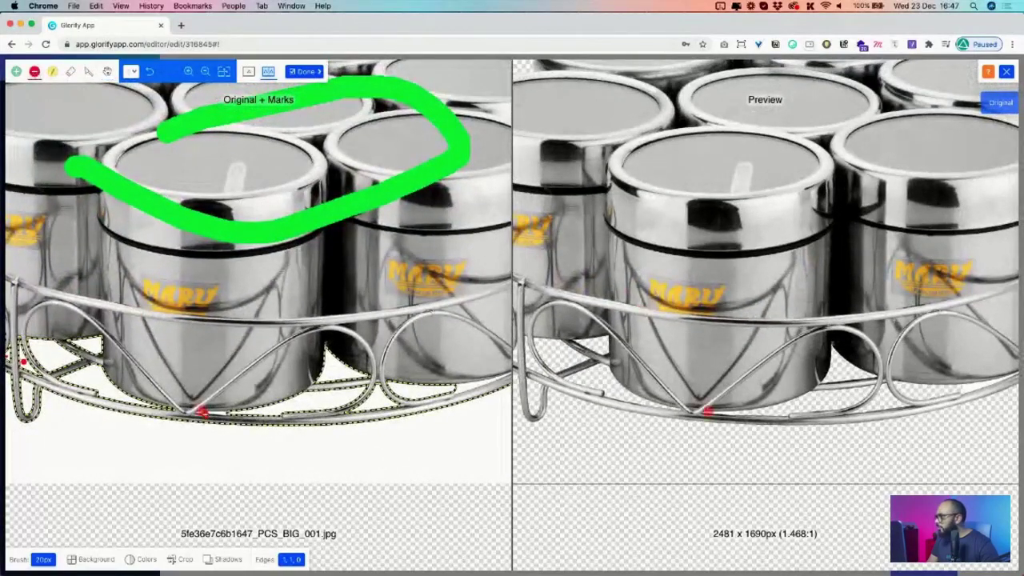
{"action": "scroll", "coordinate": [202, 410], "scroll_direction": "up", "scroll_amount": 5}
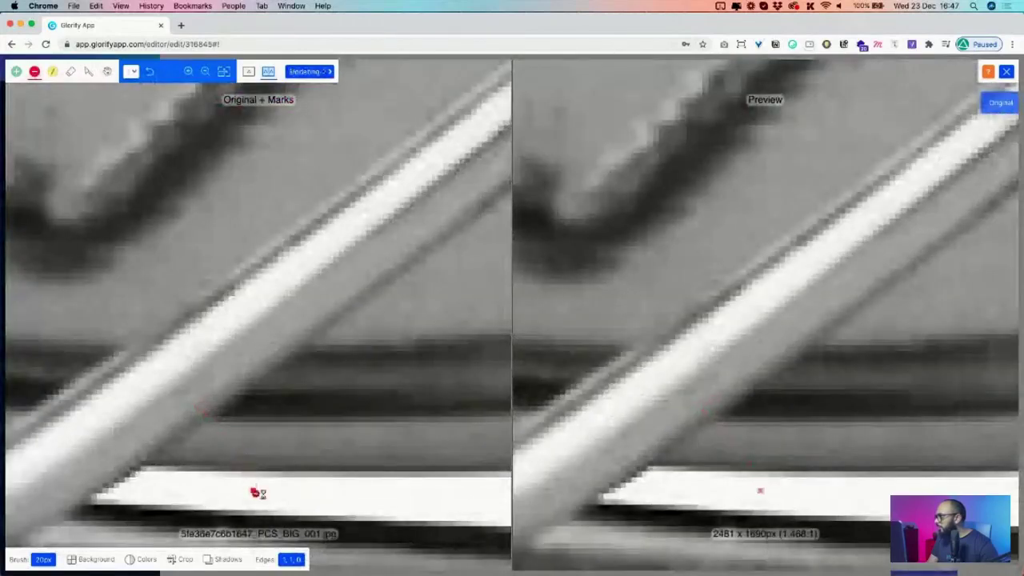
{"action": "scroll", "coordinate": [267, 294], "scroll_direction": "down", "scroll_amount": 5}
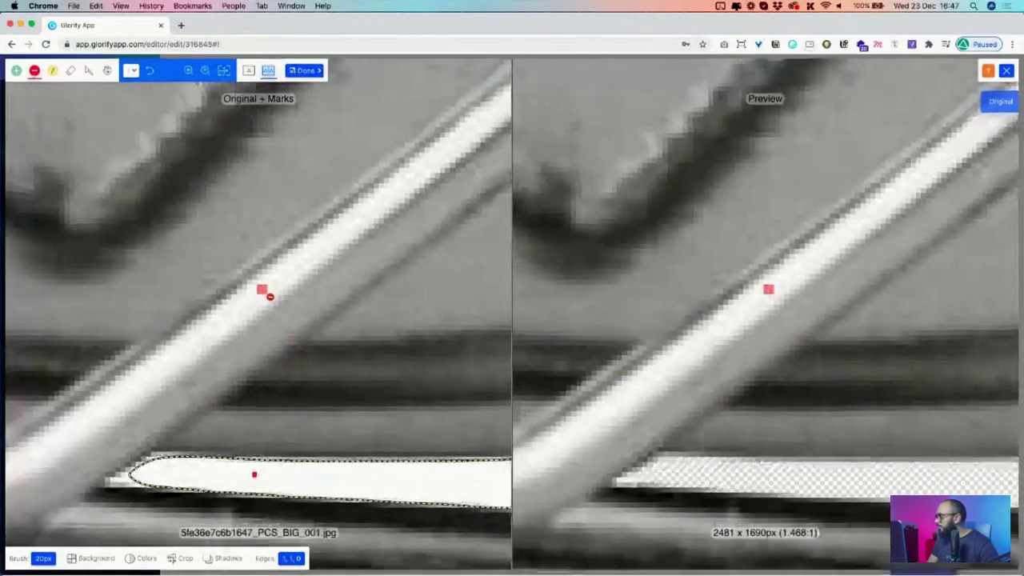
- Fill the cutout's background with a solid blue-violet colour to reveal leftover white areas
{"action": "scroll", "coordinate": [266, 294], "scroll_direction": "down", "scroll_amount": 5}
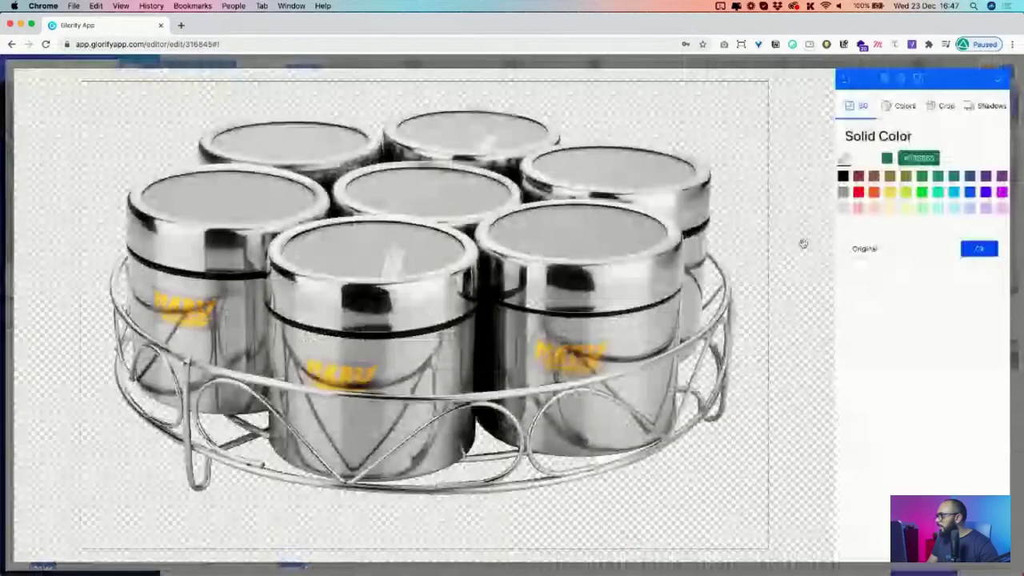
{"action": "left_click", "coordinate": [985, 192]}
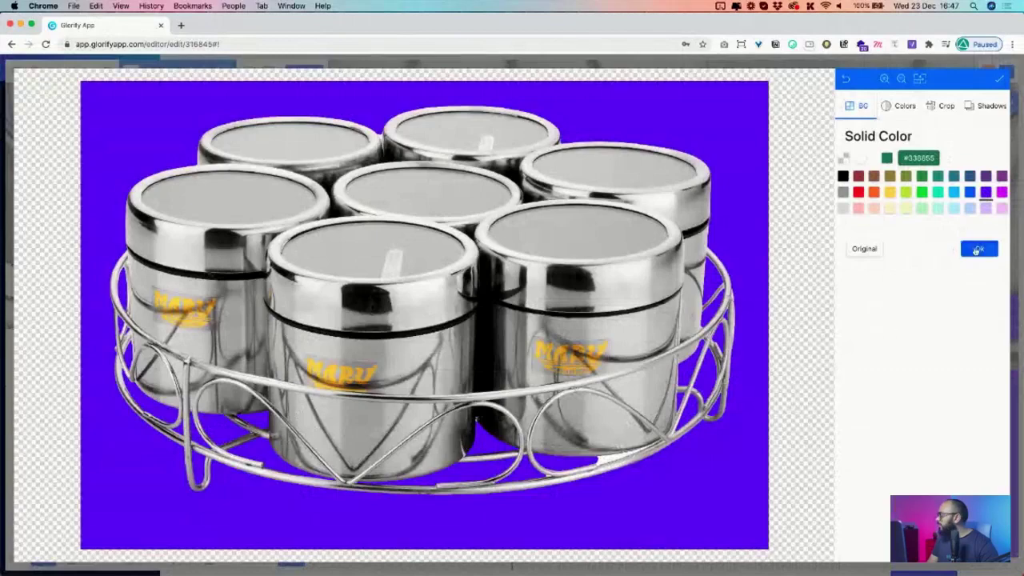
{"action": "left_click", "coordinate": [977, 251]}
- Mark the leftover white gap between the wires beneath the front-right container for removal
{"action": "scroll", "coordinate": [444, 305], "scroll_direction": "down", "scroll_amount": 10}
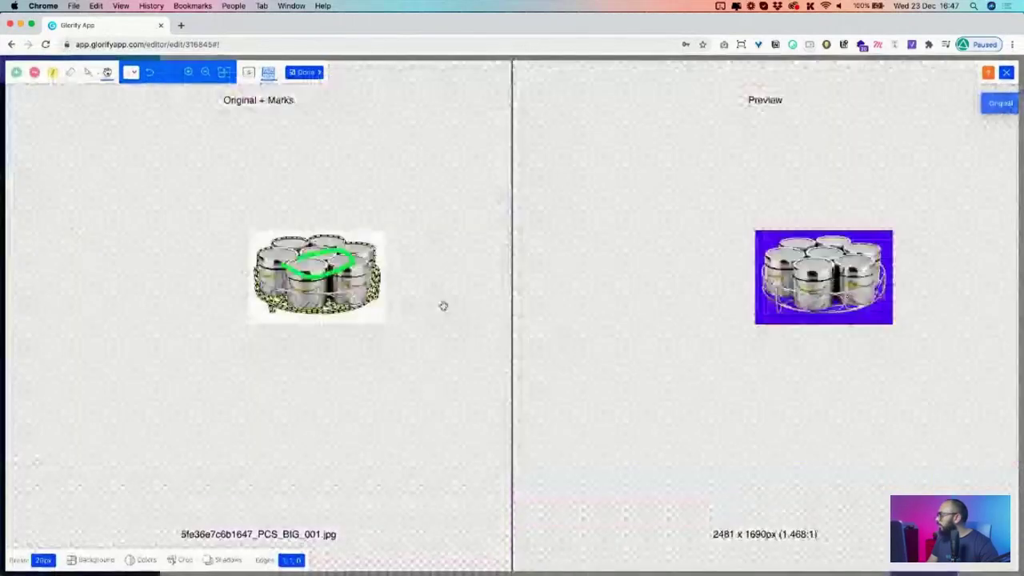
{"action": "scroll", "coordinate": [353, 309], "scroll_direction": "up", "scroll_amount": 2}
{"action": "scroll", "coordinate": [352, 309], "scroll_direction": "up", "scroll_amount": 6}
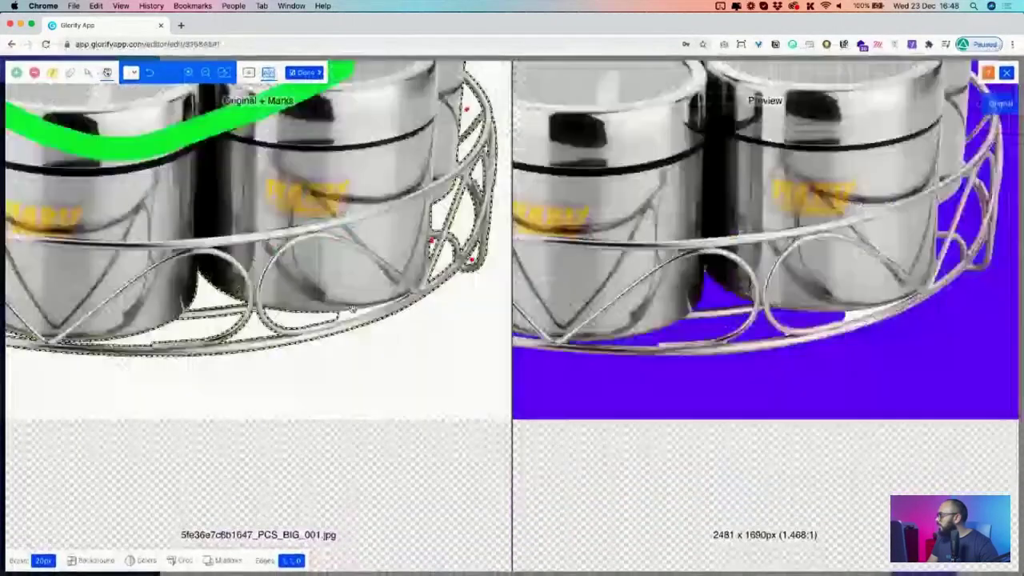
{"action": "scroll", "coordinate": [351, 309], "scroll_direction": "up", "scroll_amount": 5}
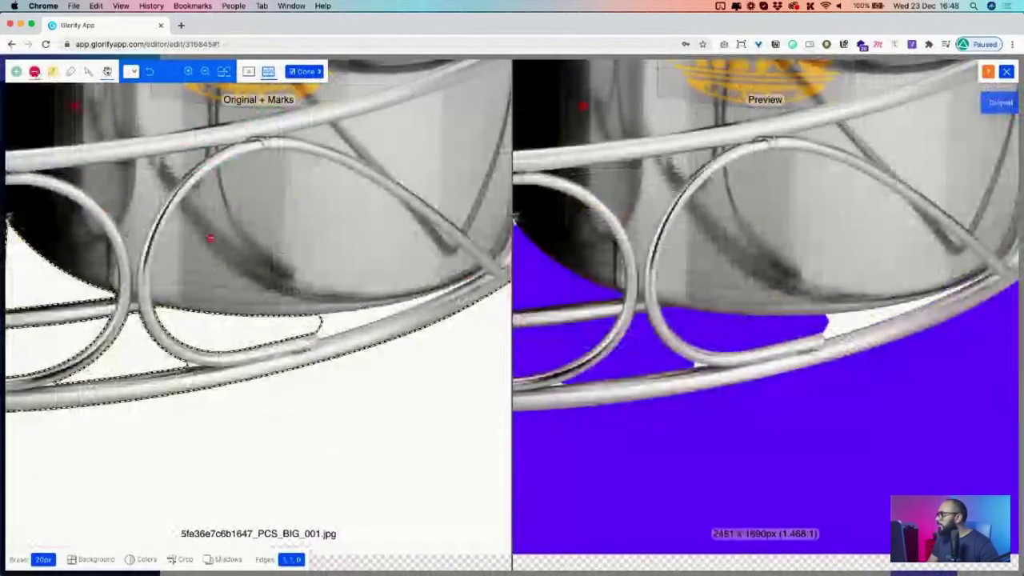
{"action": "left_click", "coordinate": [345, 321]}
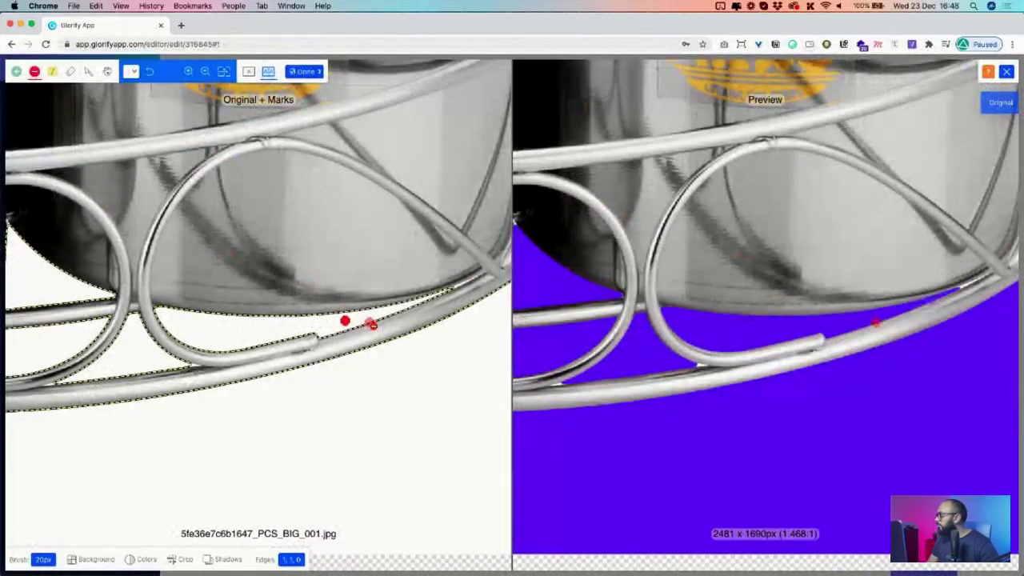
{"action": "scroll", "coordinate": [278, 253], "scroll_direction": "down", "scroll_amount": 2}
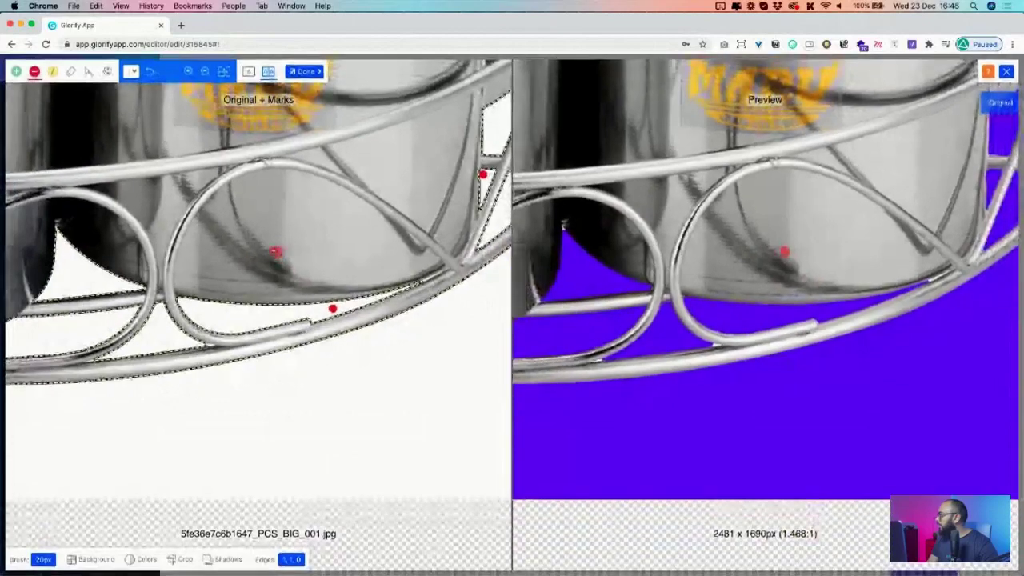
{"action": "scroll", "coordinate": [191, 227], "scroll_direction": "down", "scroll_amount": 10}
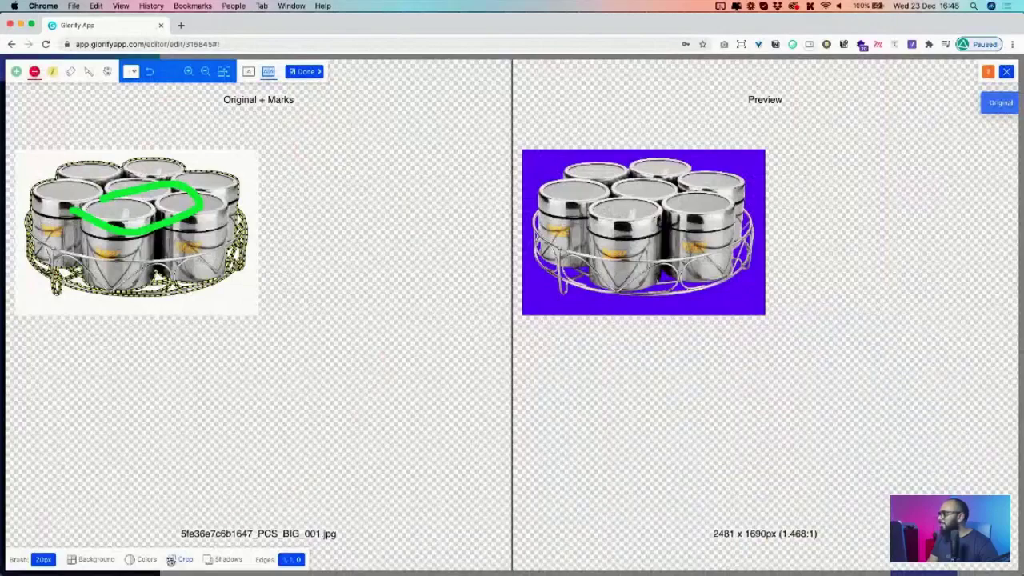
- Set the cutout's background back to transparent and finish the background removal
{"action": "left_click", "coordinate": [94, 560]}
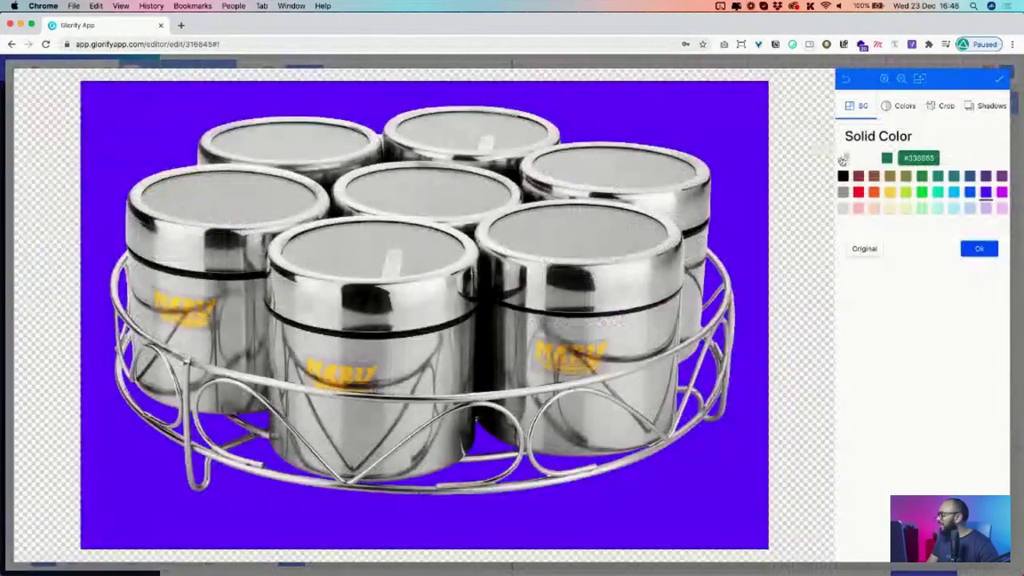
{"action": "left_click", "coordinate": [979, 248]}
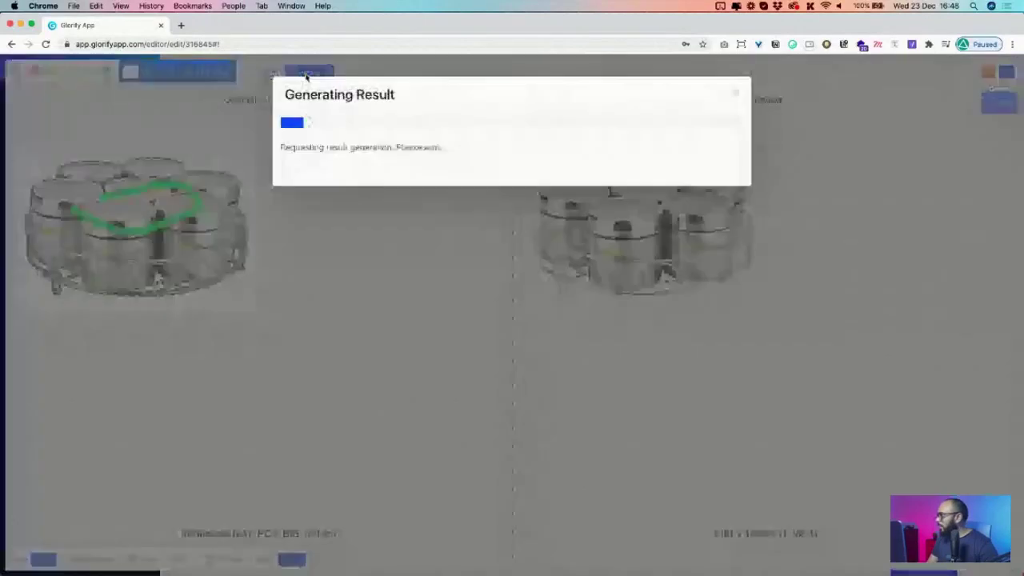
{"action": "left_click", "coordinate": [305, 72]}
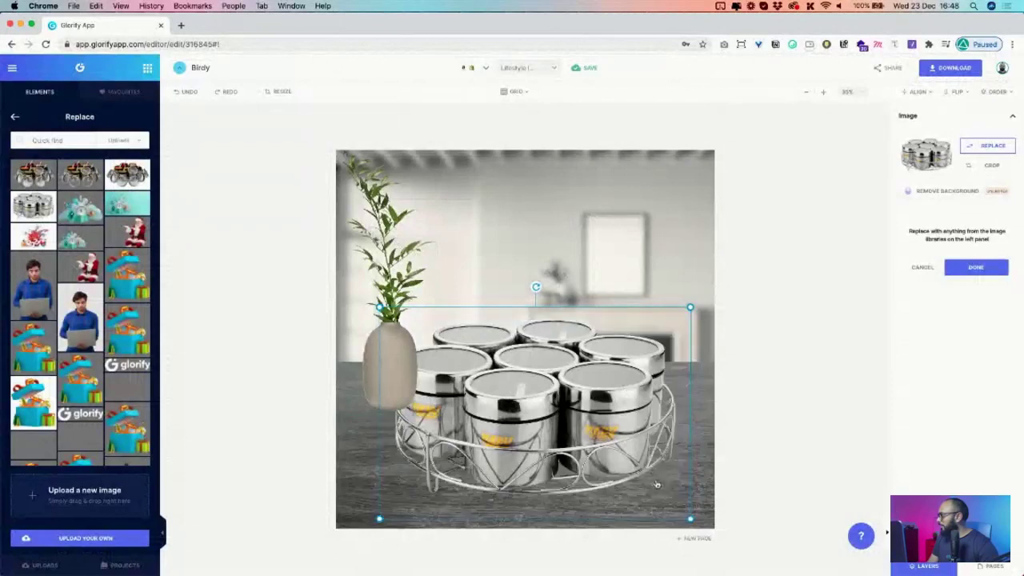
- Shift the container set slightly up and to the left, and send the vase to the back of the layer stack
{"action": "left_click", "coordinate": [627, 443]}
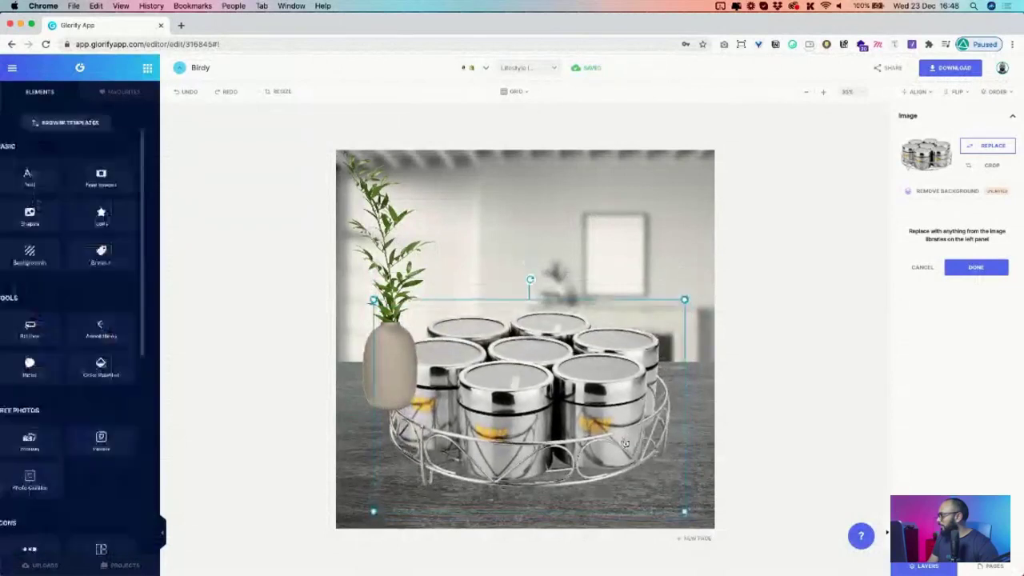
{"action": "left_click", "coordinate": [393, 371]}
{"action": "right_click", "coordinate": [394, 371]}
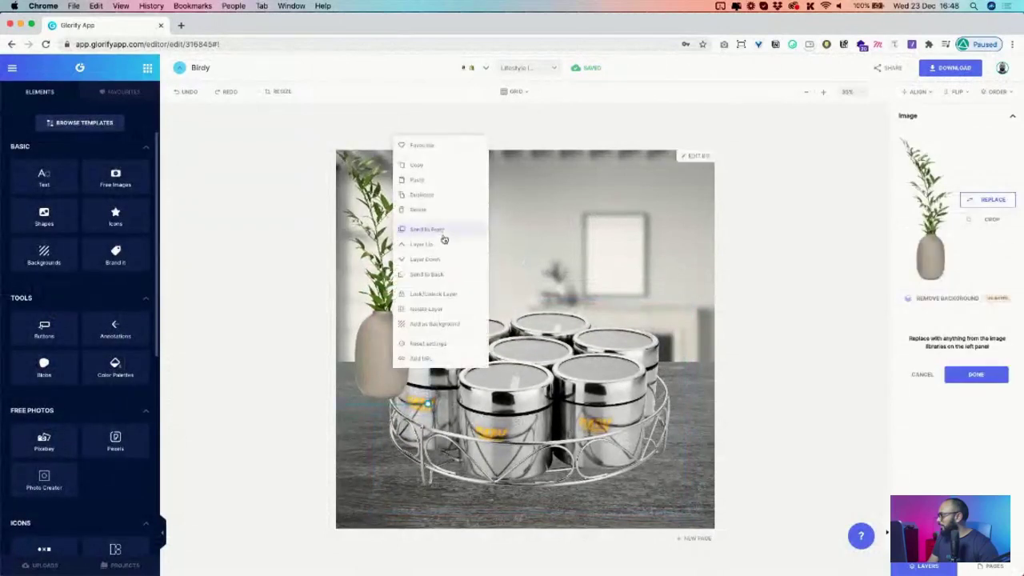
{"action": "left_click", "coordinate": [440, 274]}
- Move the vase up one layer so it sits in front of the wood tabletop but behind the containers
{"action": "left_click", "coordinate": [386, 346]}
{"action": "left_click", "coordinate": [386, 345]}
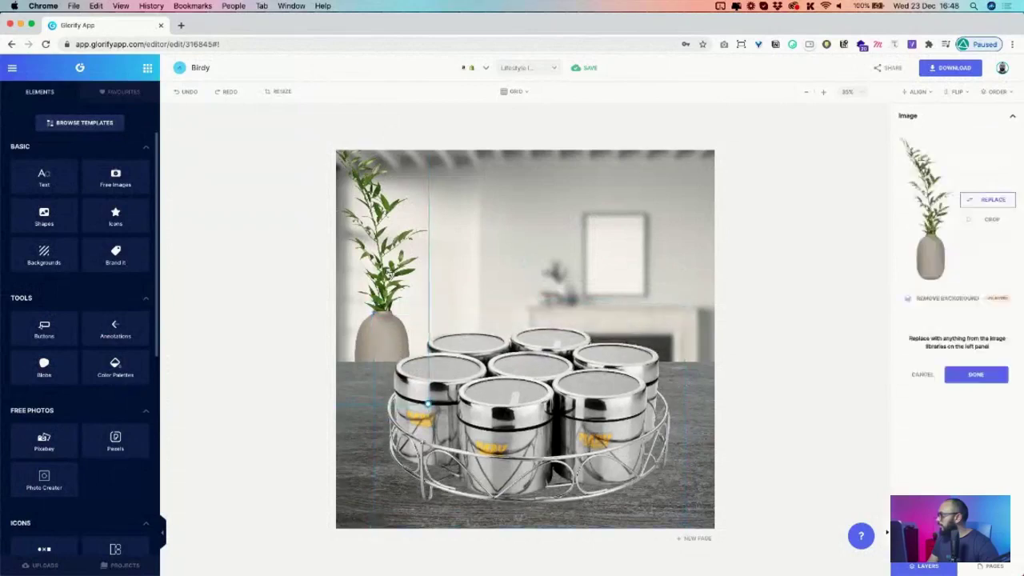
{"action": "right_click", "coordinate": [386, 346]}
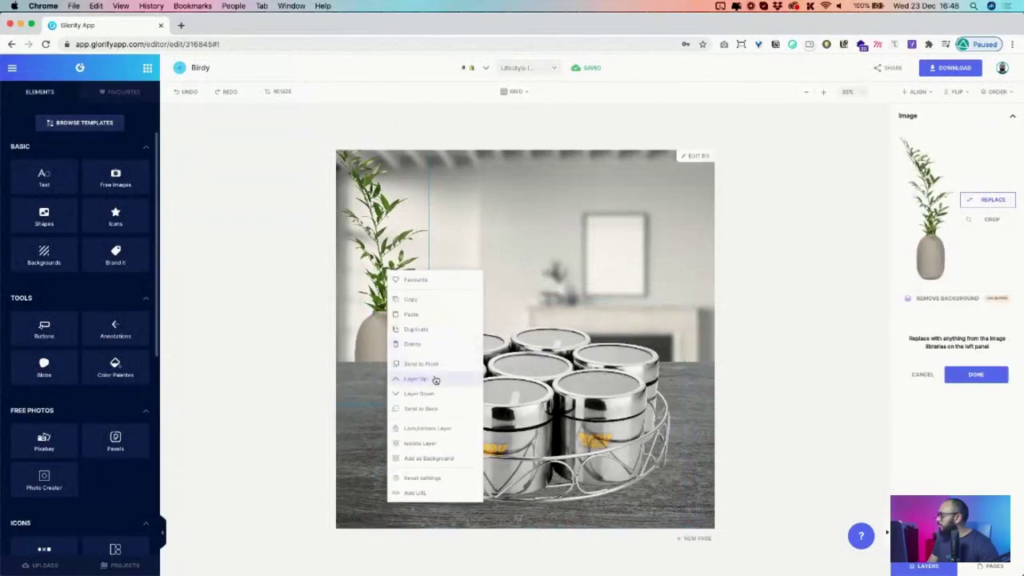
{"action": "left_click", "coordinate": [435, 380]}
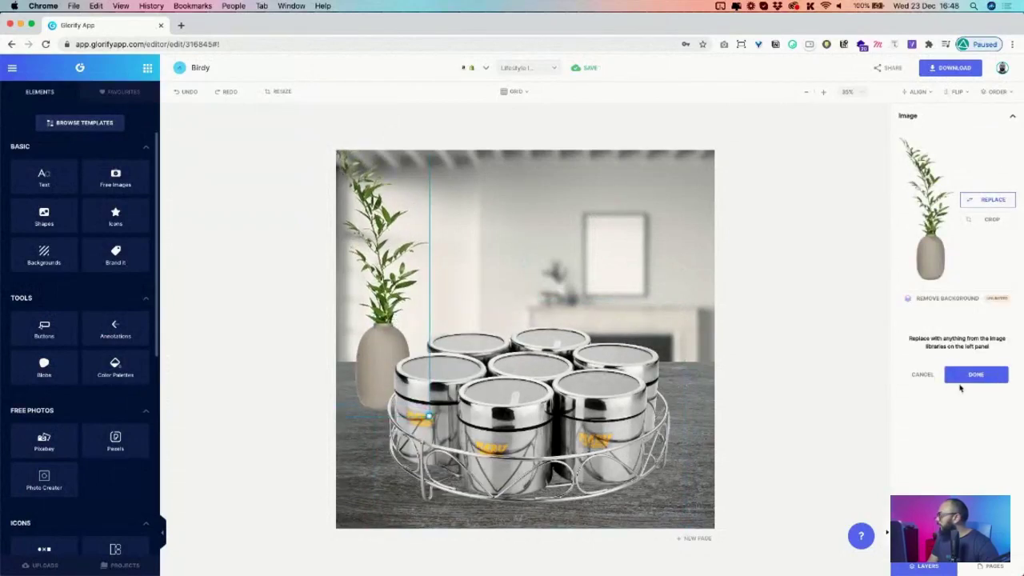
- Leave image replacement, enable the vase's ground shadow and raise the shadow's vertical scale to the maximum
{"action": "left_click", "coordinate": [961, 378]}
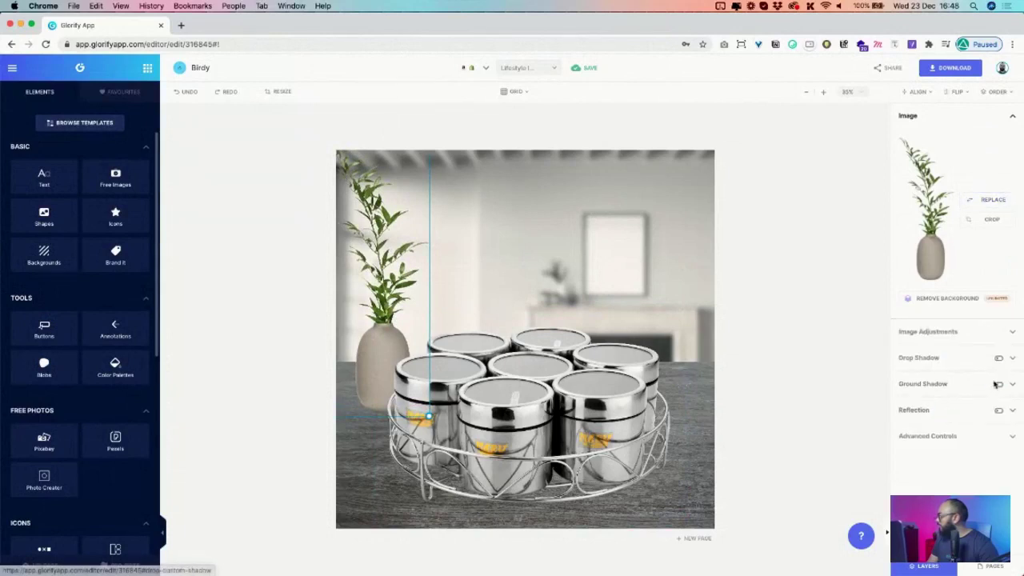
{"action": "left_click", "coordinate": [998, 384]}
{"action": "left_click", "coordinate": [1013, 386]}
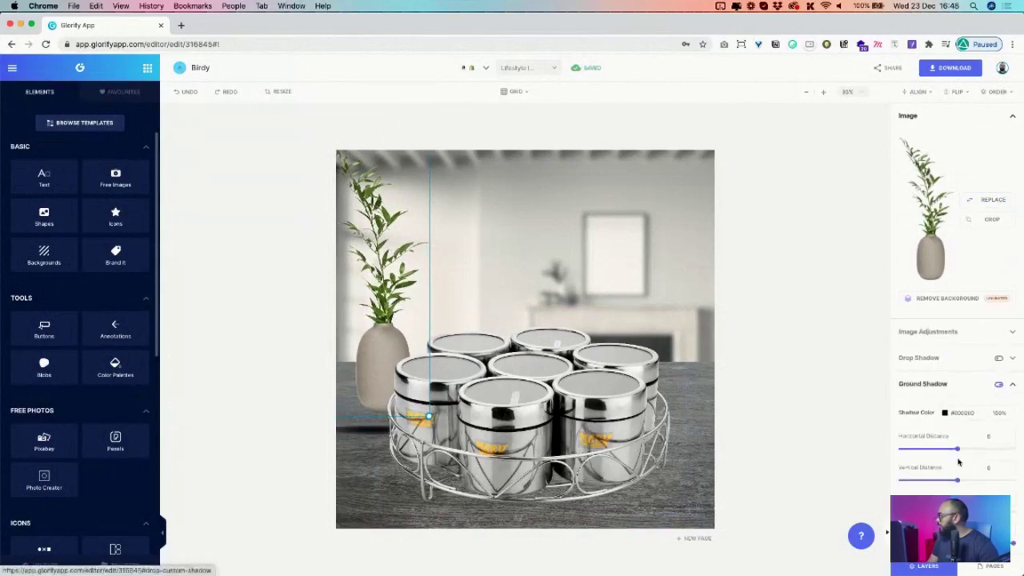
{"action": "scroll", "coordinate": [958, 461], "scroll_direction": "down", "scroll_amount": 3}
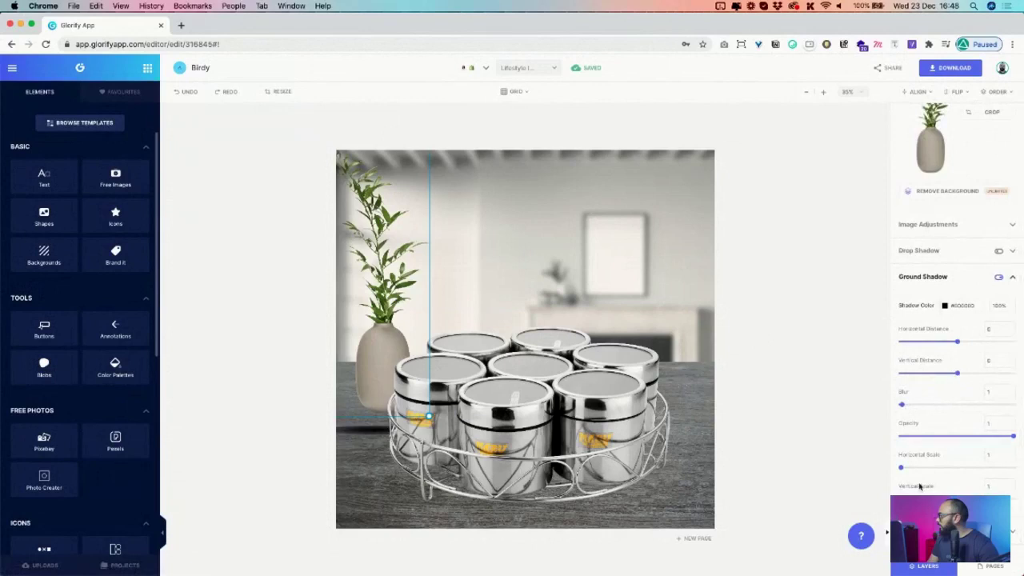
{"action": "left_click_drag", "start_coordinate": [901, 498], "coordinate": [1021, 475]}
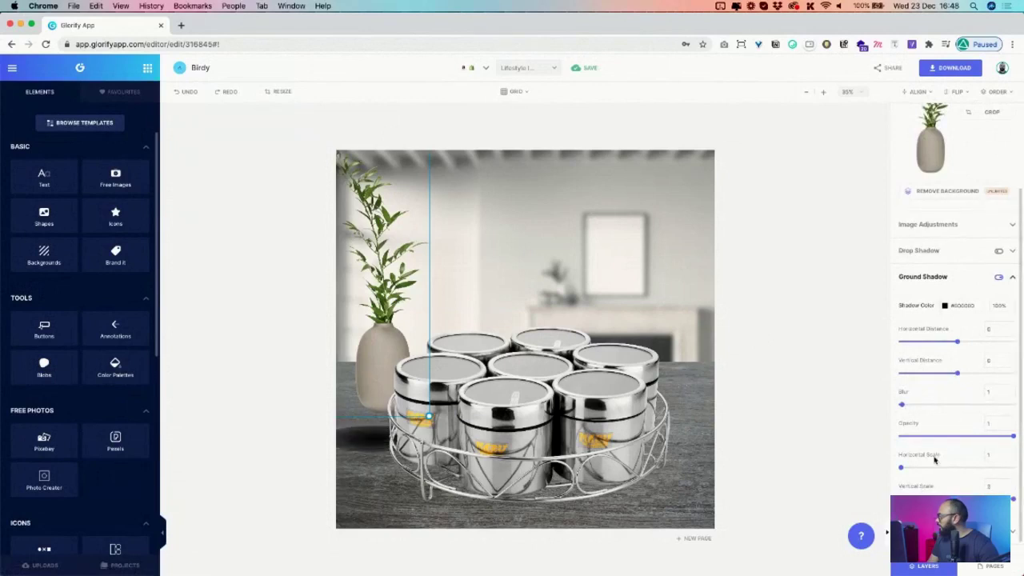
- Set the vertical distance of the vase's ground shadow to -143
{"action": "left_click_drag", "start_coordinate": [959, 377], "coordinate": [925, 384]}
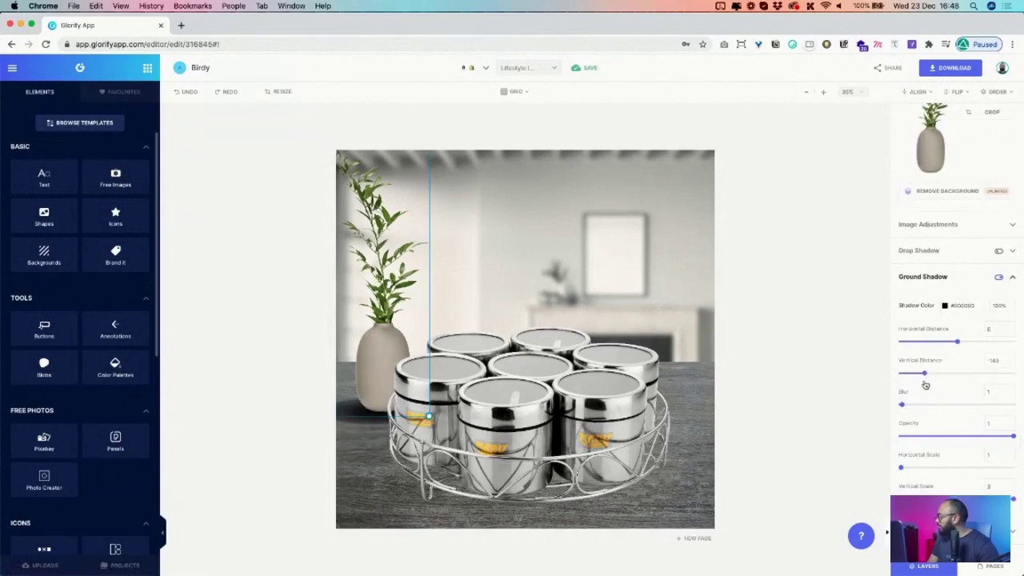
{"action": "double_click", "coordinate": [383, 309]}
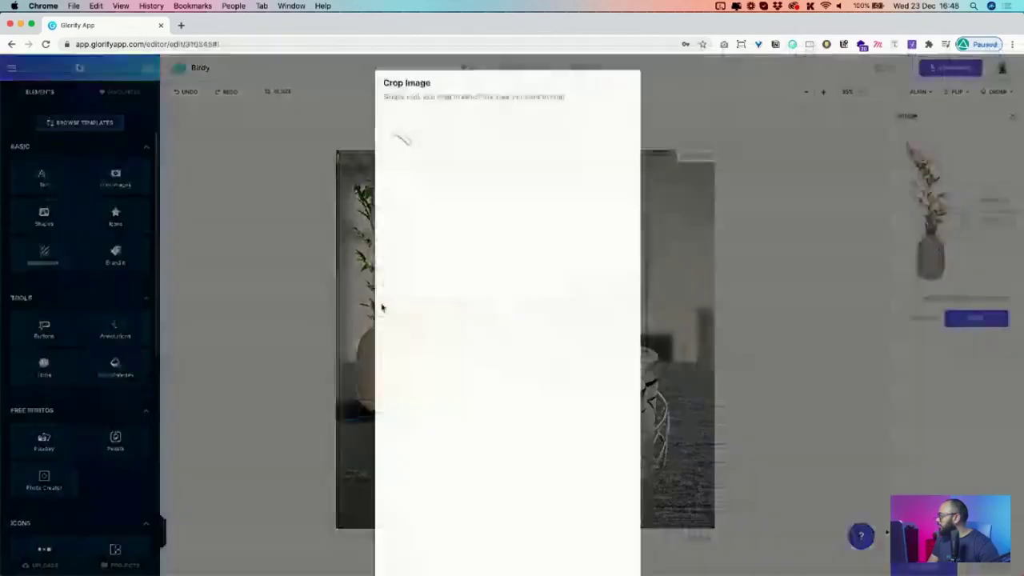
{"action": "scroll", "coordinate": [542, 195], "scroll_direction": "down", "scroll_amount": 3}
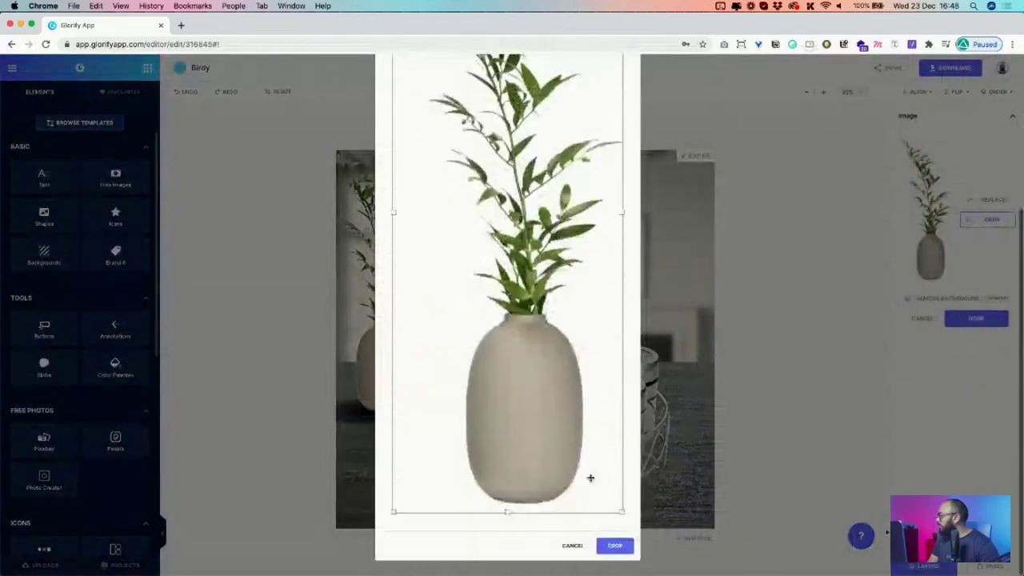
{"action": "left_click", "coordinate": [614, 545]}
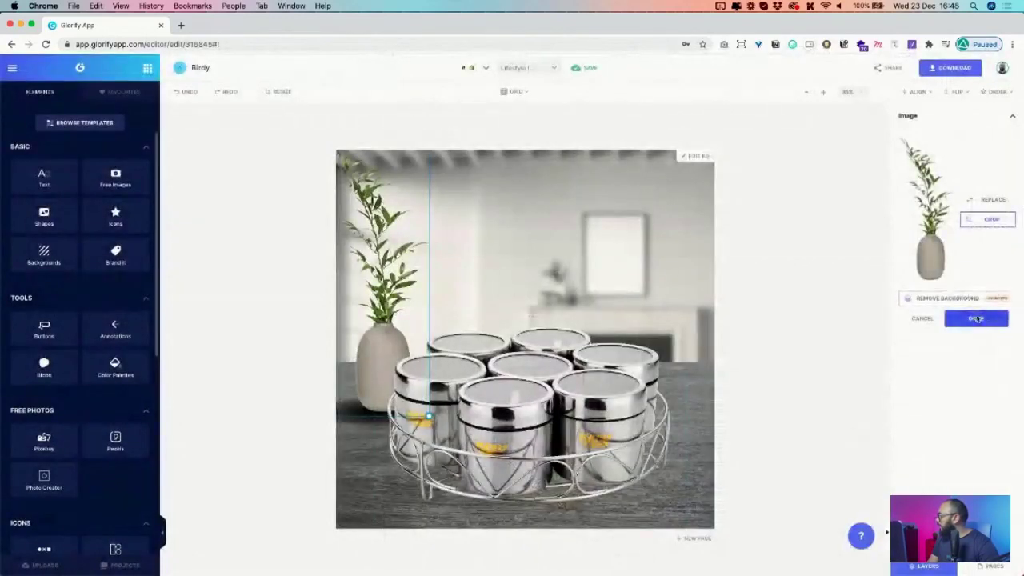
{"action": "left_click", "coordinate": [975, 318]}
- Soften the vase's ground shadow with a blur of 54 and an opacity of 0.6
{"action": "left_click", "coordinate": [922, 384]}
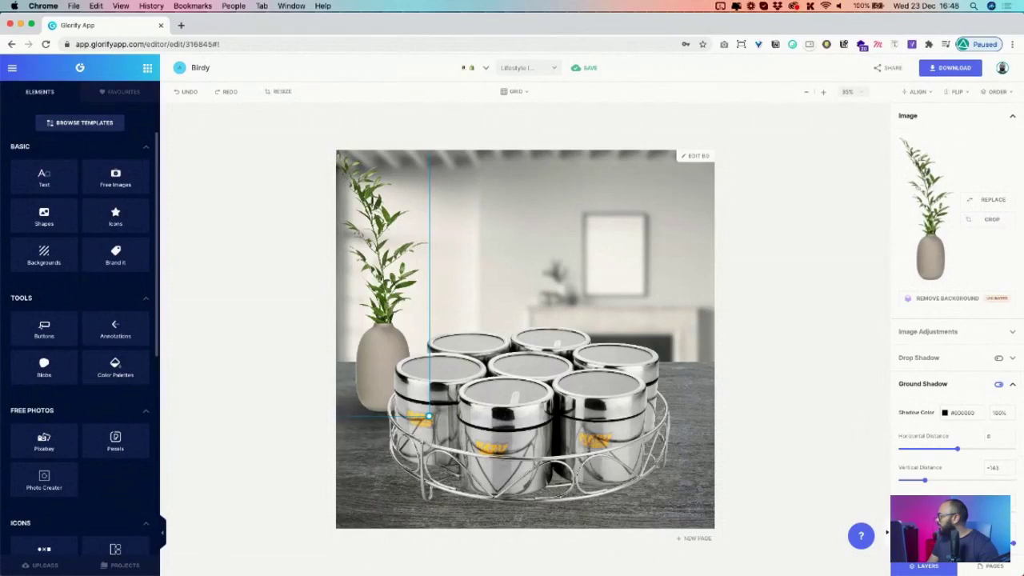
{"action": "scroll", "coordinate": [956, 320], "scroll_direction": "down", "scroll_amount": 2}
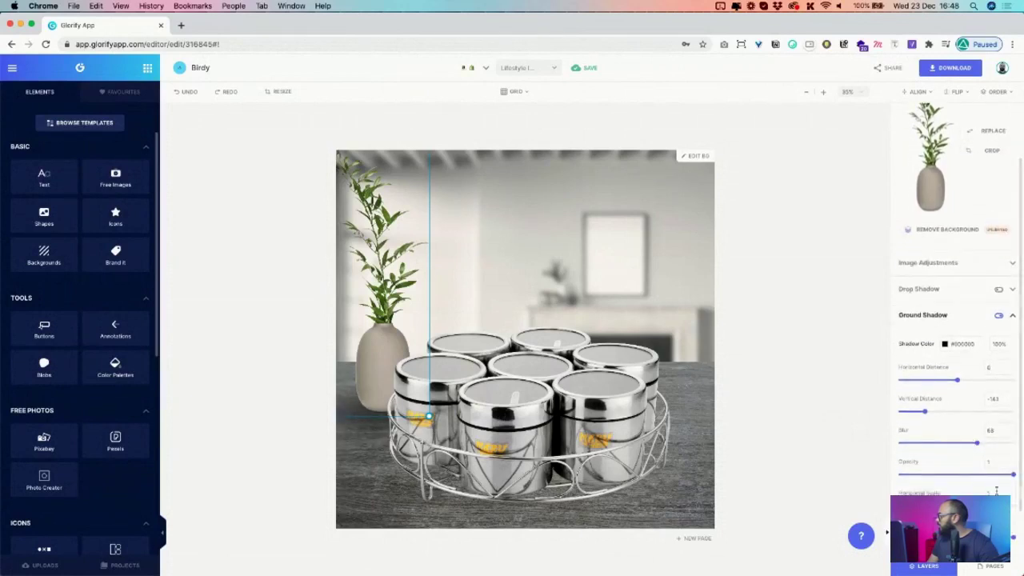
{"action": "left_click_drag", "start_coordinate": [1011, 474], "coordinate": [971, 475]}
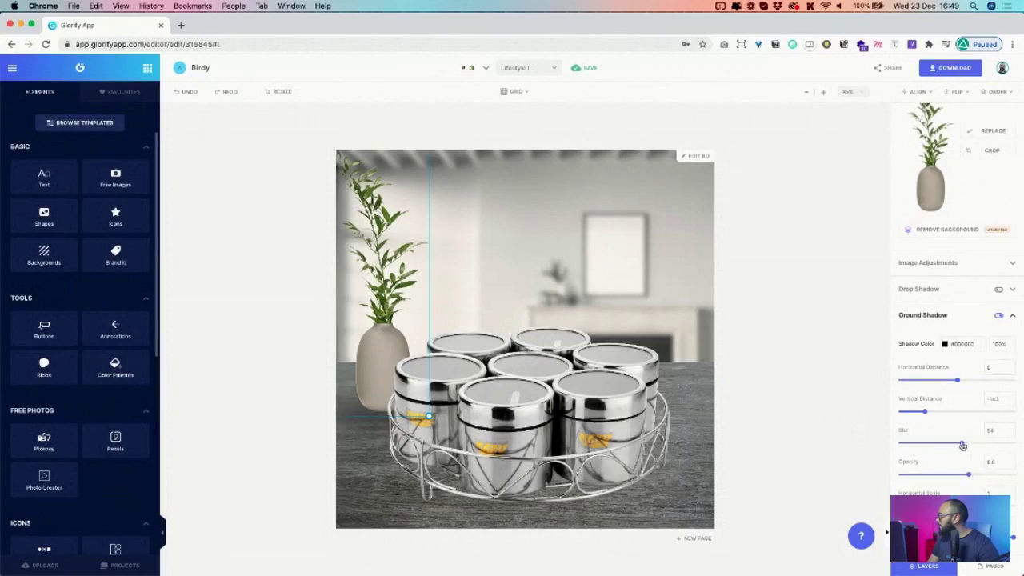
- Enable the container set's ground shadow with vertical distance -650, vertical scale 3 and blur about 69
{"action": "left_click", "coordinate": [641, 439]}
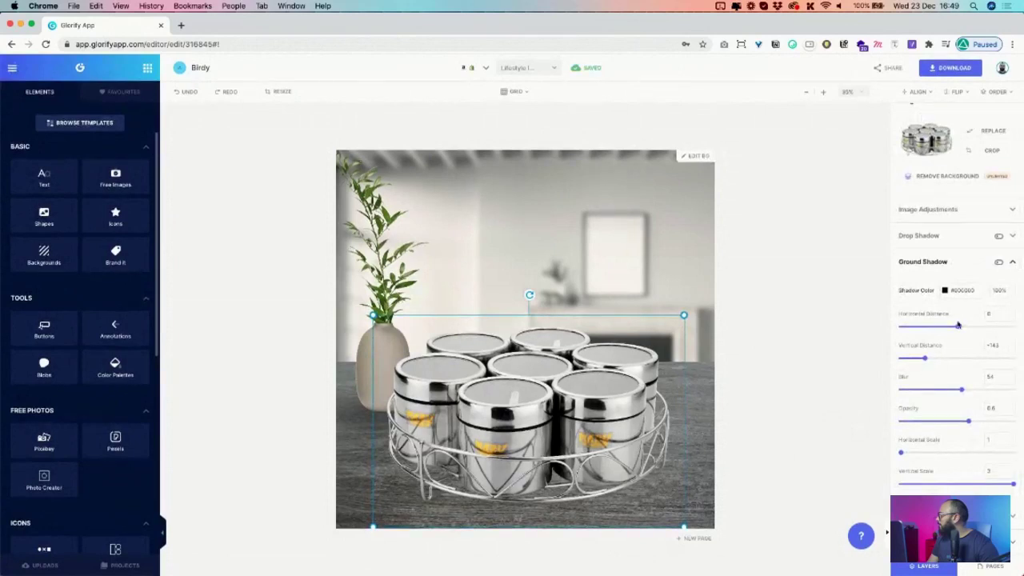
{"action": "left_click", "coordinate": [998, 263]}
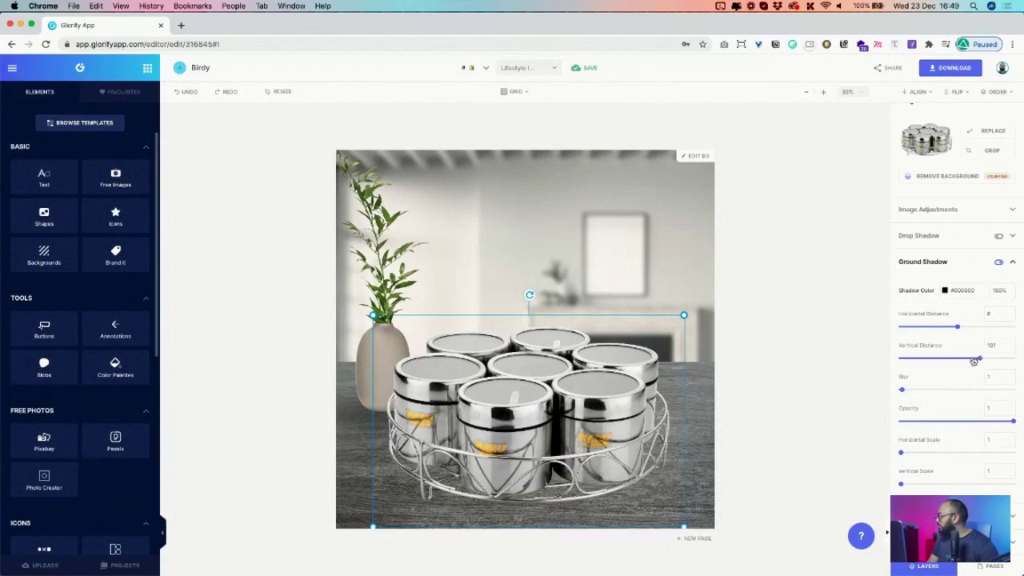
{"action": "left_click_drag", "start_coordinate": [973, 362], "coordinate": [880, 373]}
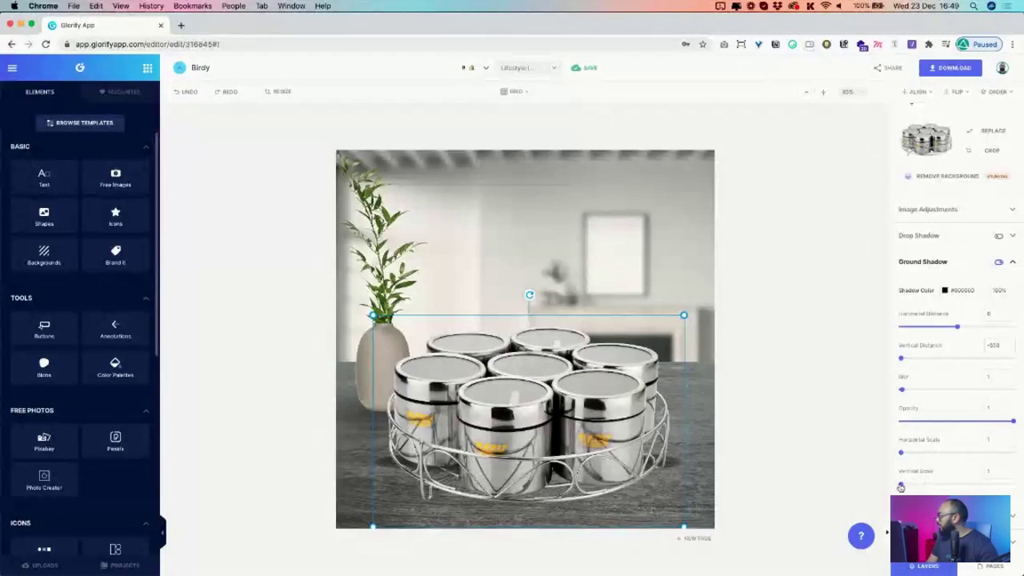
{"action": "left_click_drag", "start_coordinate": [900, 486], "coordinate": [1020, 460]}
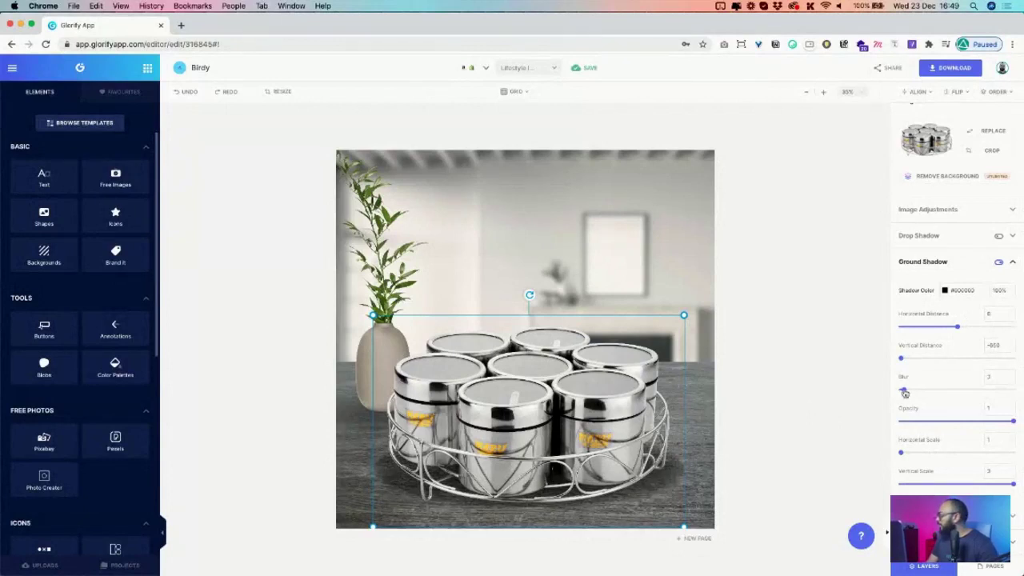
{"action": "left_click_drag", "start_coordinate": [927, 391], "coordinate": [993, 391]}
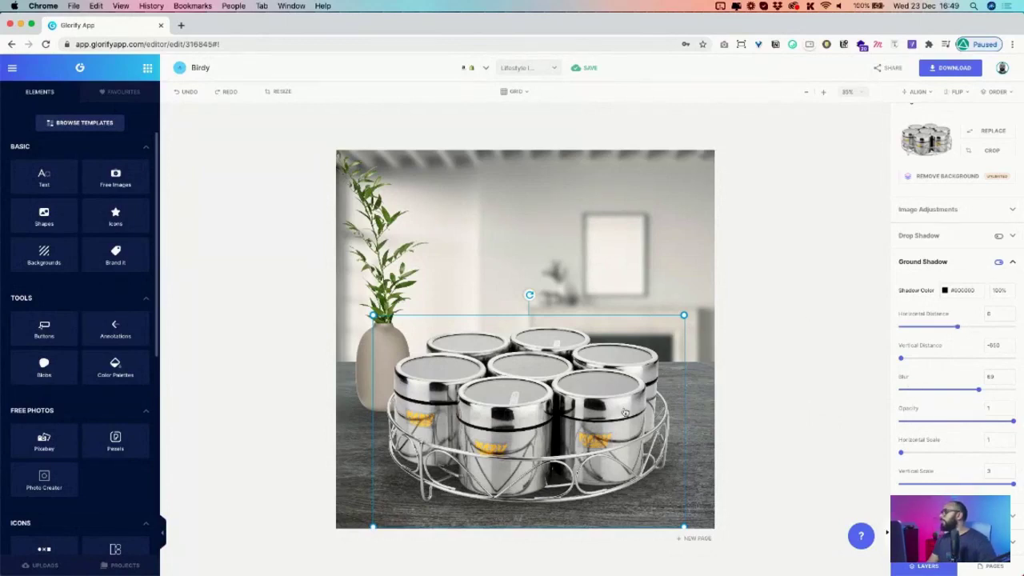
- Shrink the vase slightly and rearrange it and the container set lower on the wood tabletop
{"action": "left_click_drag", "start_coordinate": [624, 412], "coordinate": [632, 405]}
{"action": "left_click_drag", "start_coordinate": [358, 286], "coordinate": [390, 302]}
{"action": "left_click_drag", "start_coordinate": [435, 170], "coordinate": [422, 202]}
{"action": "left_click_drag", "start_coordinate": [397, 291], "coordinate": [403, 270]}
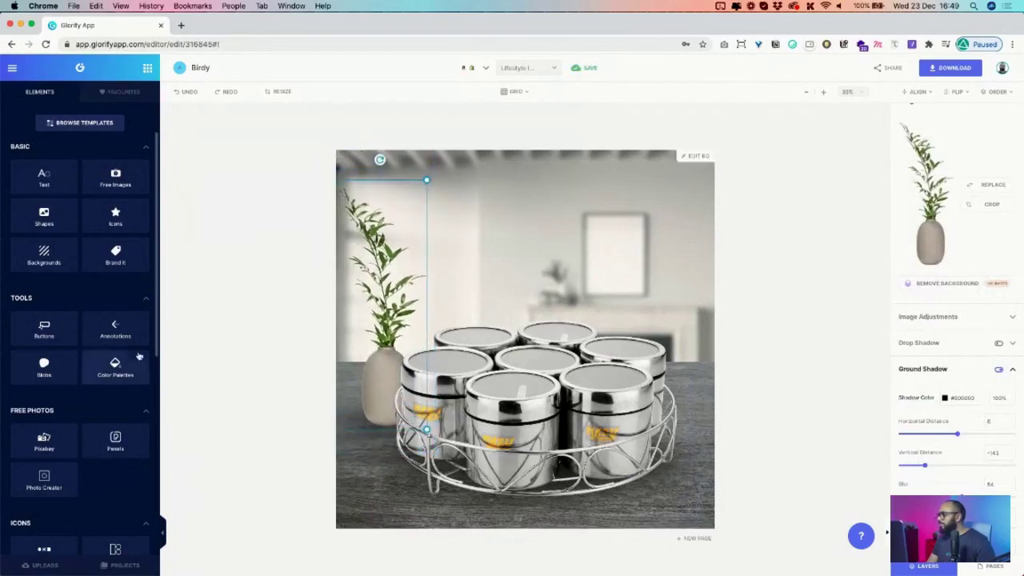
{"action": "mouse_move", "coordinate": [396, 320]}
{"action": "left_mouse_down"}
{"action": "mouse_move", "coordinate": [395, 301]}
{"action": "mouse_move", "coordinate": [399, 336]}
{"action": "left_mouse_up"}
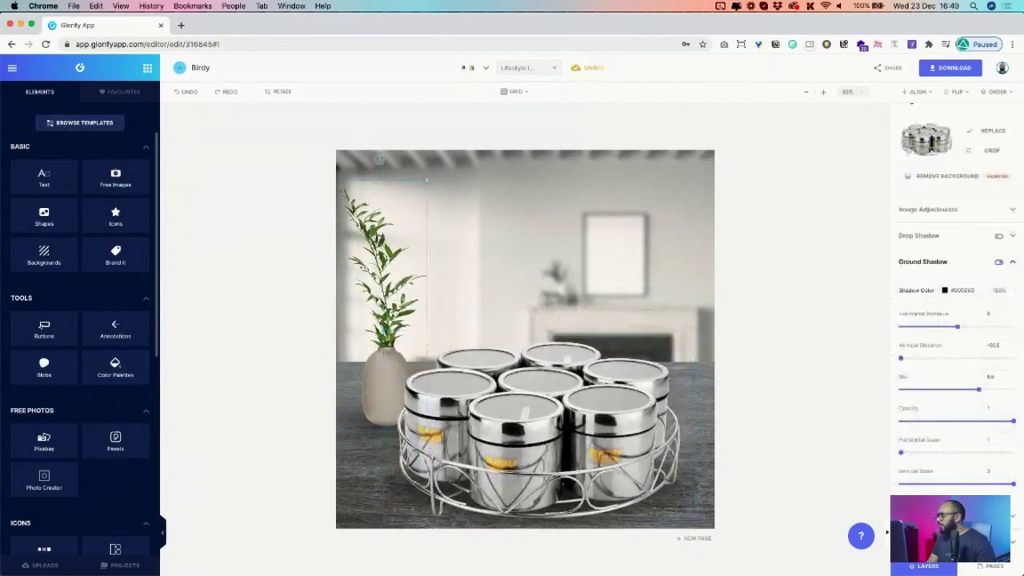
- Enlarge the vase, move it up to the scene's left edge and shift the container set slightly up and left
{"action": "left_click", "coordinate": [415, 192]}
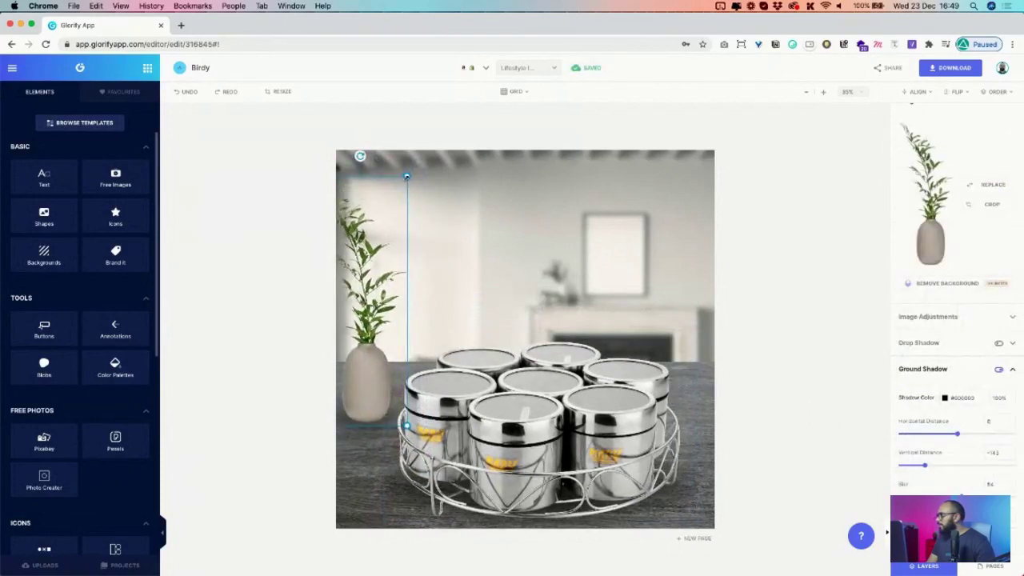
{"action": "left_click_drag", "start_coordinate": [407, 176], "coordinate": [439, 139]}
{"action": "left_click_drag", "start_coordinate": [382, 373], "coordinate": [384, 343]}
{"action": "left_click_drag", "start_coordinate": [534, 445], "coordinate": [525, 432]}
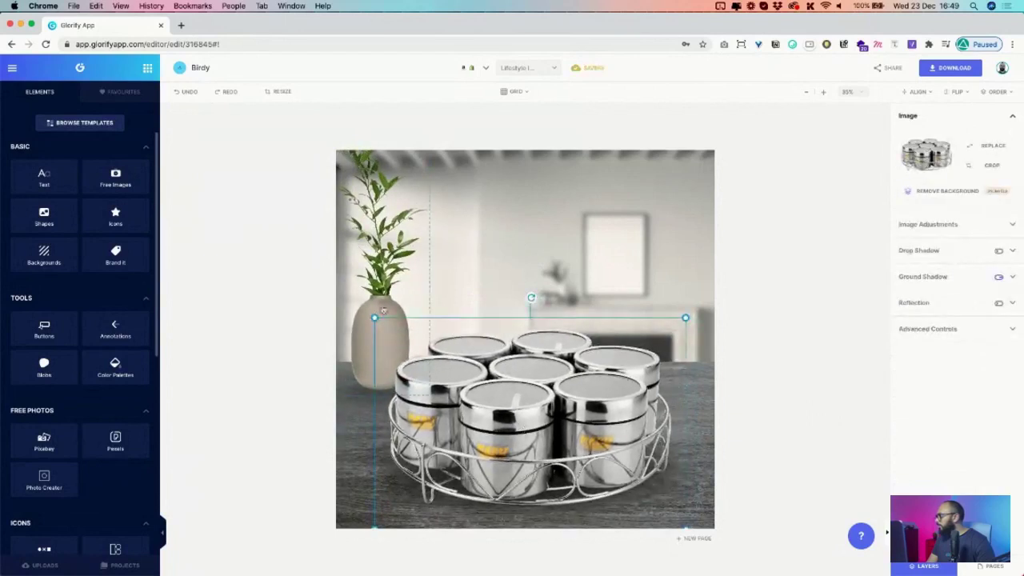
{"action": "left_click_drag", "start_coordinate": [384, 310], "coordinate": [360, 309]}
{"action": "left_click", "coordinate": [510, 404]}
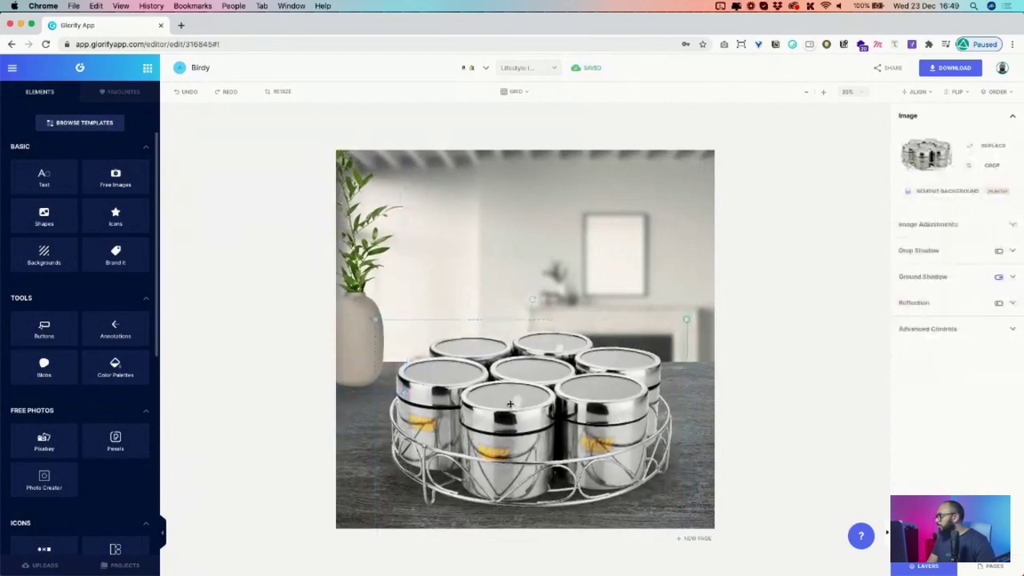
{"action": "left_click_drag", "start_coordinate": [510, 403], "coordinate": [504, 393]}
{"action": "left_click_drag", "start_coordinate": [368, 321], "coordinate": [367, 320]}
{"action": "double_click", "coordinate": [367, 320]}
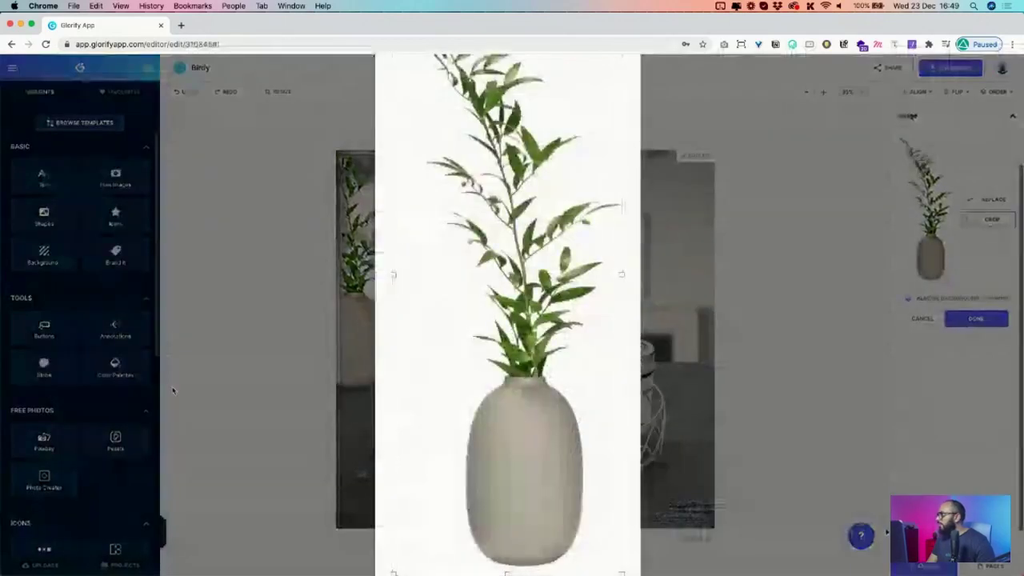
{"action": "left_click", "coordinate": [614, 544]}
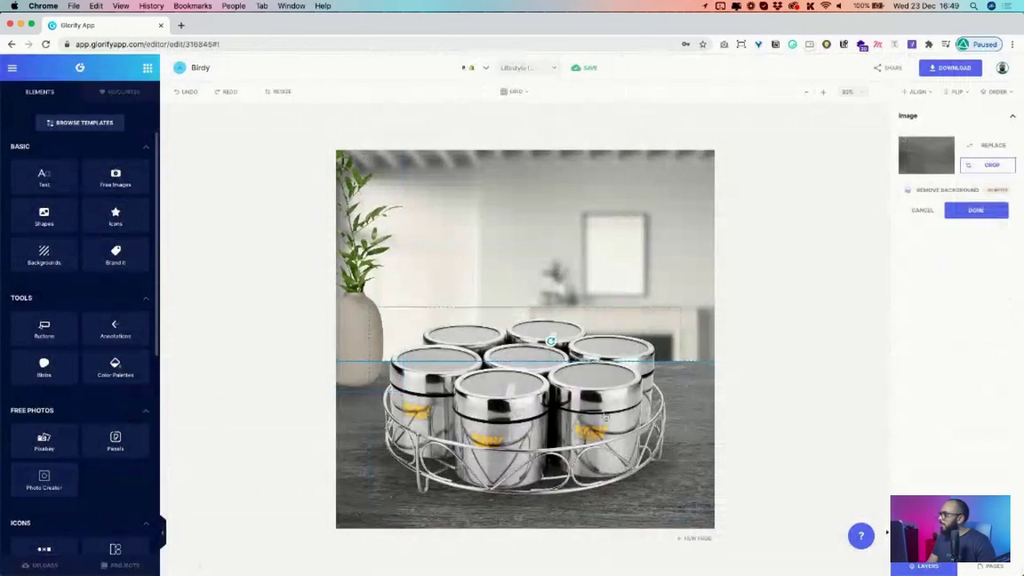
- Open the vase's image adjustments to view its blur setting, and deselect the vase
{"action": "left_click", "coordinate": [349, 387]}
{"action": "left_click", "coordinate": [378, 296]}
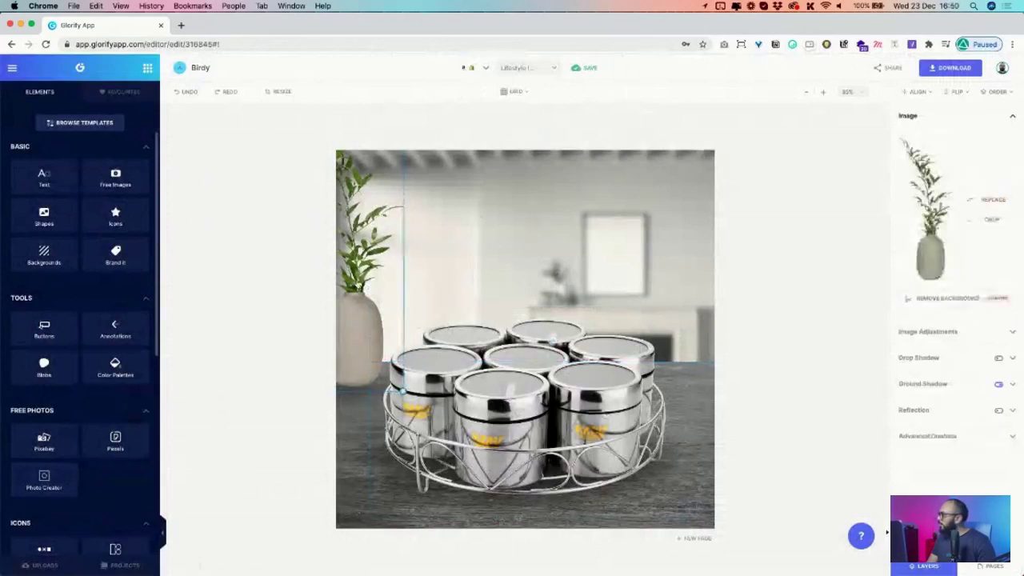
{"action": "left_click", "coordinate": [929, 334]}
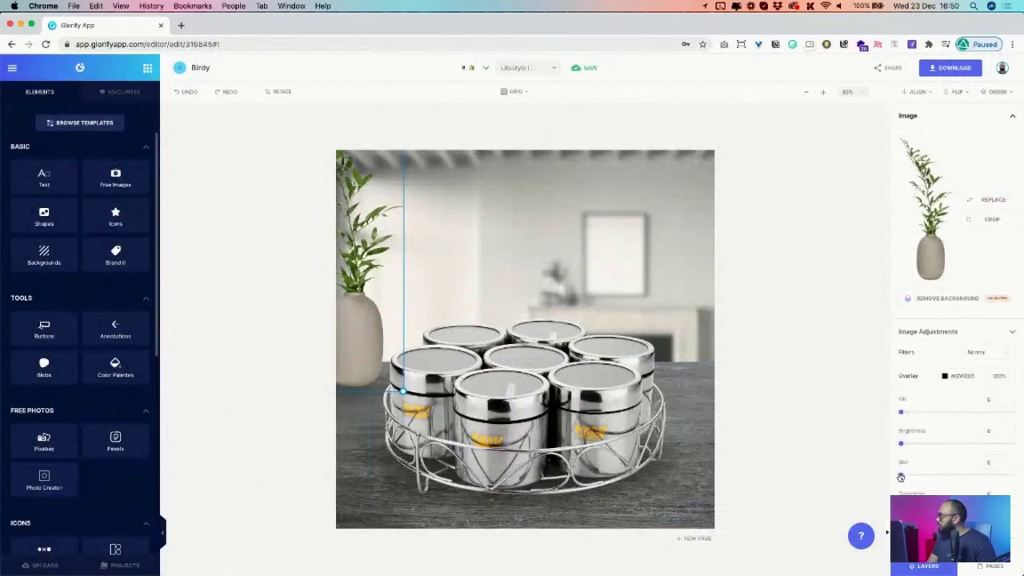
{"action": "left_click", "coordinate": [722, 404]}
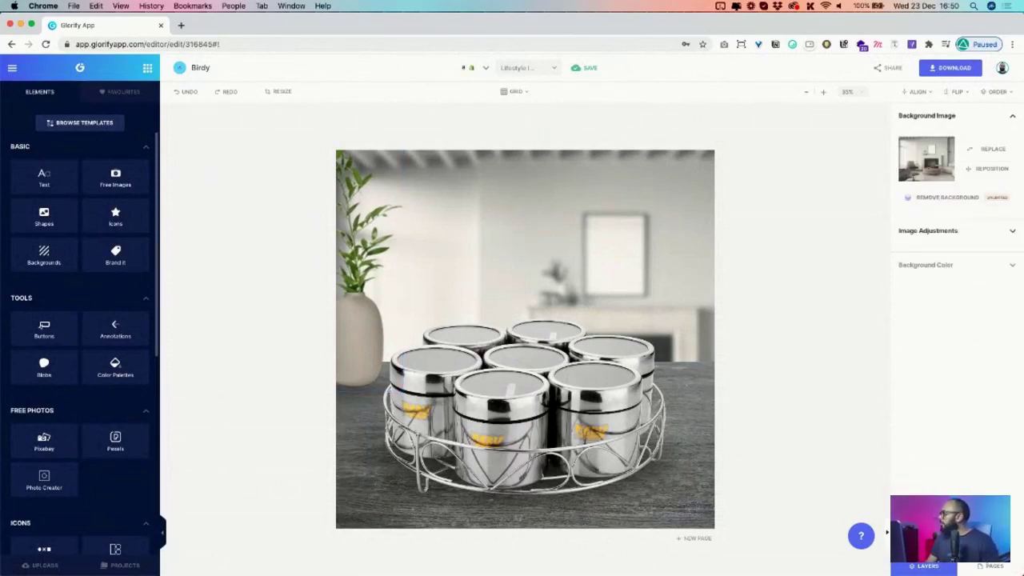
- Download the lifestyle scene page as a JPG file
{"action": "left_click", "coordinate": [992, 565]}
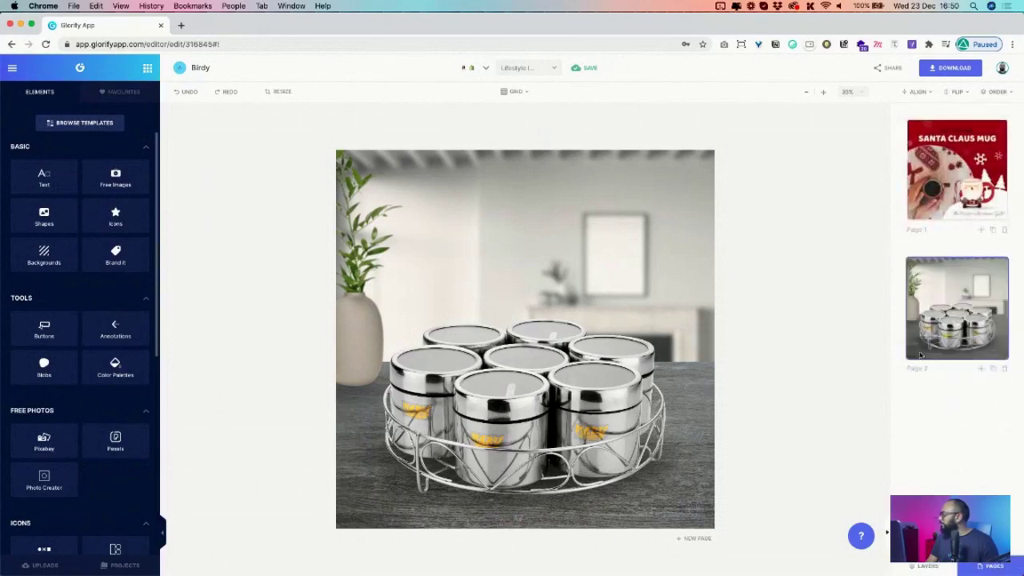
{"action": "left_click", "coordinate": [951, 69]}
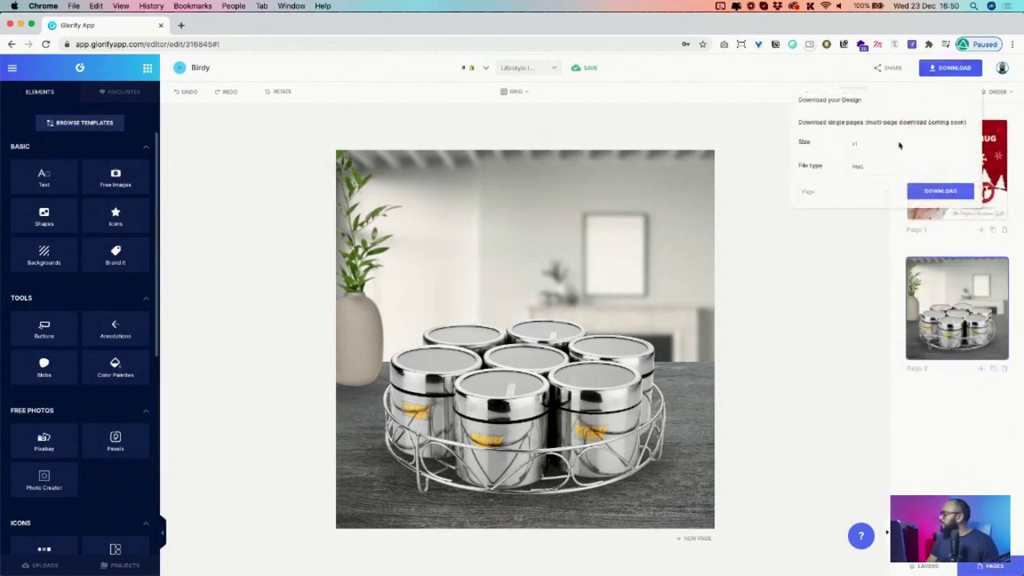
{"action": "left_click", "coordinate": [872, 168]}
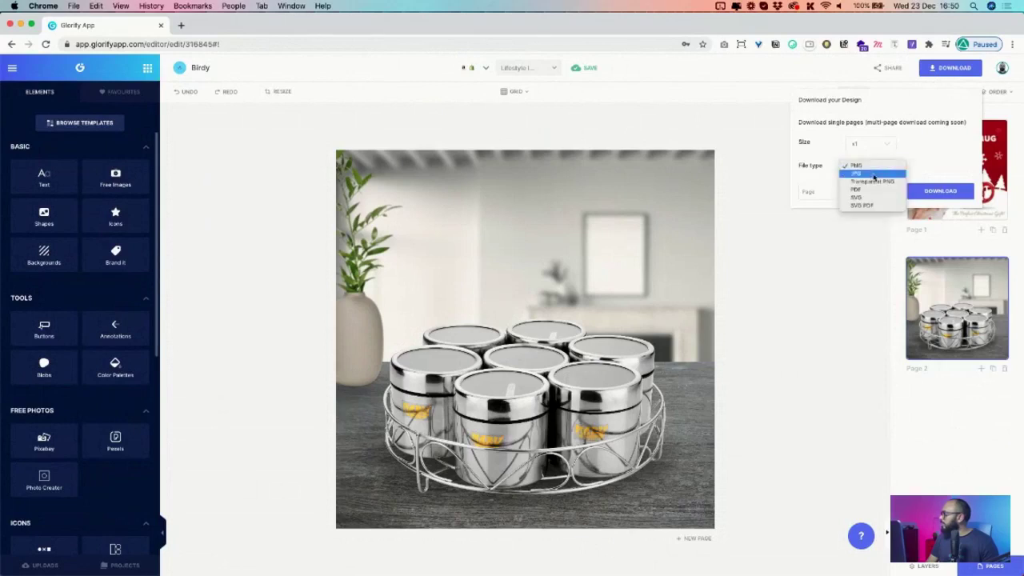
{"action": "left_click", "coordinate": [872, 177]}
{"action": "left_click", "coordinate": [945, 196]}
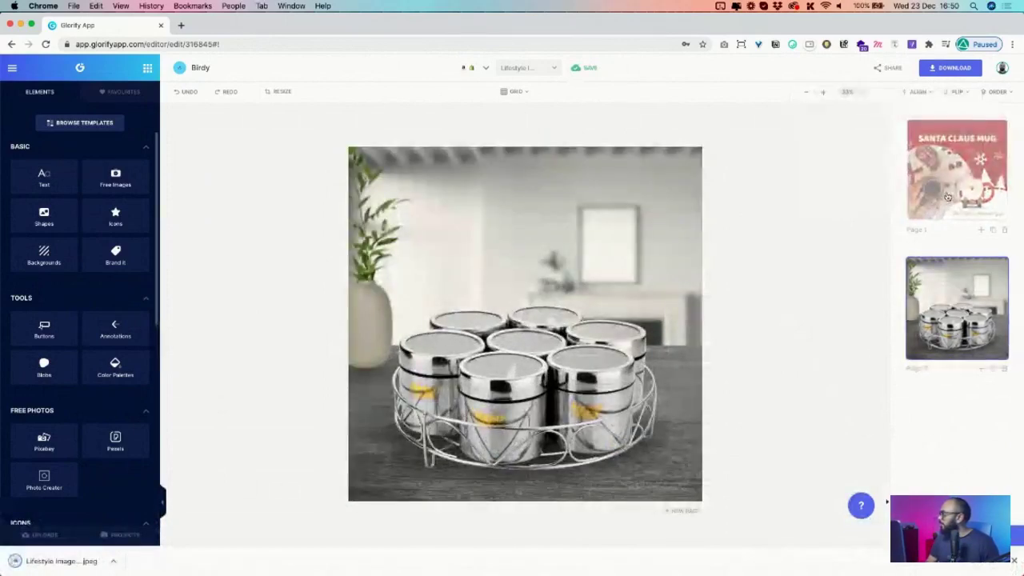
- Replace the hands-and-mug photo on page 1 with the downloaded lifestyle image and shift it slightly up and right
{"action": "left_click", "coordinate": [952, 180]}
{"action": "left_click", "coordinate": [487, 391]}
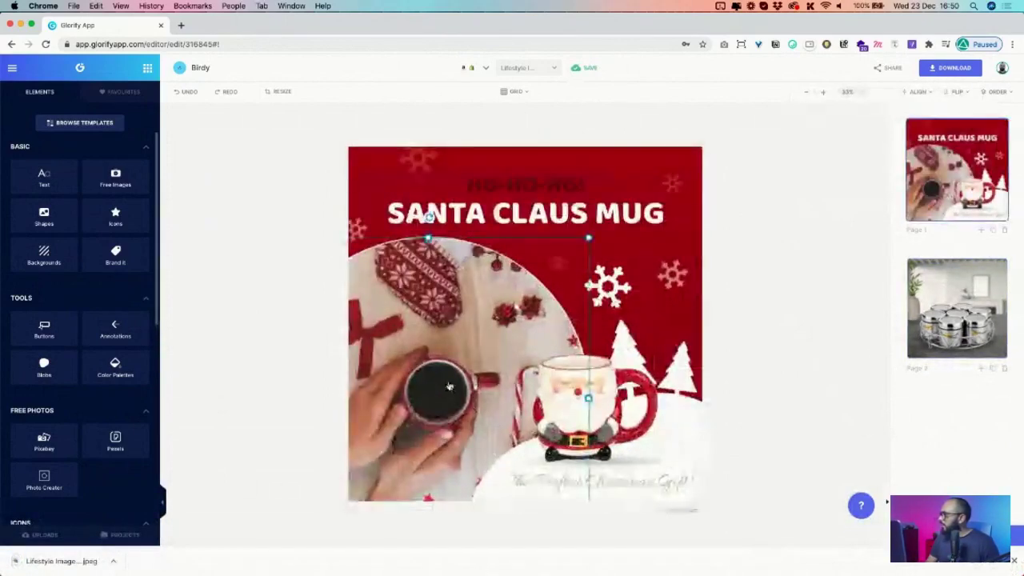
{"action": "left_click", "coordinate": [113, 561]}
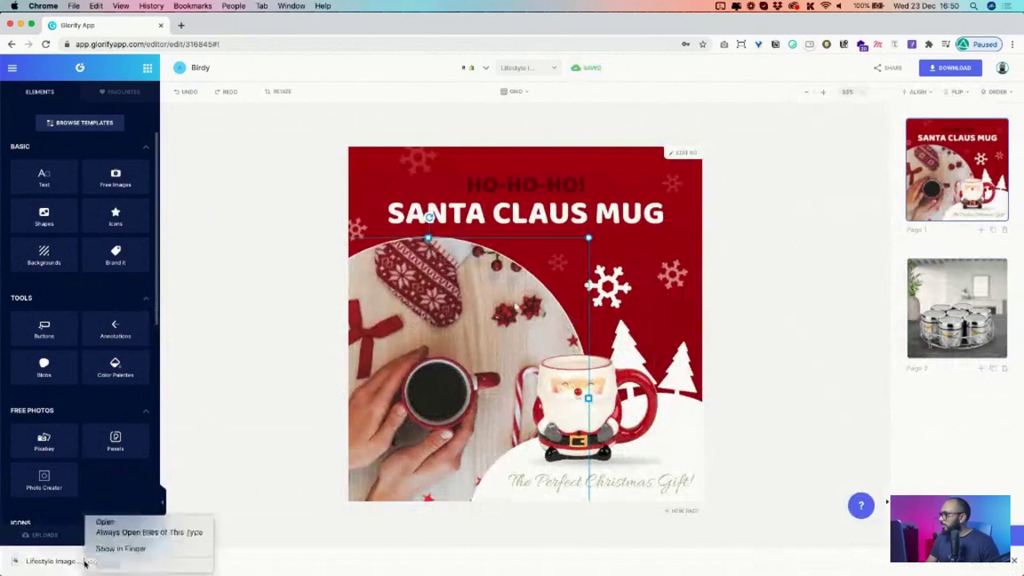
{"action": "left_click", "coordinate": [100, 548]}
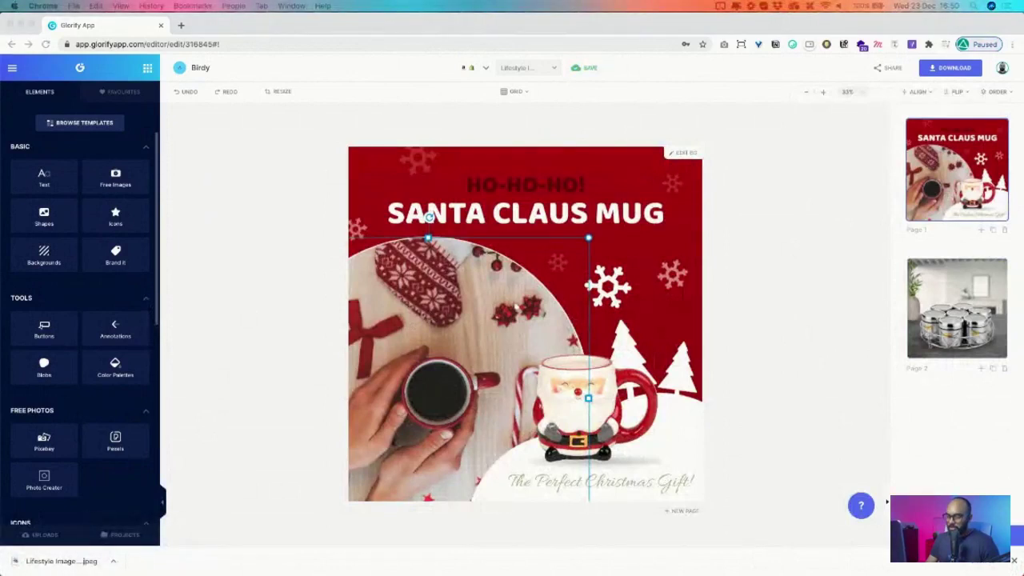
{"action": "left_click_drag", "start_coordinate": [61, 561], "coordinate": [256, 323]}
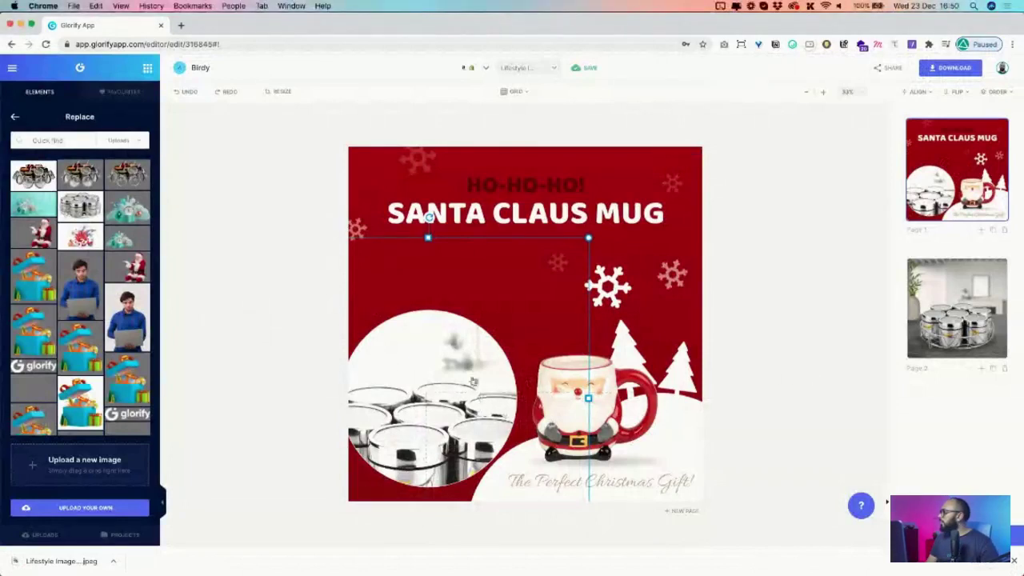
{"action": "left_click_drag", "start_coordinate": [474, 380], "coordinate": [476, 360]}
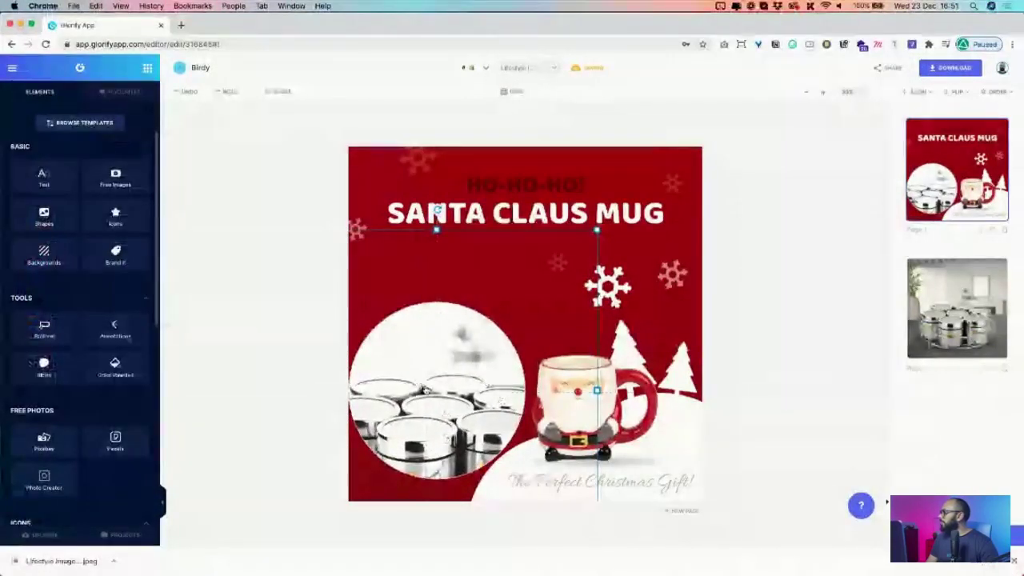
- Close the downloads bar and set the circular lifestyle image's brightness to 0 in its image adjustments
{"action": "left_click", "coordinate": [1014, 564]}
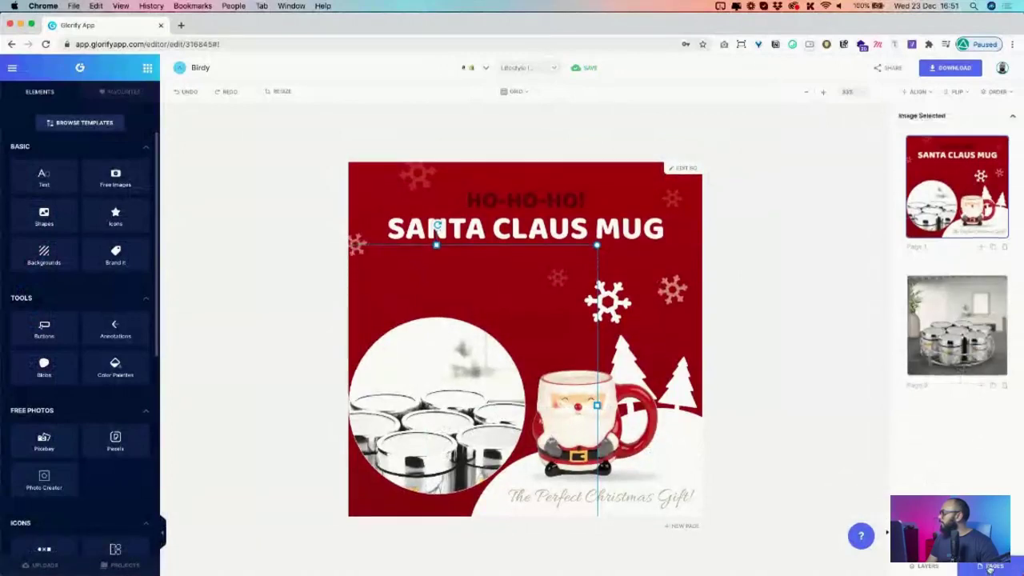
{"action": "left_click", "coordinate": [990, 566]}
{"action": "left_click", "coordinate": [932, 240]}
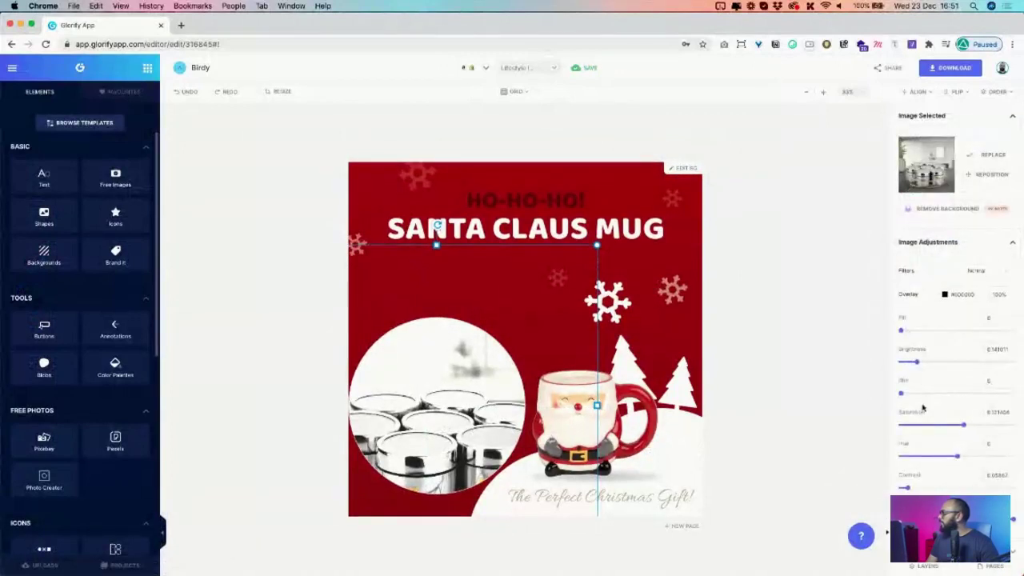
{"action": "left_click_drag", "start_coordinate": [917, 364], "coordinate": [899, 363]}
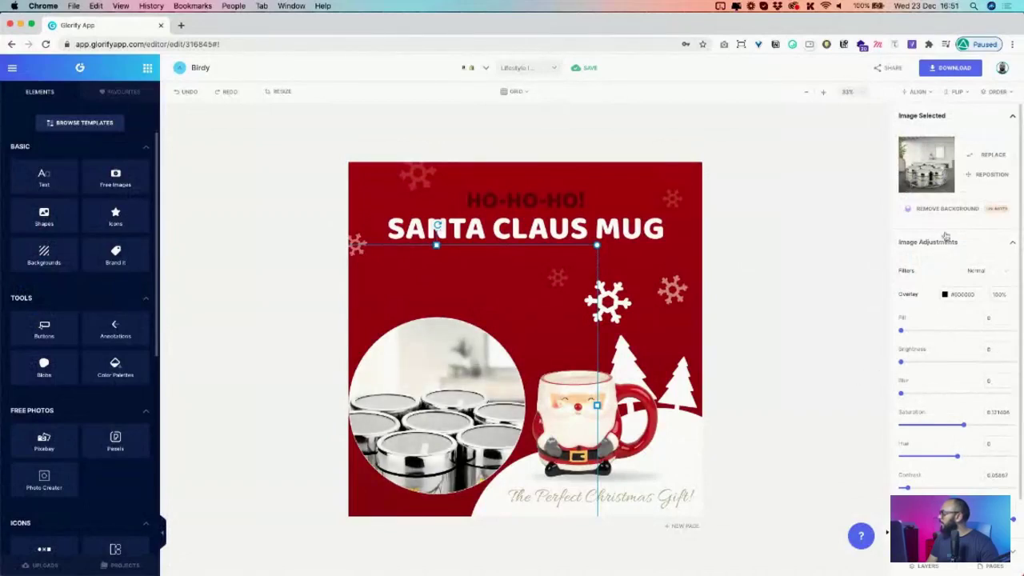
- Try to fit the lifestyle image by moving the circular image up and right and shrinking it
{"action": "left_click", "coordinate": [986, 180]}
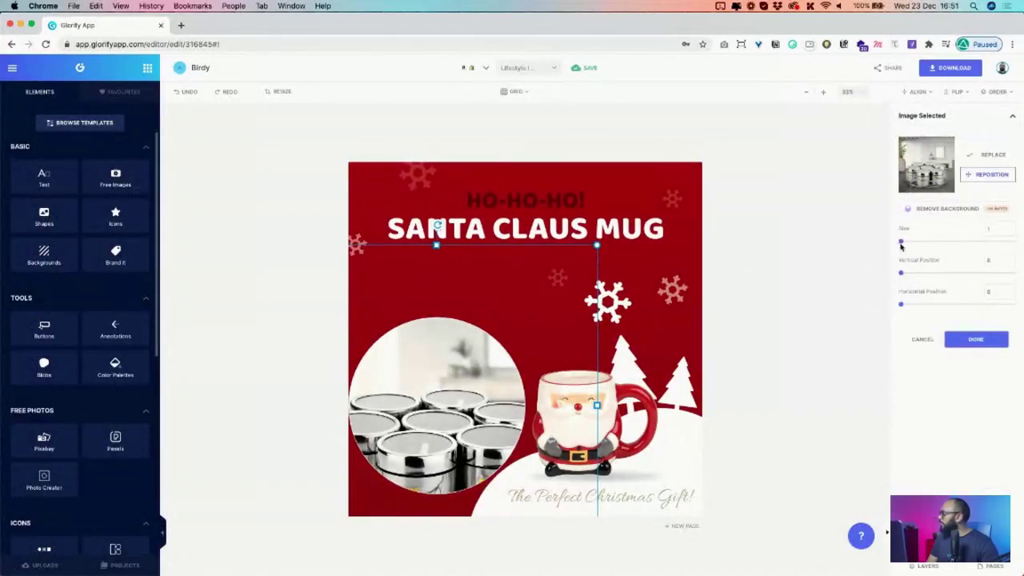
{"action": "left_click_drag", "start_coordinate": [901, 243], "coordinate": [869, 246]}
{"action": "left_click_drag", "start_coordinate": [510, 377], "coordinate": [519, 354]}
{"action": "left_click_drag", "start_coordinate": [524, 339], "coordinate": [536, 339]}
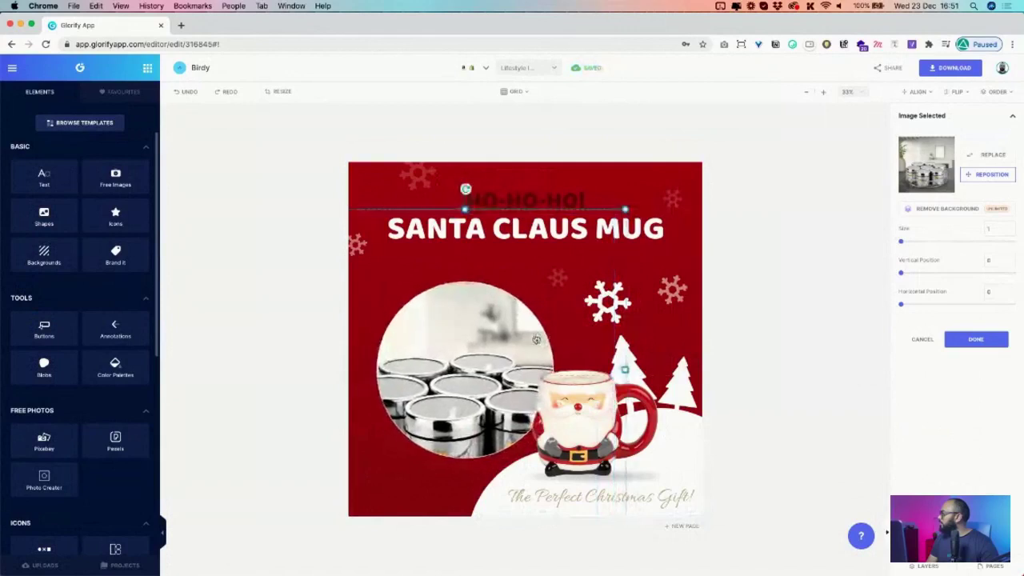
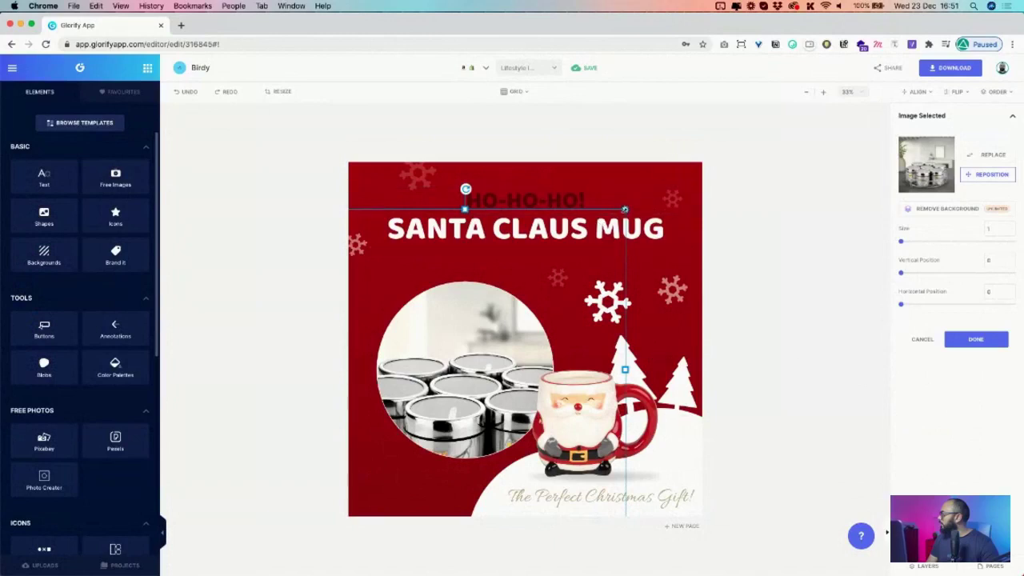
{"action": "left_click_drag", "start_coordinate": [624, 210], "coordinate": [562, 272]}
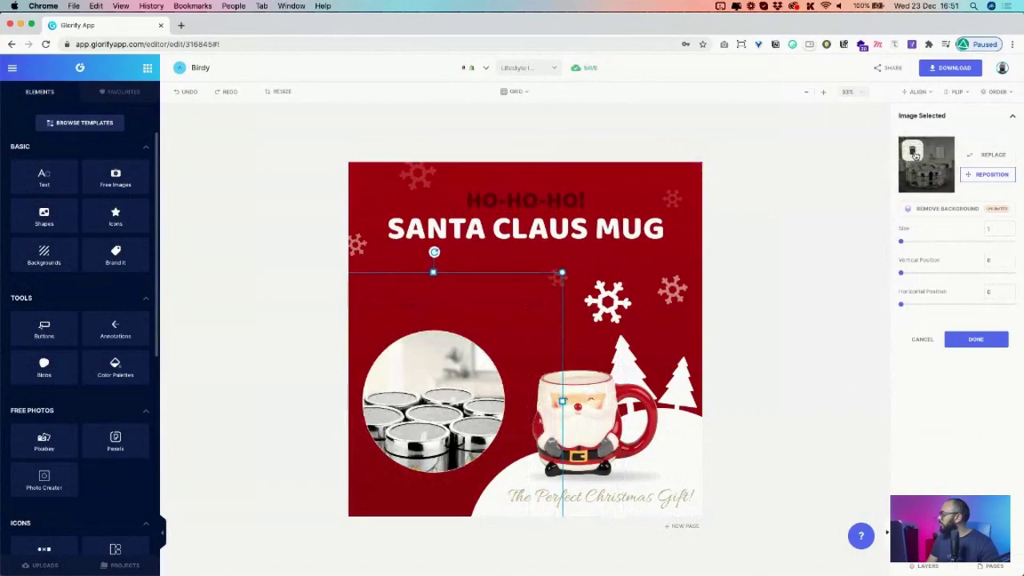
{"action": "left_click", "coordinate": [976, 339]}
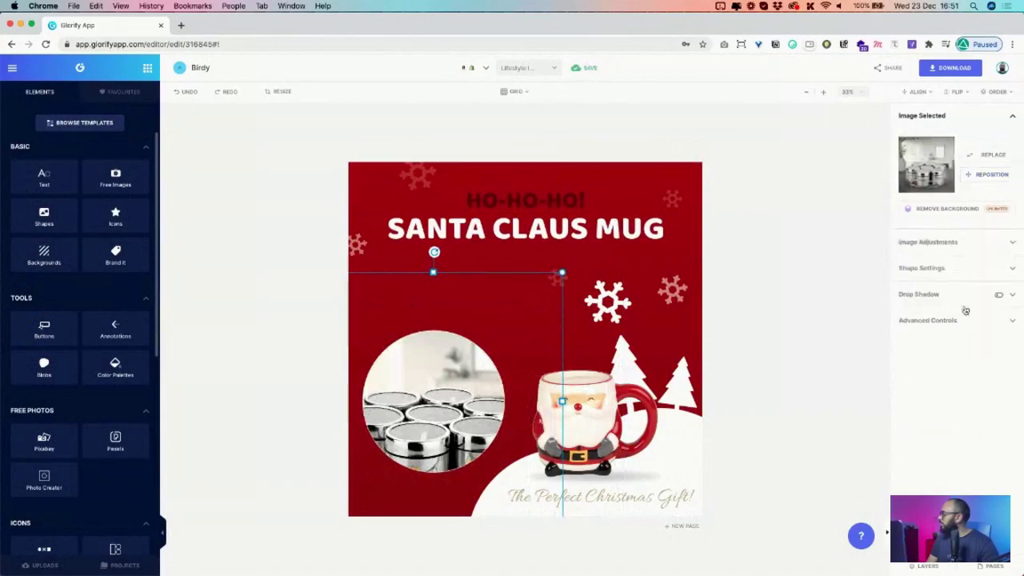
- Delete the circular lifestyle image with its frame and add a larger basic circle shape at the page's lower left
{"action": "left_click", "coordinate": [912, 151]}
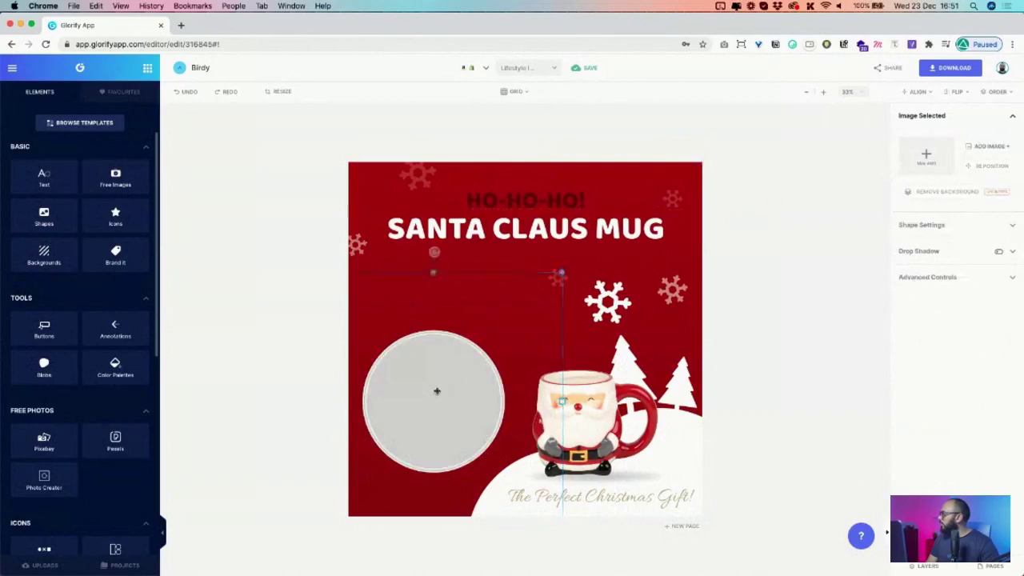
{"action": "key", "text": "Delete"}
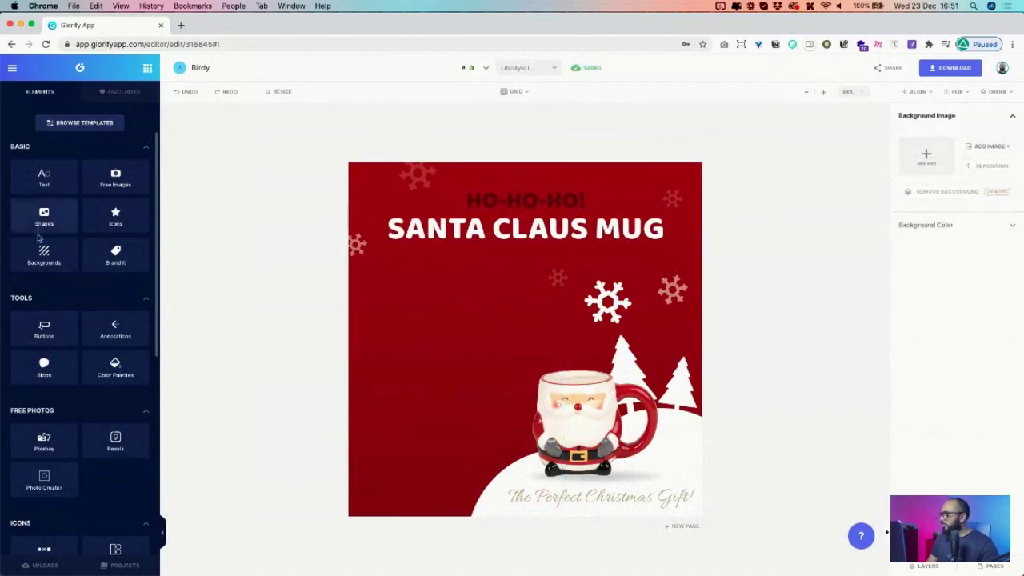
{"action": "left_click", "coordinate": [44, 218]}
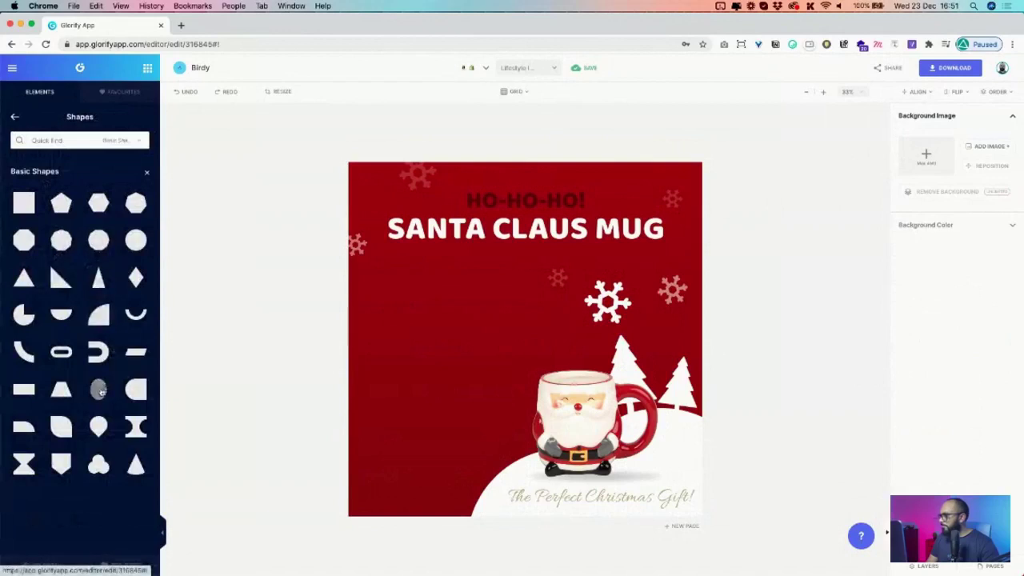
{"action": "left_click", "coordinate": [136, 240]}
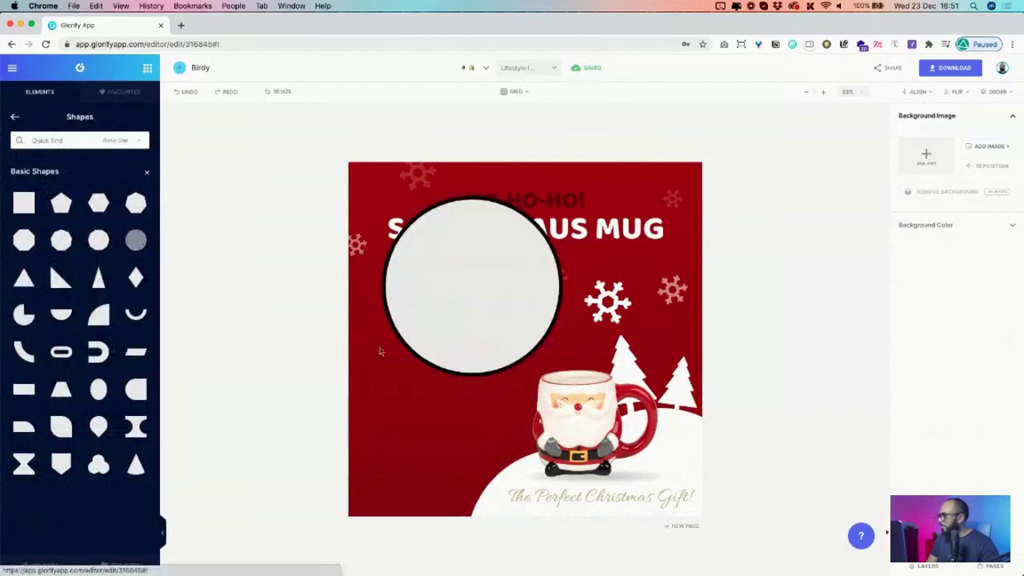
{"action": "left_click_drag", "start_coordinate": [451, 352], "coordinate": [402, 450]}
{"action": "left_click_drag", "start_coordinate": [502, 338], "coordinate": [549, 306]}
{"action": "left_click_drag", "start_coordinate": [467, 397], "coordinate": [464, 368]}
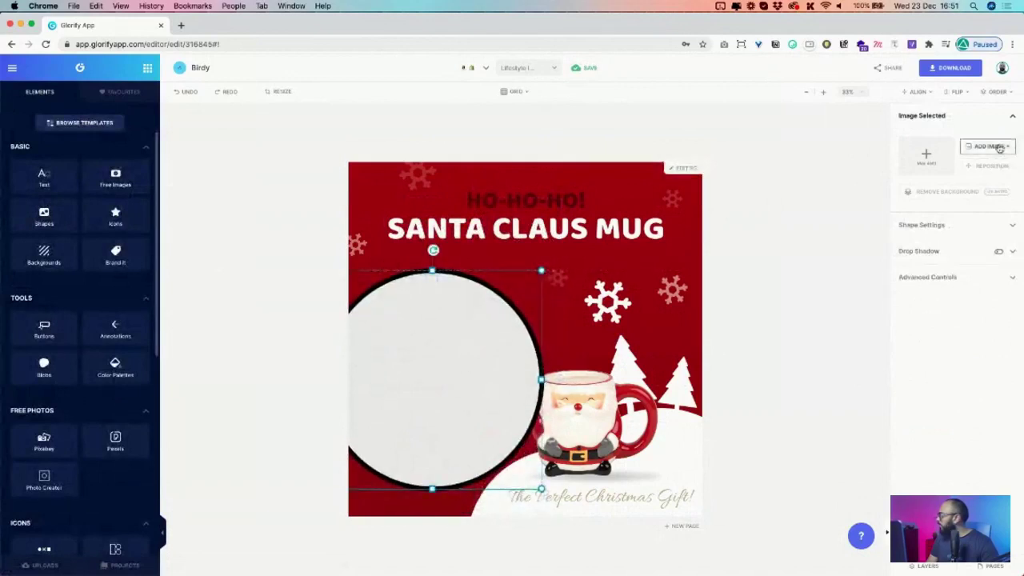
- Upload the exported lifestyle scene to the image library and delete the Santa mug from the page
{"action": "left_click", "coordinate": [990, 146]}
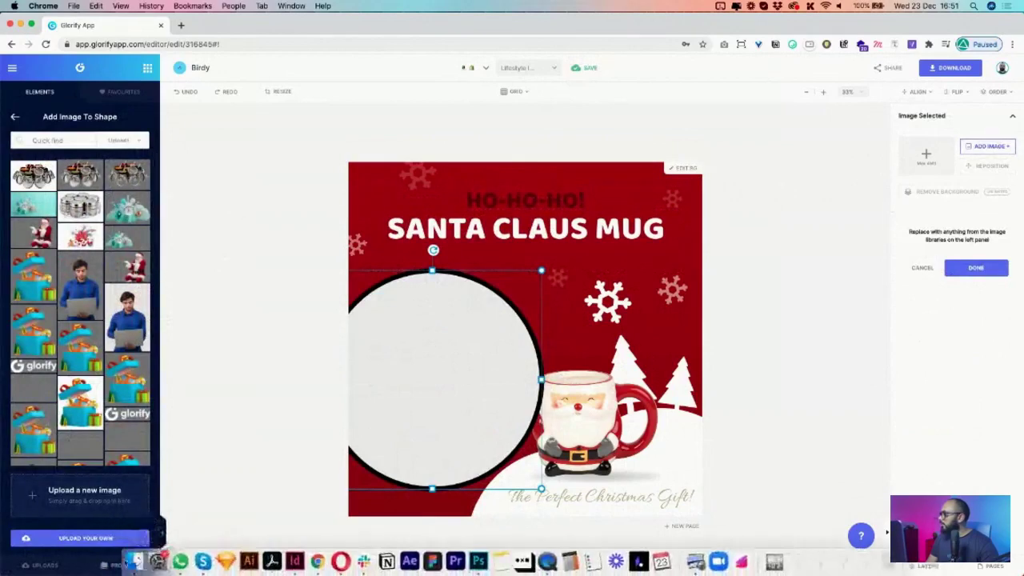
{"action": "left_click", "coordinate": [134, 551]}
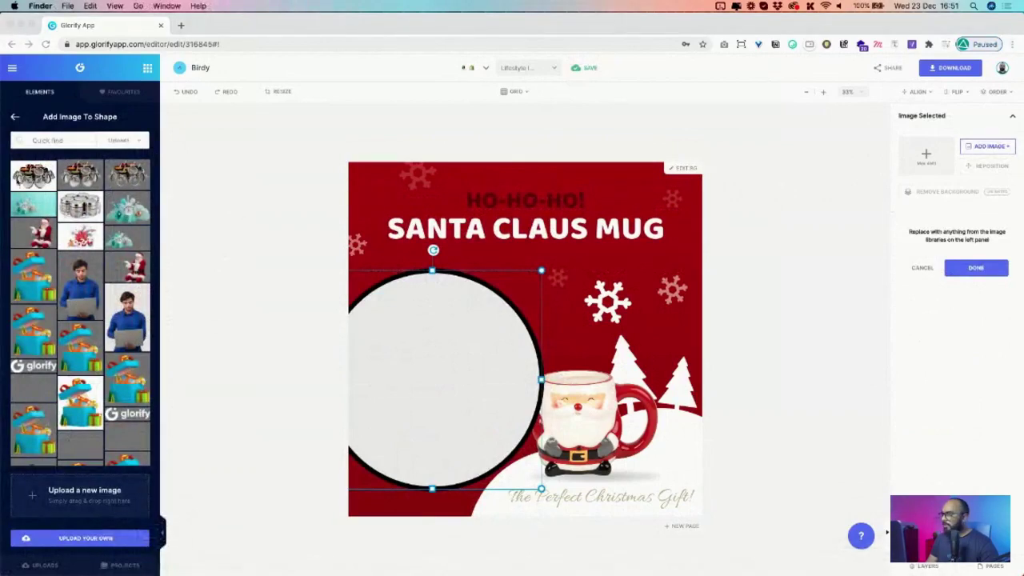
{"action": "left_click_drag", "start_coordinate": [1, 224], "coordinate": [296, 223]}
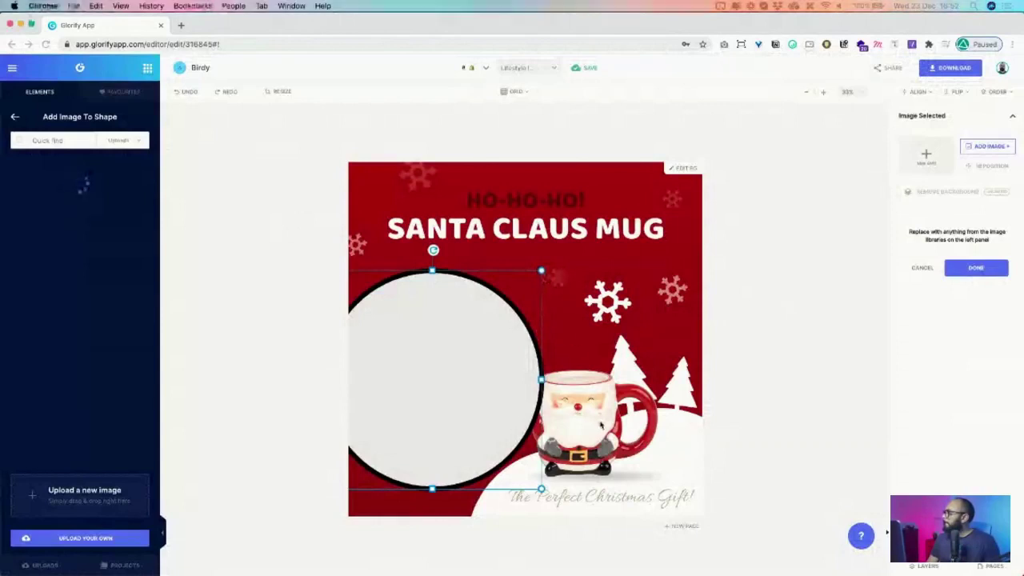
{"action": "left_click", "coordinate": [626, 408]}
{"action": "key", "text": "Delete"}
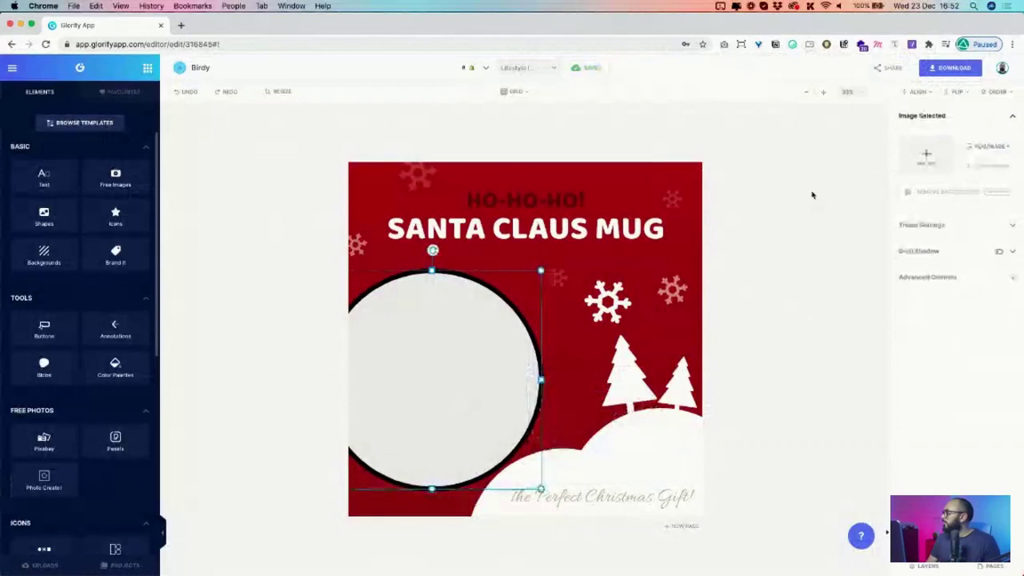
- Reload the editor and fill the new circle with the uploaded lifestyle scene image
{"action": "left_click", "coordinate": [38, 565]}
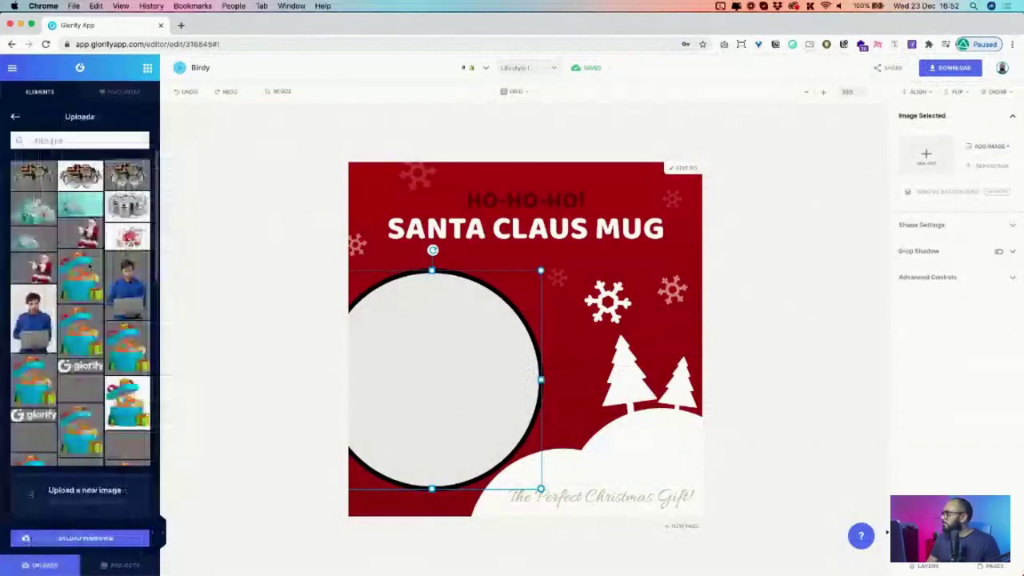
{"action": "left_click", "coordinate": [45, 44]}
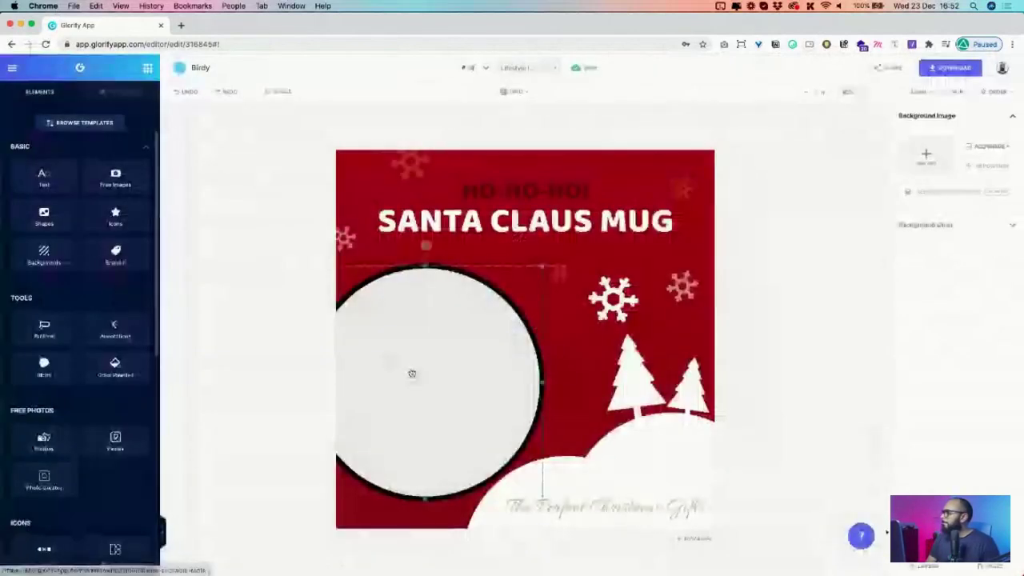
{"action": "left_click", "coordinate": [466, 388]}
{"action": "left_click", "coordinate": [986, 146]}
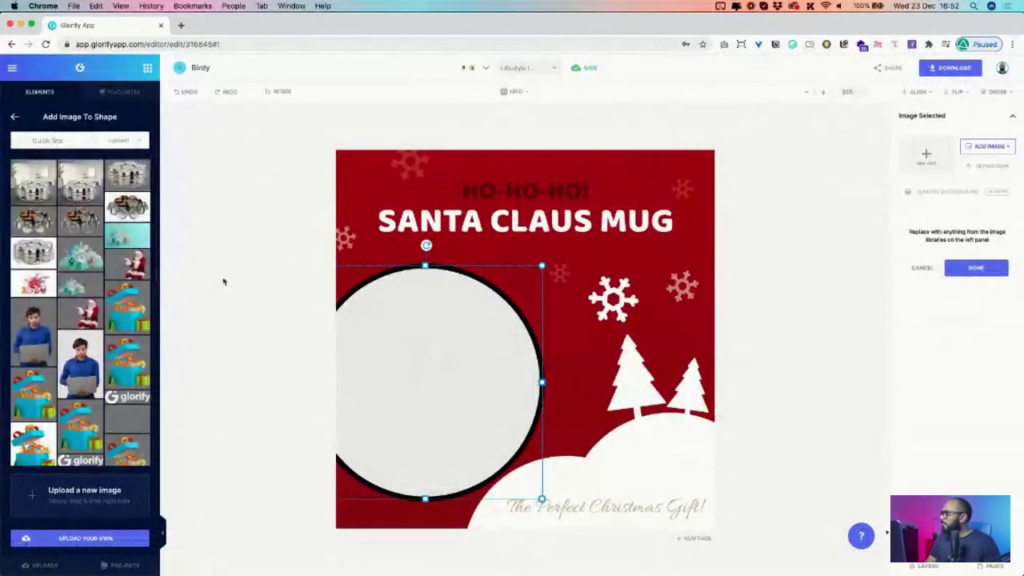
{"action": "left_click", "coordinate": [79, 186]}
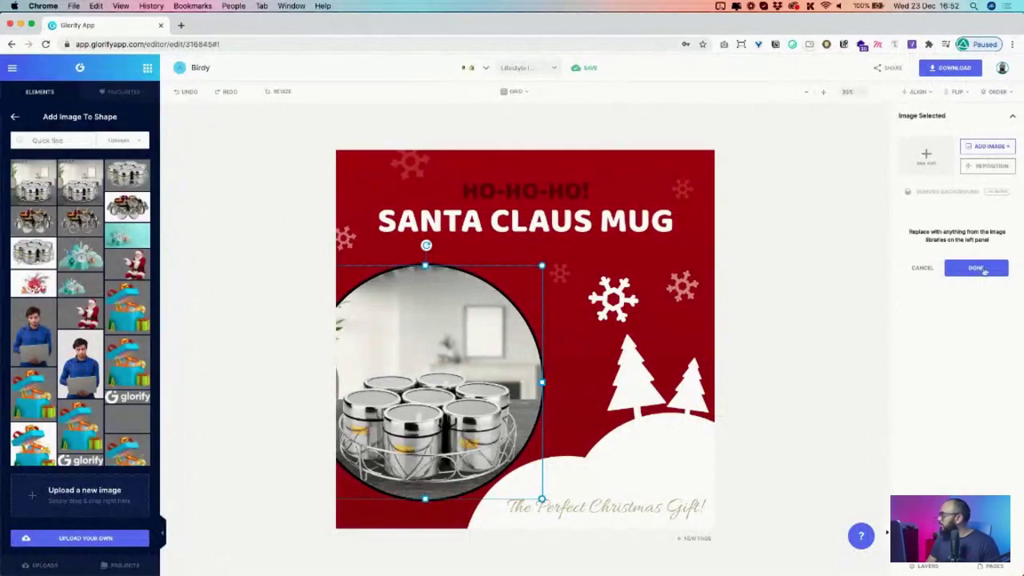
{"action": "left_click", "coordinate": [978, 269]}
- Enlarge the scene slightly inside the circle with vertical position 115, and shift the circle slightly up and right
{"action": "left_click", "coordinate": [987, 173]}
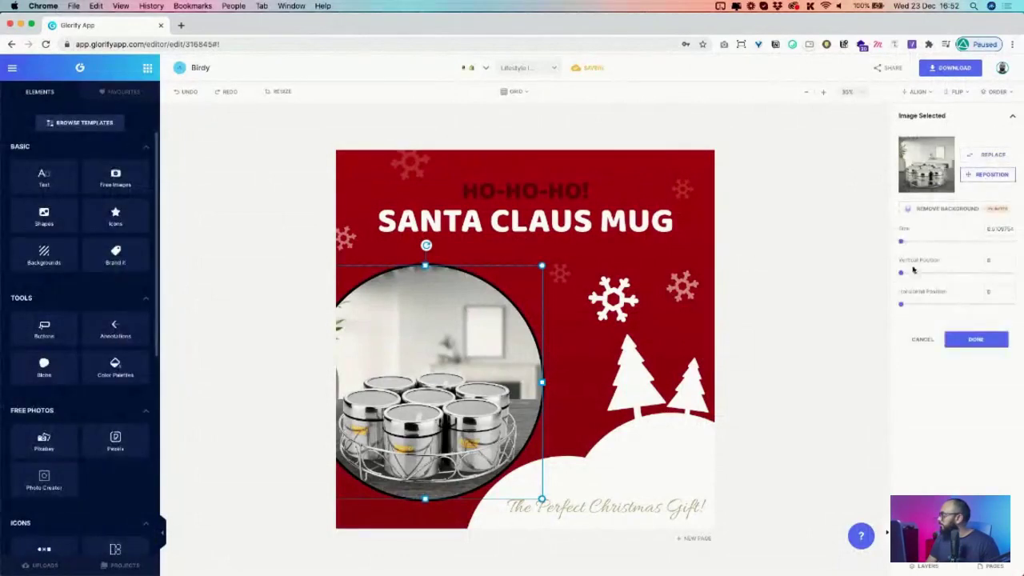
{"action": "mouse_move", "coordinate": [903, 242]}
{"action": "left_mouse_down"}
{"action": "mouse_move", "coordinate": [862, 247]}
{"action": "mouse_move", "coordinate": [903, 243]}
{"action": "left_mouse_up"}
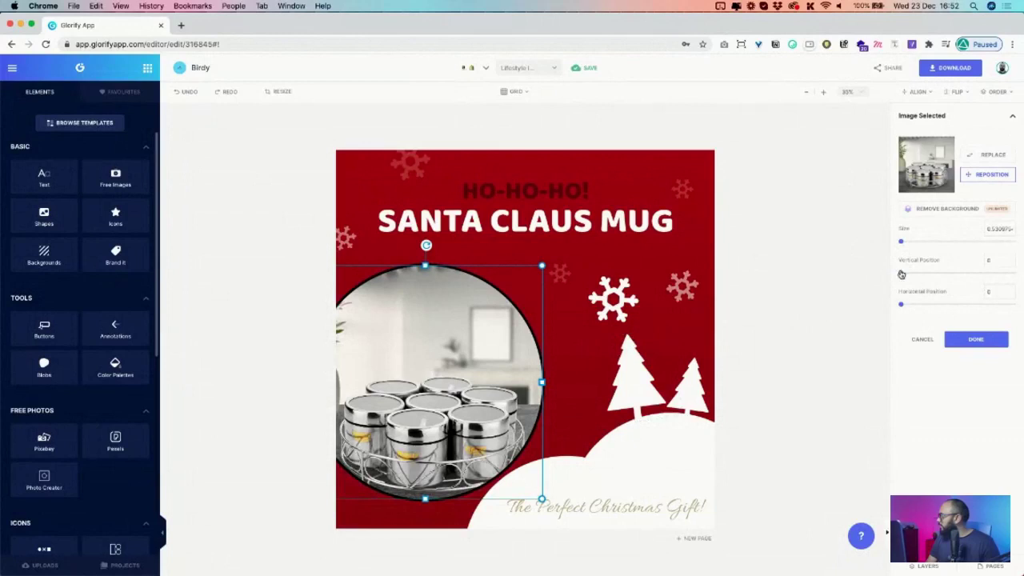
{"action": "left_click_drag", "start_coordinate": [901, 274], "coordinate": [1021, 298]}
{"action": "mouse_move", "coordinate": [453, 334]}
{"action": "left_mouse_down"}
{"action": "mouse_move", "coordinate": [492, 328]}
{"action": "mouse_move", "coordinate": [472, 327]}
{"action": "left_mouse_up"}
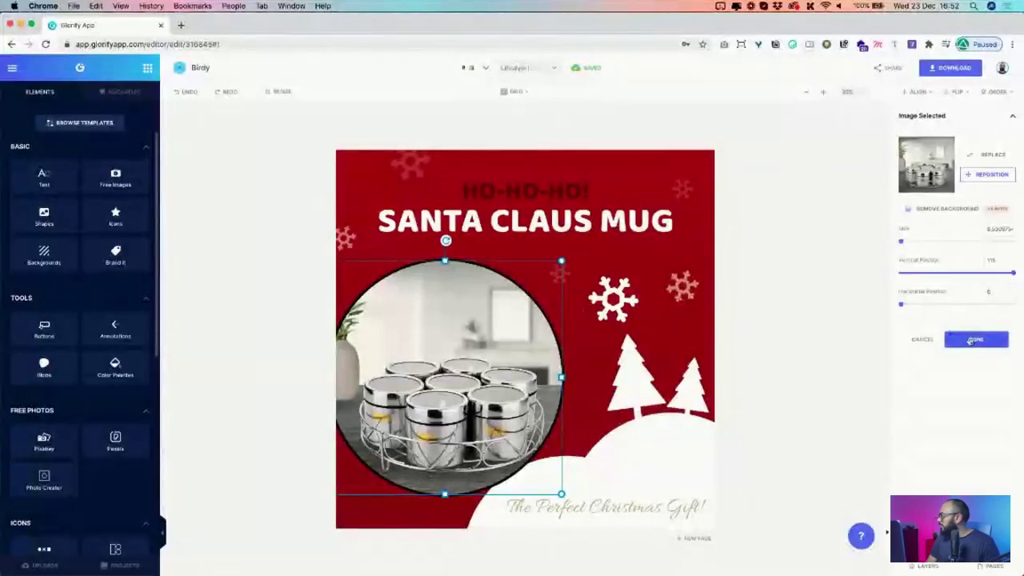
{"action": "left_click", "coordinate": [953, 339]}
- Remove the circle's black border and deselect the circle
{"action": "left_click", "coordinate": [923, 269]}
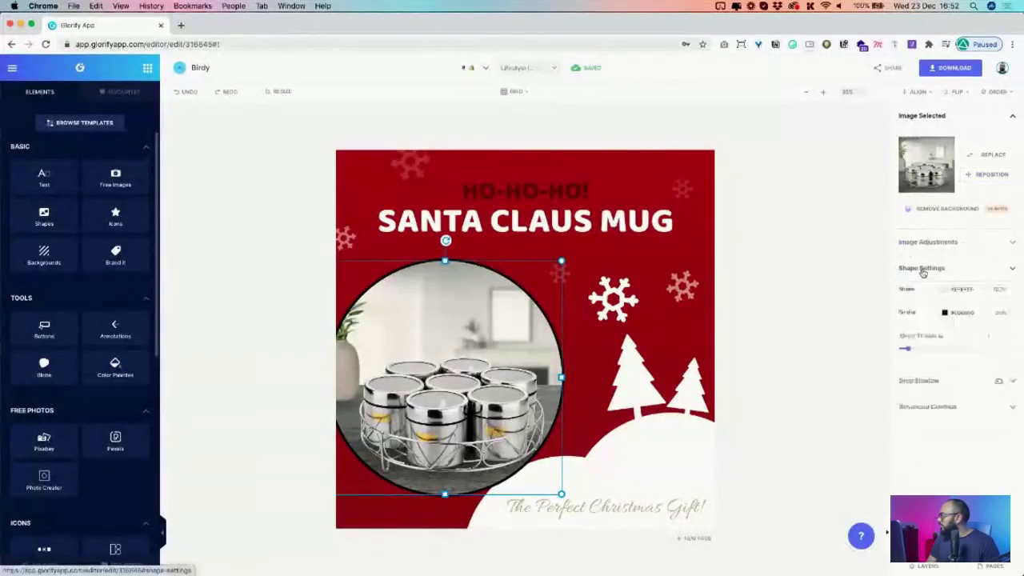
{"action": "left_click", "coordinate": [902, 348]}
{"action": "left_click", "coordinate": [723, 327]}
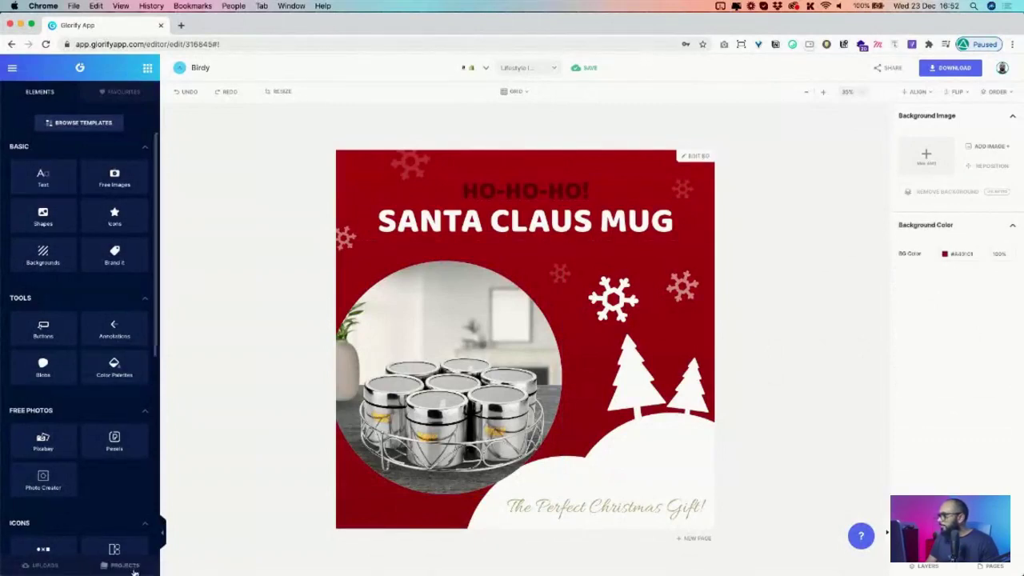
{"action": "left_click", "coordinate": [137, 567]}
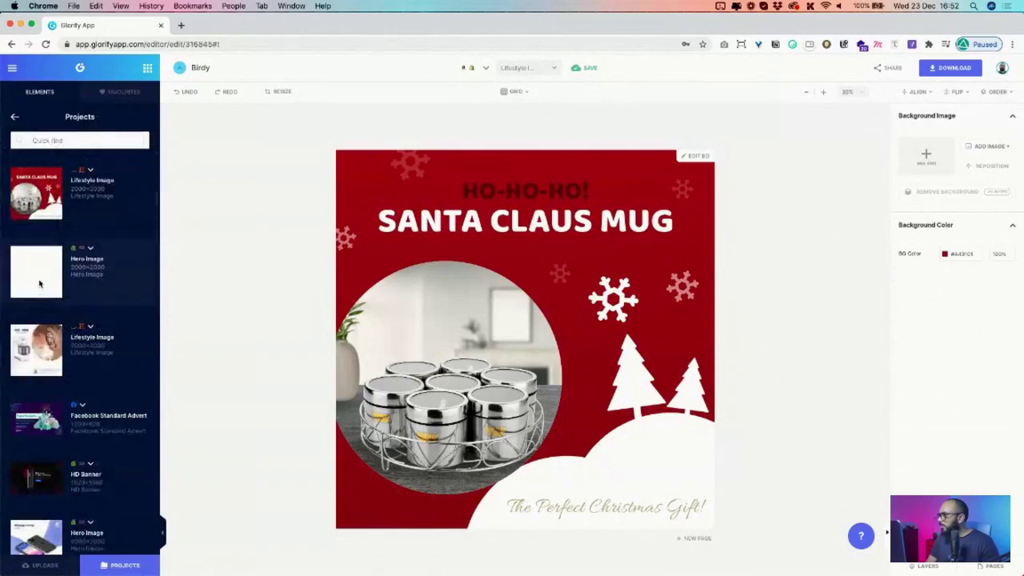
{"action": "left_click", "coordinate": [40, 284]}
{"action": "left_click", "coordinate": [604, 337]}
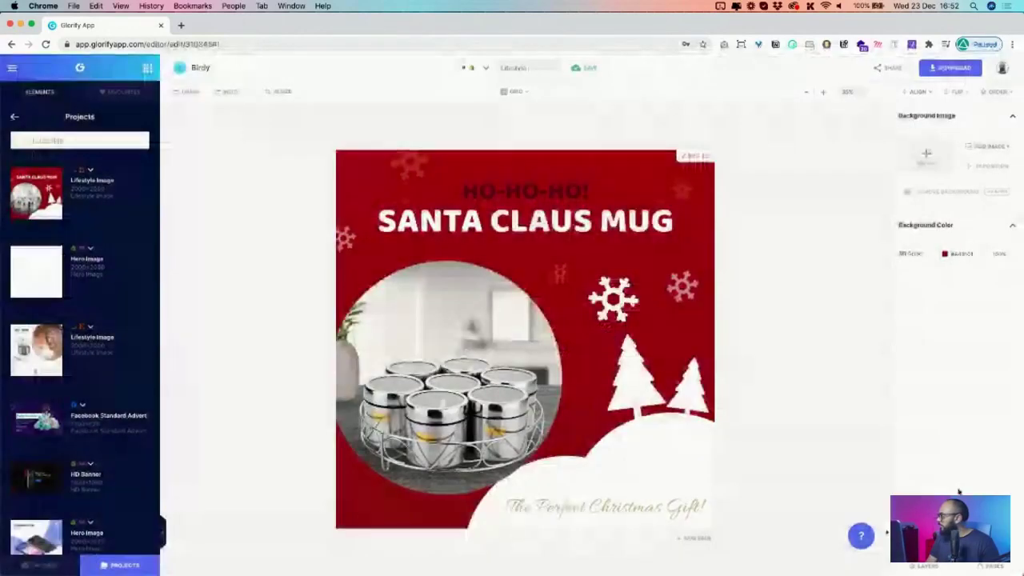
- Copy the blue hills from the South-Eastern Spice page onto page 1 and move them to the left
{"action": "left_click", "coordinate": [991, 565]}
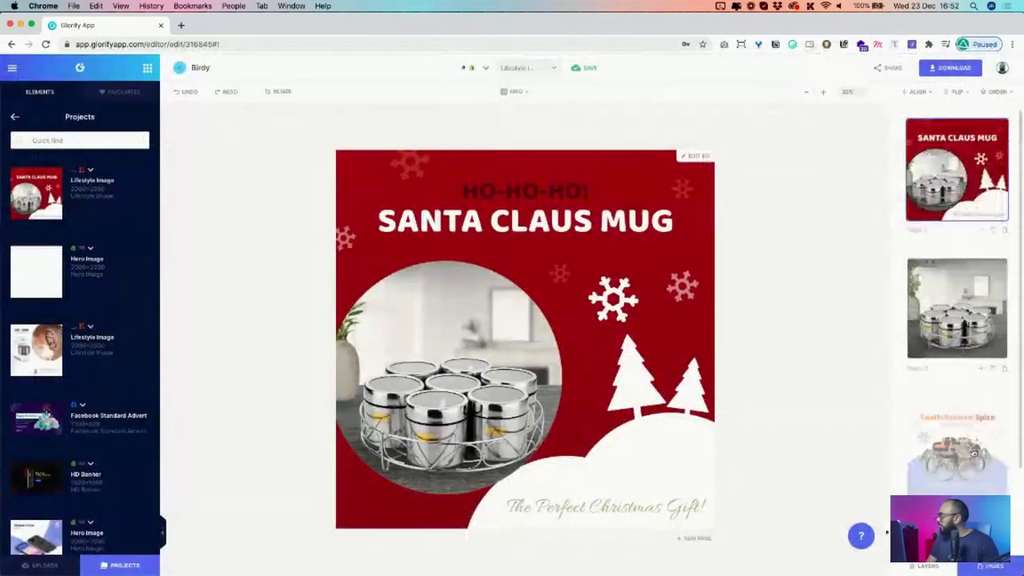
{"action": "left_click", "coordinate": [973, 452]}
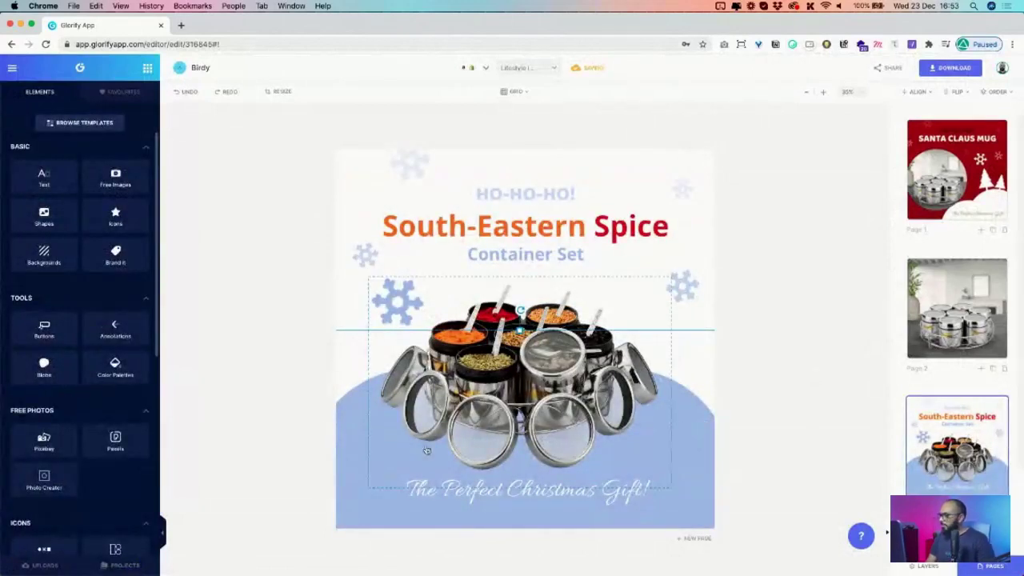
{"action": "left_click", "coordinate": [983, 567]}
{"action": "left_click", "coordinate": [992, 565]}
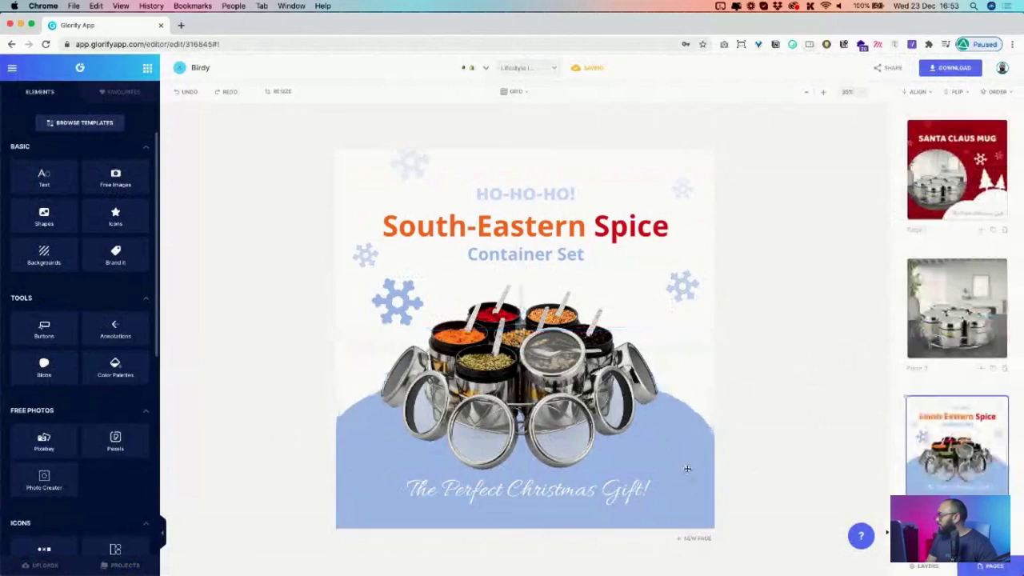
{"action": "left_click", "coordinate": [943, 217]}
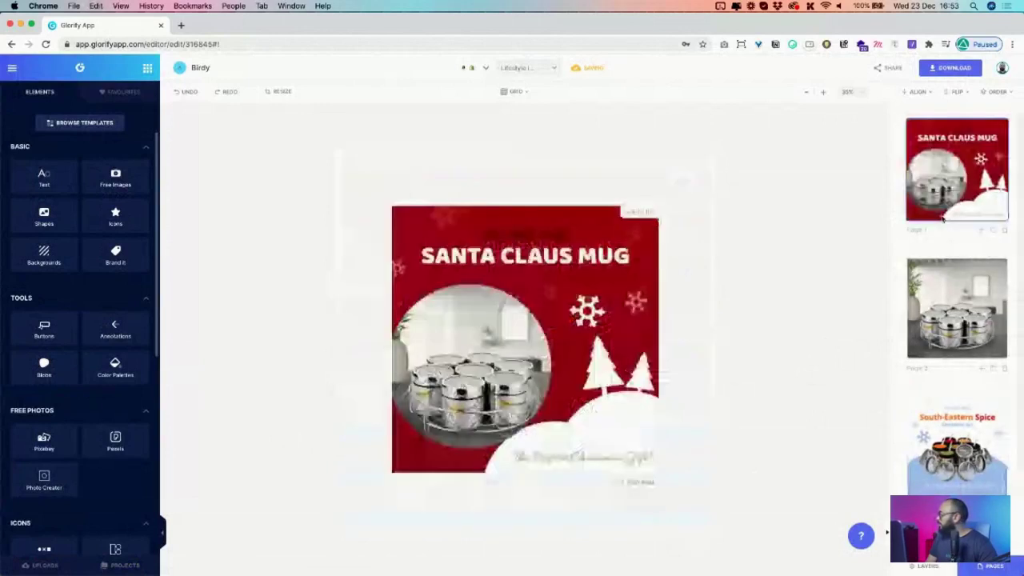
{"action": "key", "text": "super+v"}
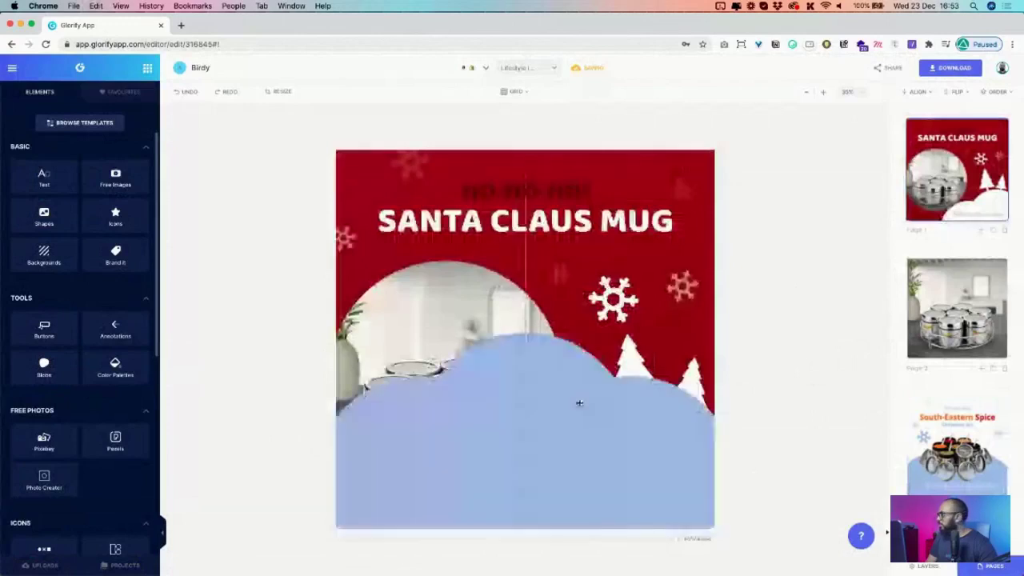
{"action": "left_click_drag", "start_coordinate": [579, 403], "coordinate": [348, 415]}
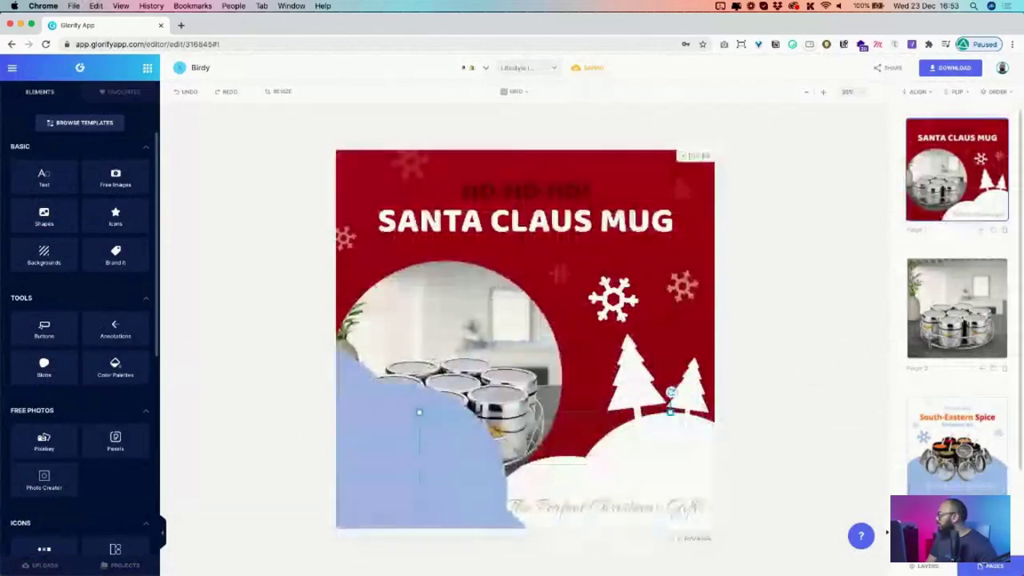
- Recolor the white hills under the trees with the pasted hills' light blue and delete the pasted hills
{"action": "left_click", "coordinate": [931, 232]}
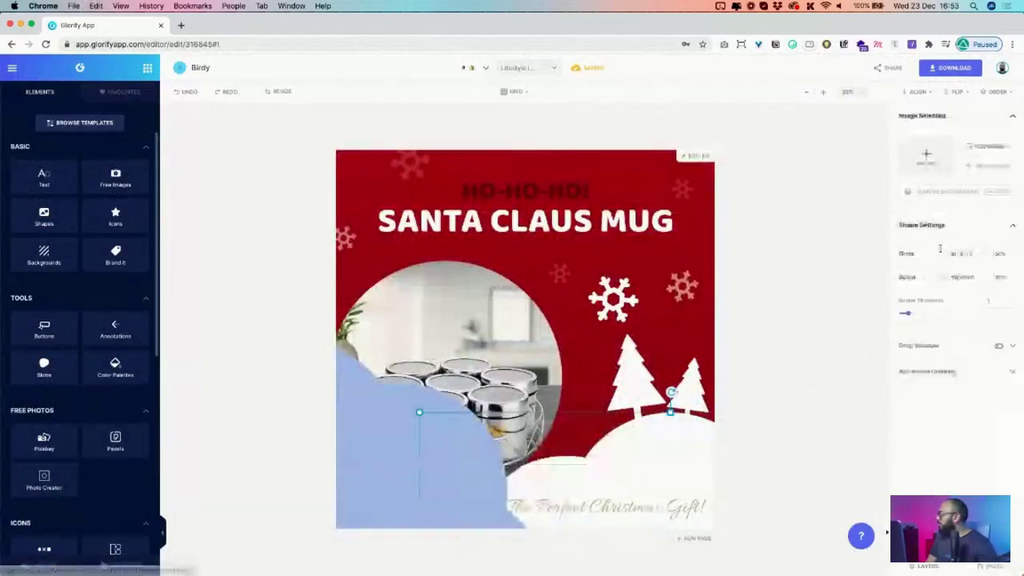
{"action": "left_click", "coordinate": [943, 252]}
{"action": "left_click", "coordinate": [312, 326]}
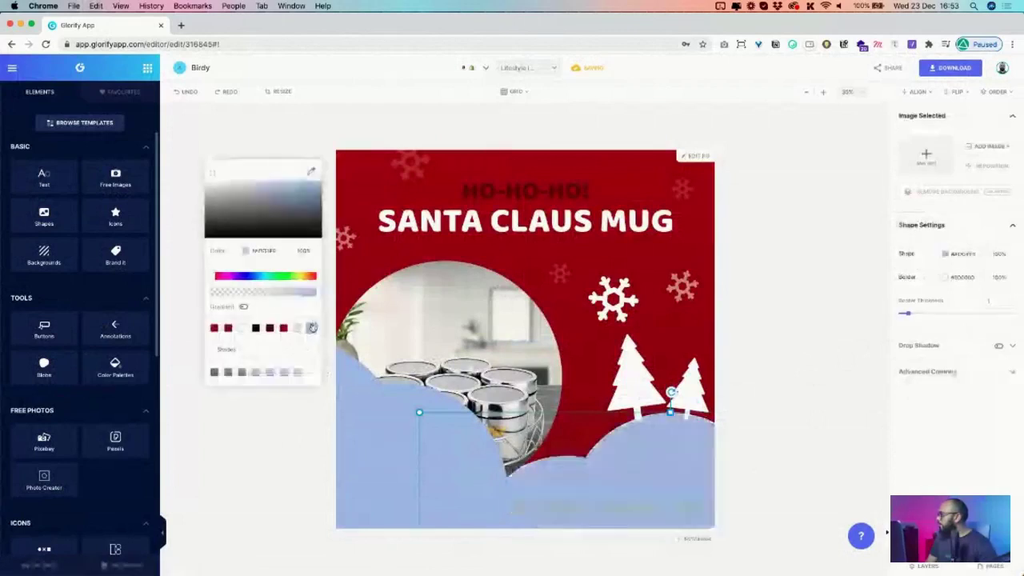
{"action": "left_click", "coordinate": [410, 451]}
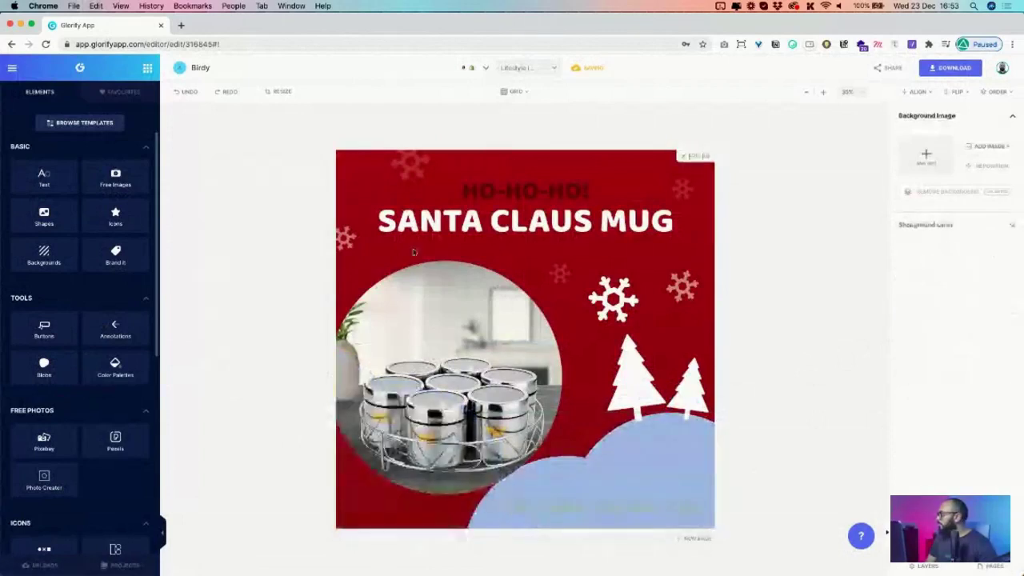
- Change the page's red background to solid white with the gradient switched off
{"action": "left_click", "coordinate": [905, 226]}
{"action": "left_click", "coordinate": [946, 255]}
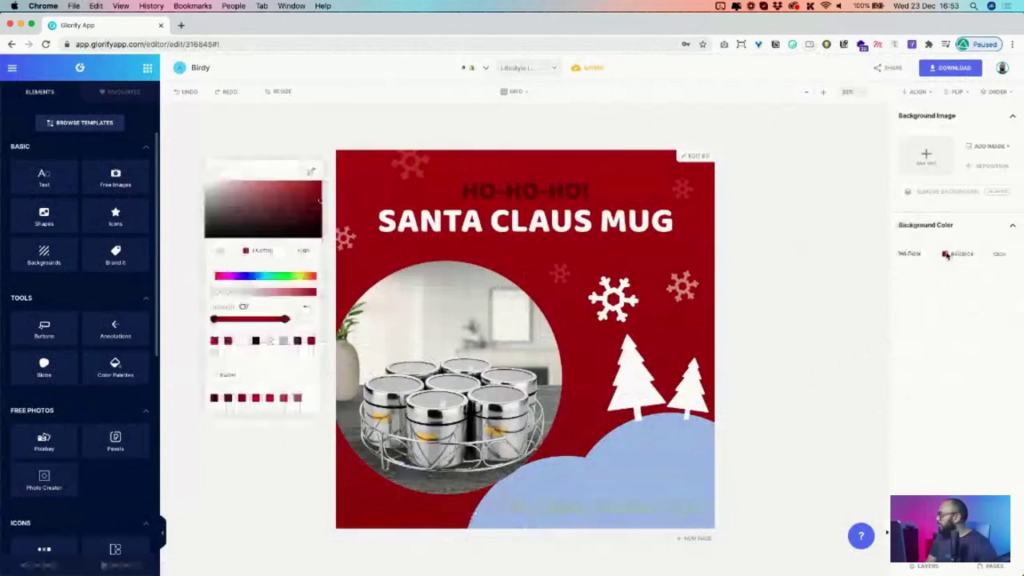
{"action": "left_click", "coordinate": [241, 340]}
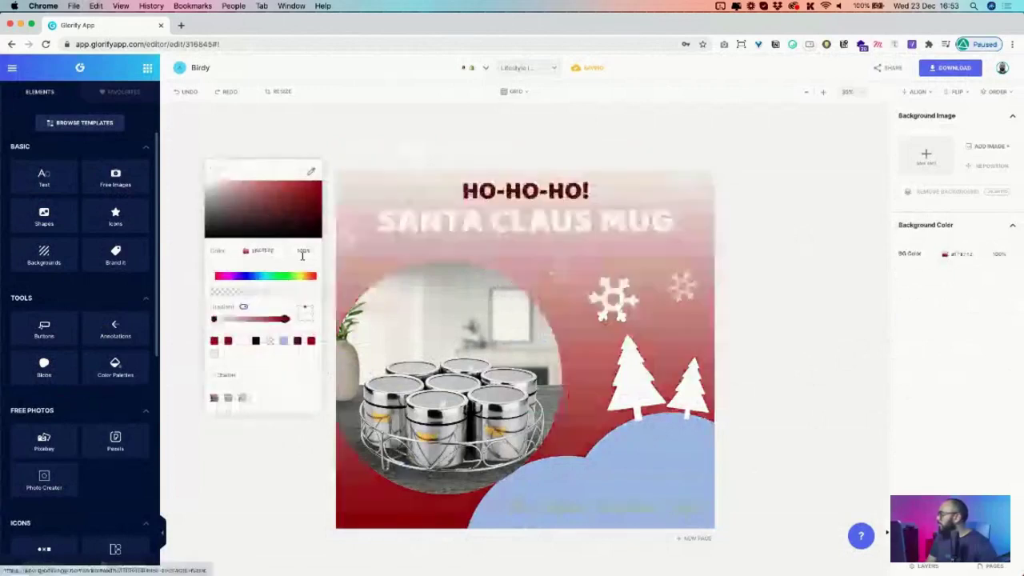
{"action": "left_click", "coordinate": [244, 308]}
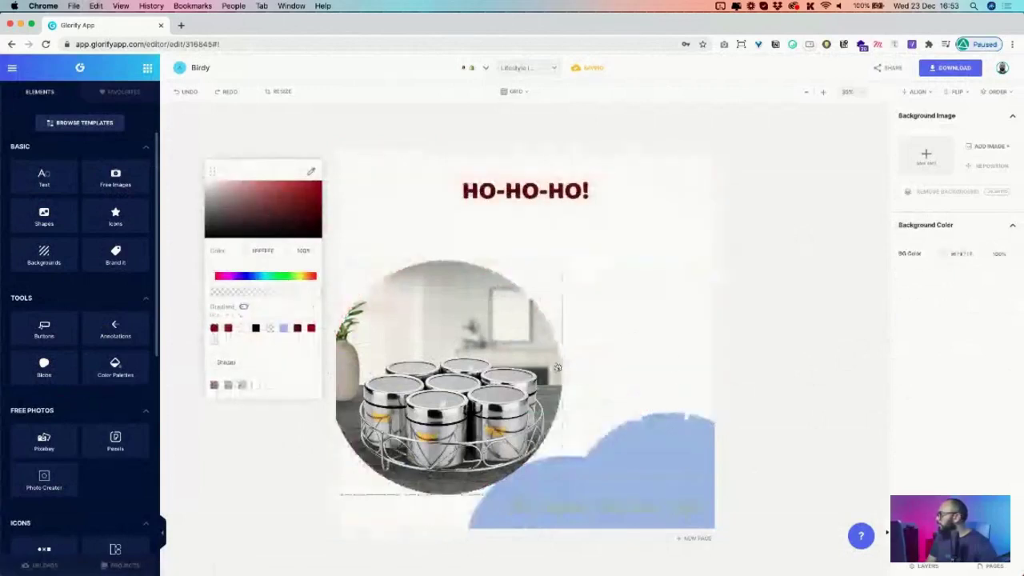
- Delete the group of two white Christmas trees standing on the blue hills
{"action": "left_click", "coordinate": [623, 395]}
{"action": "left_click", "coordinate": [689, 370]}
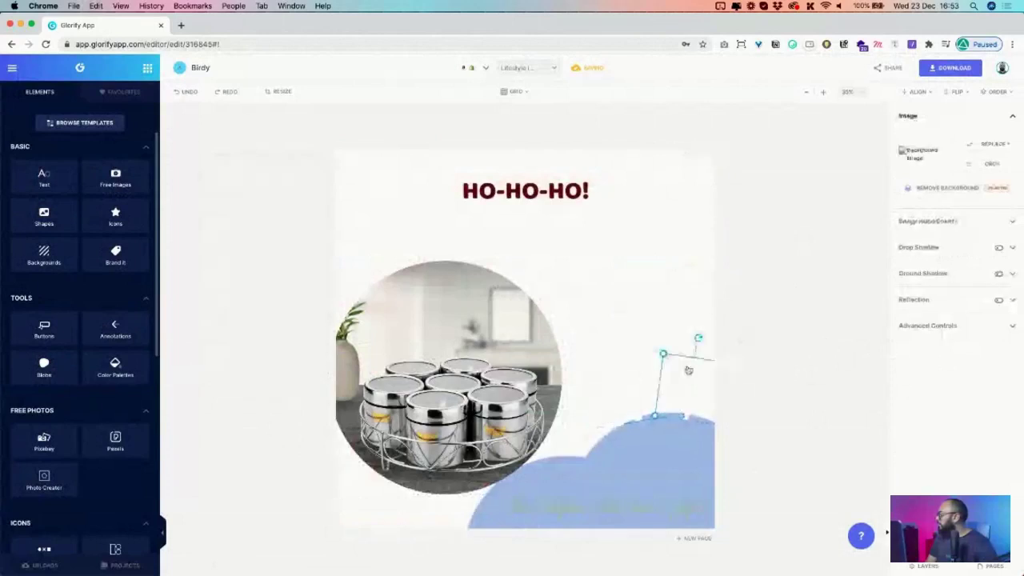
{"action": "left_click", "coordinate": [644, 372]}
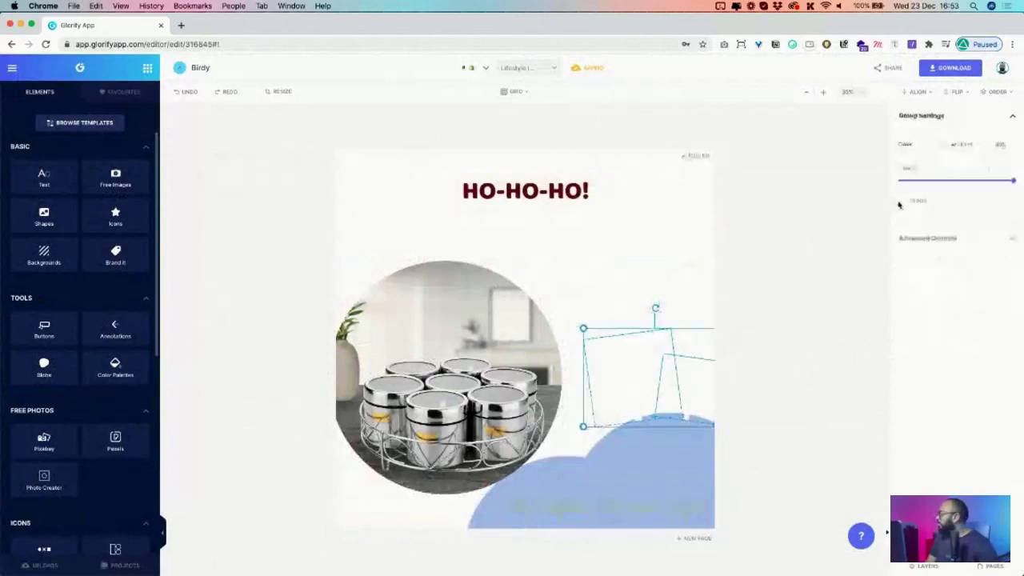
{"action": "left_click", "coordinate": [605, 384]}
{"action": "left_click", "coordinate": [646, 384]}
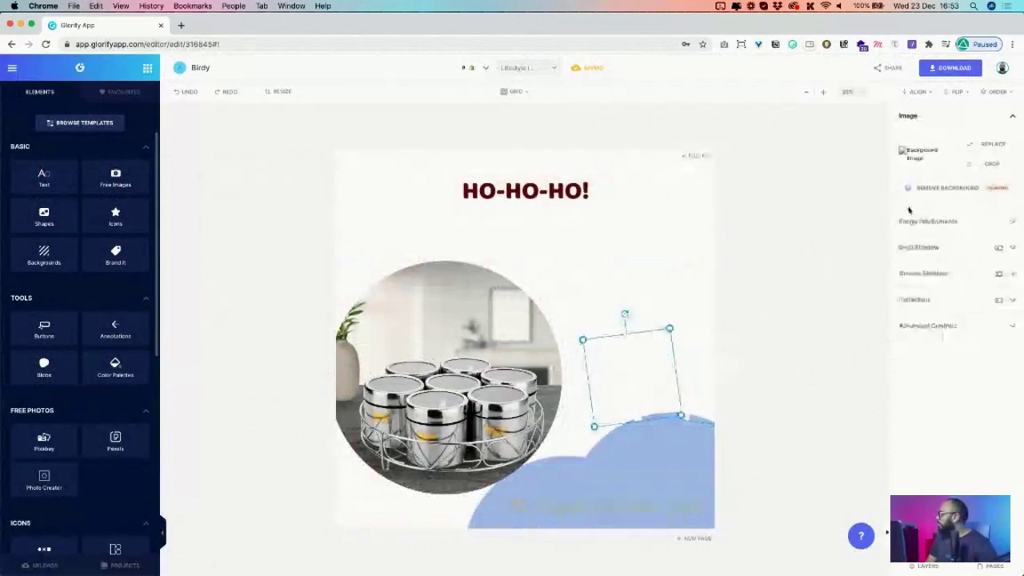
{"action": "left_click", "coordinate": [912, 221]}
{"action": "left_click", "coordinate": [667, 384]}
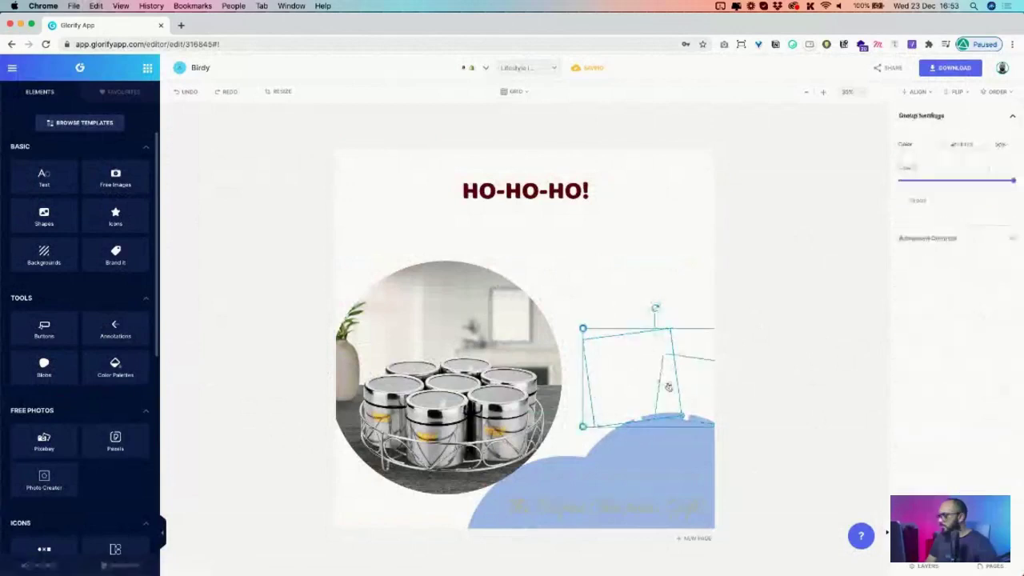
{"action": "double_click", "coordinate": [669, 387]}
- Recolor the script text "The Perfect Christmas Gift!" on the blue hills to white
{"action": "left_click", "coordinate": [596, 517]}
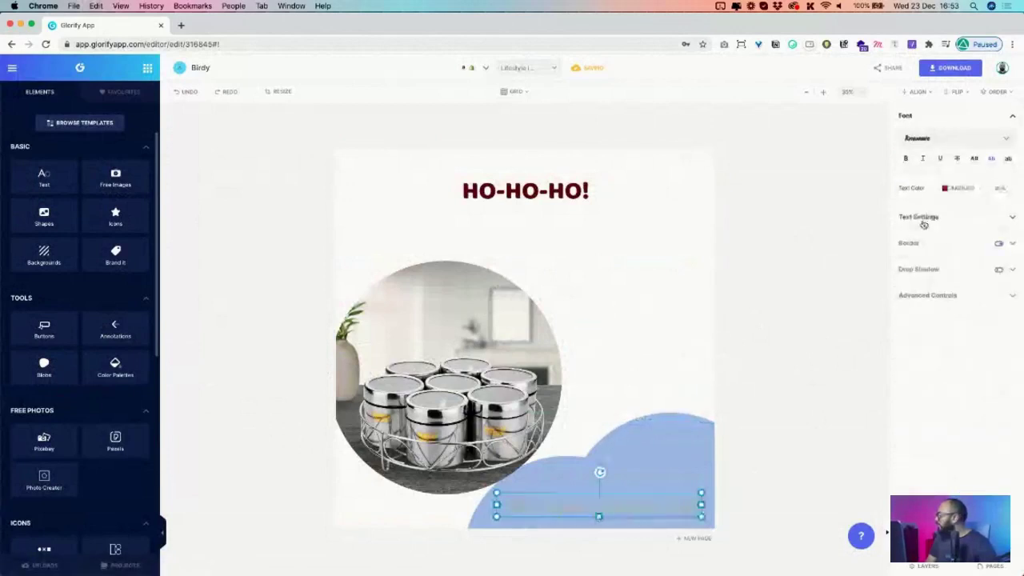
{"action": "left_click", "coordinate": [920, 218]}
{"action": "left_click", "coordinate": [945, 189]}
{"action": "left_click_drag", "start_coordinate": [240, 200], "coordinate": [55, 137]}
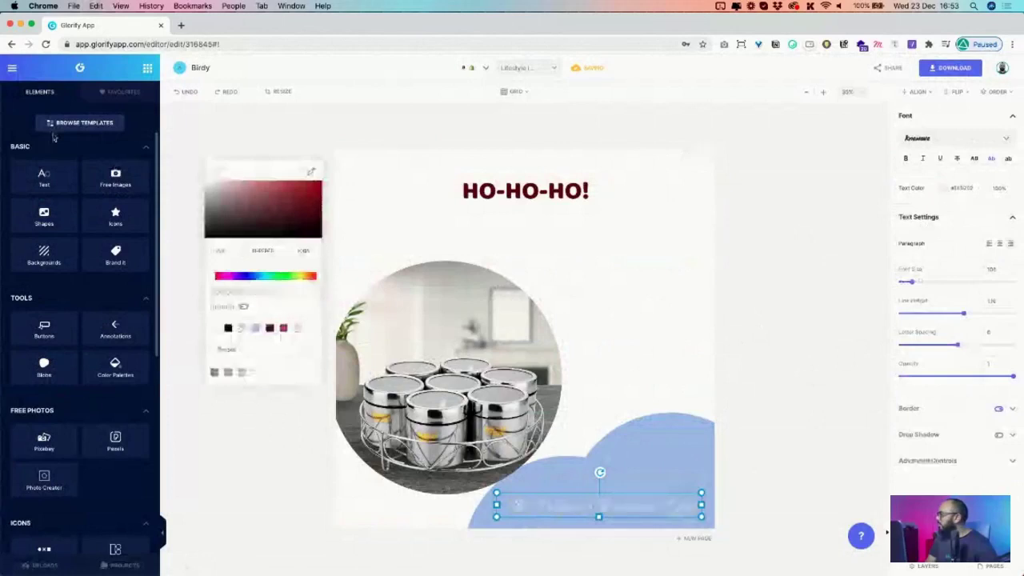
- Recolor the "SANTA CLAUS MUG" title with the hills' light blue and move the circular scene to the horizontal center of the page
{"action": "left_click", "coordinate": [496, 296]}
{"action": "left_click", "coordinate": [625, 234]}
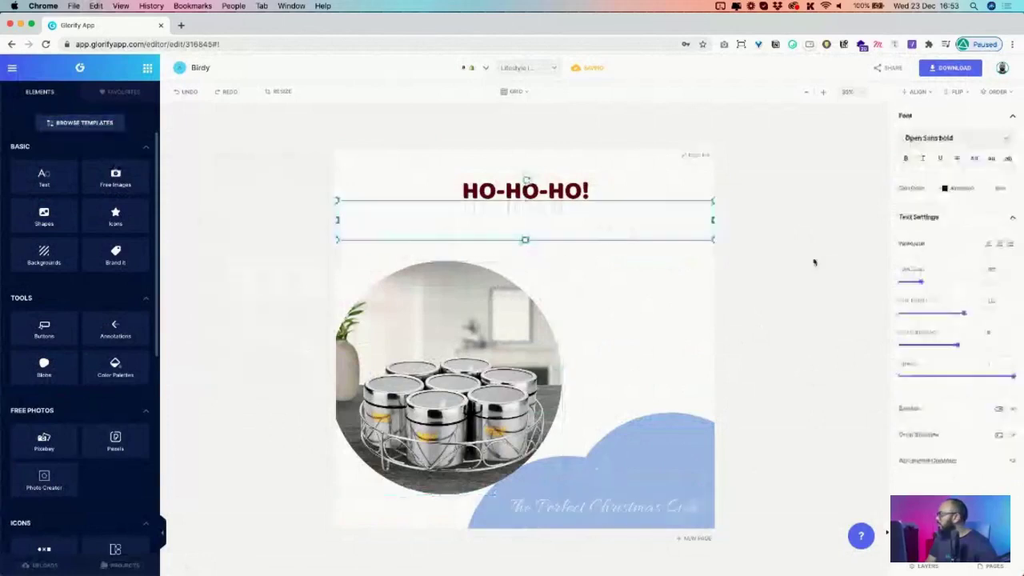
{"action": "left_click", "coordinate": [944, 188]}
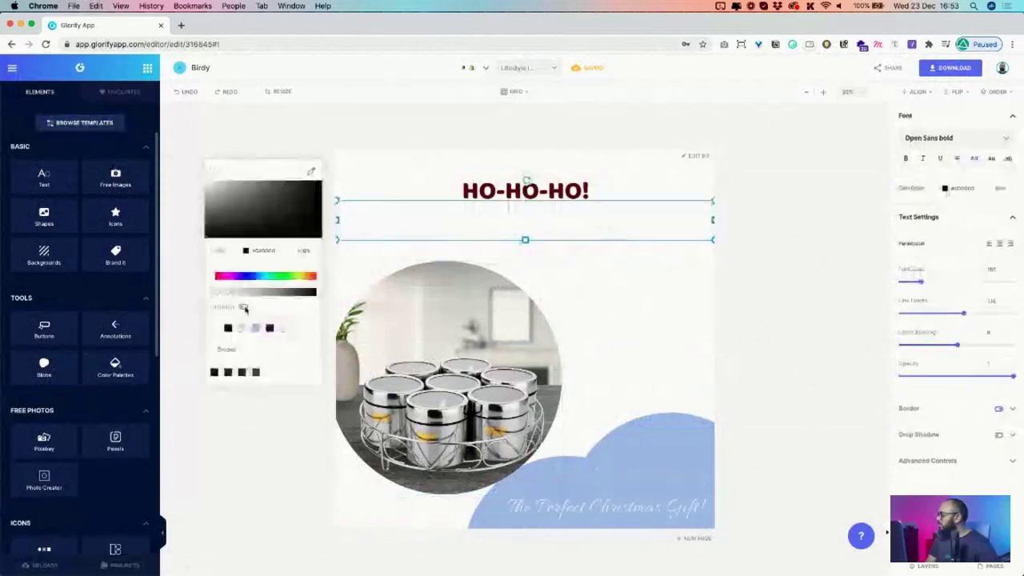
{"action": "left_click", "coordinate": [255, 328]}
{"action": "left_click", "coordinate": [535, 279]}
{"action": "mouse_move", "coordinate": [516, 362]}
{"action": "left_mouse_down"}
{"action": "mouse_move", "coordinate": [527, 352]}
{"action": "mouse_move", "coordinate": [616, 348]}
{"action": "left_mouse_up"}
{"action": "left_click", "coordinate": [682, 287]}
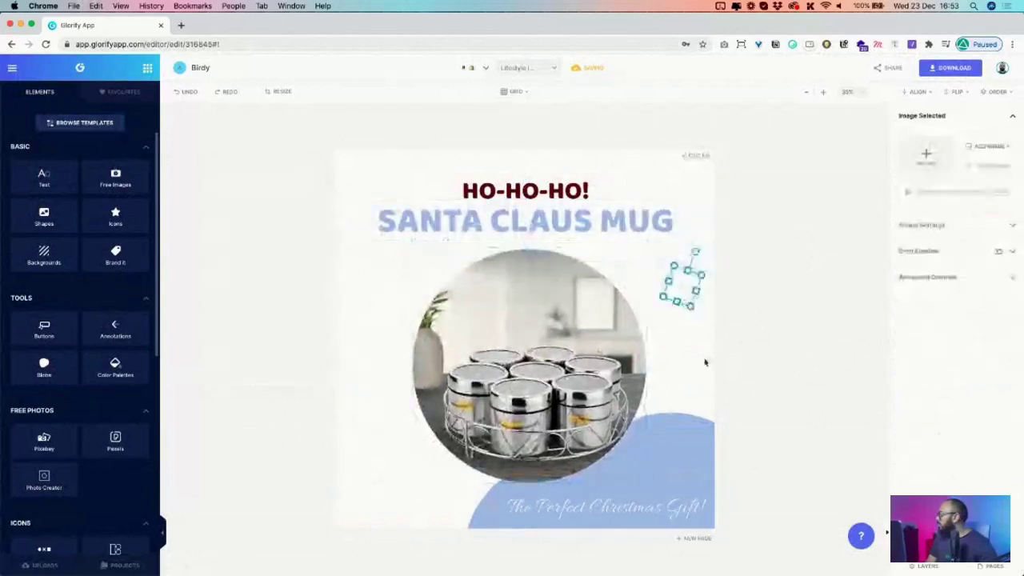
{"action": "left_click", "coordinate": [917, 224]}
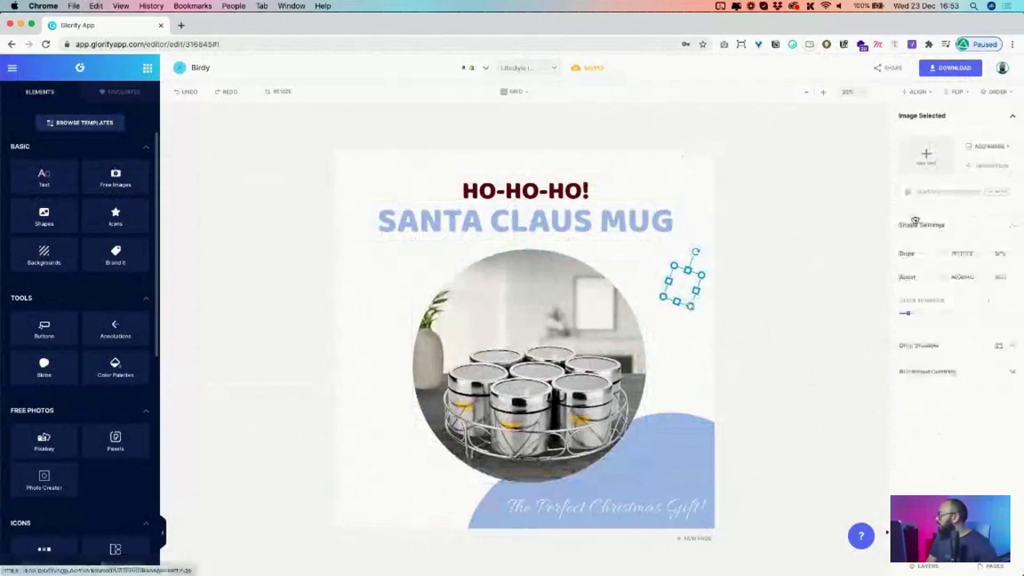
{"action": "left_click", "coordinate": [115, 256]}
{"action": "left_click", "coordinate": [15, 117]}
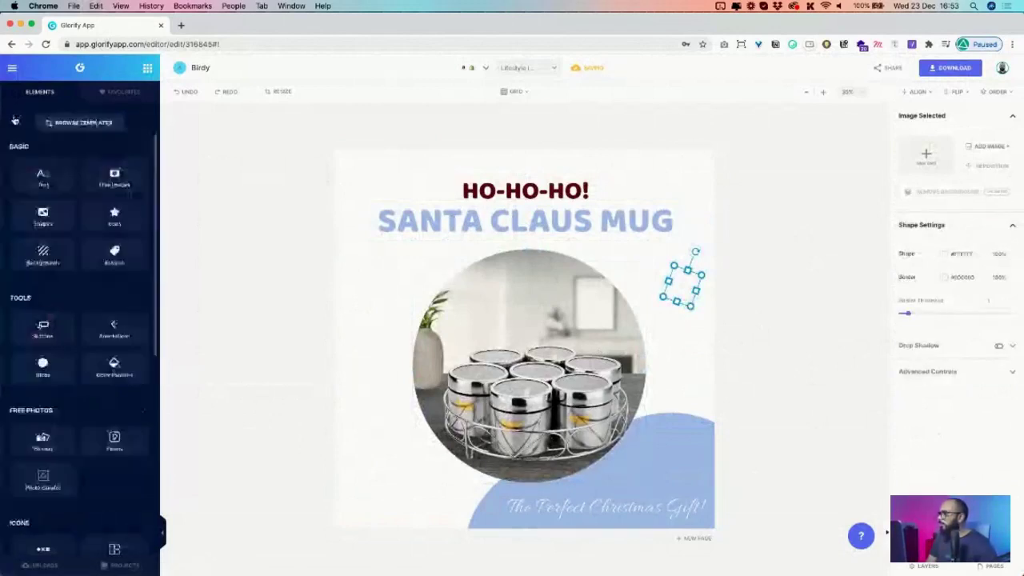
- Try the beige and lavender-blue Pastel color palette on the design, cycling through its color arrangements
{"action": "left_click", "coordinate": [114, 366]}
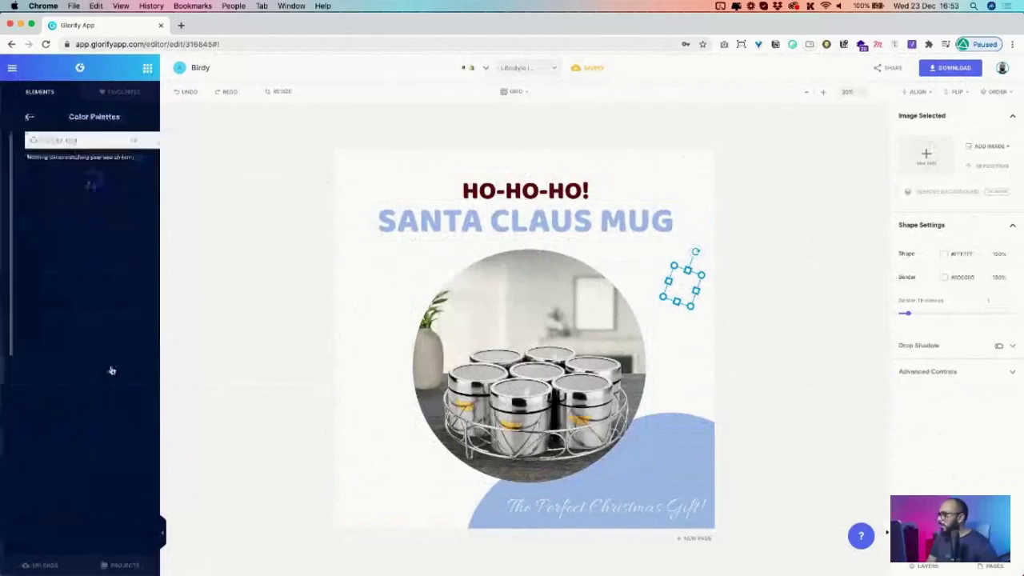
{"action": "left_click", "coordinate": [21, 341]}
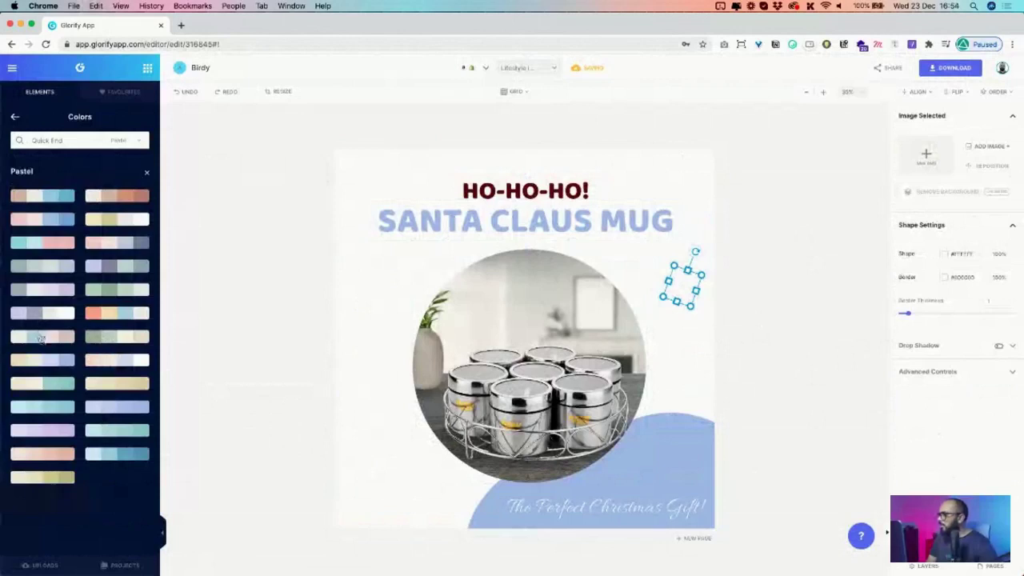
{"action": "left_click", "coordinate": [37, 361]}
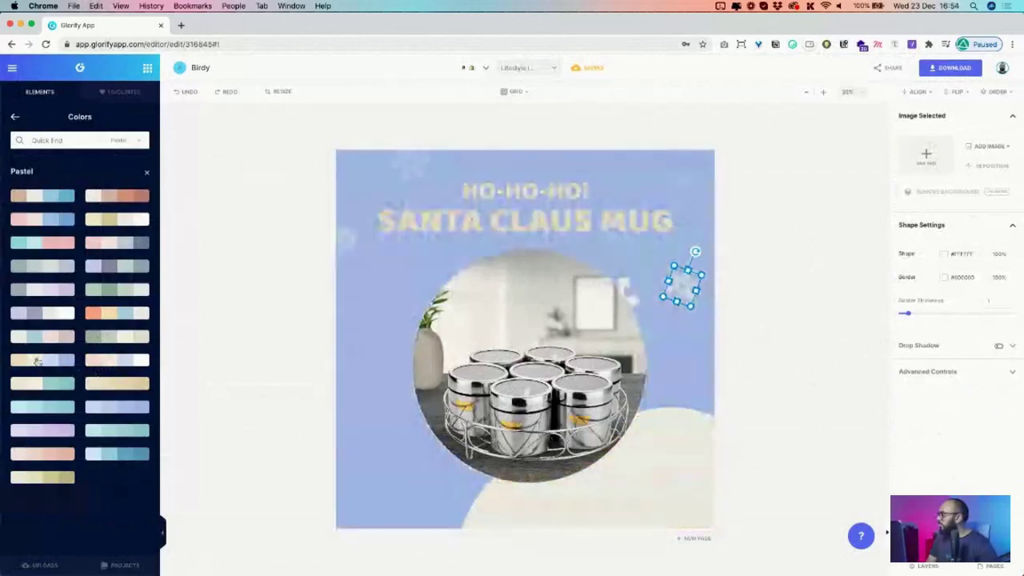
{"action": "left_click", "coordinate": [38, 361]}
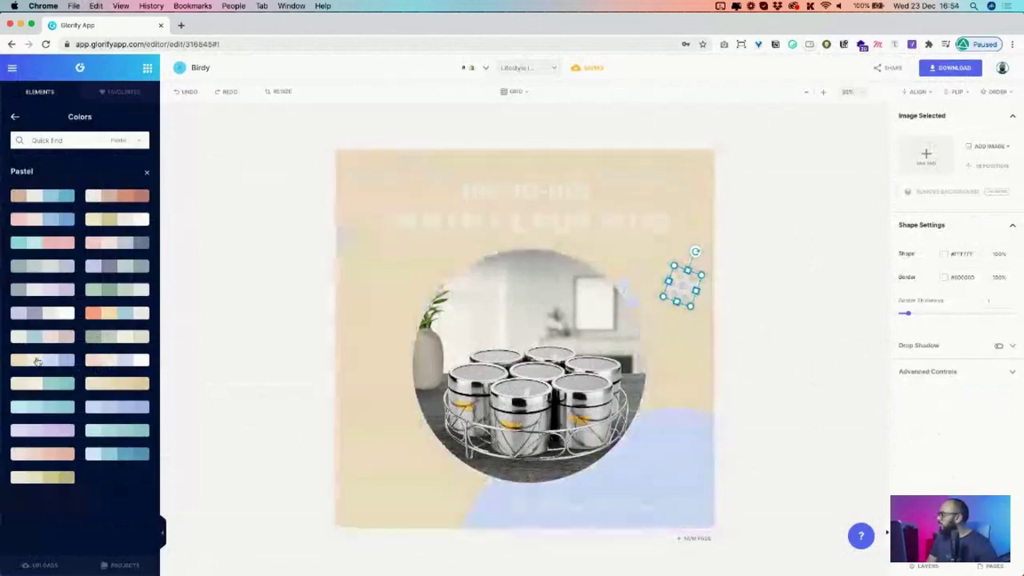
{"action": "left_click", "coordinate": [38, 362]}
{"action": "left_click", "coordinate": [38, 361]}
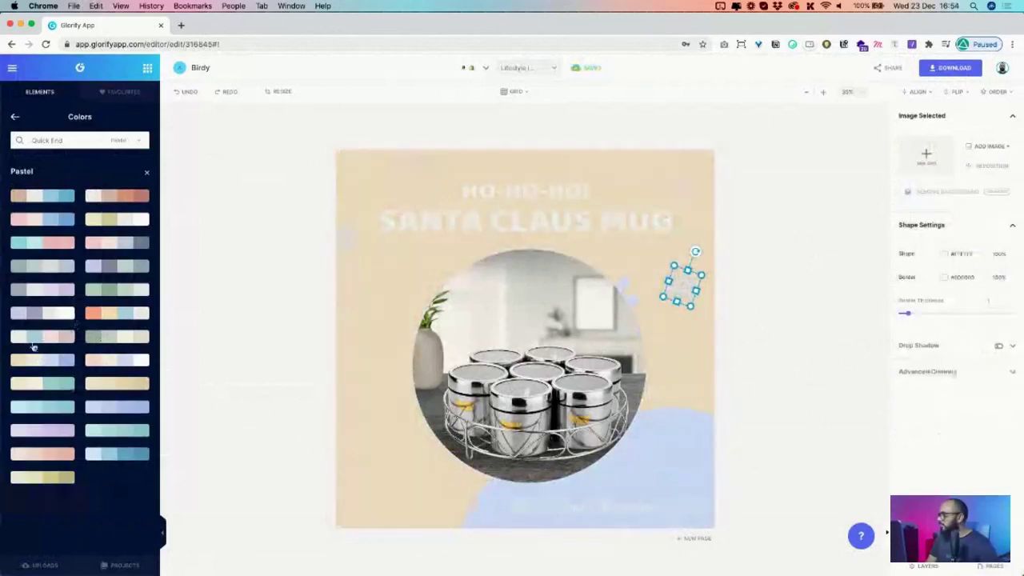
- Try other Pastel color palettes on the design, including the orange and teal one and the pale blue and pink one
{"action": "left_click", "coordinate": [122, 312]}
{"action": "left_click", "coordinate": [122, 312]}
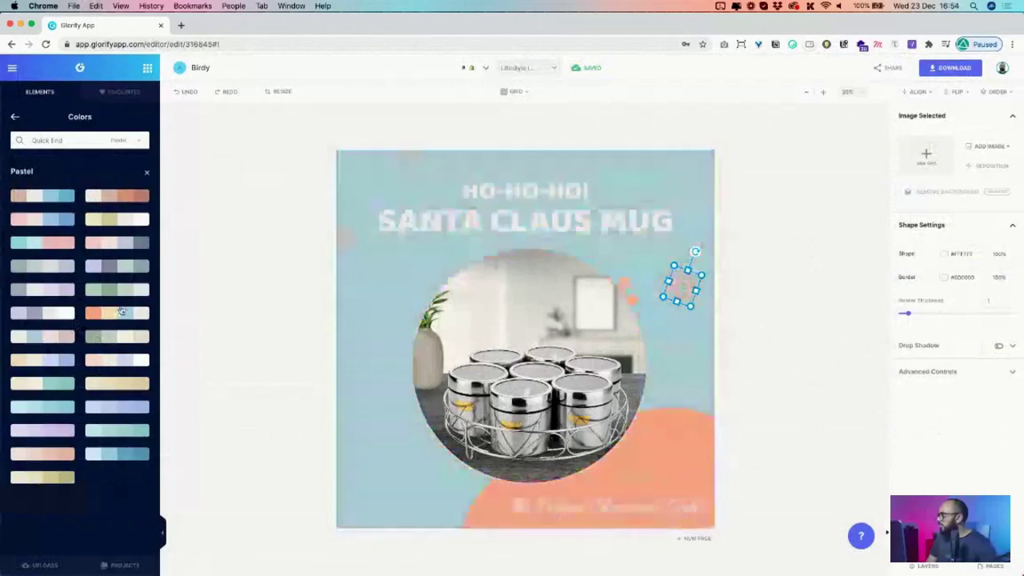
{"action": "left_click", "coordinate": [41, 406]}
{"action": "left_click", "coordinate": [42, 338]}
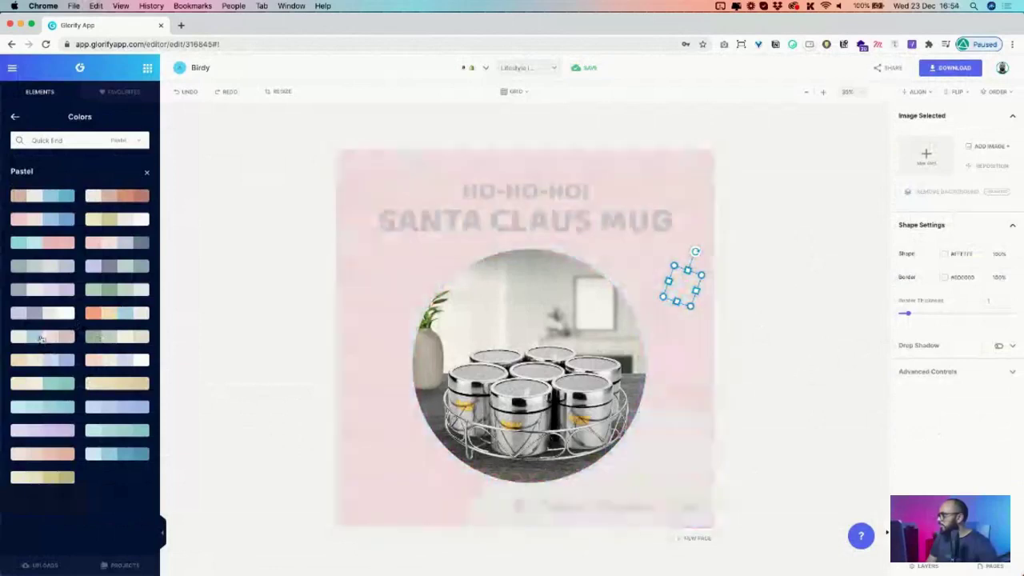
{"action": "left_click", "coordinate": [42, 338]}
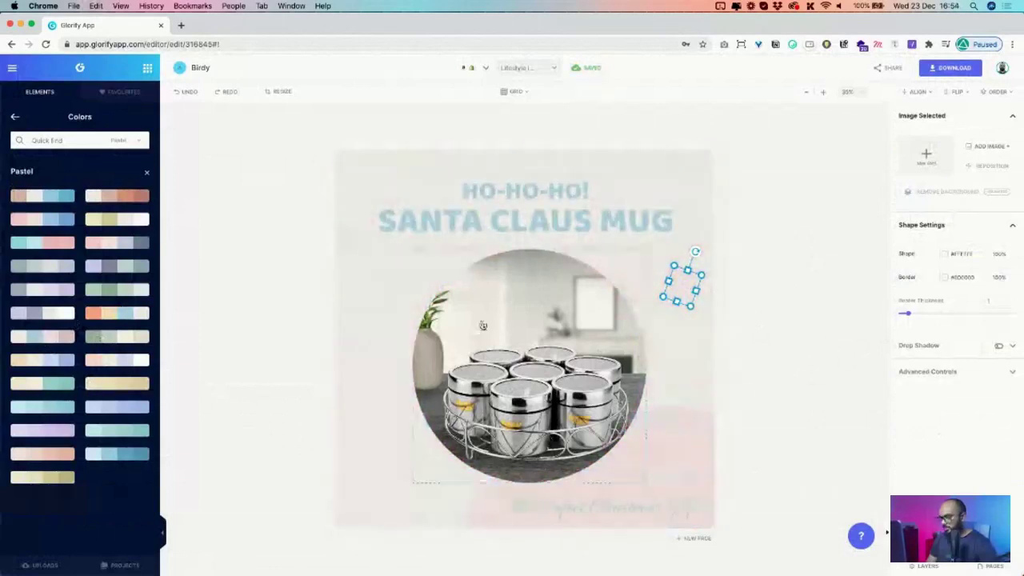
- Paste the copied light blue hills onto the page and move them over the lower-left part of the design
{"action": "left_click", "coordinate": [452, 350]}
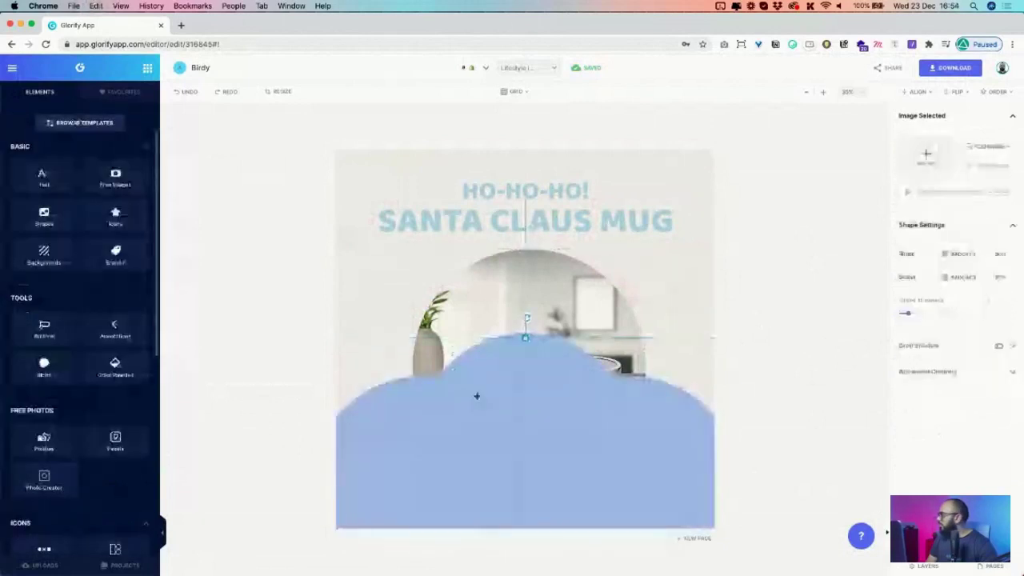
{"action": "left_click_drag", "start_coordinate": [477, 396], "coordinate": [337, 416]}
{"action": "left_click", "coordinate": [116, 254]}
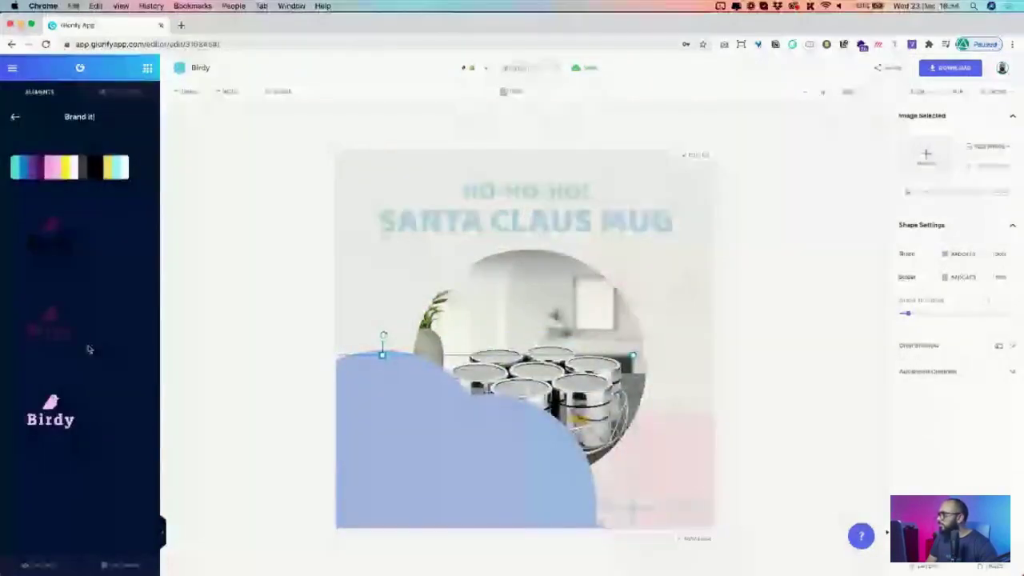
{"action": "left_click", "coordinate": [14, 116]}
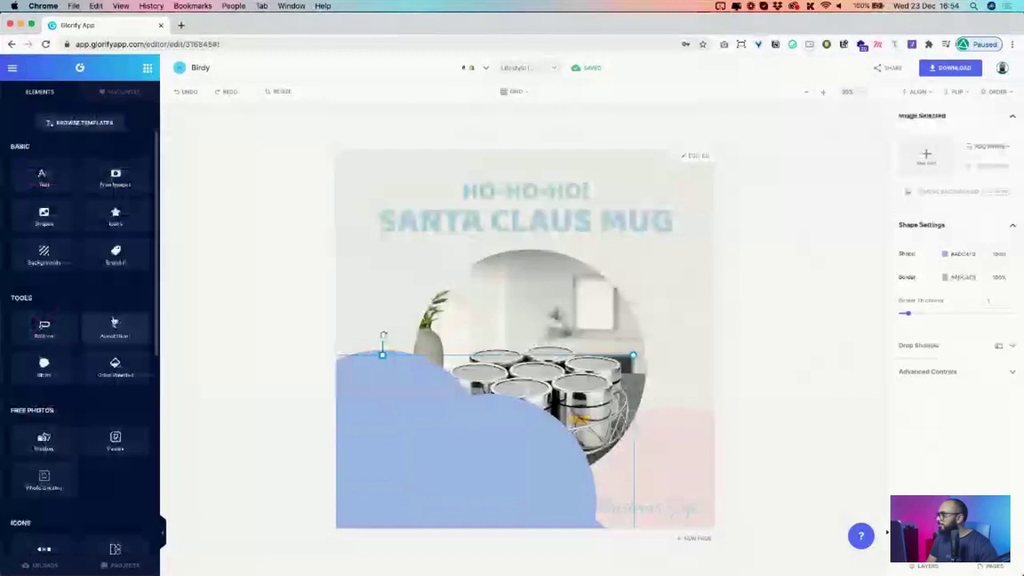
- Apply the pink and blue Pastel palette, cycling to a pink background with blue hills, and delete the pasted hills
{"action": "left_click", "coordinate": [117, 368]}
{"action": "scroll", "coordinate": [59, 296], "scroll_direction": "down", "scroll_amount": 5}
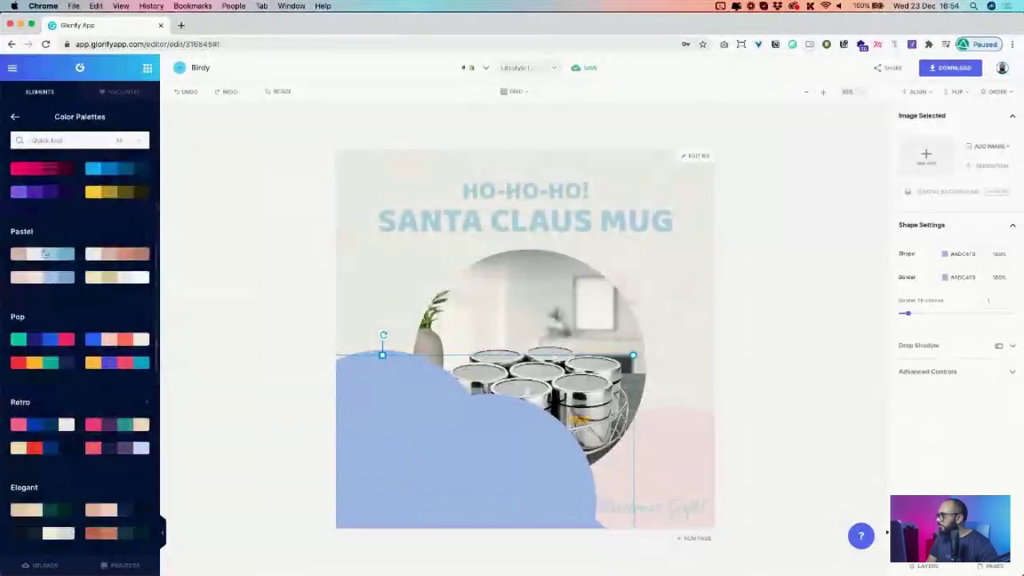
{"action": "left_click", "coordinate": [23, 231]}
{"action": "left_click", "coordinate": [50, 220]}
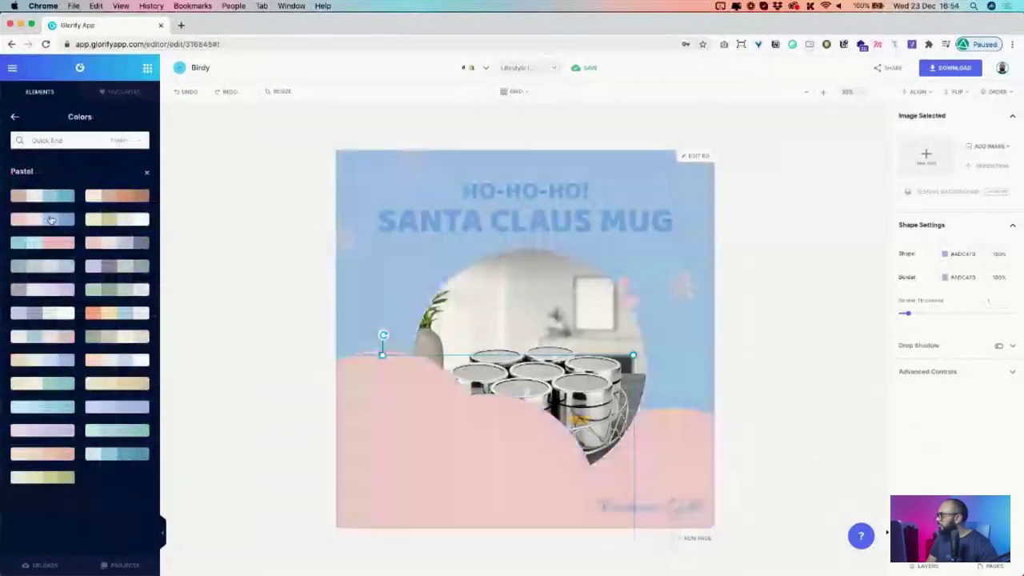
{"action": "left_click", "coordinate": [51, 220]}
{"action": "left_click", "coordinate": [51, 219]}
{"action": "left_click", "coordinate": [290, 454]}
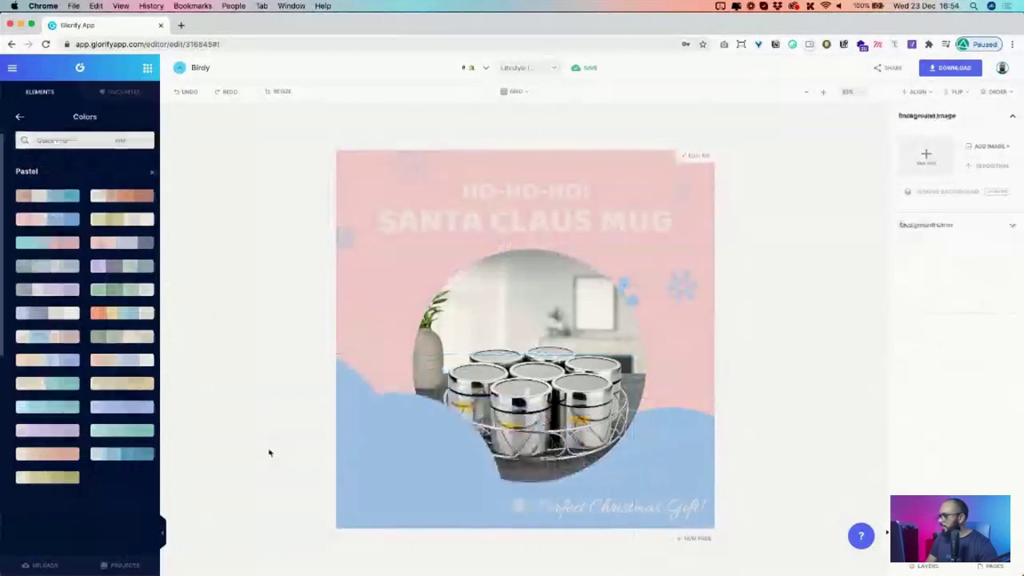
{"action": "left_click", "coordinate": [372, 447]}
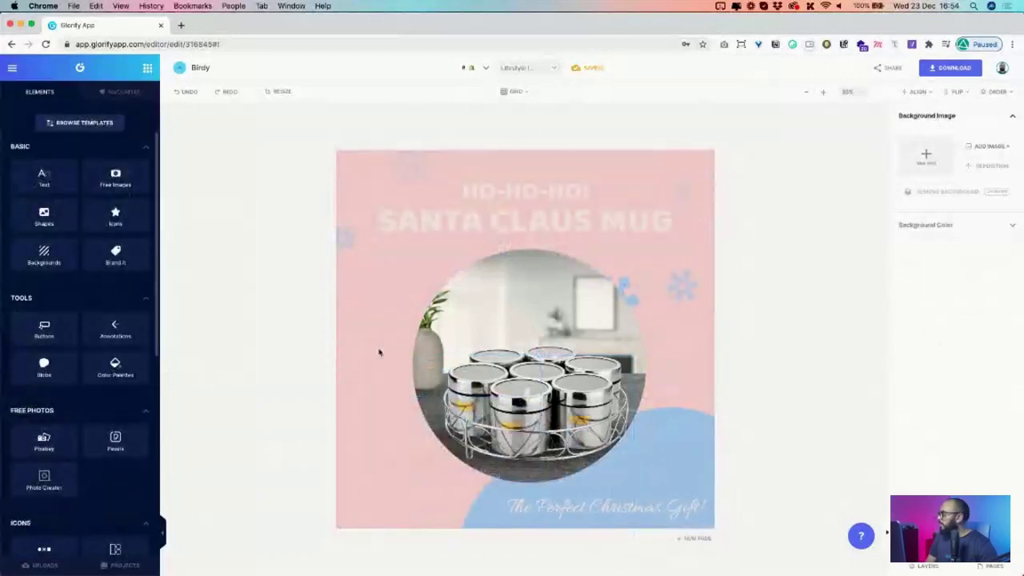
- Change the page's pink background color to white
{"action": "left_click", "coordinate": [912, 225]}
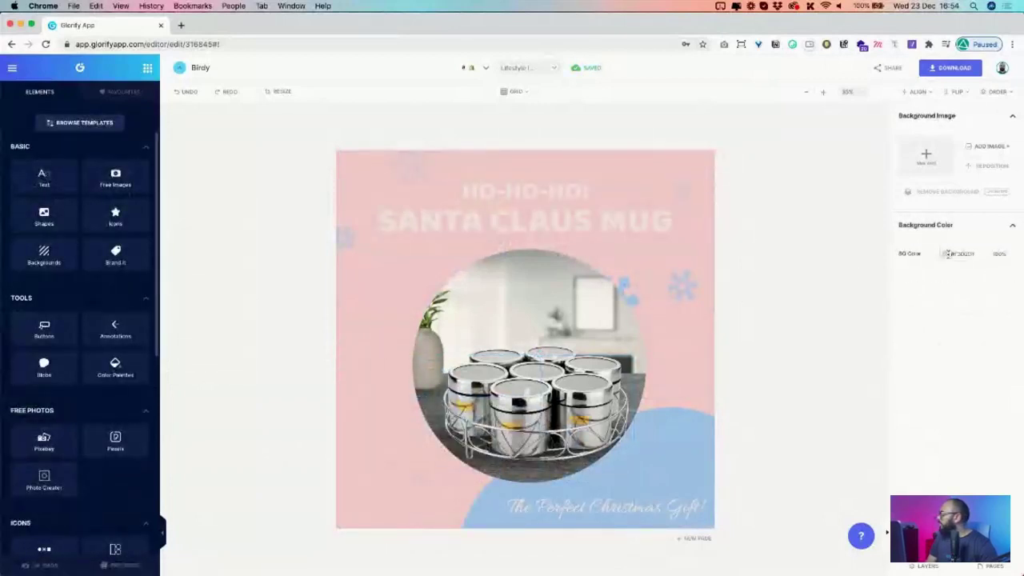
{"action": "left_click", "coordinate": [946, 255]}
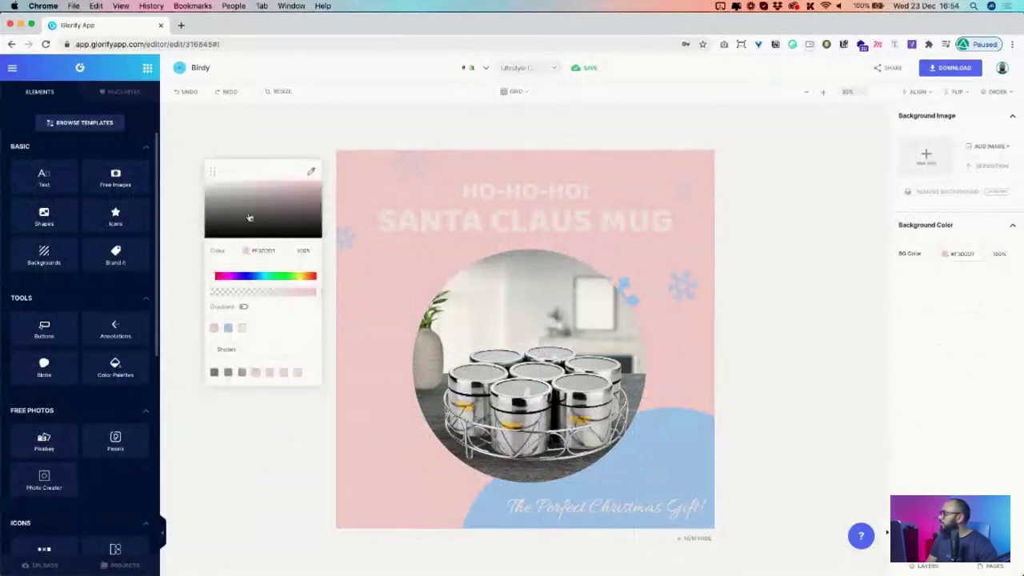
{"action": "left_click_drag", "start_coordinate": [153, 196], "coordinate": [16, 178]}
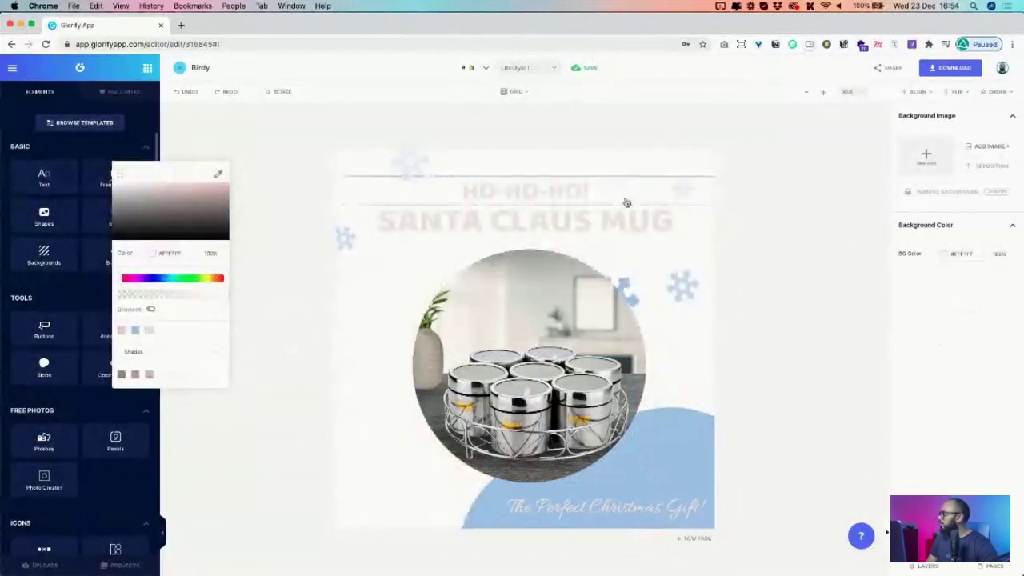
{"action": "left_click", "coordinate": [625, 201]}
{"action": "left_click", "coordinate": [622, 218]}
- Bring the large blue snowflake to the front and reposition the circular scene near the page's center, slightly lower and partly behind it
{"action": "left_click_drag", "start_coordinate": [632, 300], "coordinate": [621, 328]}
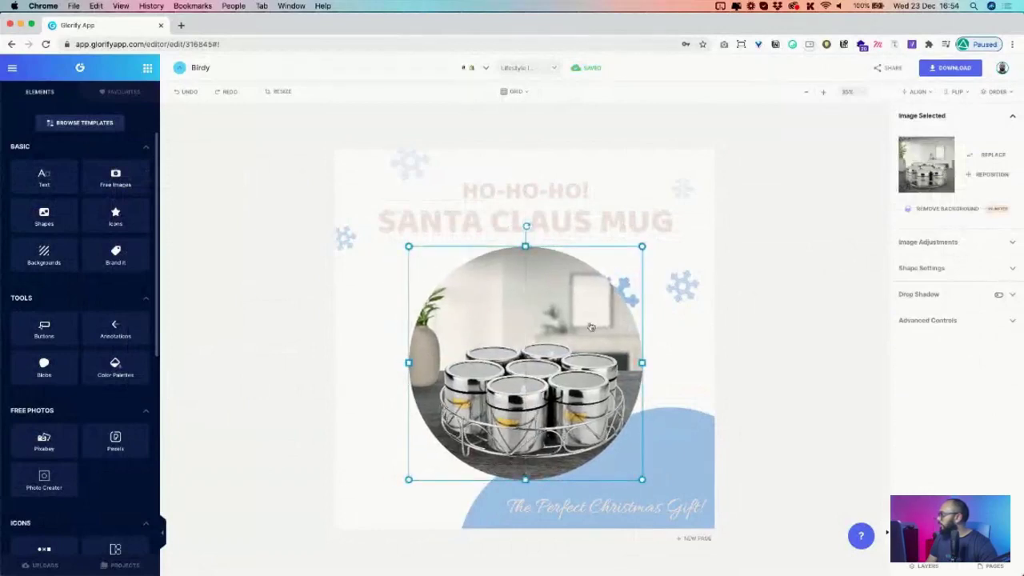
{"action": "right_click", "coordinate": [535, 329]}
{"action": "left_click_drag", "start_coordinate": [571, 303], "coordinate": [512, 299]}
{"action": "left_click", "coordinate": [613, 298]}
{"action": "right_click", "coordinate": [637, 293]}
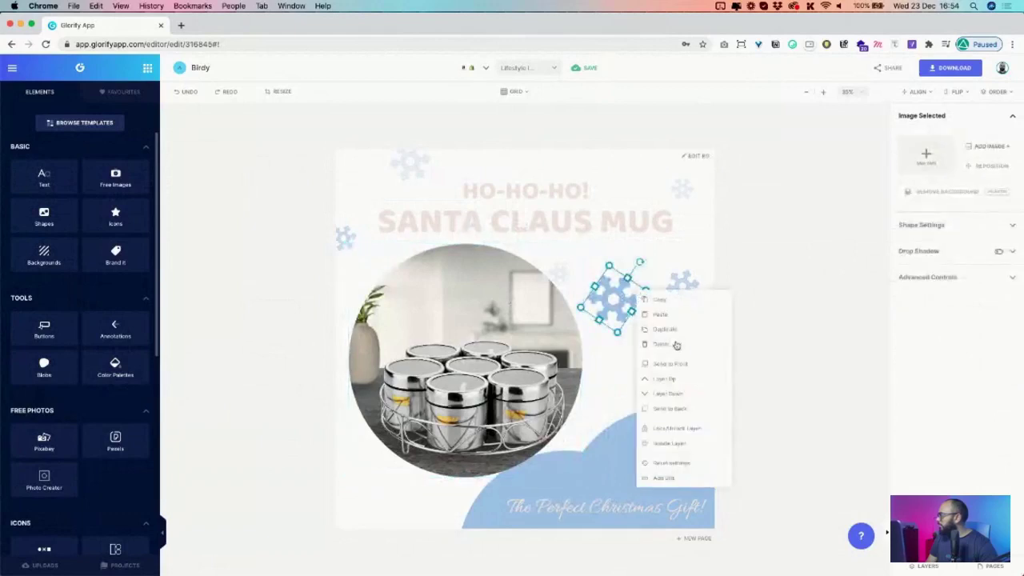
{"action": "left_click", "coordinate": [669, 363]}
{"action": "left_click_drag", "start_coordinate": [481, 392], "coordinate": [540, 397]}
{"action": "left_click", "coordinate": [569, 265]}
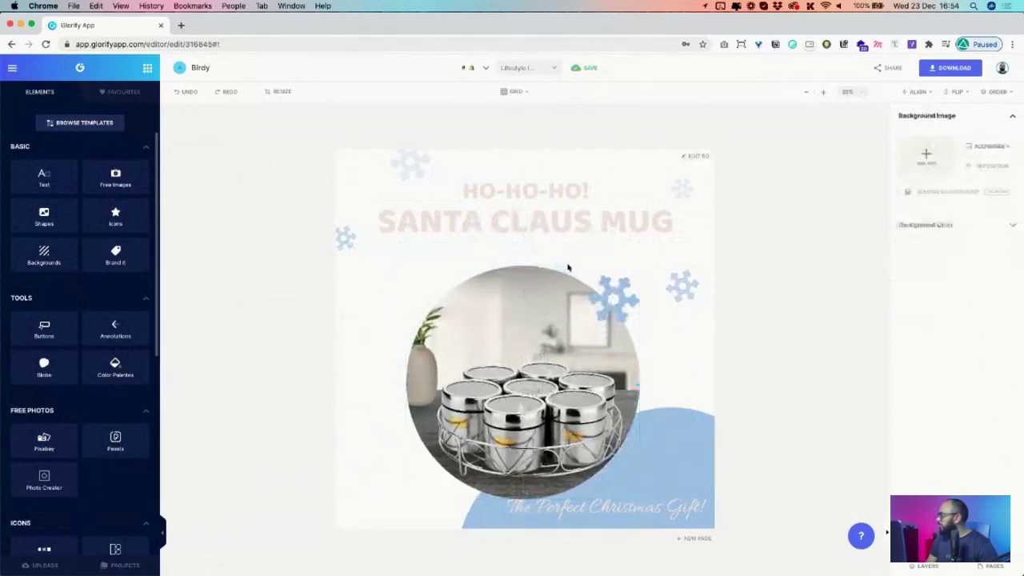
- Move the circular product scene up so it sits horizontally centred just below the SANTA CLAUS MUG heading
{"action": "left_click", "coordinate": [564, 270]}
{"action": "left_click_drag", "start_coordinate": [564, 262], "coordinate": [426, 271]}
{"action": "left_click_drag", "start_coordinate": [530, 340], "coordinate": [533, 318]}
{"action": "left_click", "coordinate": [391, 288]}
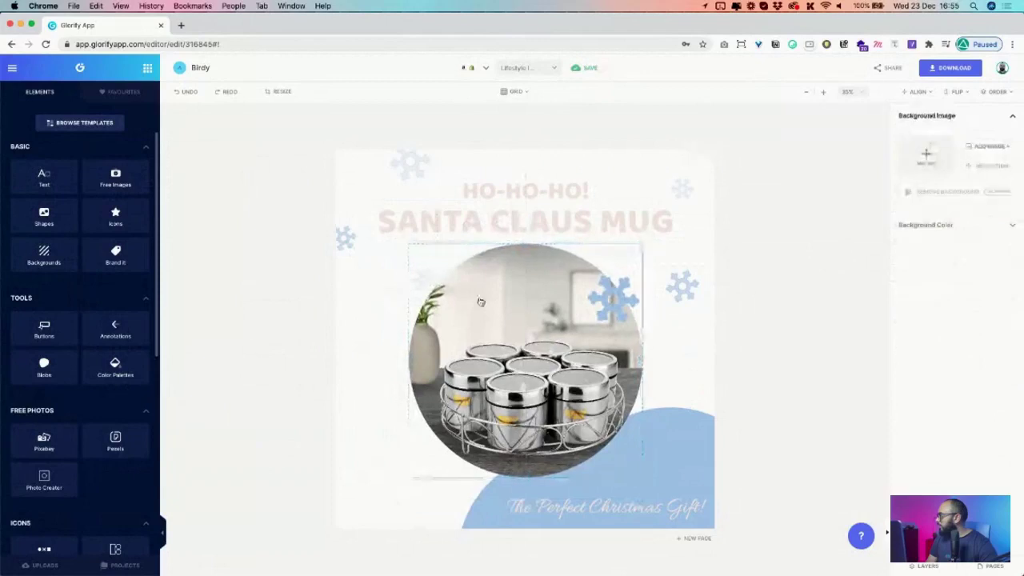
- Move the large blue snowflake up onto the circle's upper-right edge and nudge the smaller snowflake beside it slightly upward
{"action": "left_click_drag", "start_coordinate": [596, 295], "coordinate": [607, 284]}
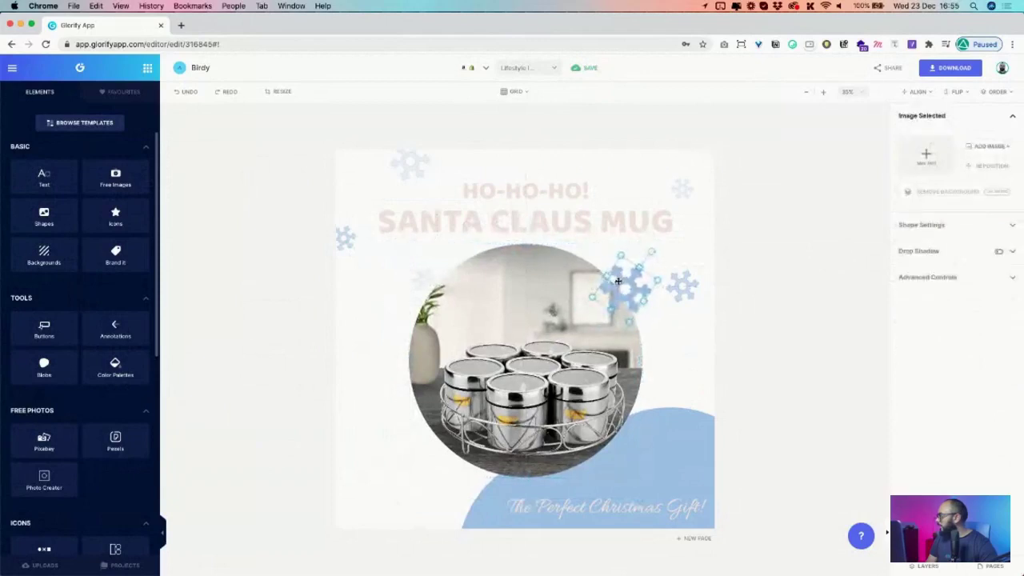
{"action": "left_click", "coordinate": [688, 340]}
{"action": "left_click_drag", "start_coordinate": [688, 301], "coordinate": [686, 294]}
{"action": "left_click", "coordinate": [942, 225]}
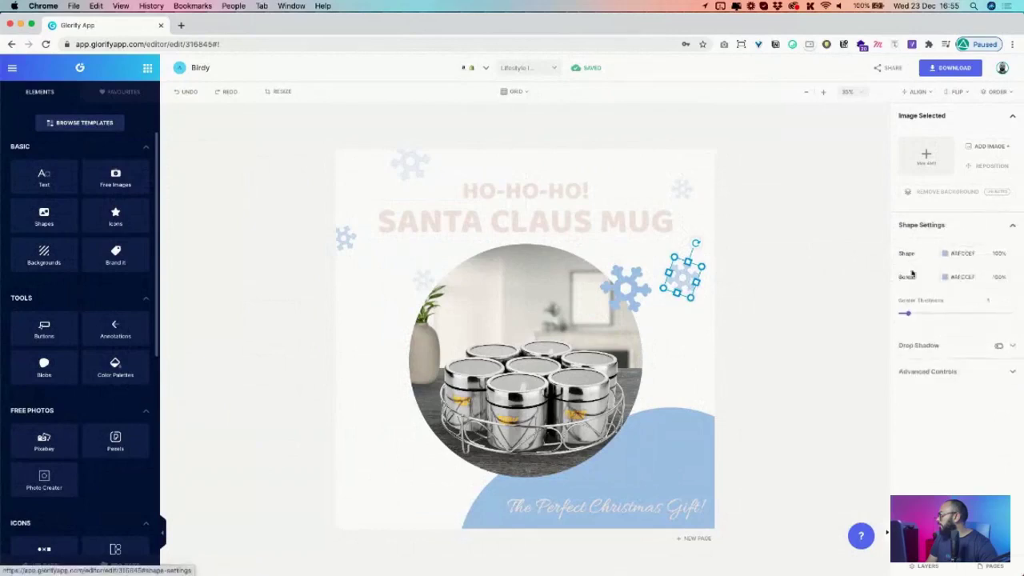
{"action": "left_click", "coordinate": [670, 345]}
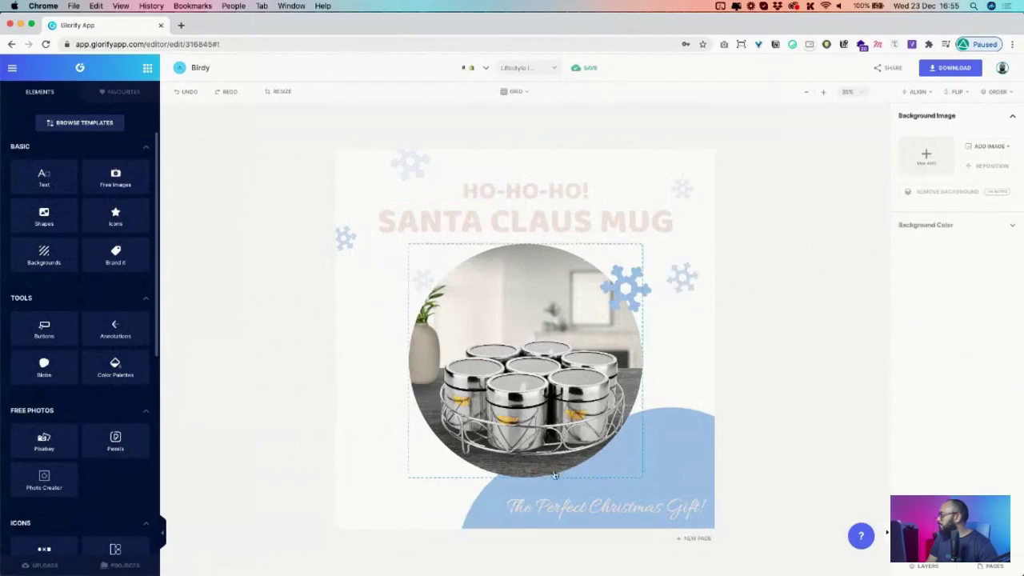
- Shift the blue hill shape up and left, and centre the "The Perfect Christmas Gift!" tagline horizontally on the page
{"action": "left_click_drag", "start_coordinate": [485, 517], "coordinate": [643, 438]}
{"action": "left_click_drag", "start_coordinate": [645, 496], "coordinate": [561, 495]}
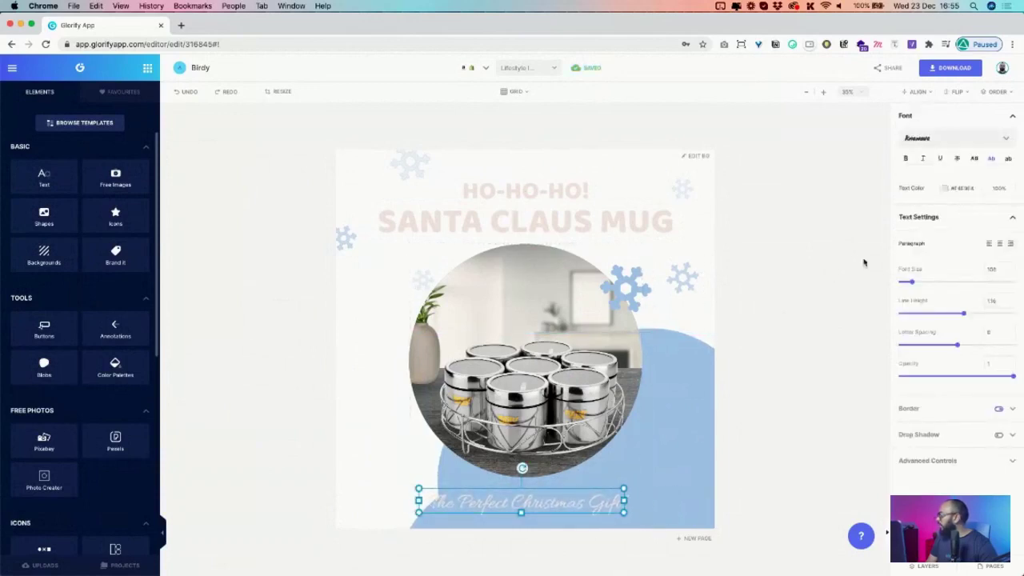
{"action": "left_click", "coordinate": [918, 93]}
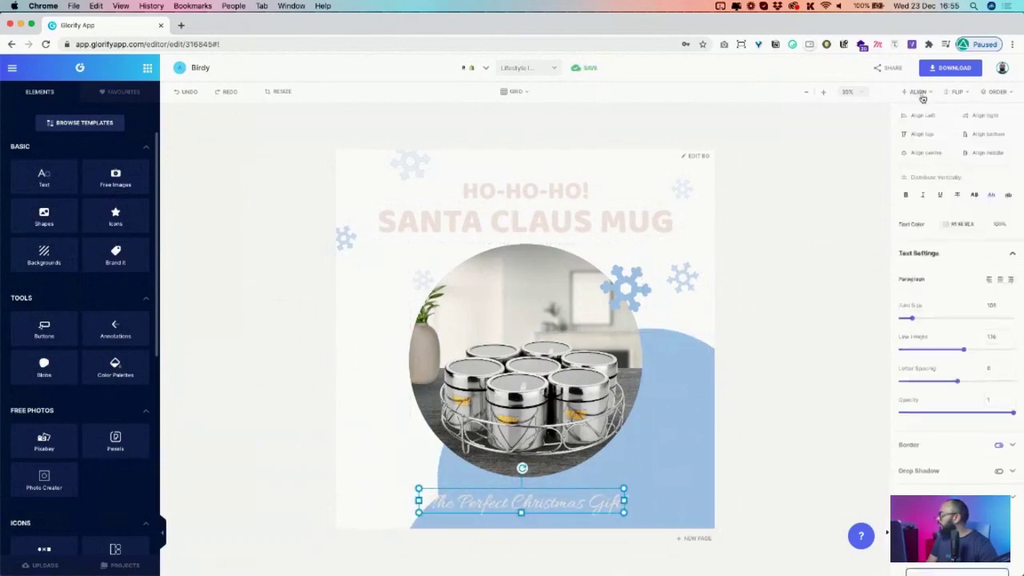
{"action": "left_click", "coordinate": [922, 161]}
{"action": "left_click", "coordinate": [728, 329]}
- Enlarge the blue hill shape slightly and nudge it left so it extends farther behind the circle and tagline
{"action": "left_click", "coordinate": [651, 411]}
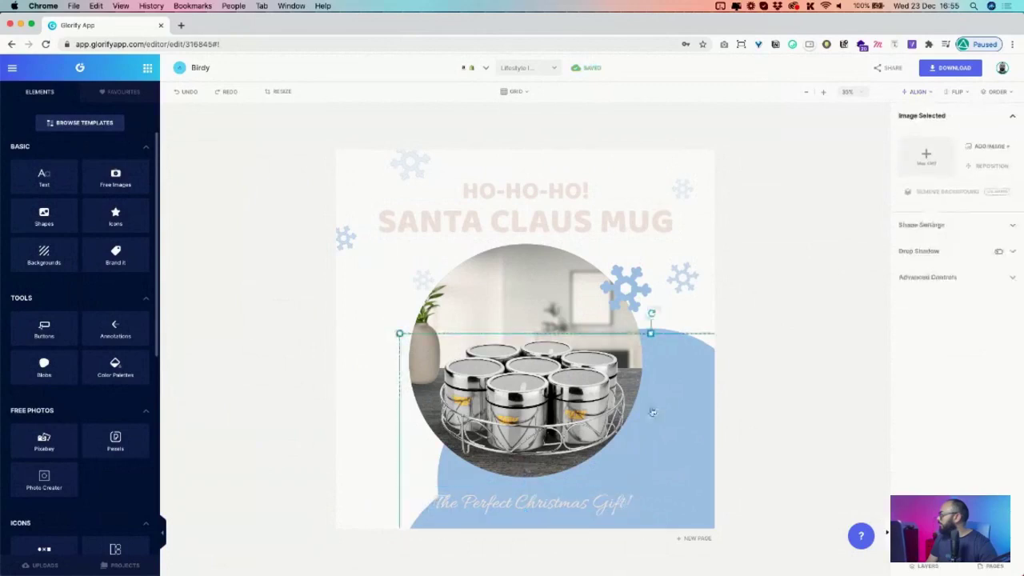
{"action": "left_click_drag", "start_coordinate": [409, 342], "coordinate": [391, 327]}
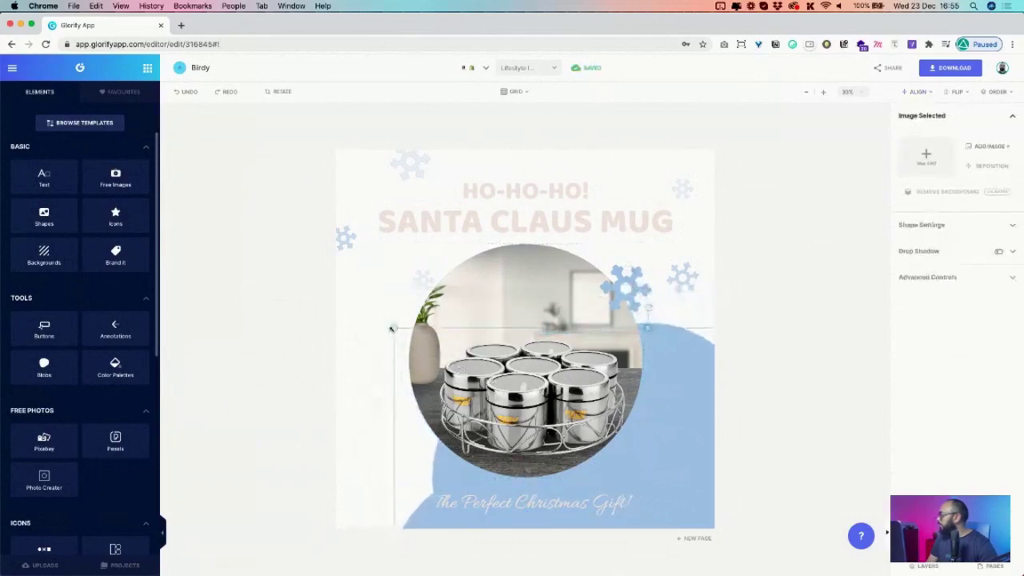
{"action": "left_click", "coordinate": [371, 419]}
{"action": "mouse_move", "coordinate": [664, 466]}
{"action": "left_mouse_down"}
{"action": "mouse_move", "coordinate": [645, 461]}
{"action": "mouse_move", "coordinate": [657, 462]}
{"action": "left_mouse_up"}
{"action": "left_click", "coordinate": [364, 450]}
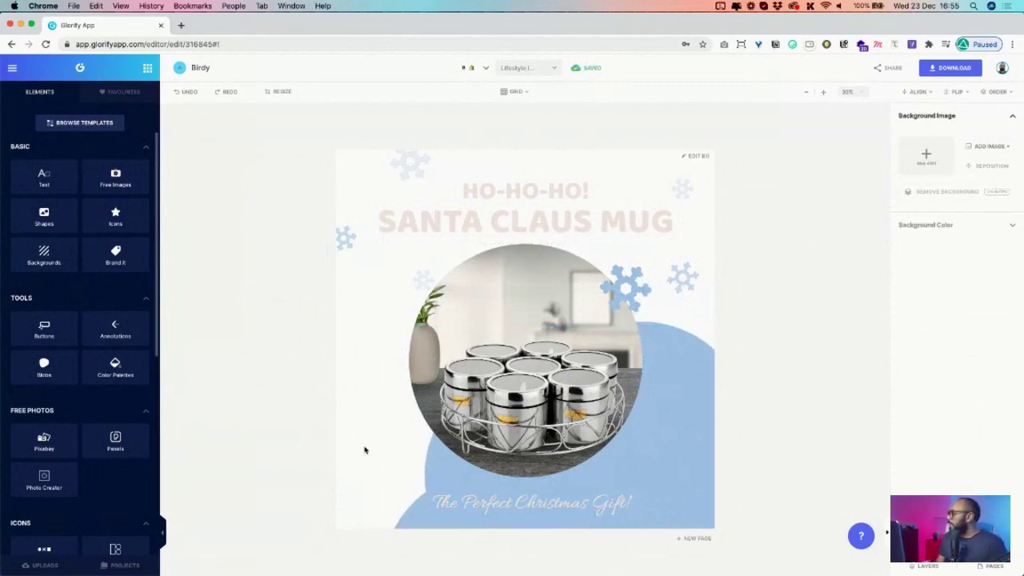
- Switch the browser to full screen and display the design's page thumbnails
{"action": "left_click", "coordinate": [423, 279]}
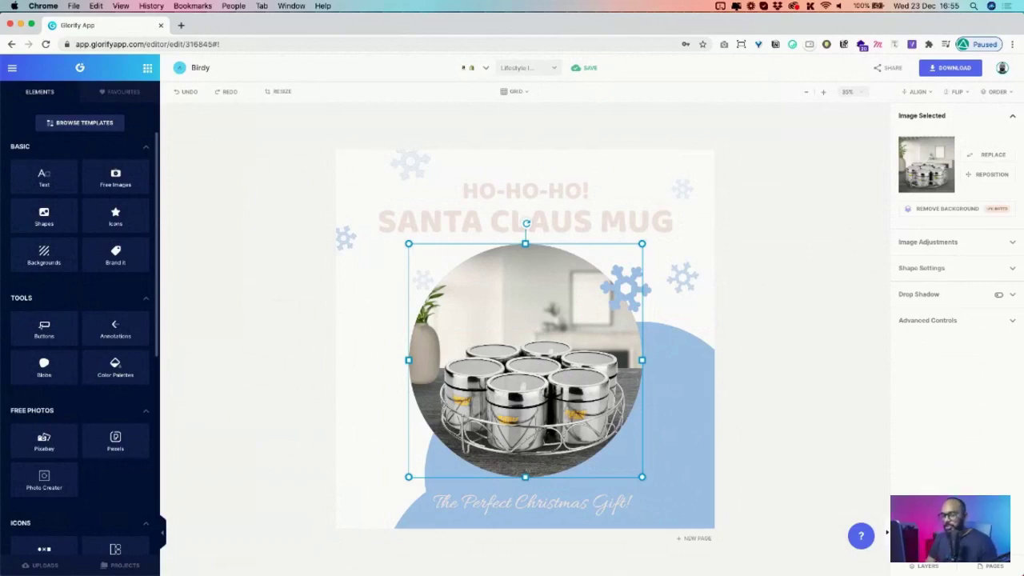
{"action": "left_click", "coordinate": [30, 25]}
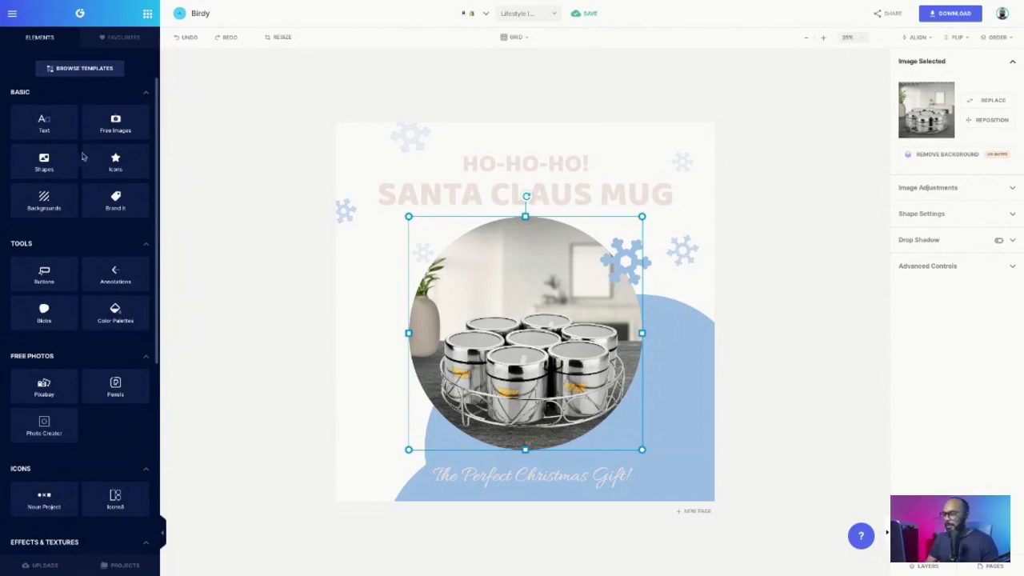
{"action": "left_click", "coordinate": [373, 302]}
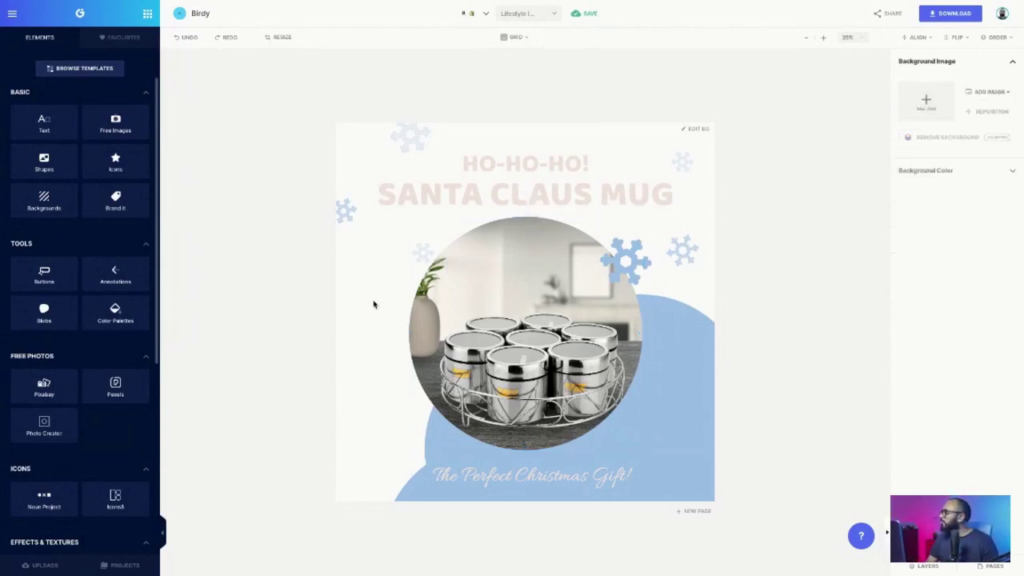
{"action": "left_click", "coordinate": [981, 566]}
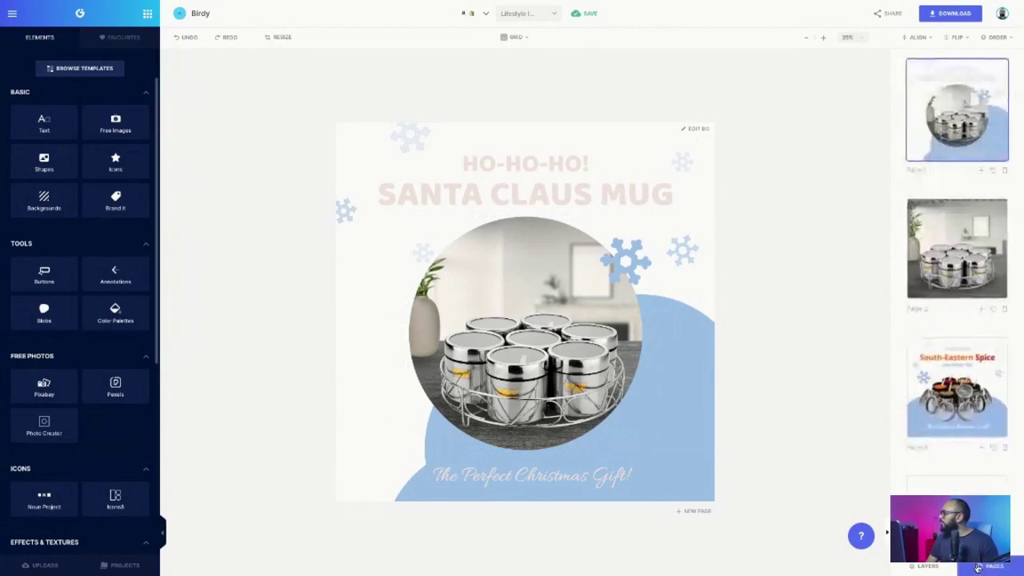
{"action": "left_click", "coordinate": [977, 567]}
{"action": "left_click", "coordinate": [977, 567]}
- Rename the design to "South Eastern Set" and save the new title
{"action": "left_click", "coordinate": [514, 14]}
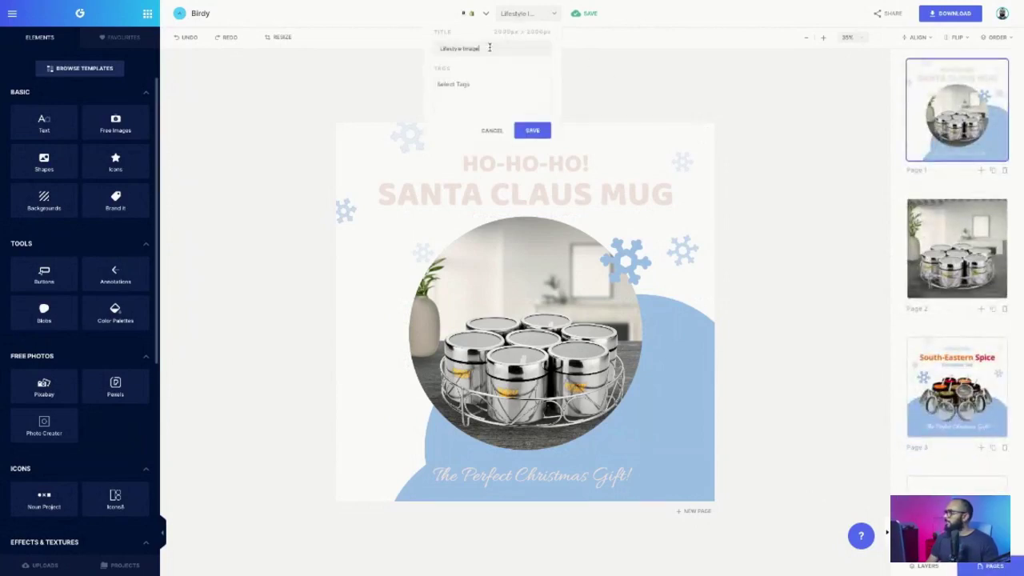
{"action": "left_click_drag", "start_coordinate": [490, 48], "coordinate": [368, 51]}
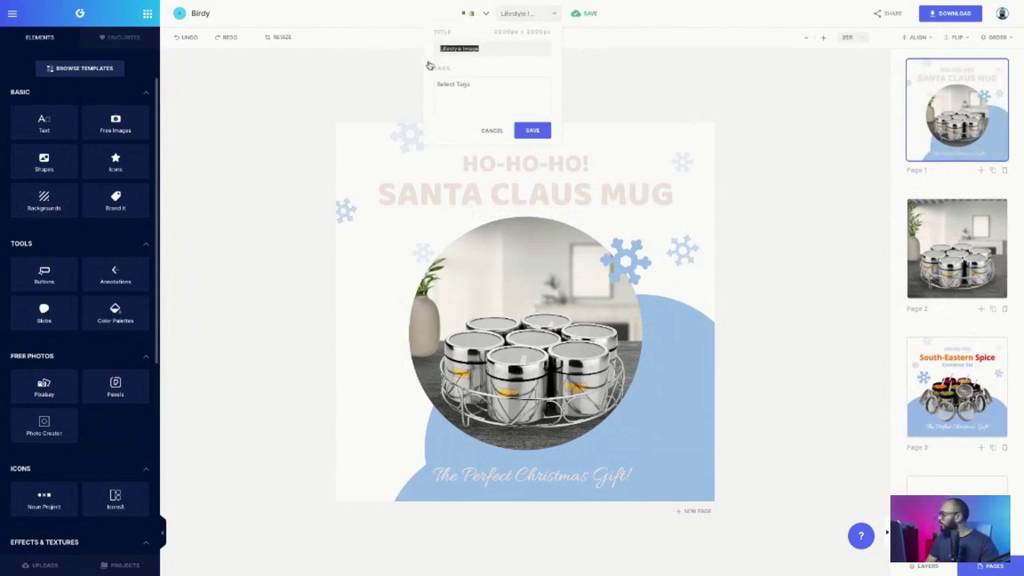
{"action": "type", "text": "South E"}
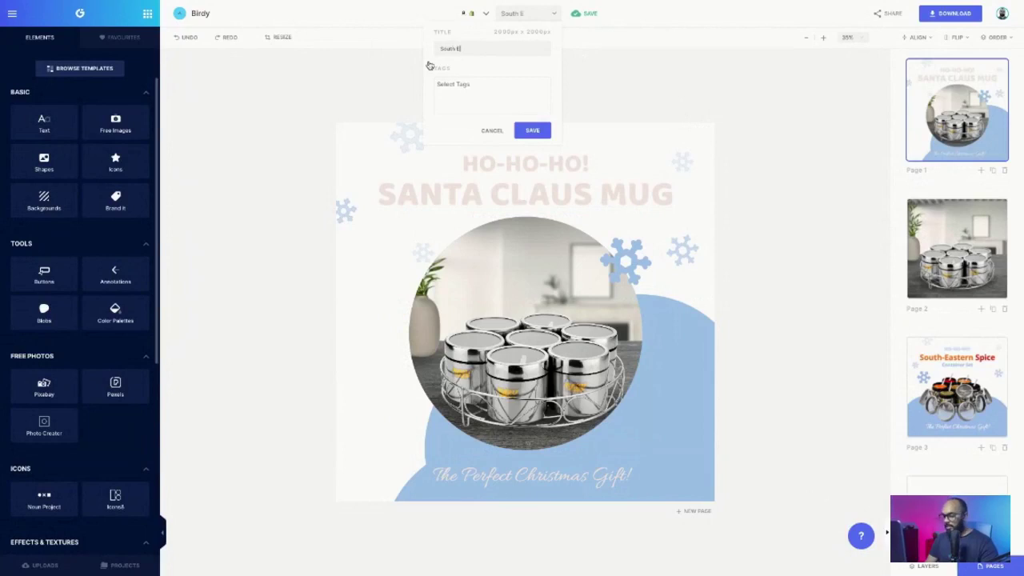
{"action": "type", "text": "astern Set"}
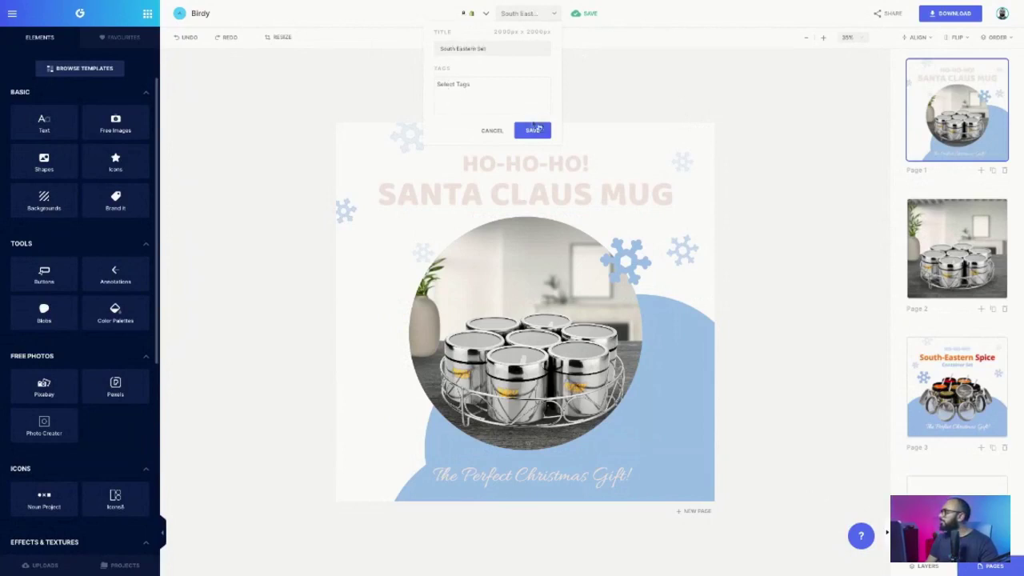
{"action": "left_click", "coordinate": [532, 129]}
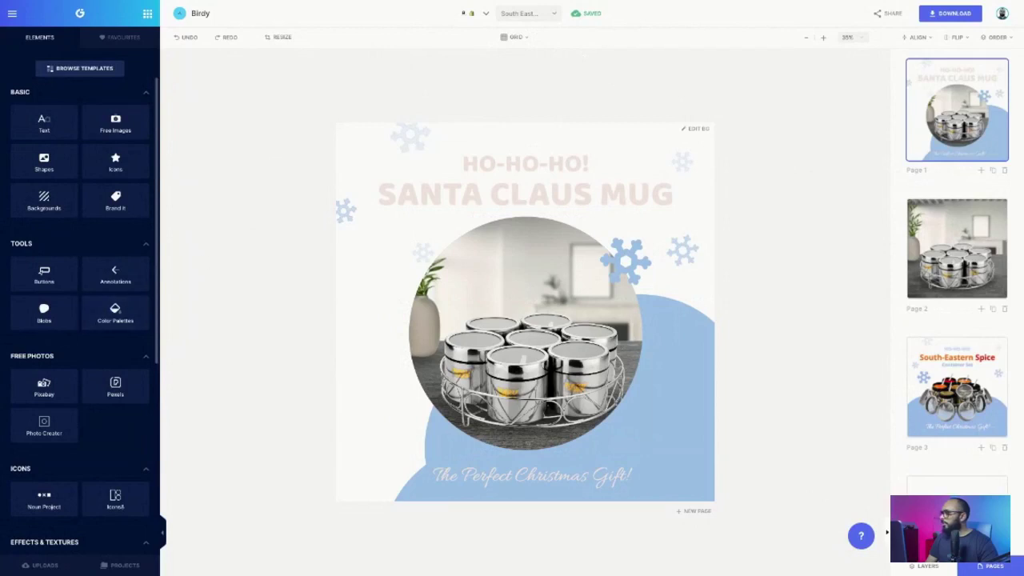
- Check the saved projects and uploads, return to the dashboard and open the HD Banner templates
{"action": "left_click", "coordinate": [128, 565]}
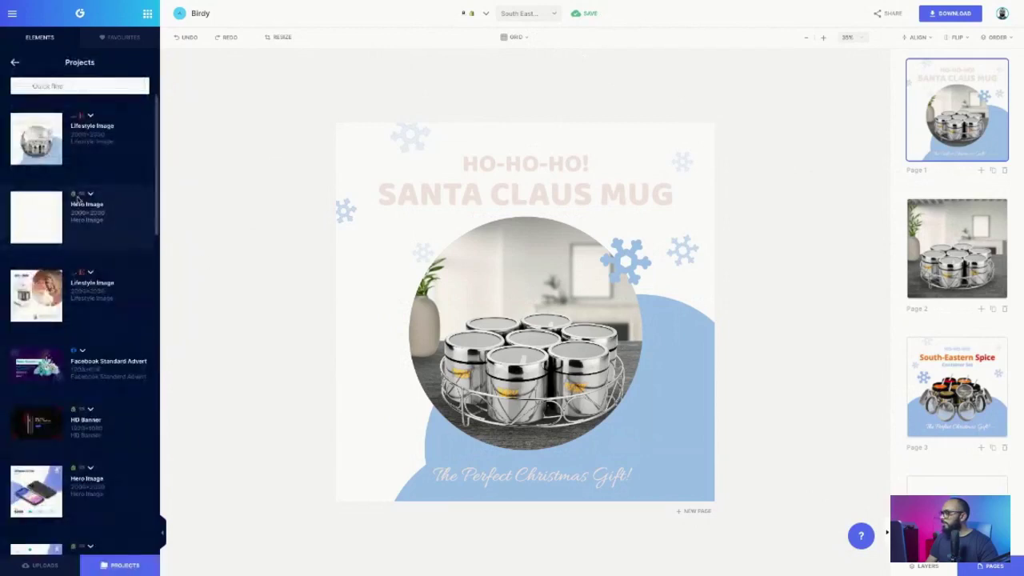
{"action": "left_click", "coordinate": [41, 564]}
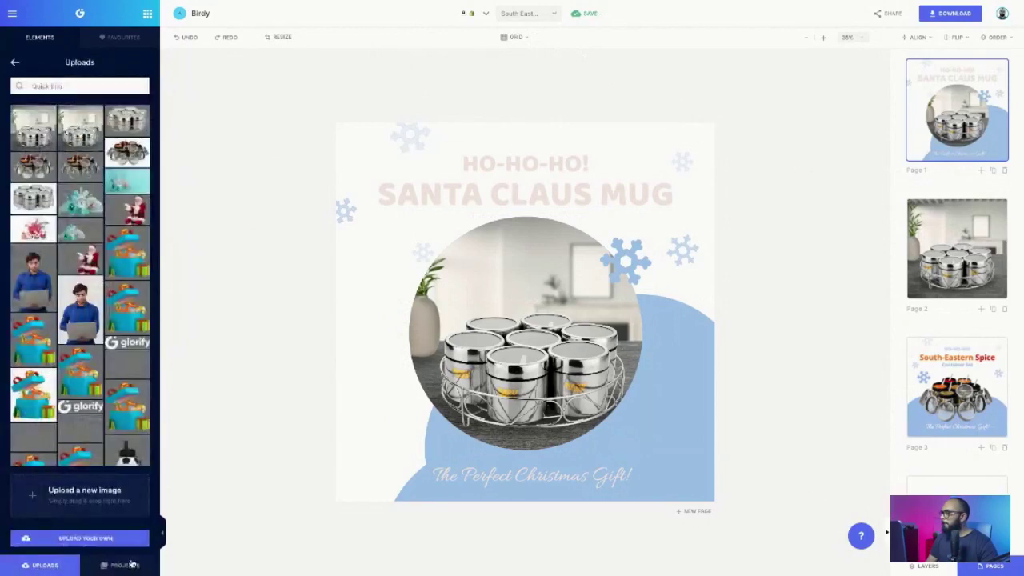
{"action": "left_click", "coordinate": [122, 565]}
{"action": "left_click", "coordinate": [13, 16]}
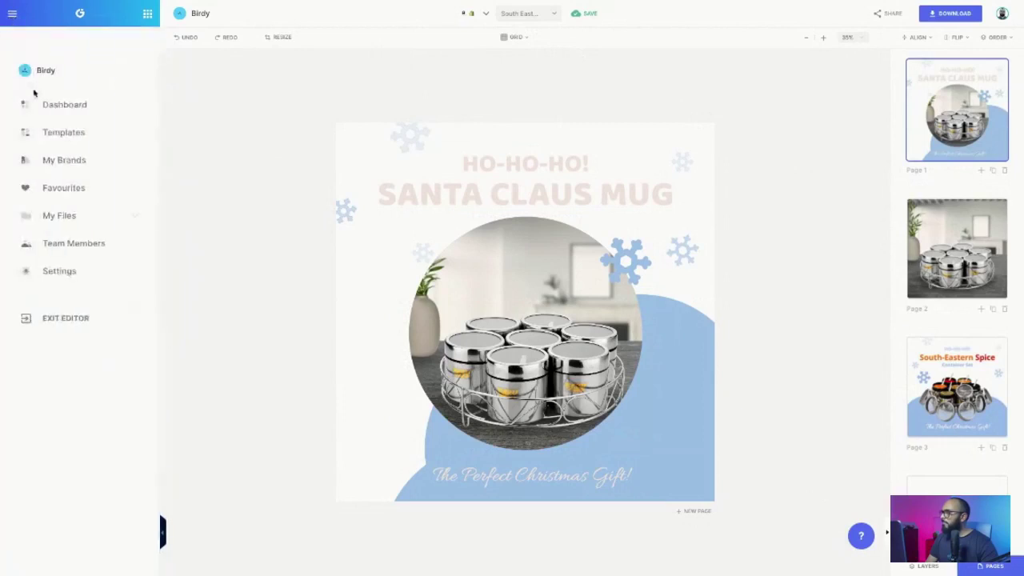
{"action": "left_click", "coordinate": [53, 110]}
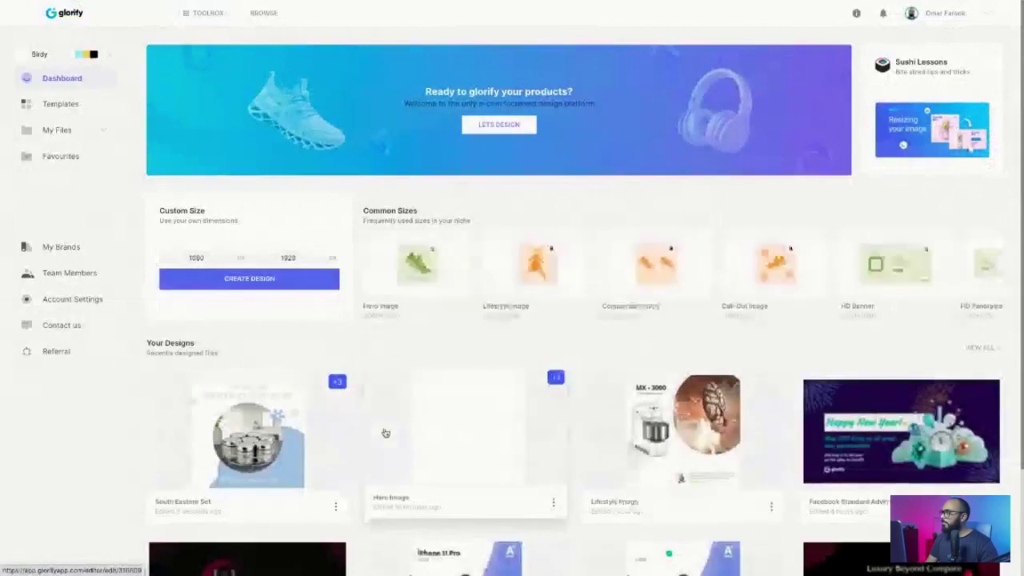
{"action": "left_click", "coordinate": [892, 265]}
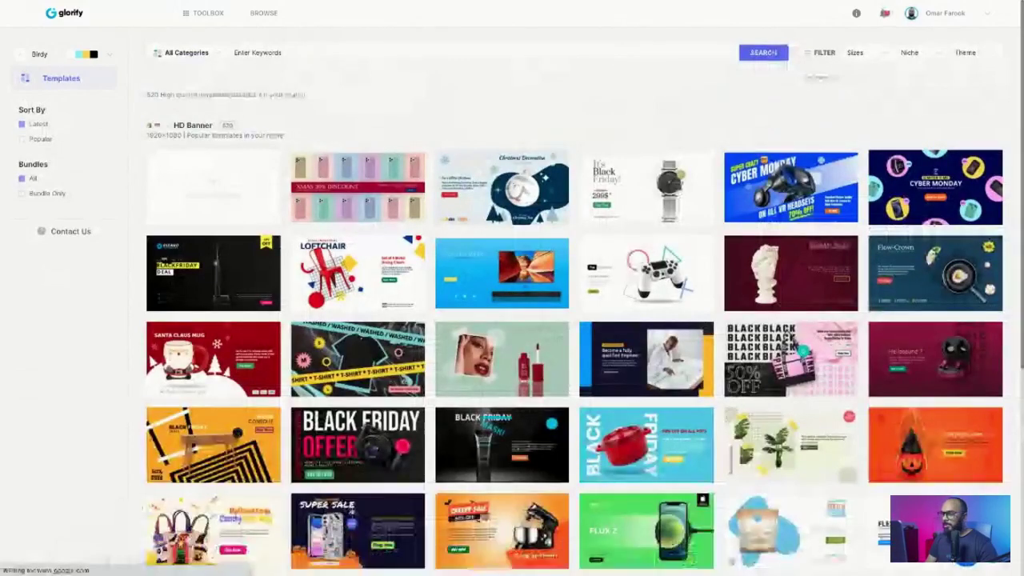
- Switch to Finder and preview the coffee bags photo in the Glorify Team Dropbox folder
{"action": "key", "text": "ctrl+Left"}
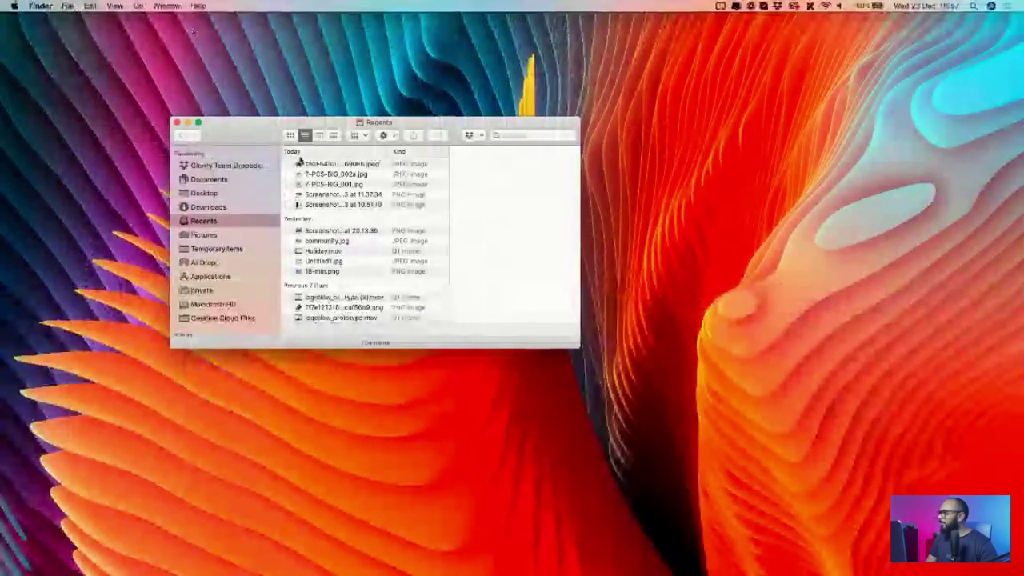
{"action": "left_click", "coordinate": [310, 165]}
{"action": "left_click", "coordinate": [226, 165]}
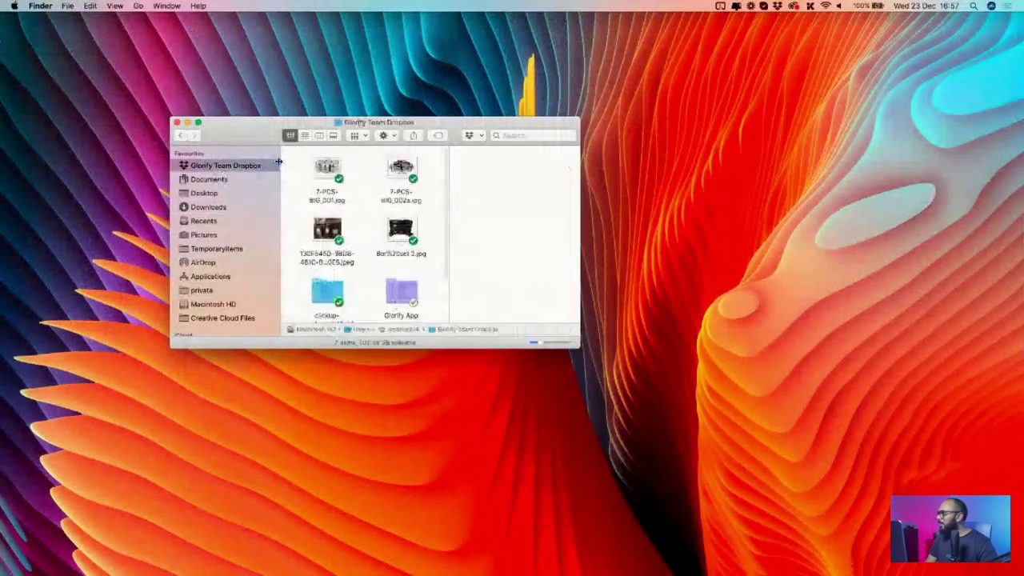
{"action": "left_click", "coordinate": [326, 230]}
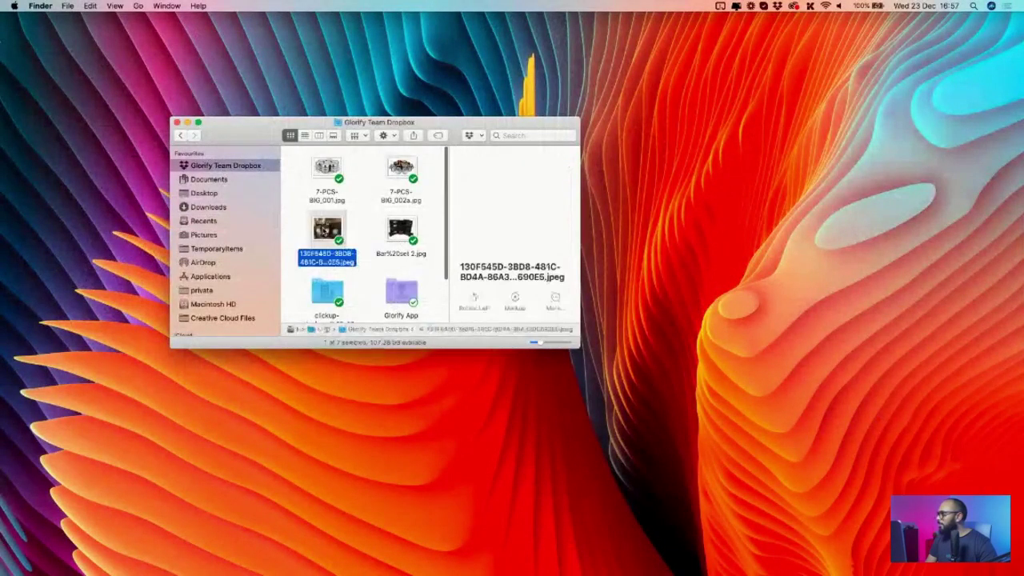
{"action": "double_click", "coordinate": [339, 237]}
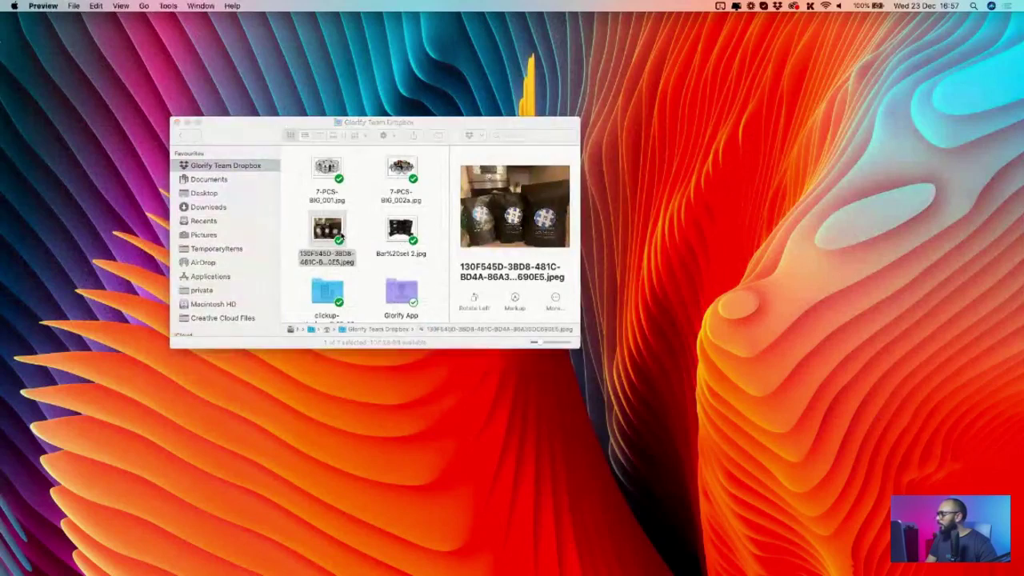
{"action": "left_click", "coordinate": [326, 232]}
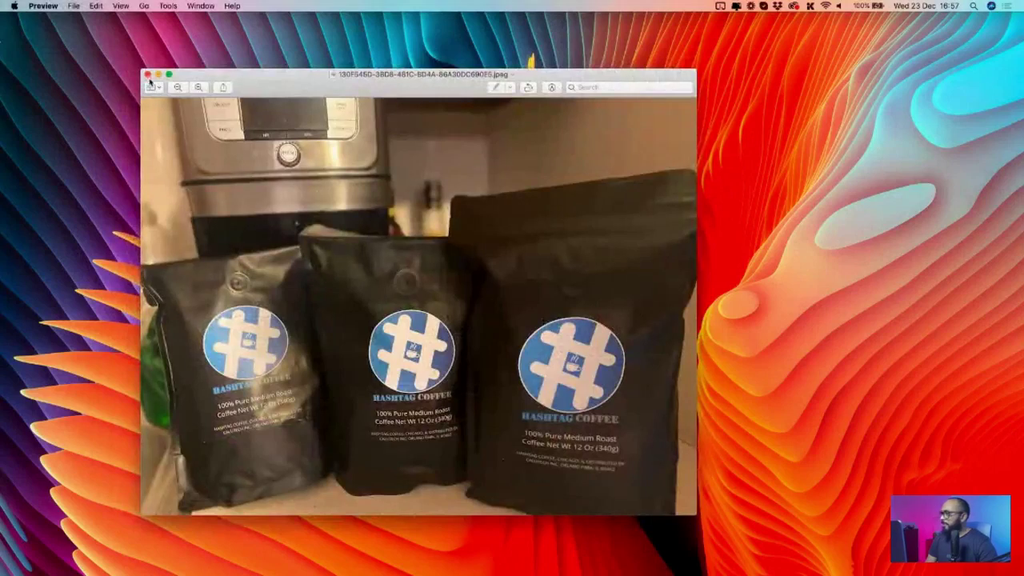
{"action": "left_click", "coordinate": [148, 75]}
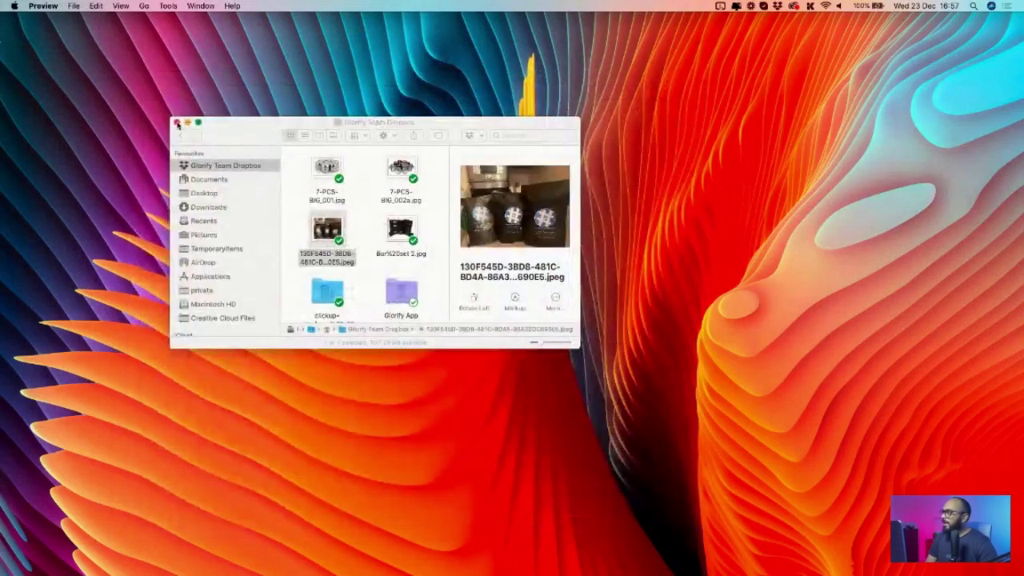
- Switch back to the Chrome window with the HD Banner templates and look over the available designs
{"action": "mouse_move", "coordinate": [227, 564]}
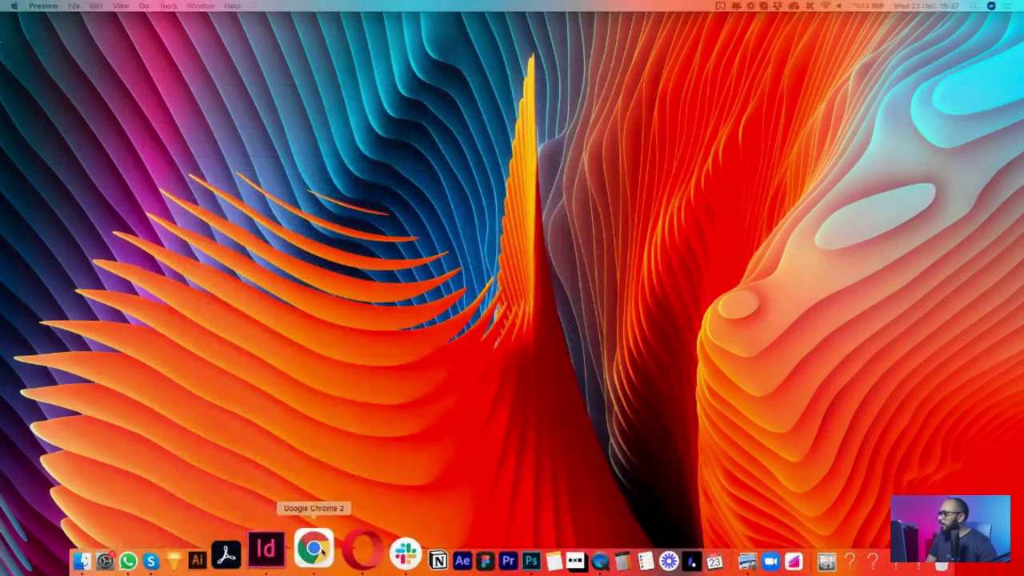
{"action": "right_click", "coordinate": [320, 550]}
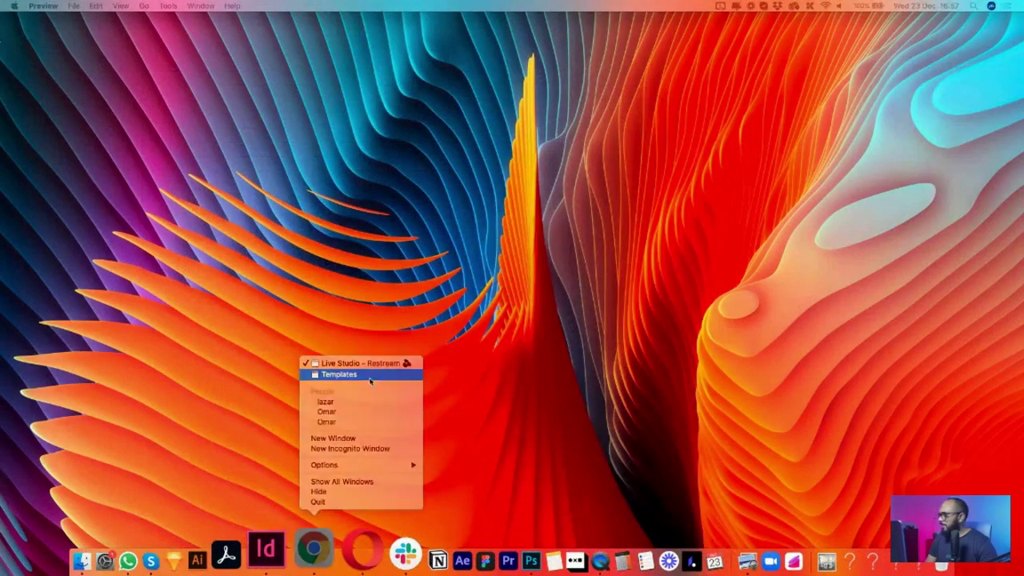
{"action": "left_click", "coordinate": [371, 375]}
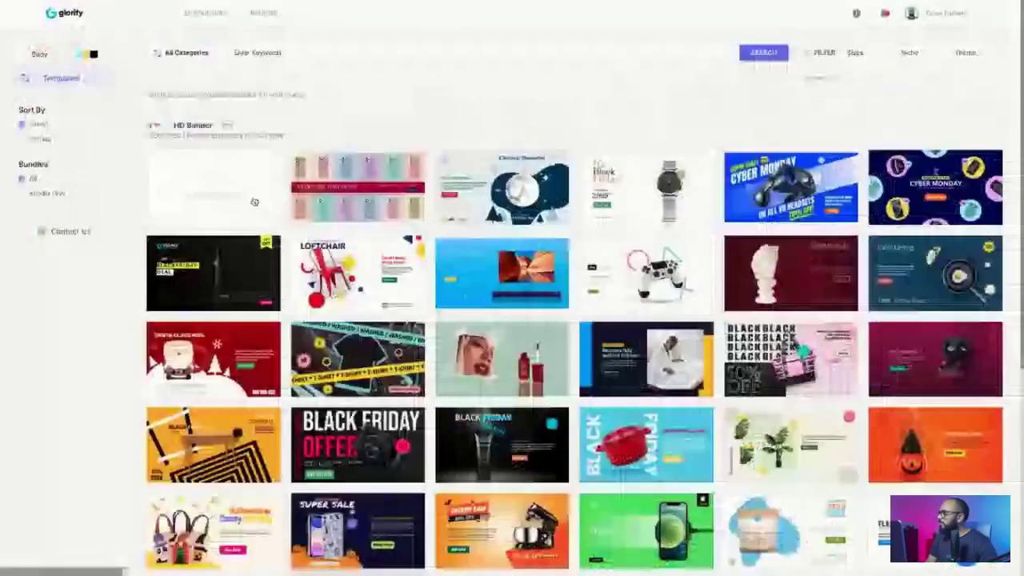
{"action": "scroll", "coordinate": [458, 140], "scroll_direction": "down", "scroll_amount": 1}
{"action": "scroll", "coordinate": [469, 183], "scroll_direction": "up", "scroll_amount": 1}
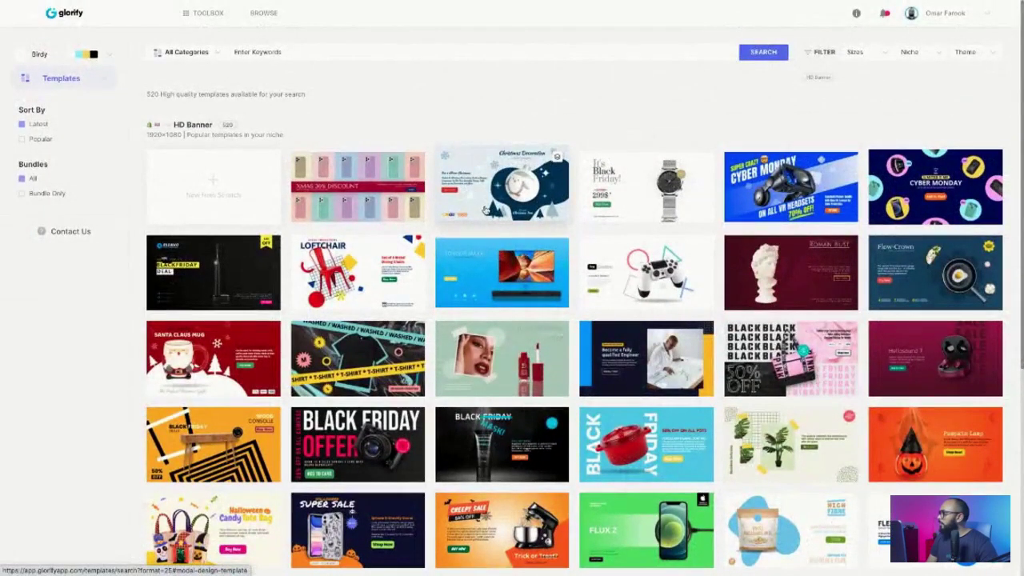
- Start a new design from the Liquid Lipstick HD Banner template
{"action": "left_click", "coordinate": [494, 371]}
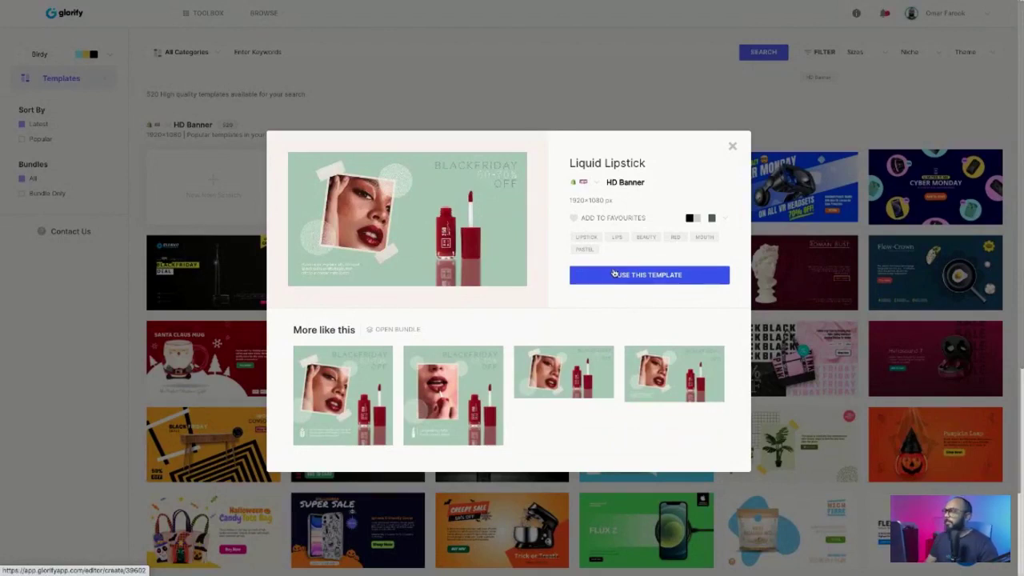
{"action": "left_click", "coordinate": [615, 276]}
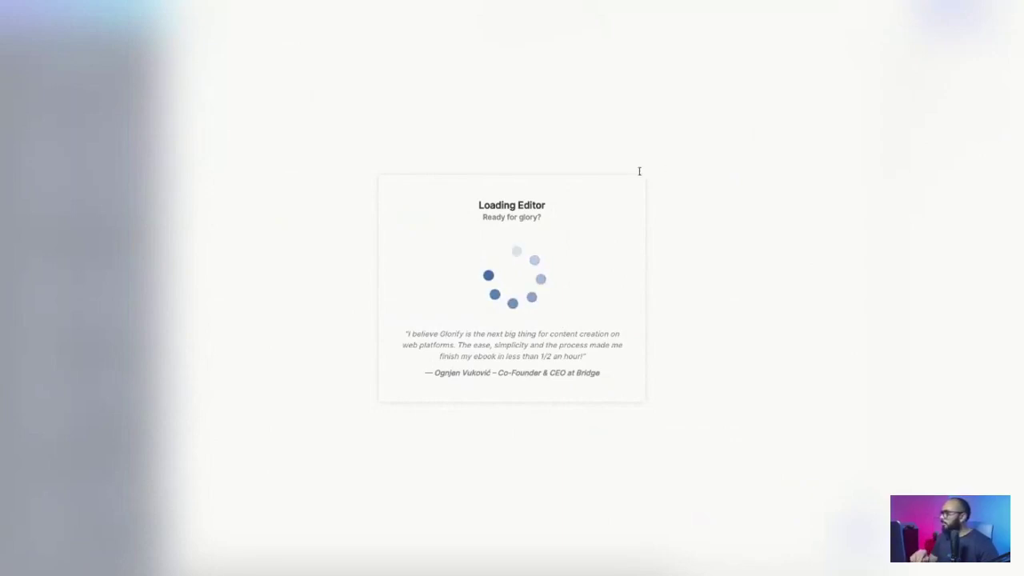
{"action": "mouse_move", "coordinate": [350, 2]}
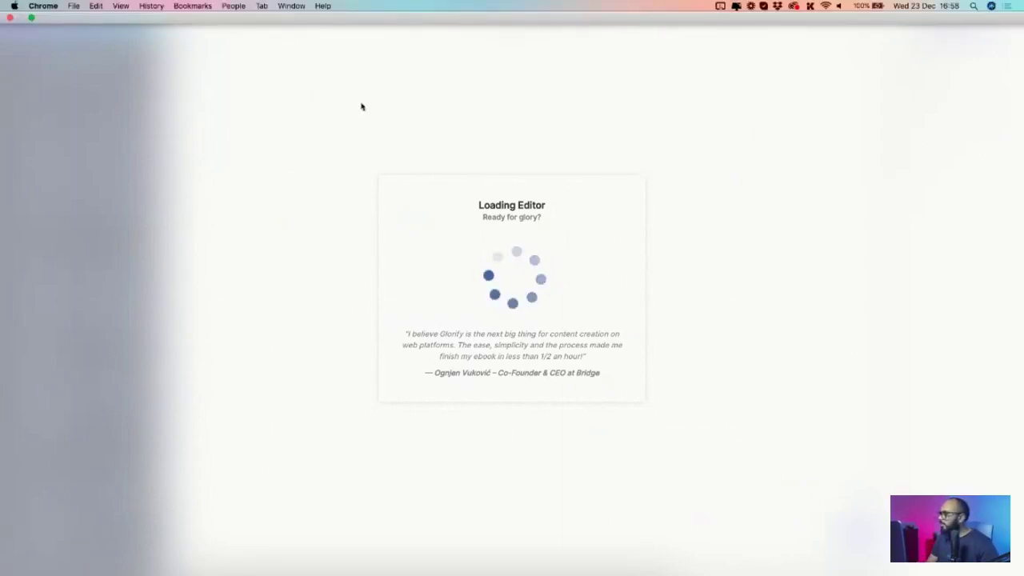